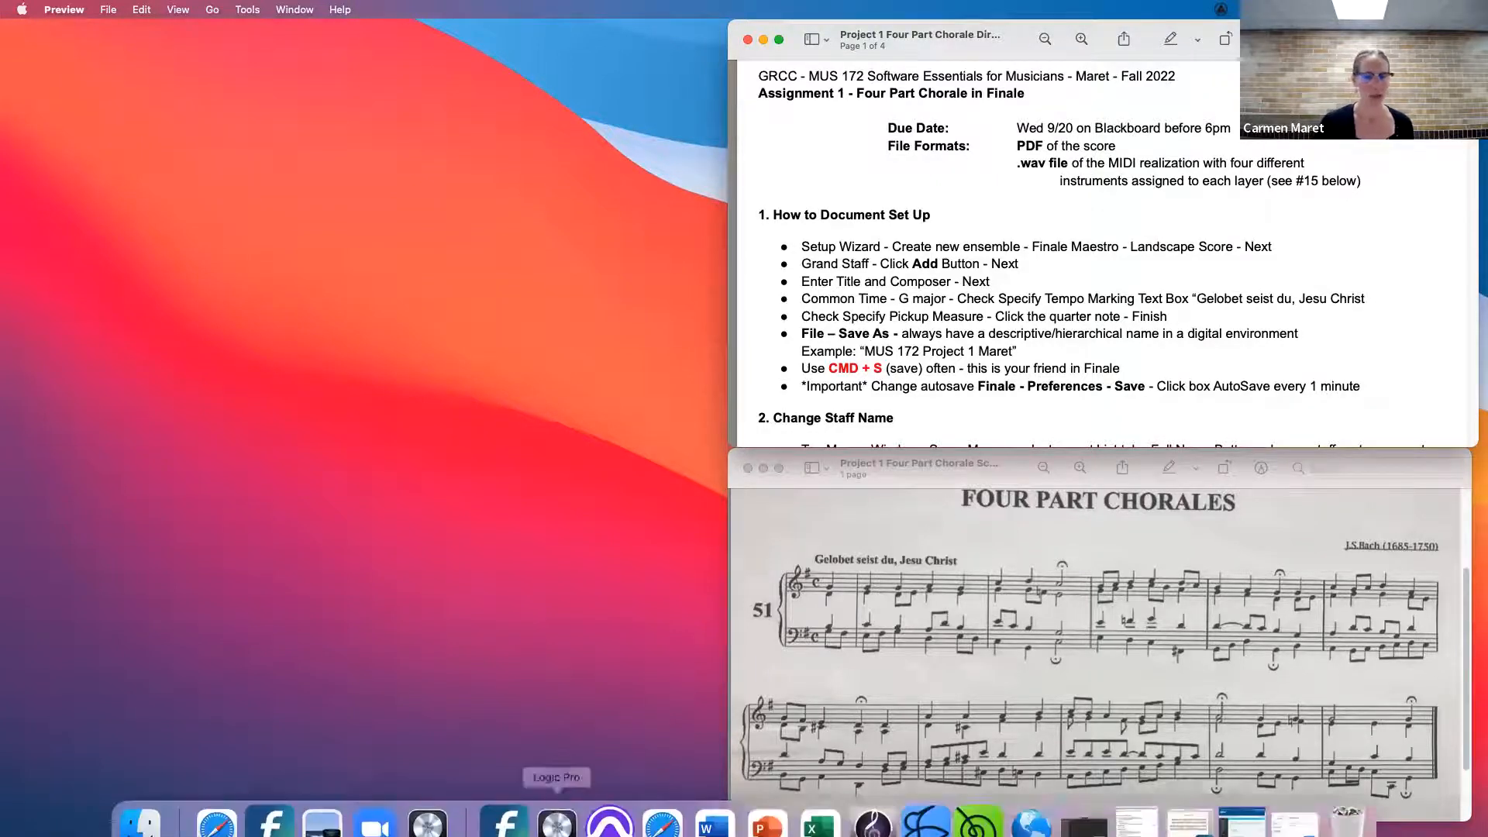
- Switch to Finale and start a new document with the Setup Wizard
left_click(269, 802)
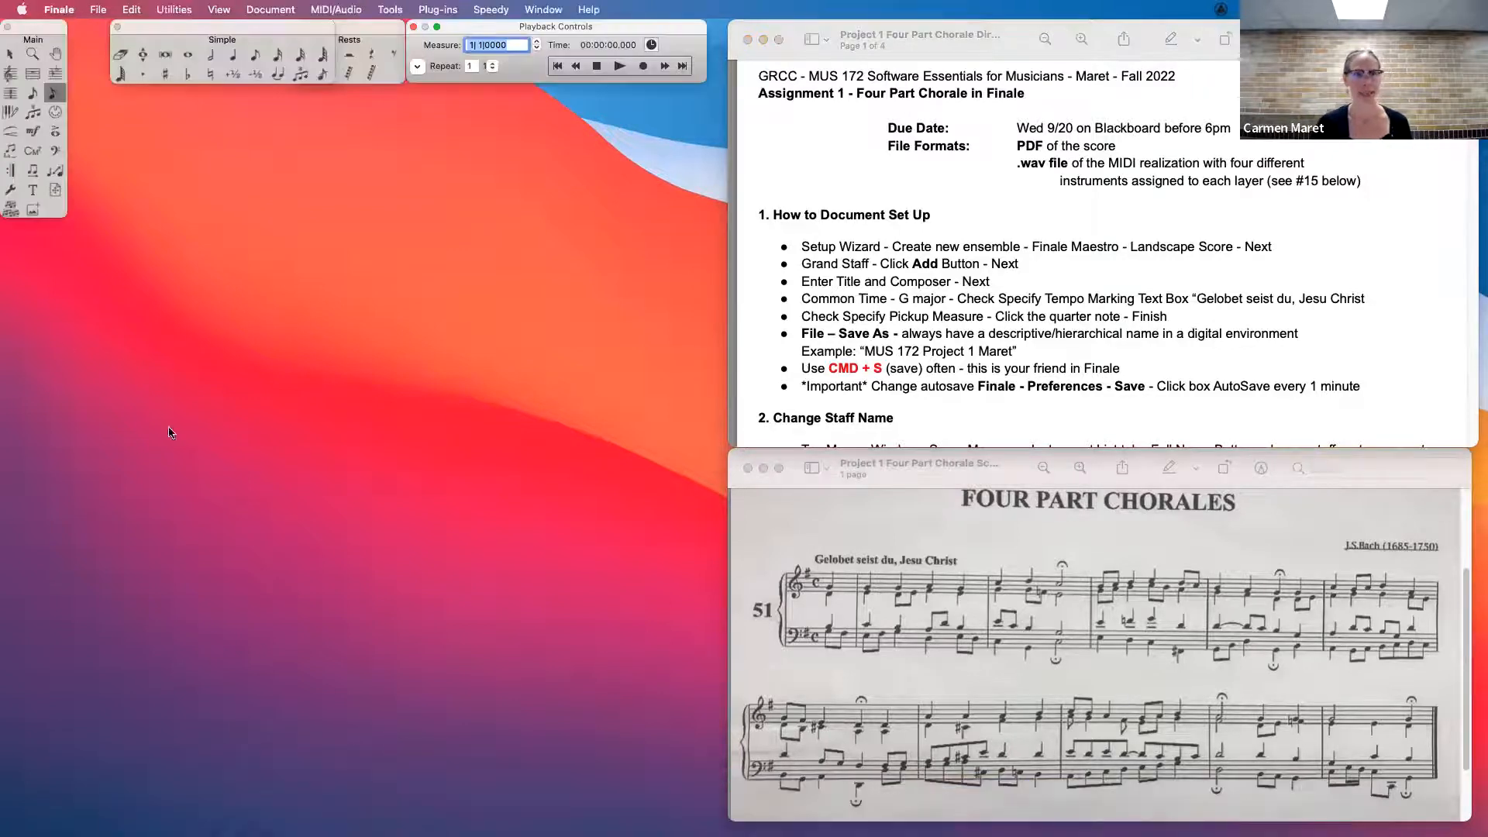
left_click(58, 10)
mouse_move(98, 9)
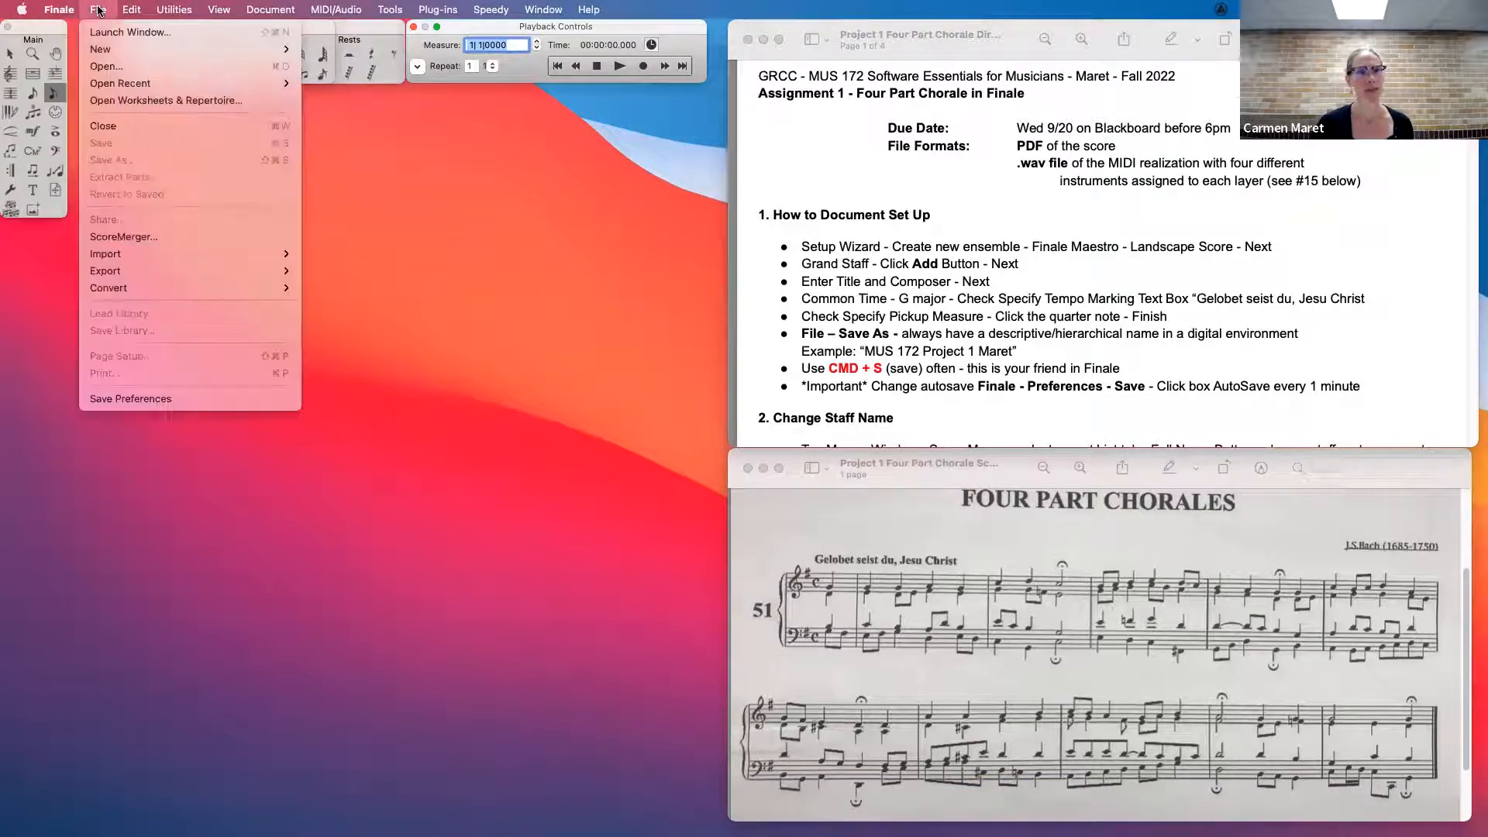
mouse_move(122, 51)
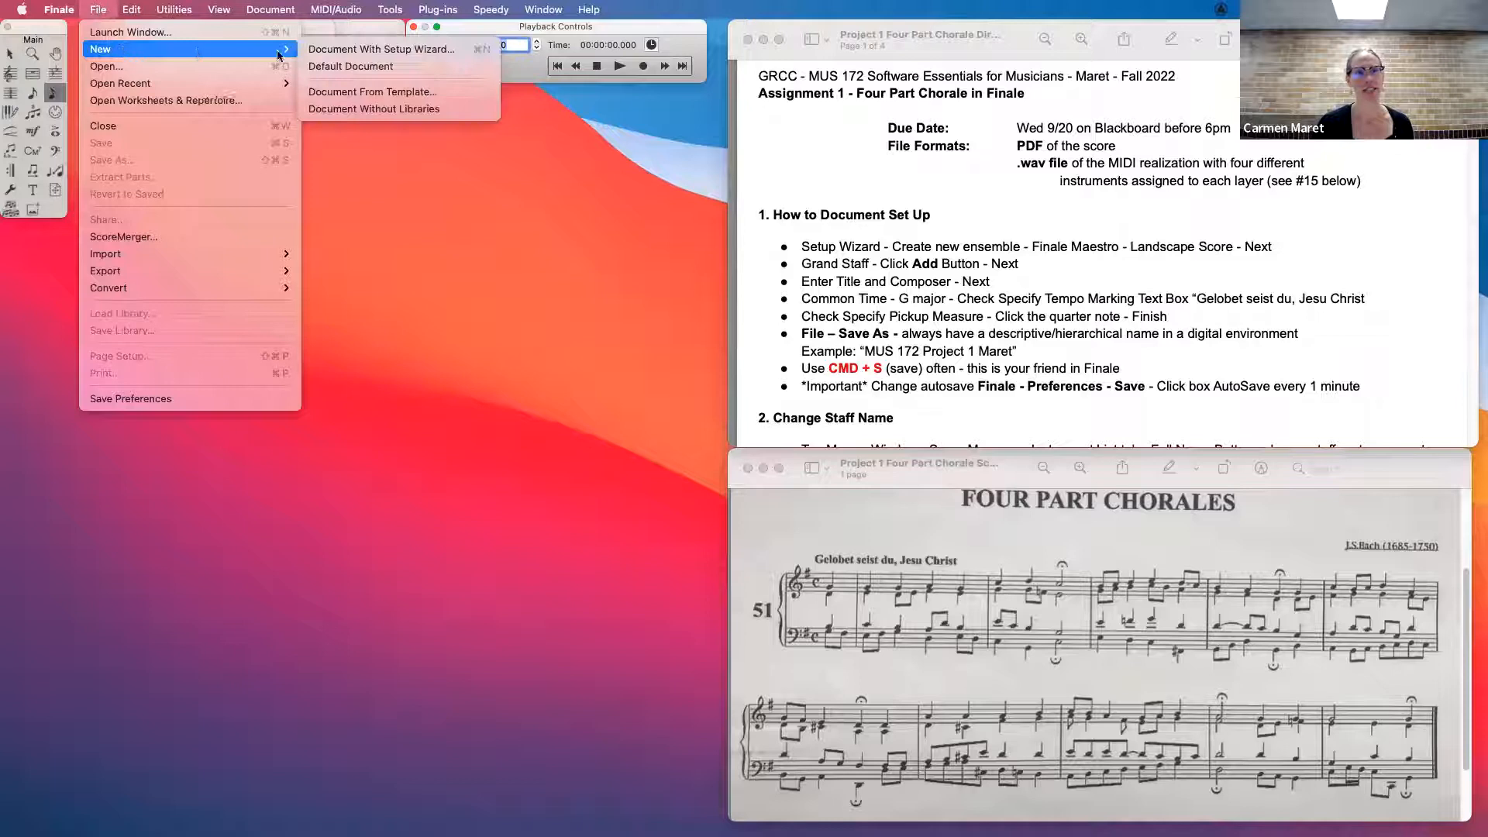
left_click(359, 51)
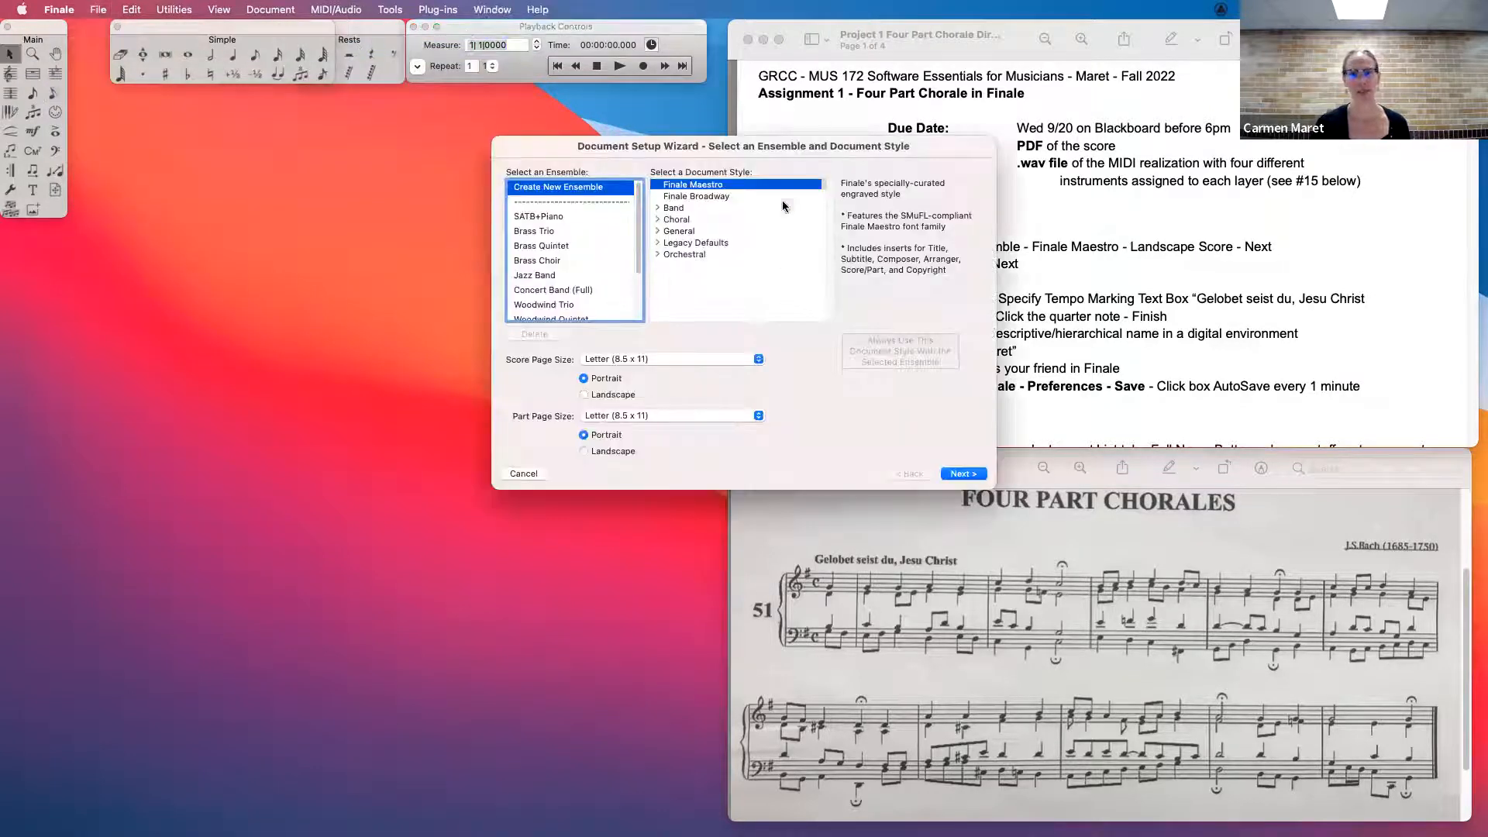
- Set the score page to landscape for a new ensemble in the Finale Maestro style and continue to instrument selection
left_click_drag(802, 147, 542, 106)
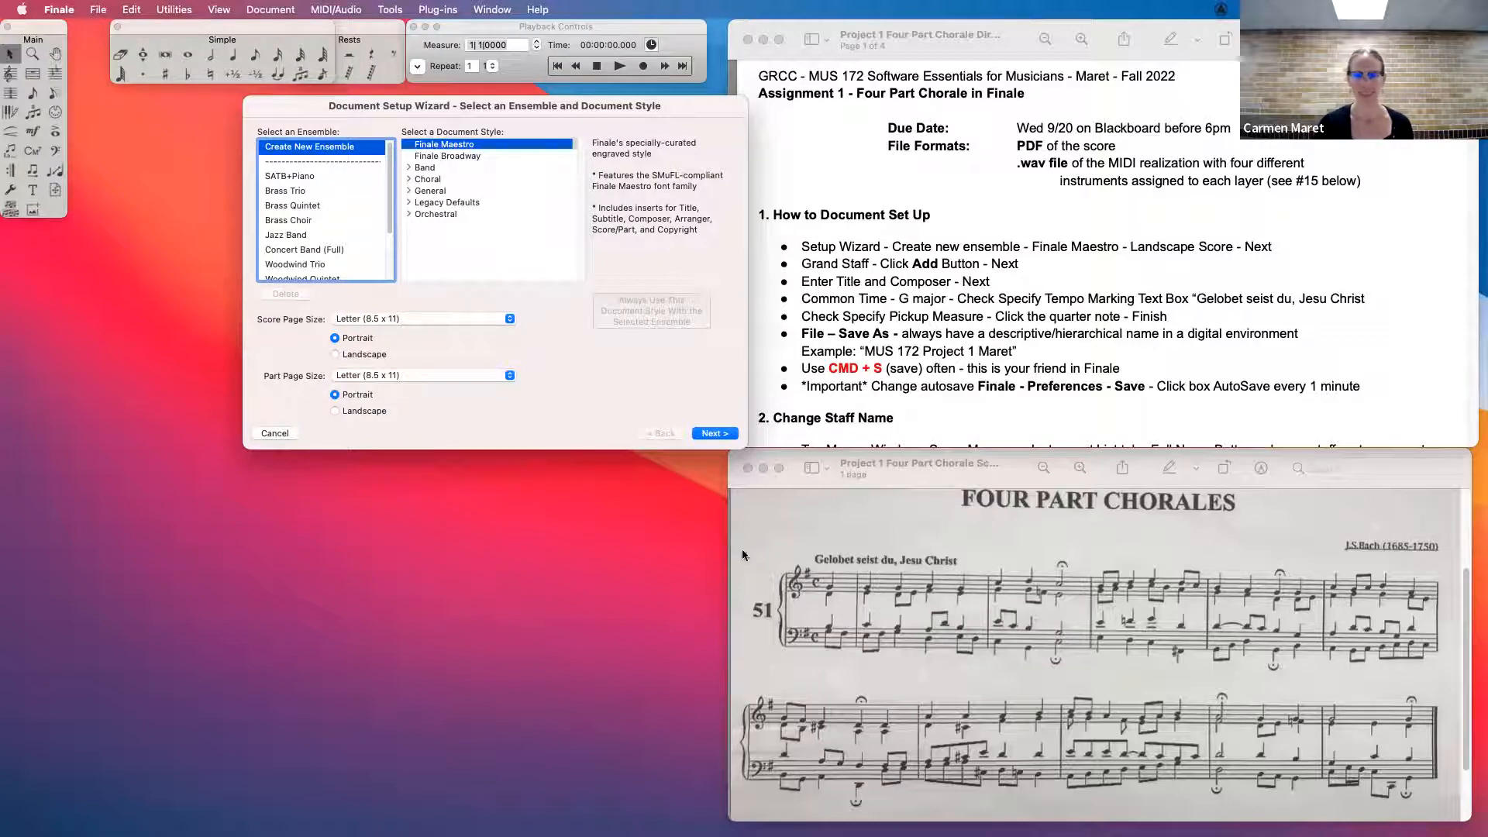
left_click(335, 355)
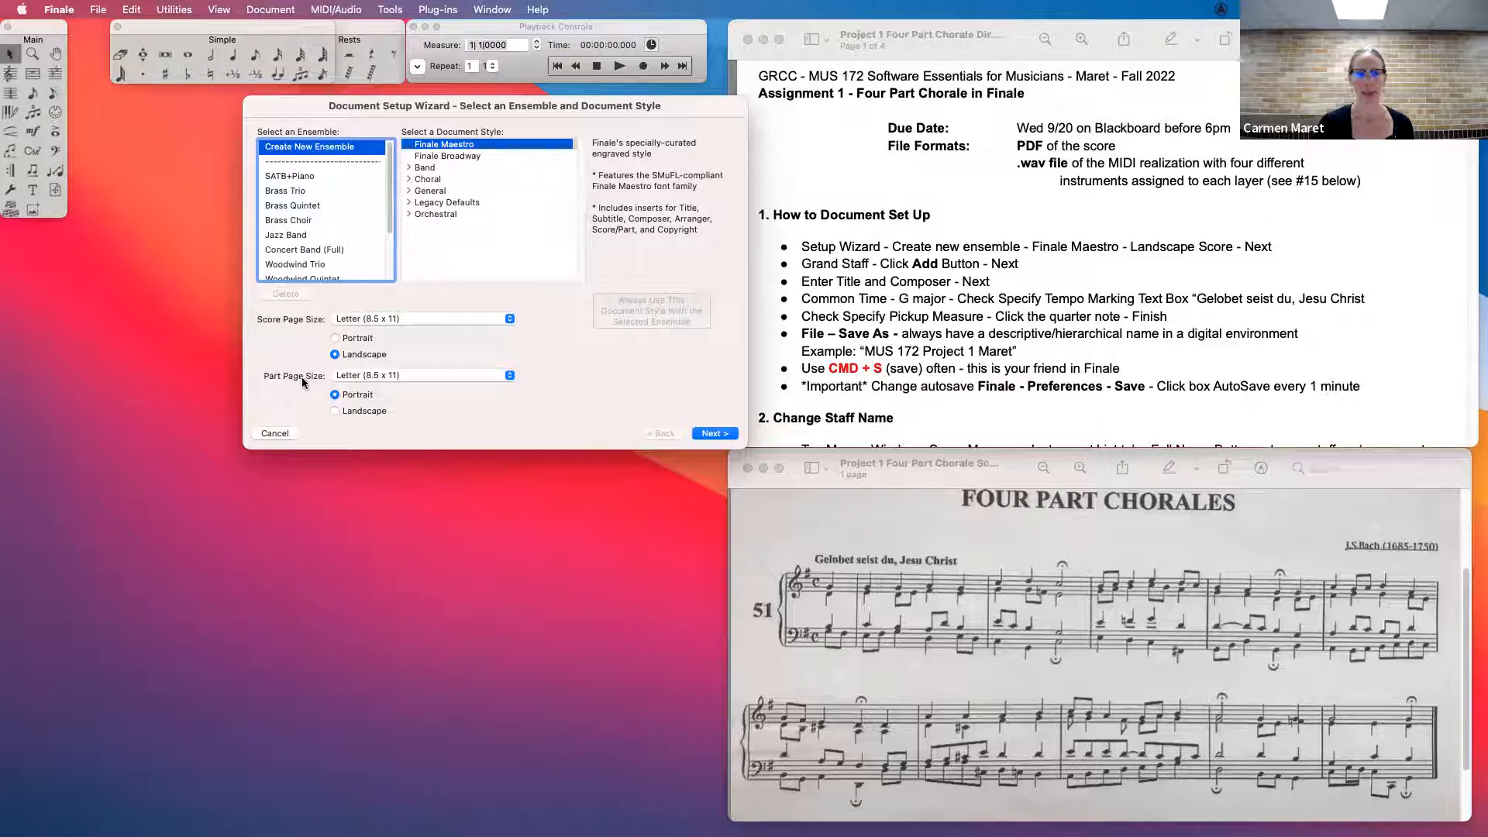
left_click(714, 432)
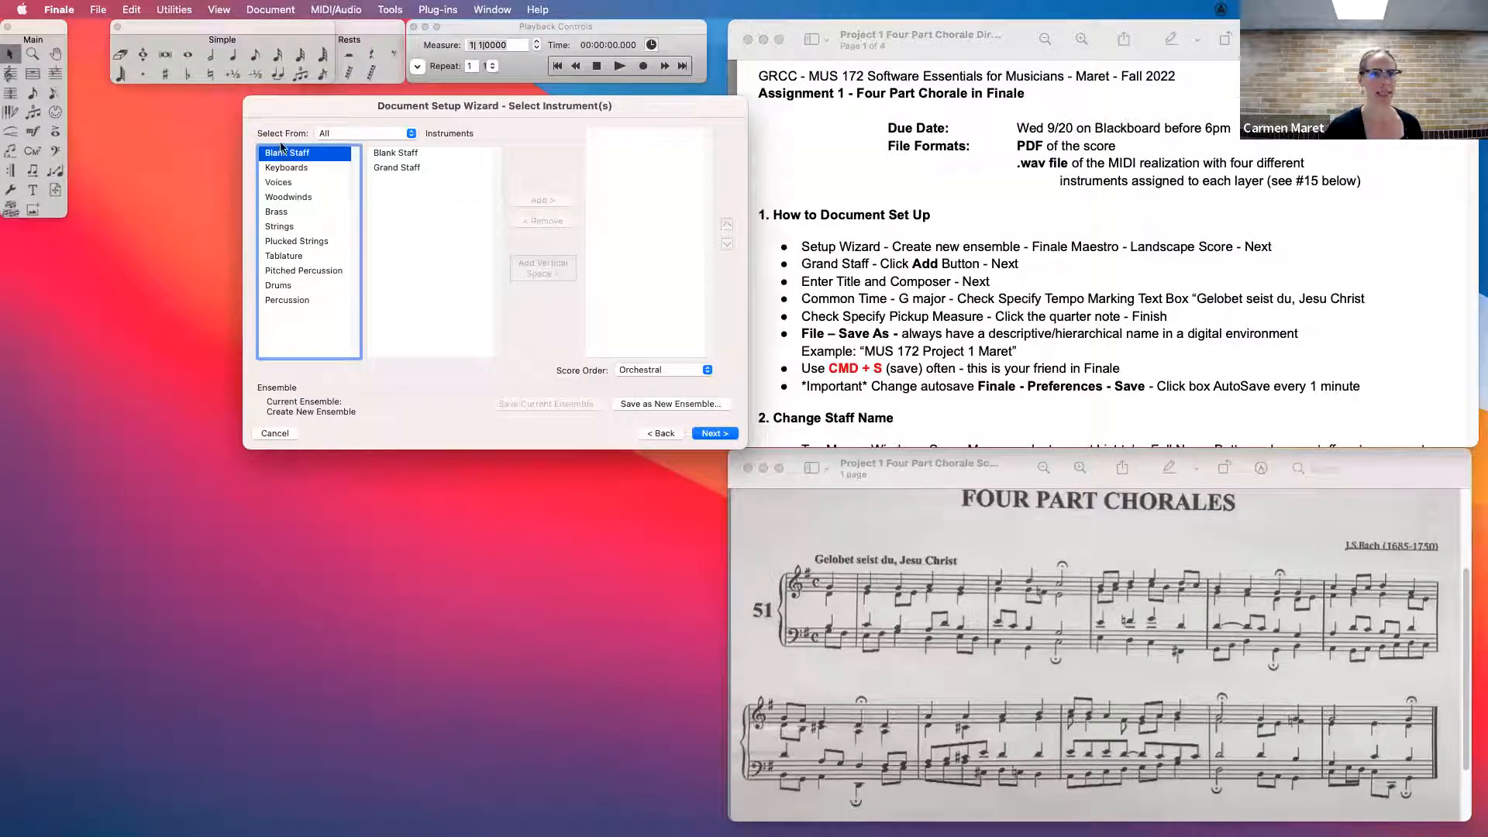
- Add a Grand Staff to the new ensemble and continue to the score information
left_click(400, 169)
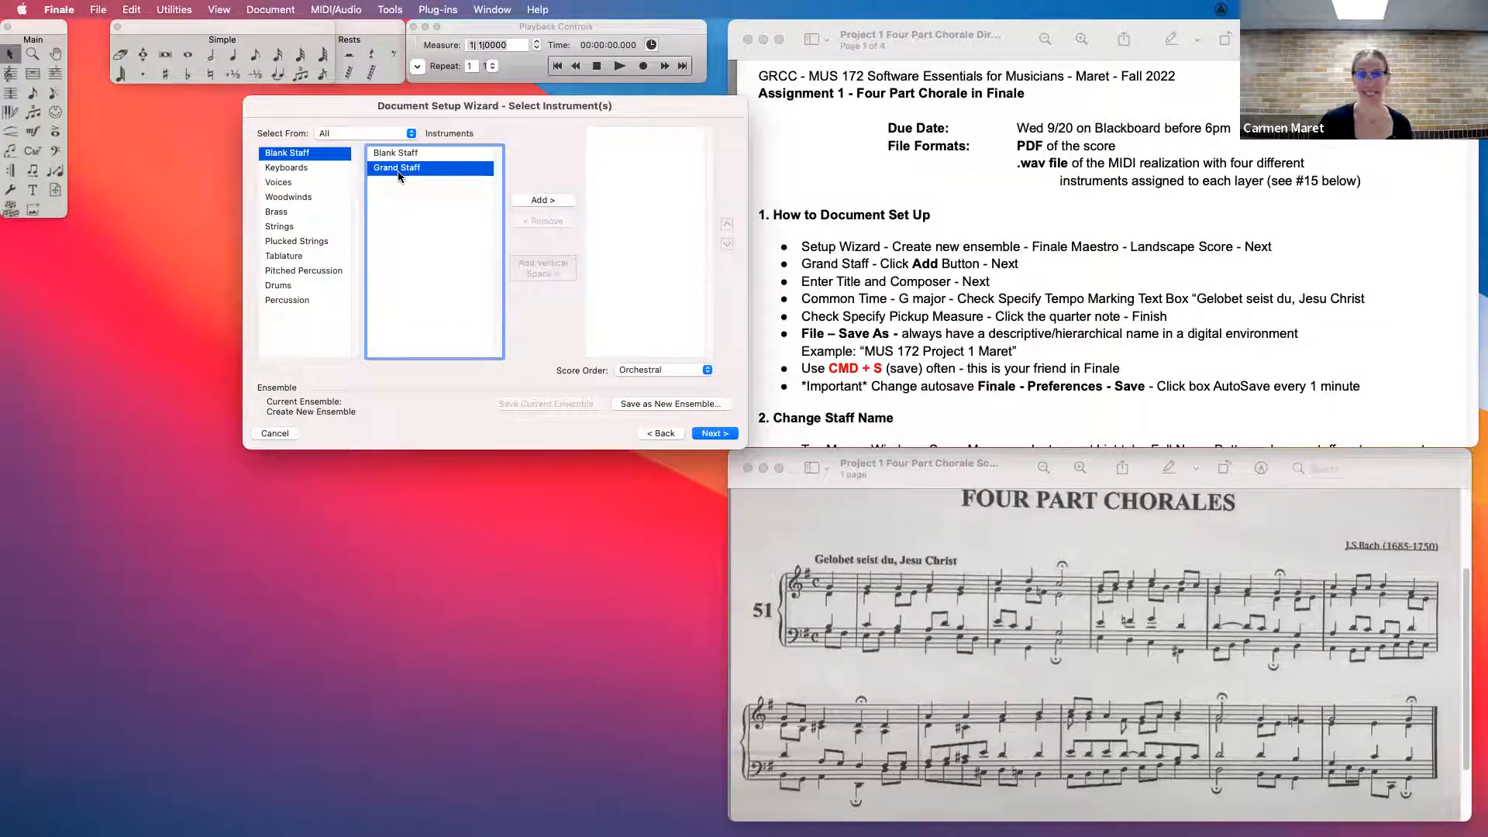
left_click(545, 200)
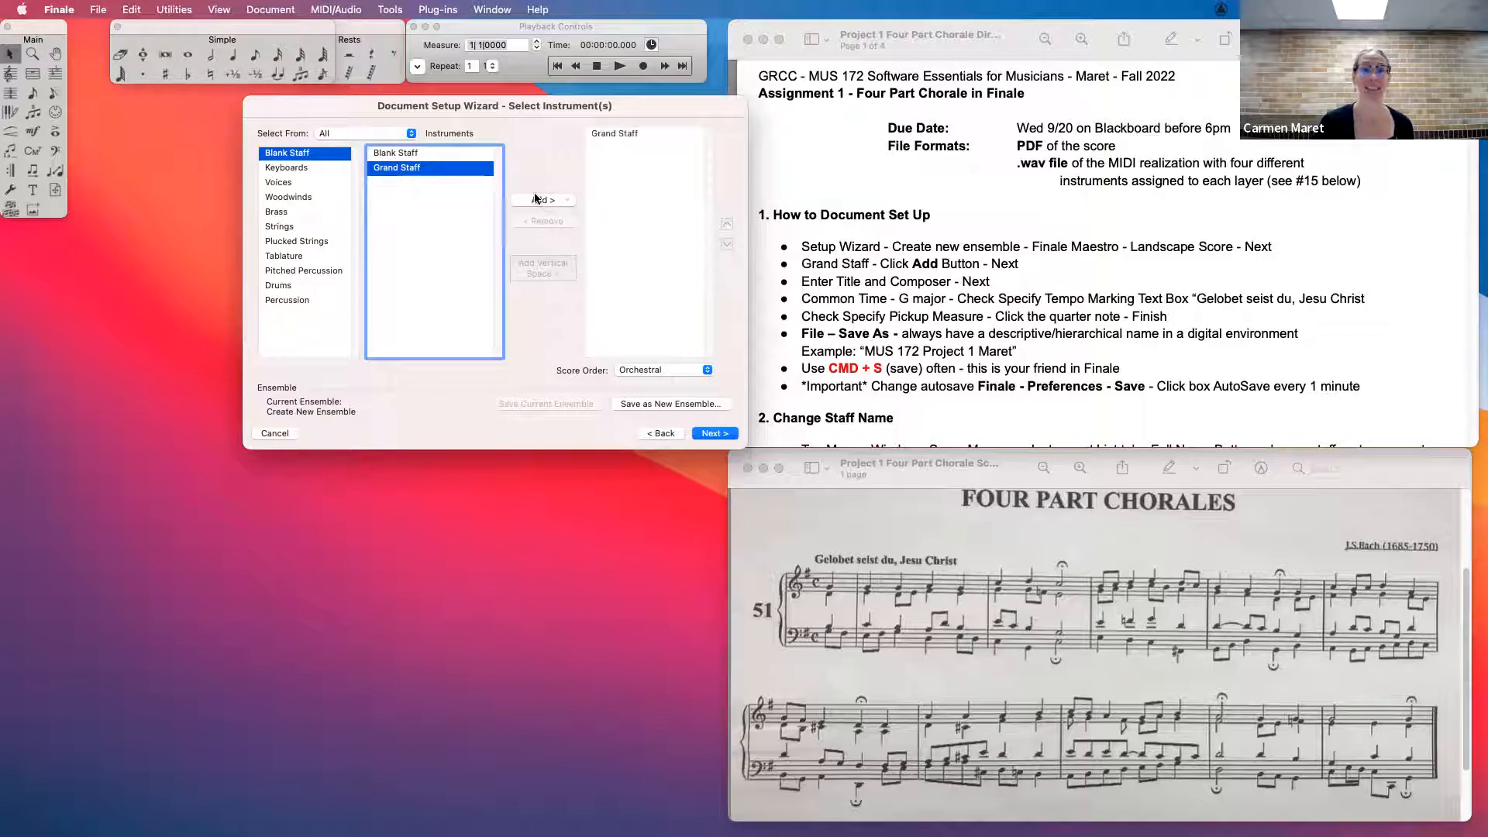
left_click(714, 435)
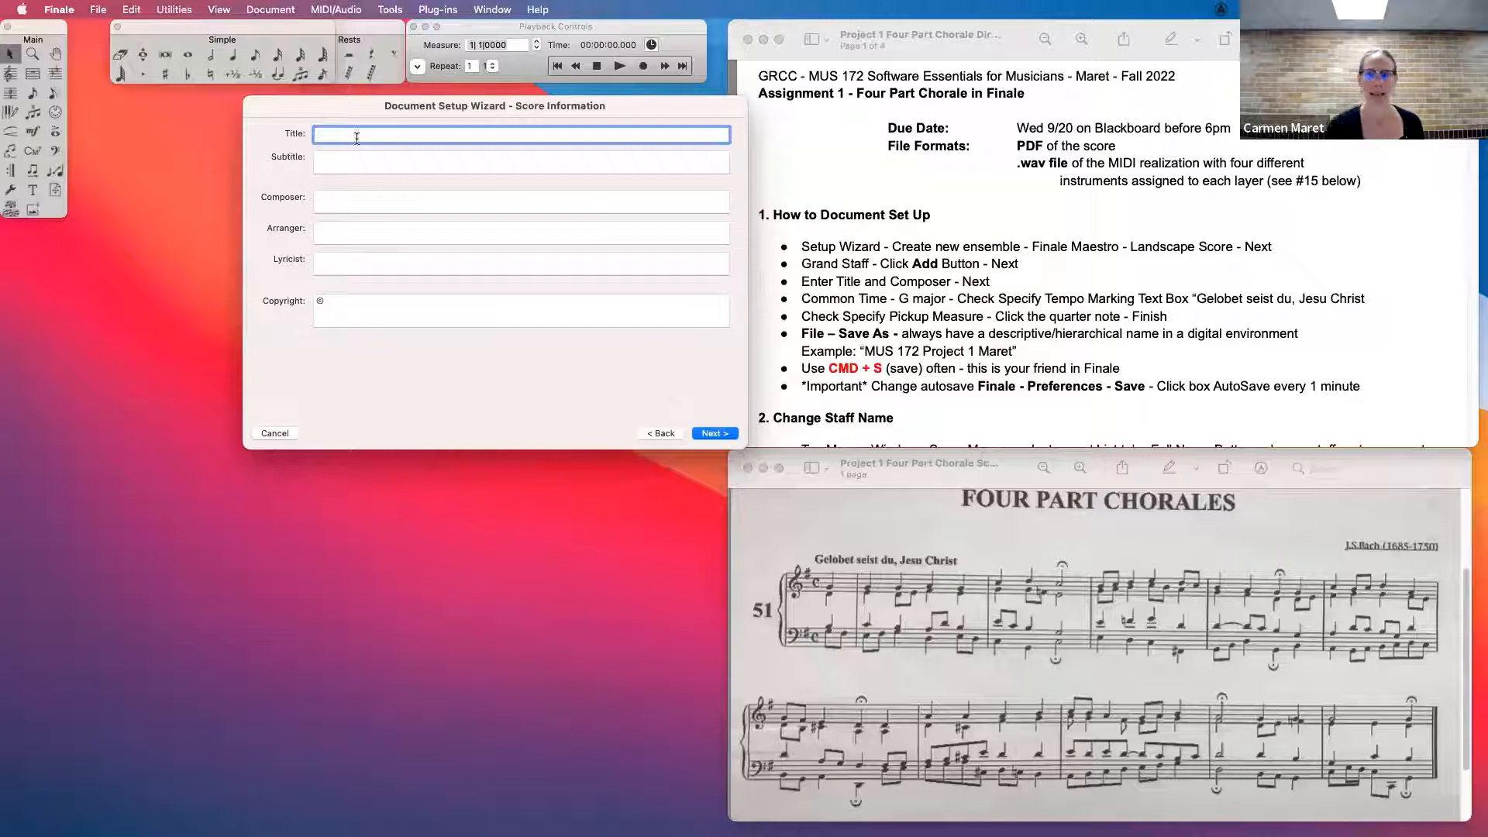
- Enter the title "Four Part Chorale" and the composer "J.S. Bach", and continue to the score settings
type("Four Part Chorale")
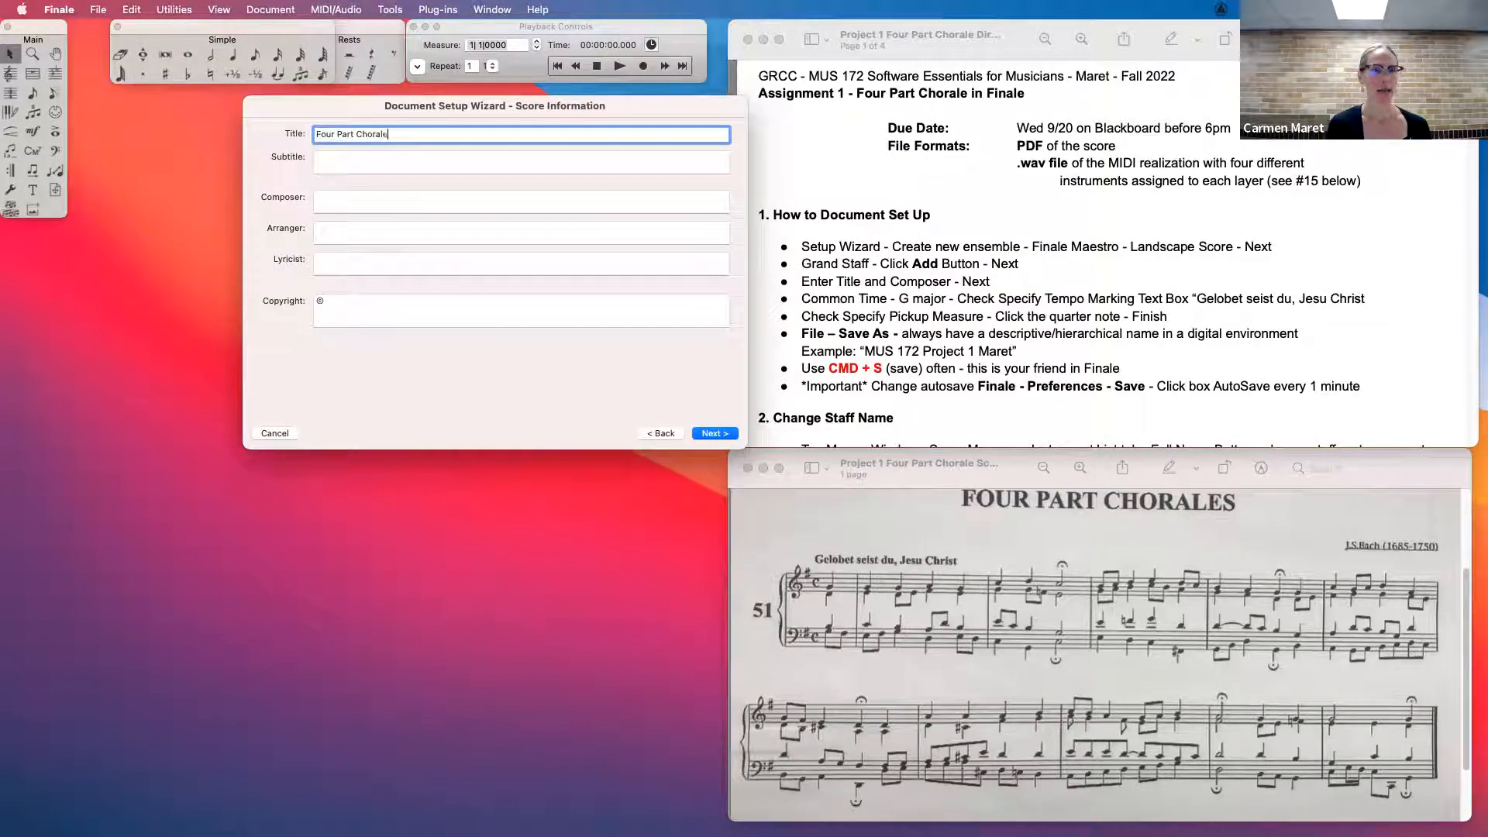
left_click(355, 202)
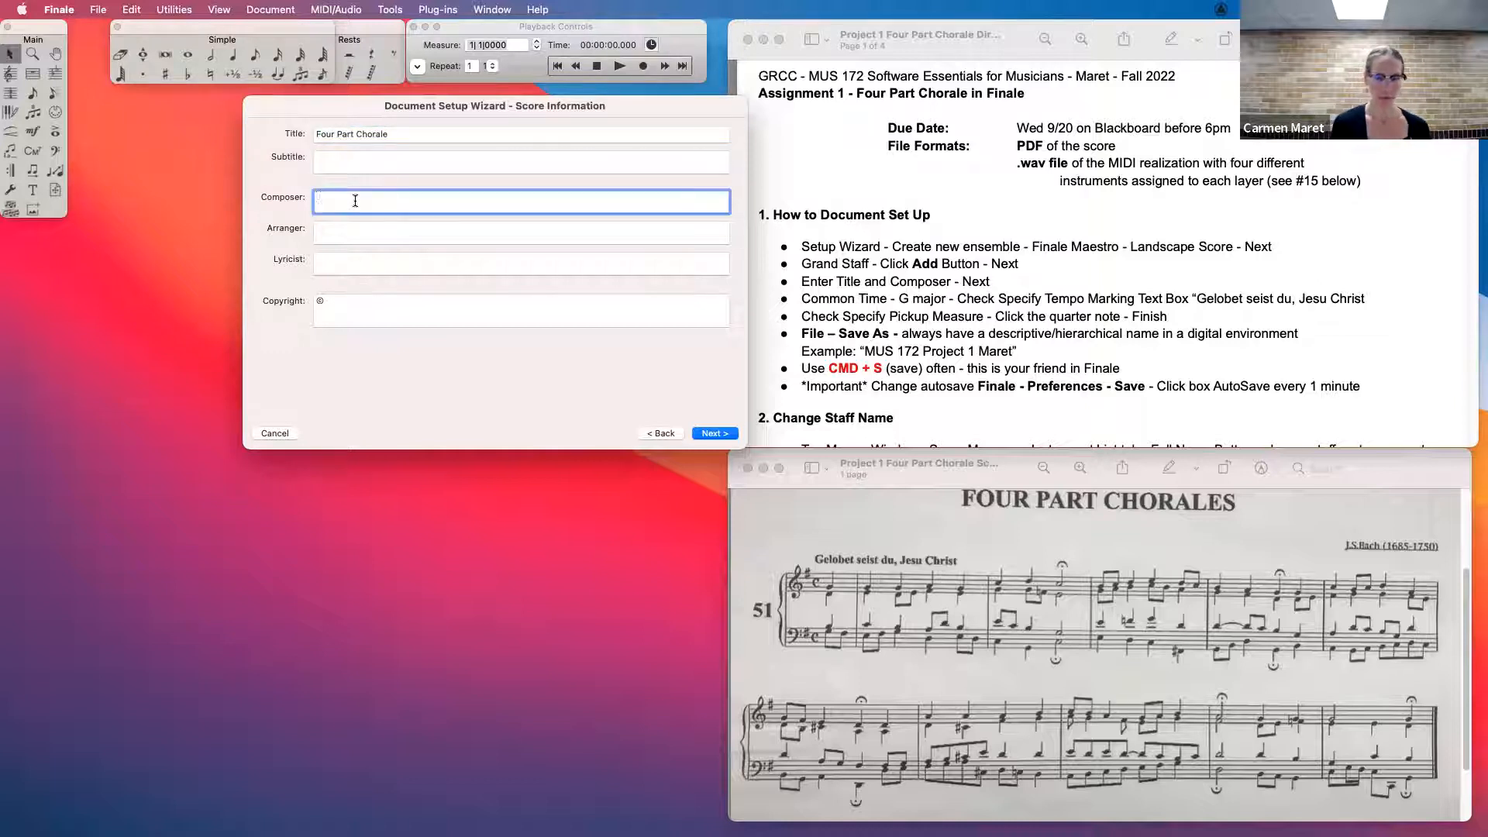
type("J.S. Bach")
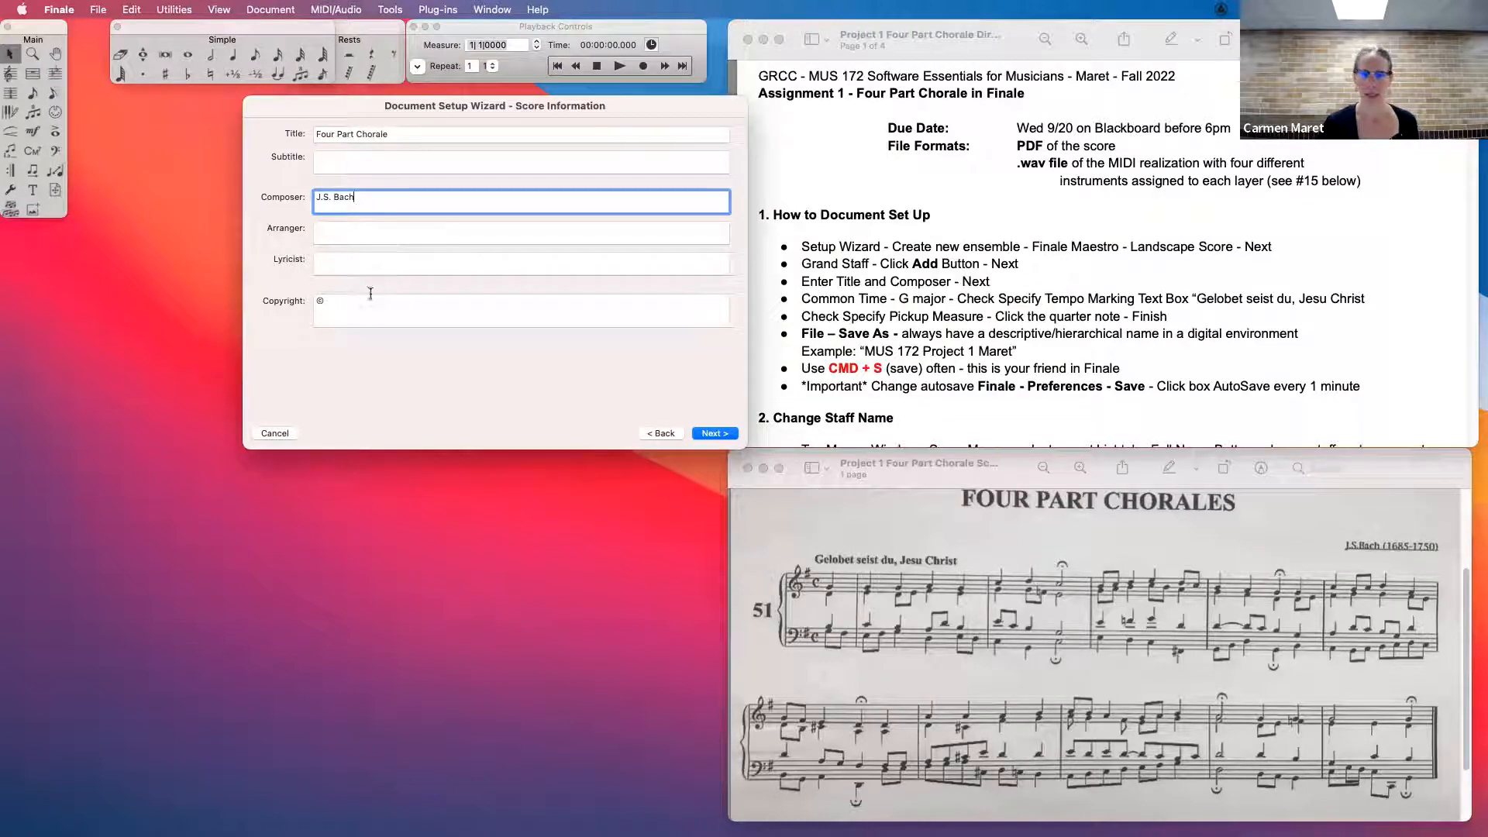
left_click(714, 434)
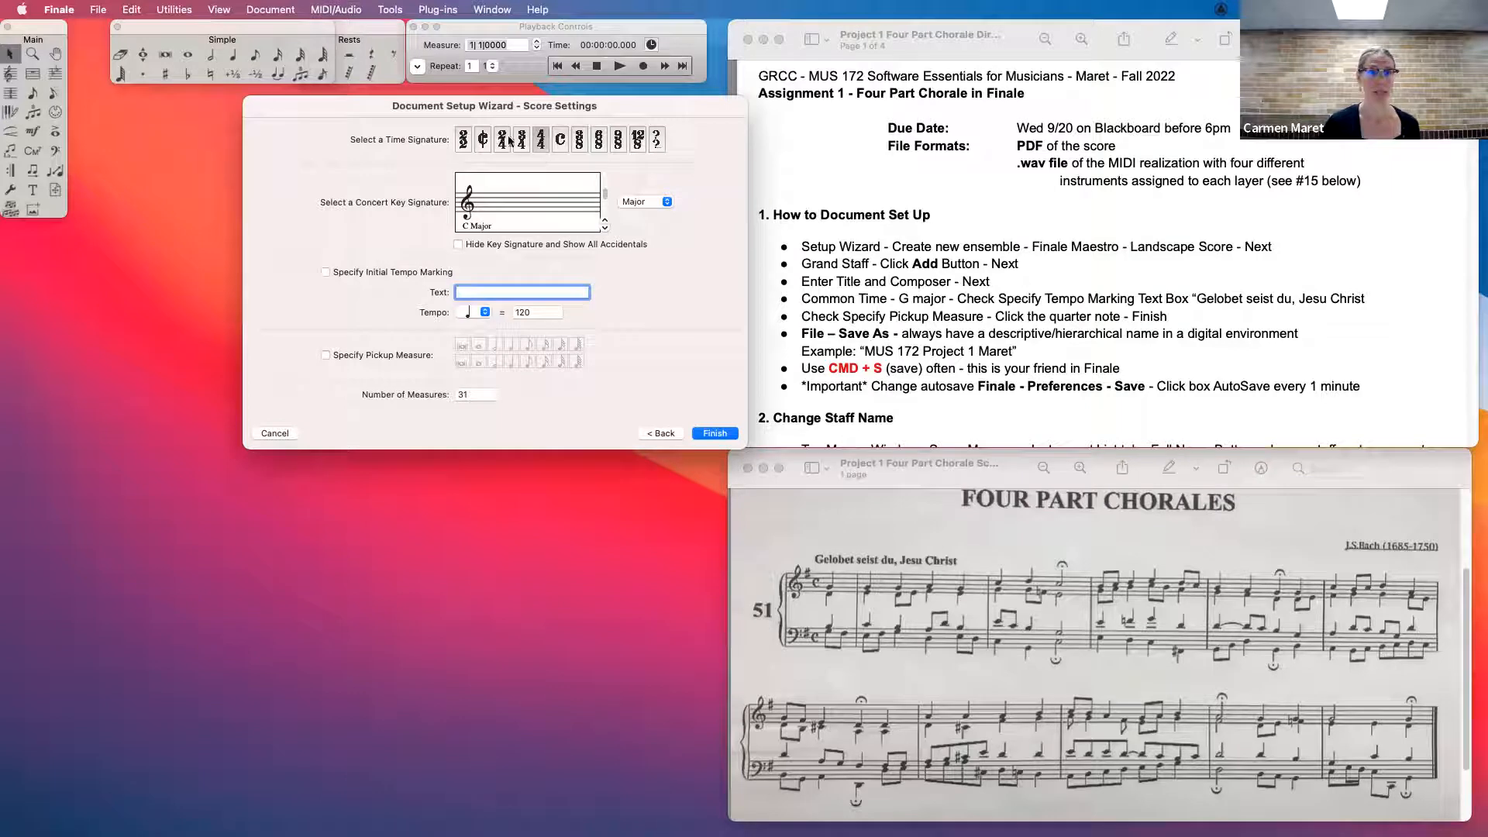
- Finish the setup with common time, G major, the initial tempo text "Gelobet seist du, Jesu Christ" and a quarter-note pickup measure
left_click(562, 141)
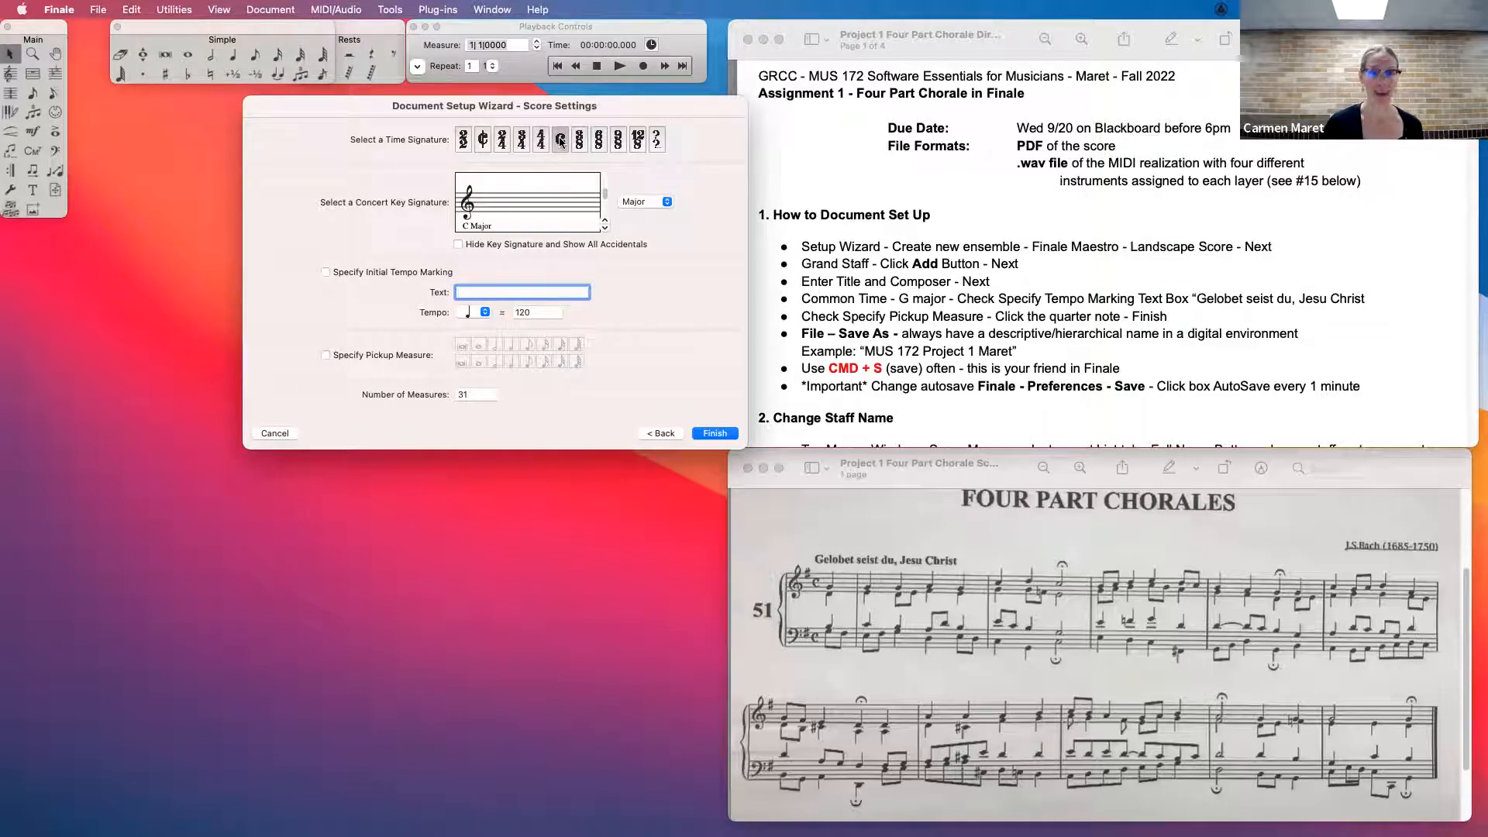
left_click(606, 223)
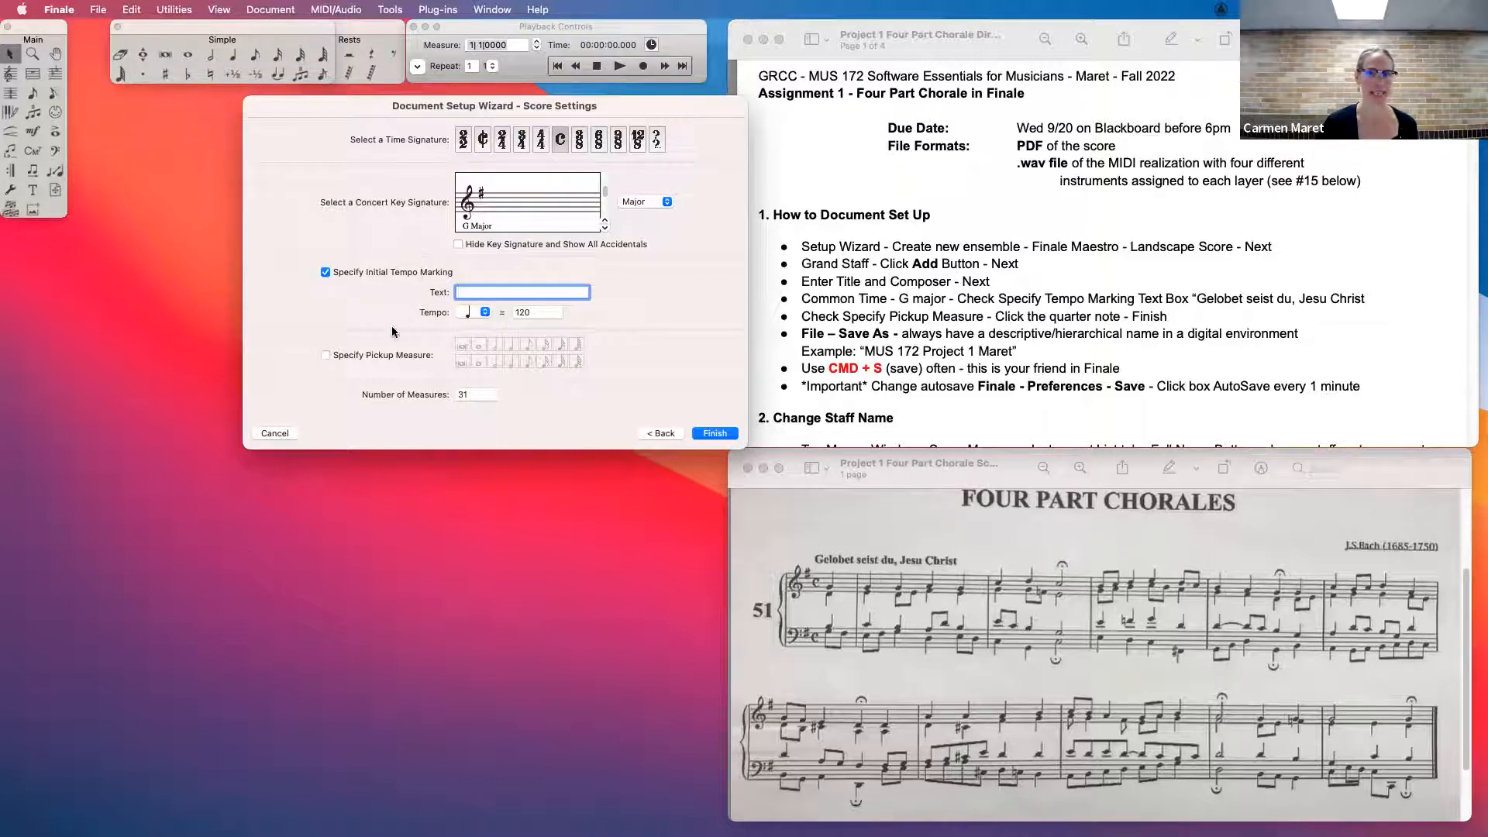
left_click(327, 356)
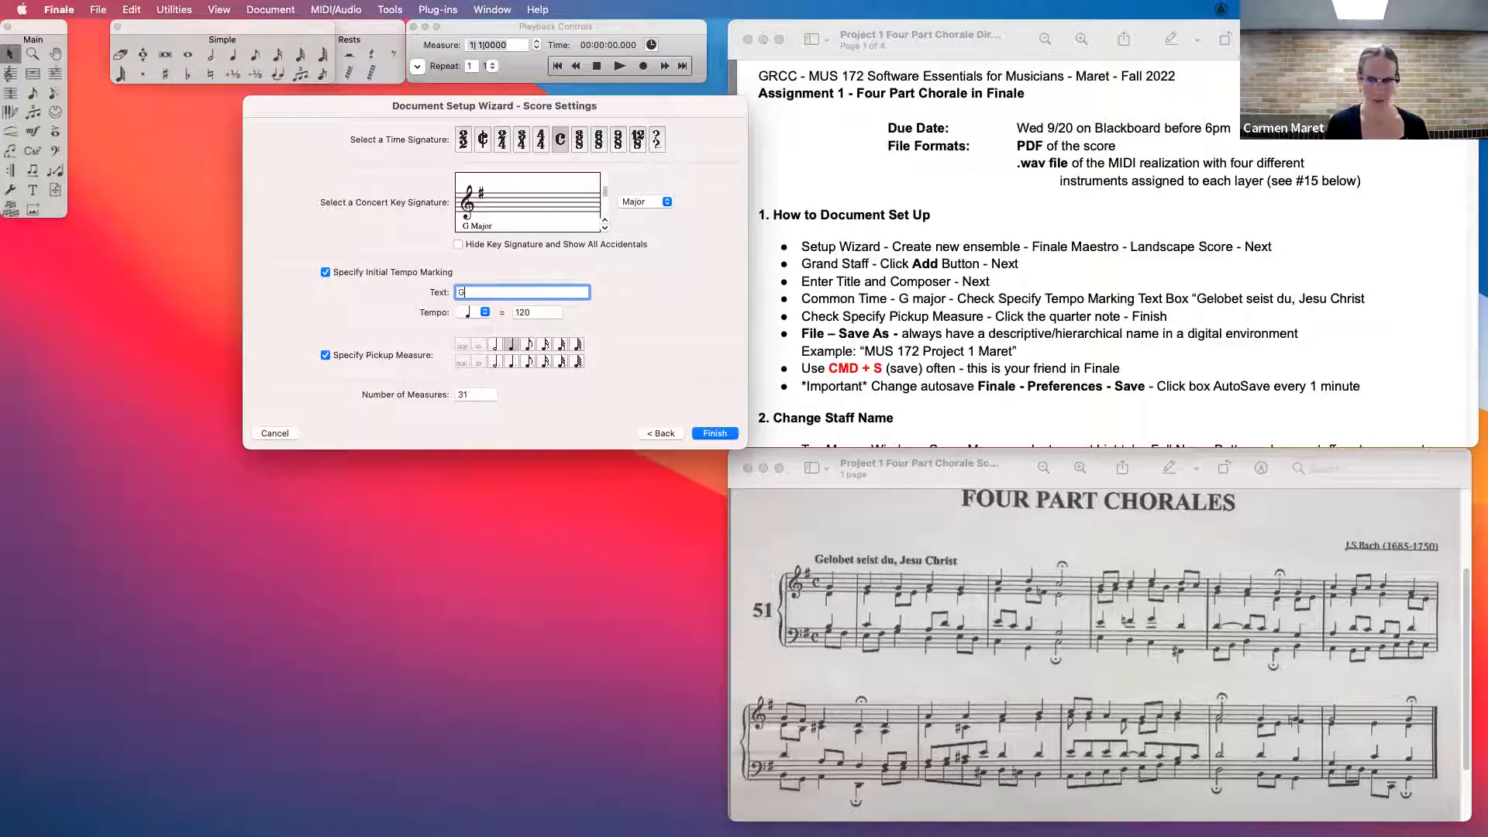
type("t du, Jesu Christ")
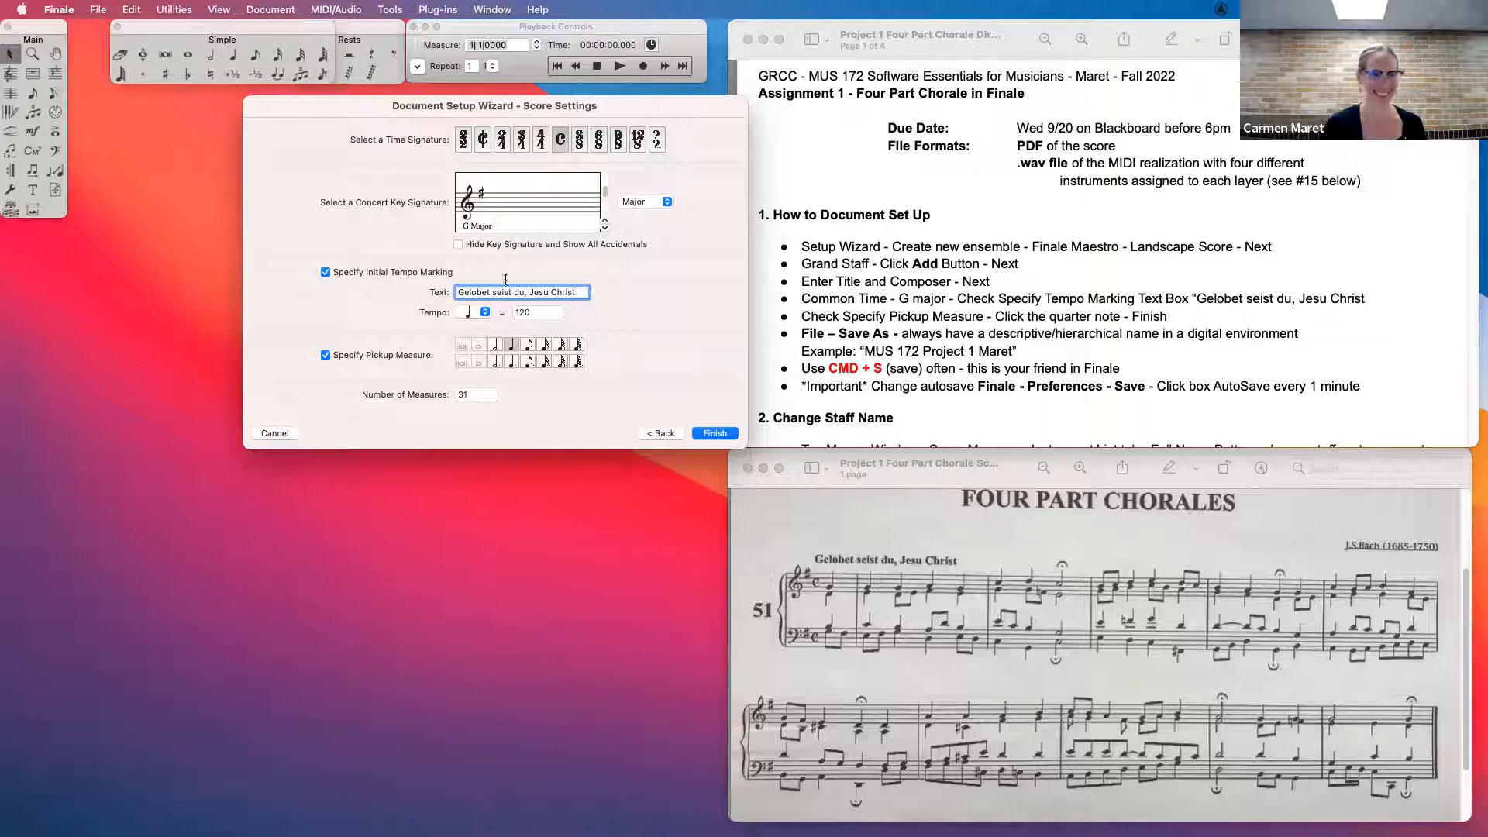
left_click(510, 346)
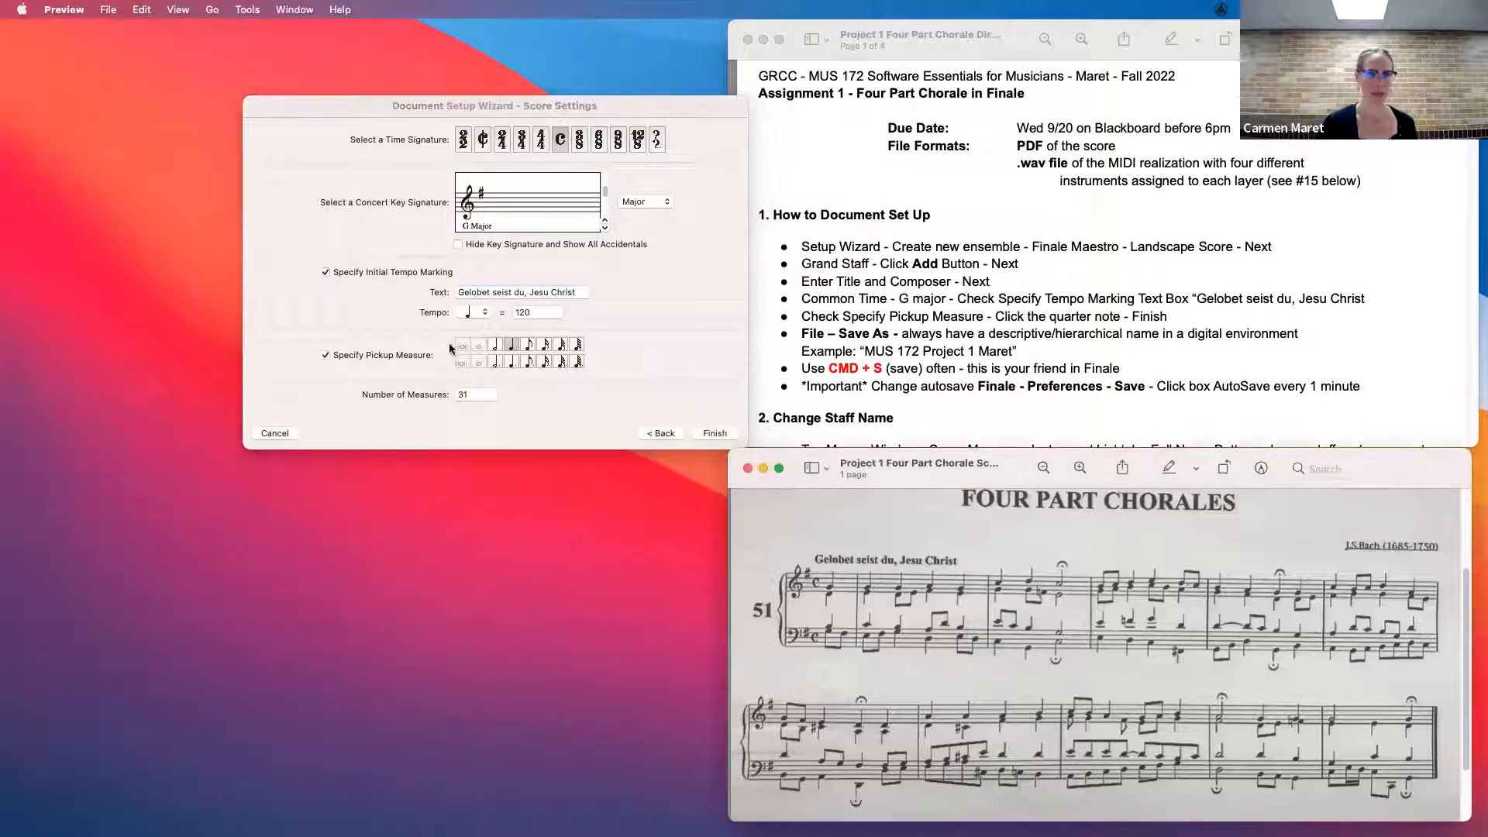
left_click(714, 433)
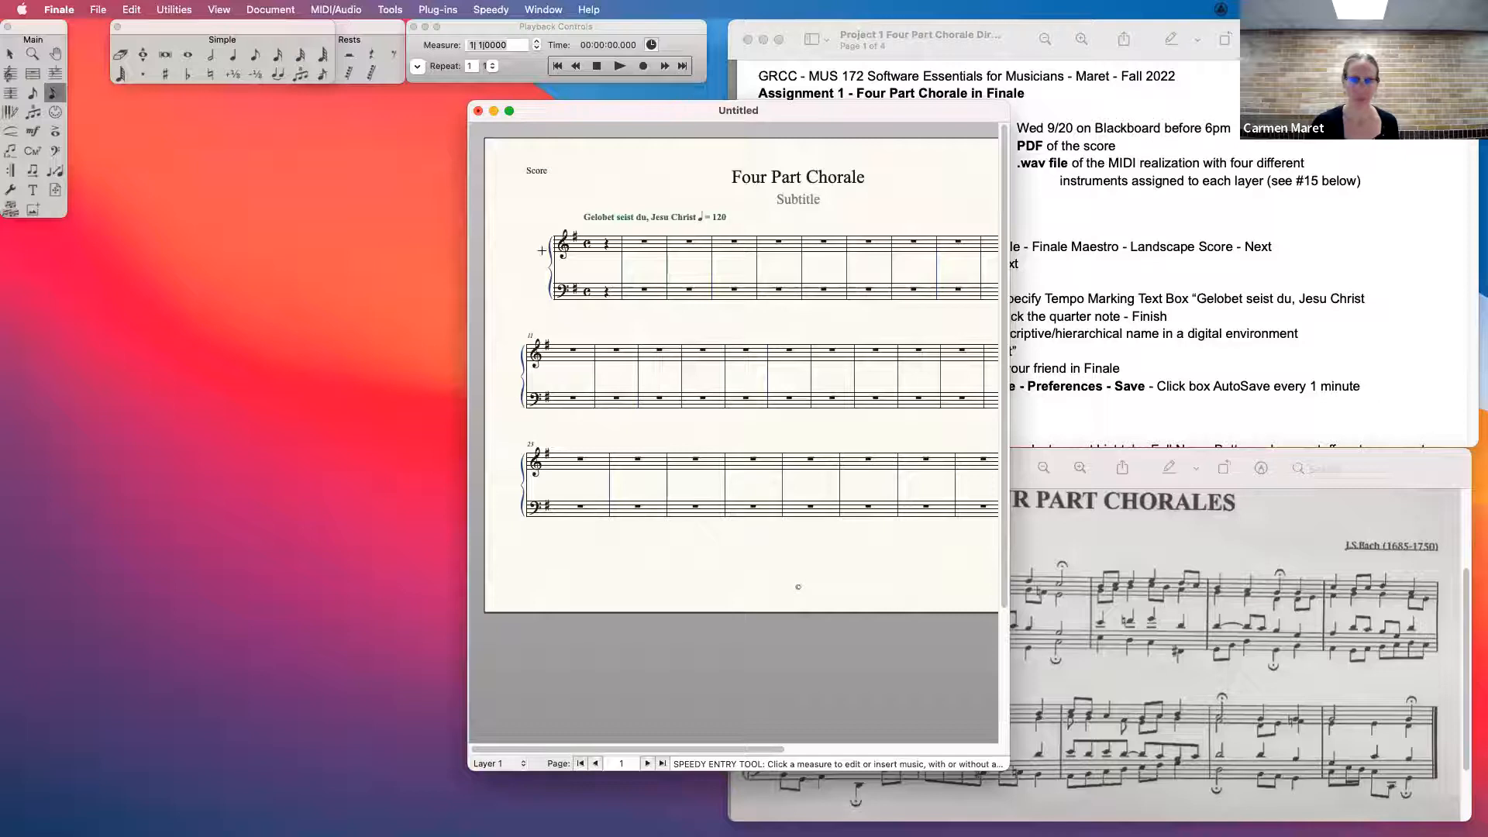
- Move and resize the score window so the full page width fits beside the assignment documents
left_click_drag(820, 111, 478, 87)
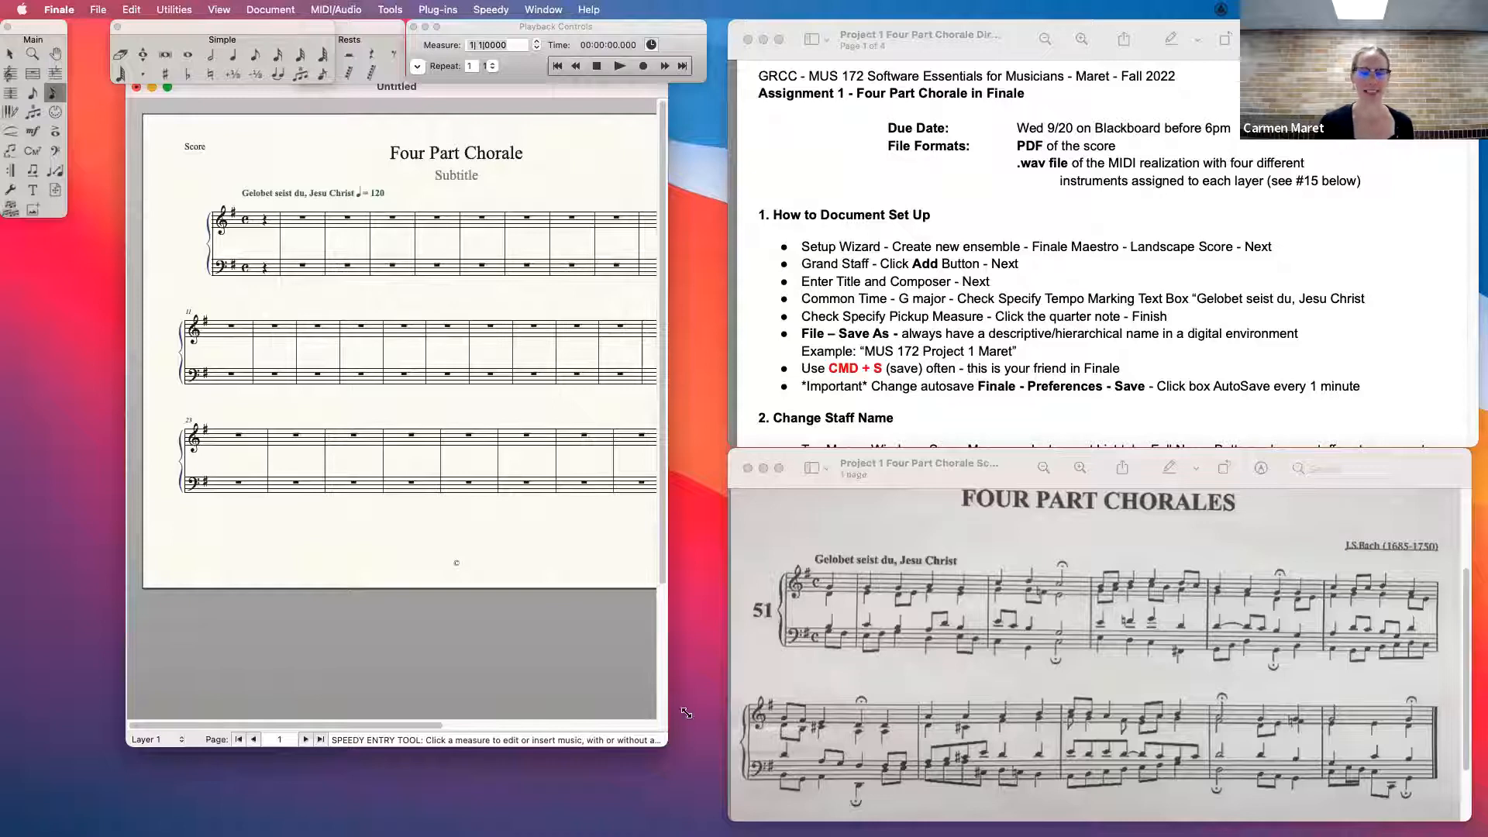
left_click_drag(668, 728, 775, 613)
left_click_drag(729, 91, 667, 95)
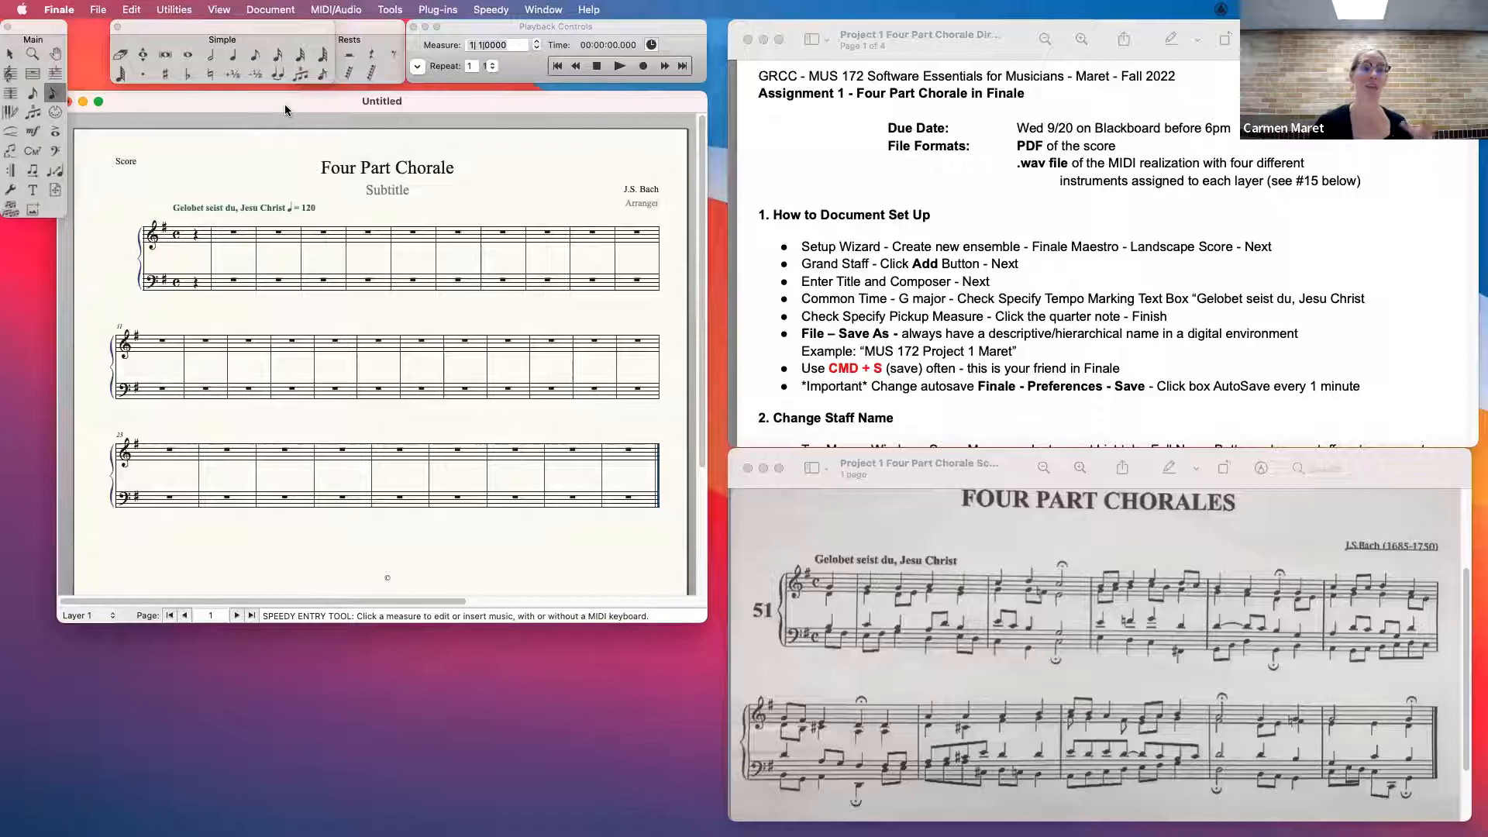
- Start saving the score under a new name and choose the MUS 172 Fall 2022 folder on the Desktop
left_click(97, 9)
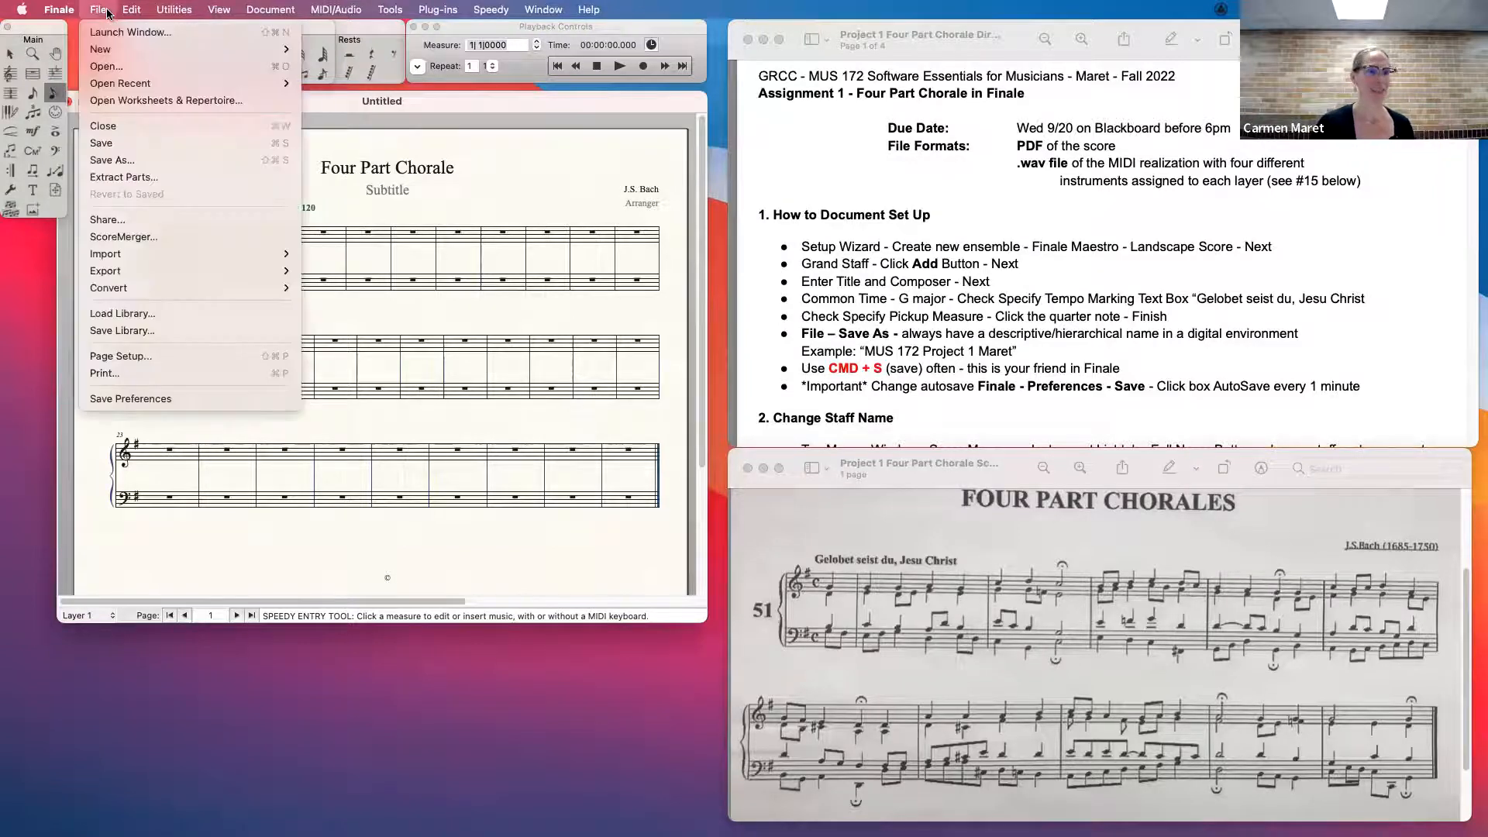
left_click(138, 162)
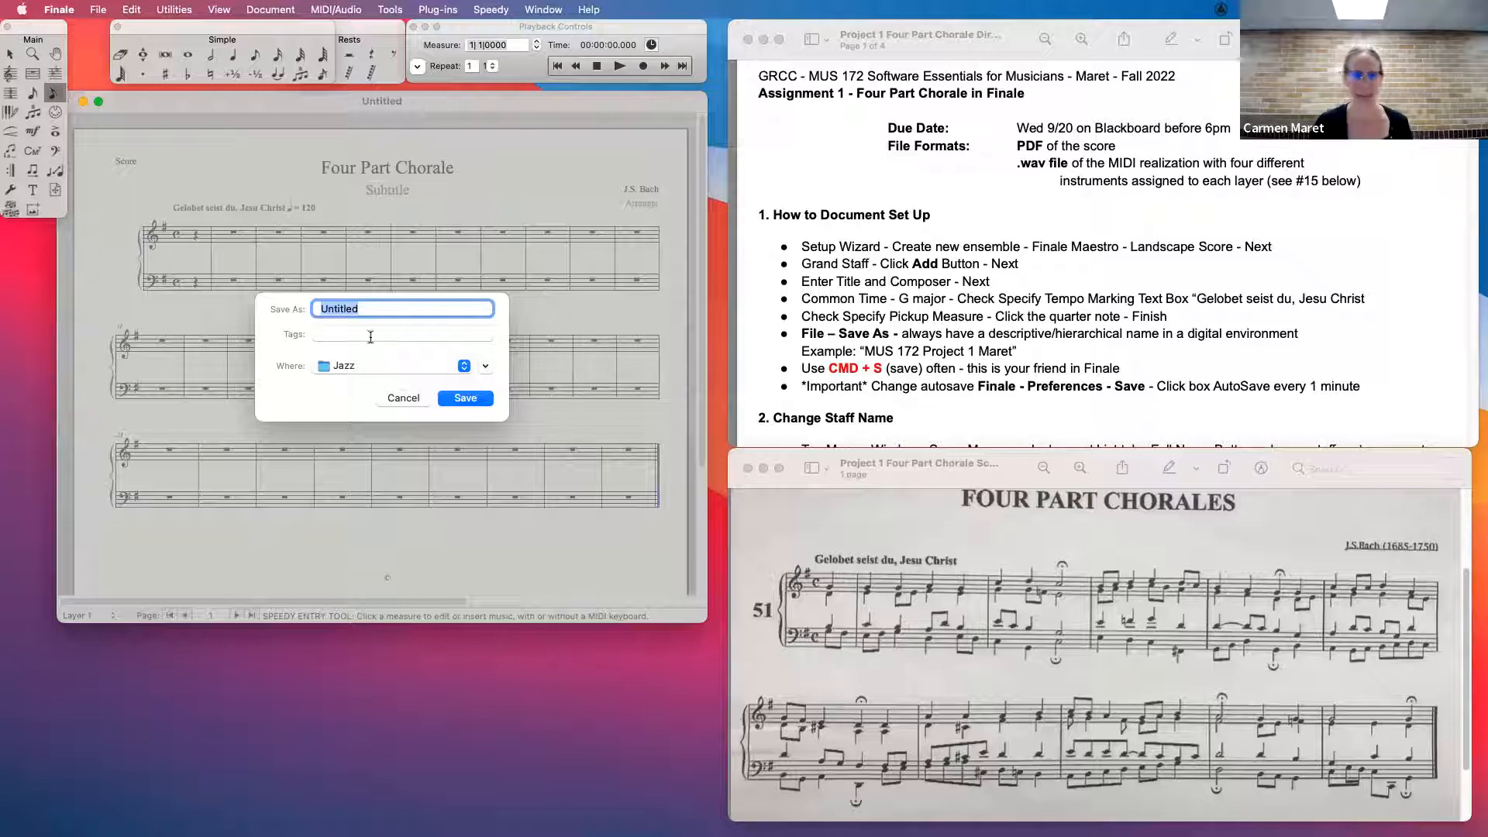
left_click(369, 364)
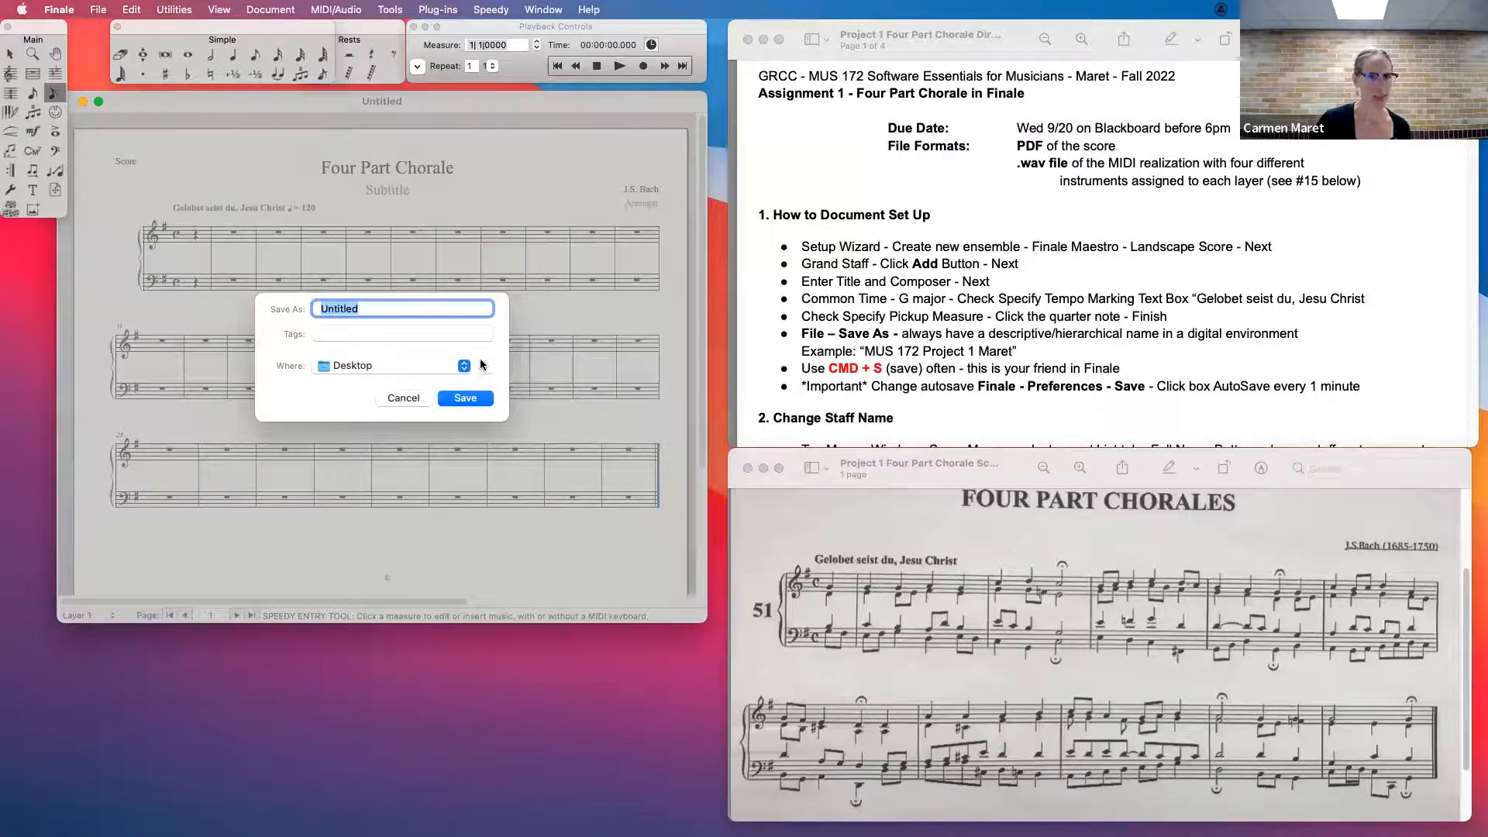
left_click(487, 369)
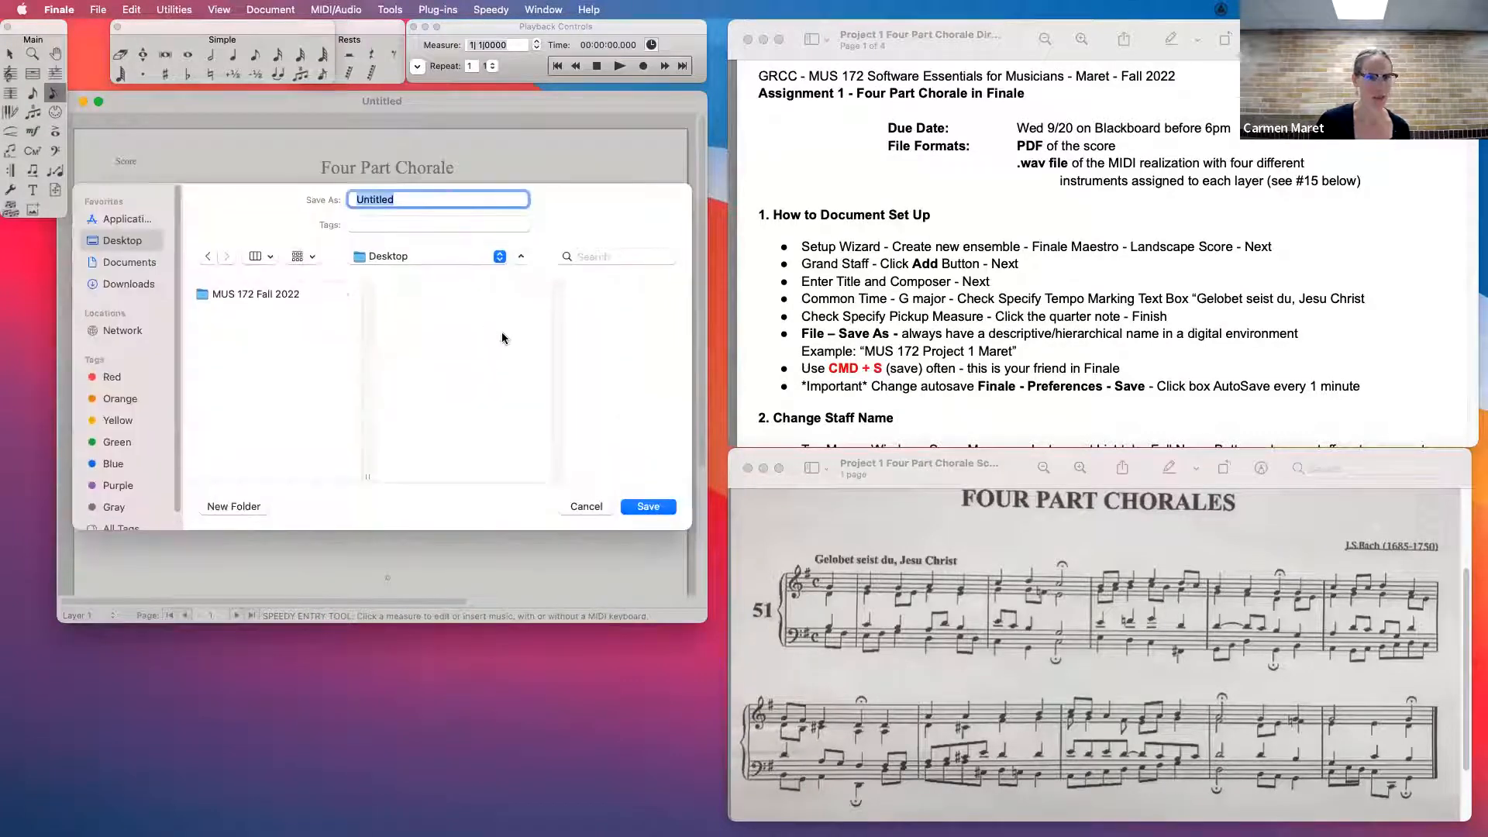
left_click(507, 252)
left_click(486, 370)
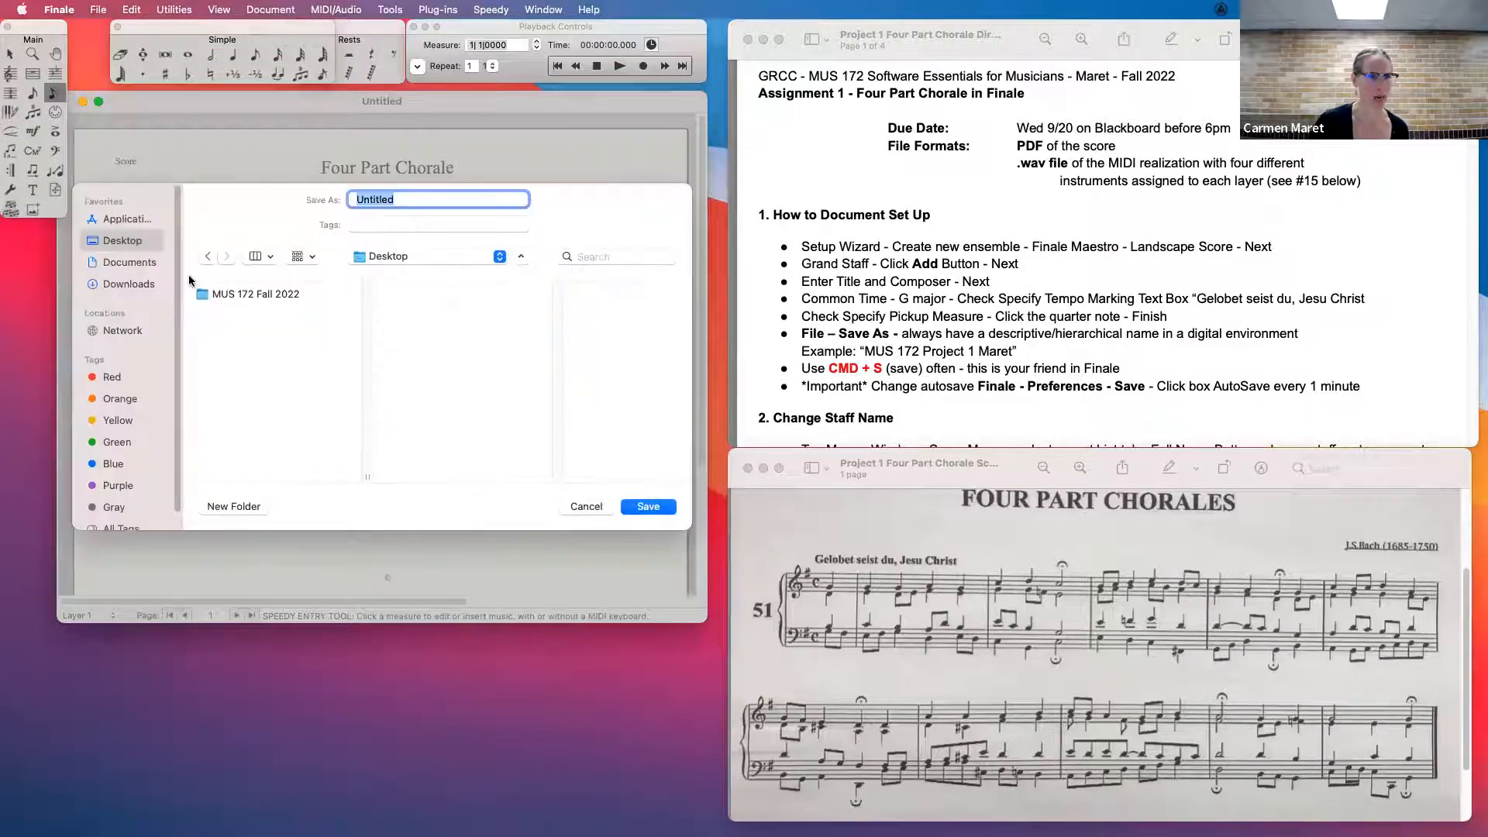
left_click(256, 295)
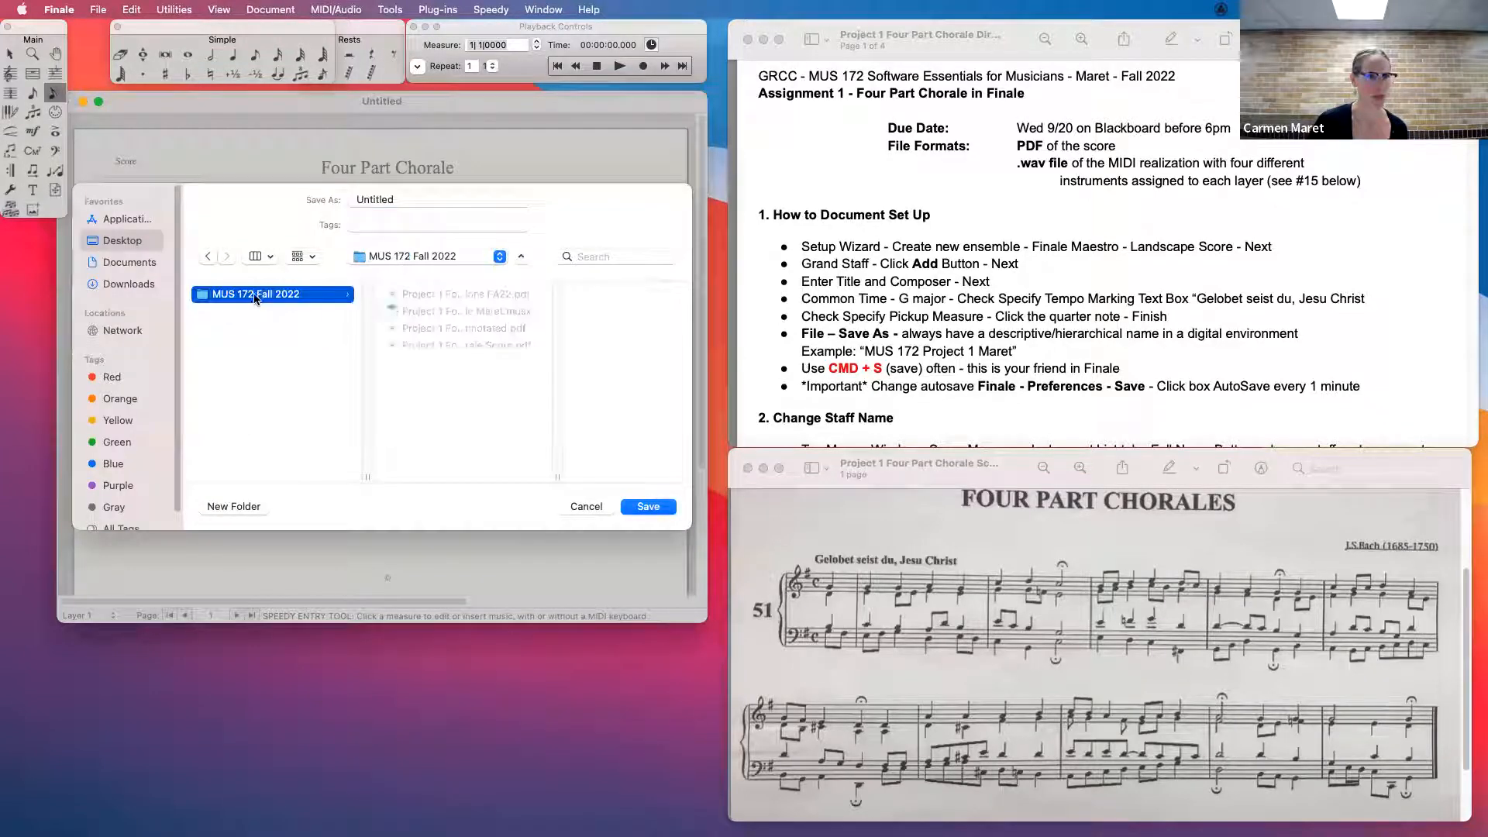
- Name the file "MUS 172 Project 1" followed by the author's surname and save it
left_click(399, 199)
type("MUS 172 Pro")
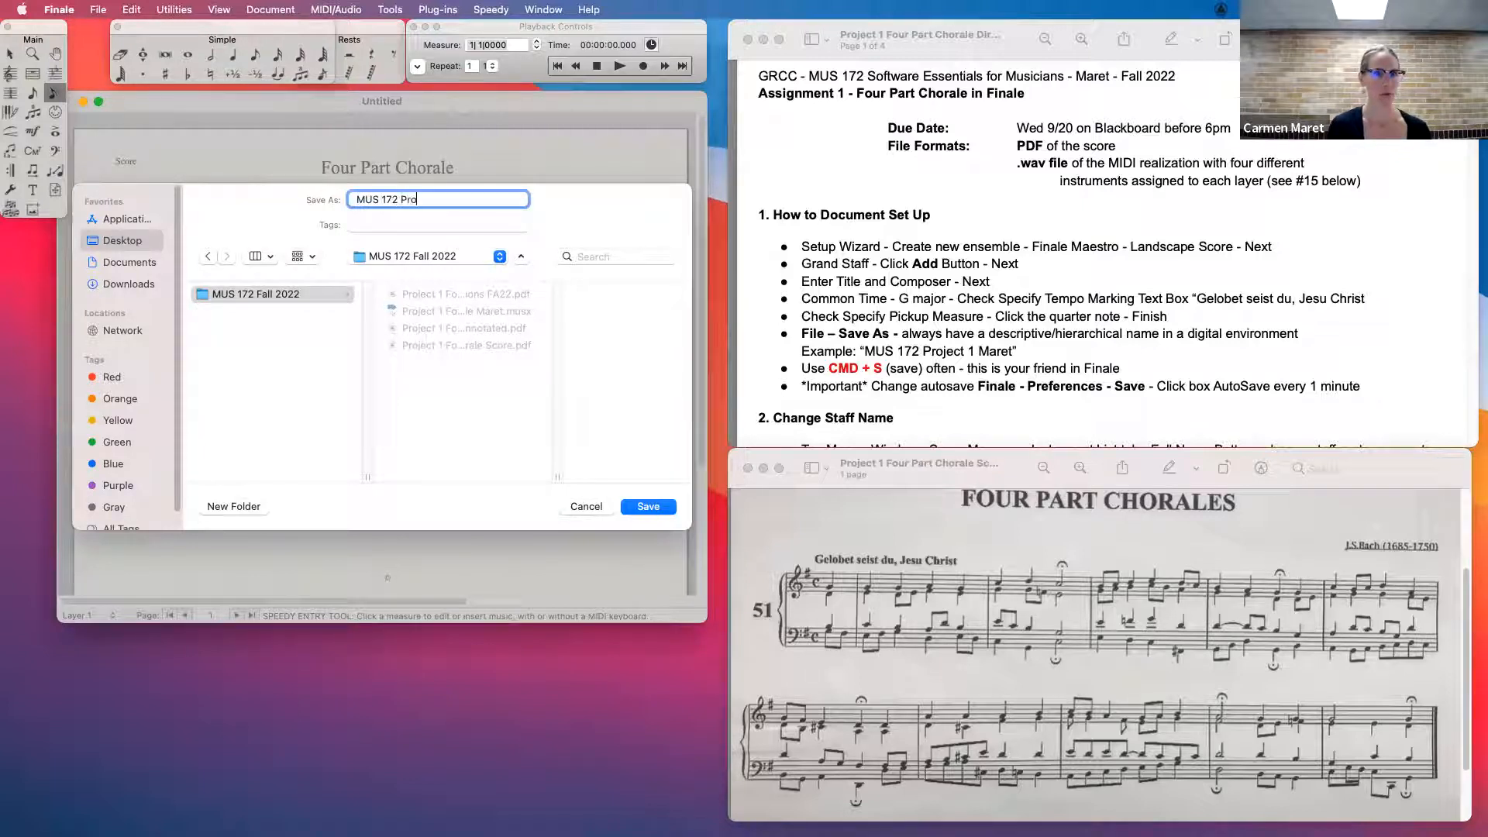
type("ject 1 Maret")
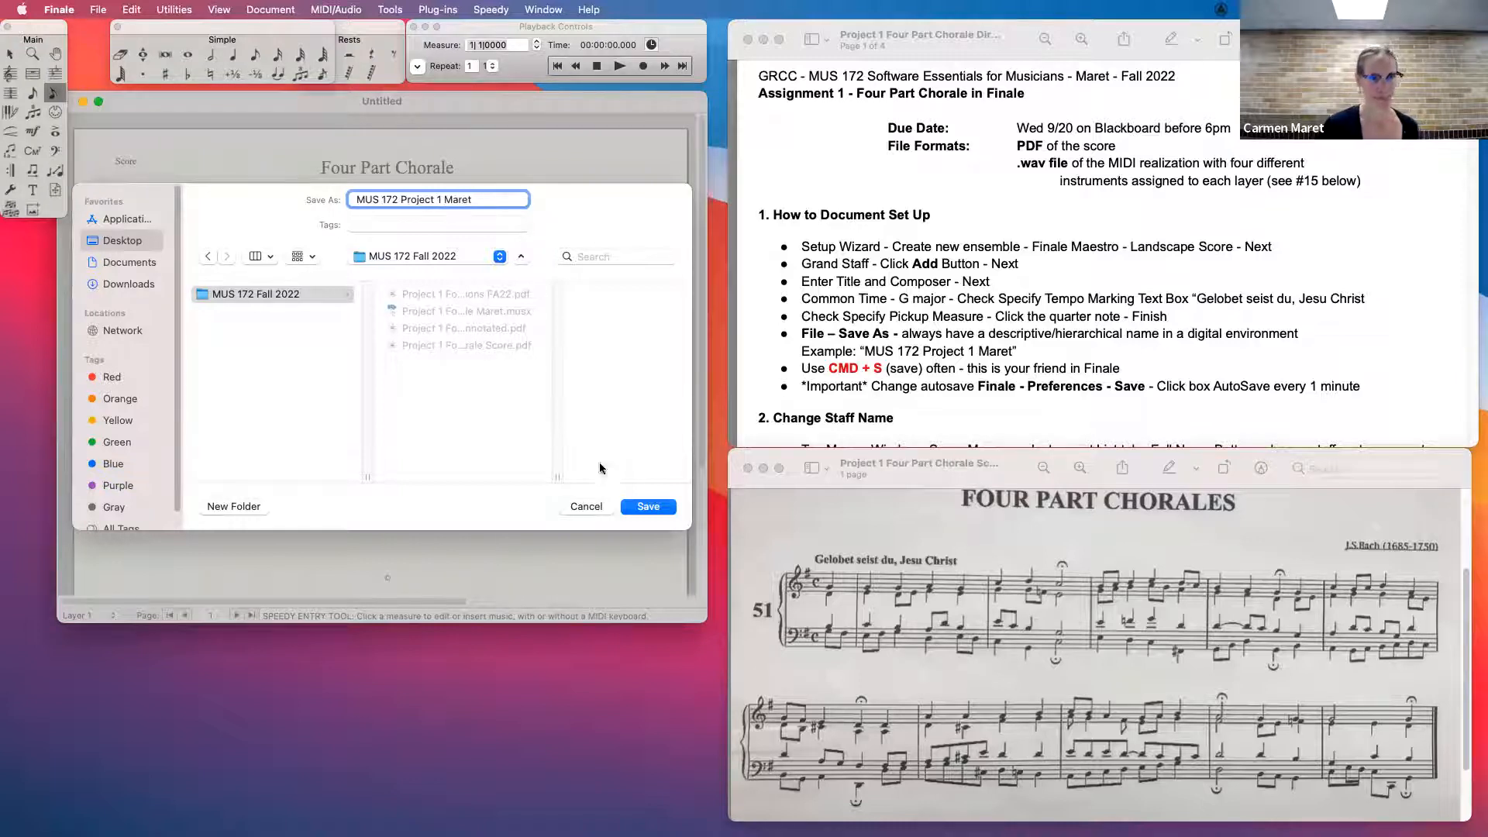
key("Return")
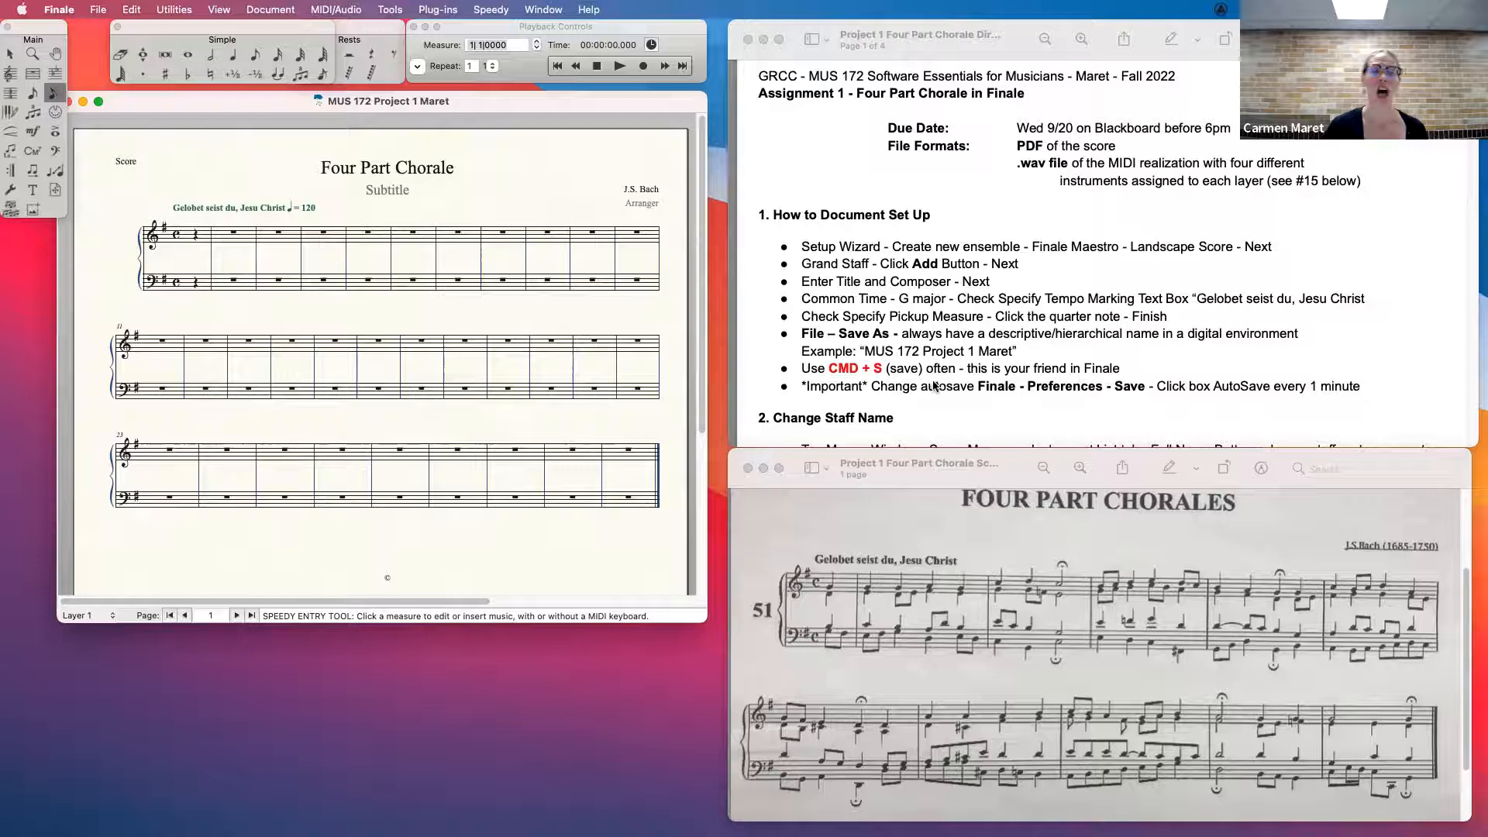
- In the save preferences, turn on automatic saving of files every 1 minute and apply the change
left_click(58, 10)
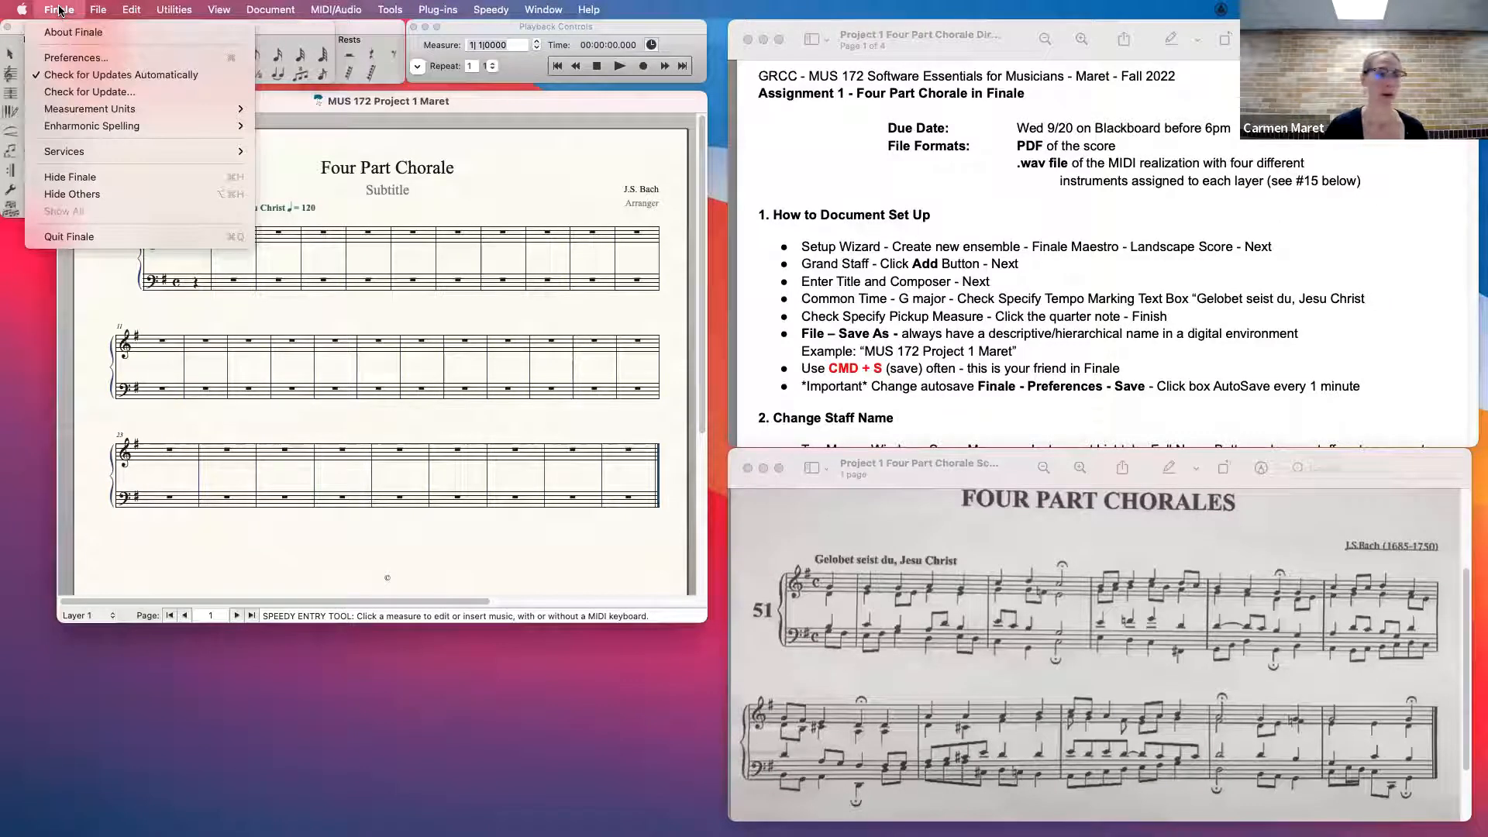
mouse_move(91, 10)
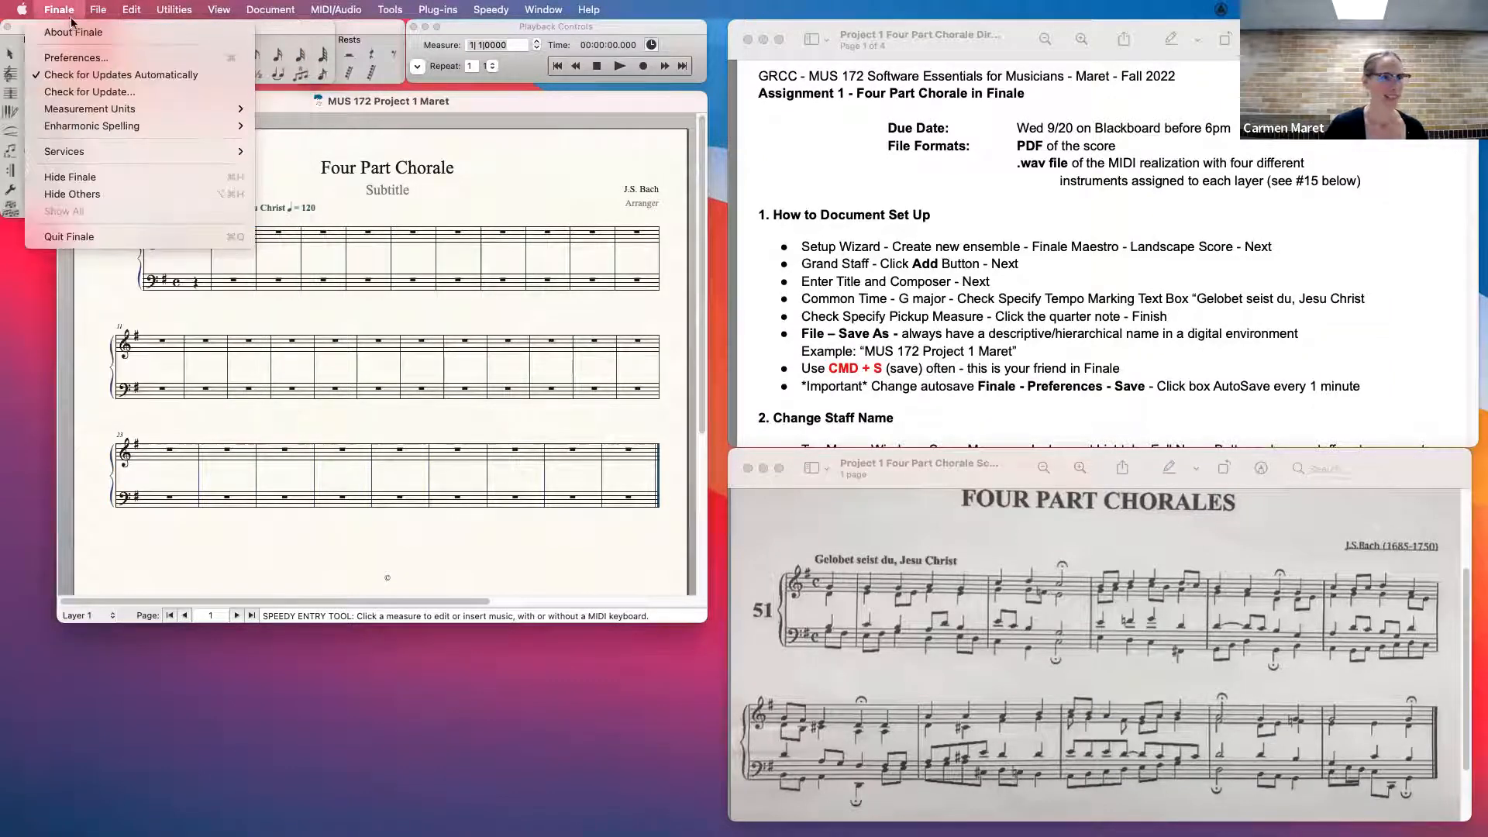
left_click(63, 57)
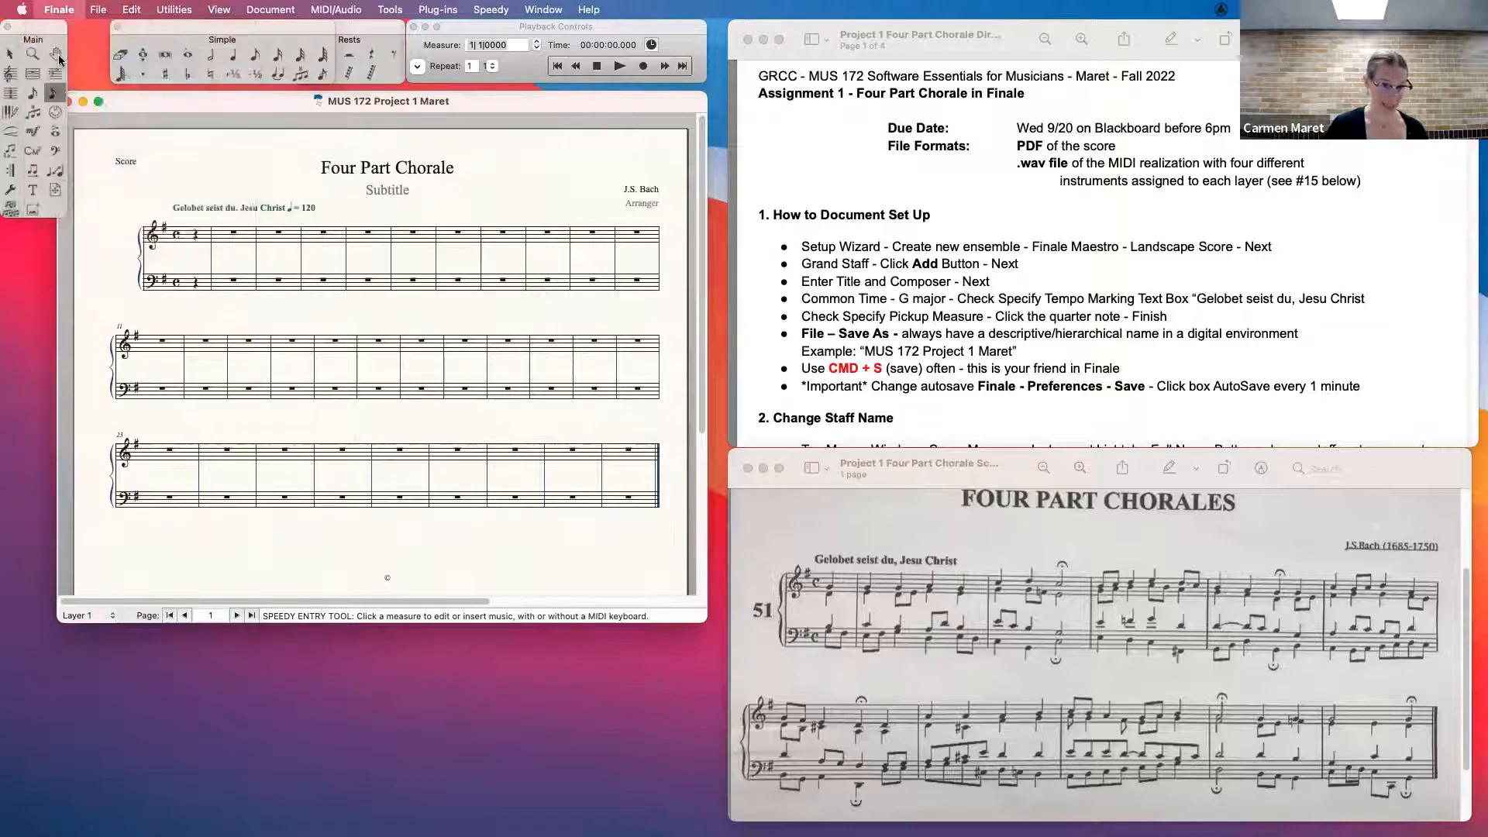
left_click(409, 188)
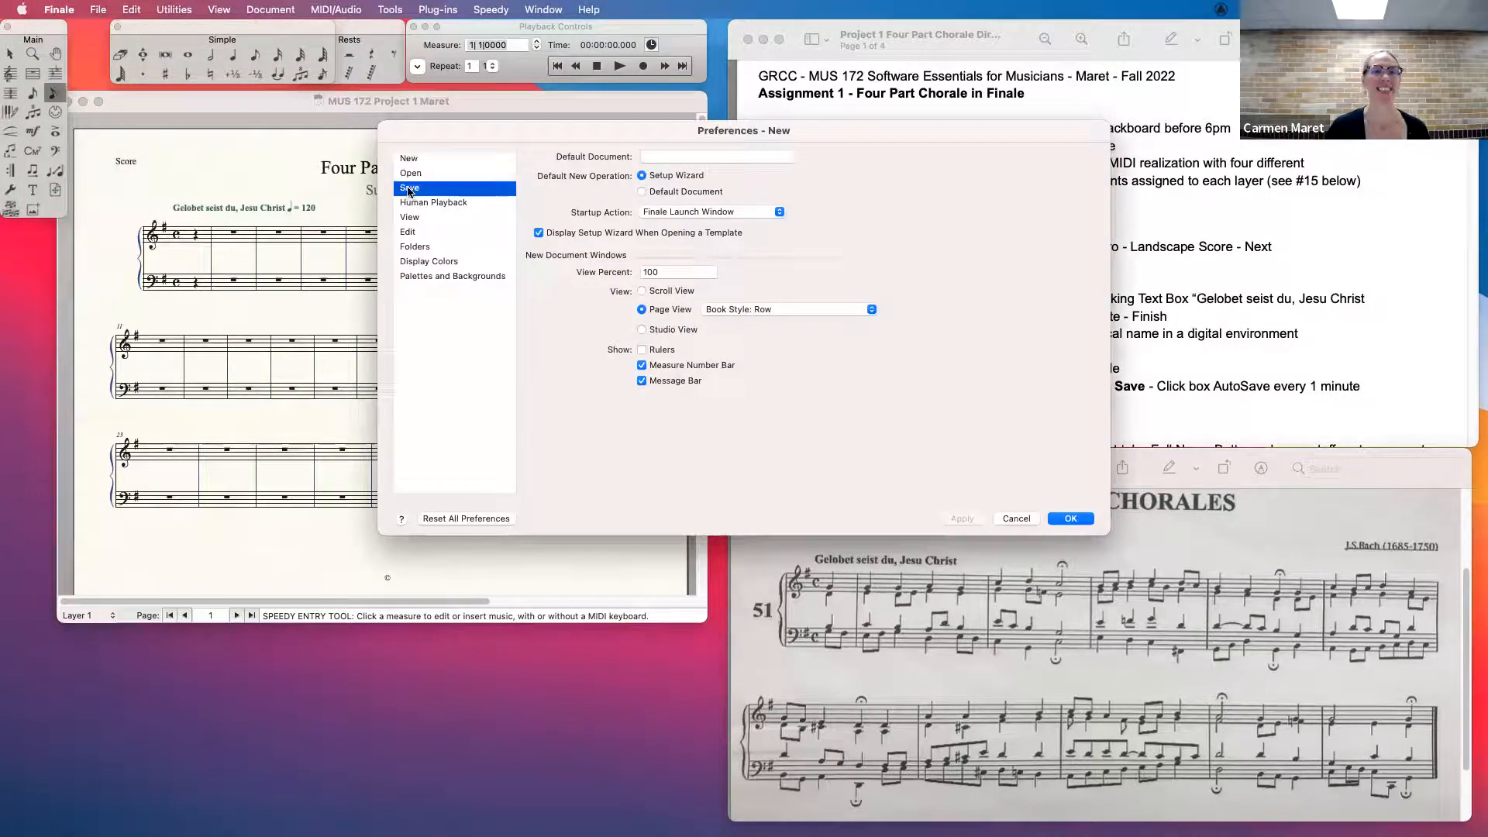
left_click(530, 158)
double_click(655, 158)
type("1")
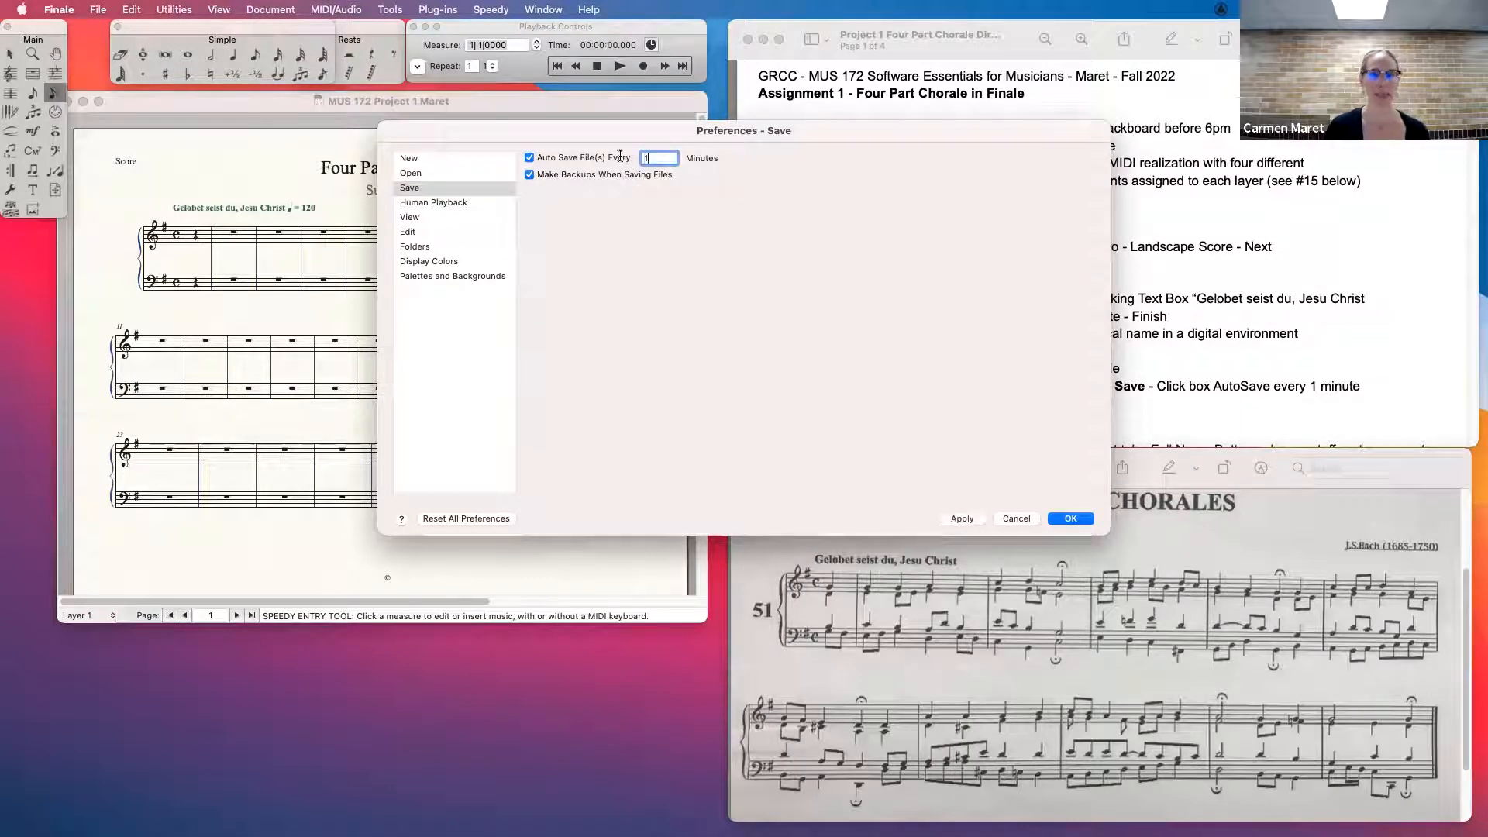
left_click(961, 519)
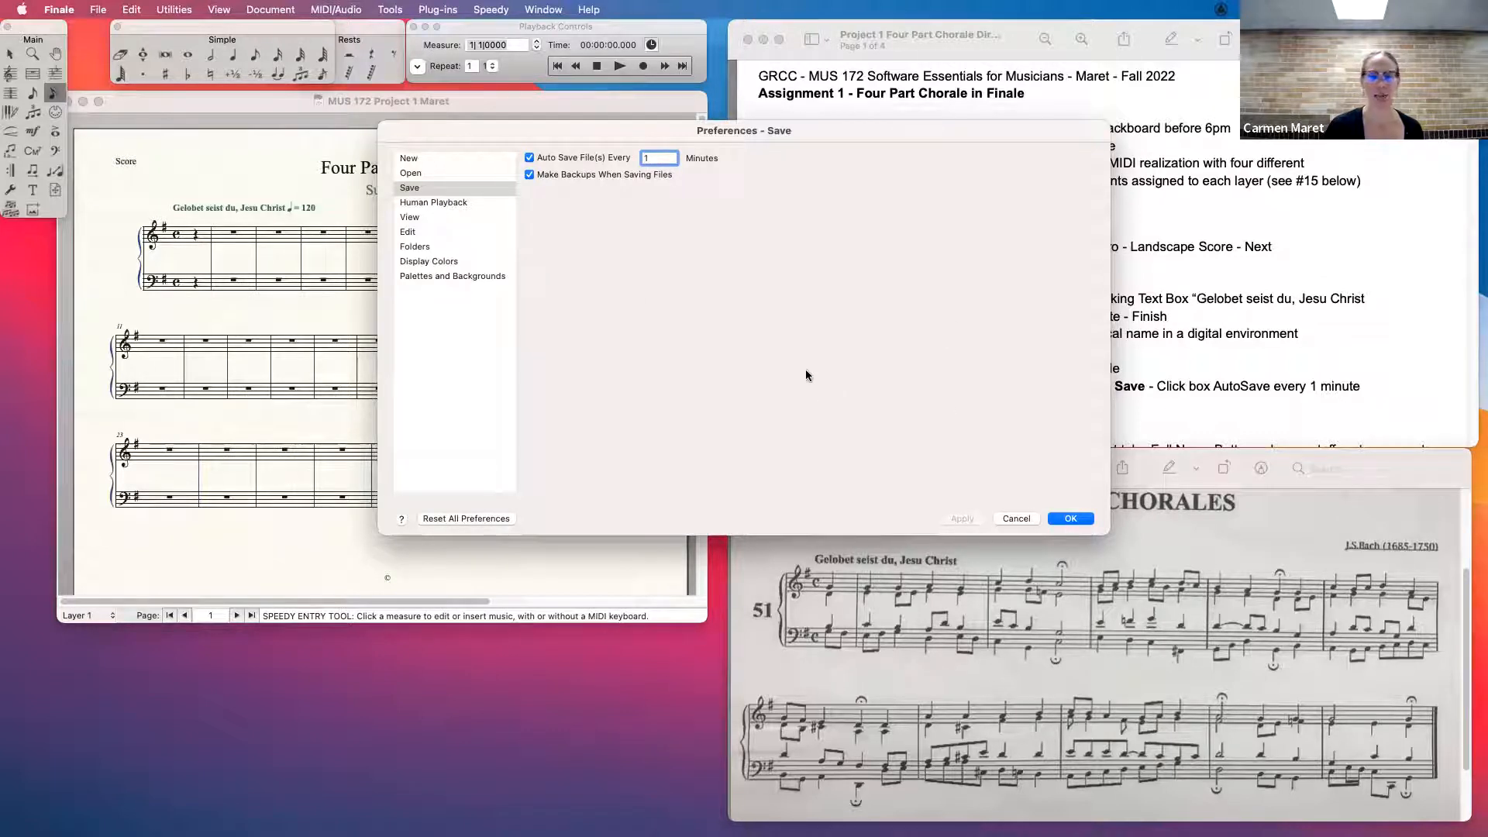
left_click_drag(822, 131, 802, 122)
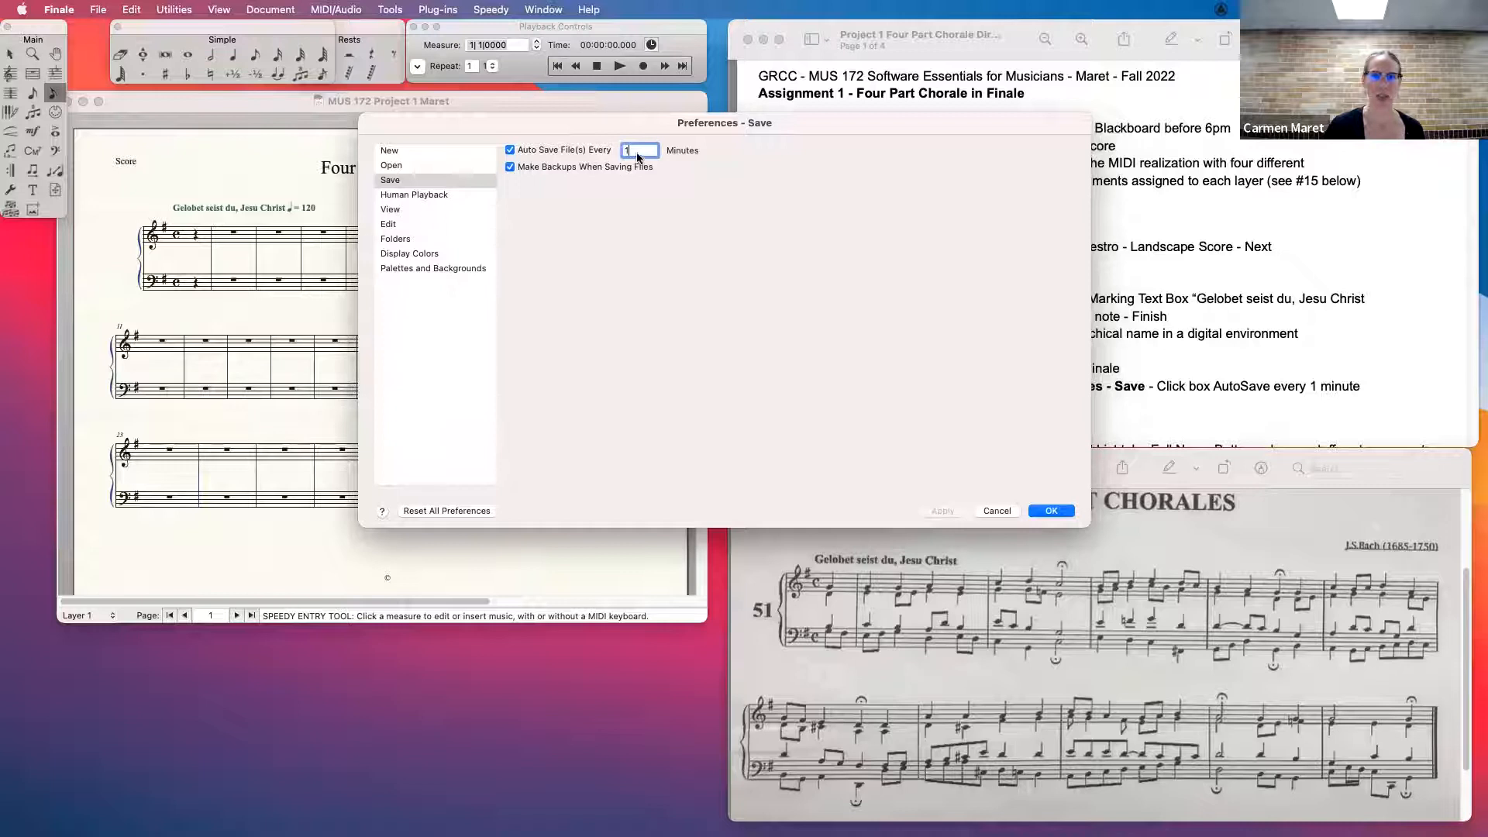
left_click(1049, 512)
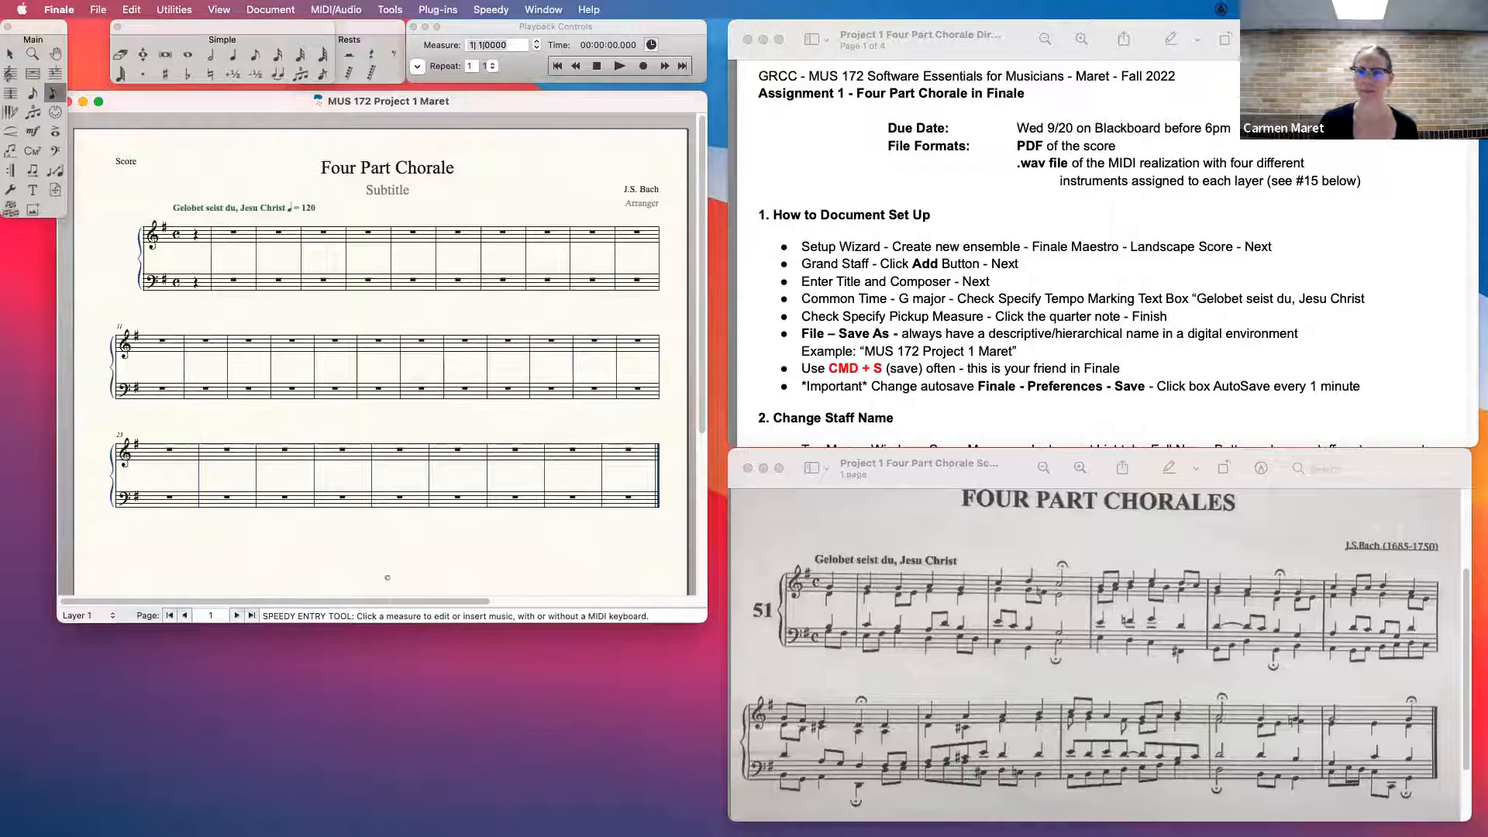
- Bring the Change Staff Name directions into view and move the Main tool palette slightly inward from the screen edge
left_click(1101, 264)
scroll(1100, 263, "down", 3)
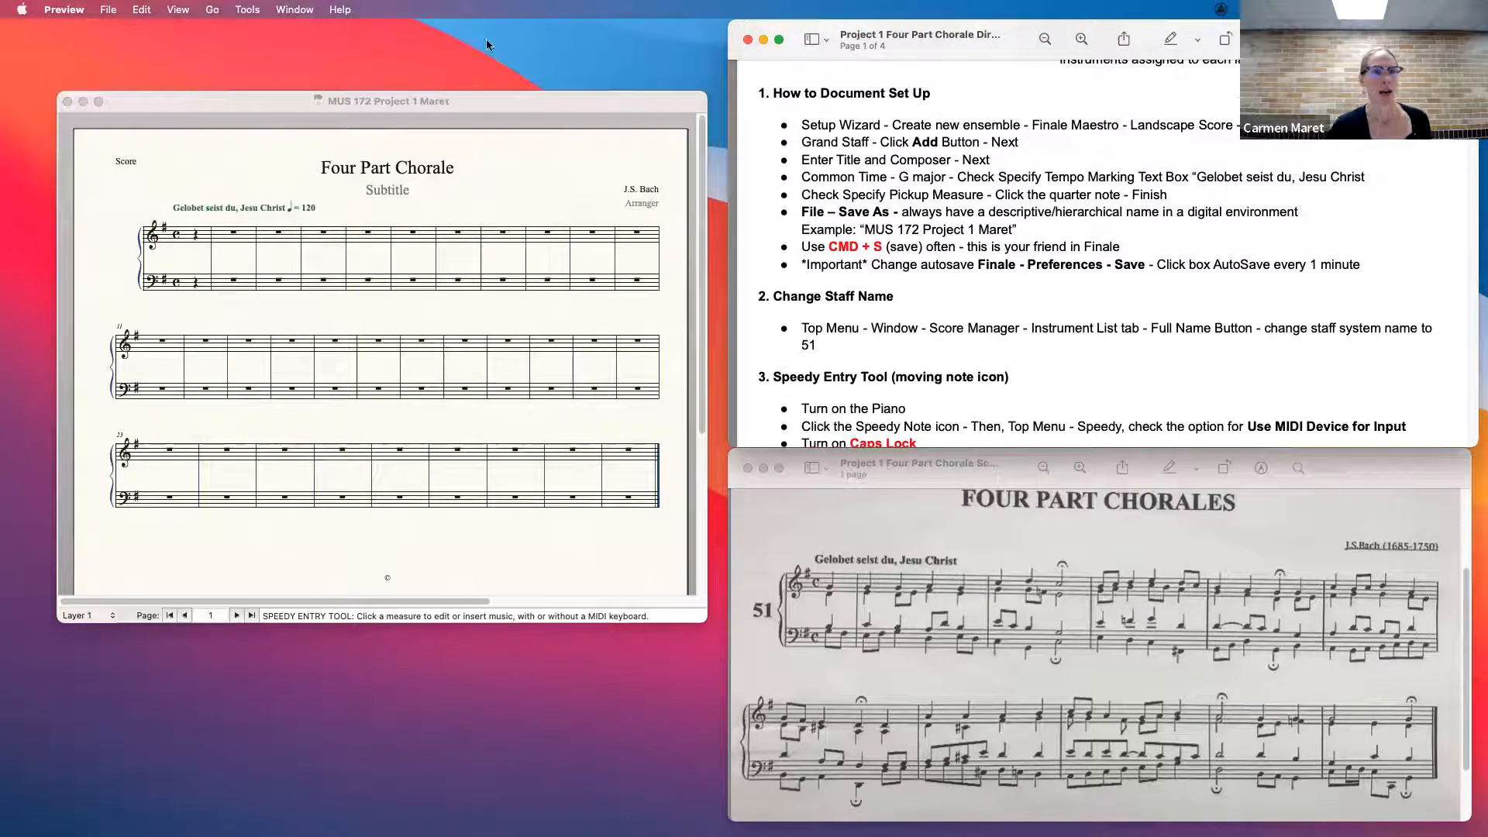
left_click(539, 138)
left_click_drag(46, 27, 68, 28)
mouse_move(90, 217)
left_mouse_down()
mouse_move(101, 257)
mouse_move(232, 237)
mouse_move(99, 228)
left_mouse_up()
mouse_move(68, 24)
left_mouse_down()
mouse_move(66, 44)
mouse_move(68, 26)
left_mouse_up()
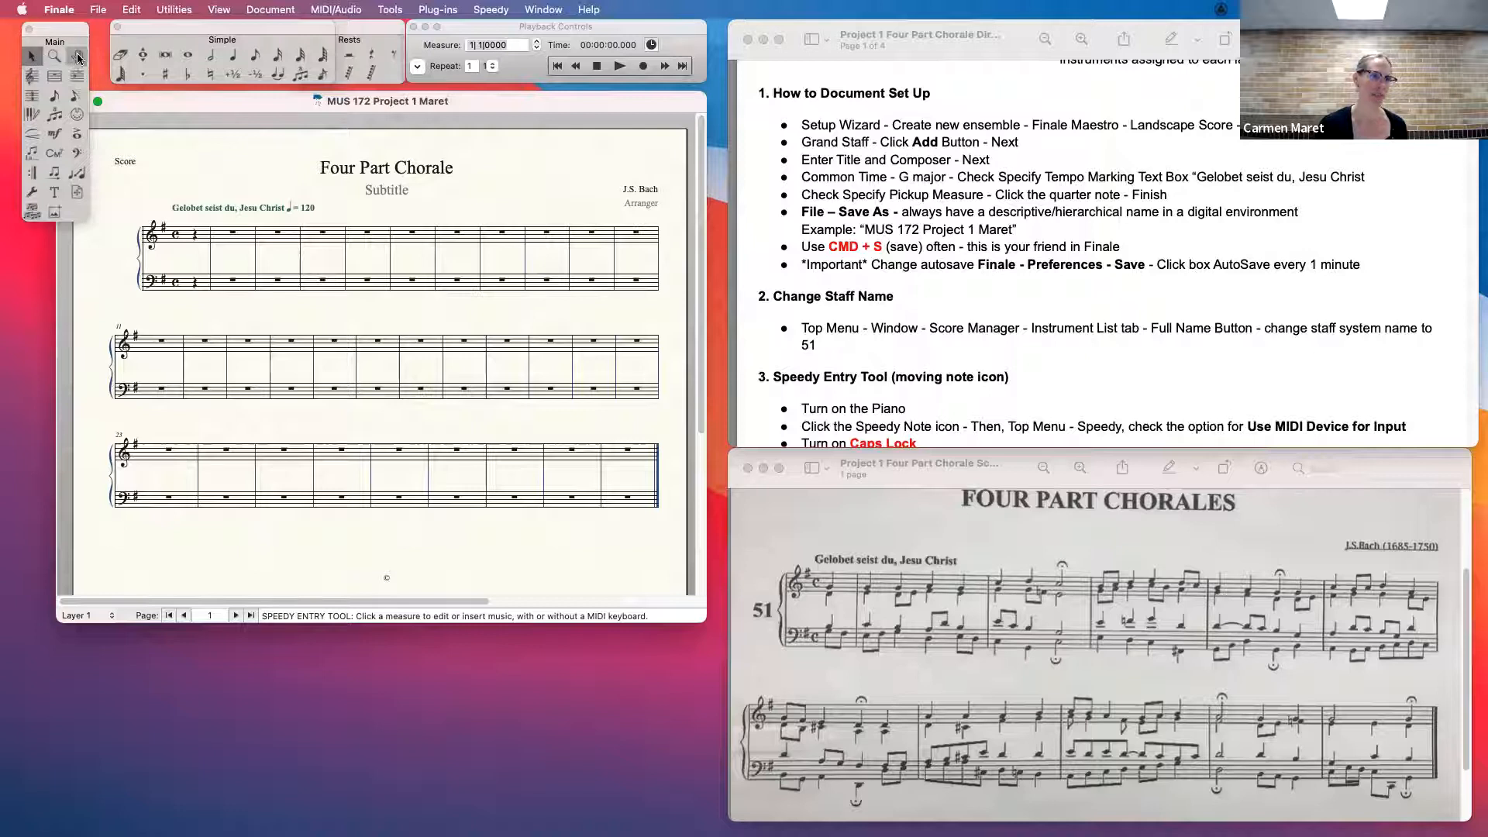
- Delete the Subtitle and Arranger placeholder texts with the Selection tool, then select the tempo text above the first system
left_click(31, 59)
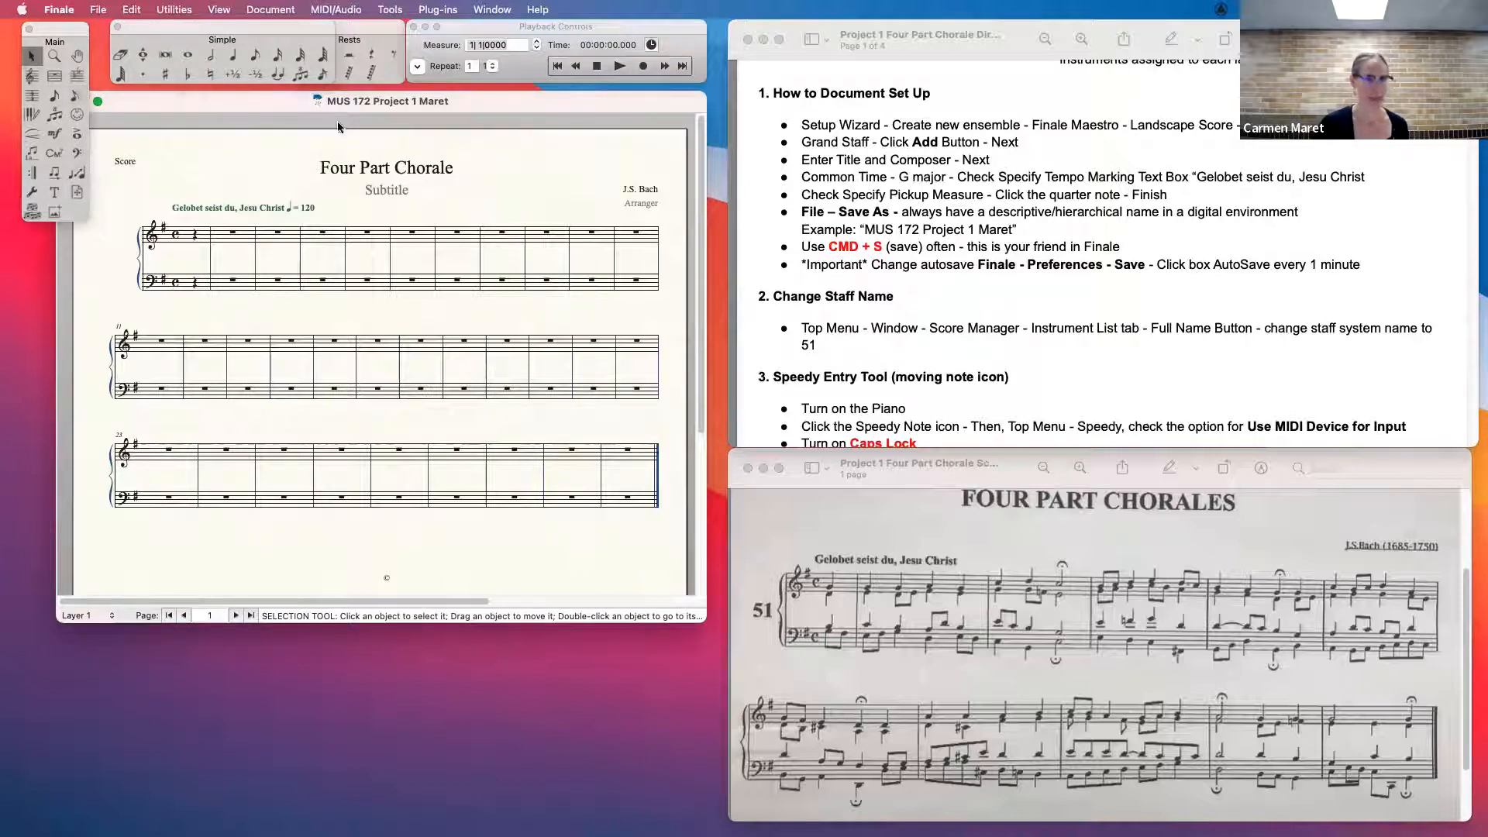
left_click(383, 188)
left_click(118, 159)
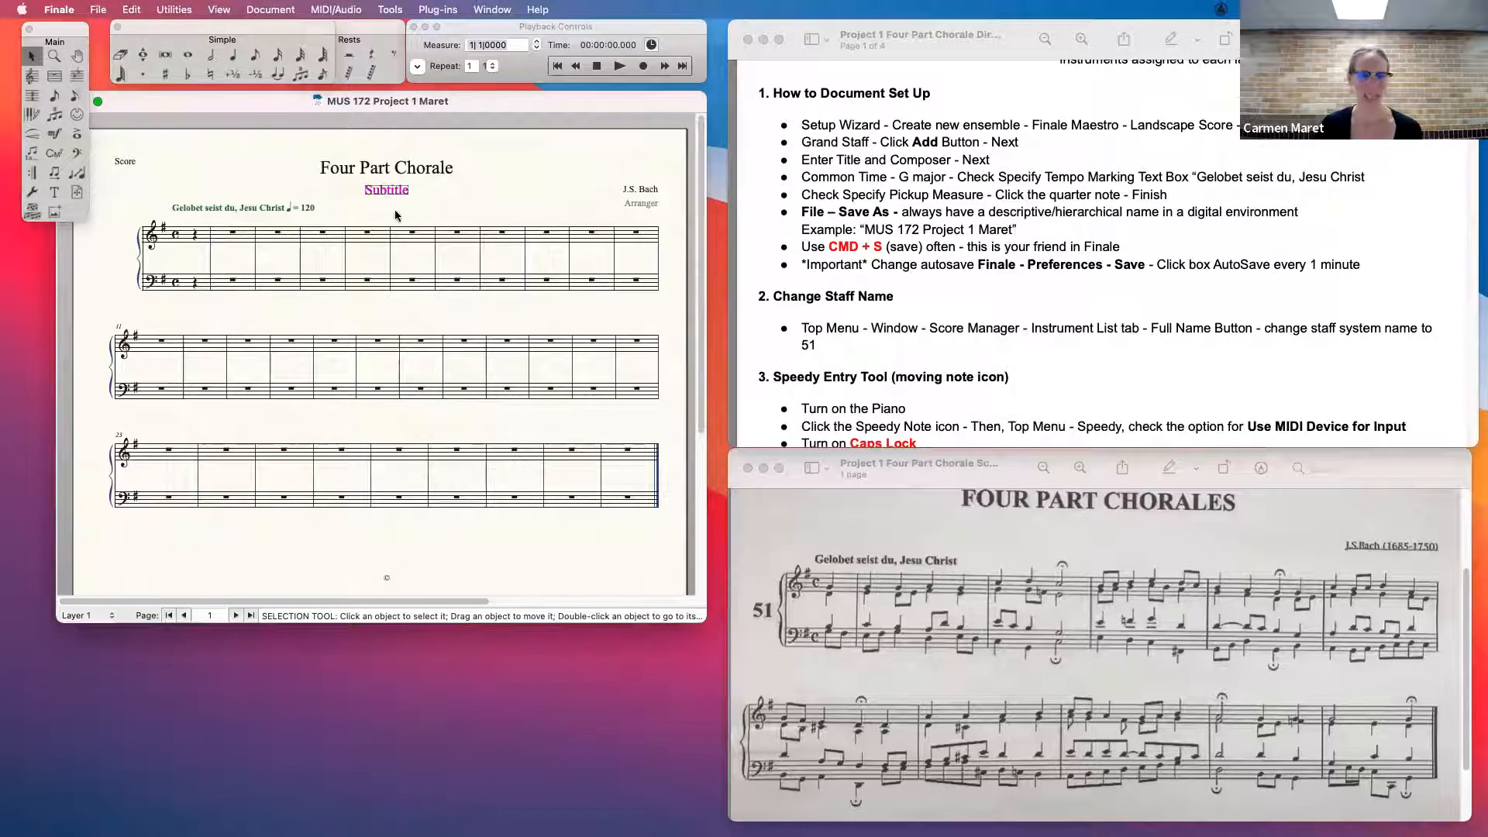
key("Delete")
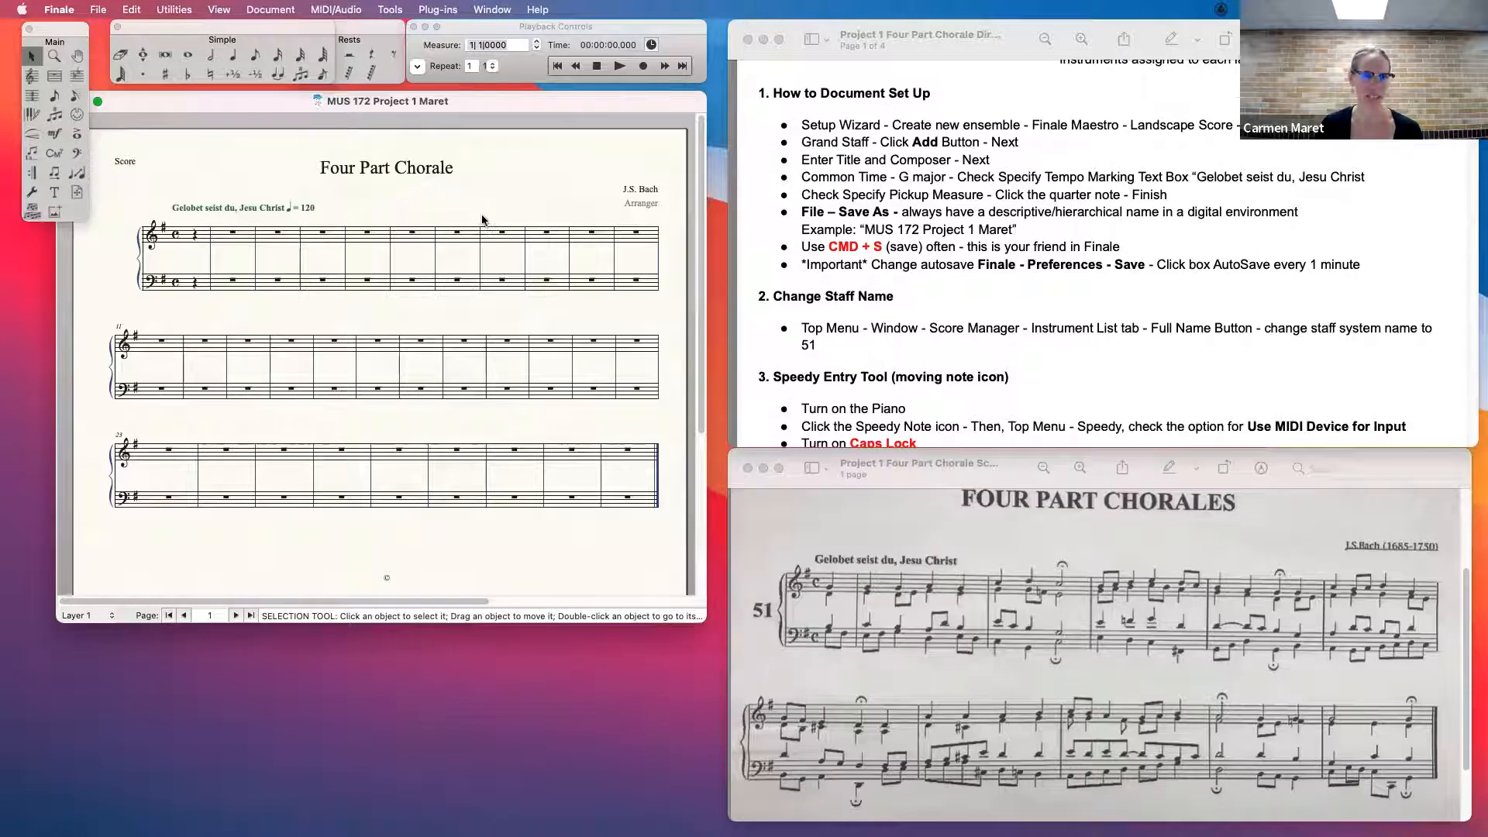
left_click(654, 202)
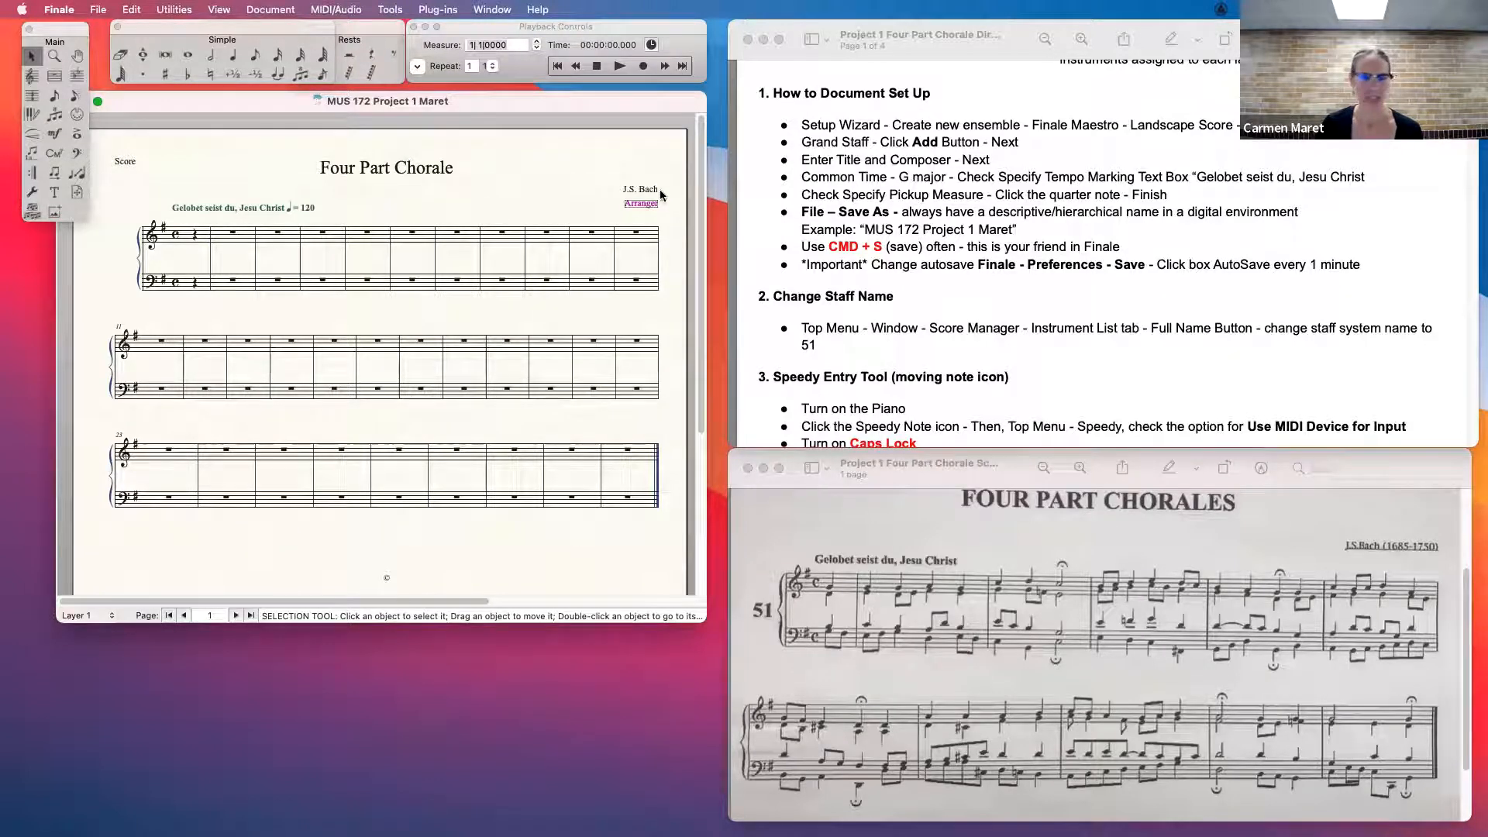
left_click_drag(242, 207, 240, 208)
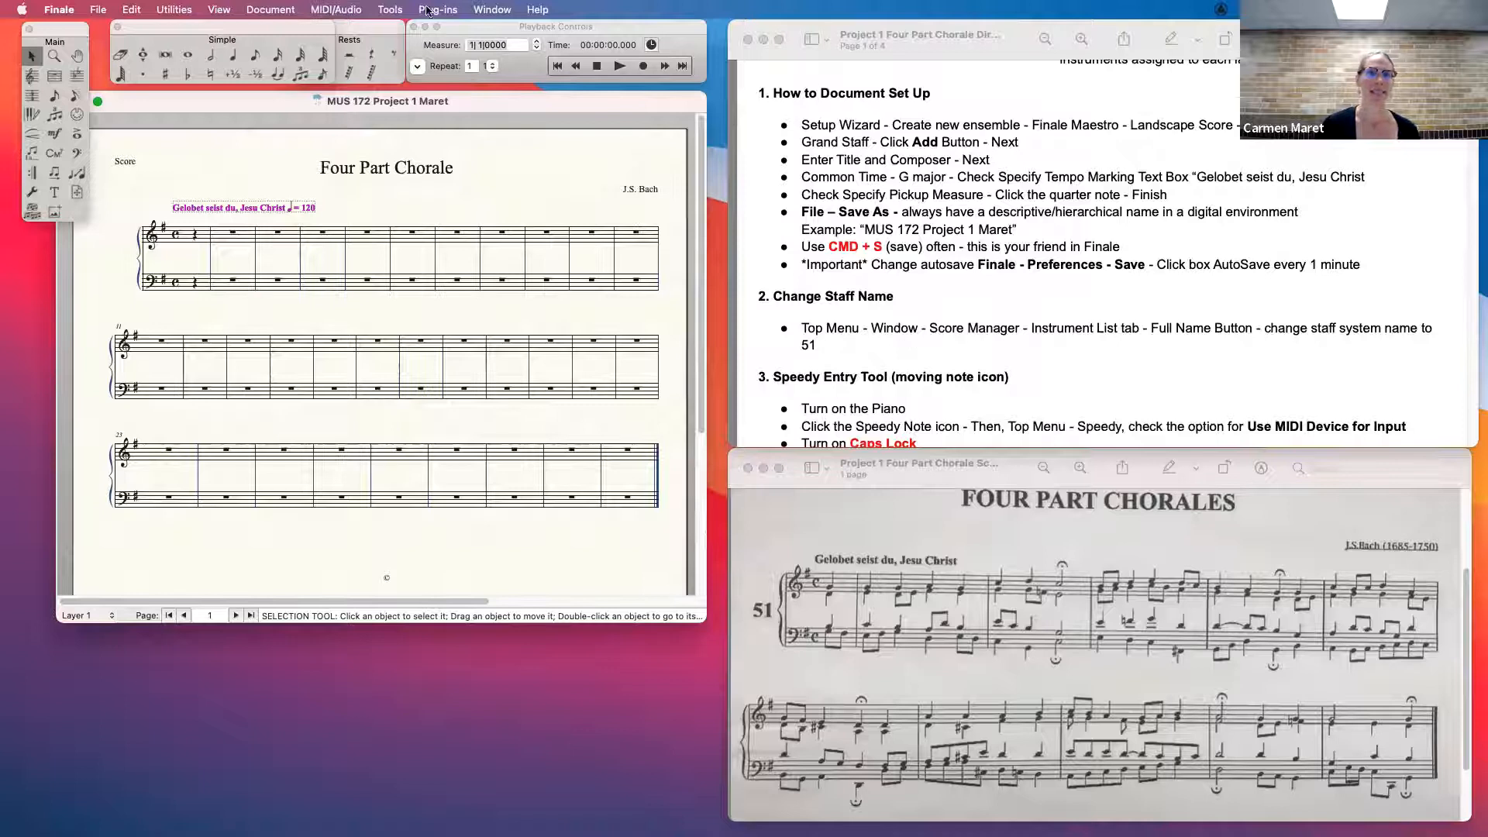
- Set the full name of the Grand Staff group to 51 in the ScoreManager and close it
left_click(488, 10)
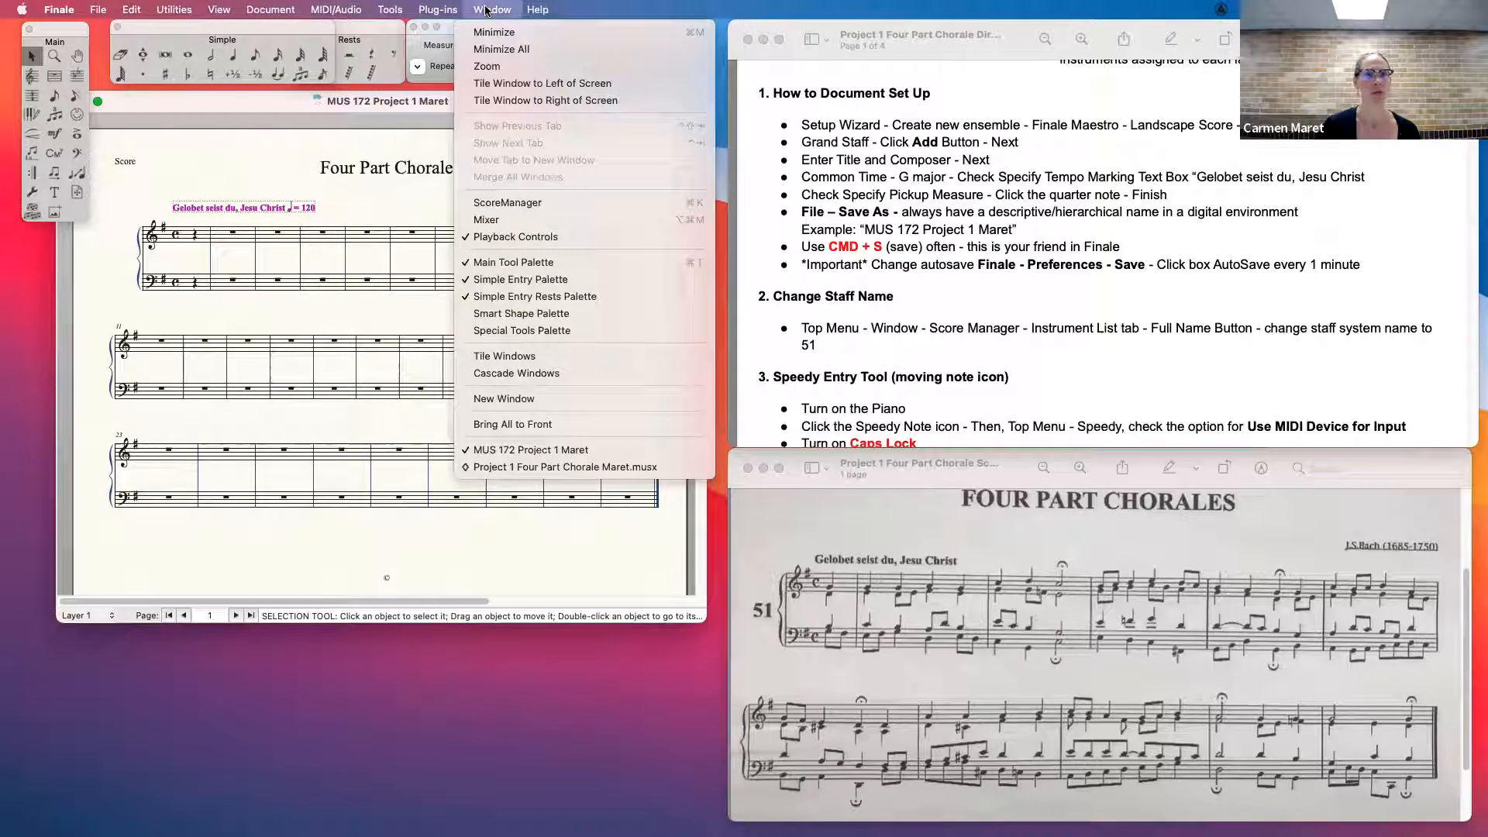
left_click(513, 206)
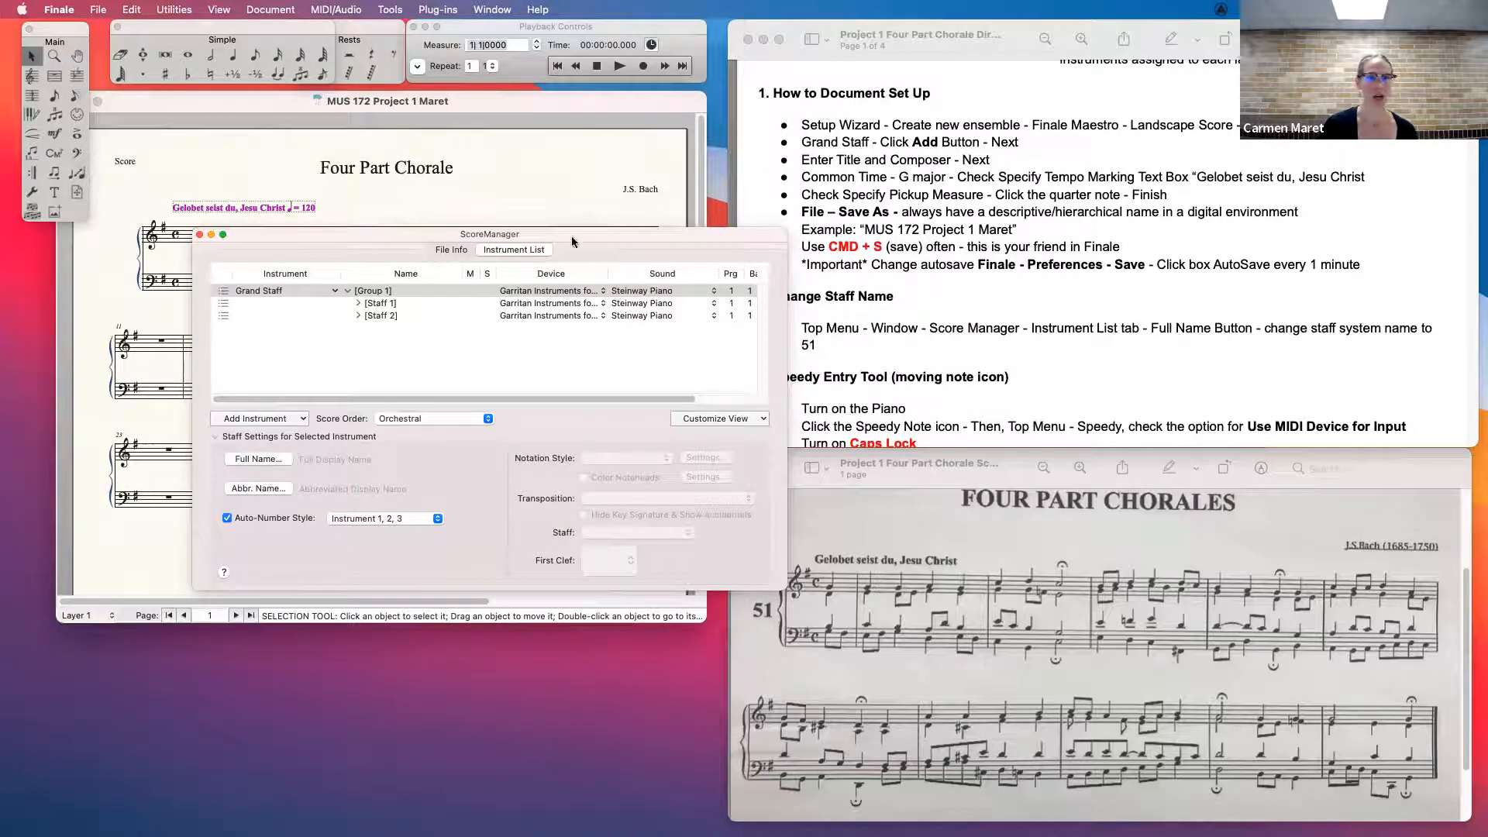
left_click_drag(570, 234, 561, 213)
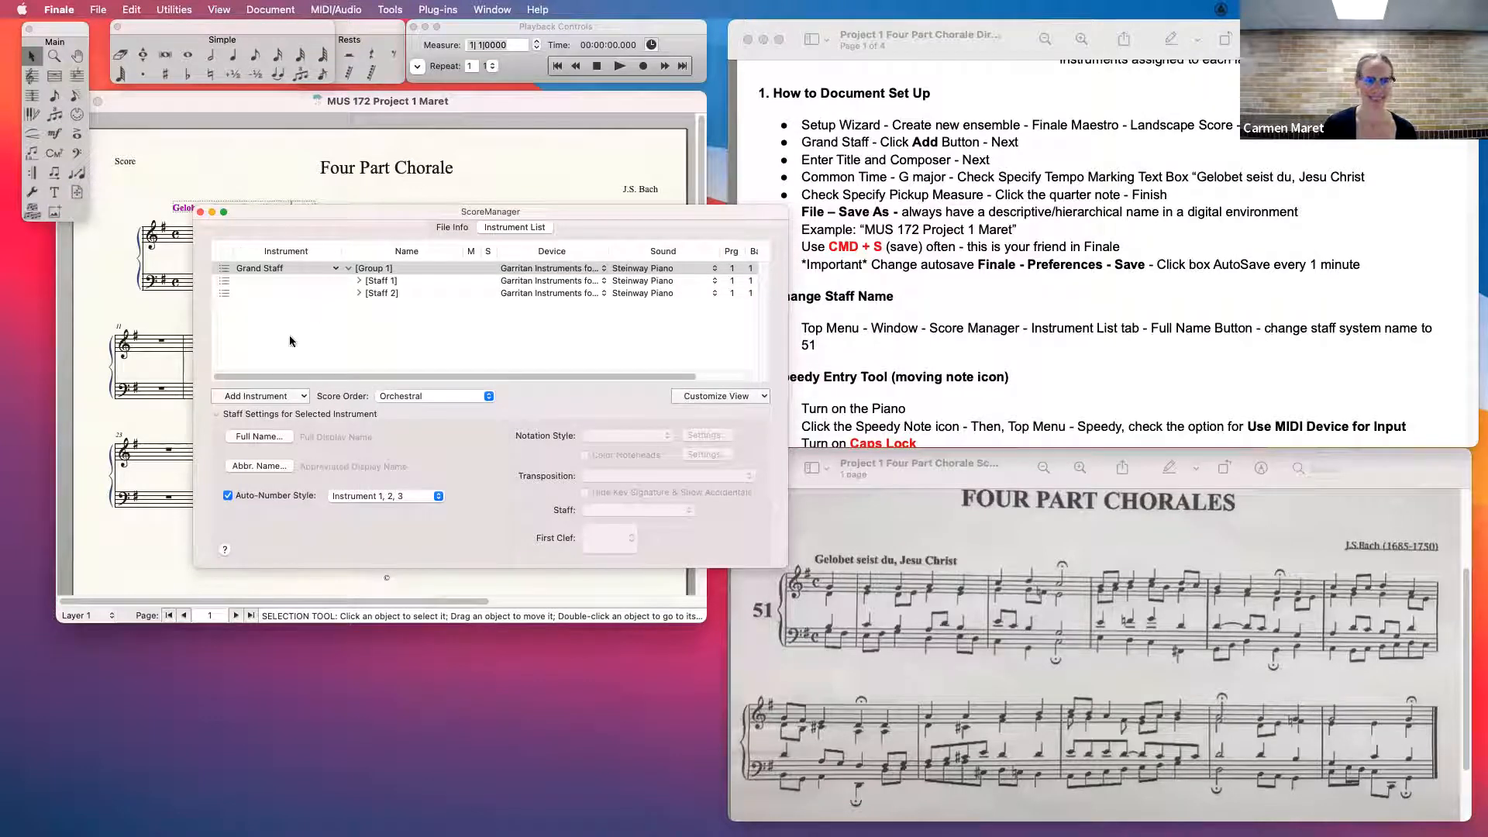
left_click(256, 268)
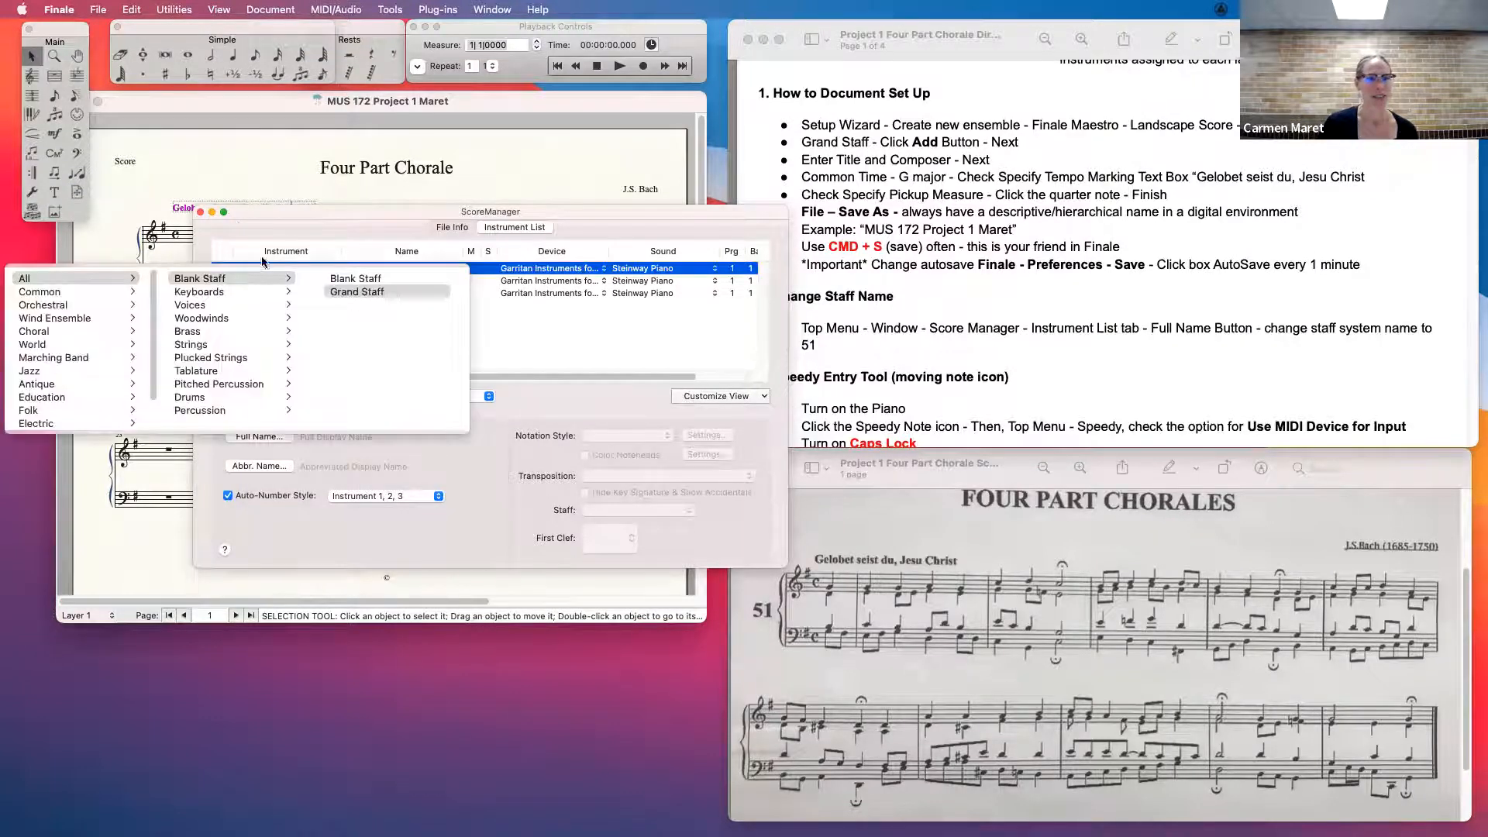
left_click(340, 215)
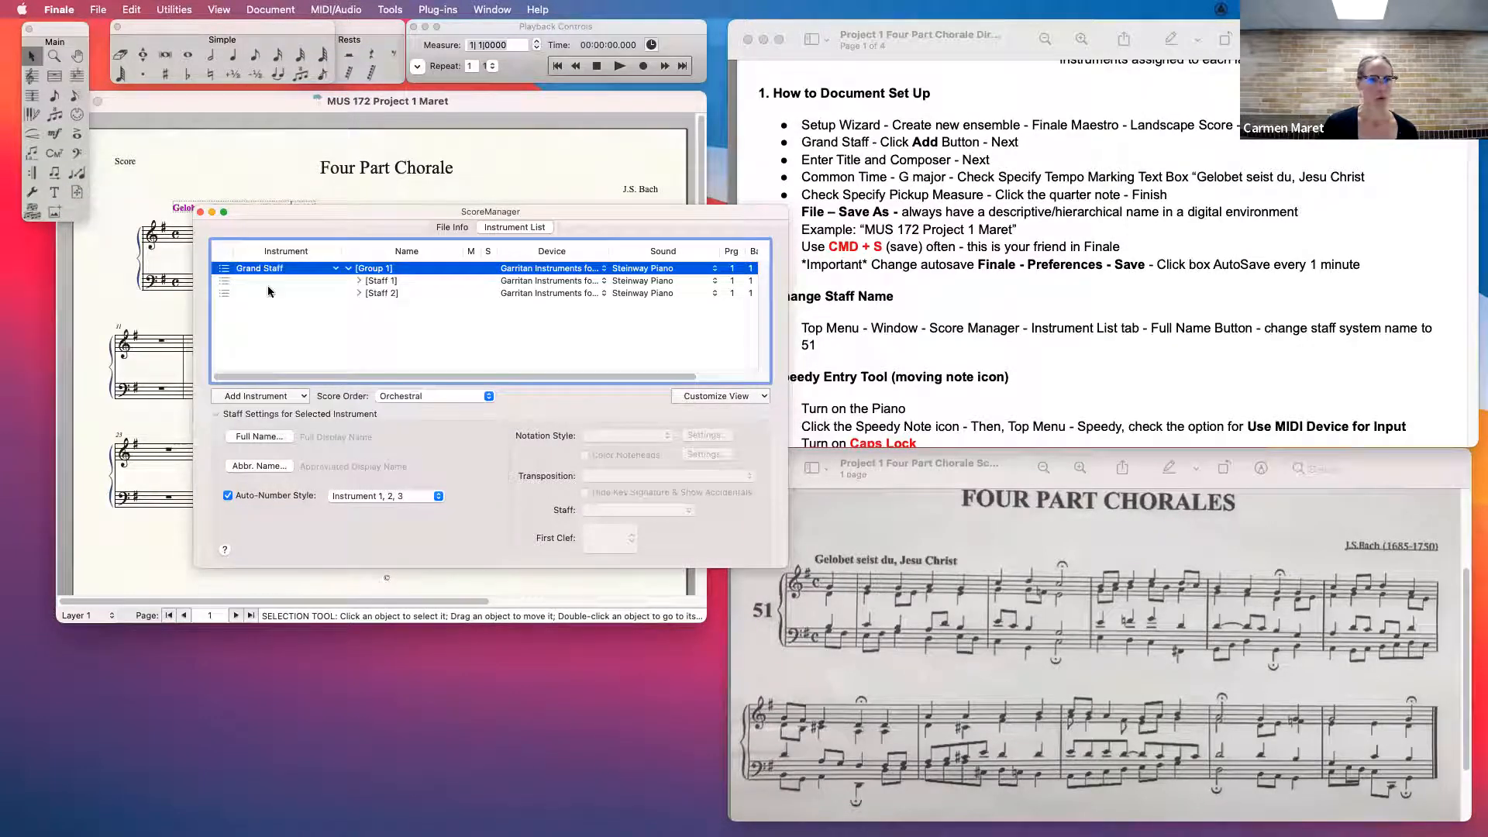
left_click(253, 436)
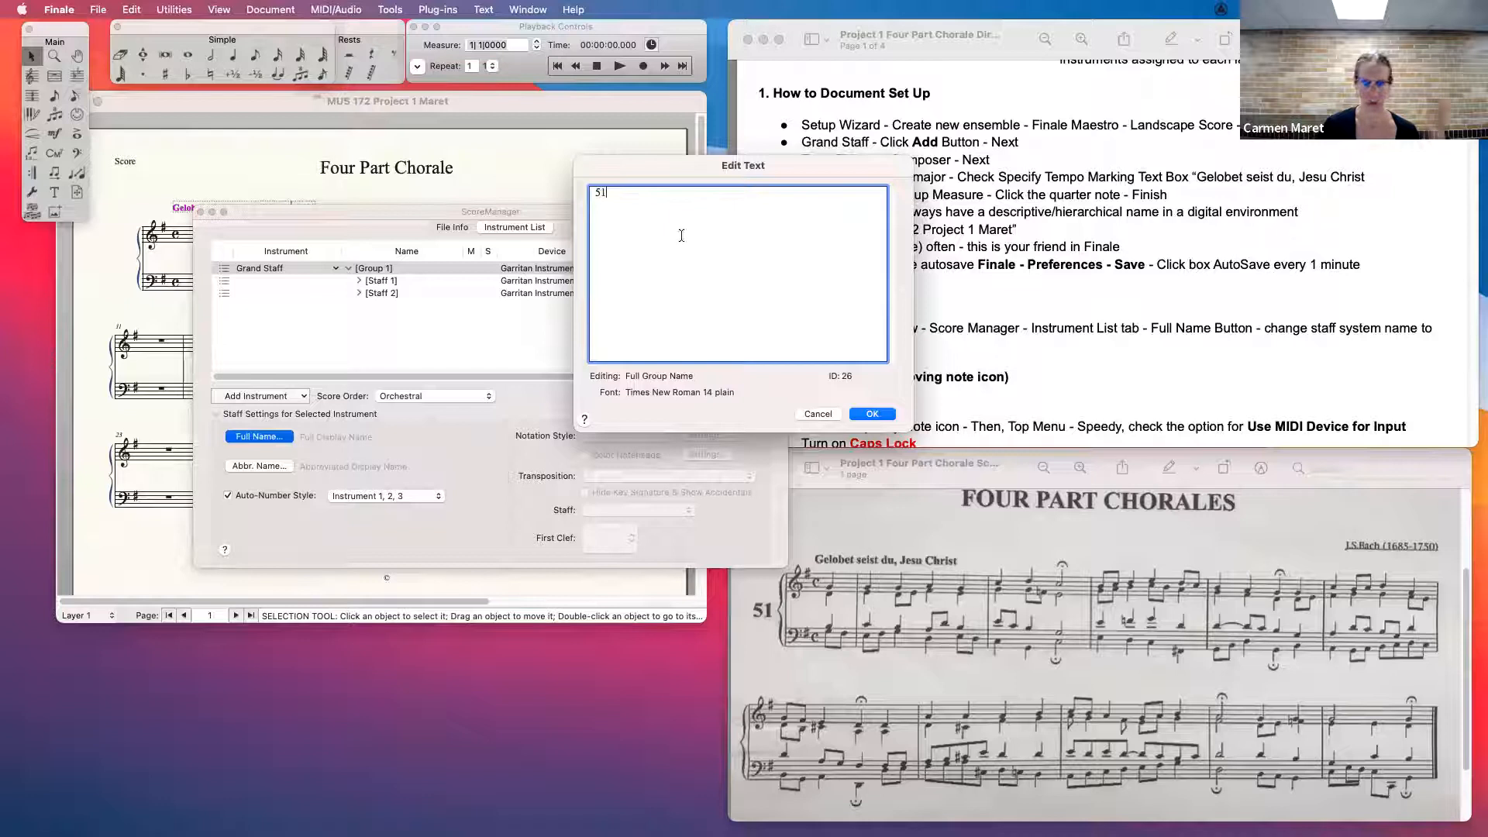
left_click(872, 413)
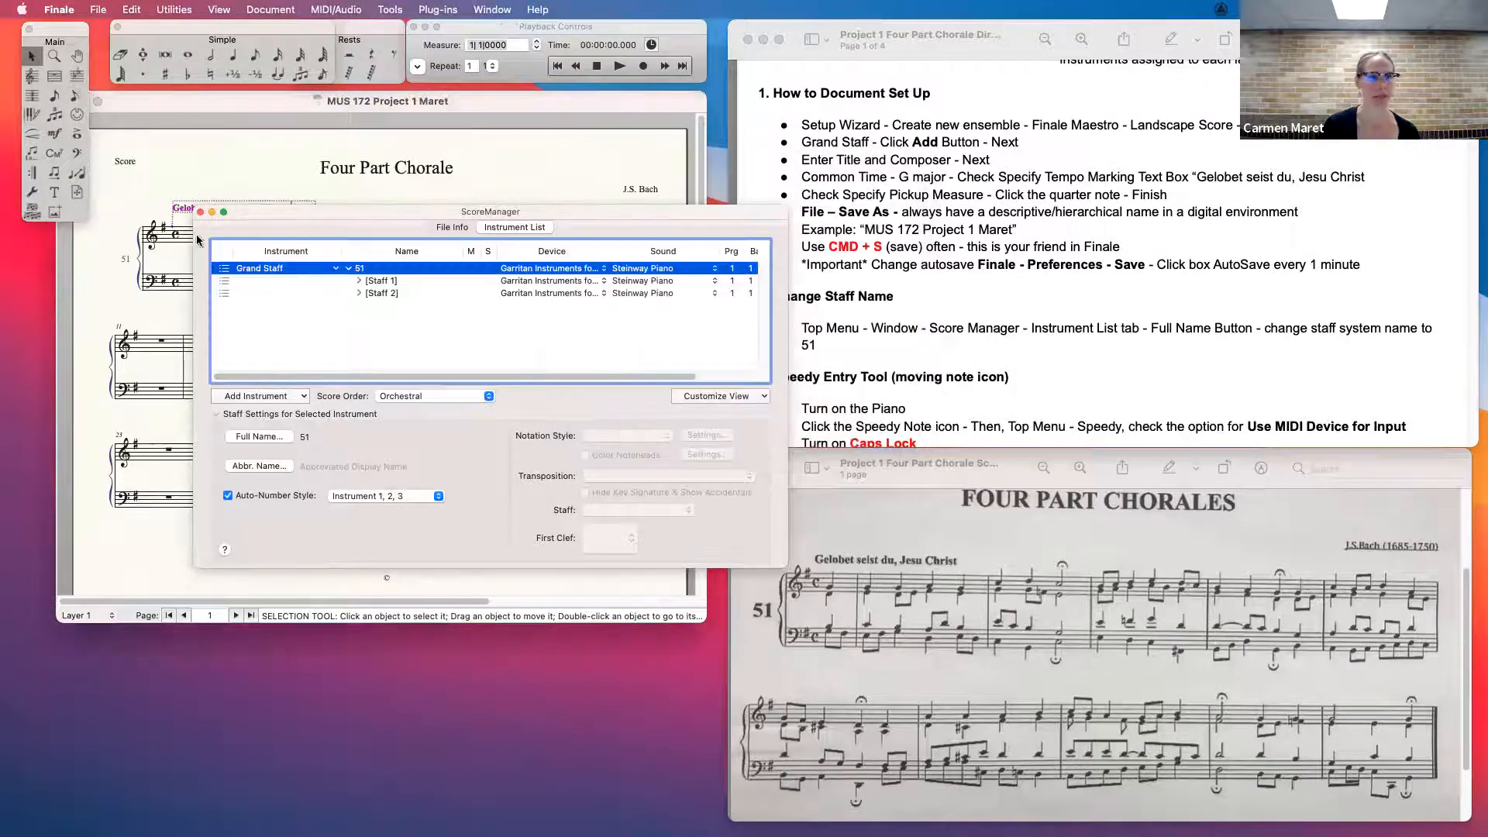
left_click(200, 212)
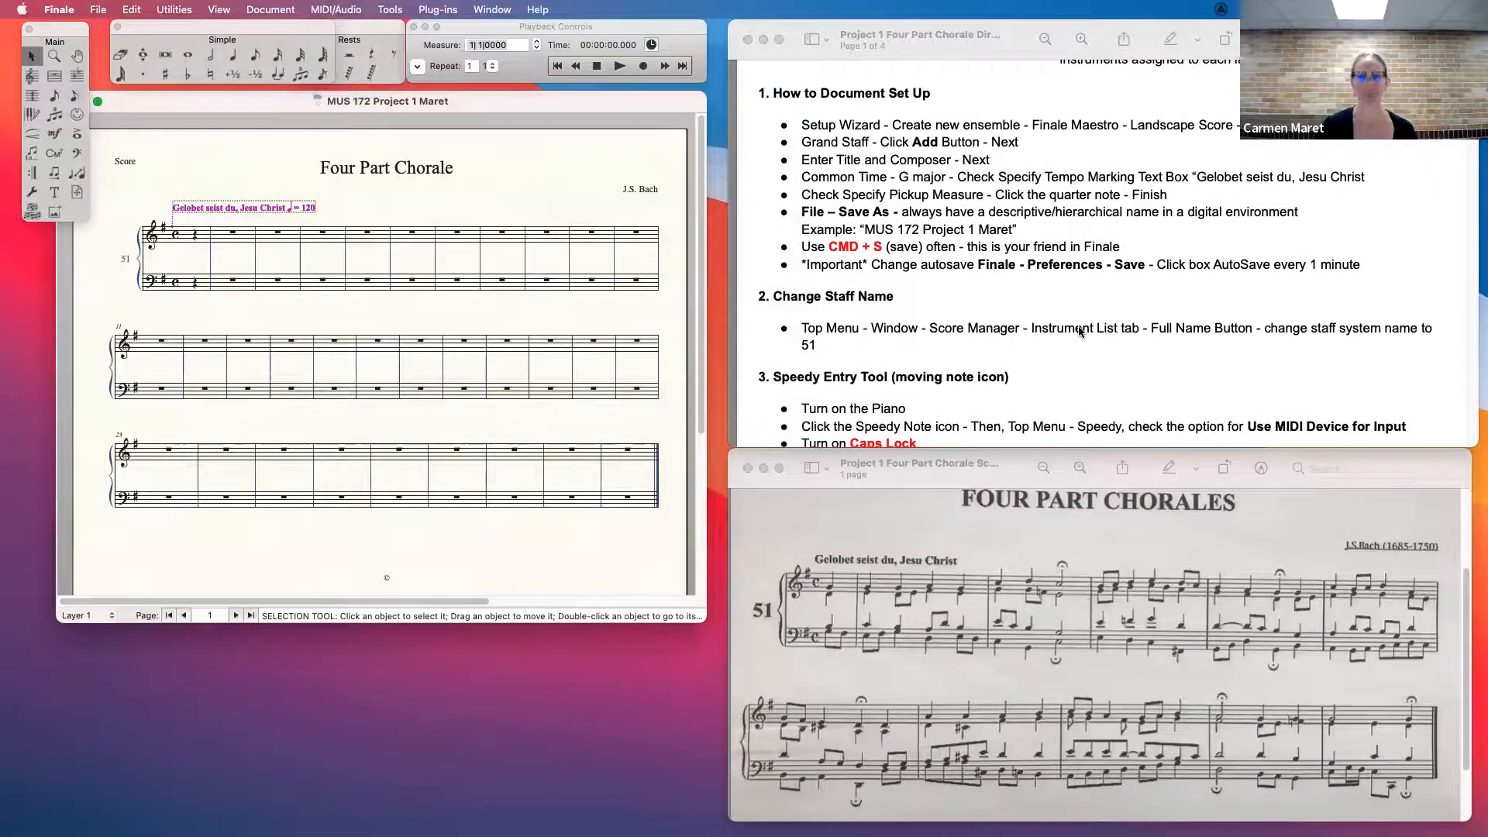
- Bring the Speedy Entry section of the directions into view and activate the Speedy Entry tool
scroll(1078, 330, "down", 4)
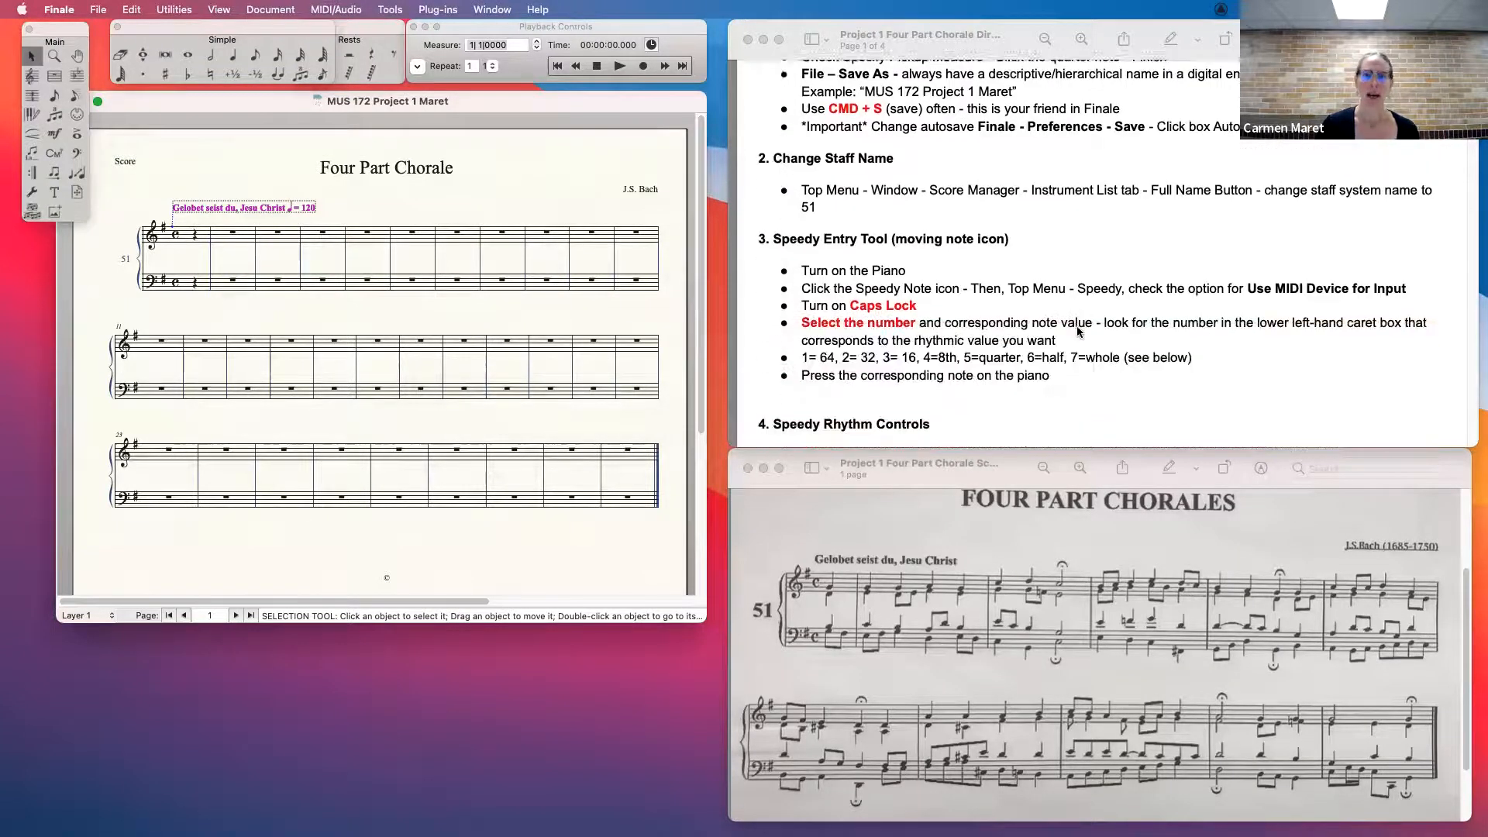
scroll(858, 252, "down", 1)
scroll(858, 252, "down", 2)
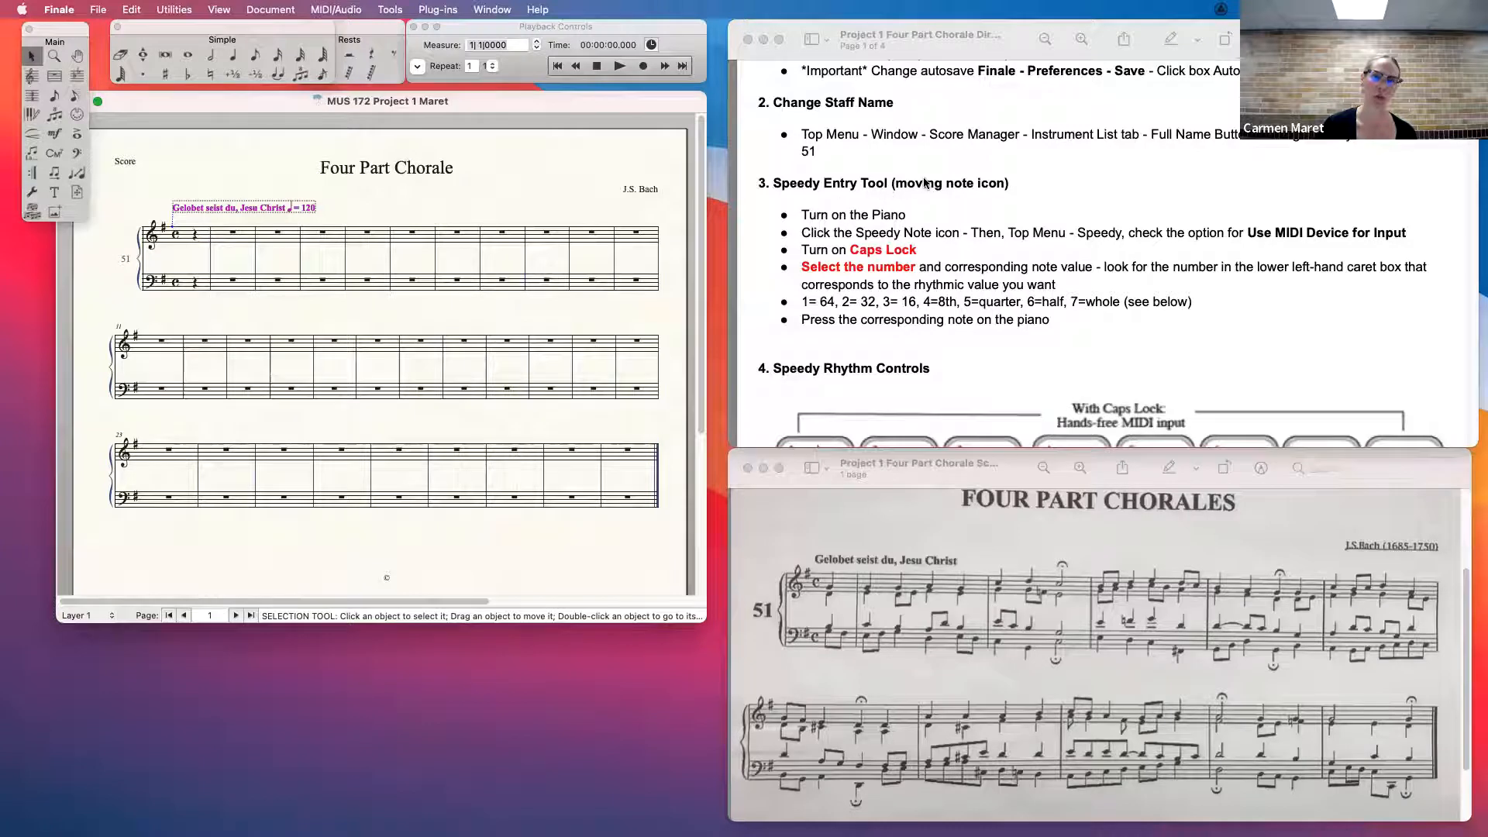
left_click(77, 97)
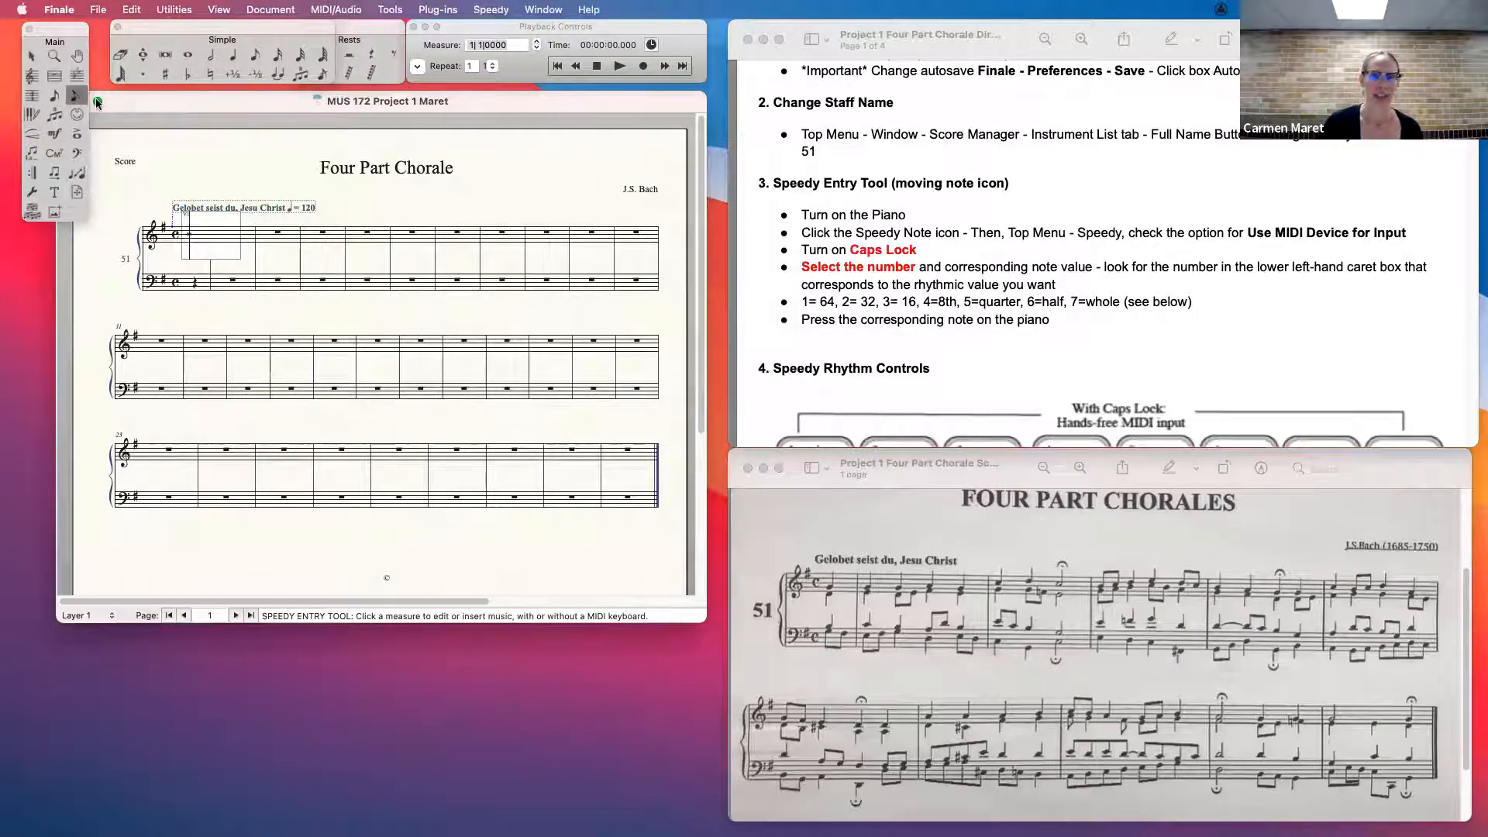
- Move the Speedy Entry frame through several treble and bass measures of the first system, ending on the treble pickup measure
left_click(277, 232)
left_click(365, 235)
left_click(425, 231)
left_click(465, 281)
left_click(543, 282)
left_click(458, 232)
left_click(281, 232)
left_click(234, 233)
left_click(197, 233)
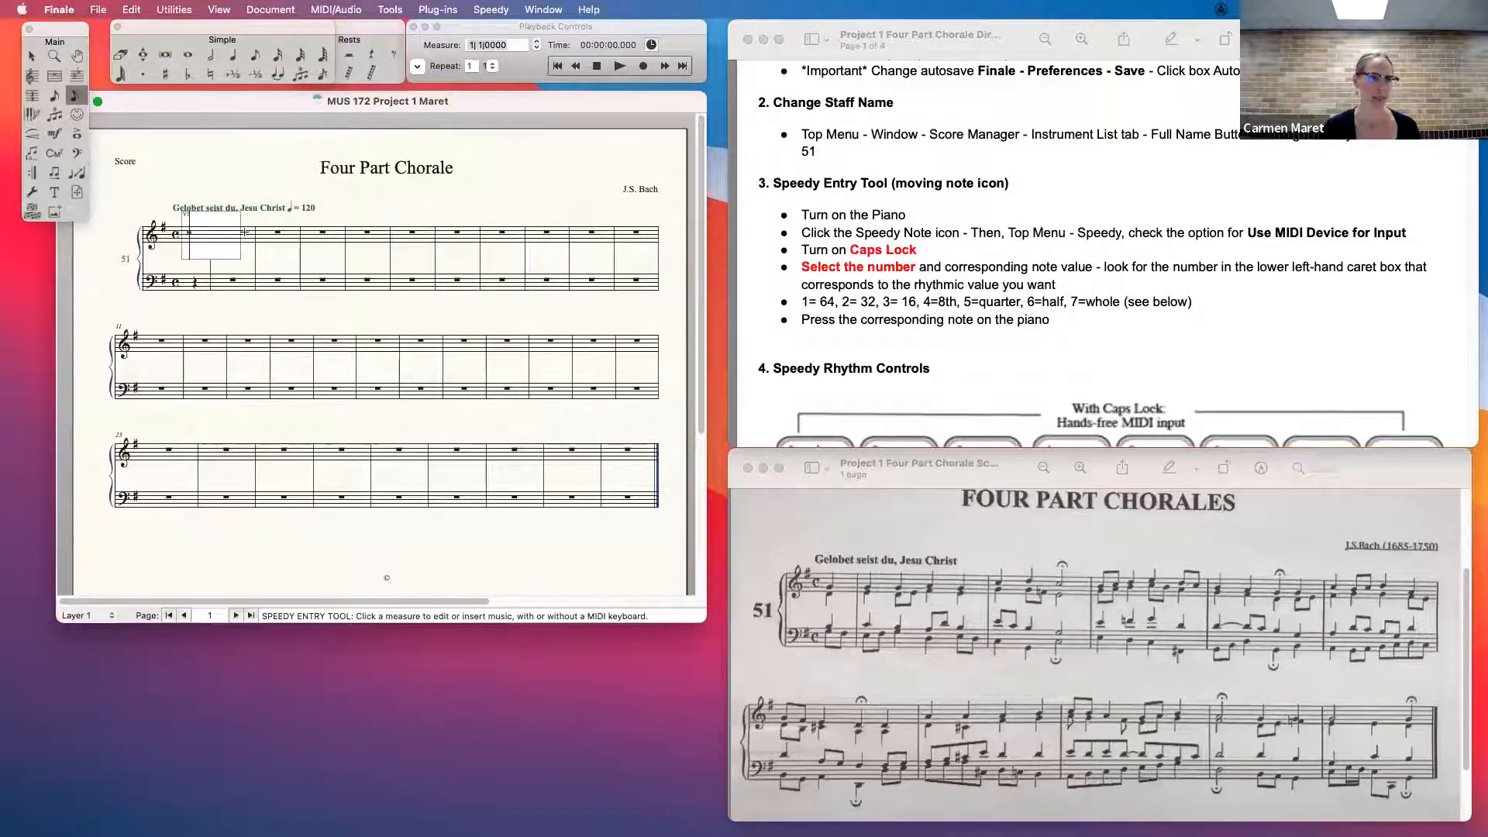
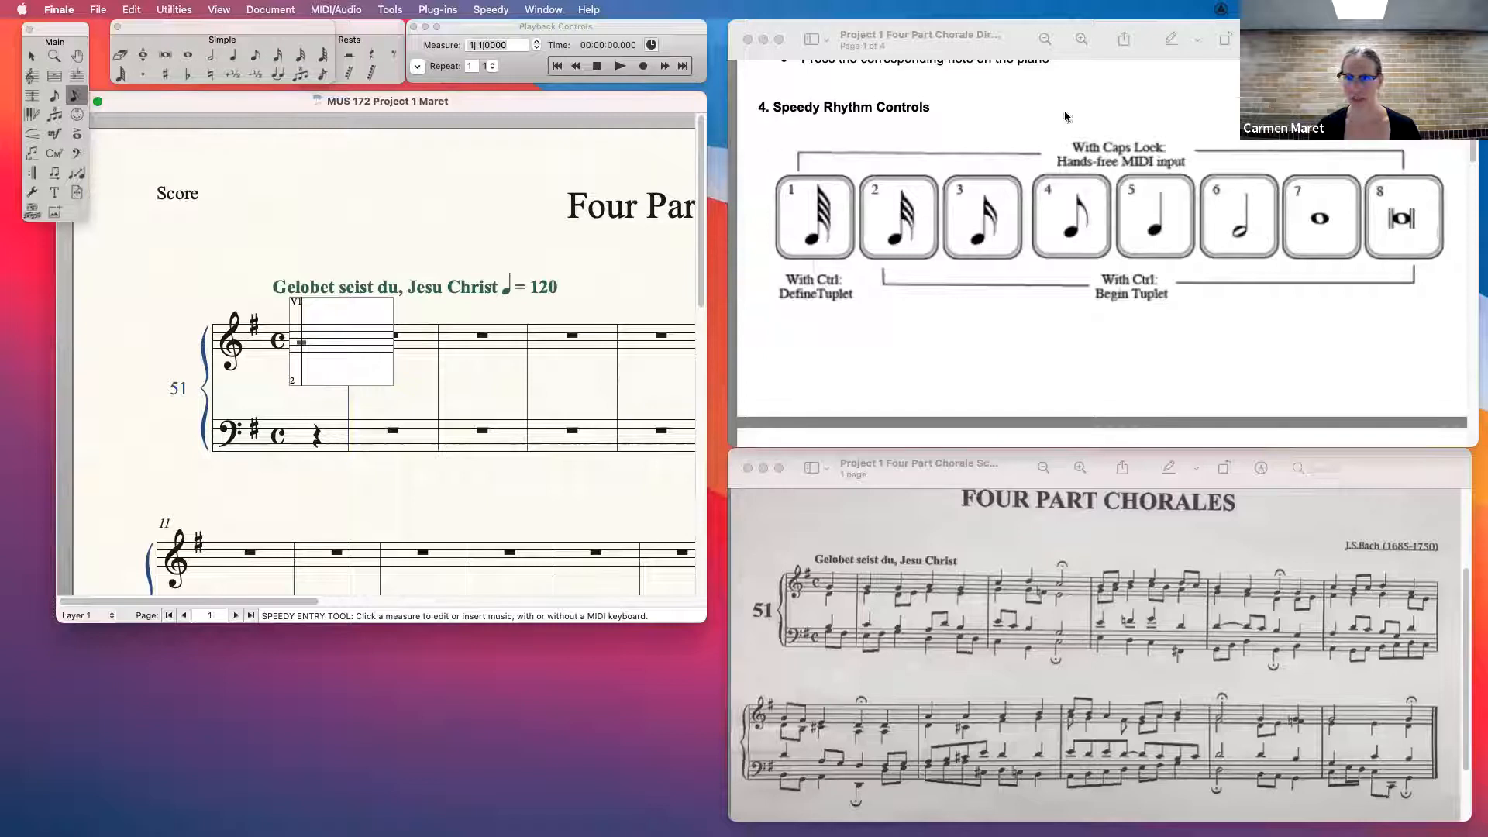
- Cycle the Speedy Entry duration through shorter note values in the treble pickup measure, ending on the quarter note (5)
key("1")
key("2")
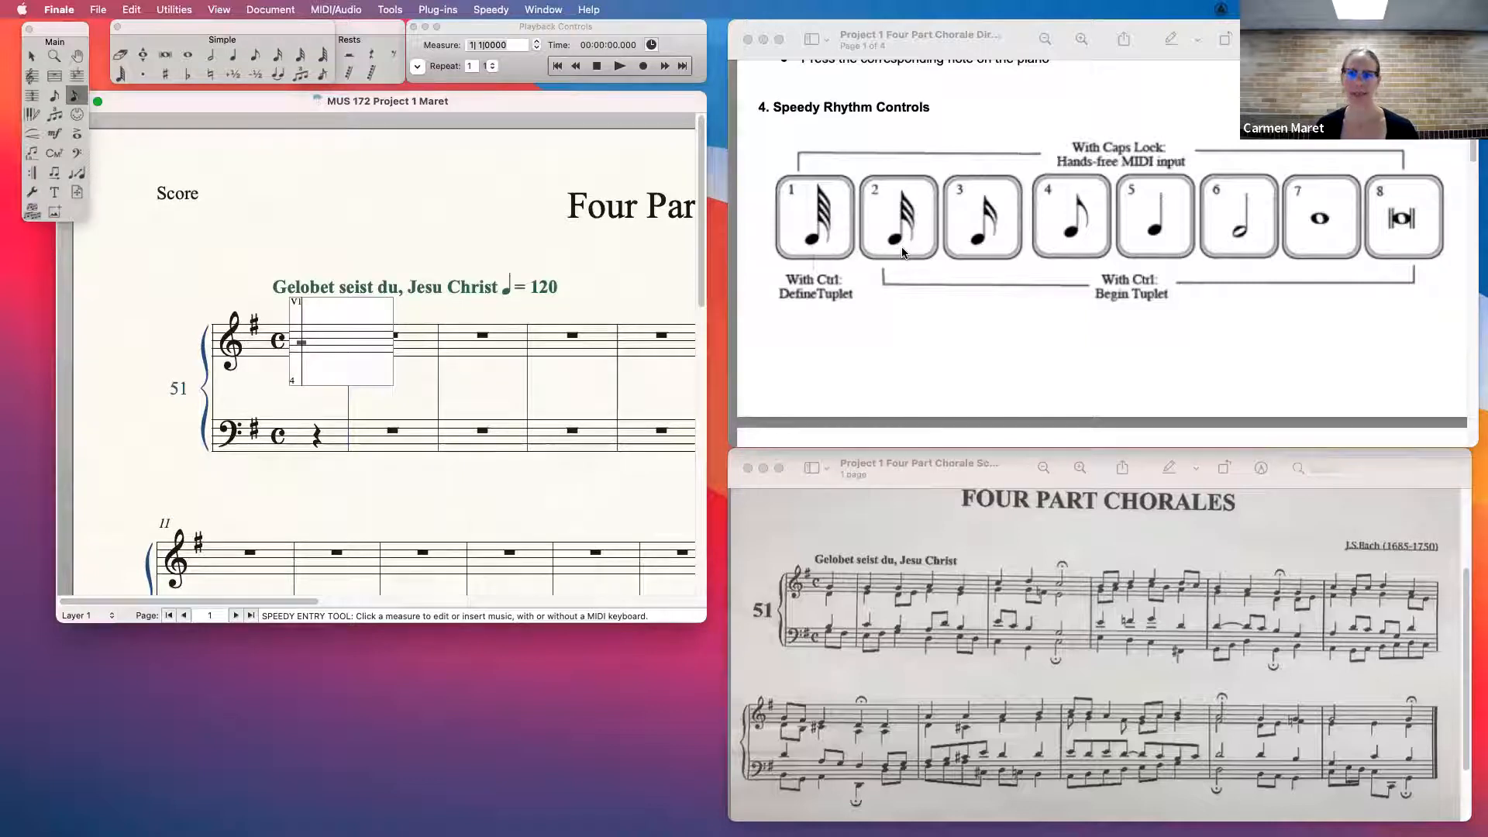
key("5")
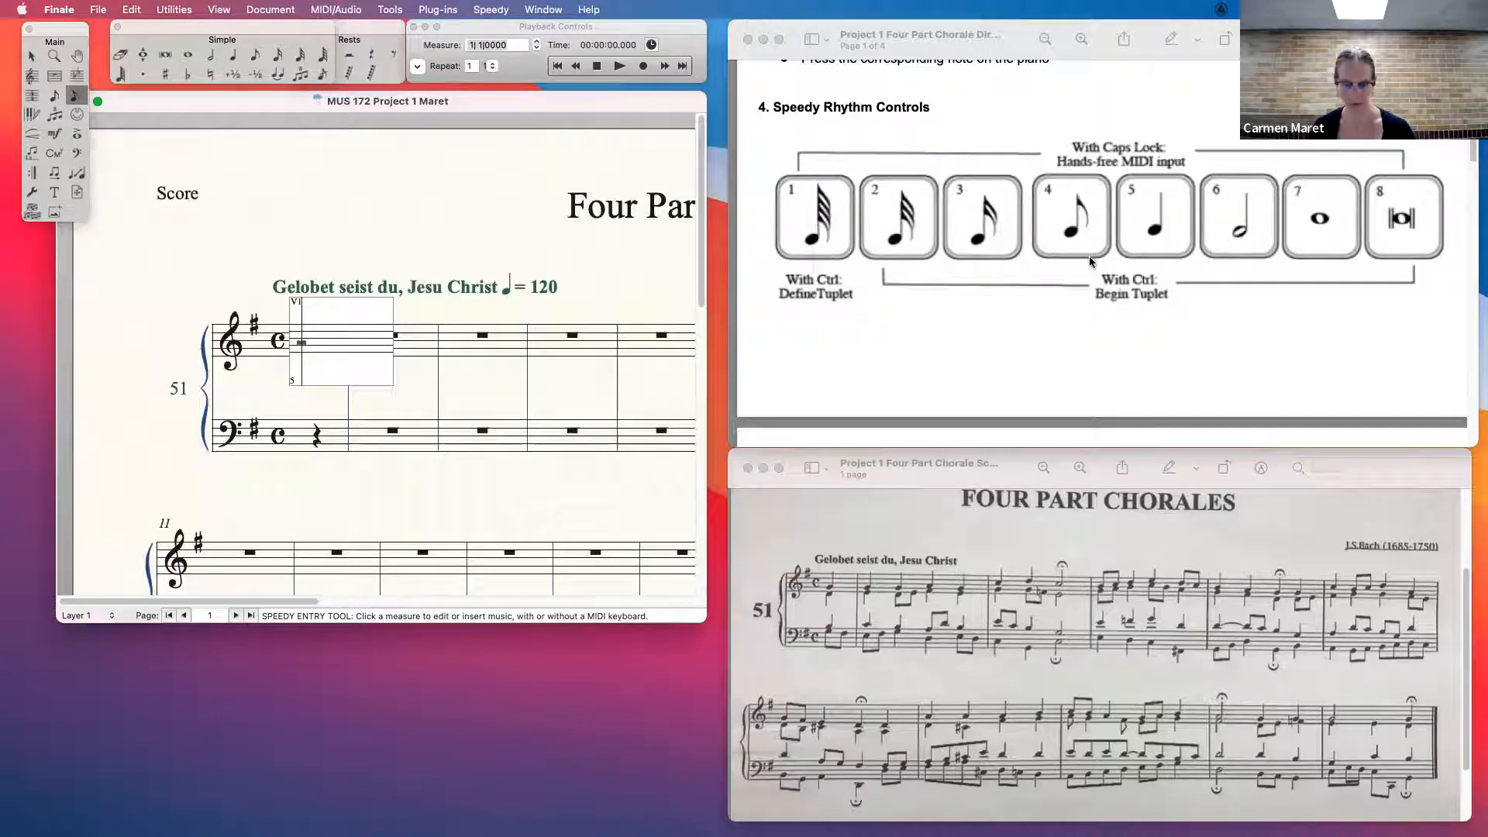
key("5")
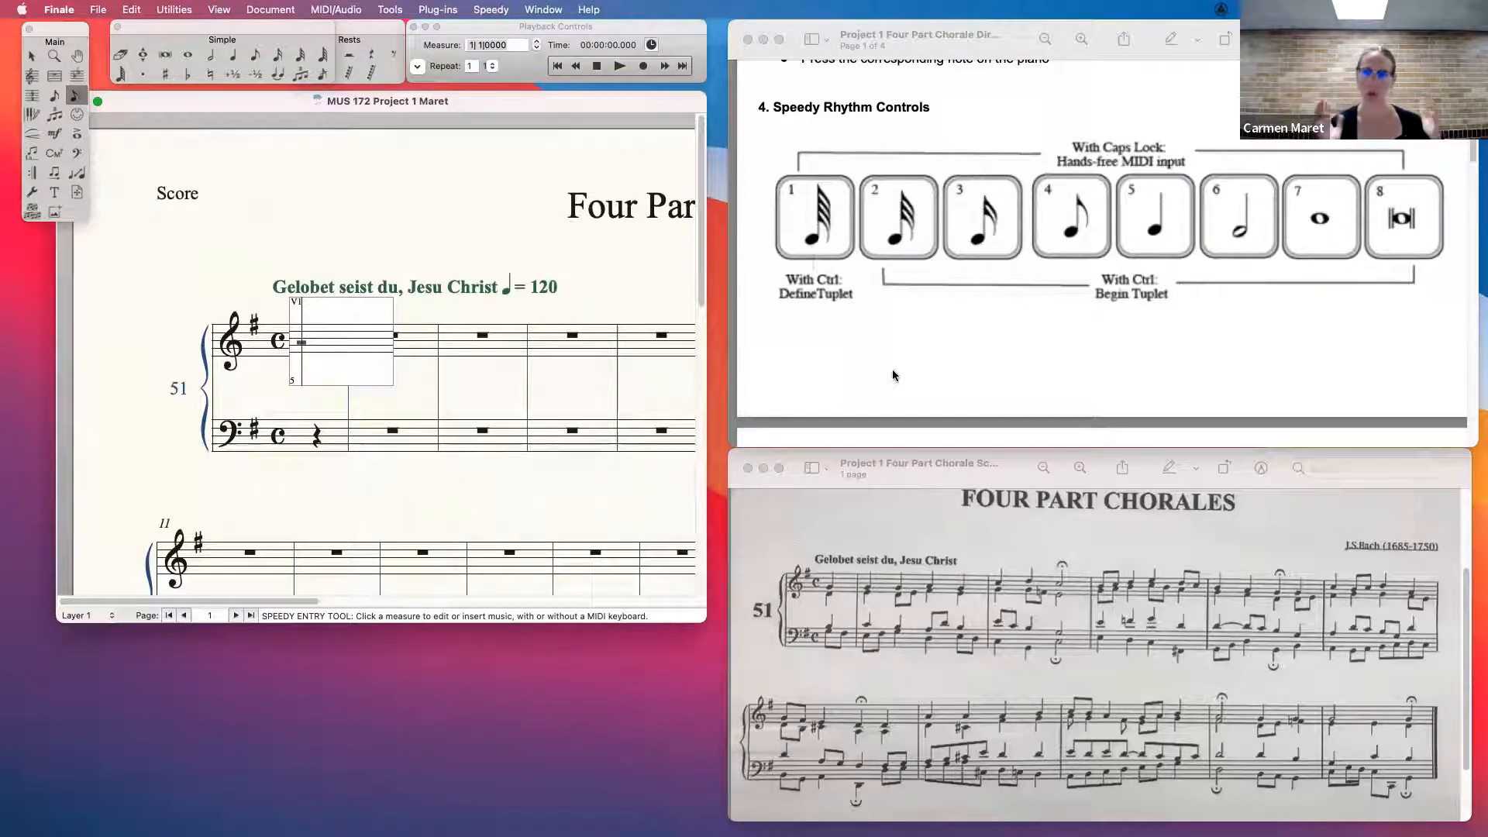
- Review directions sections 5 to 7 and check the Speedy Entry options for MIDI input and jumping to the next measure
scroll(928, 355, "up", 7)
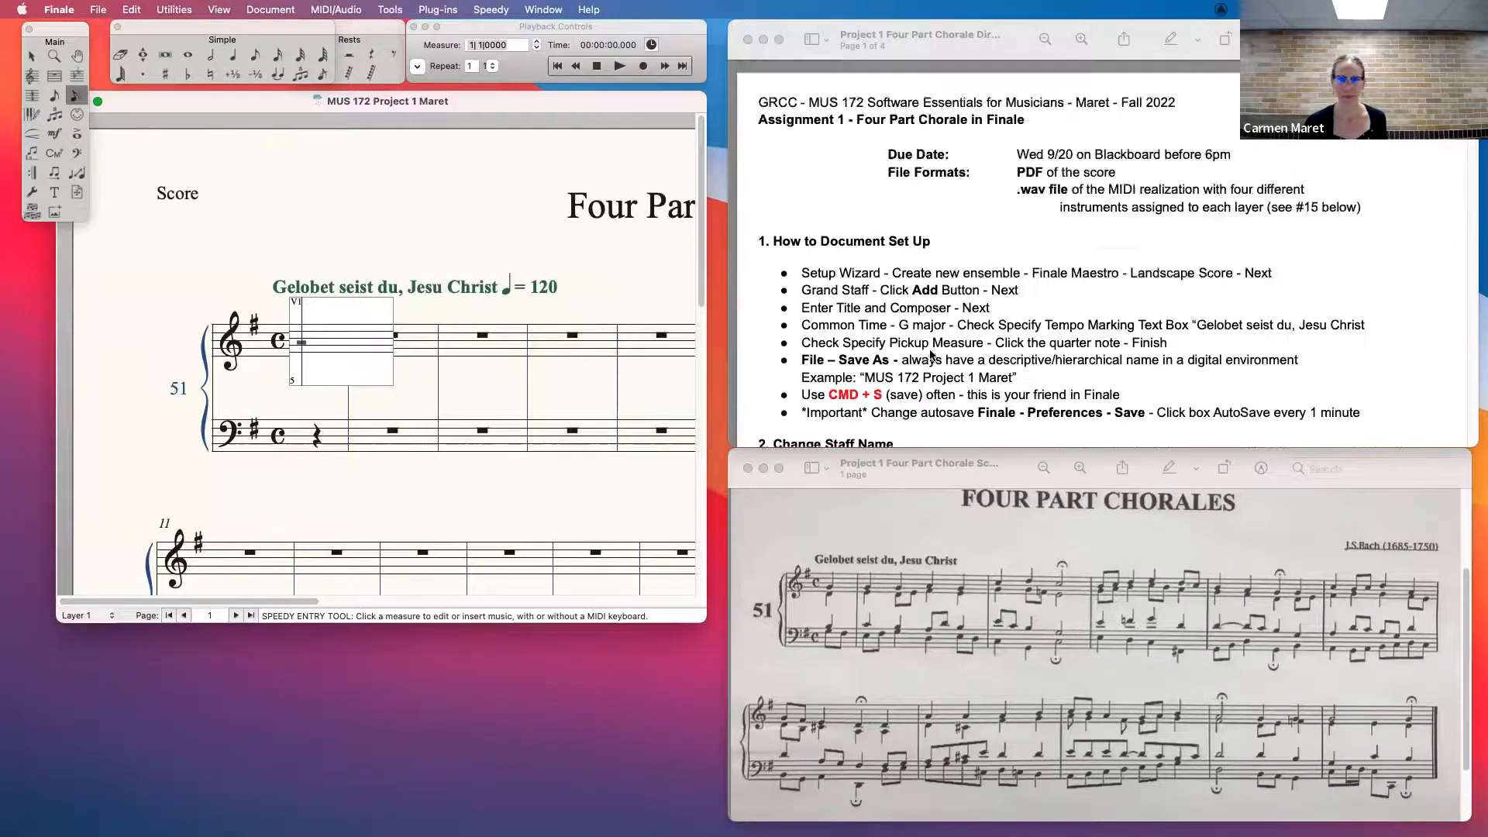
scroll(933, 349, "down", 11)
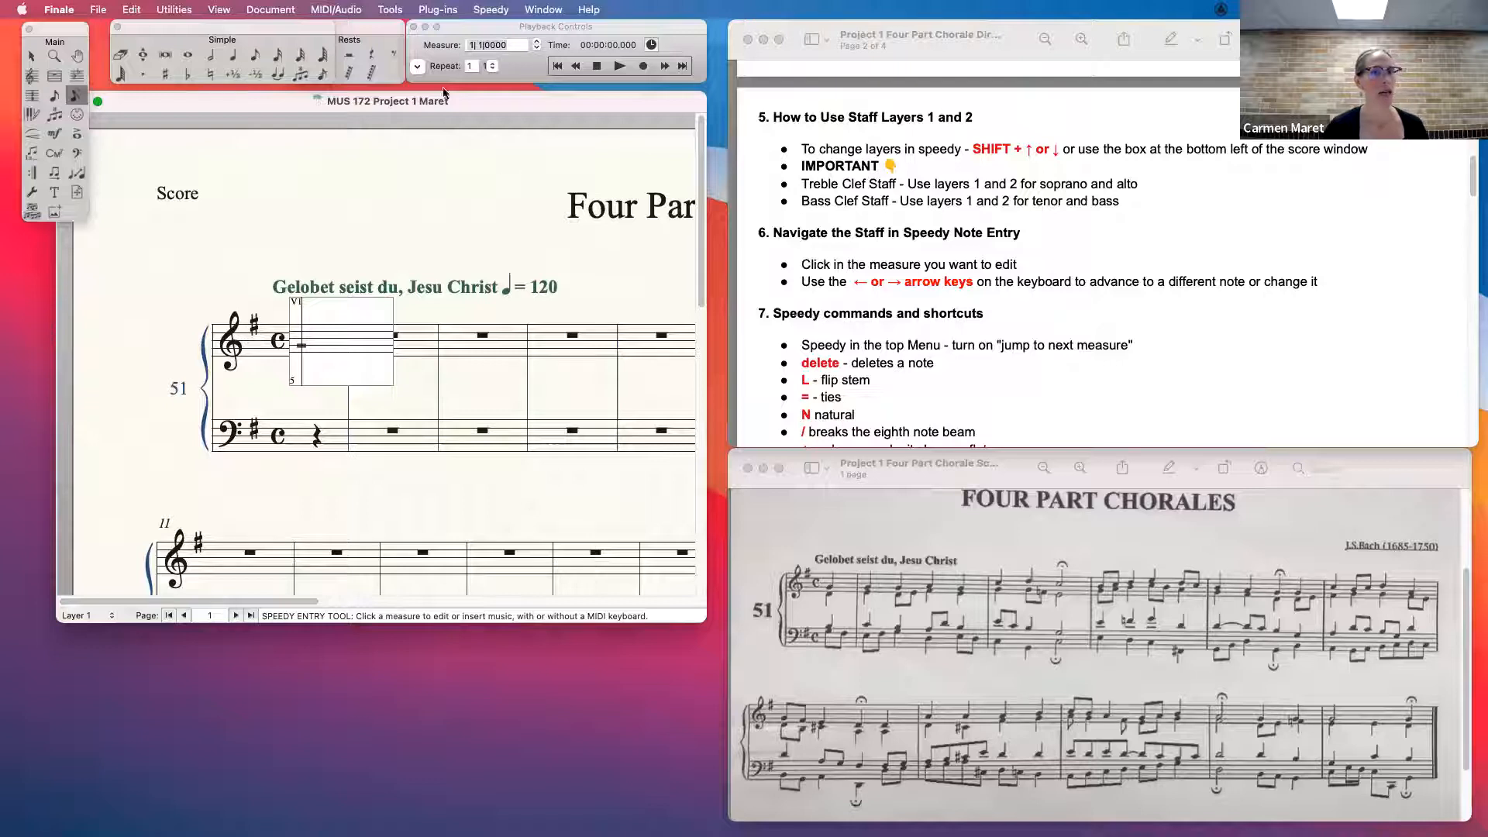
left_click(495, 10)
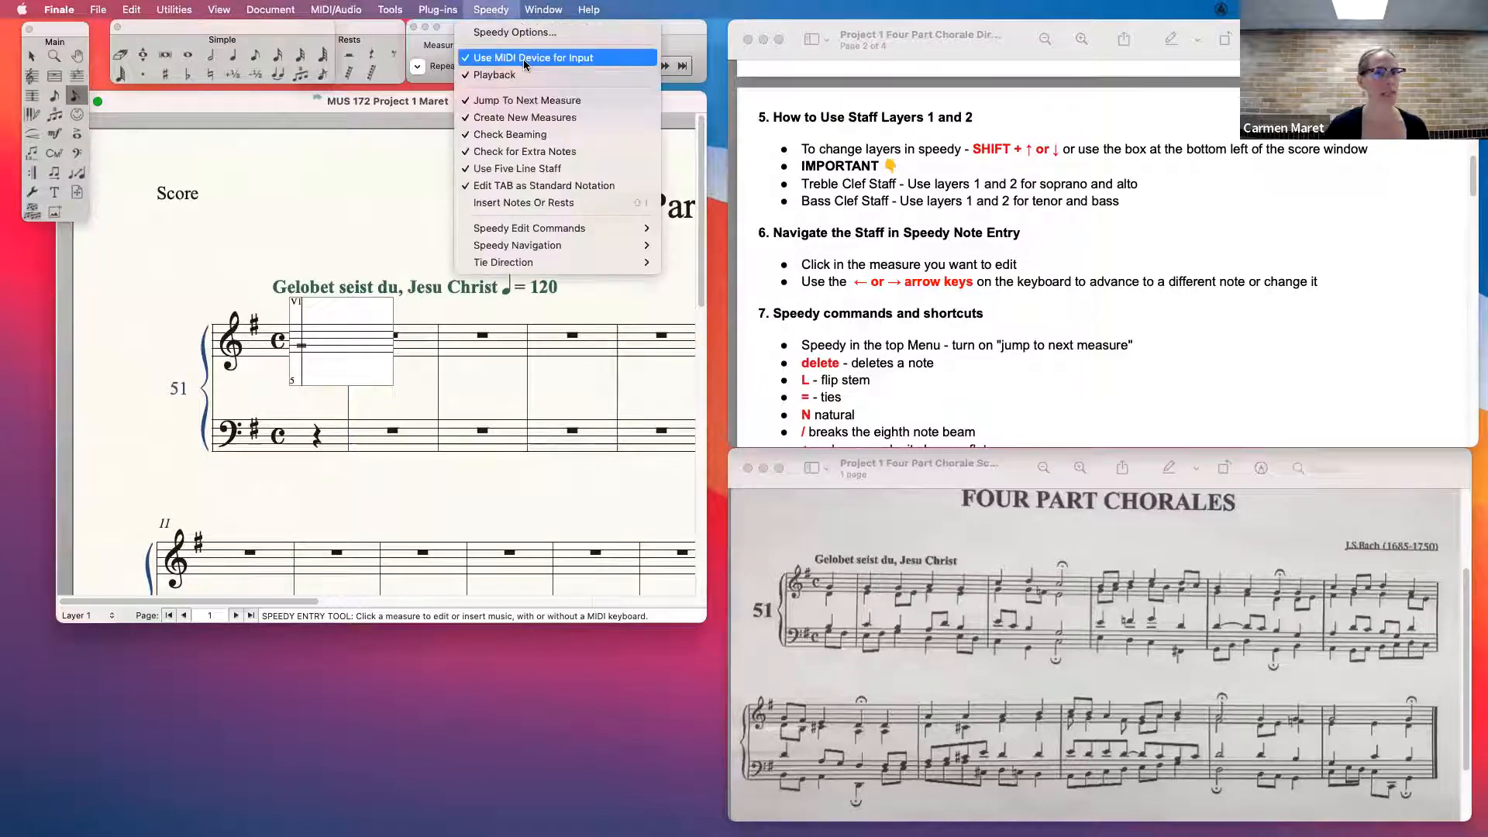
left_click(259, 96)
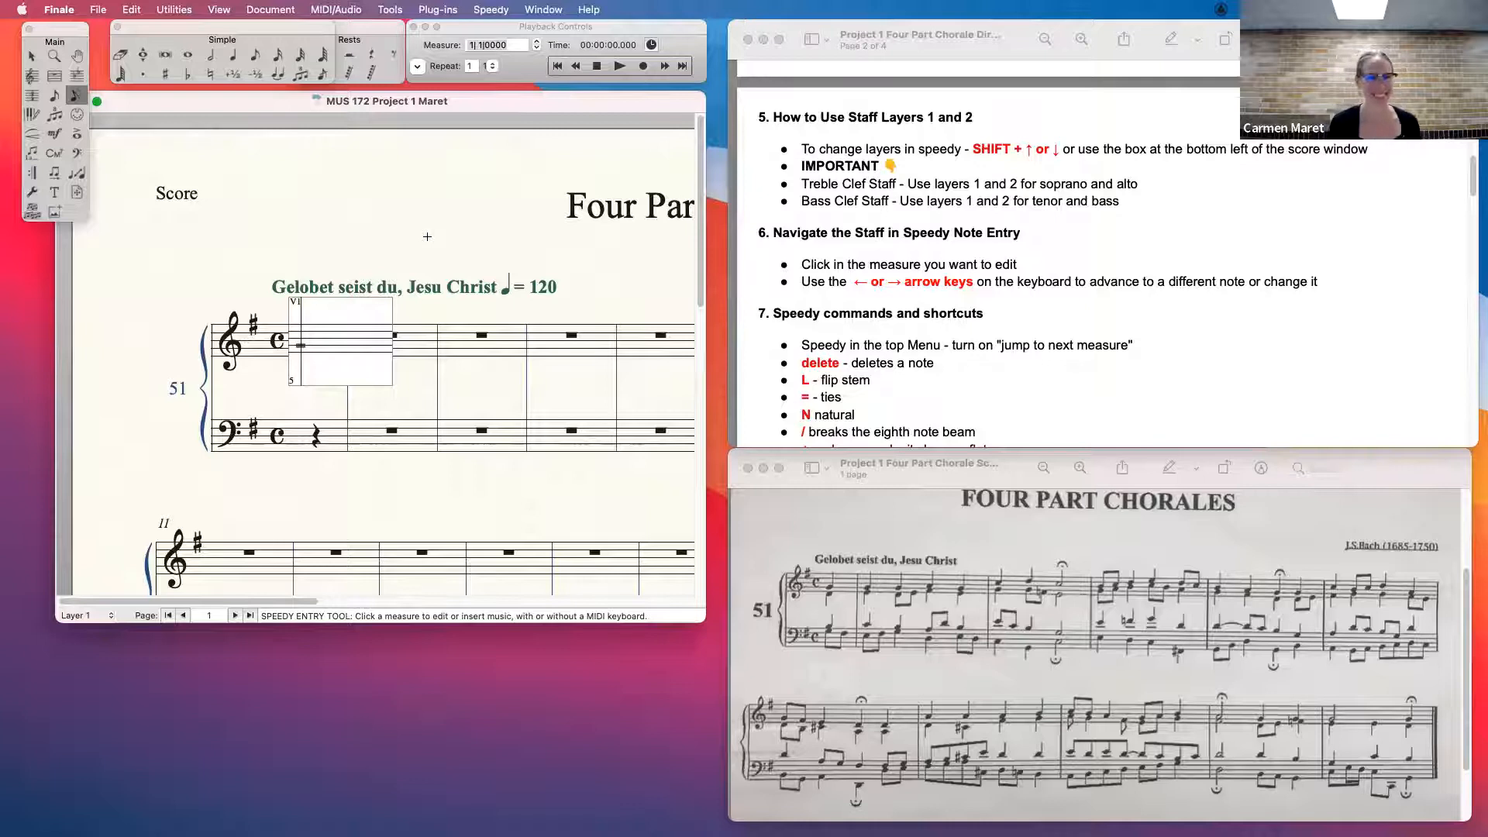
- Enter the soprano in layer 1: a quarter-note G in the pickup measure, and quarters G, G, A, G in the first full measure
key("5")
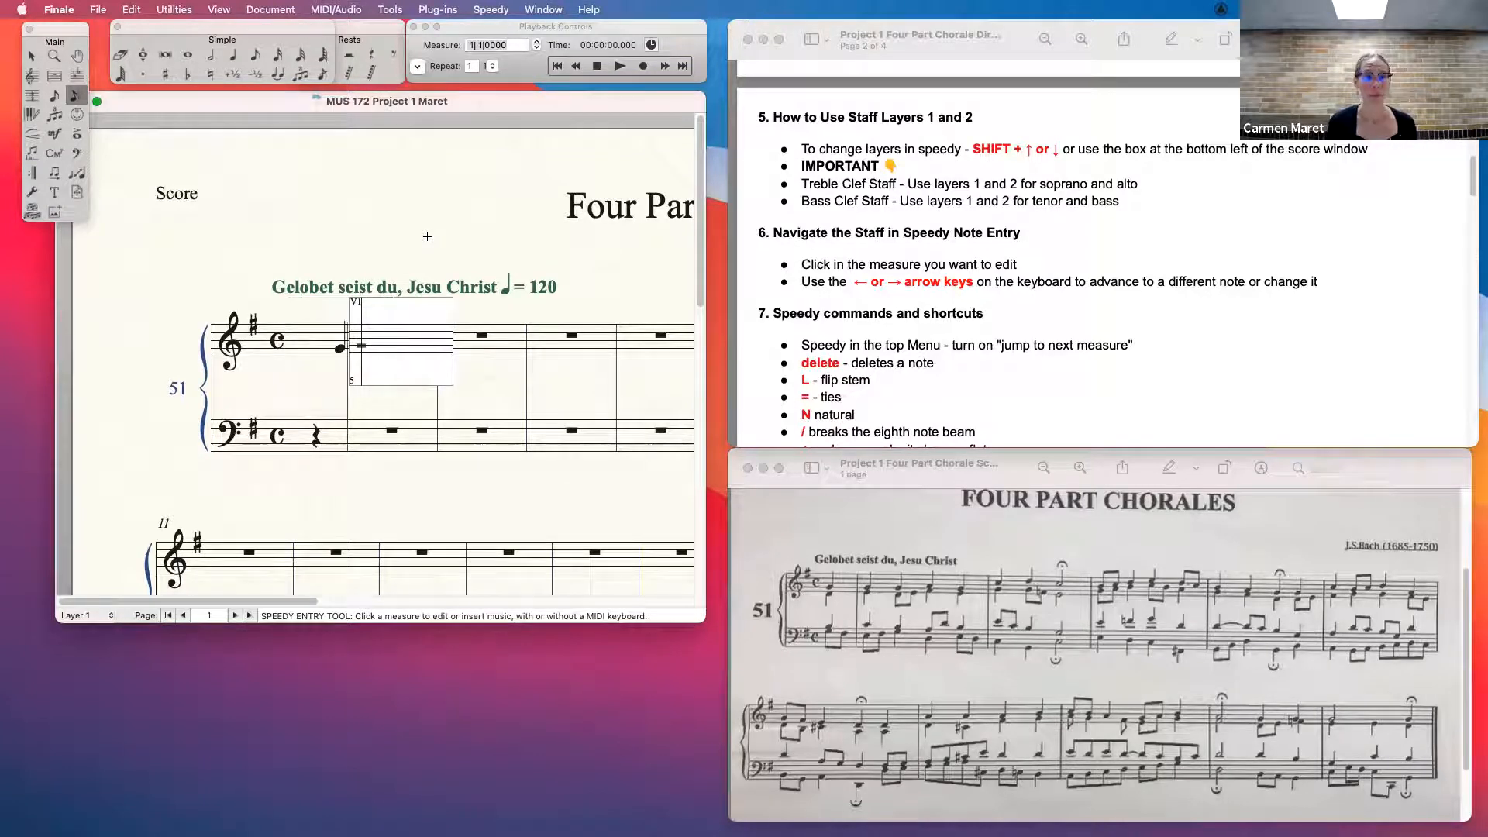
key("5")
key("5")
key("Up")
- Enter quarter notes C and D followed by a half-note C in the second full treble measure
key("5")
key("5")
key("Up")
key("Up")
key("Up")
key("5")
key("Up")
key("5")
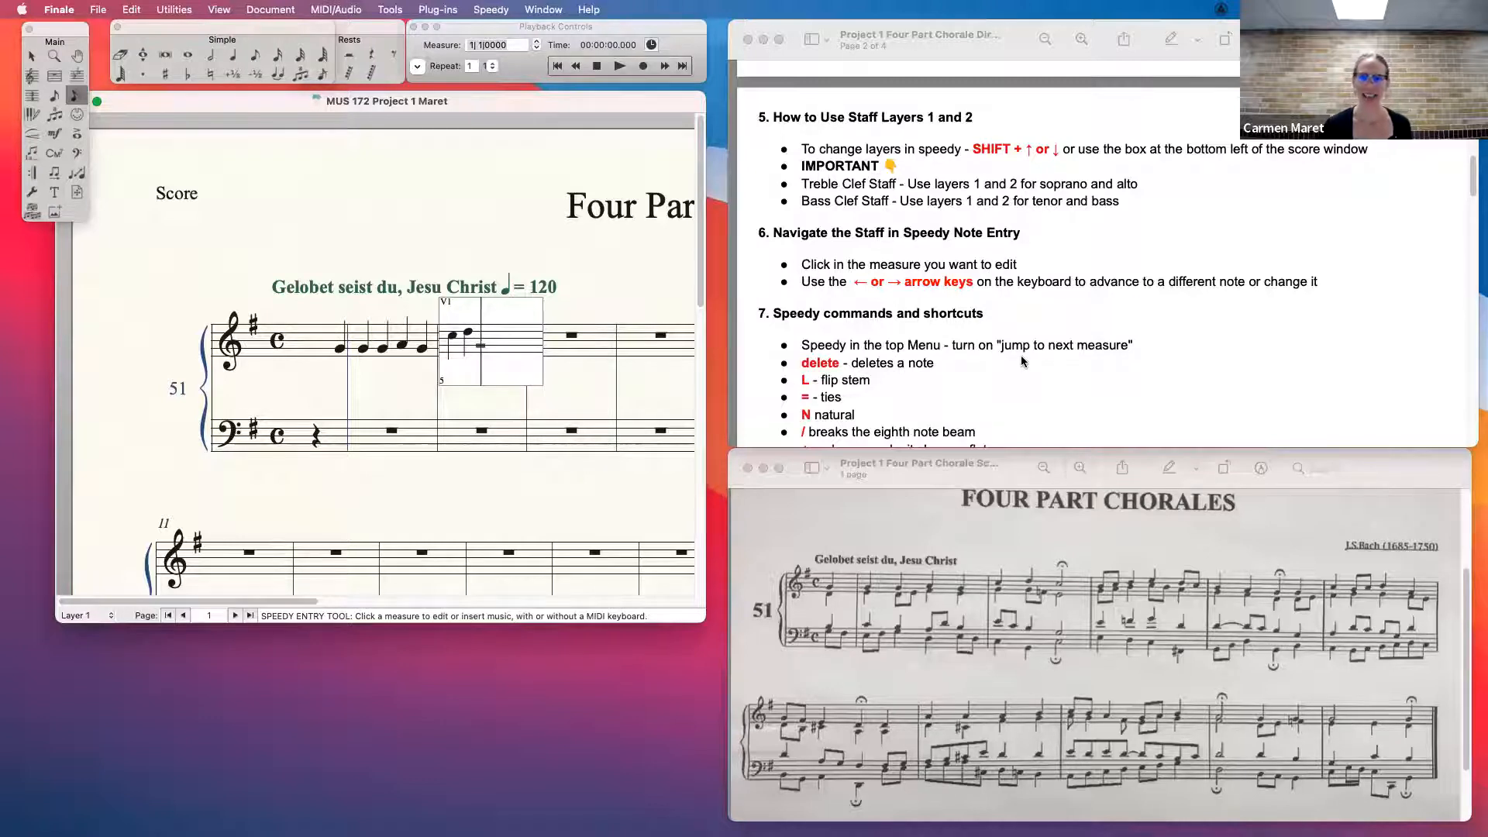
scroll(1022, 361, "down", 2)
scroll(1022, 361, "up", 10)
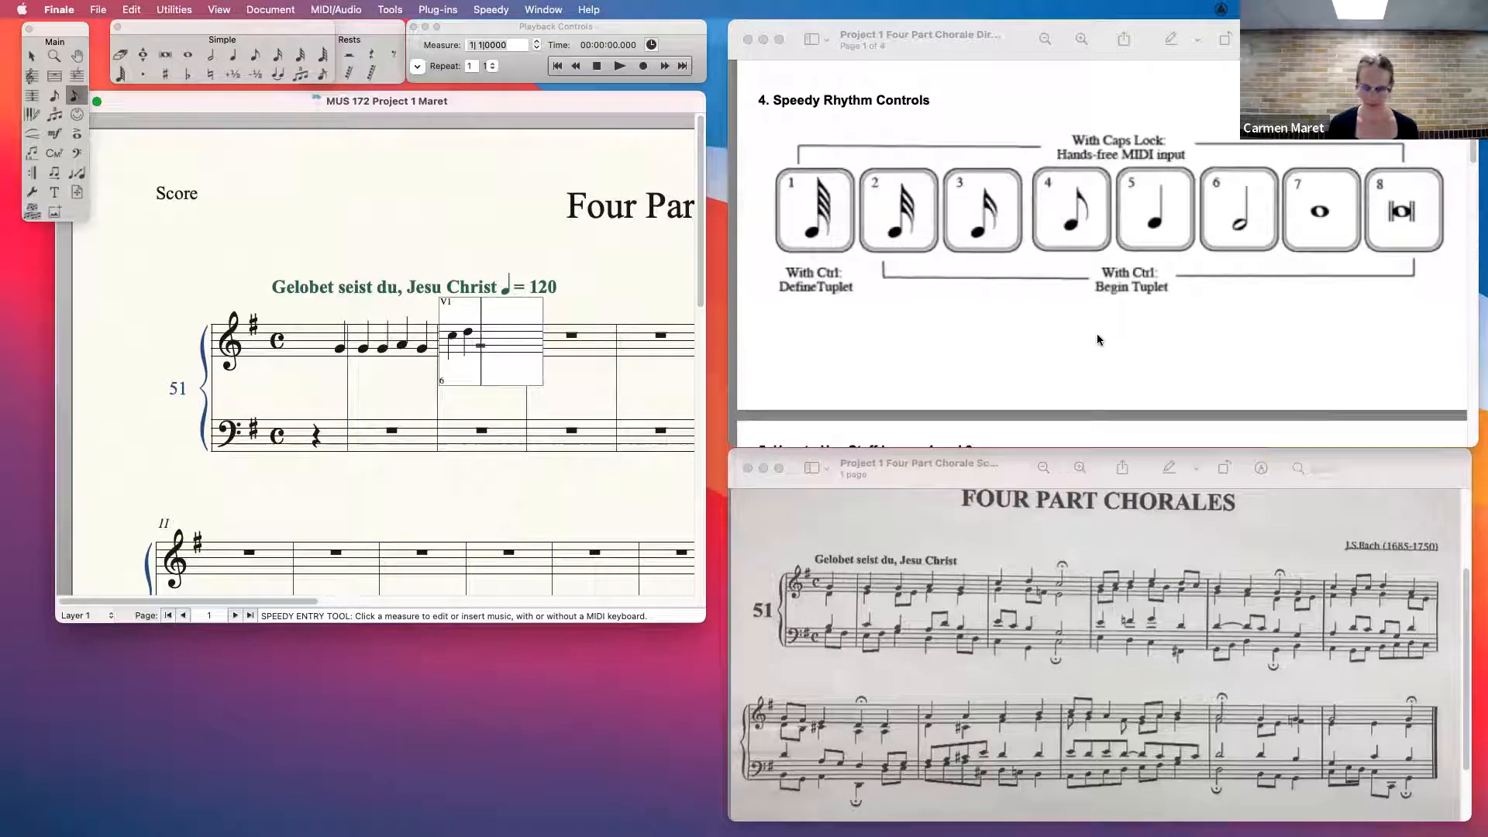
key("6")
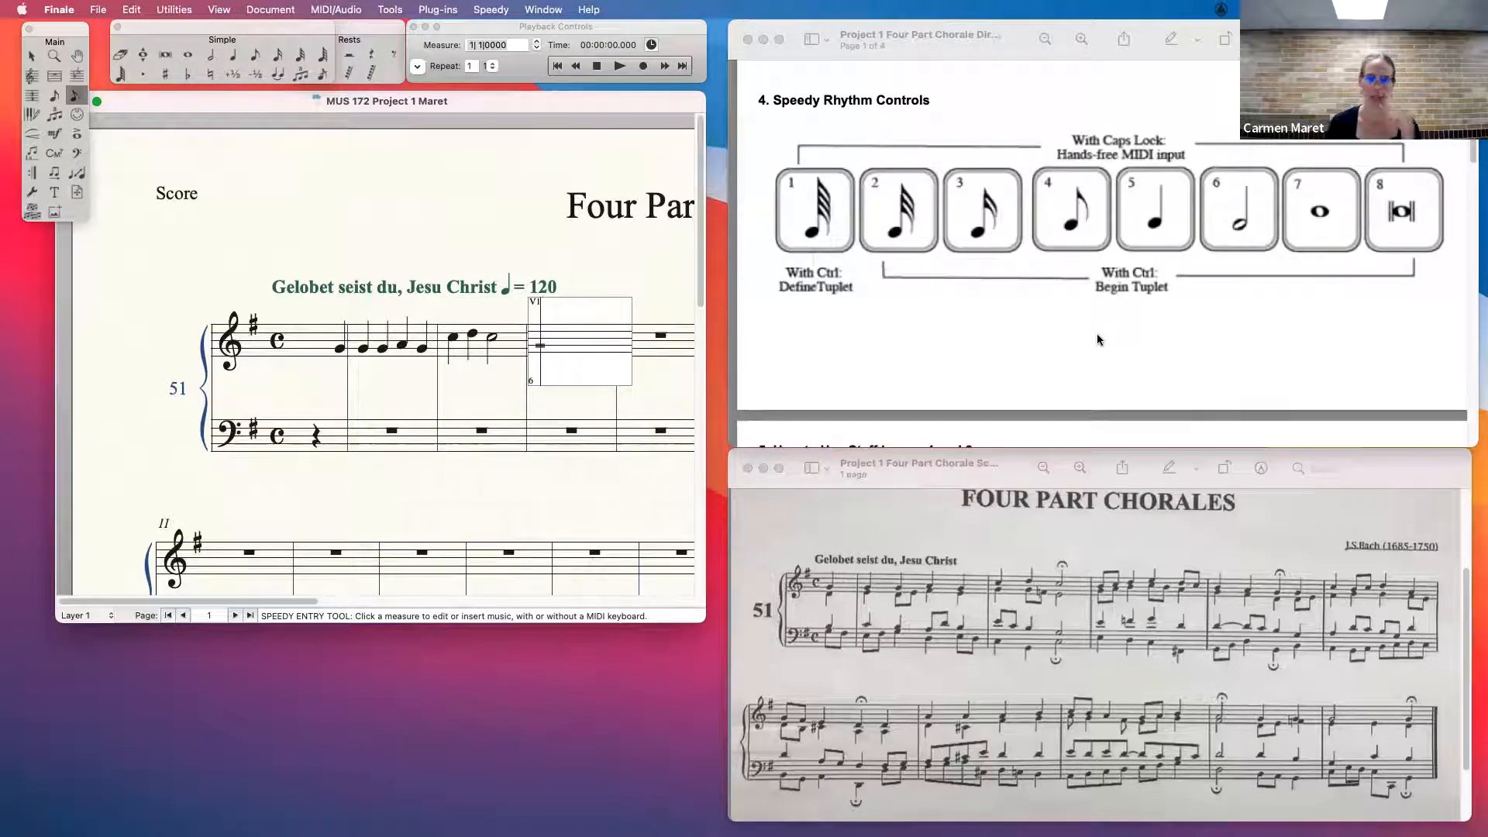
- Fill the third full treble measure with eighths B and C, quarters D and E, and eighths D and C
key("4")
key("4")
key("4")
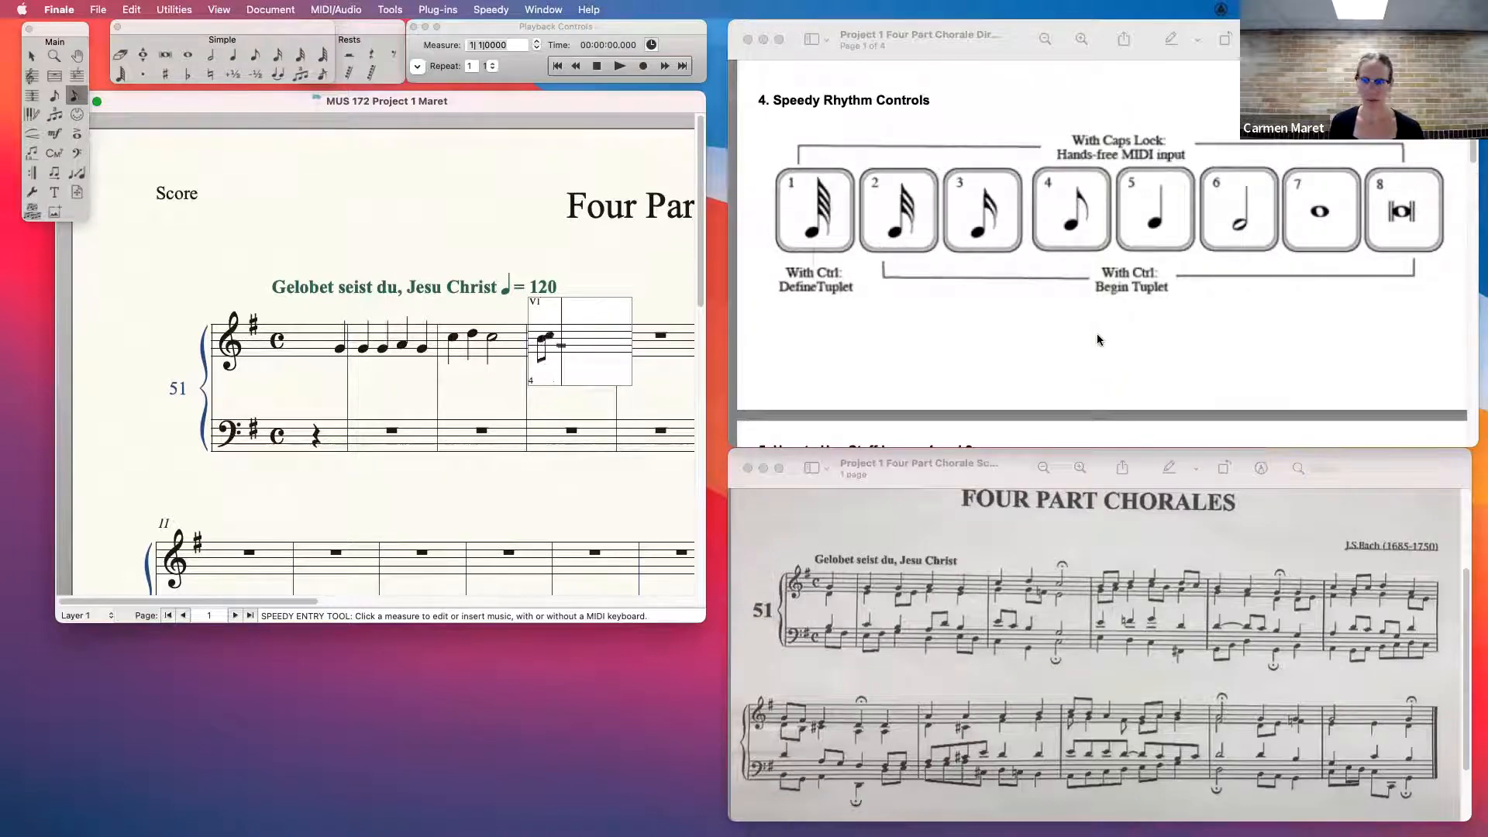
key("4")
key("5")
key("4")
key("4")
- Enter quarter notes B, A and G in the fourth full treble measure and leave the Speedy frame
key("5")
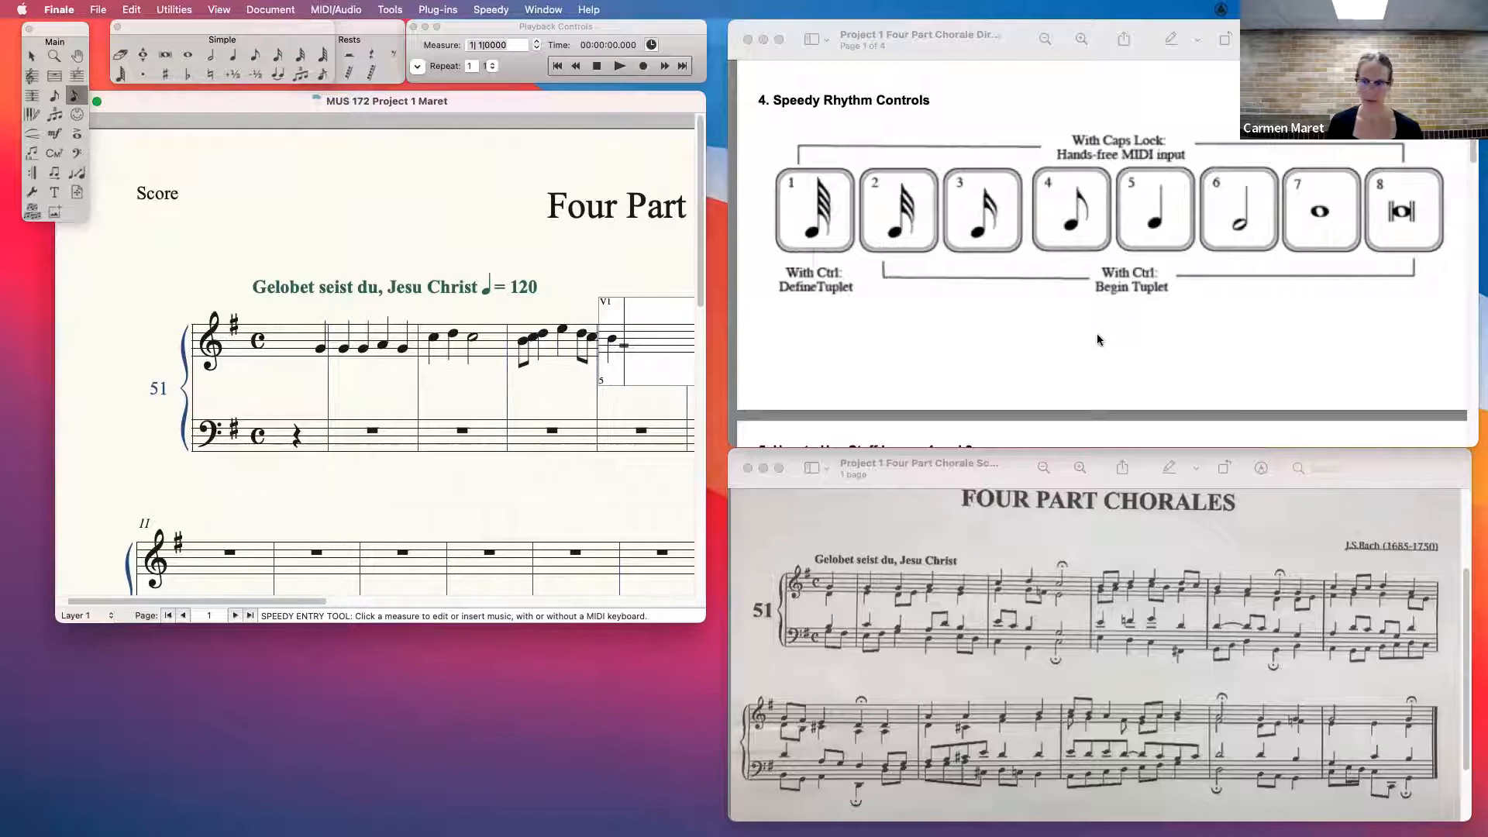
key("5")
key("5")
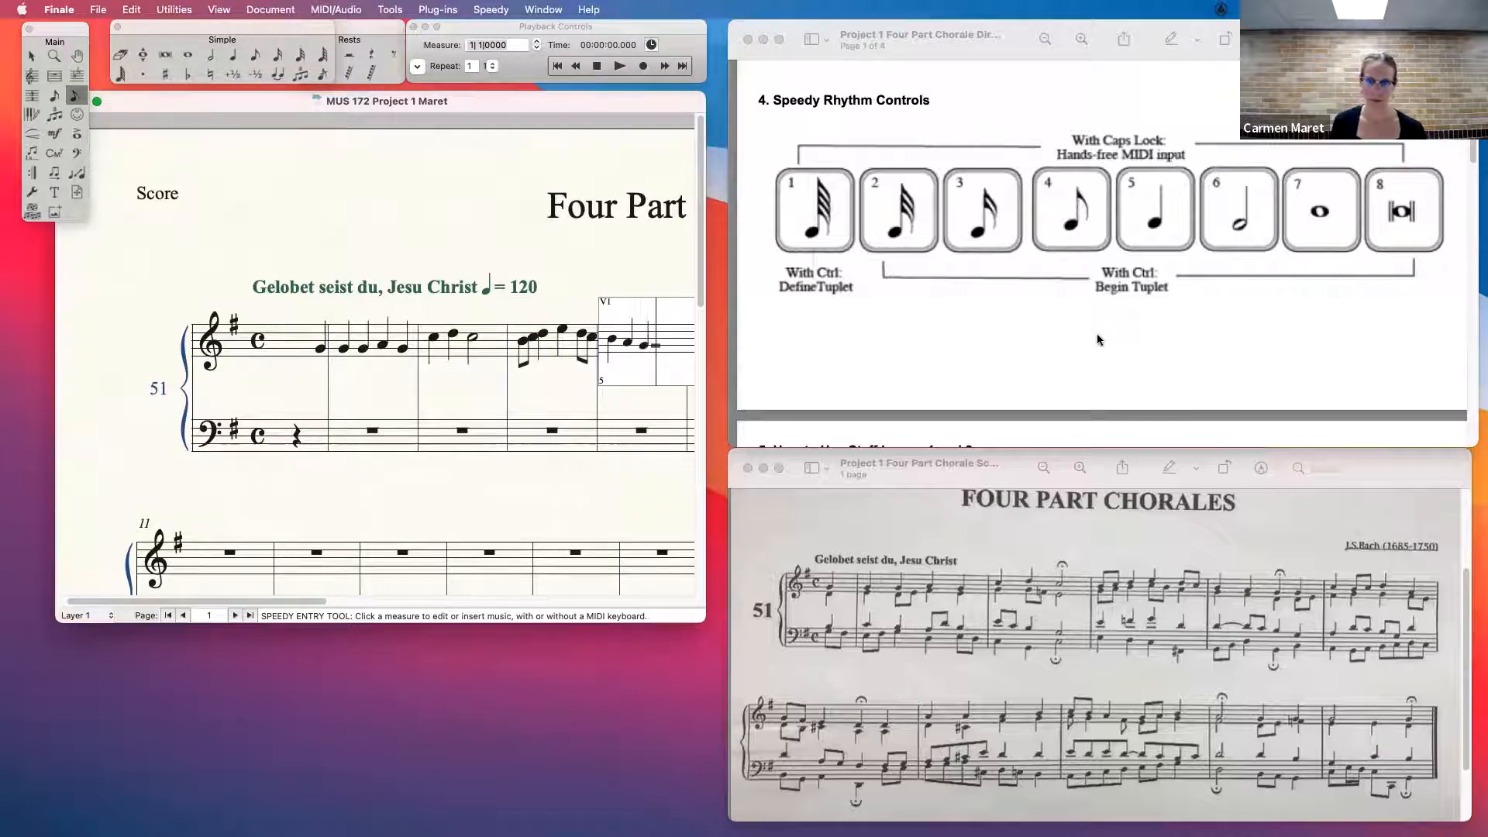
left_click(540, 463)
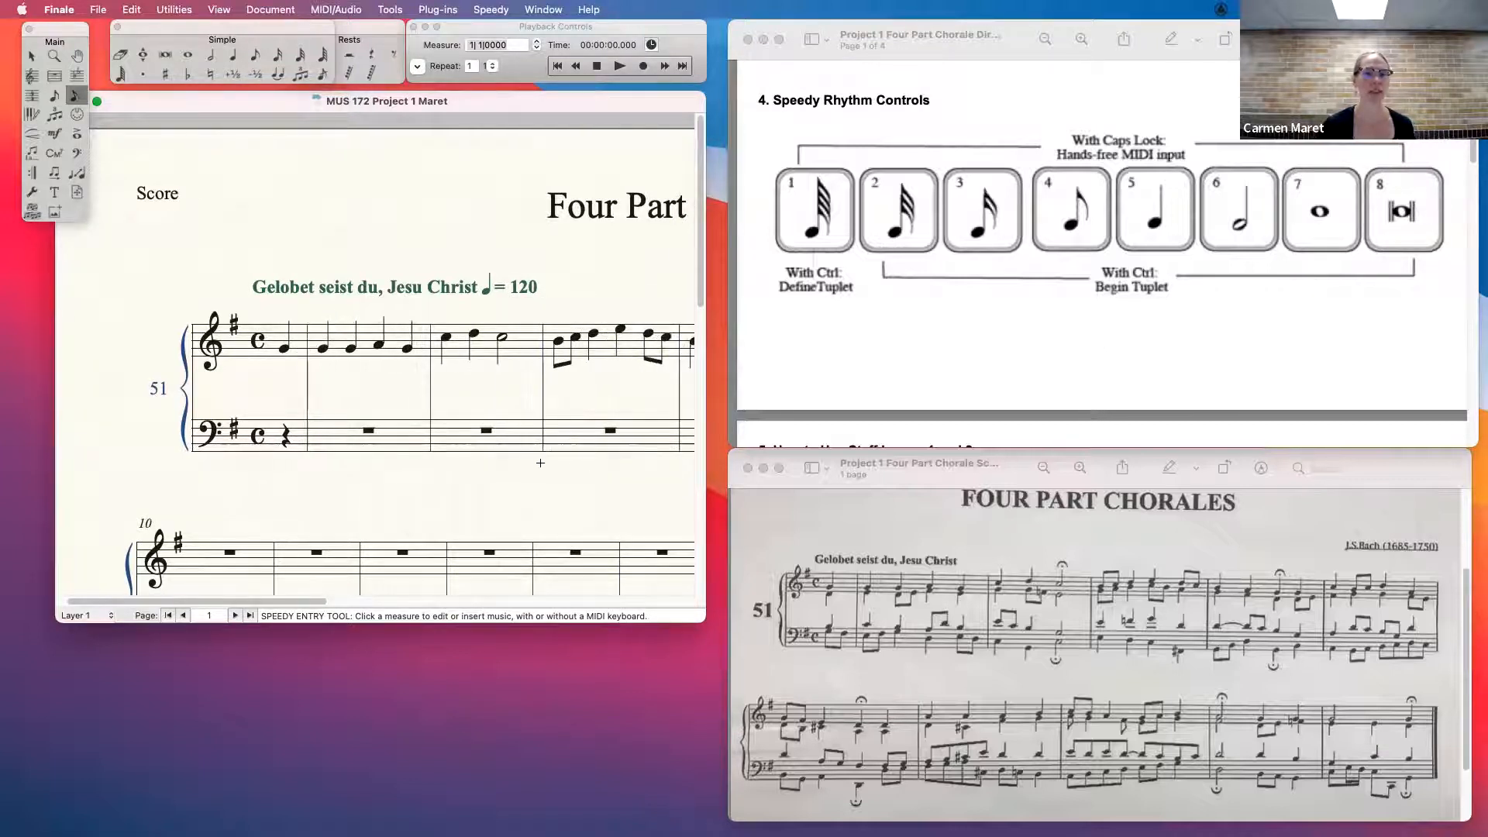
mouse_move(286, 600)
left_mouse_down()
mouse_move(383, 601)
mouse_move(300, 600)
left_mouse_up()
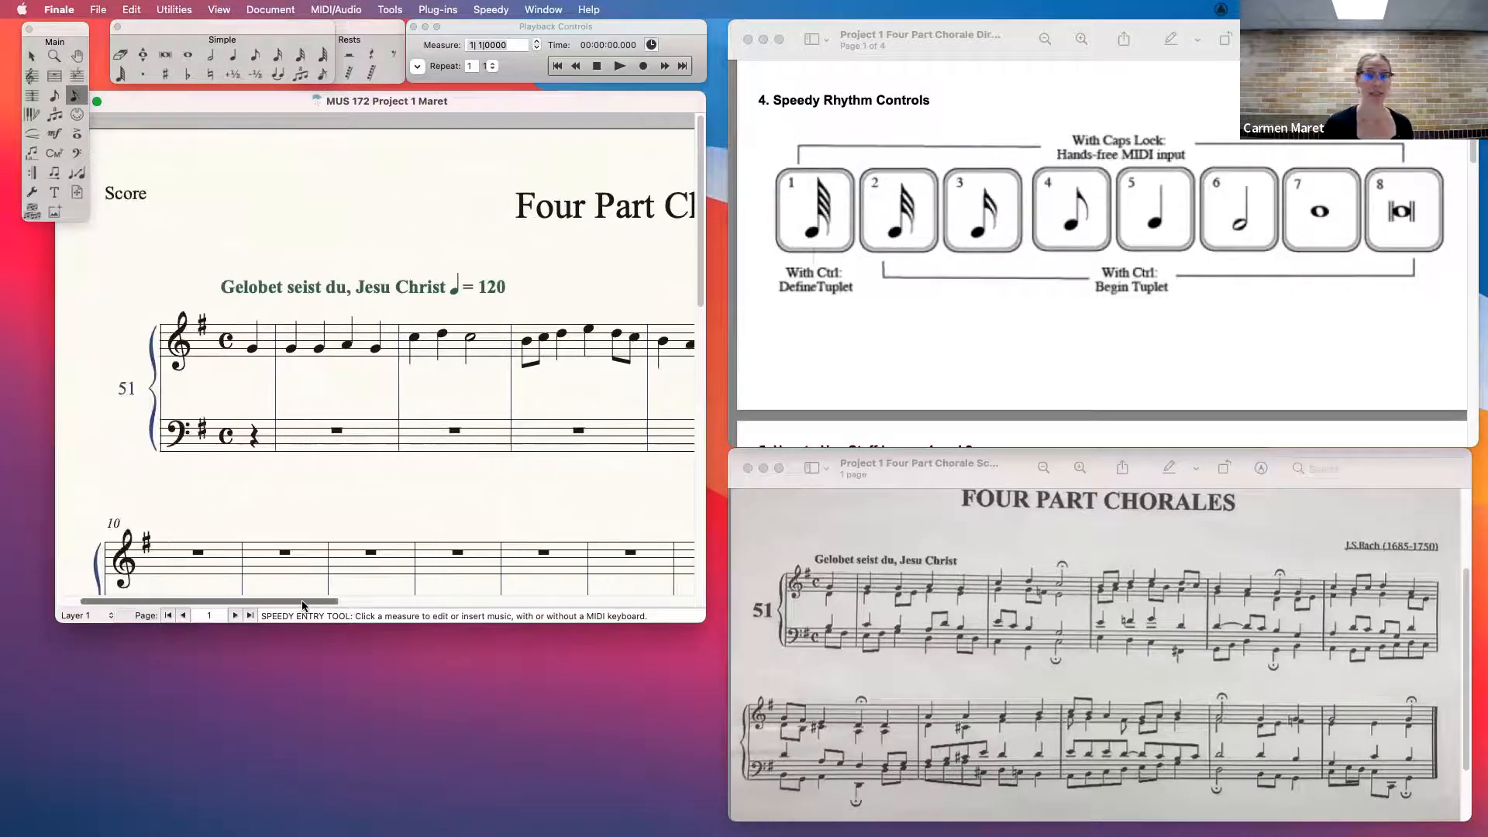
- Consult the staff layers directions, switch the treble pickup measure to layer 2 and enter a quarter-note D for the alto
scroll(914, 231, "up", 3)
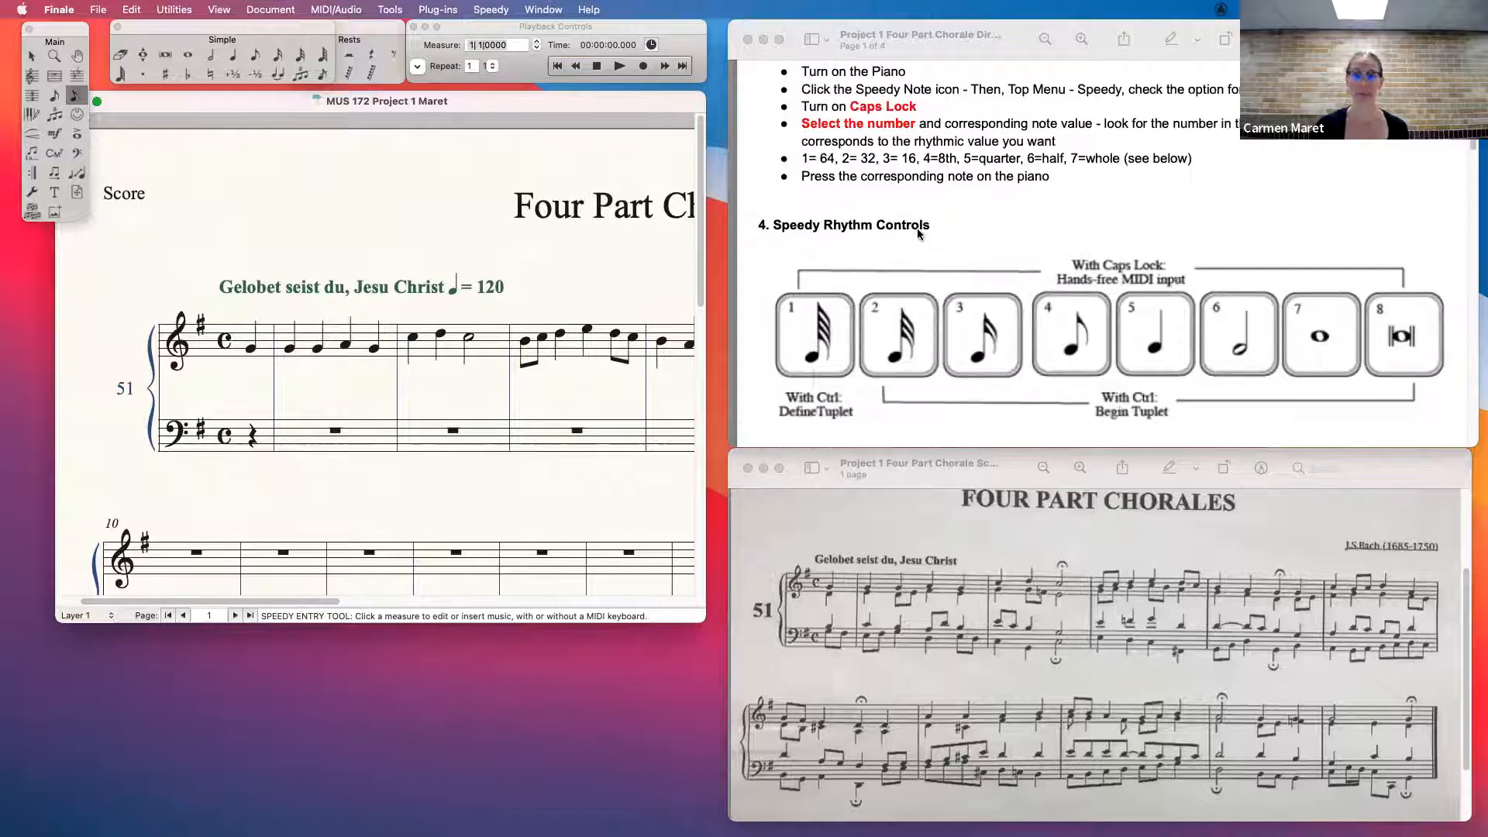
scroll(917, 231, "down", 2)
scroll(917, 230, "down", 10)
scroll(916, 231, "up", 5)
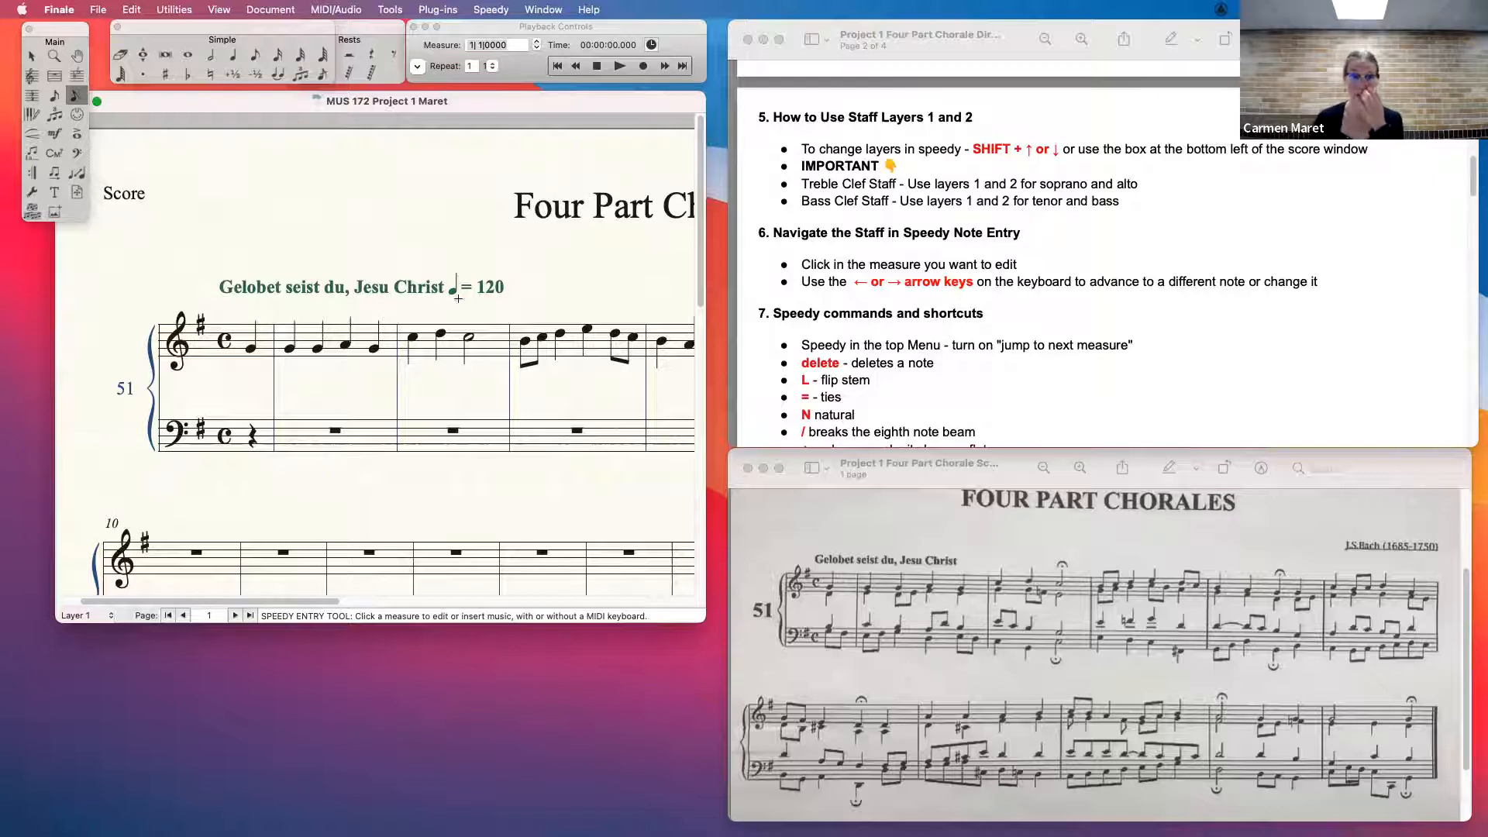
left_click(247, 339)
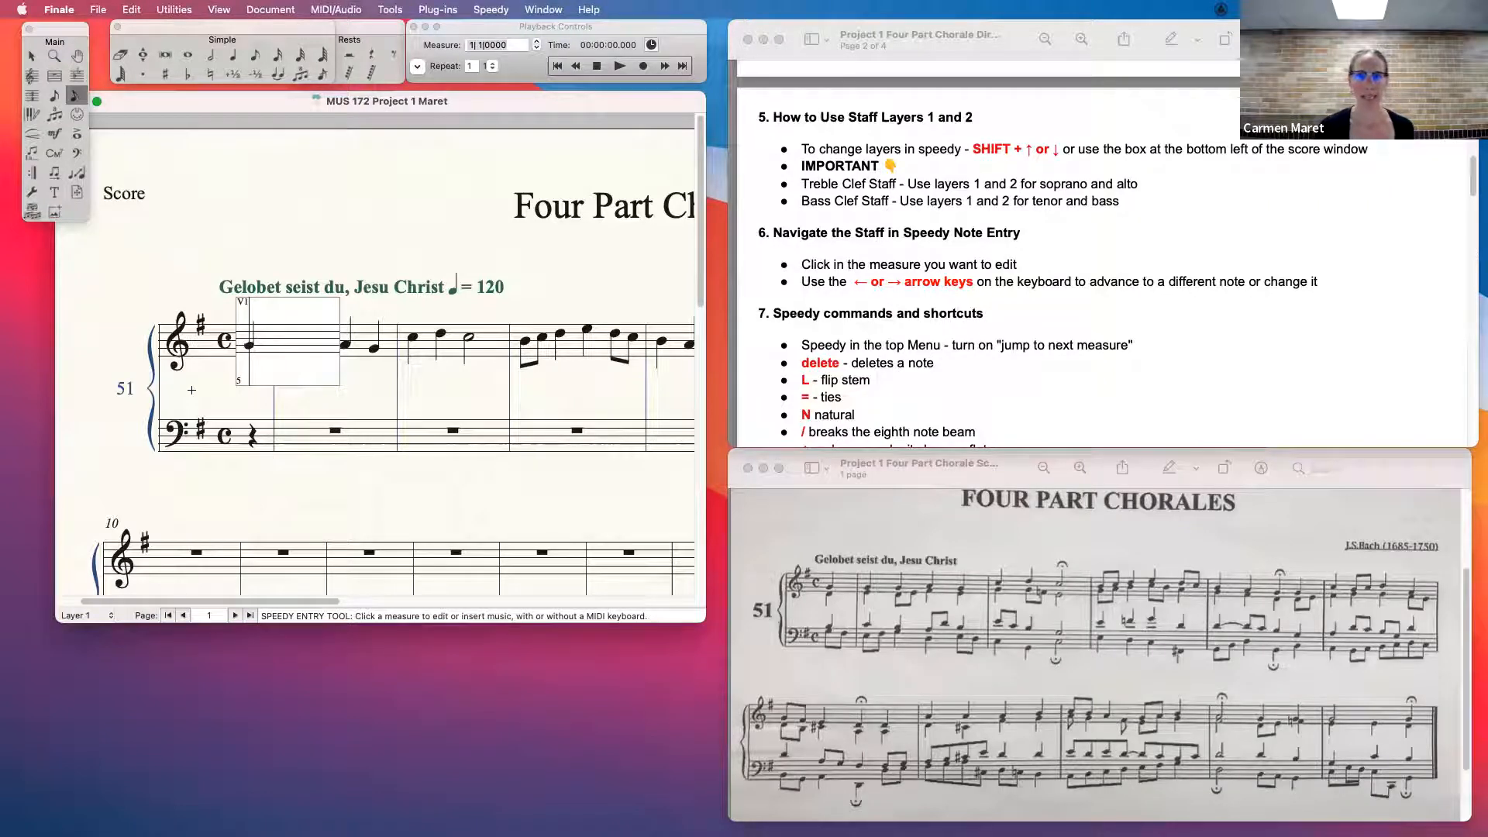
left_click(228, 381)
left_click(249, 353)
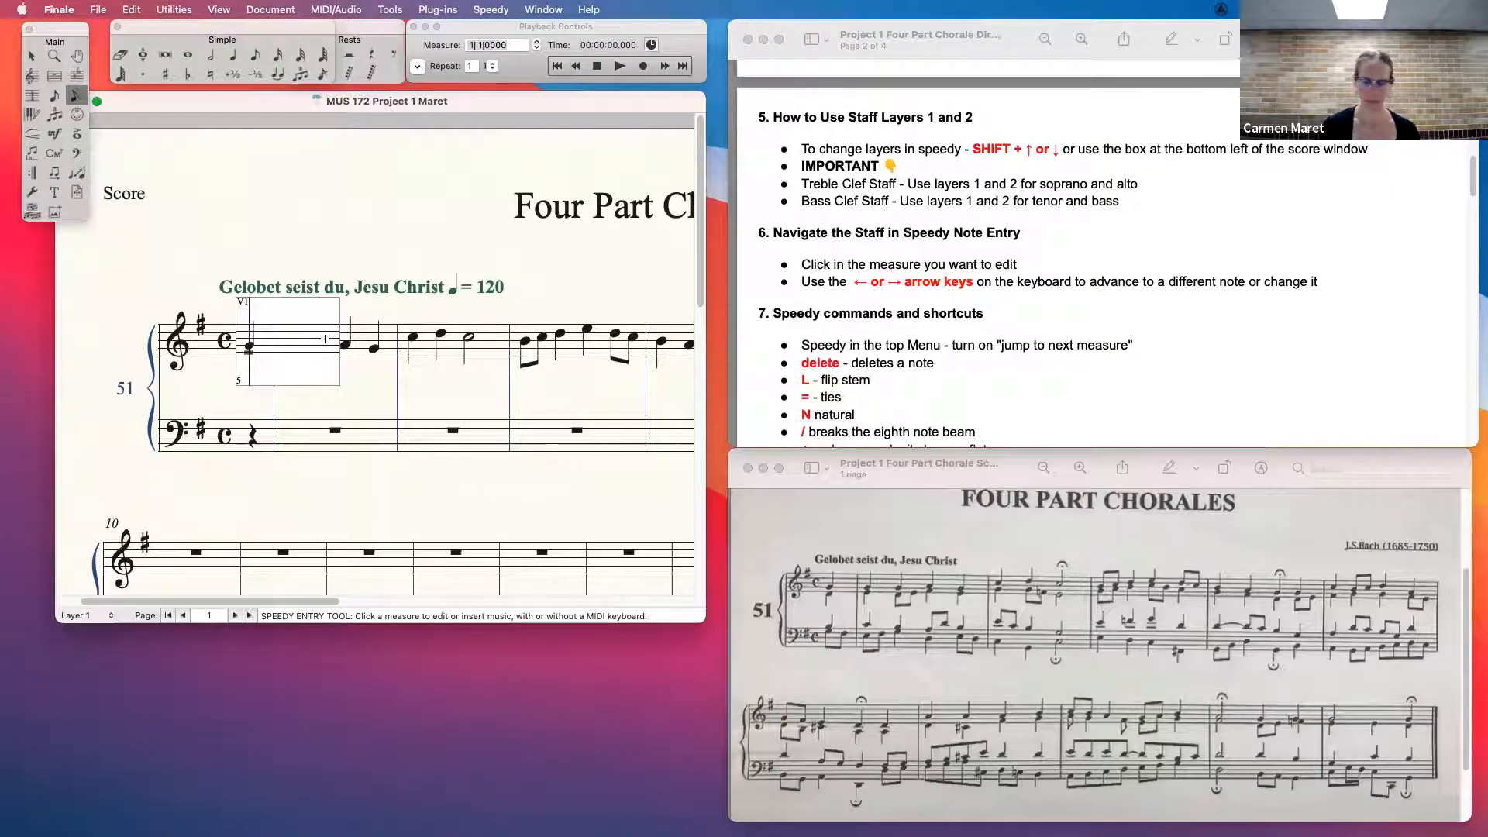
key("shift+Up")
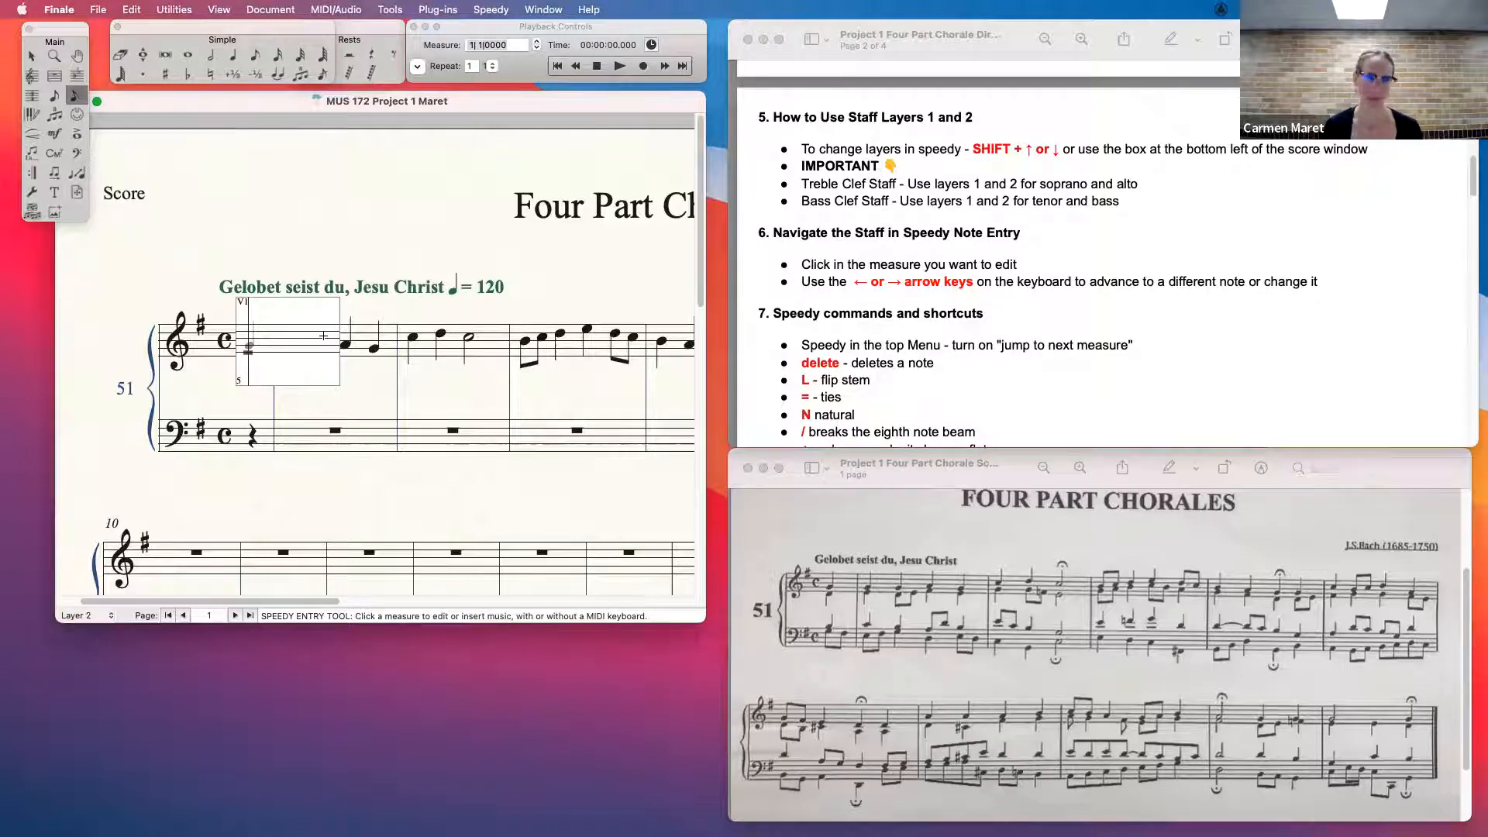
key("Down")
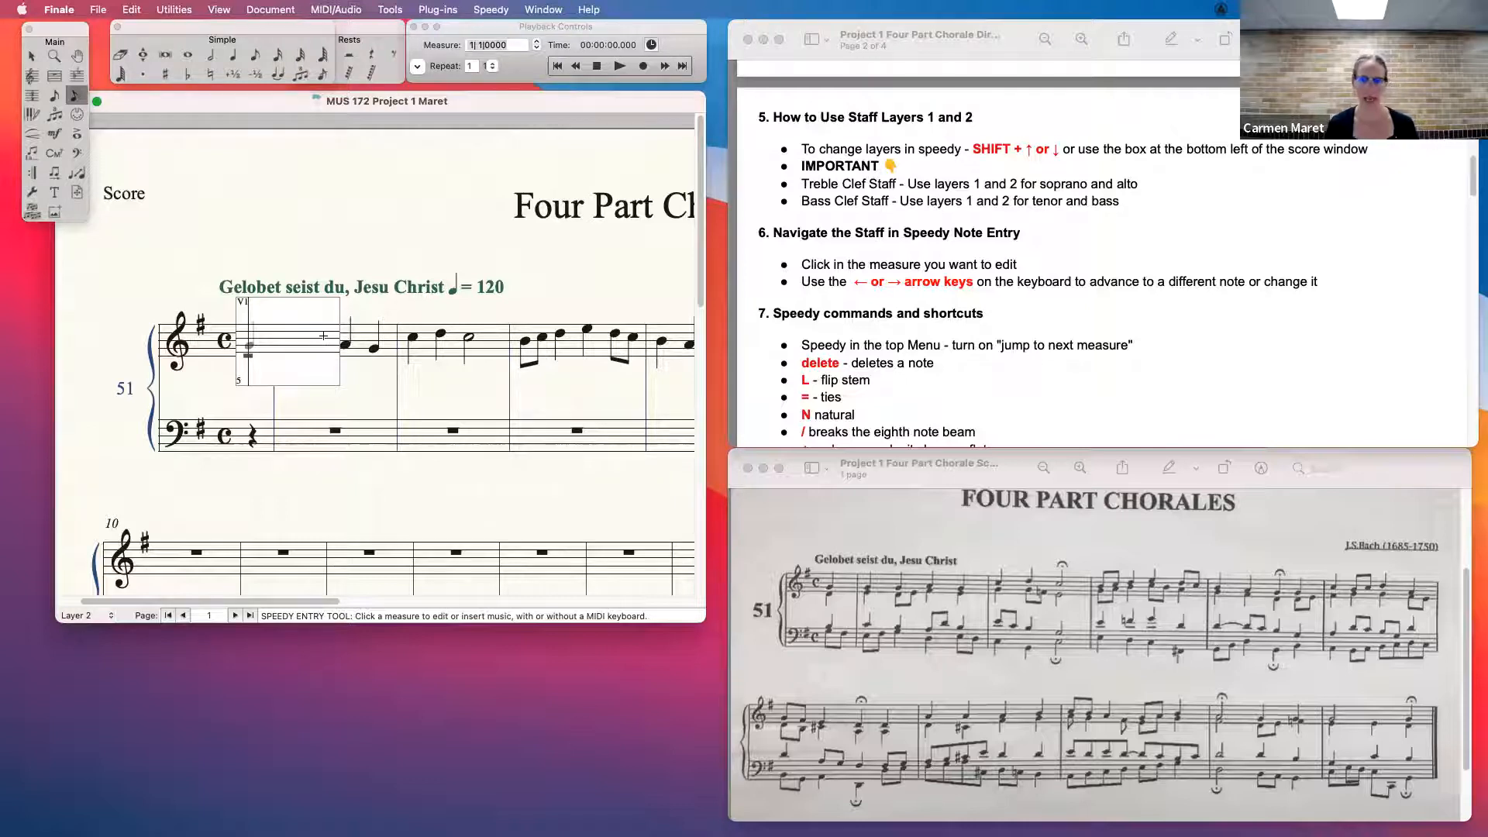
key("5")
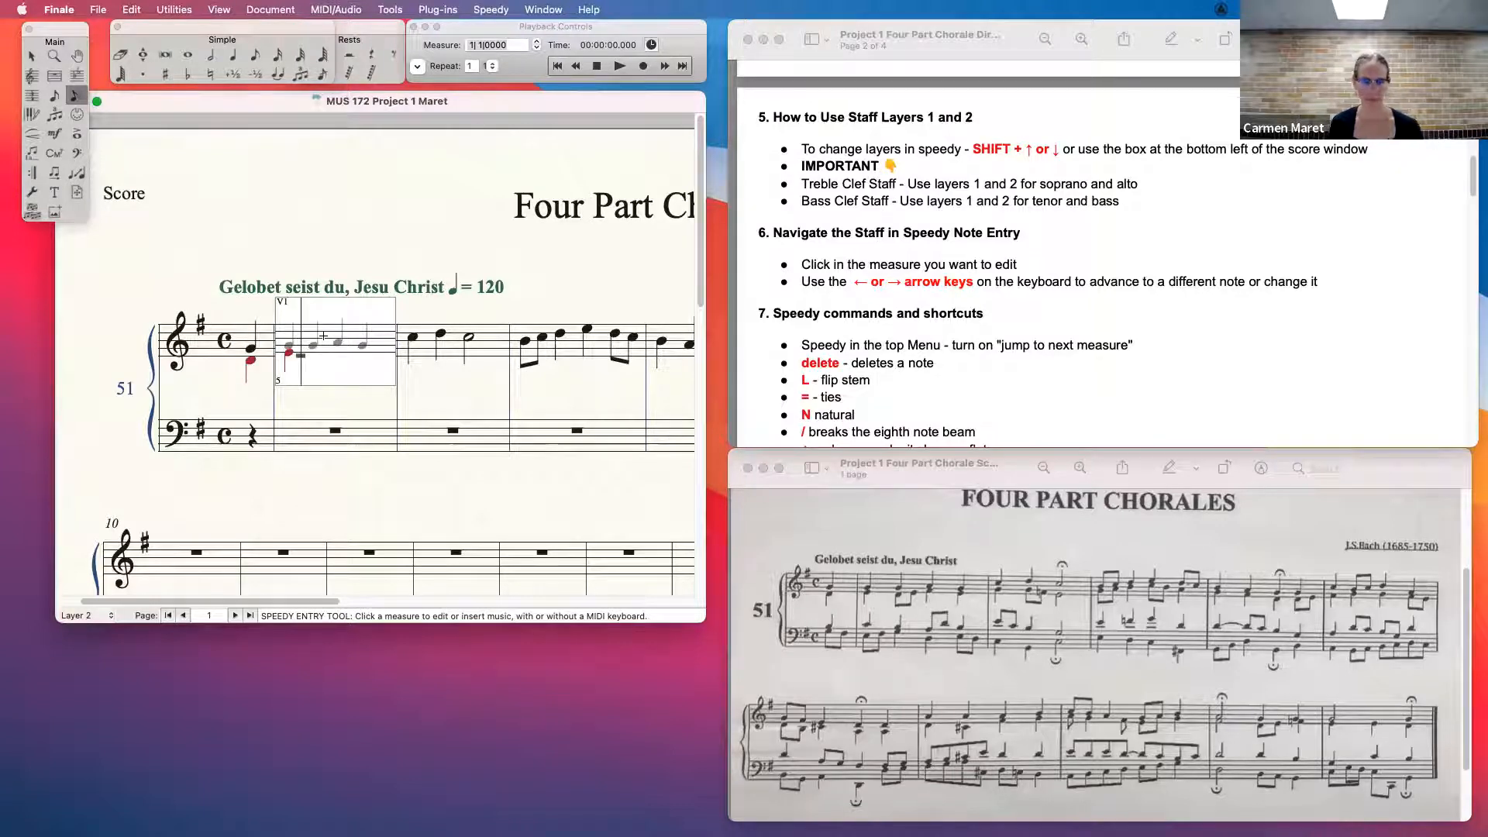
- Enter the alto's eighths and quarters through the first two full treble measures in layer 2, finishing with a half note, and leave the frame
key("4")
key("4")
key("5")
key("5")
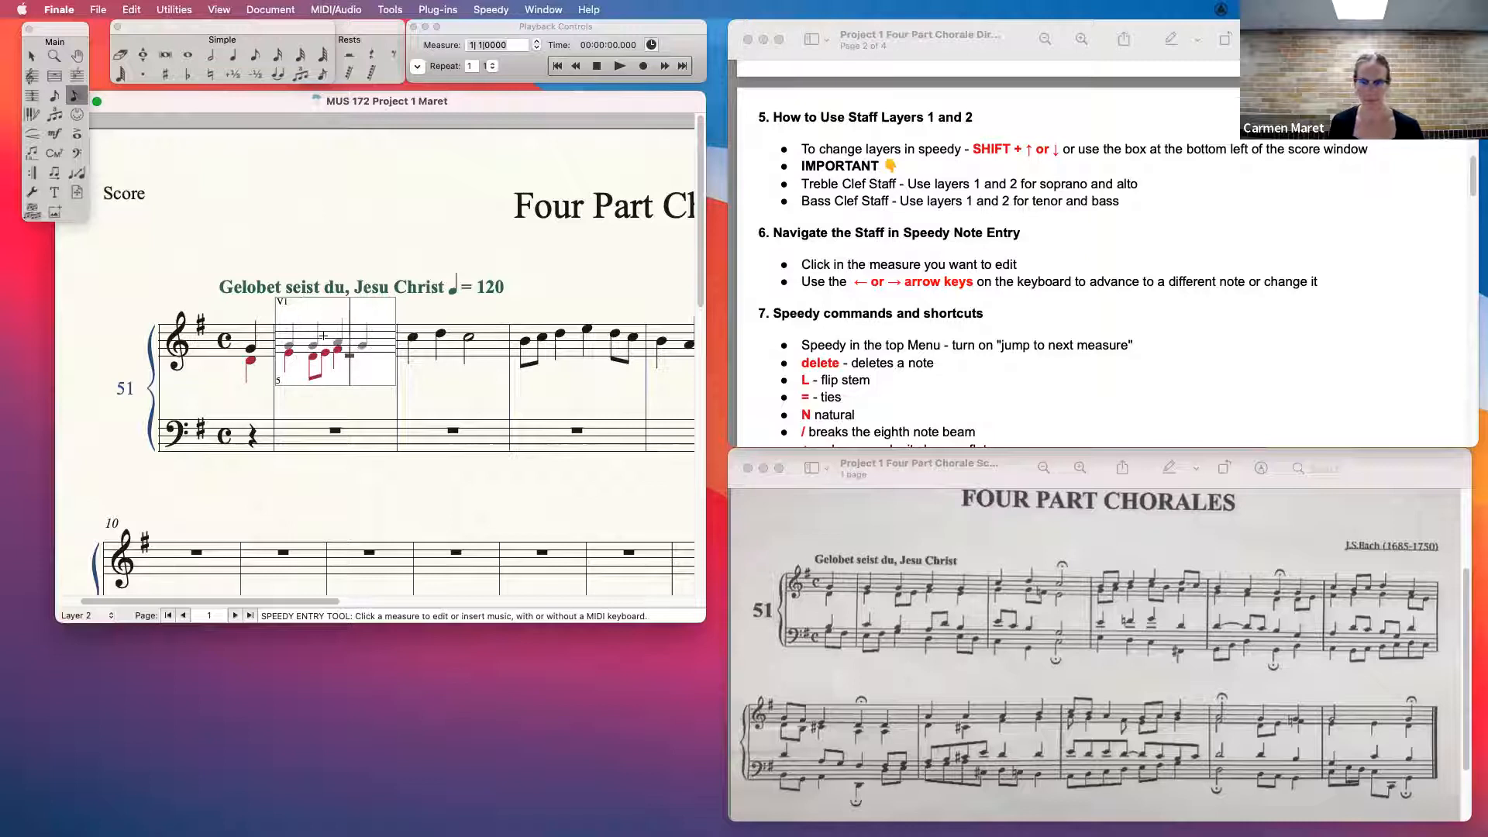
key("5")
key("4")
key("4")
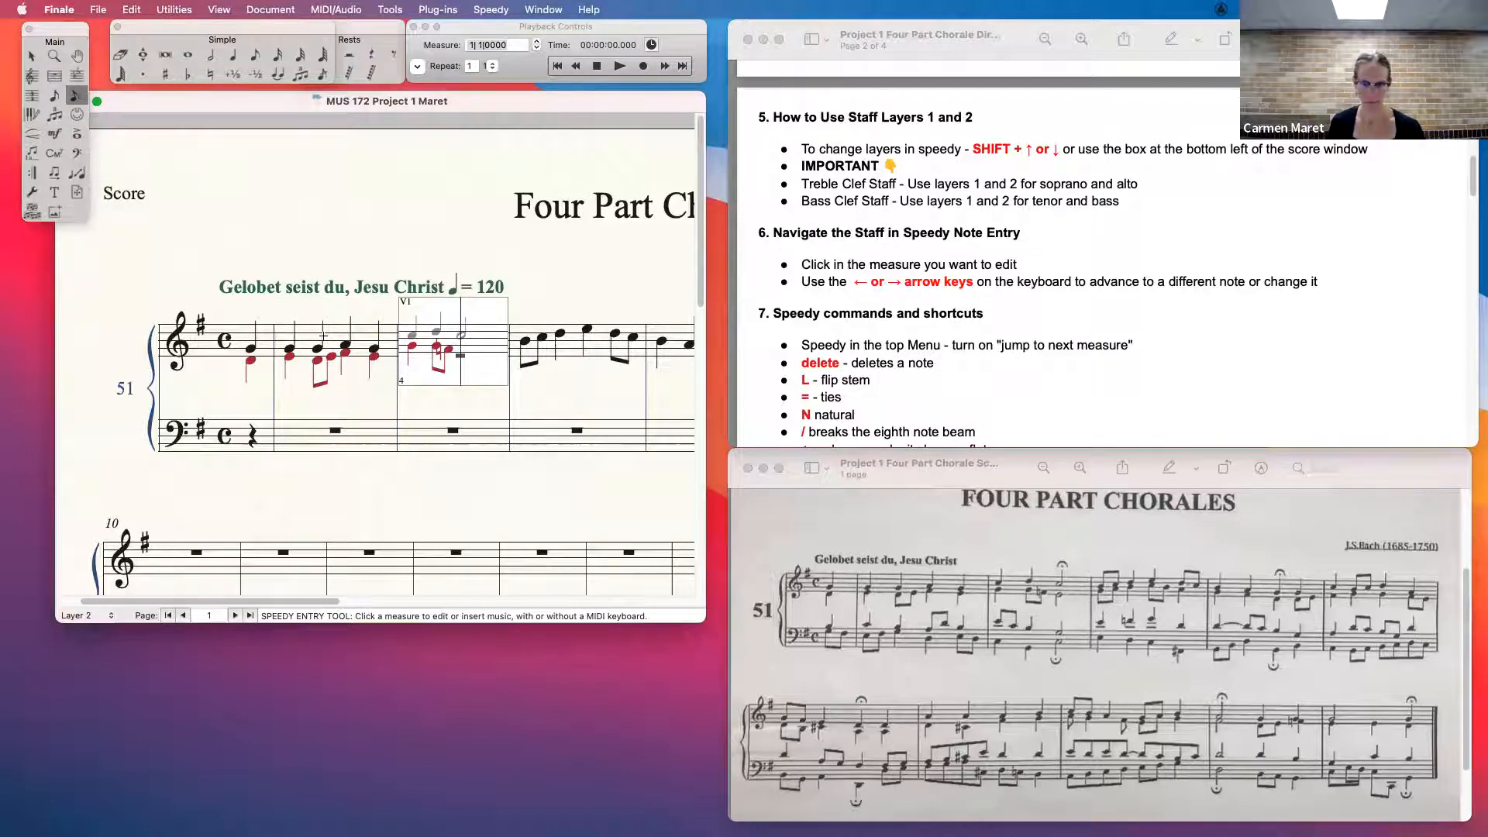
key("6")
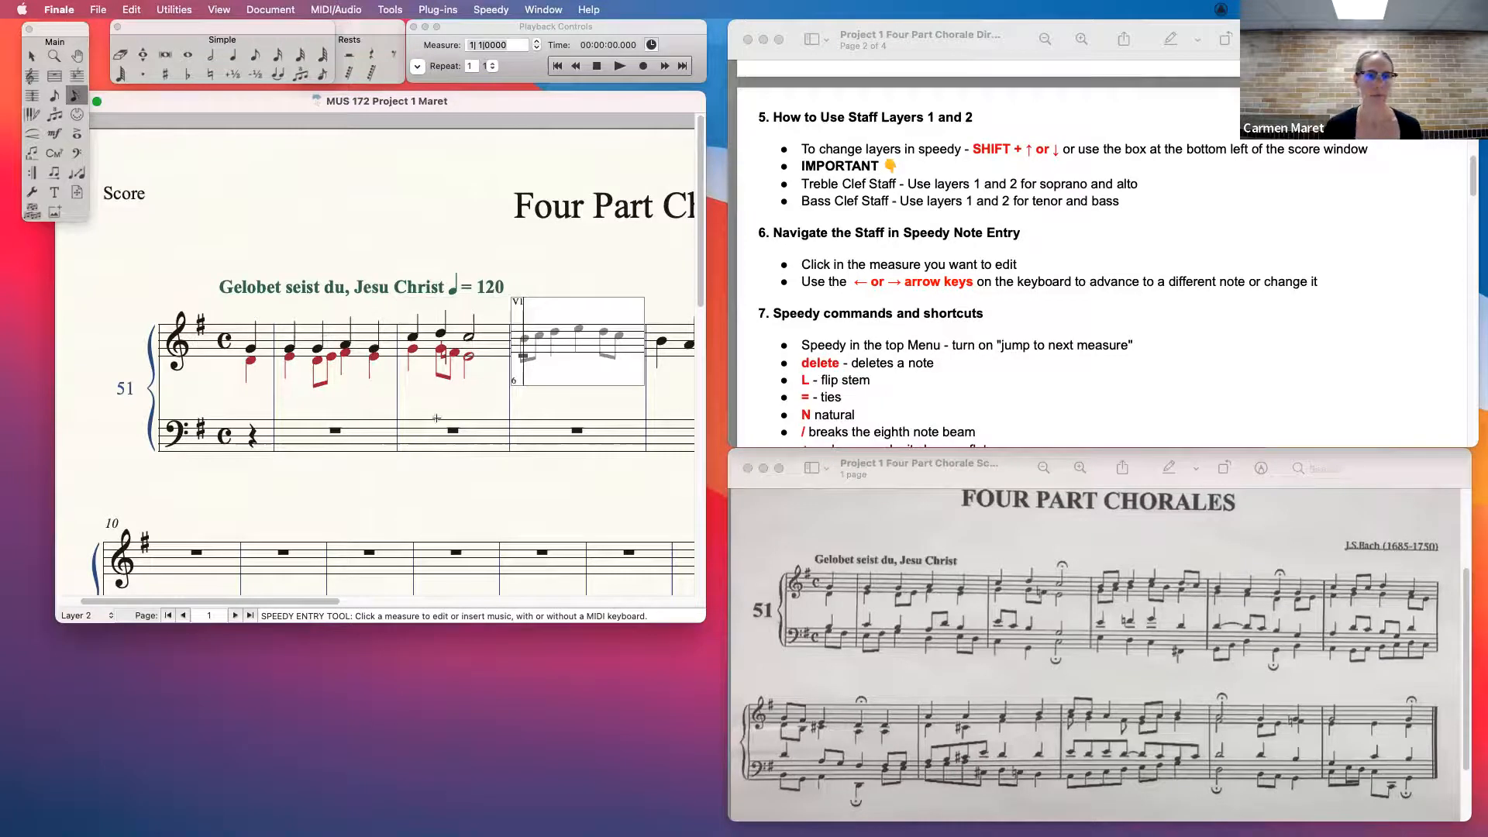
left_click(551, 471)
- Reopen the treble pickup measure, toggle it between layers 1 and 2, ending on layer 2, and extend the score window downward
left_click(247, 332)
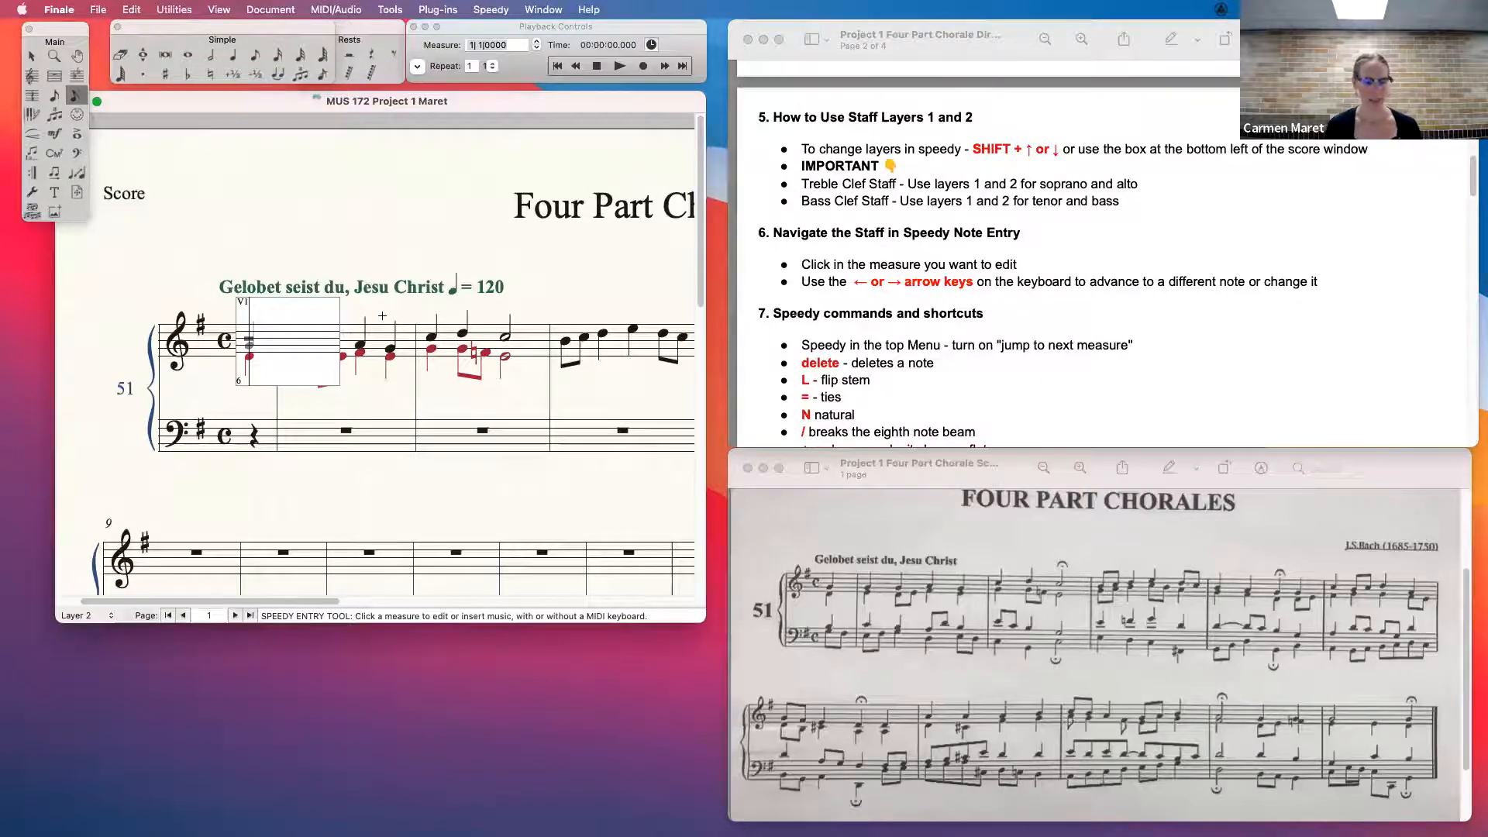
key("shift+Down")
key("shift+Up")
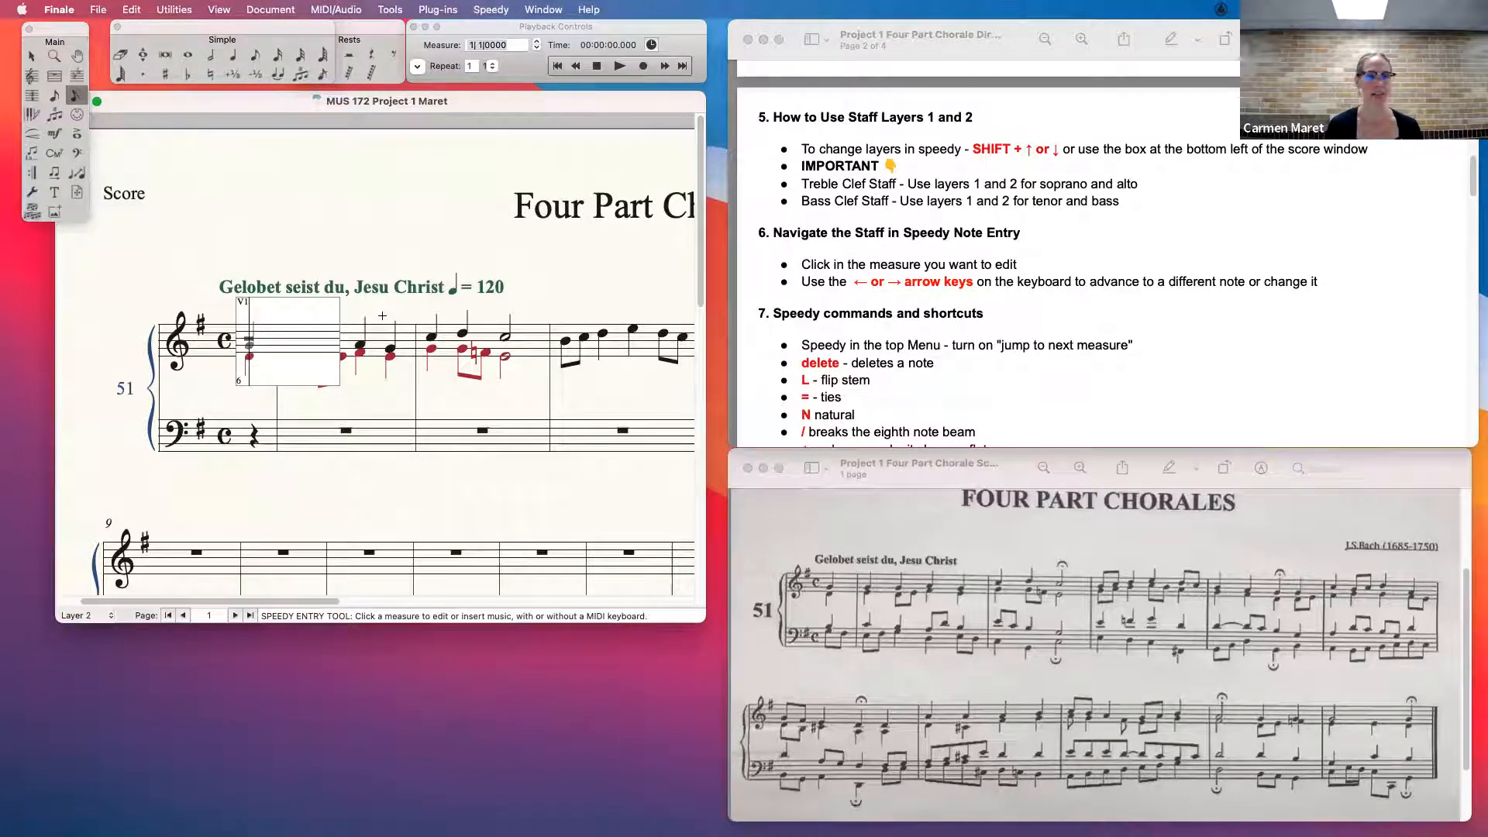
key("shift+Down")
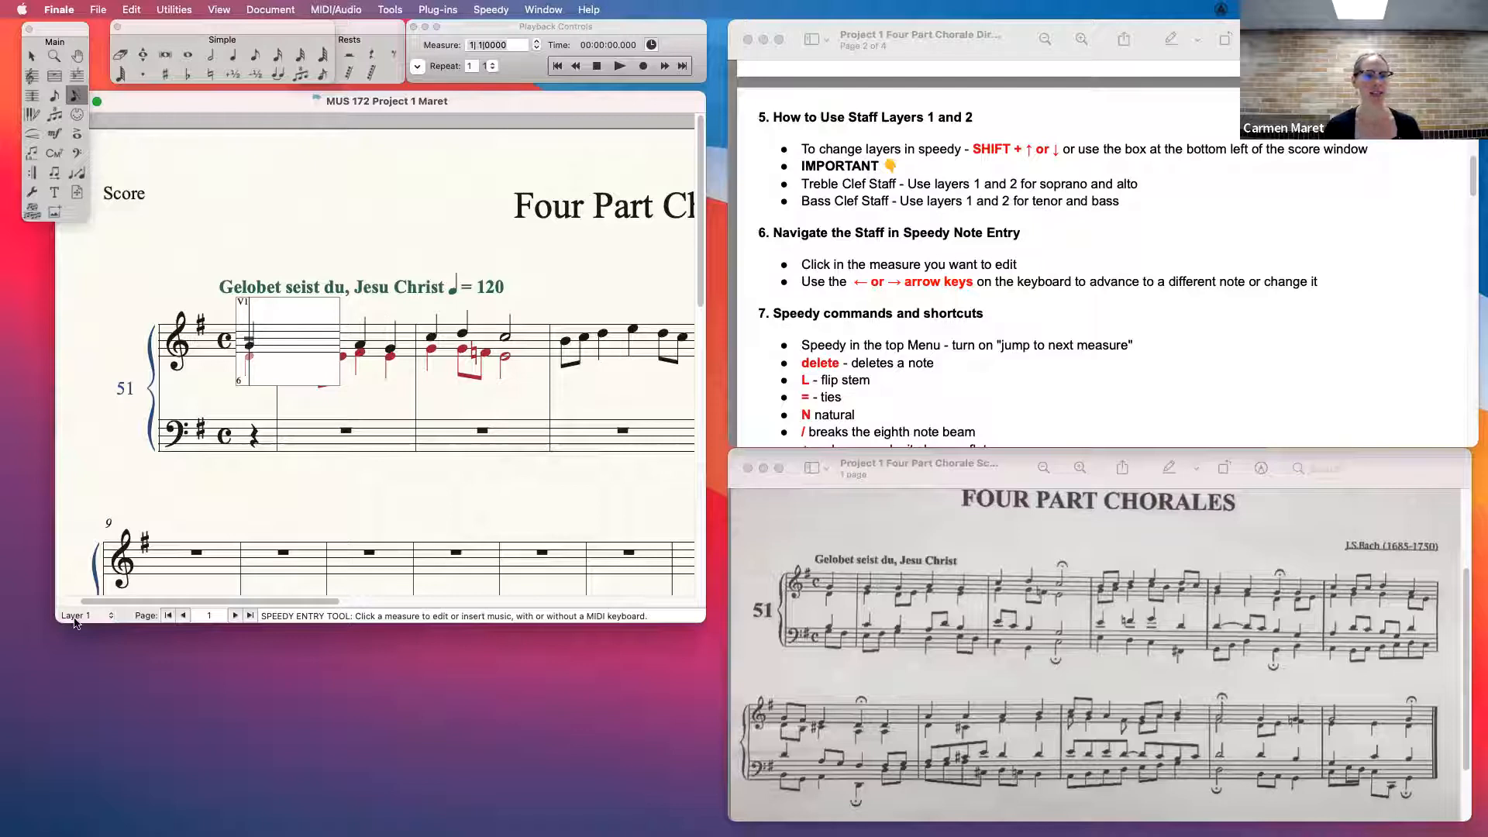
left_click_drag(58, 622, 61, 645)
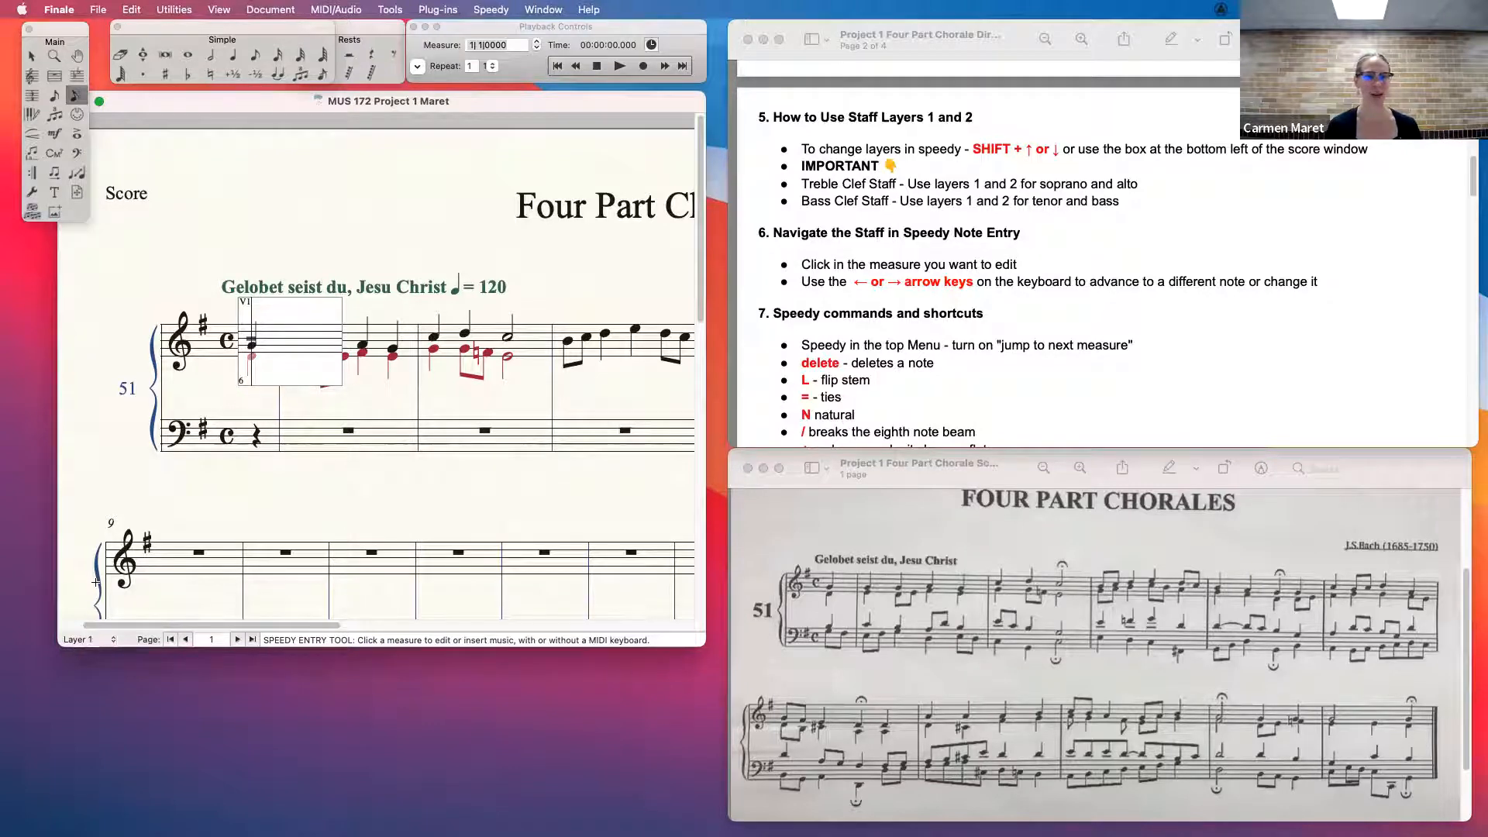
key("shift+Up")
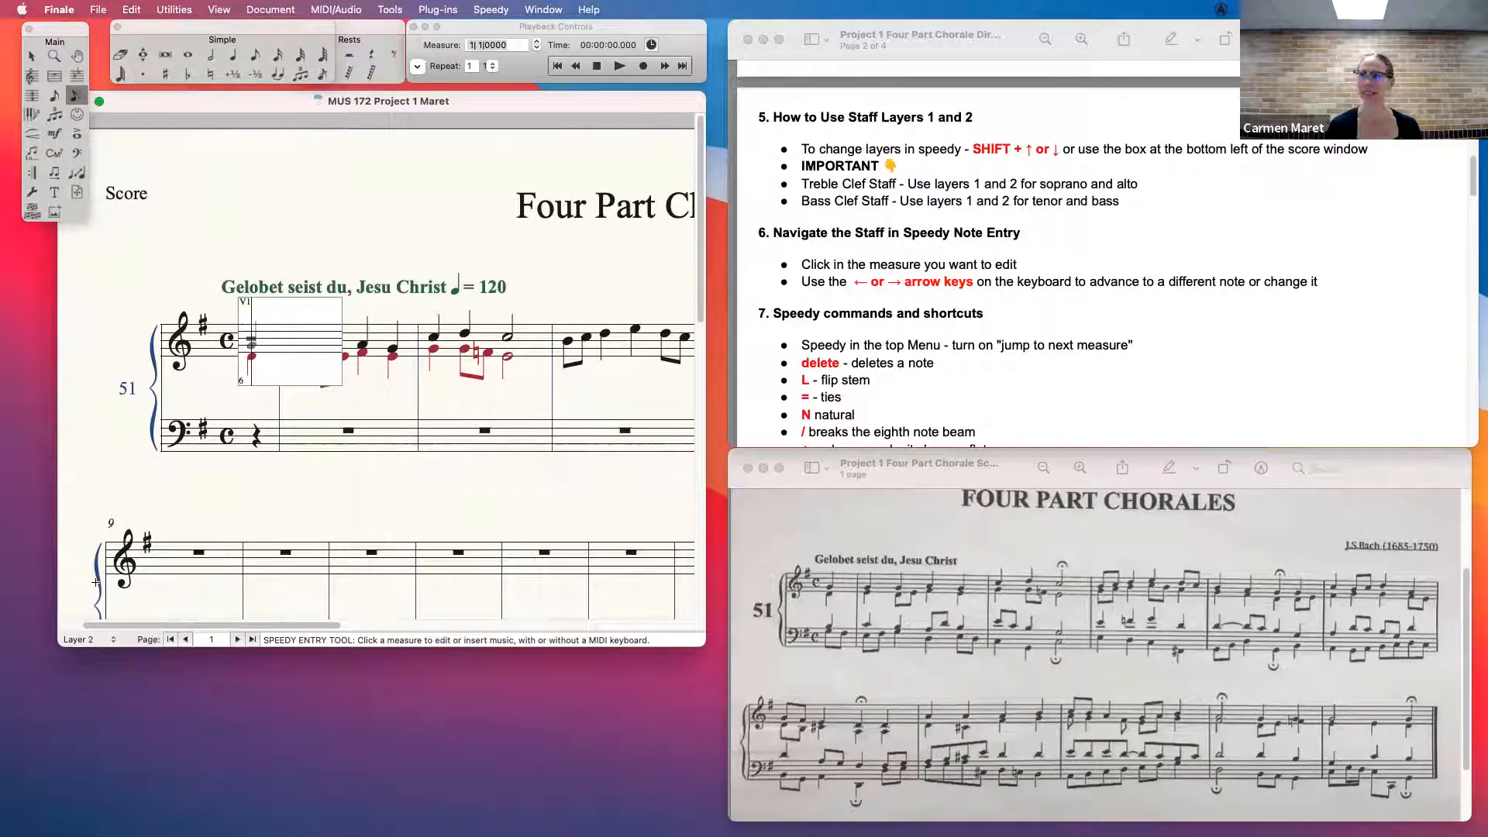
key("shift+Down")
key("shift+Up")
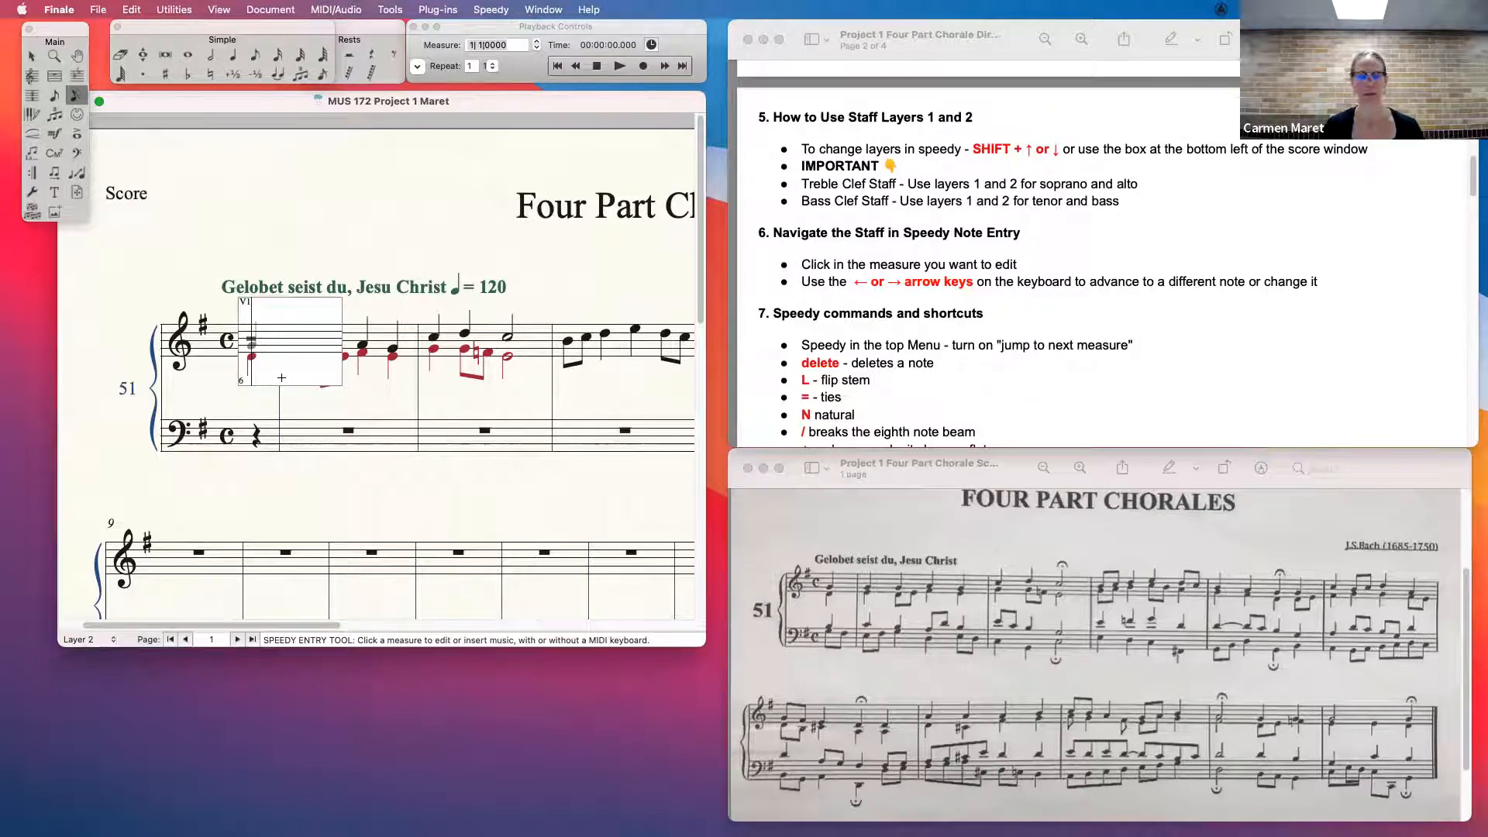
- Check the Speedy Entry options for MIDI input and locate the MIDI Device Setup command
left_click(487, 8)
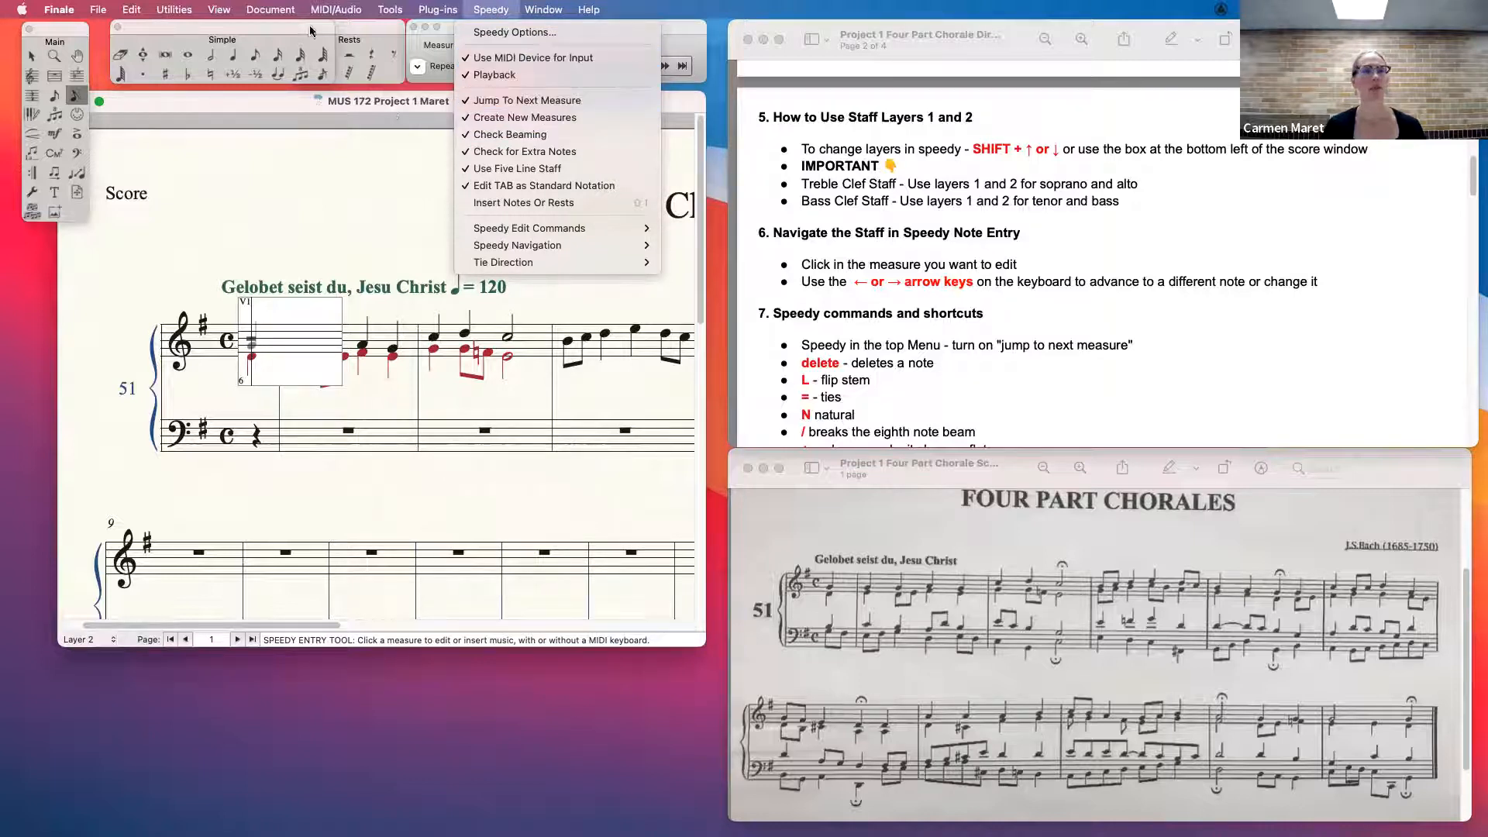
mouse_move(331, 8)
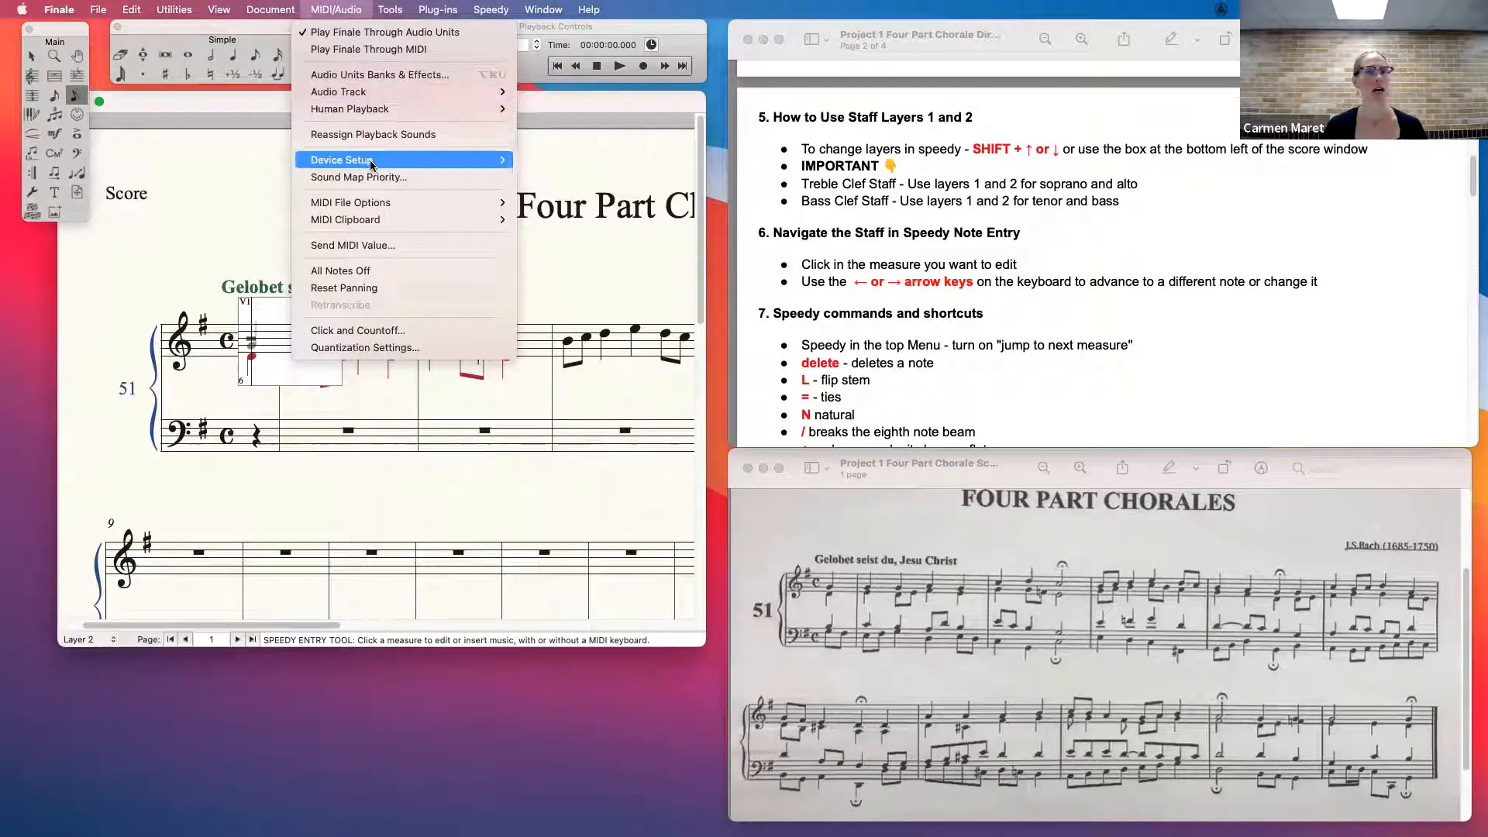
mouse_move(371, 162)
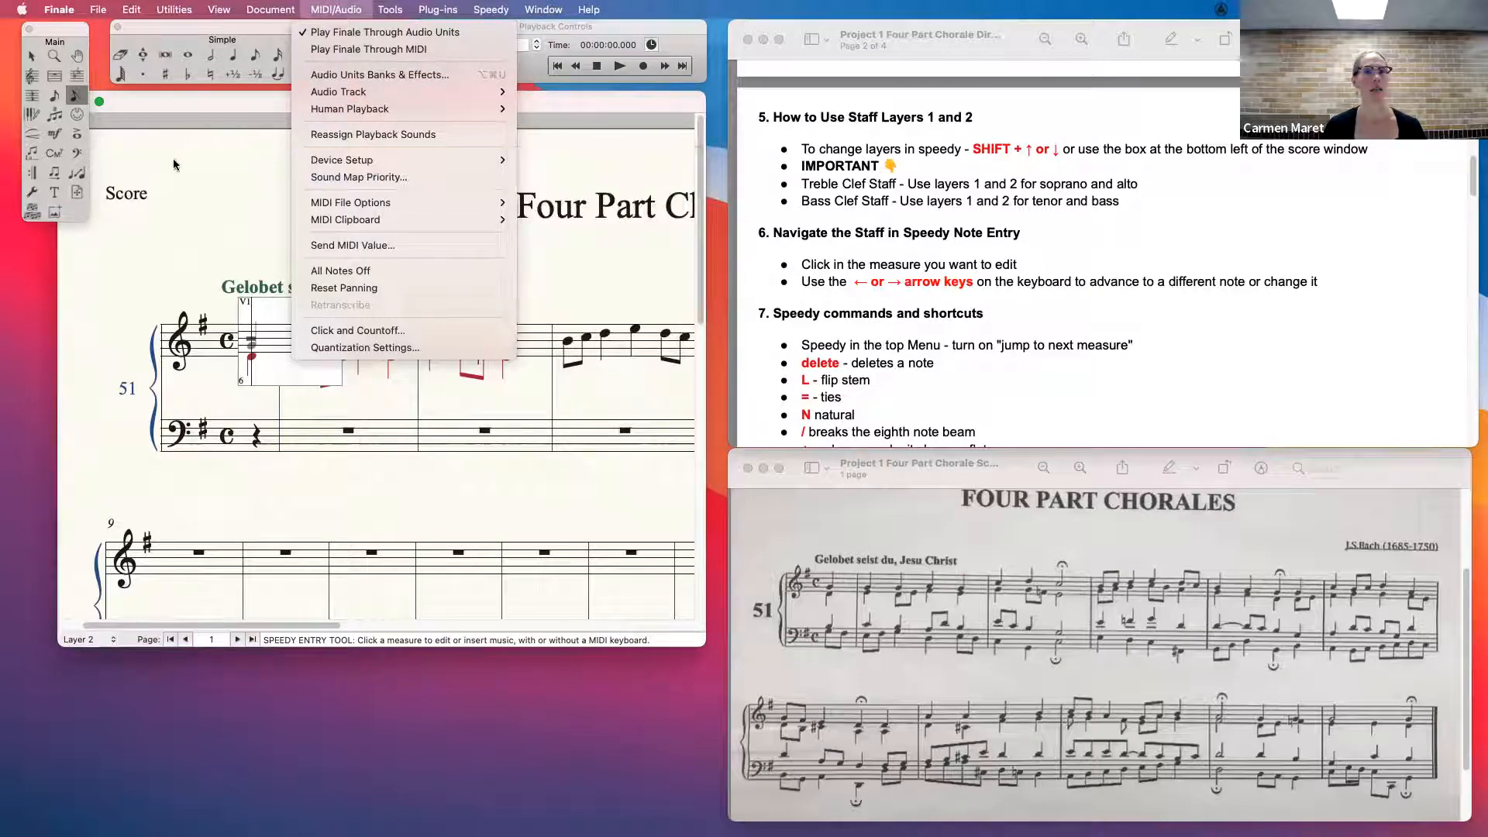
- Dismiss the open menu, switch the treble entry frame to layer 1 and advance through the soprano to the second full measure
left_click(189, 105)
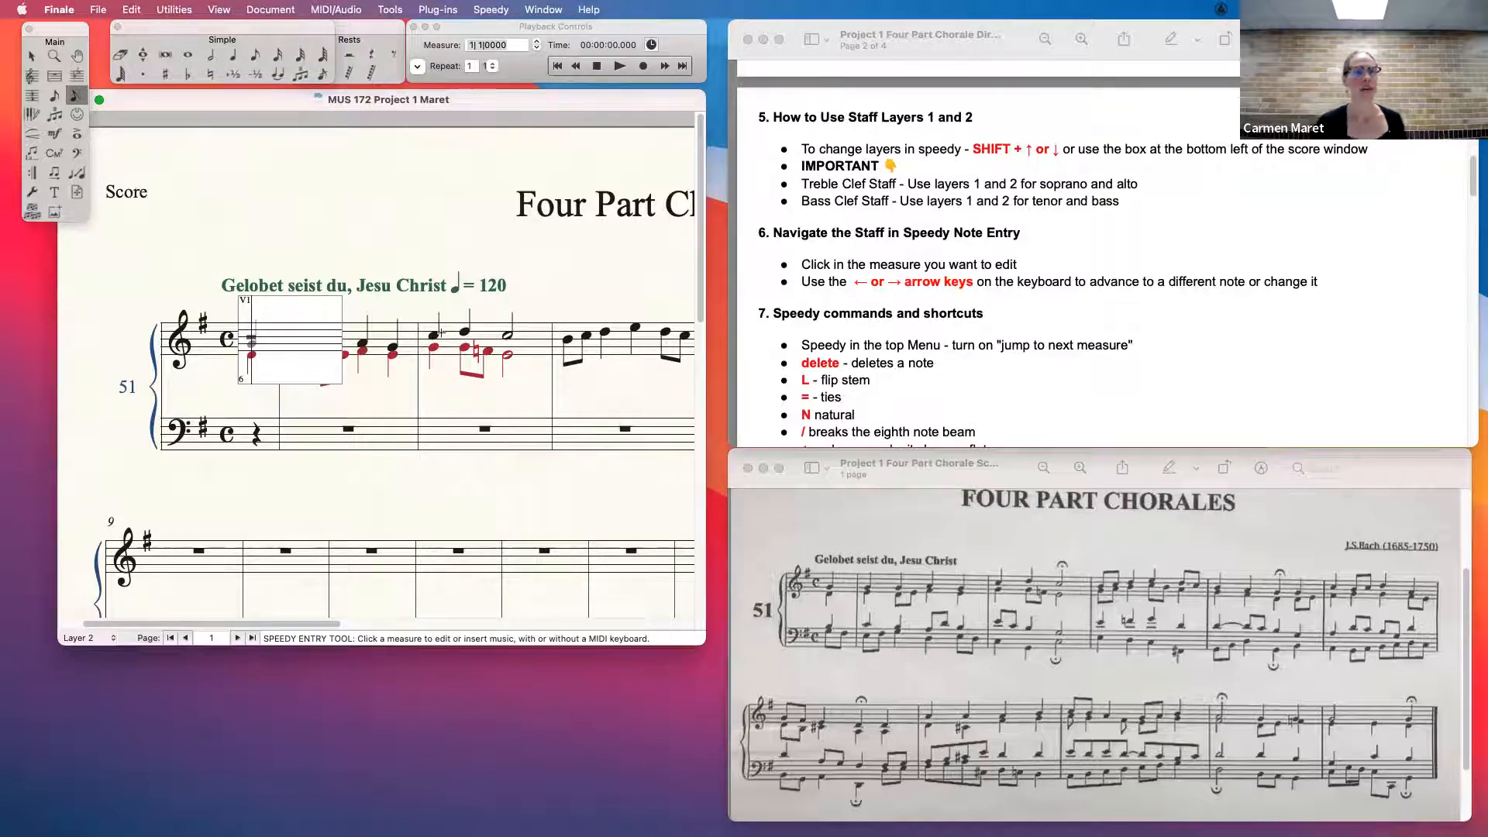
key("Right")
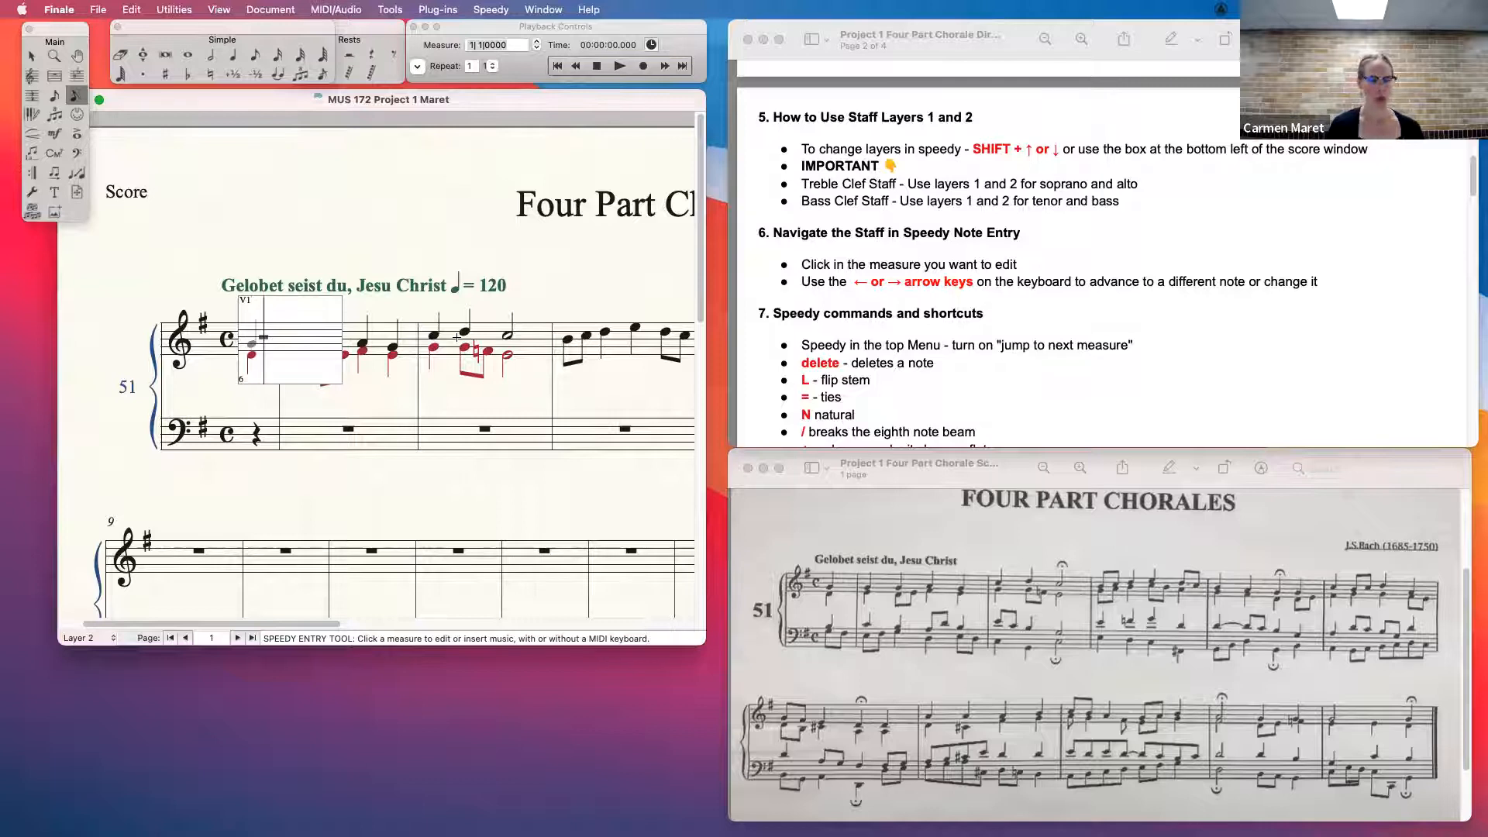
key("shift+Up")
key("Right")
key("Right")
key("Right")
key("Right")
key("Right")
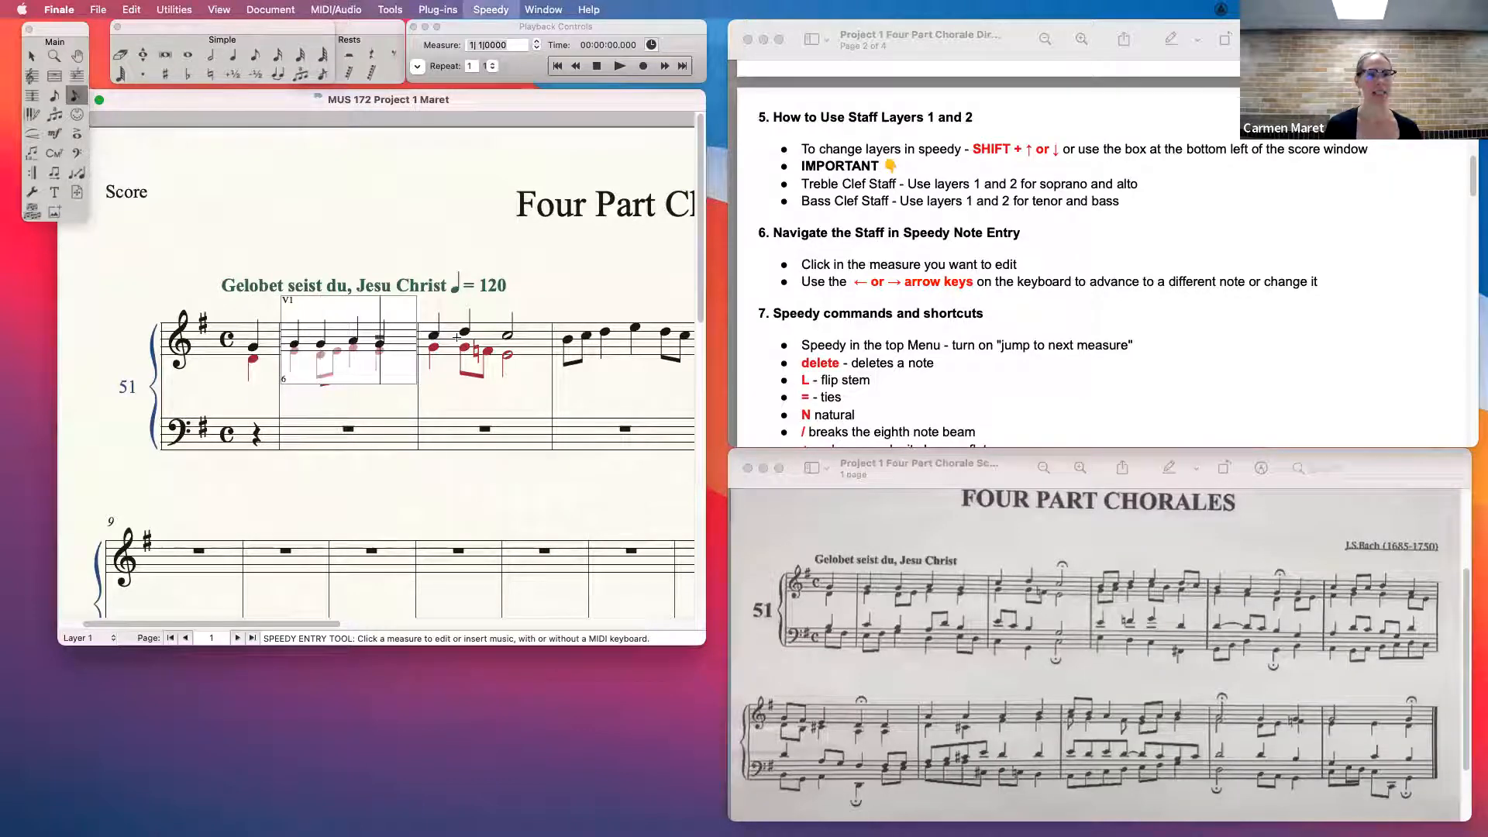
key("Right")
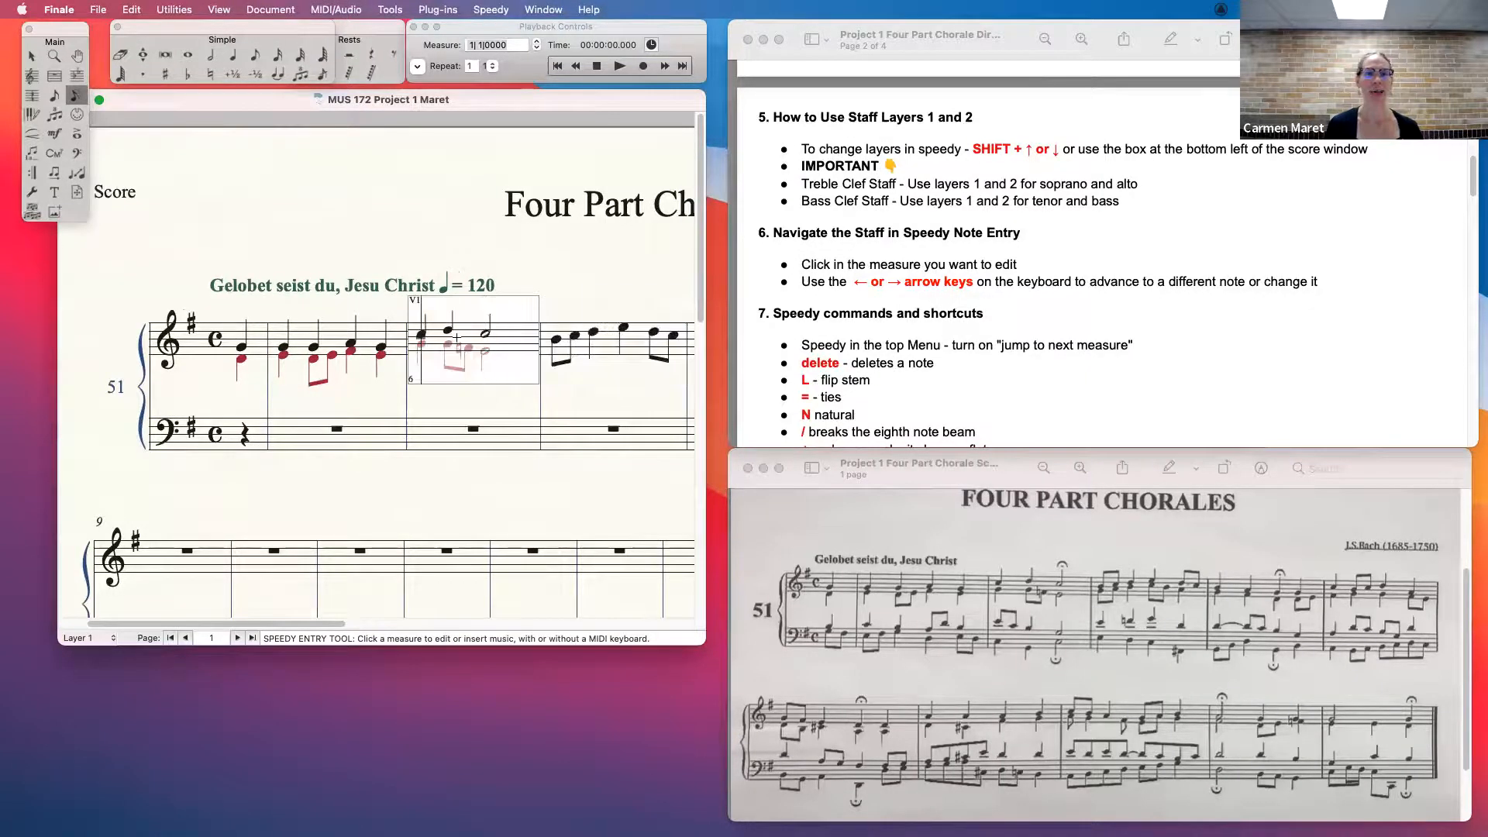
- Step back and forth through the soprano notes of the second full measure, ending after the last note of the first full measure
key("Right")
key("Right")
key("Right")
key("Right")
key("Right")
key("Right")
key("Right")
key("Right")
key("Left")
key("Left")
key("Left")
key("Left")
key("Left")
key("Left")
key("Left")
key("Left")
key("Left")
key("Right")
key("Right")
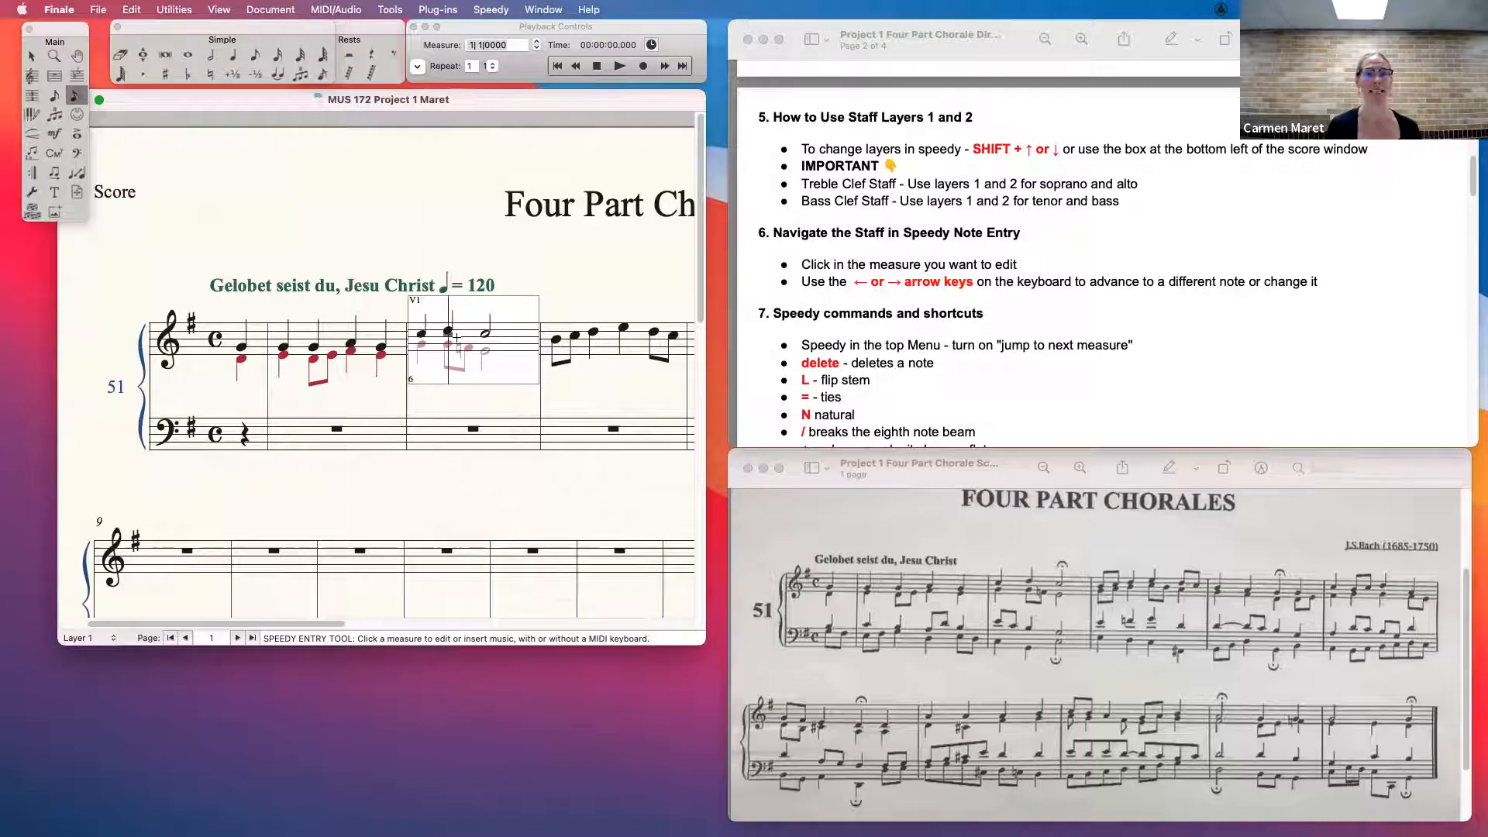
key("Left")
key("Left")
key("Left")
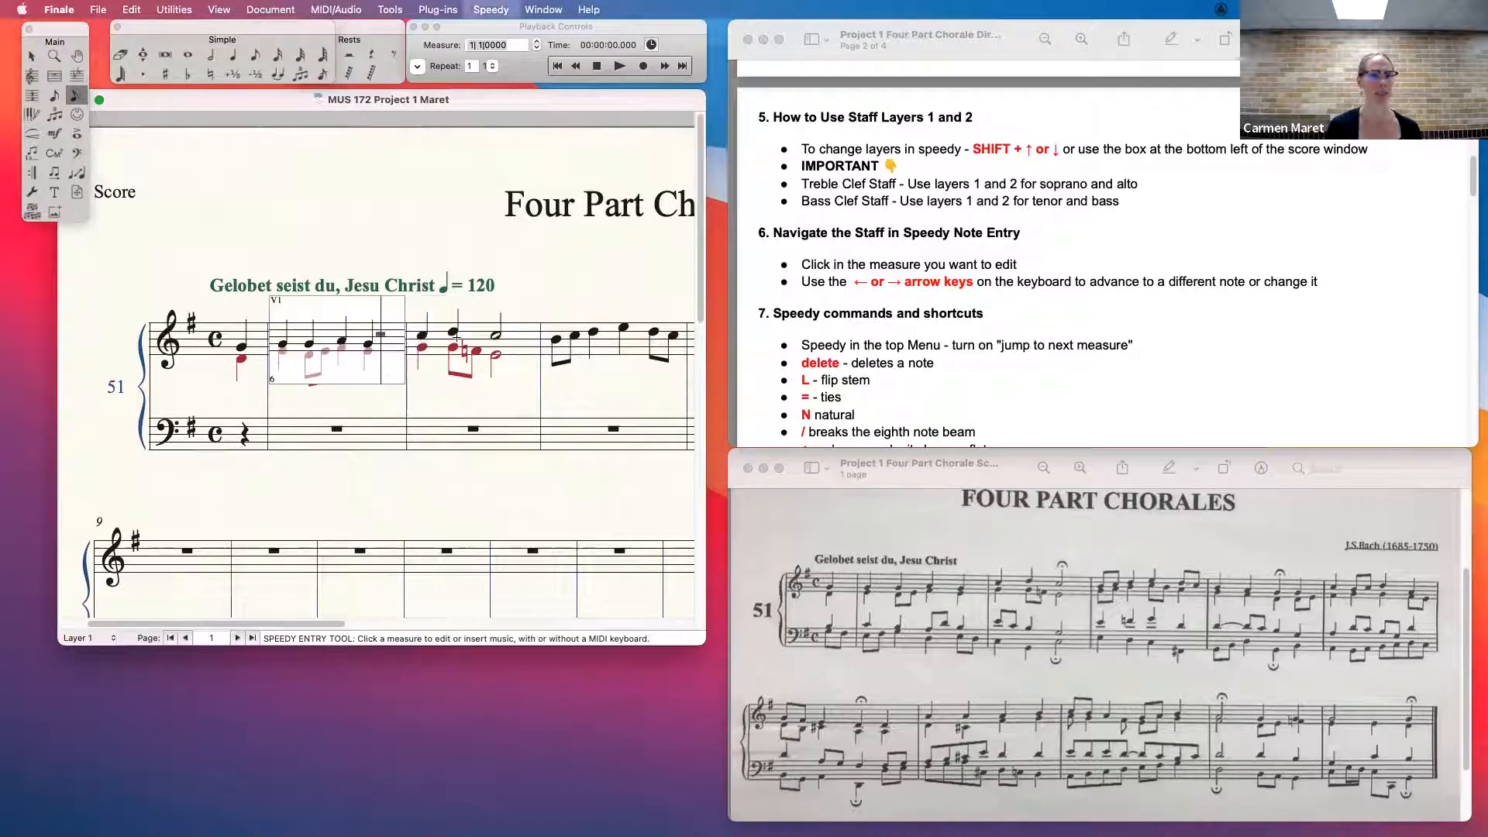
key("Right")
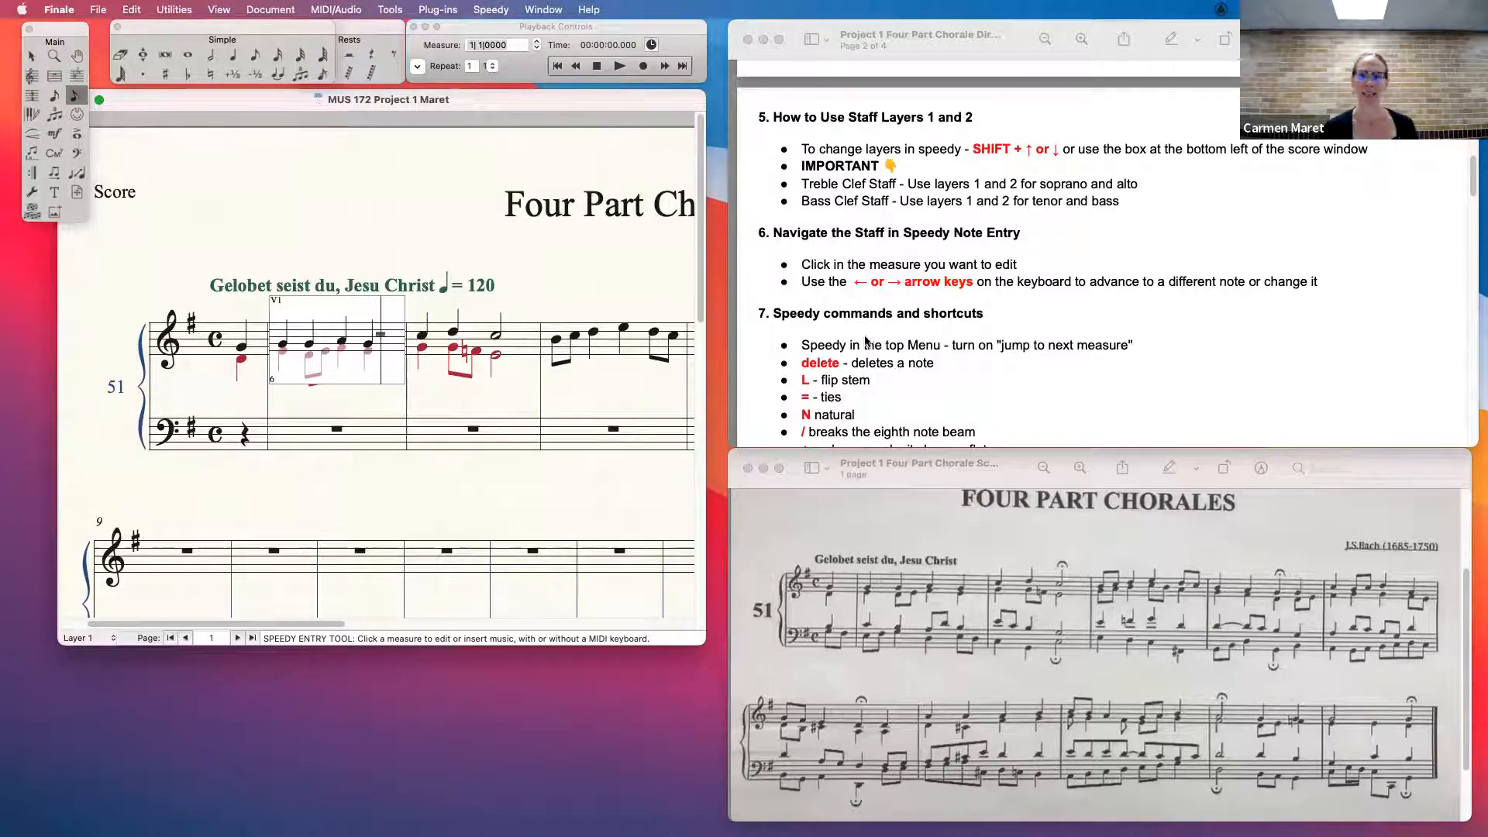
- Consult the Speedy commands list and delete the soprano's third-beat A in the first full treble measure
scroll(865, 341, "down", 5)
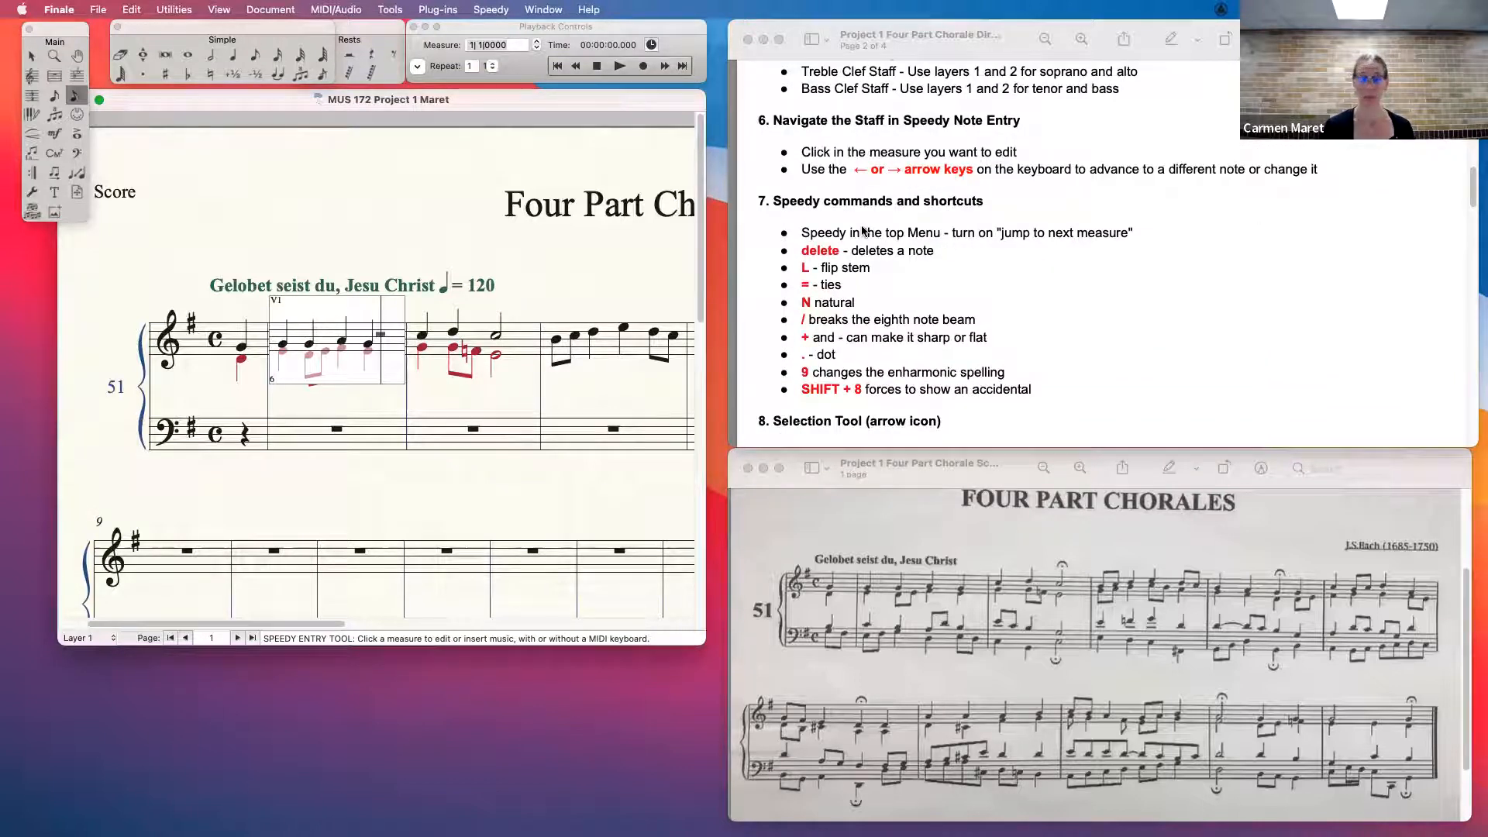
key("Right")
key("Left")
key("Left")
key("Left")
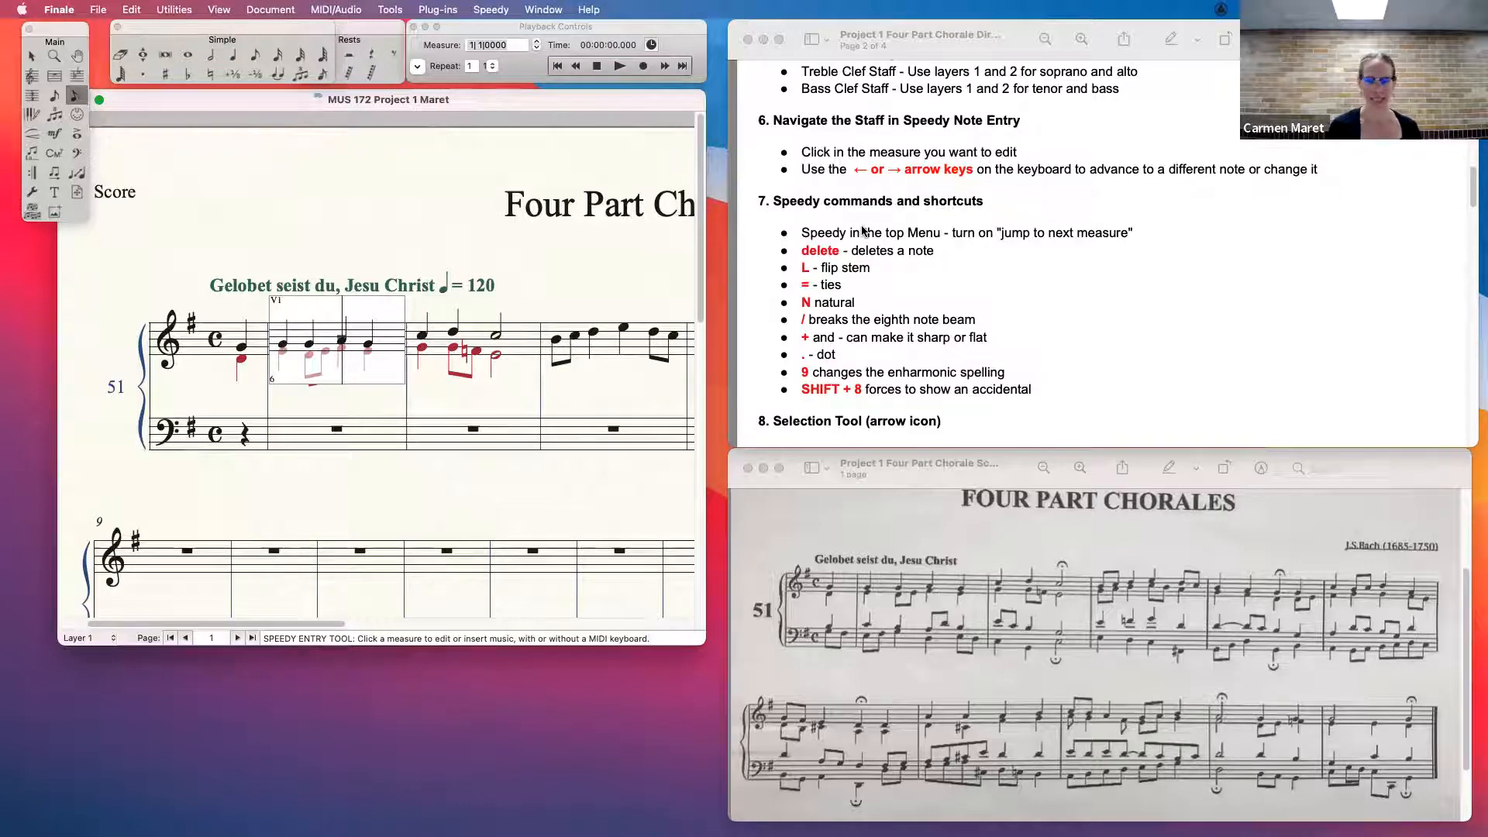
key("Delete")
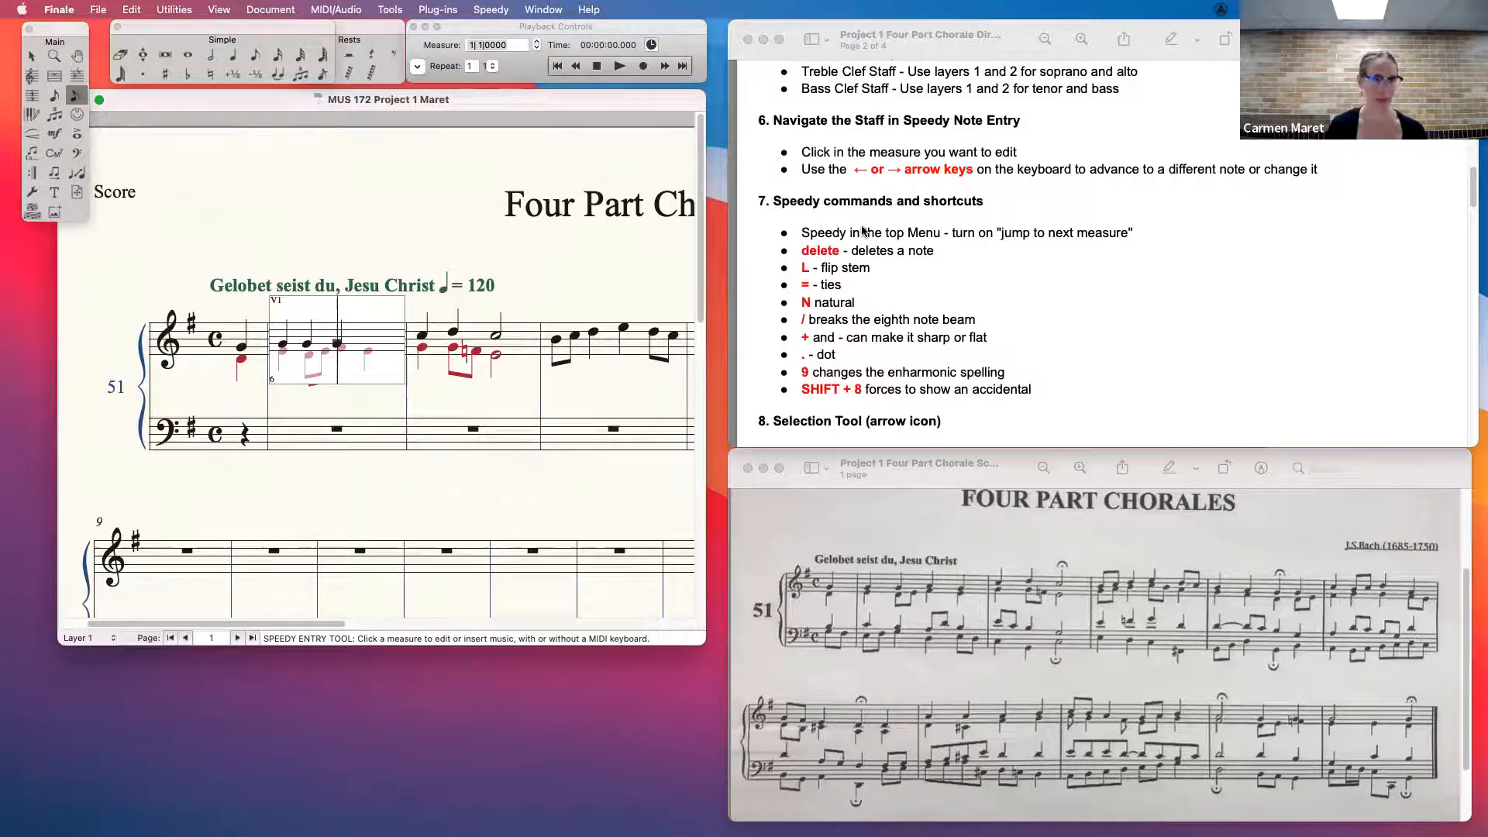
key("Right")
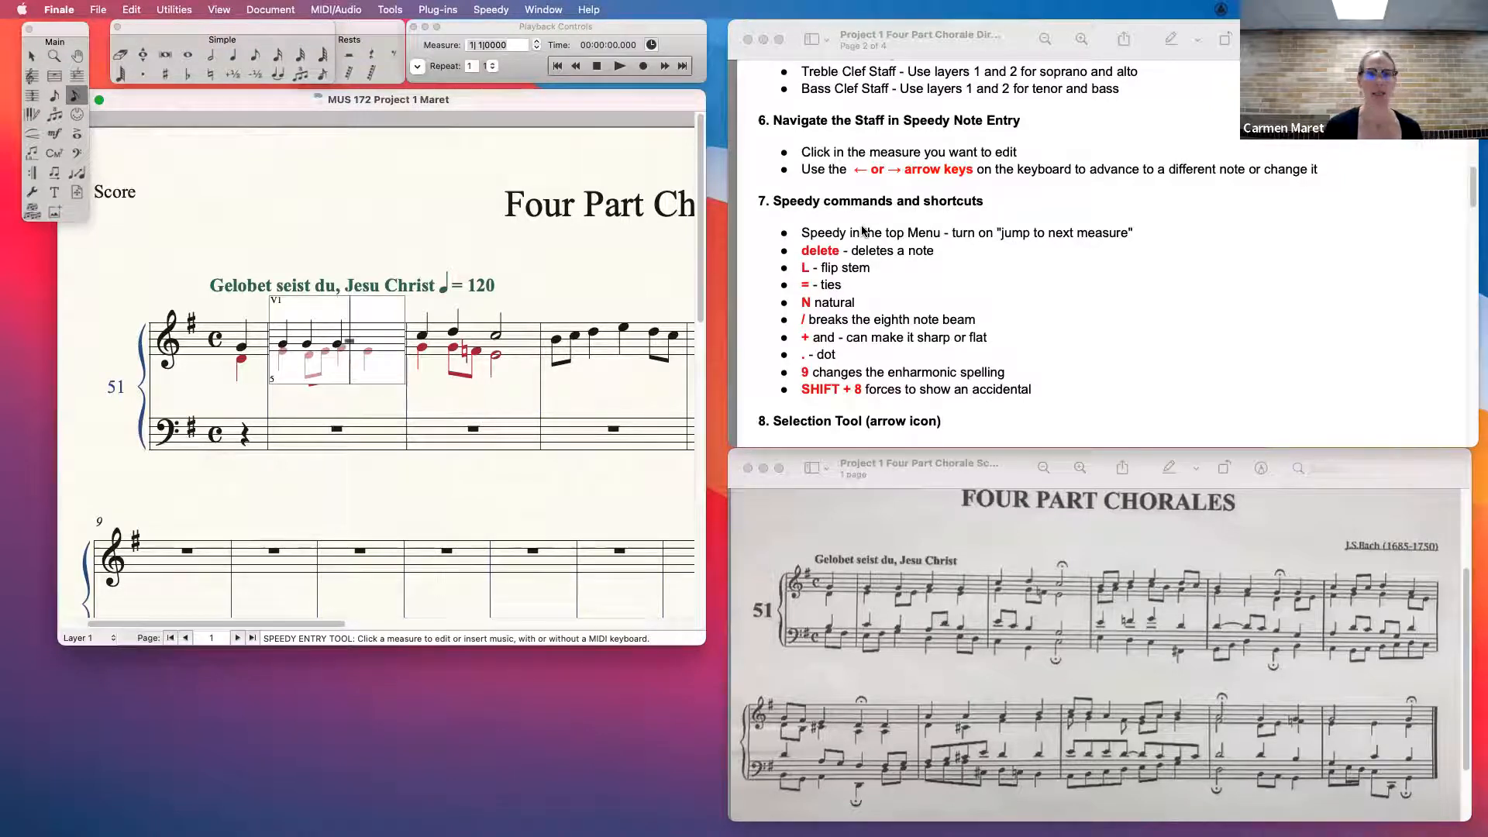
- Leave and reopen the first full treble measure, remove its third soprano note and re-enter quarter notes A and G
left_click(604, 404)
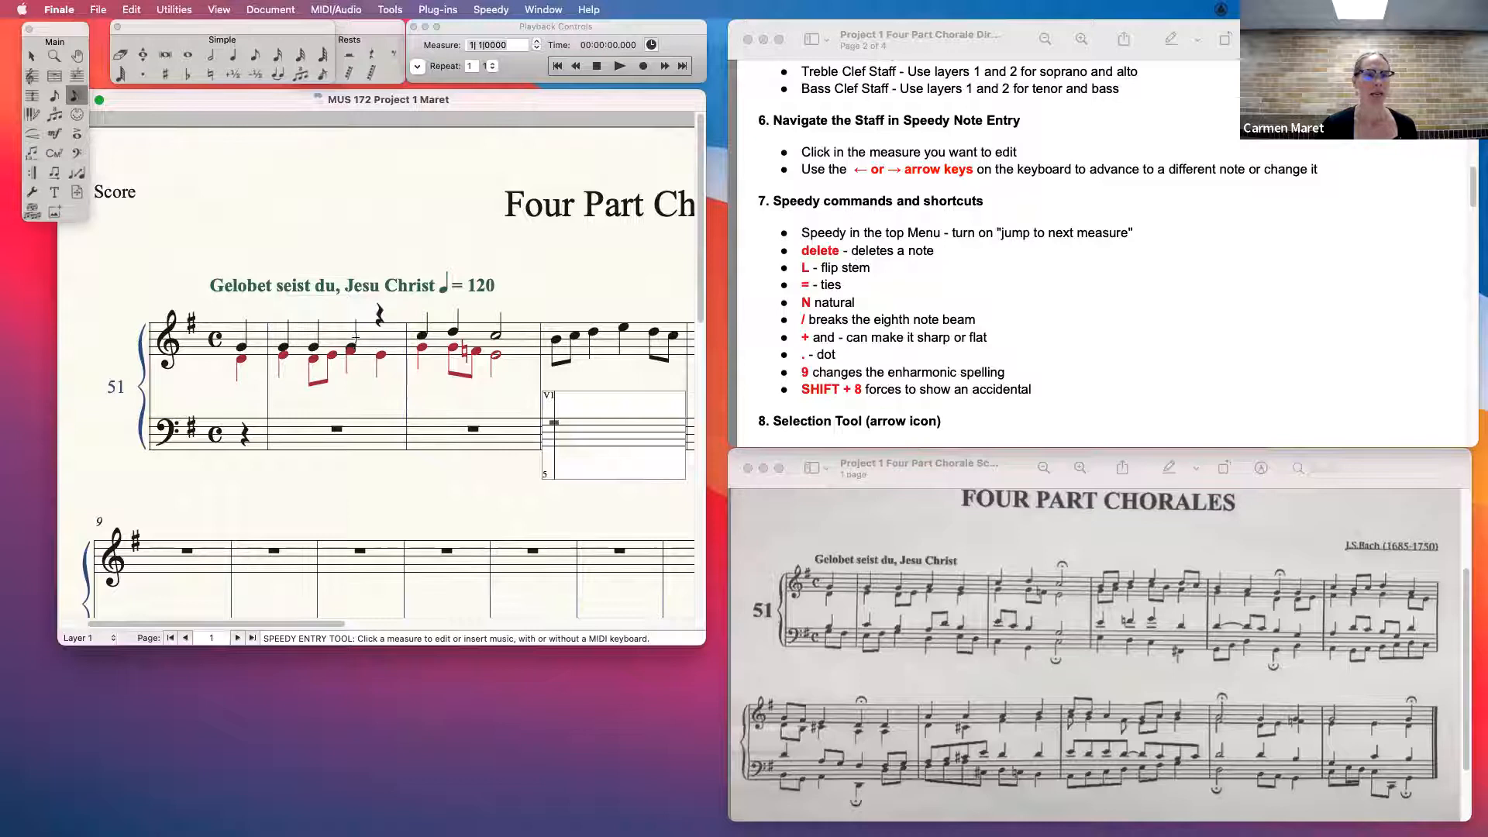
left_click(355, 338)
key("BackSpace")
key("BackSpace")
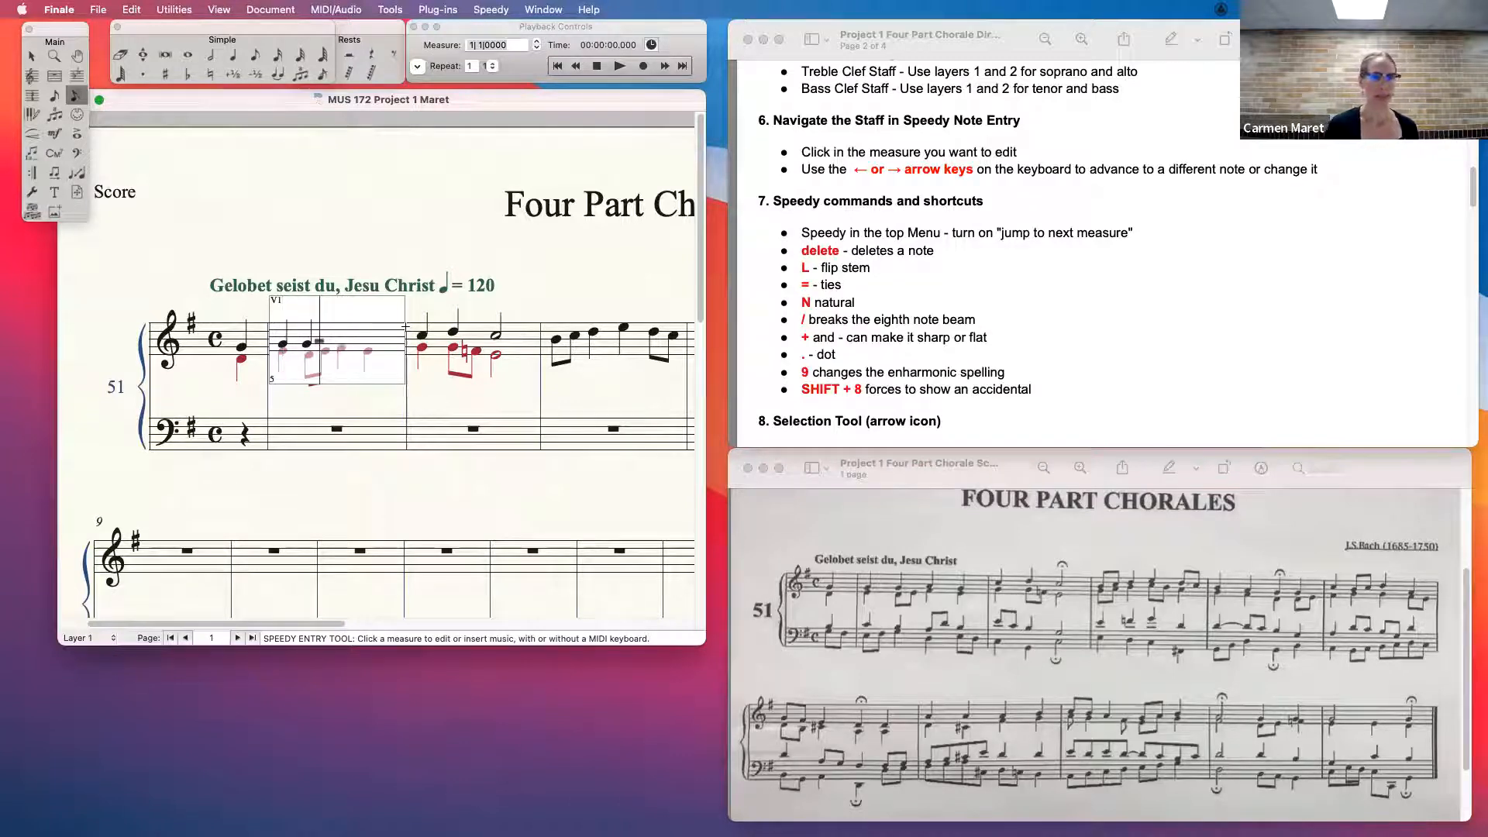
key("5")
key("5")
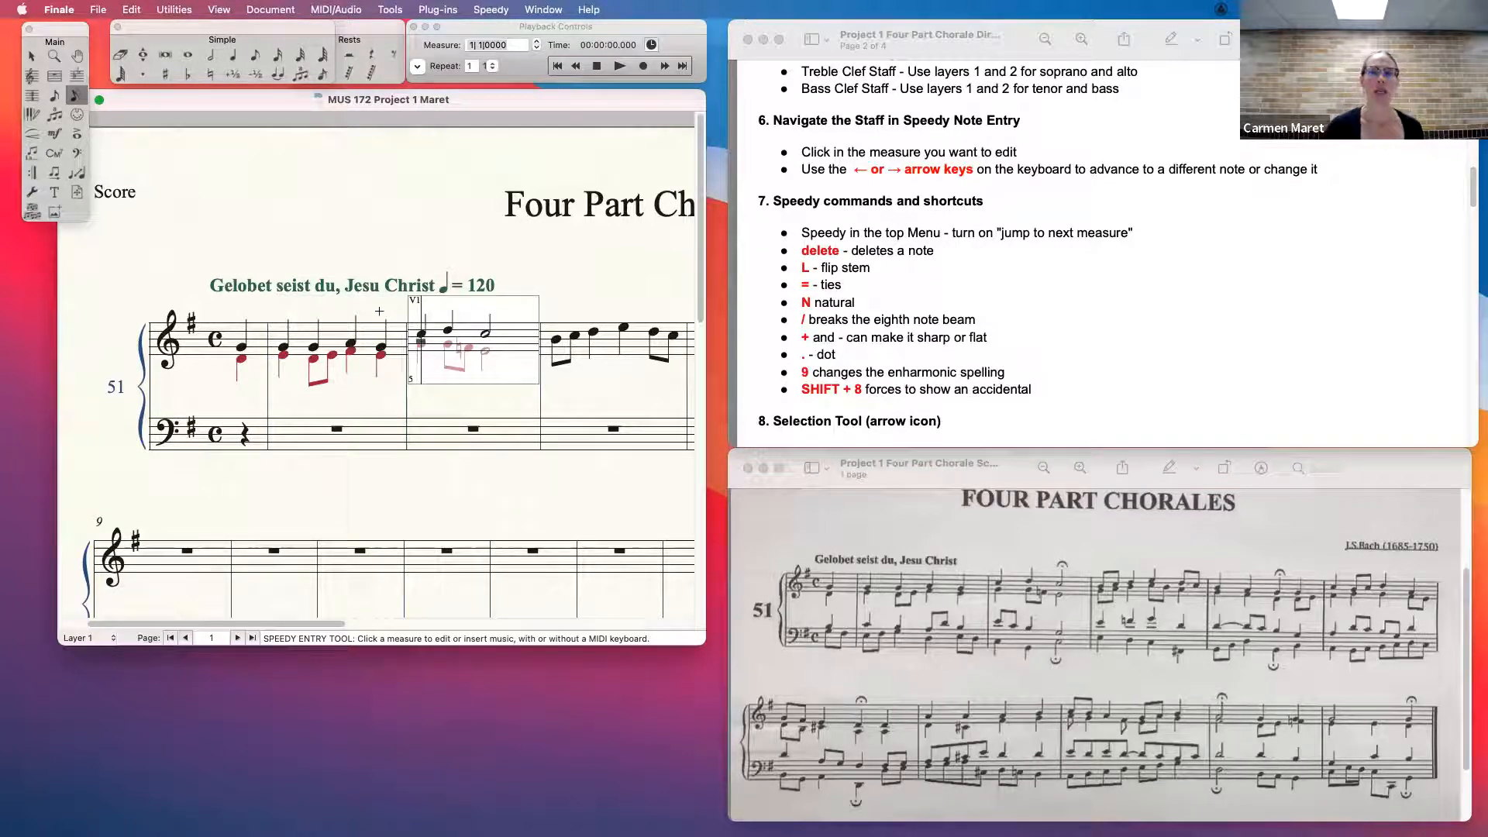
- Reopen the first full treble measure at its third beat and switch to layer 2 for the alto
left_click(353, 337)
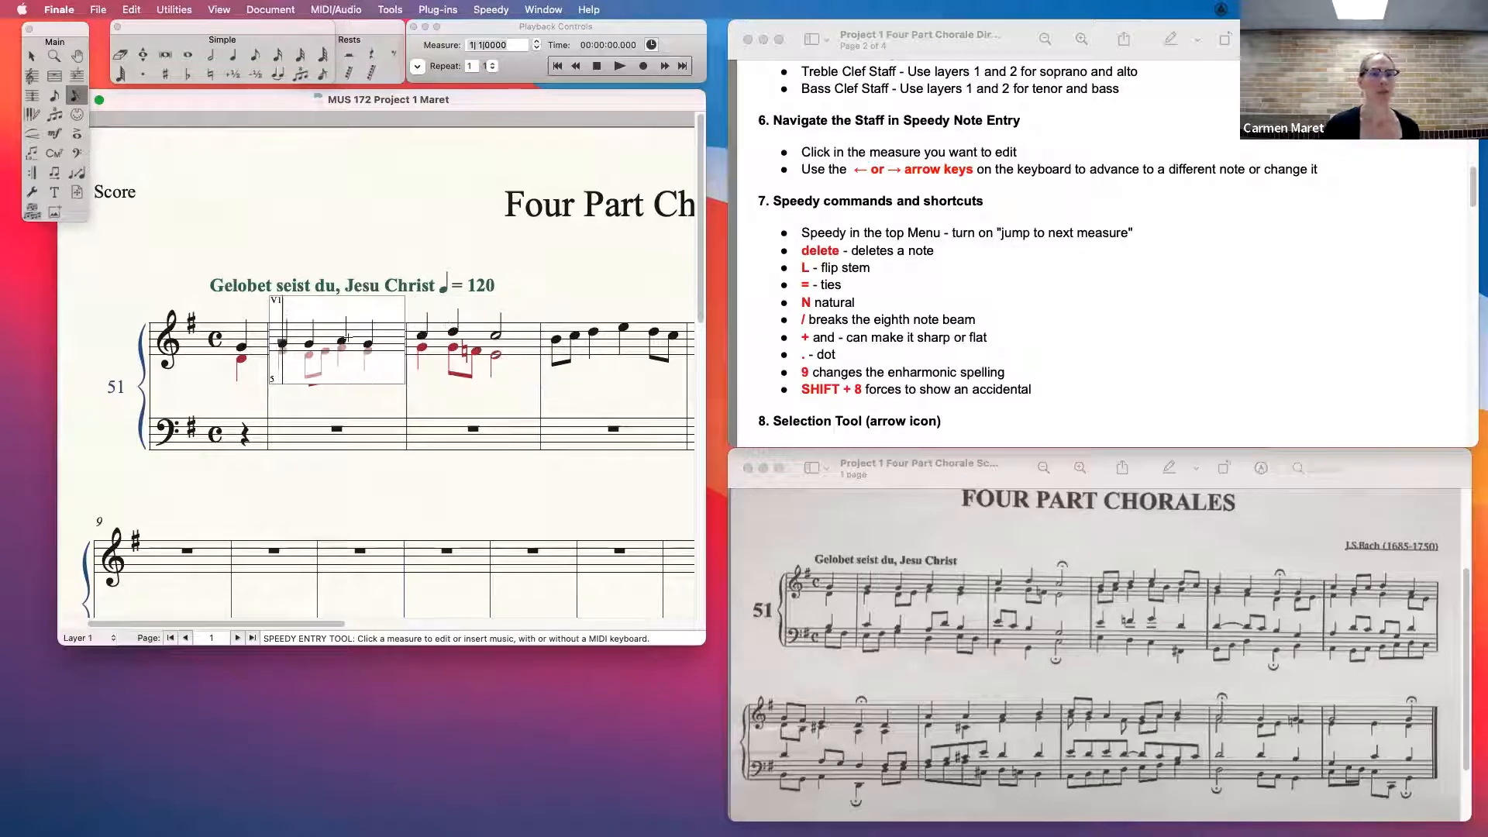
left_click(341, 339)
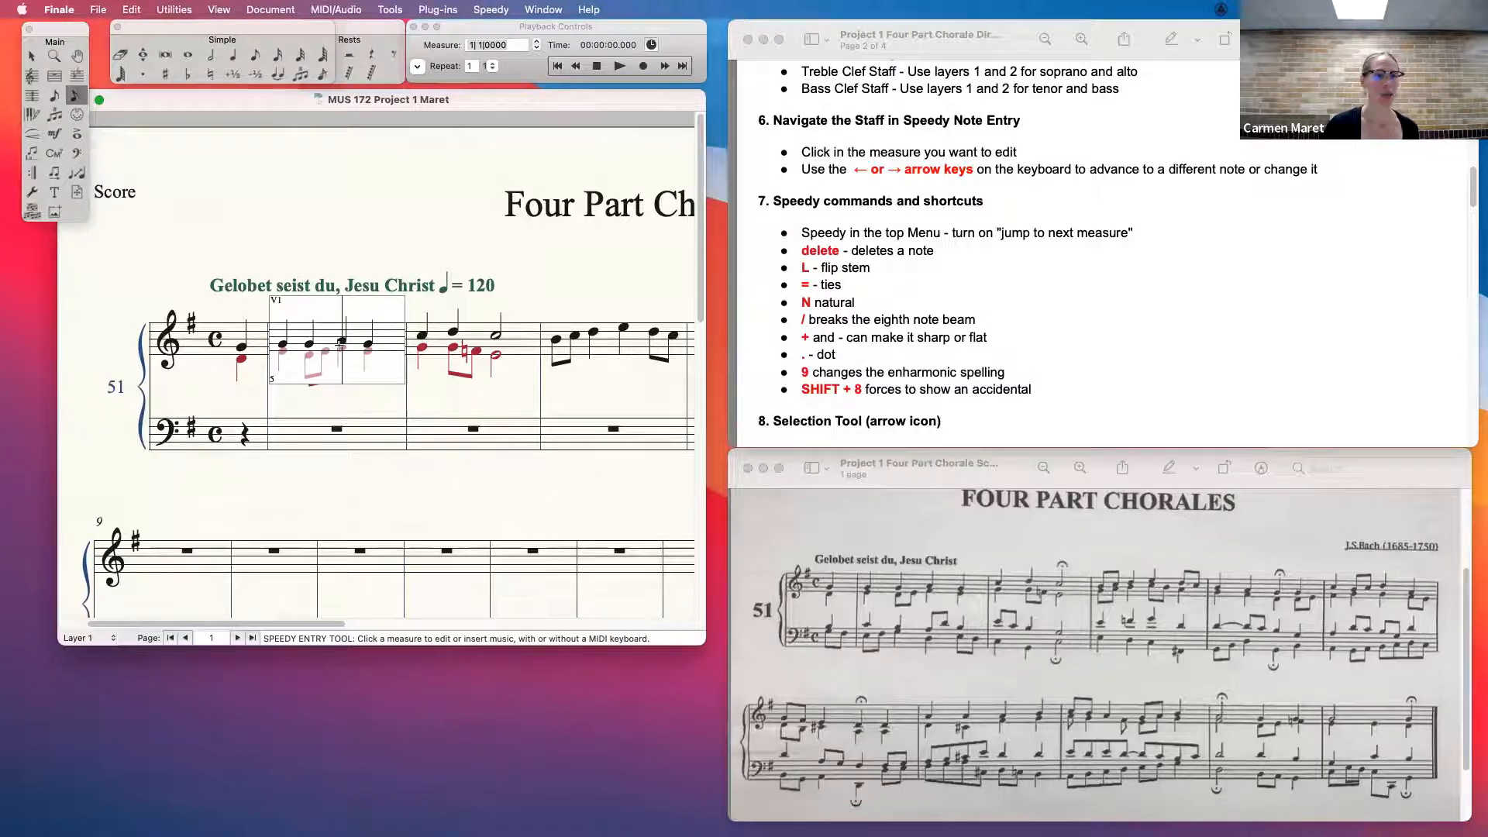
key("shift+apostrophe")
key("Right")
key("Right")
key("Right")
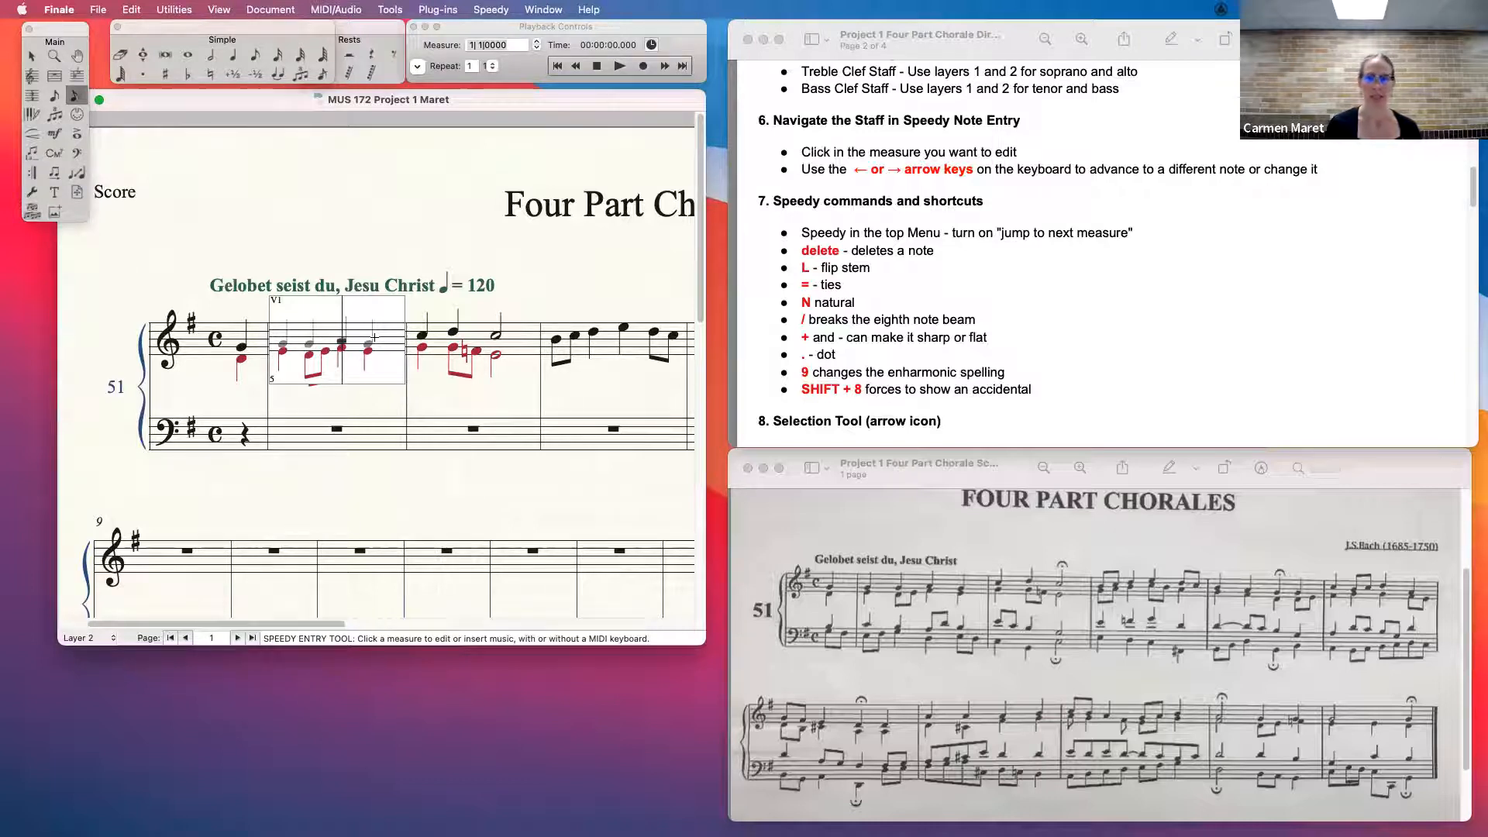
- Break and rejoin the alto's eighth-note beam at the F natural in the second full treble measure
key("Right")
key("Right")
key("Right")
key("Right")
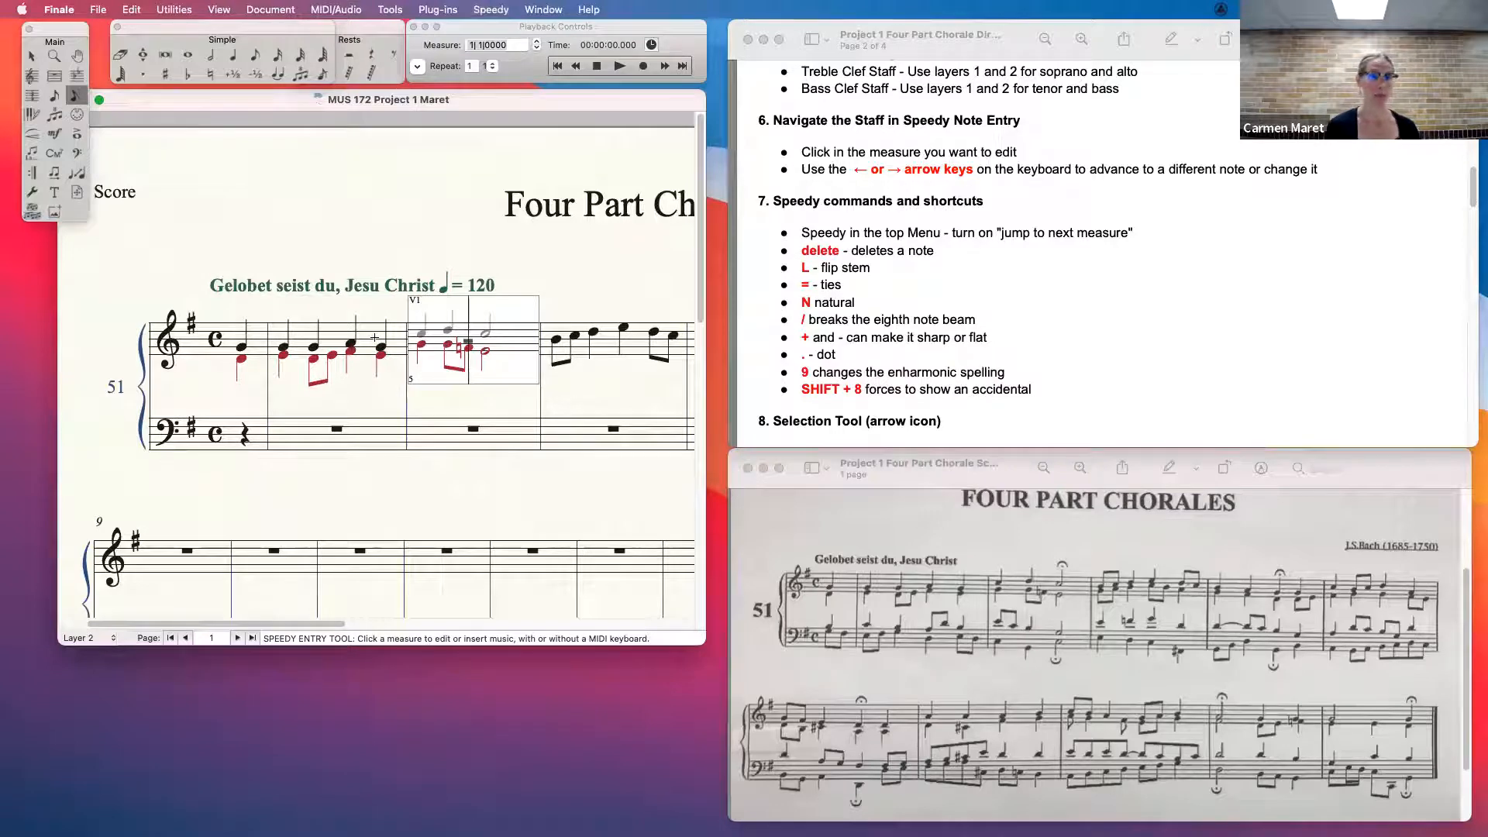
key("slash")
key("slash")
key("slash")
key("slash")
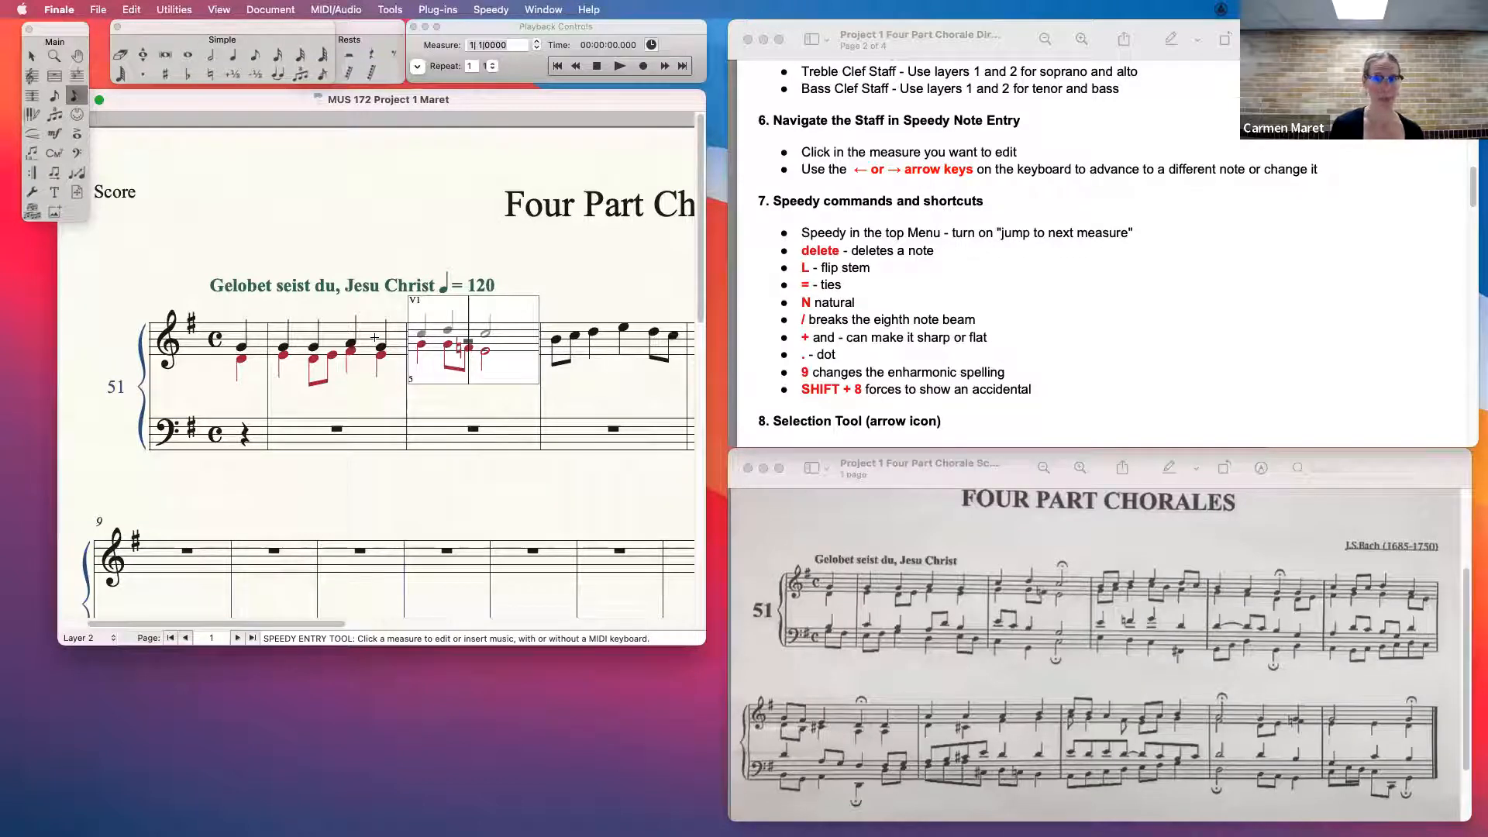
- Try raising and lowering the alto's half note in the second full measure by a semitone, returning it to its original pitch
key("Right")
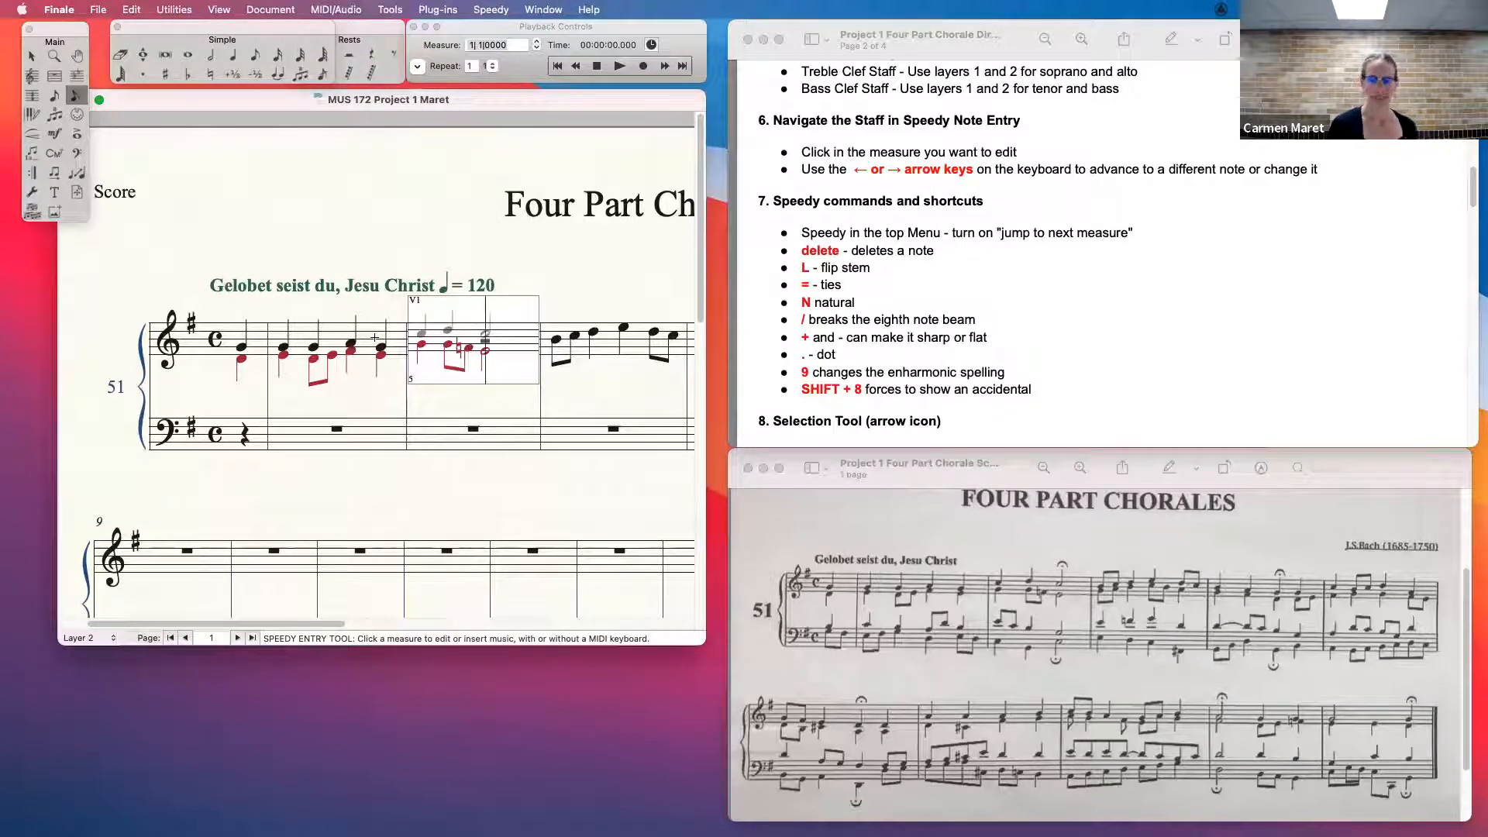
key("plus")
key("minus")
key("plus")
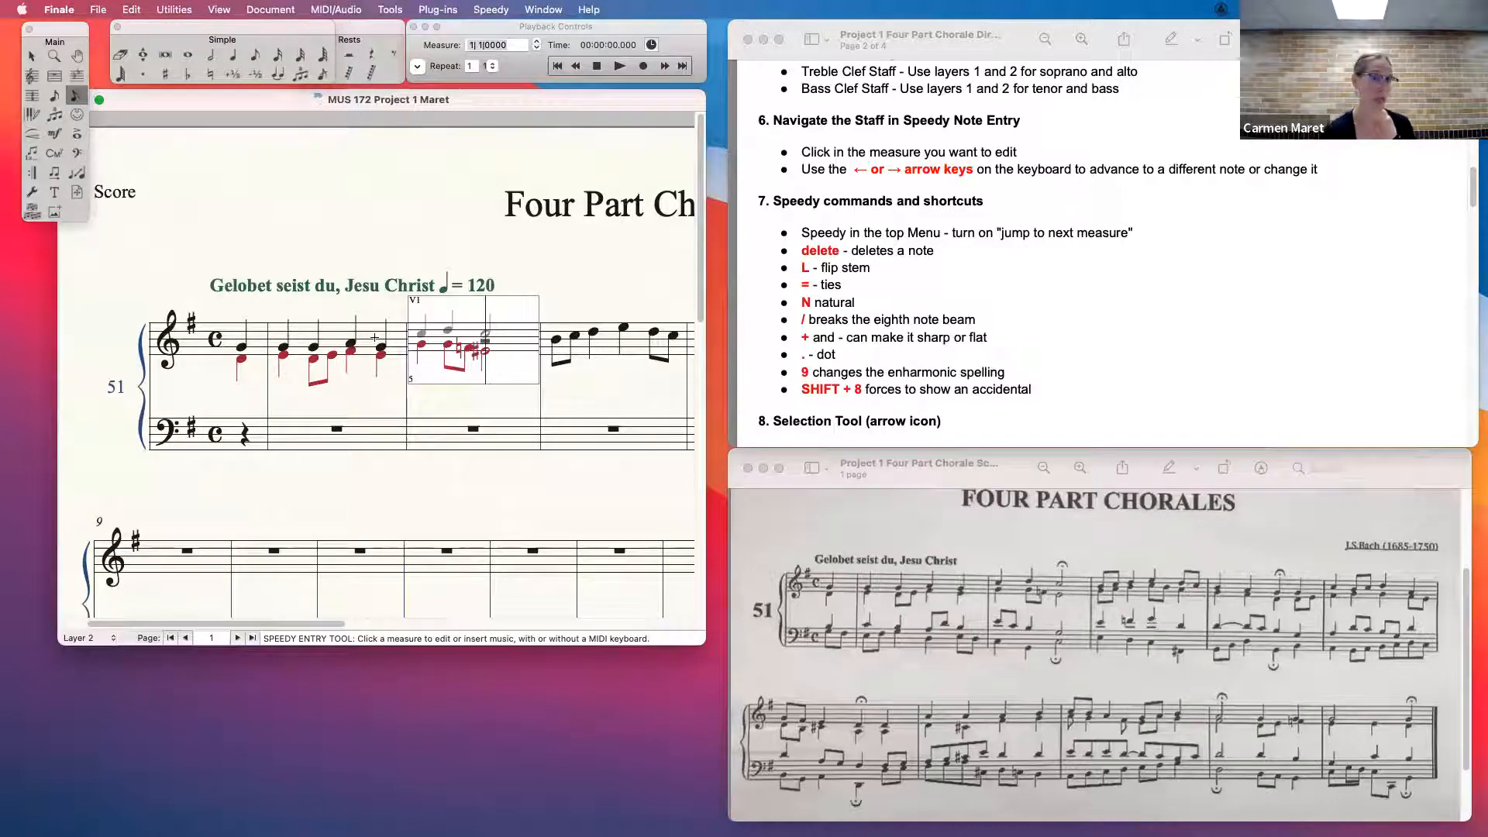
key("minus")
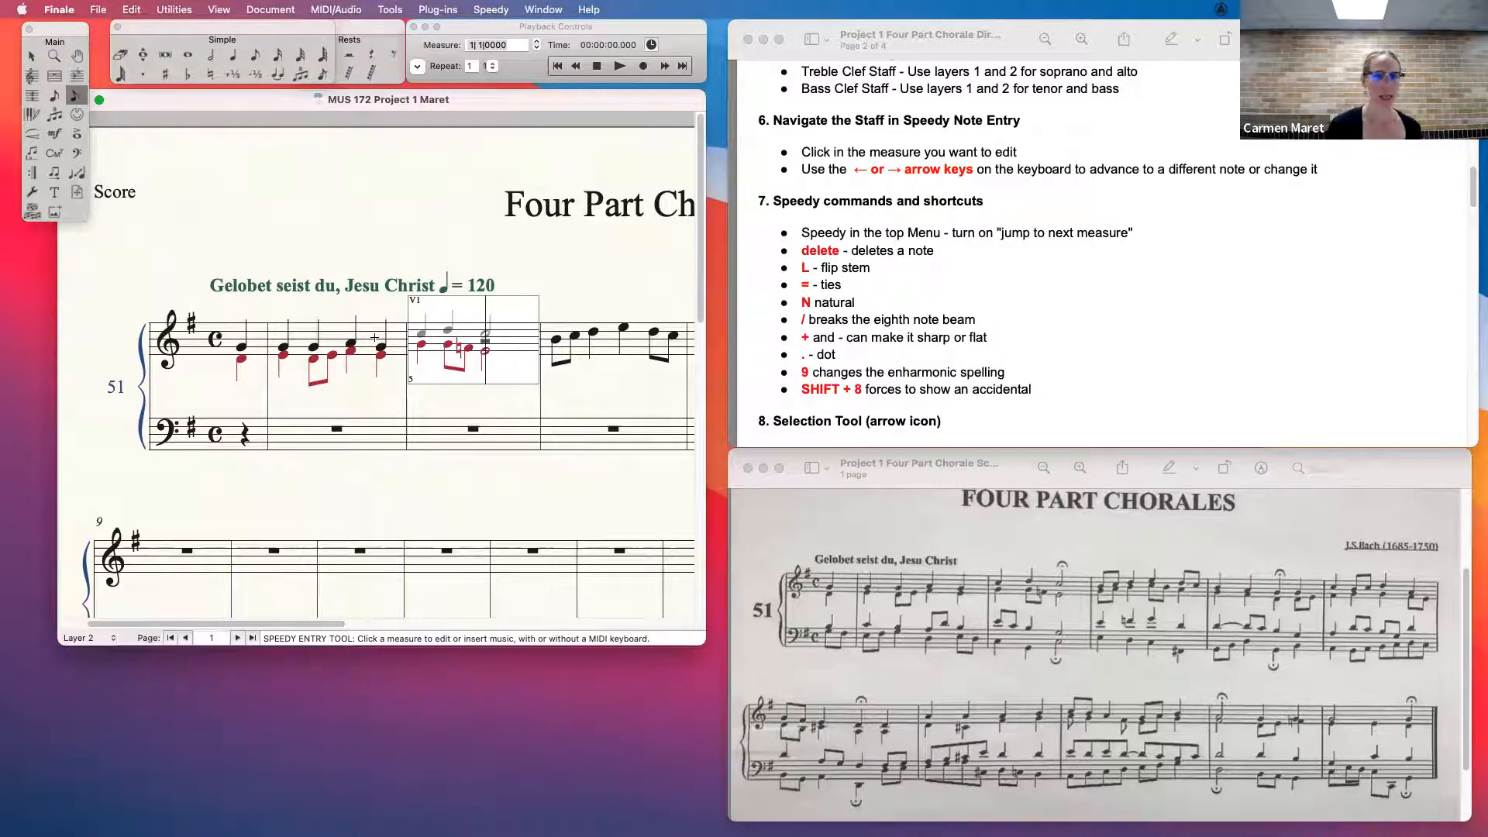
- Return to the alto's third-beat note in the first full measure and toggle its enharmonic spelling
key("Left")
key("Left")
key("Left")
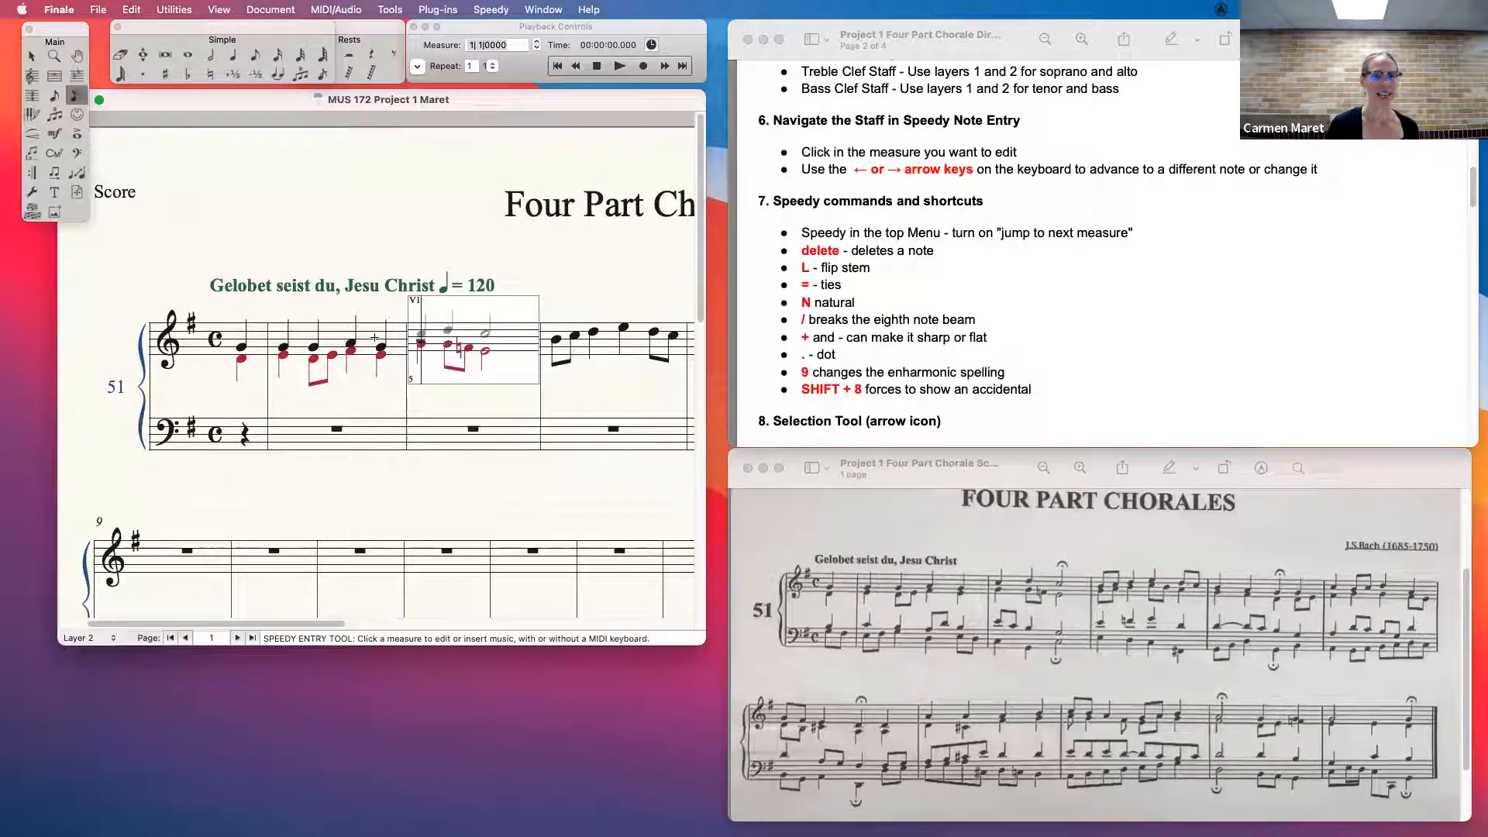
key("Left")
key("Left")
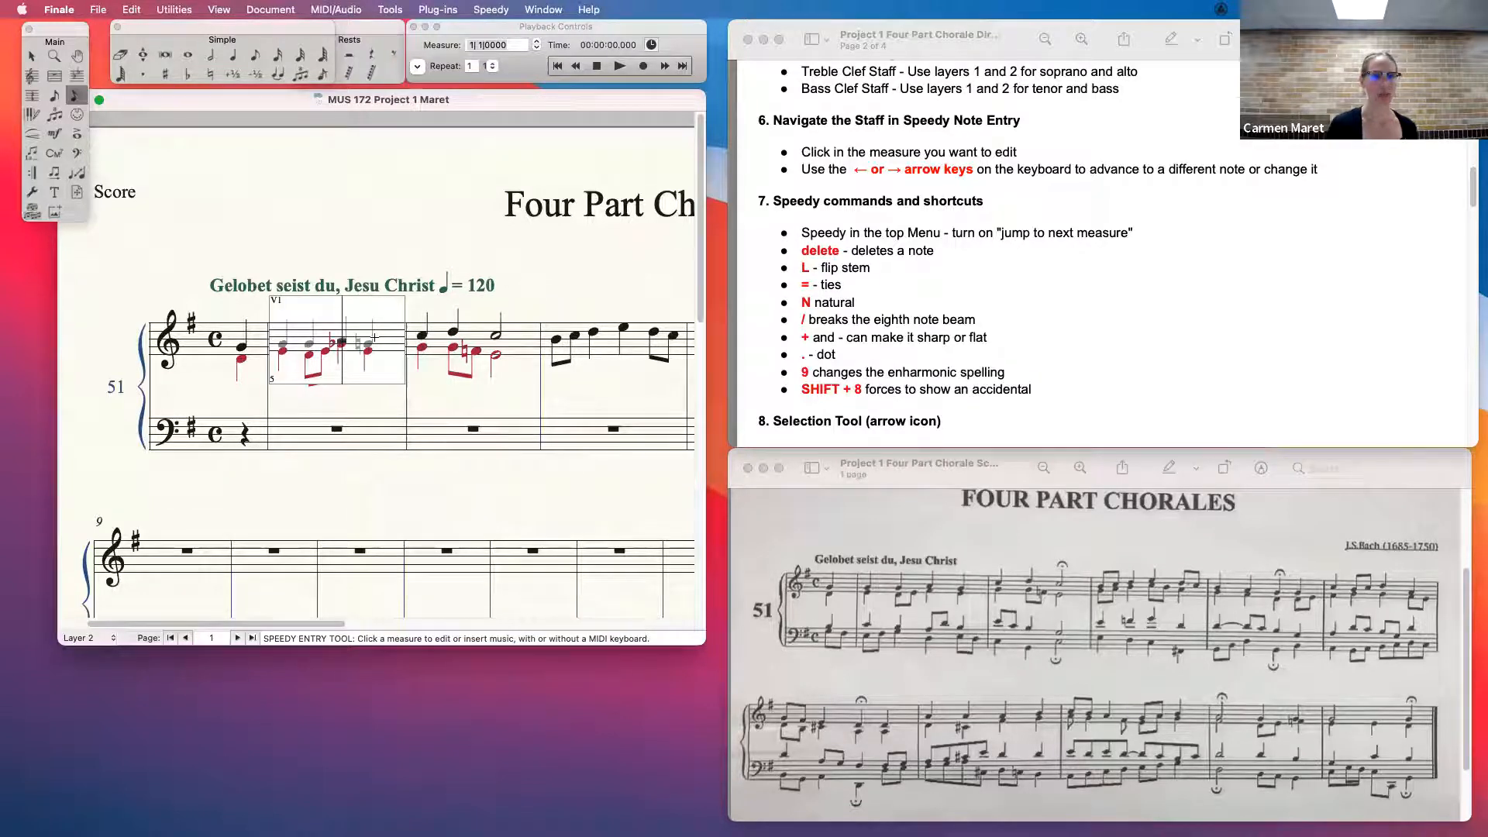
key("Left")
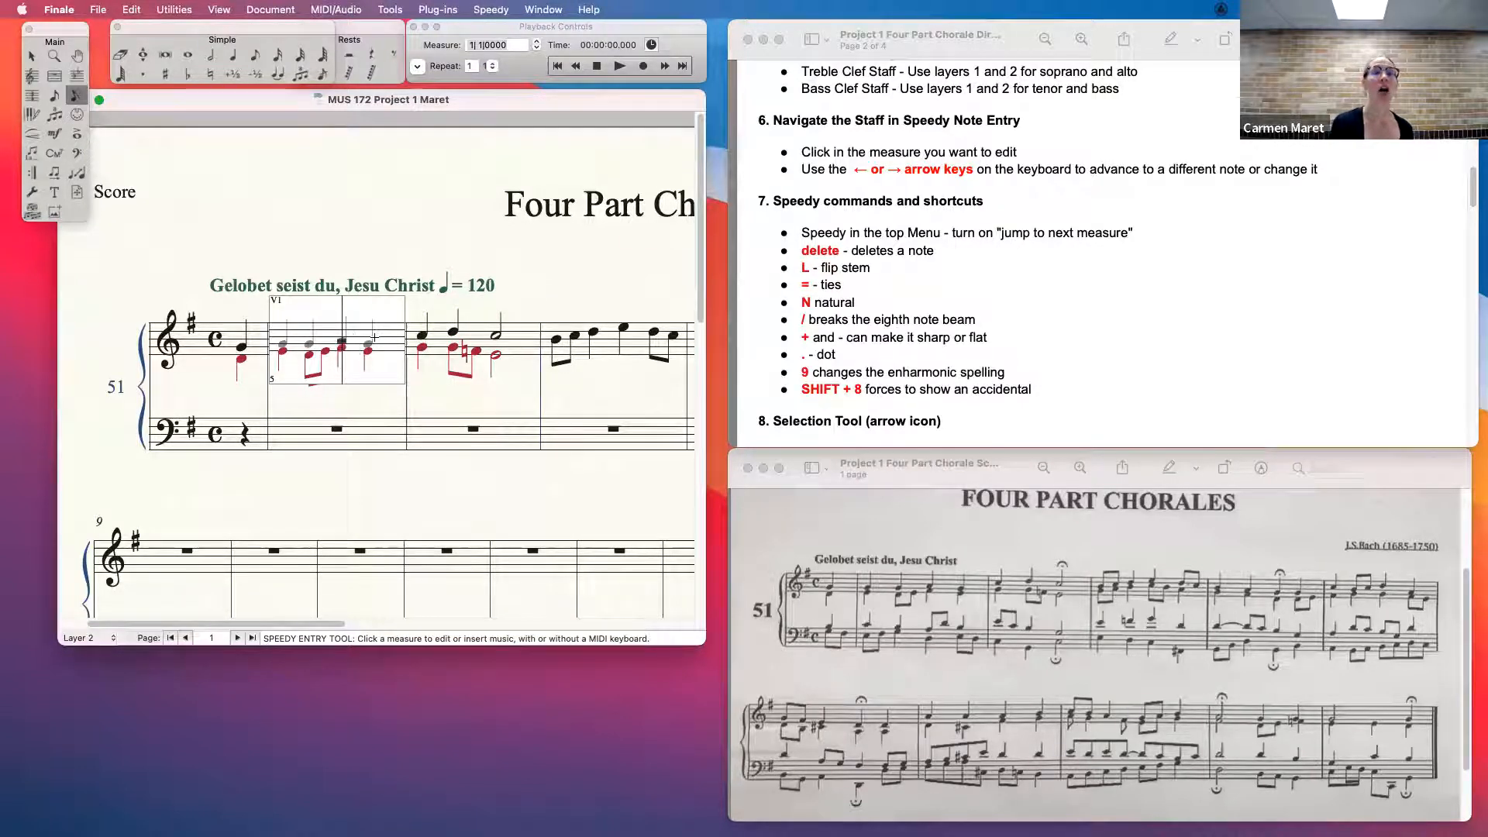
key("9")
key("9")
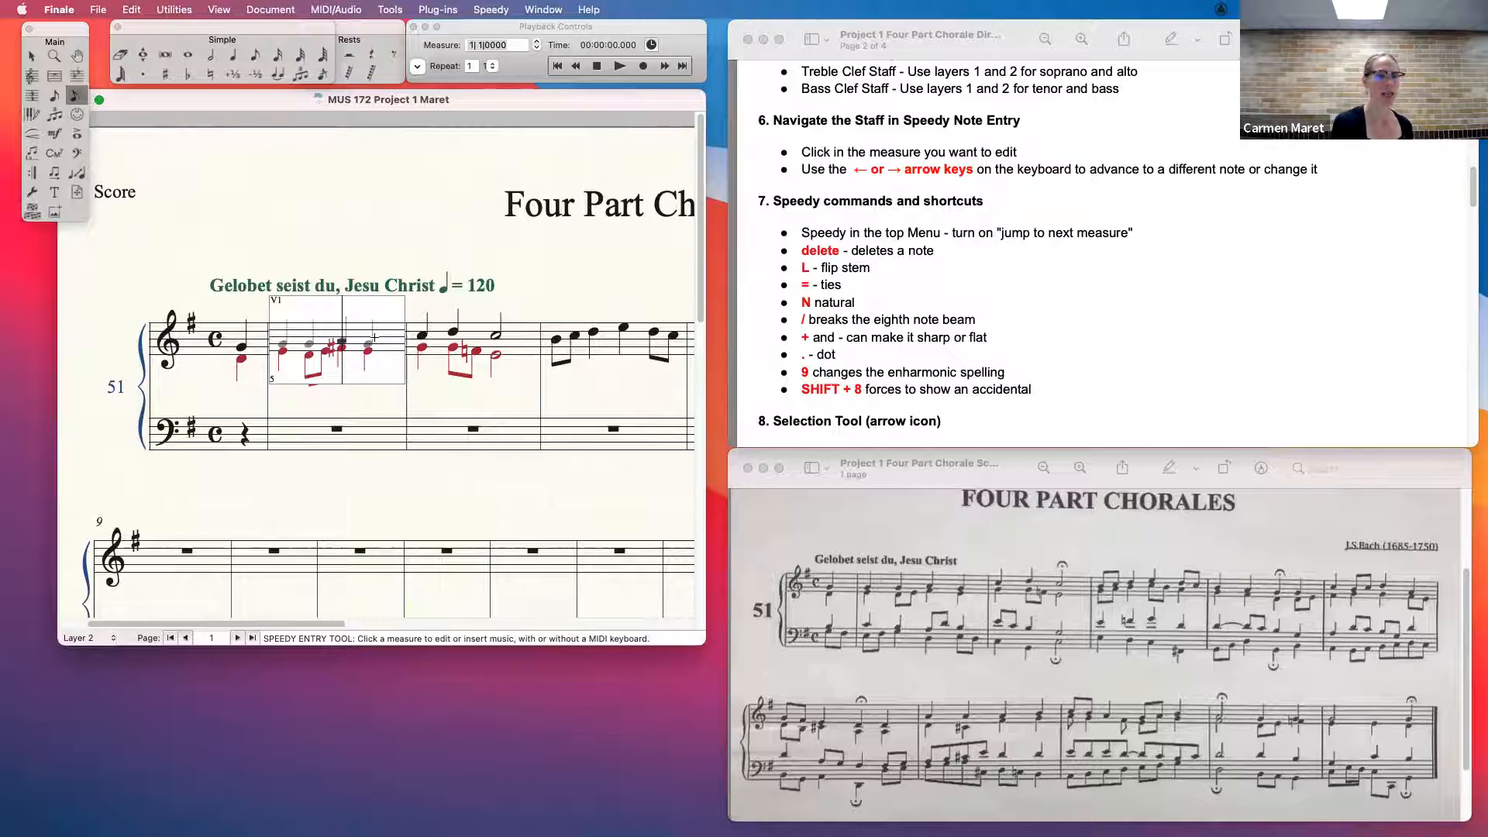
- Toggle the forced sharp accidental on the alto's third-beat note, leaving it hidden
key("shift+8")
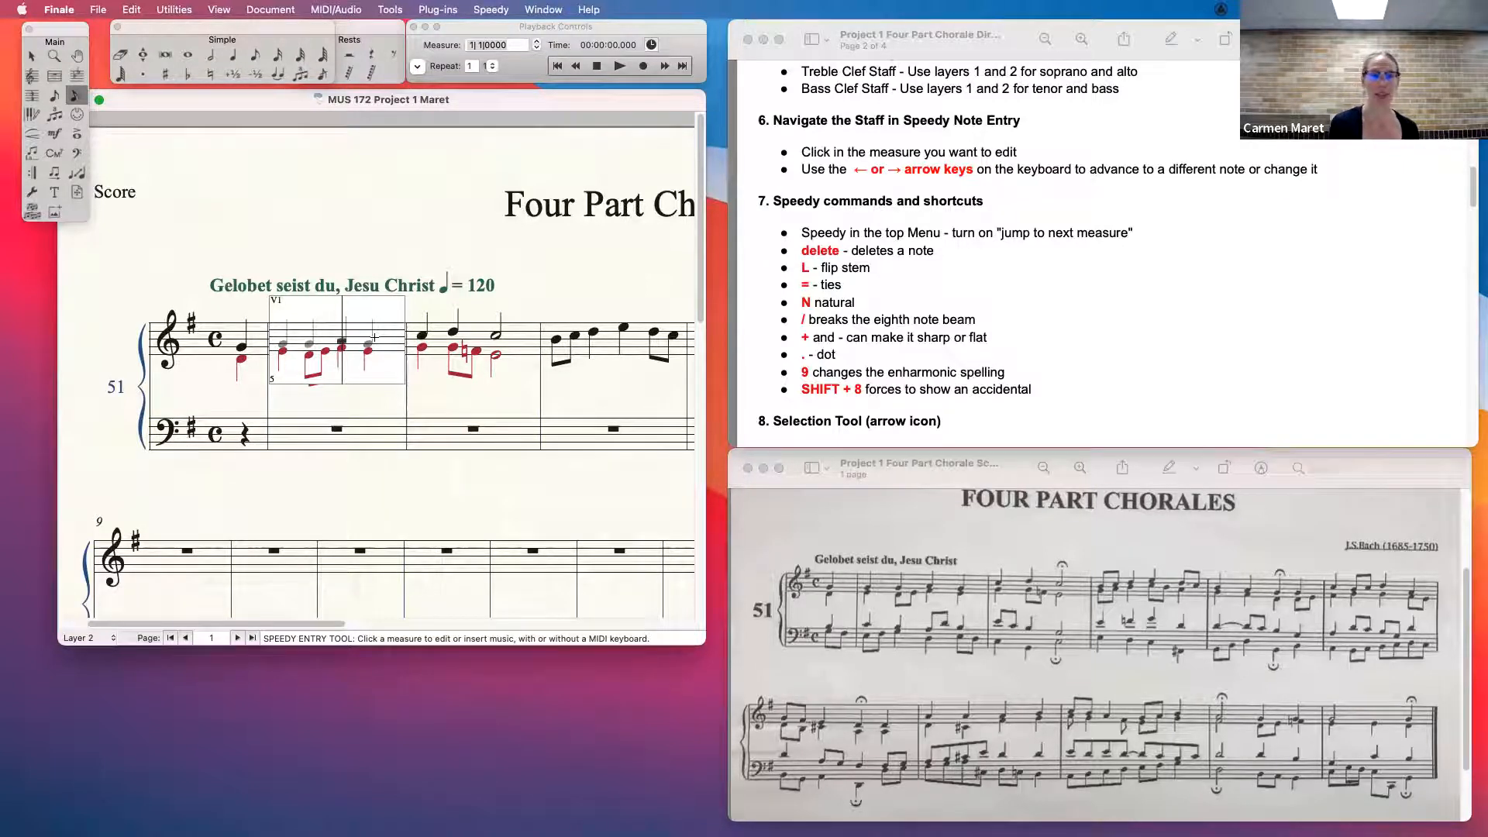
key("shift+8")
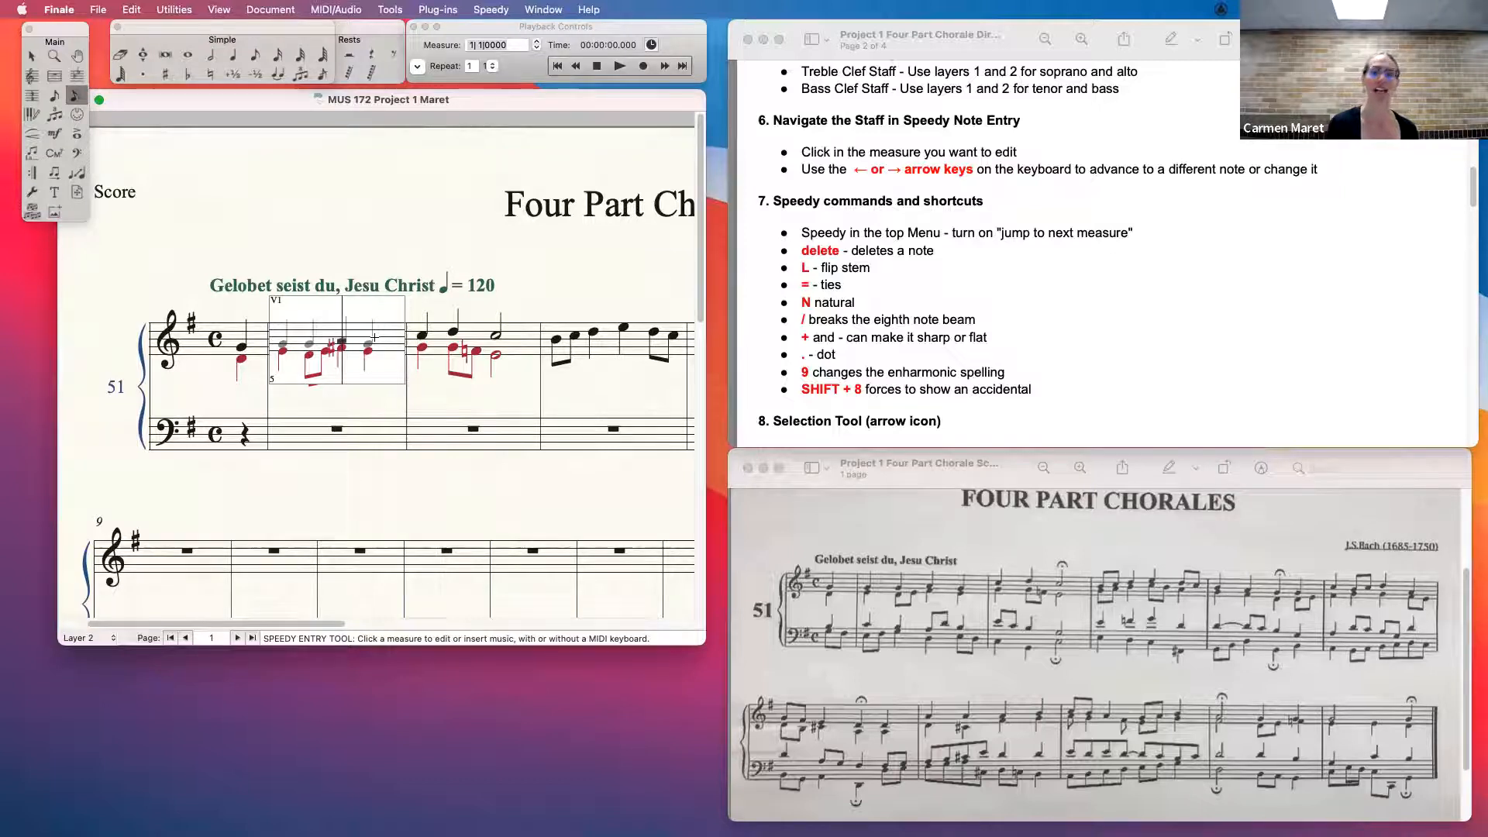
key("shift+8")
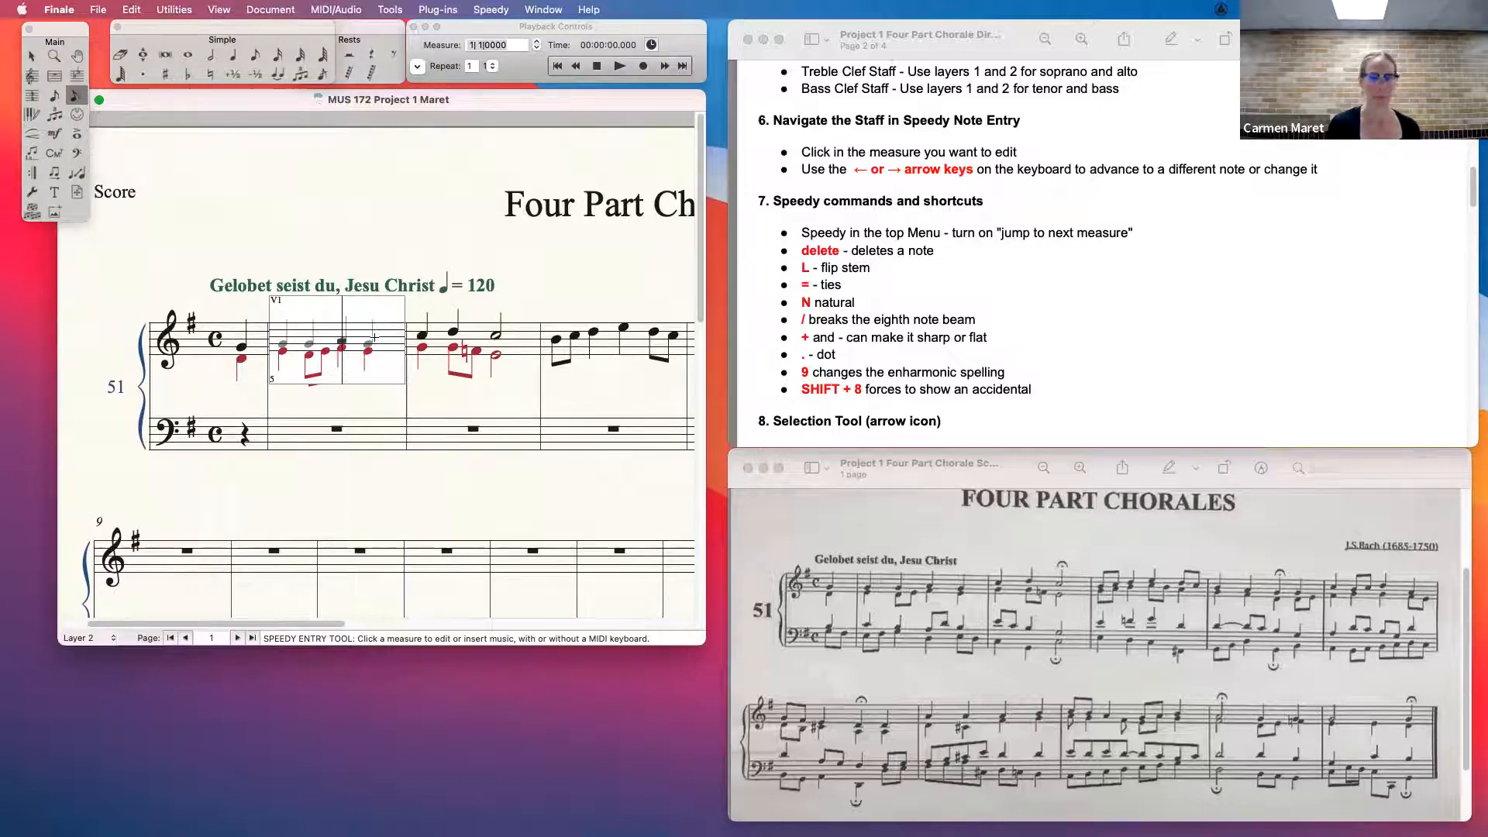
- Step through the alto notes around the third beat of the first full measure and close the entry frame
key("Right")
key("Right")
key("Right")
key("Right")
key("Right")
key("Left")
key("Left")
key("Left")
key("Left")
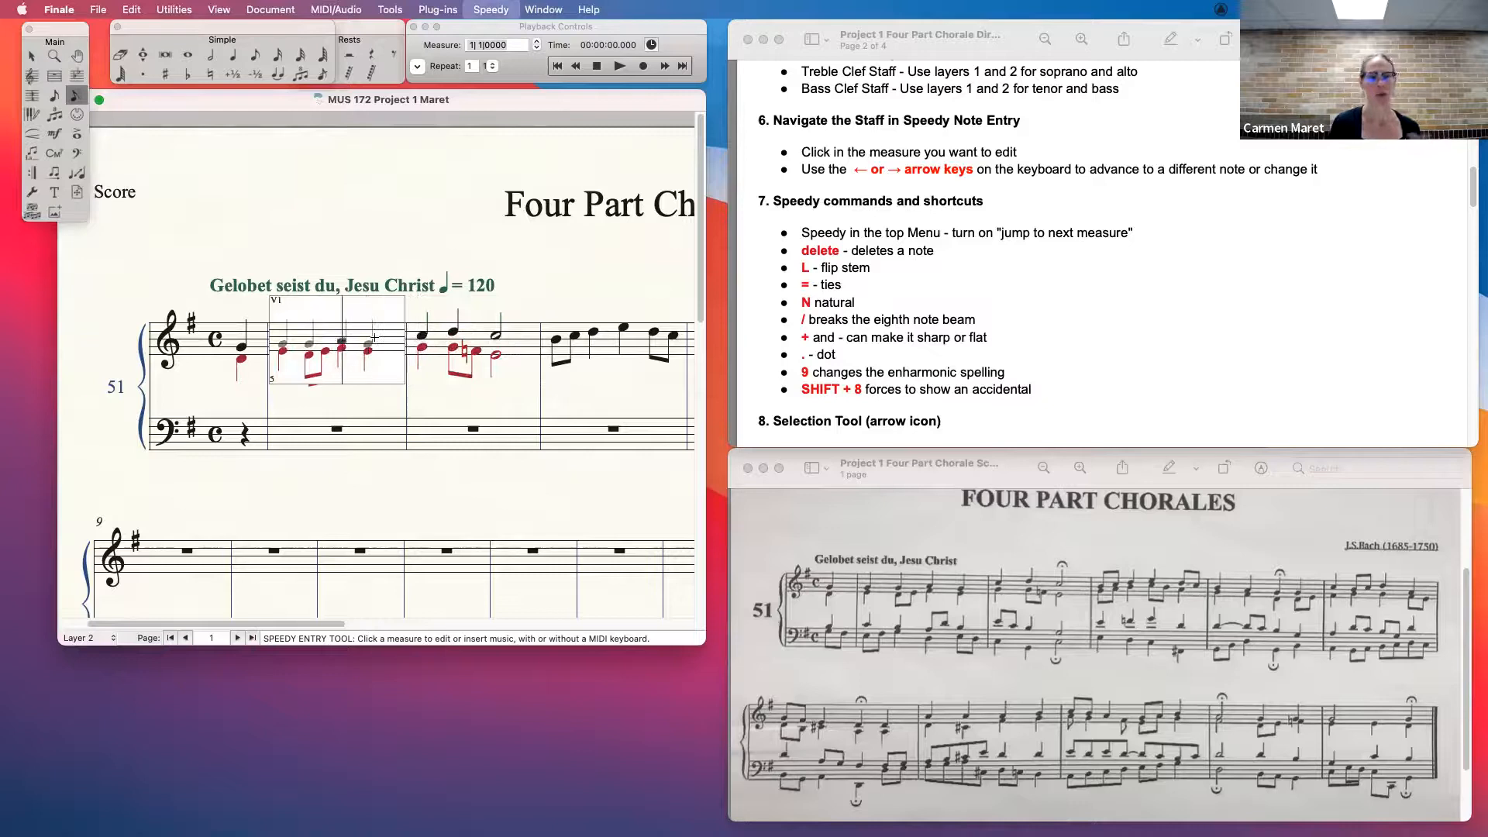
key("Left")
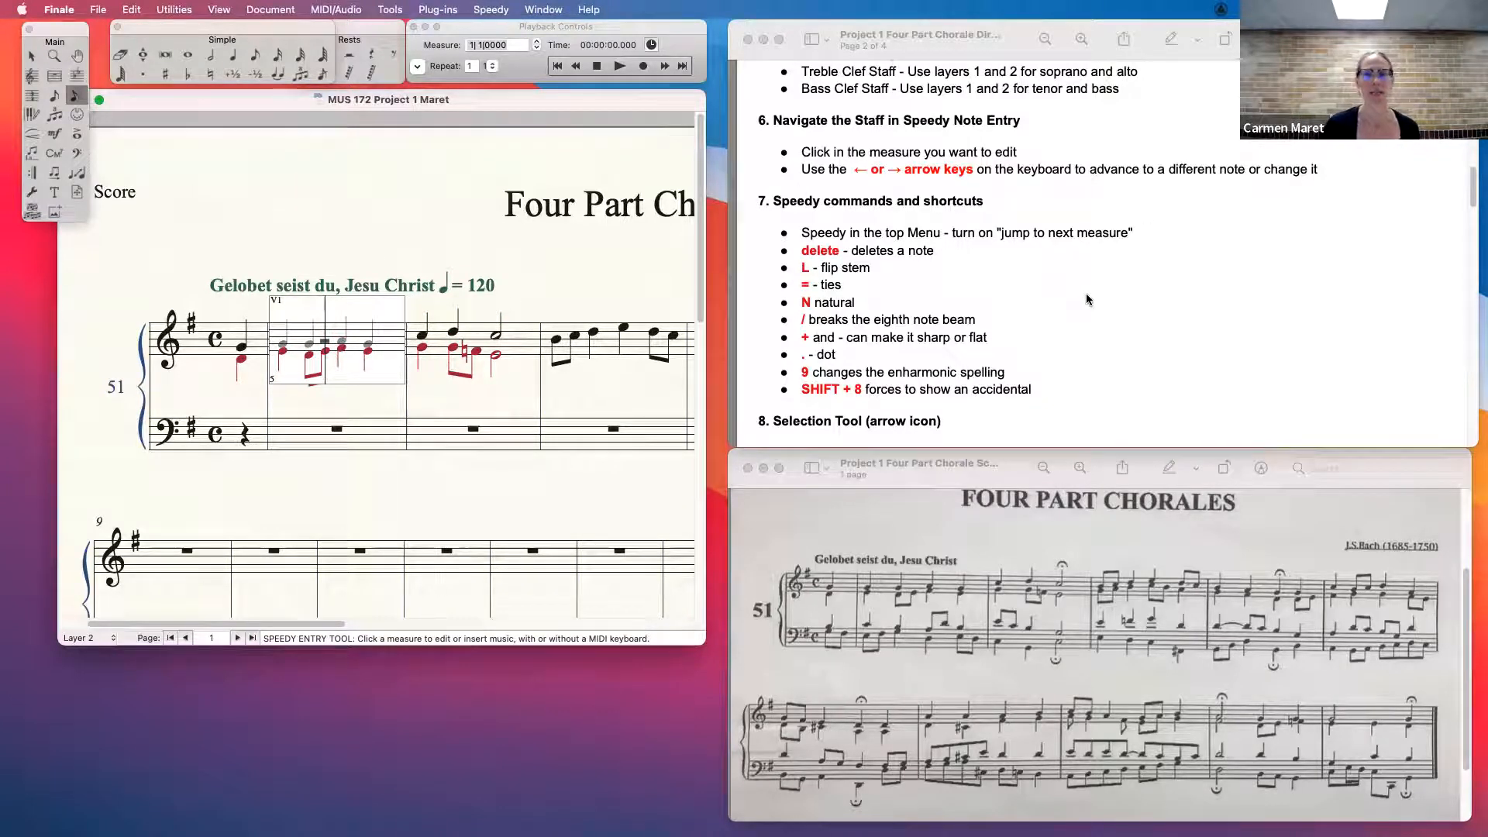
key("Escape")
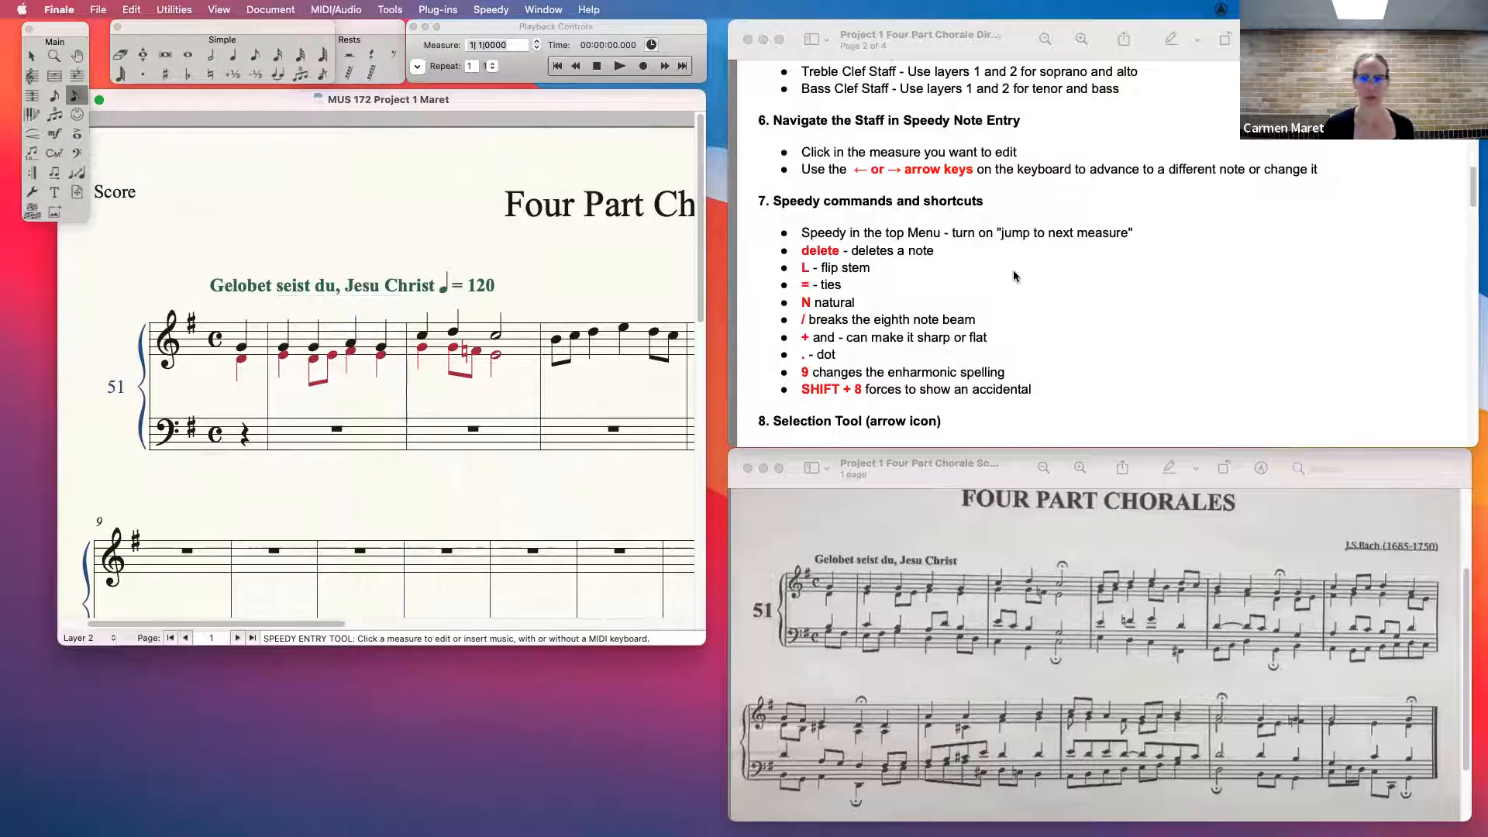
- Consult the Selection Tool section of the directions in Preview and switch back to the Finale score
scroll(1012, 270, "up", 15)
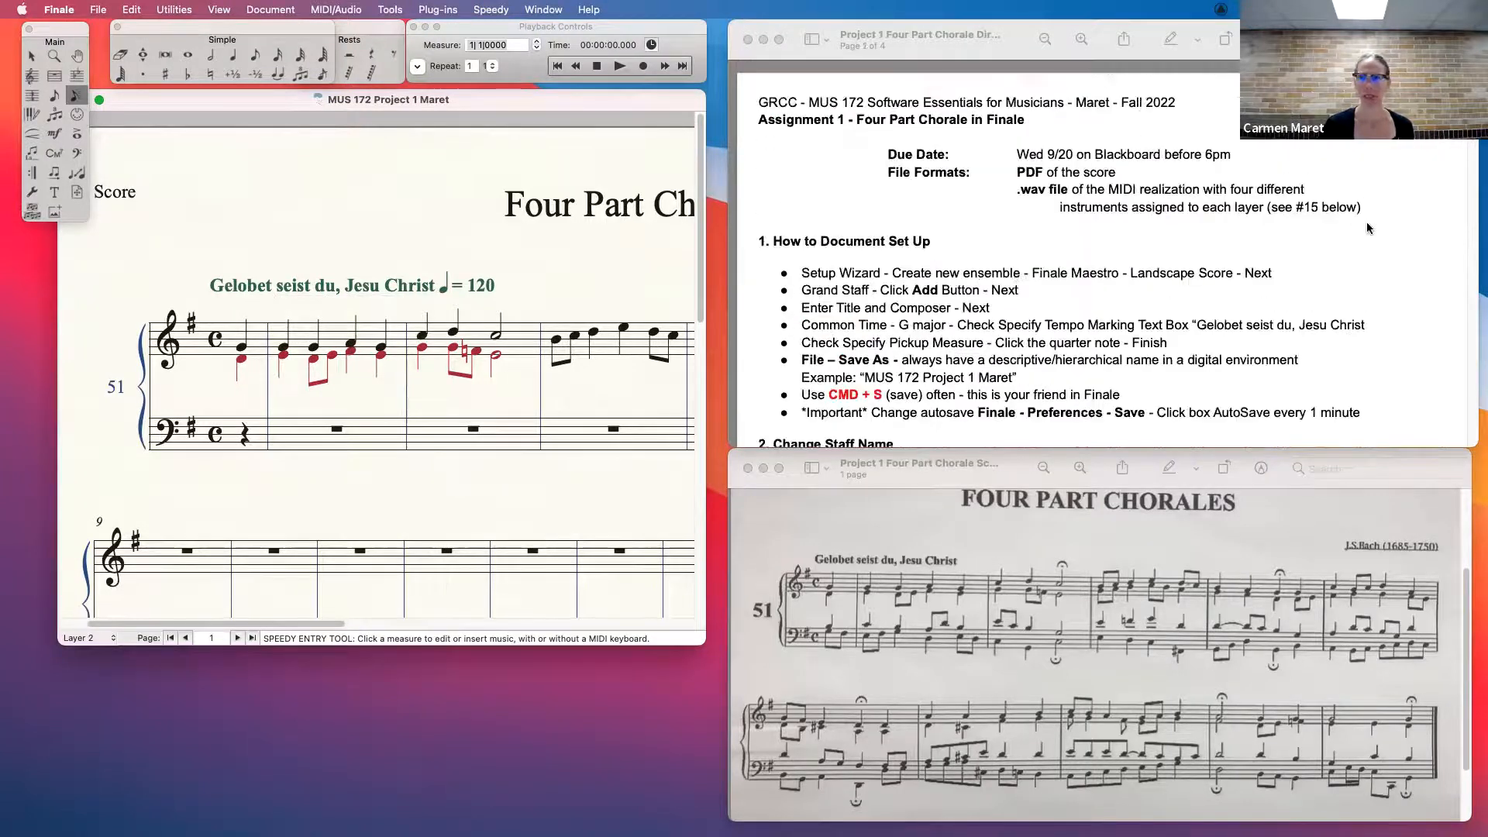
left_click_drag(1475, 87, 1477, 219)
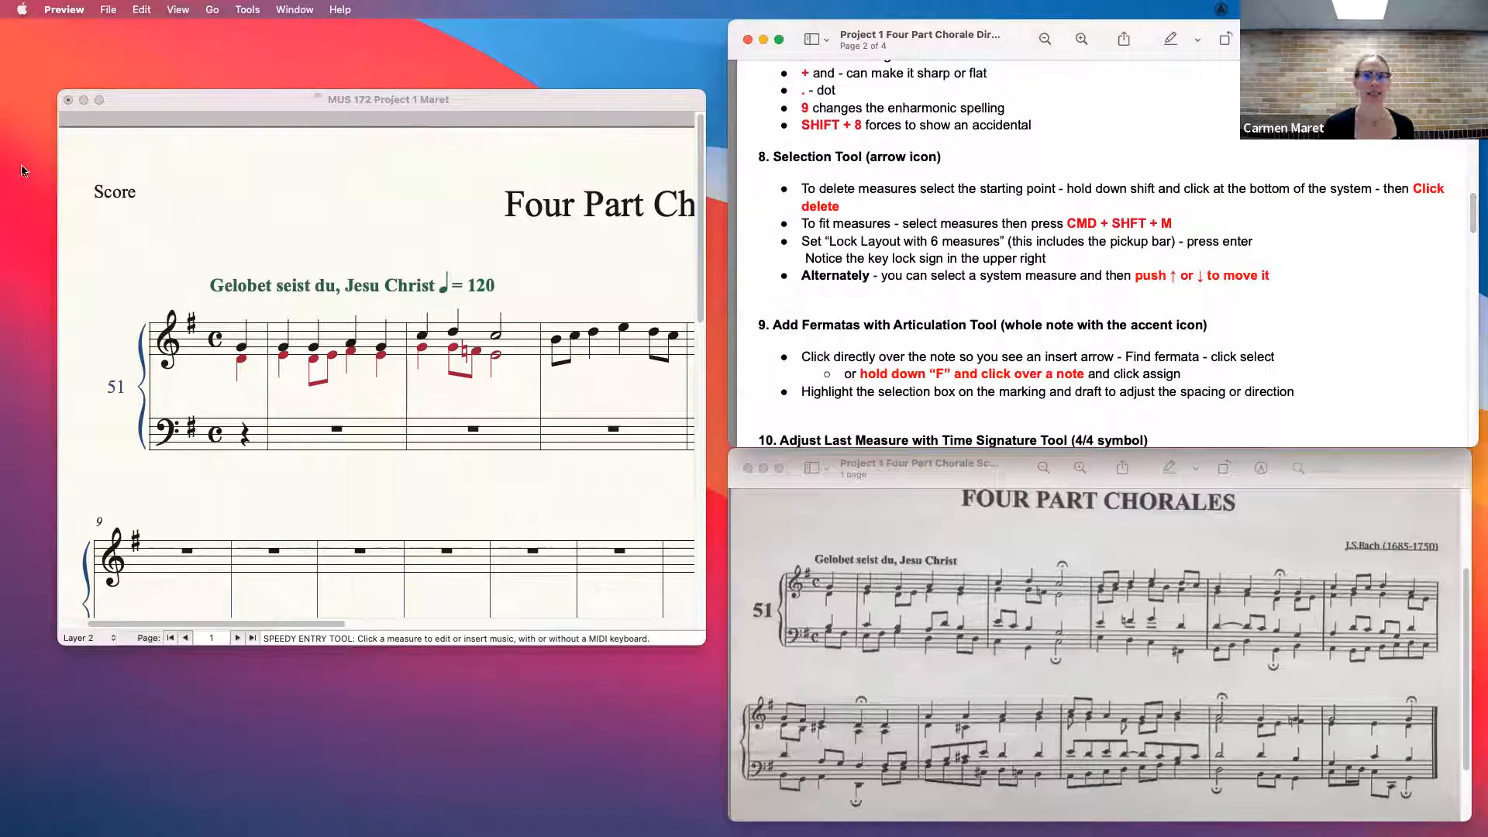
left_click(119, 121)
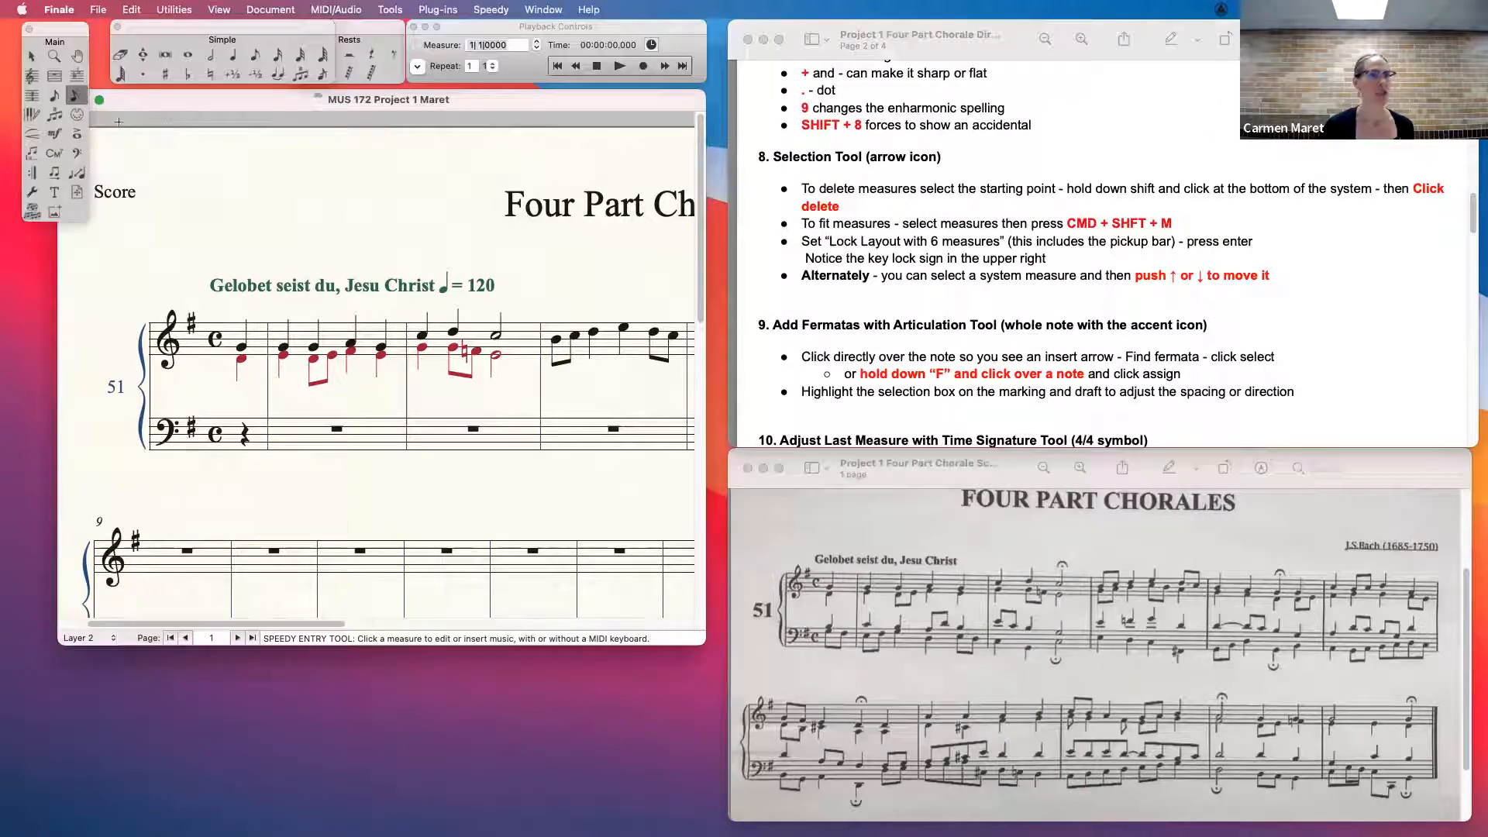
- Activate the Selection Tool and enlarge the score window to fit more of the page
left_click(31, 58)
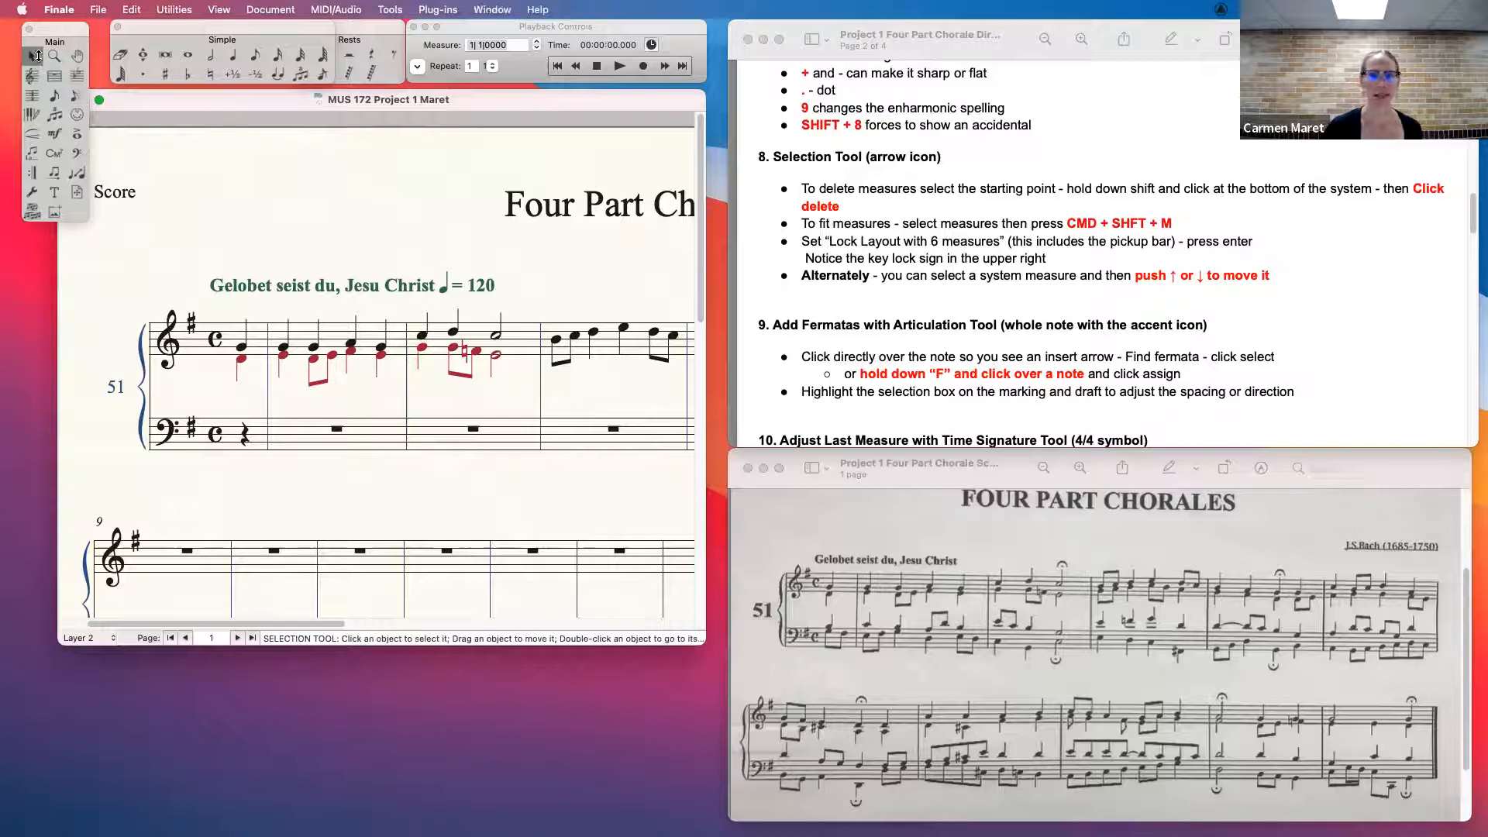
left_click_drag(707, 655, 767, 671)
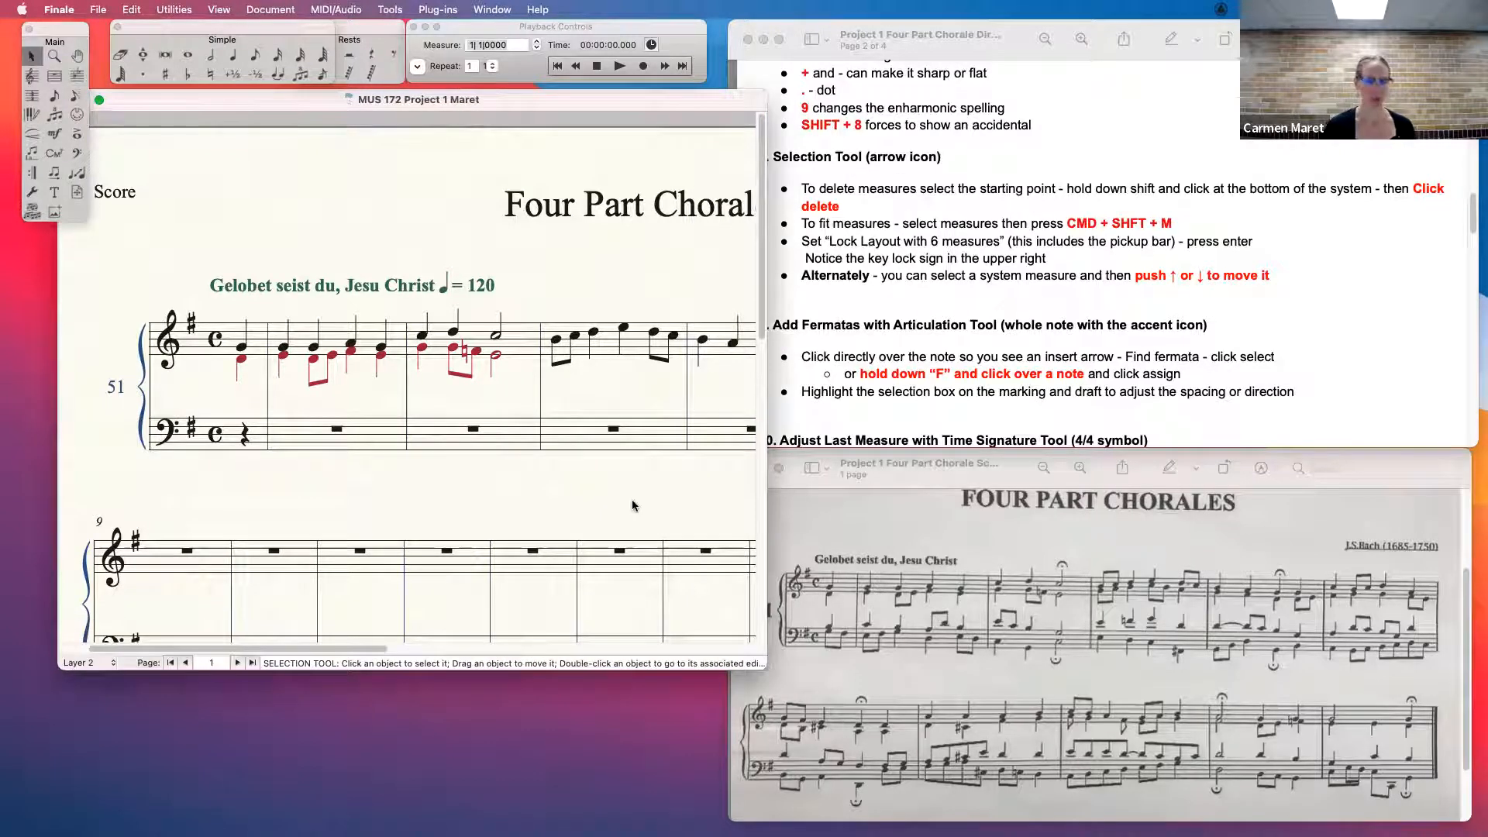
key("super+minus")
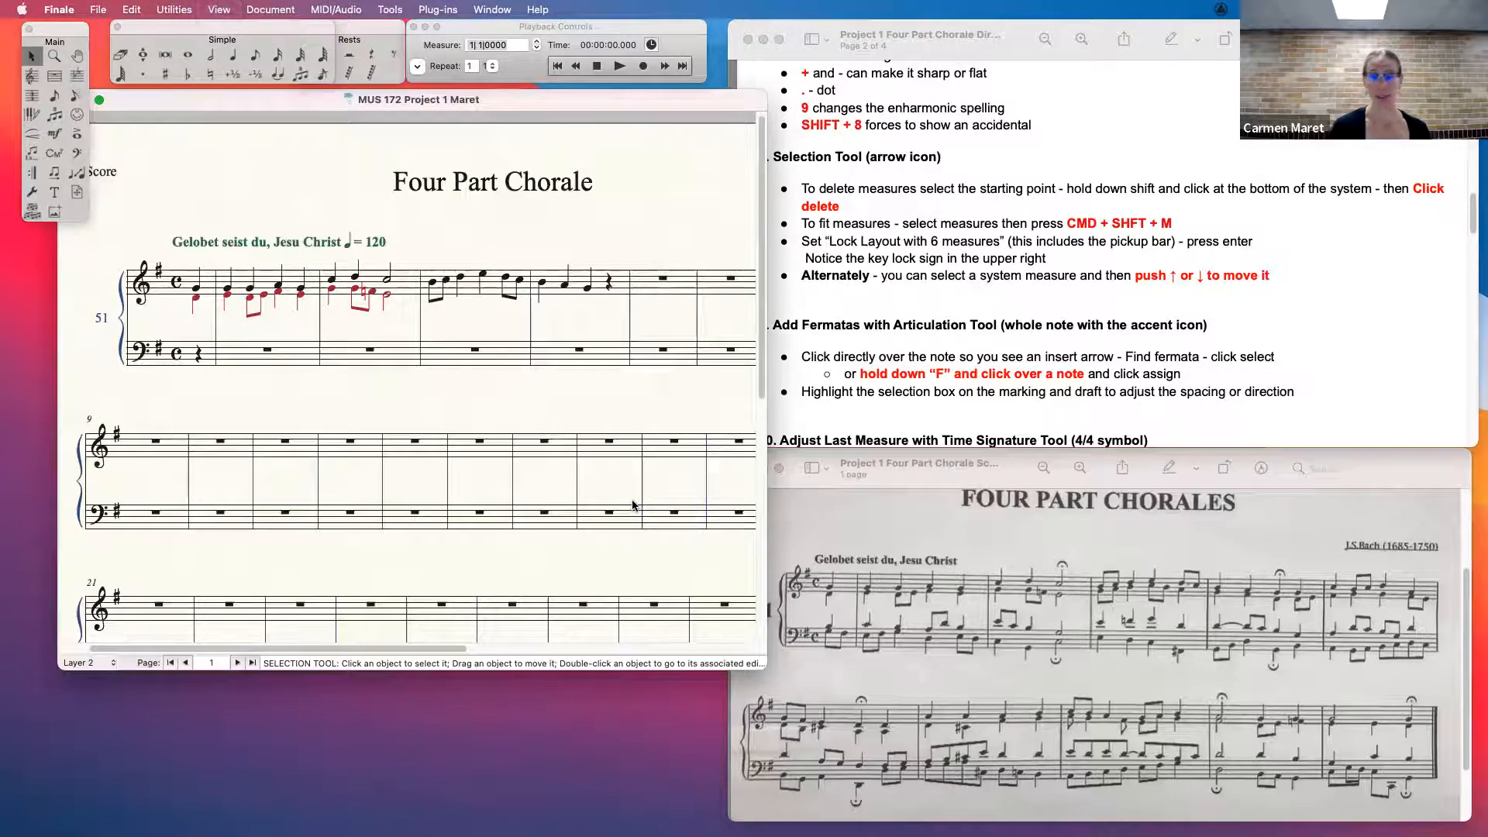
- Select the last four empty measures of the first system across both staves, and clear the selection
left_click(416, 449)
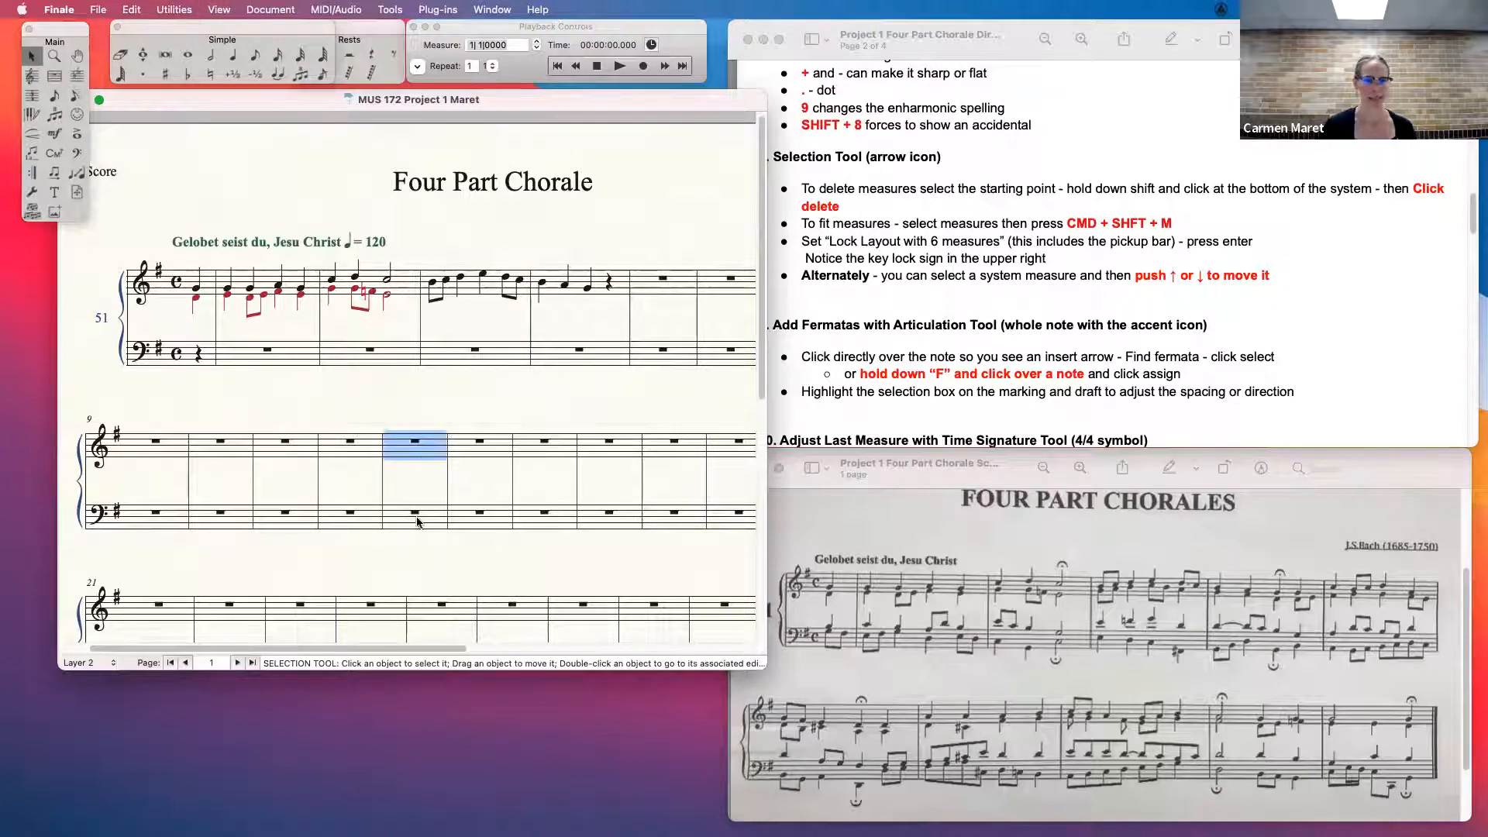
scroll(571, 432, "right", 2)
left_click(616, 283)
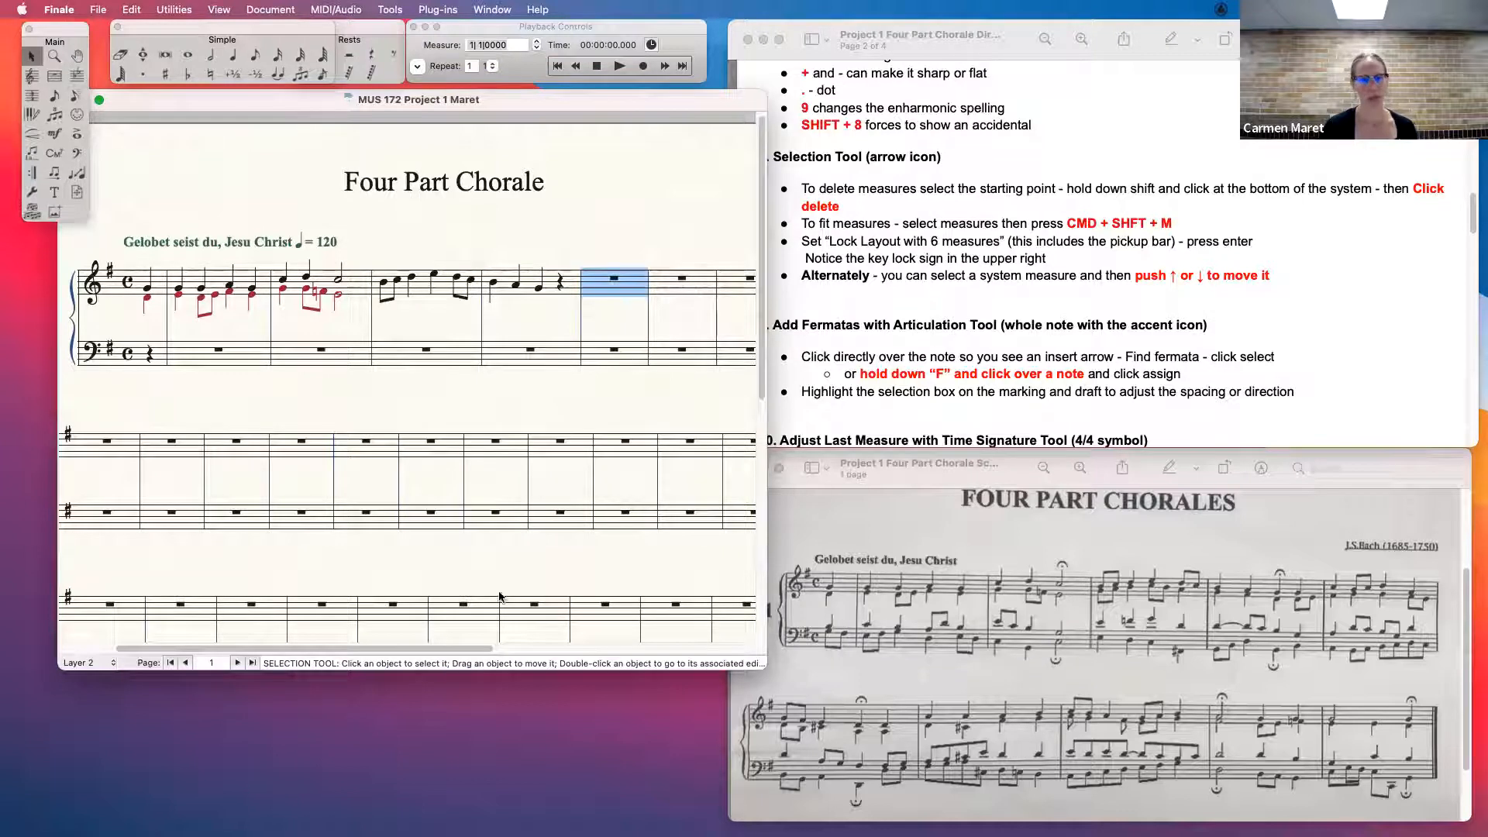
left_click_drag(473, 648, 625, 649)
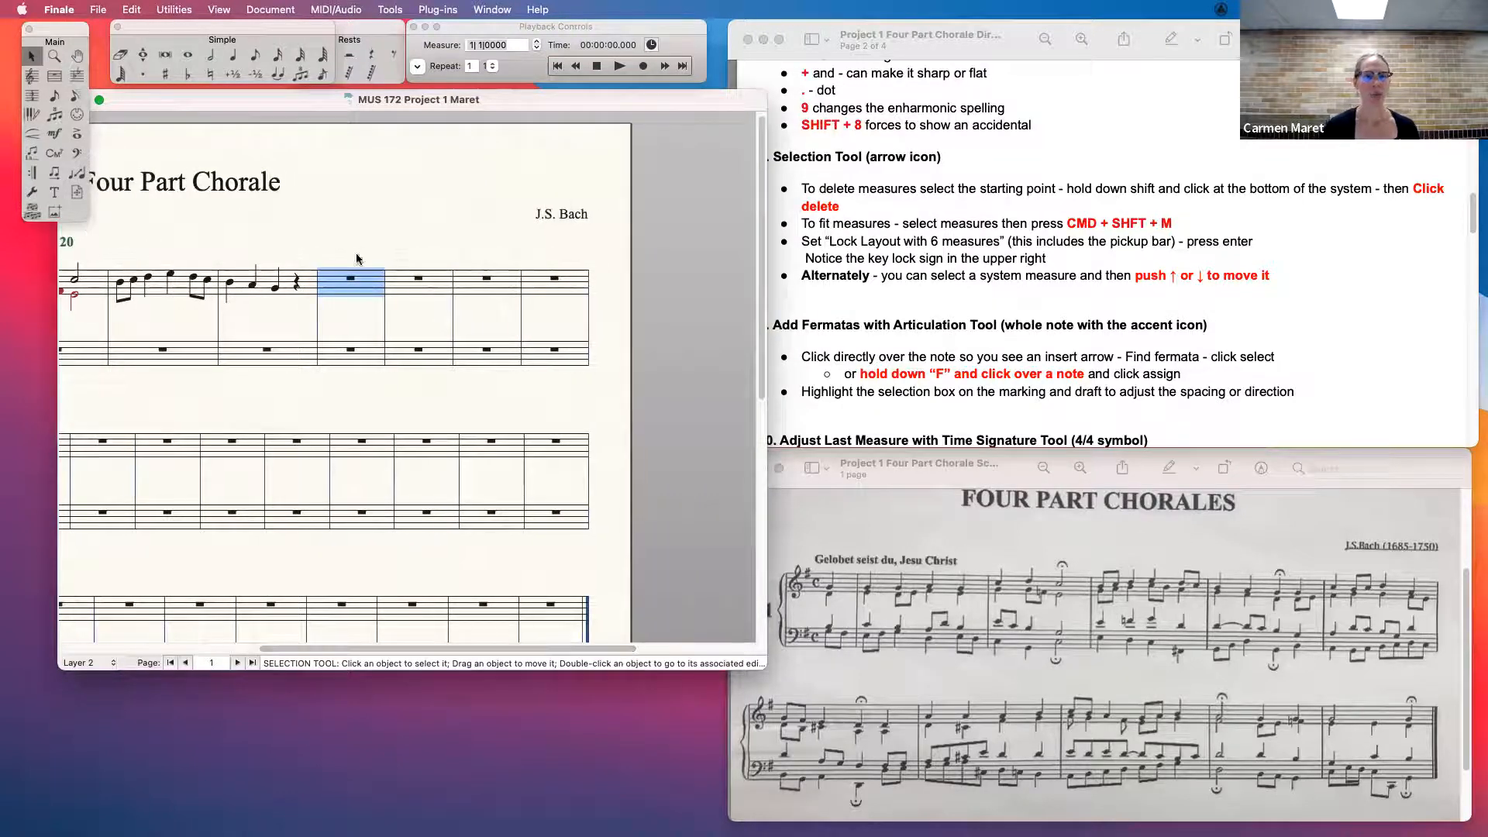
left_click(584, 361, "shift")
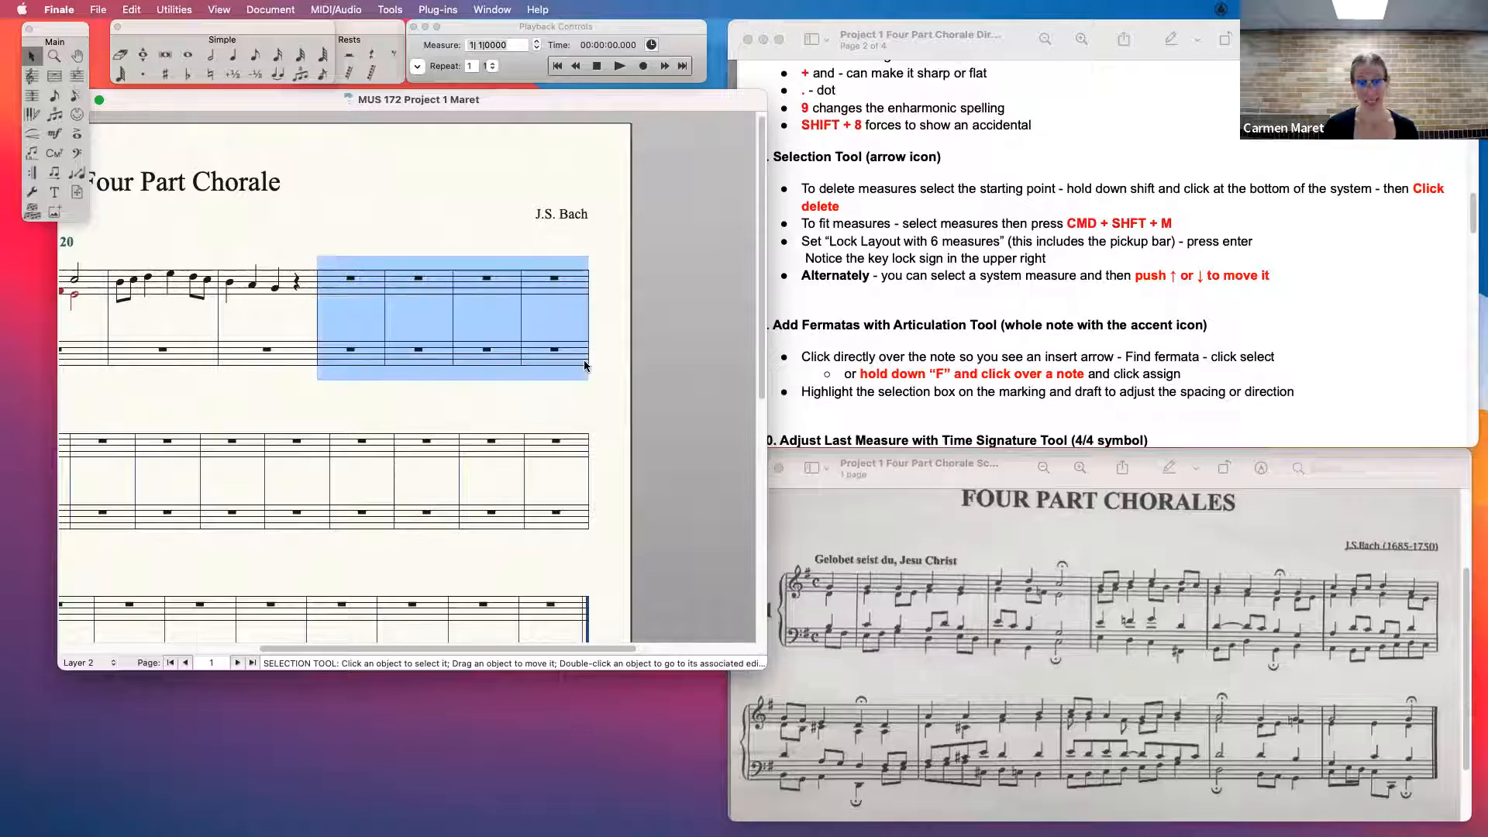
left_click(565, 406)
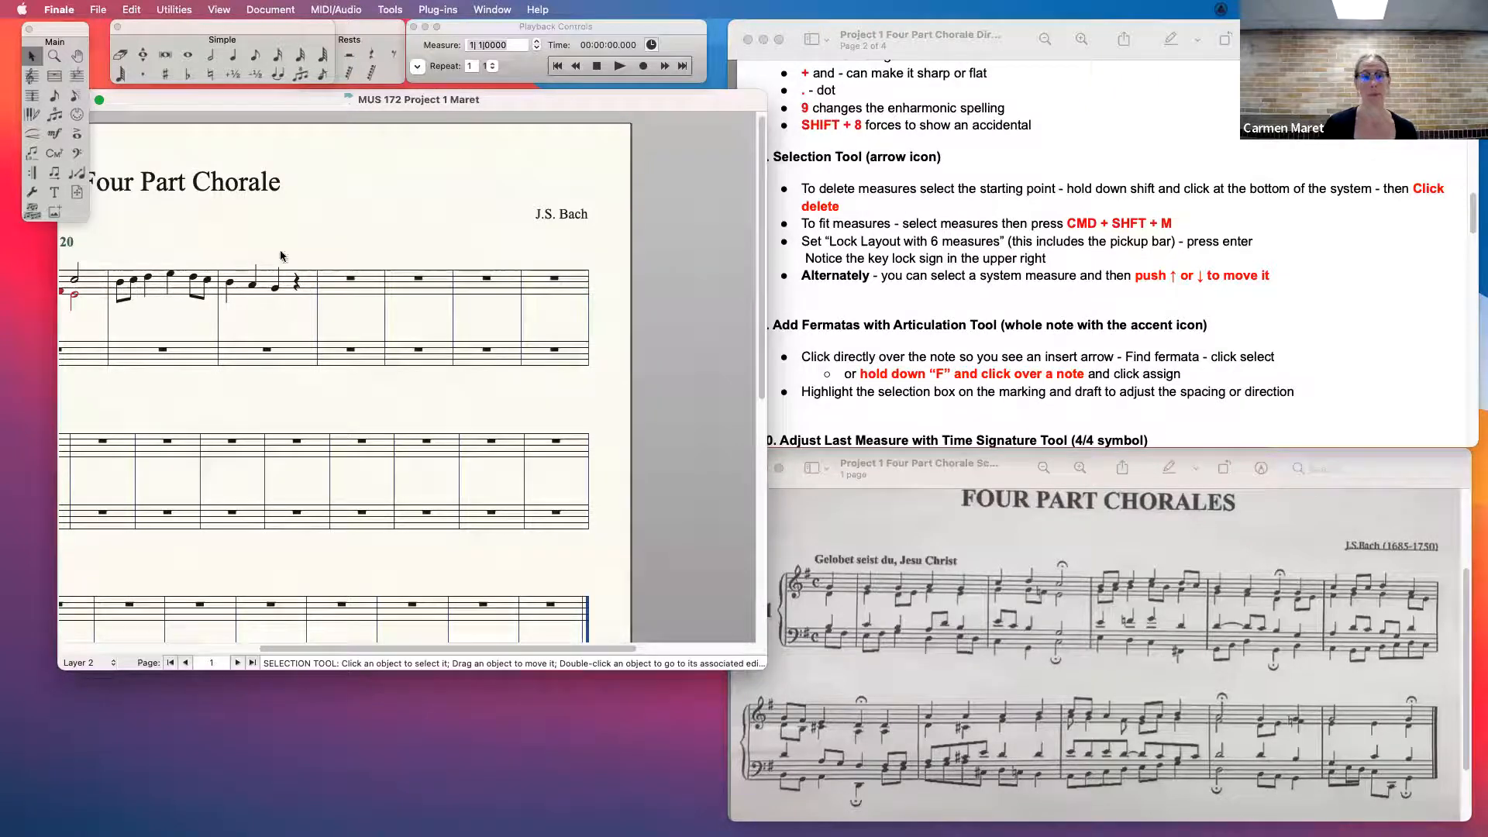
- Delete the last four empty measures of the first system from both staves
left_click(339, 286)
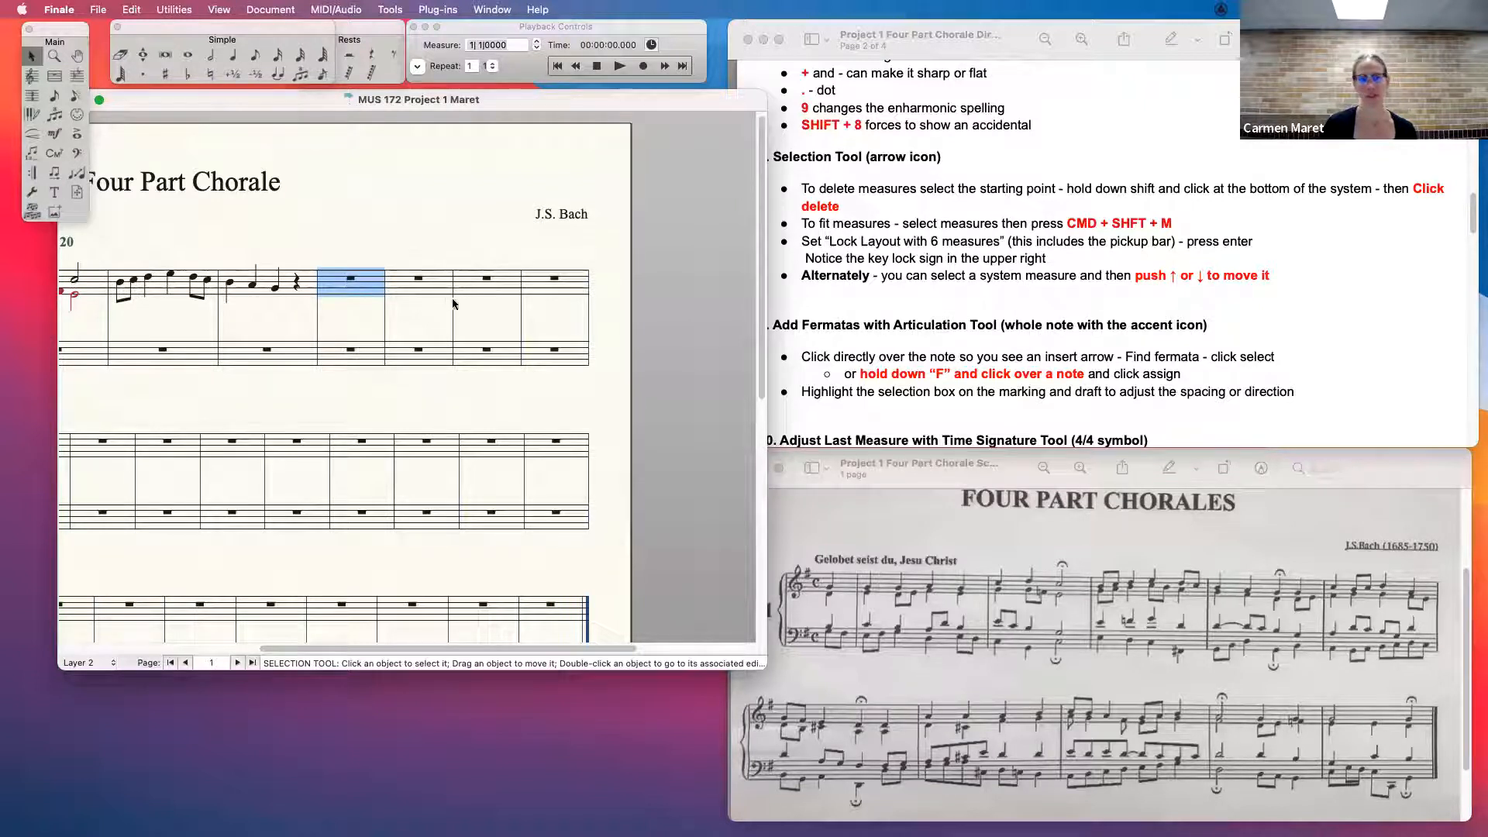
left_click(583, 361, "shift")
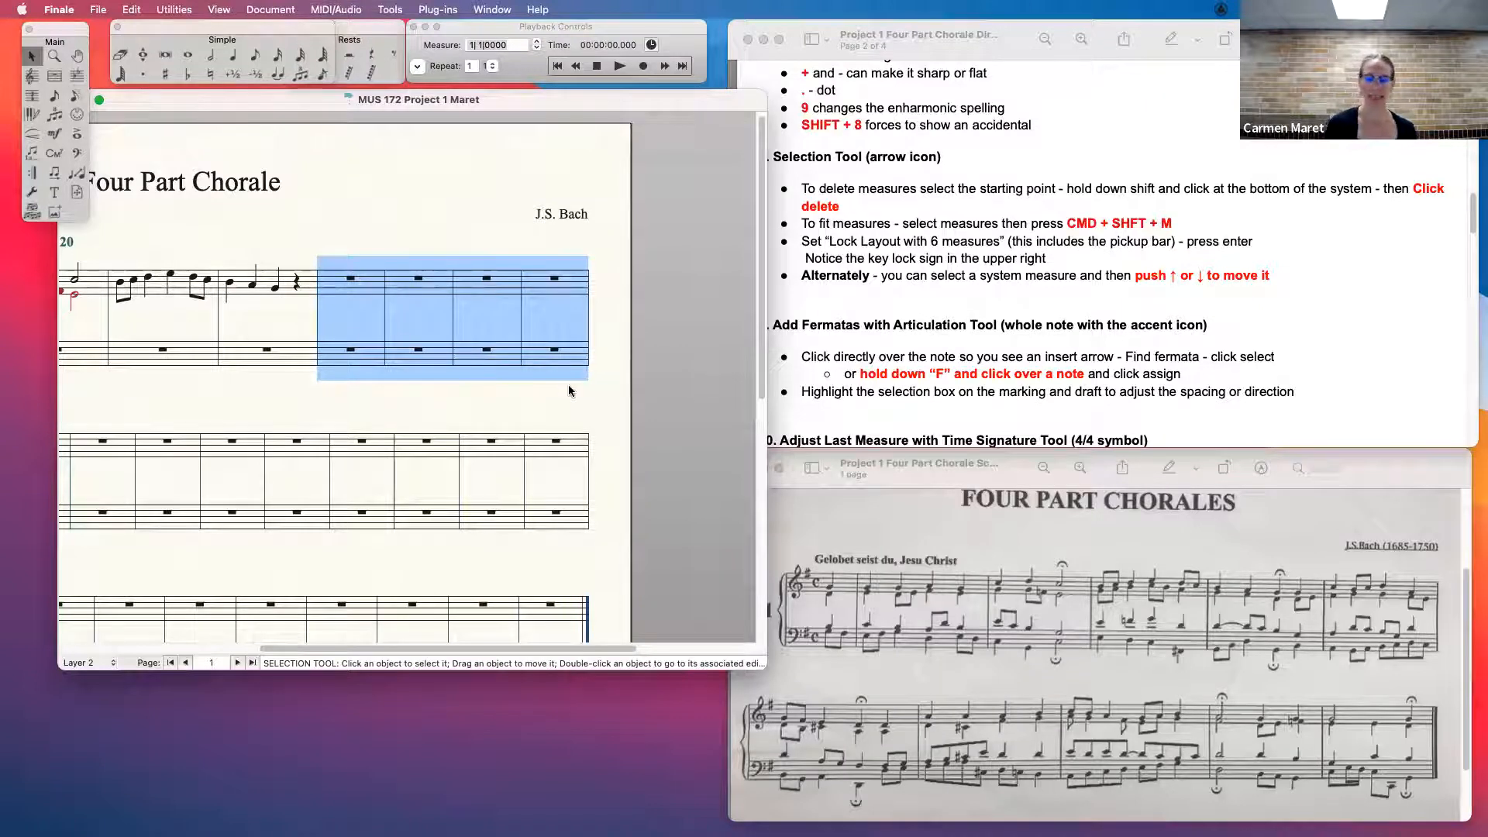
key("BackSpace")
- Delete the third and fourth full measures of the first system, which hold only soprano notes, from both staves
left_click_drag(500, 649, 390, 646)
left_click(373, 289)
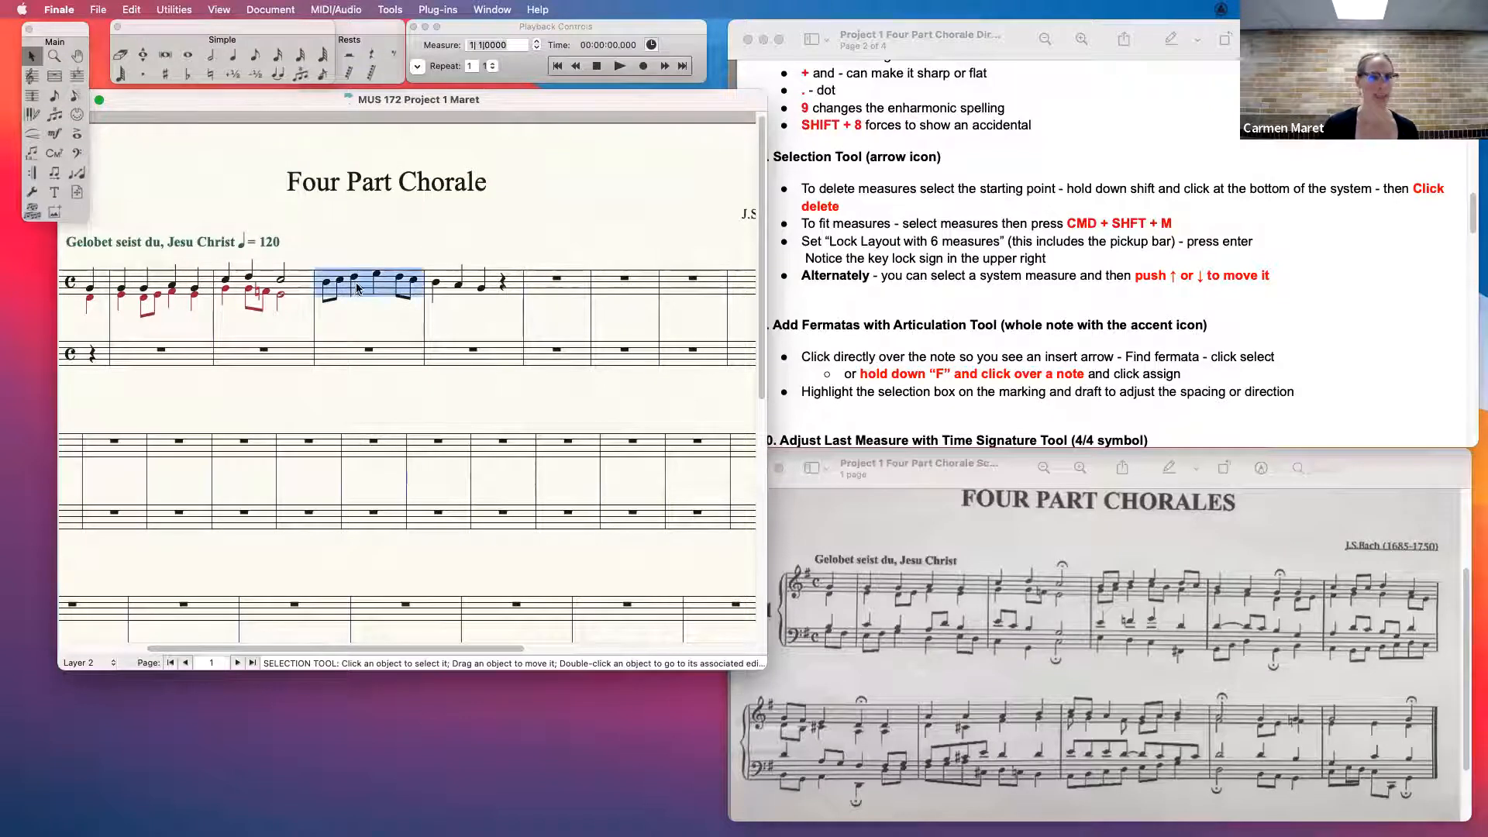
left_click(504, 355, "shift")
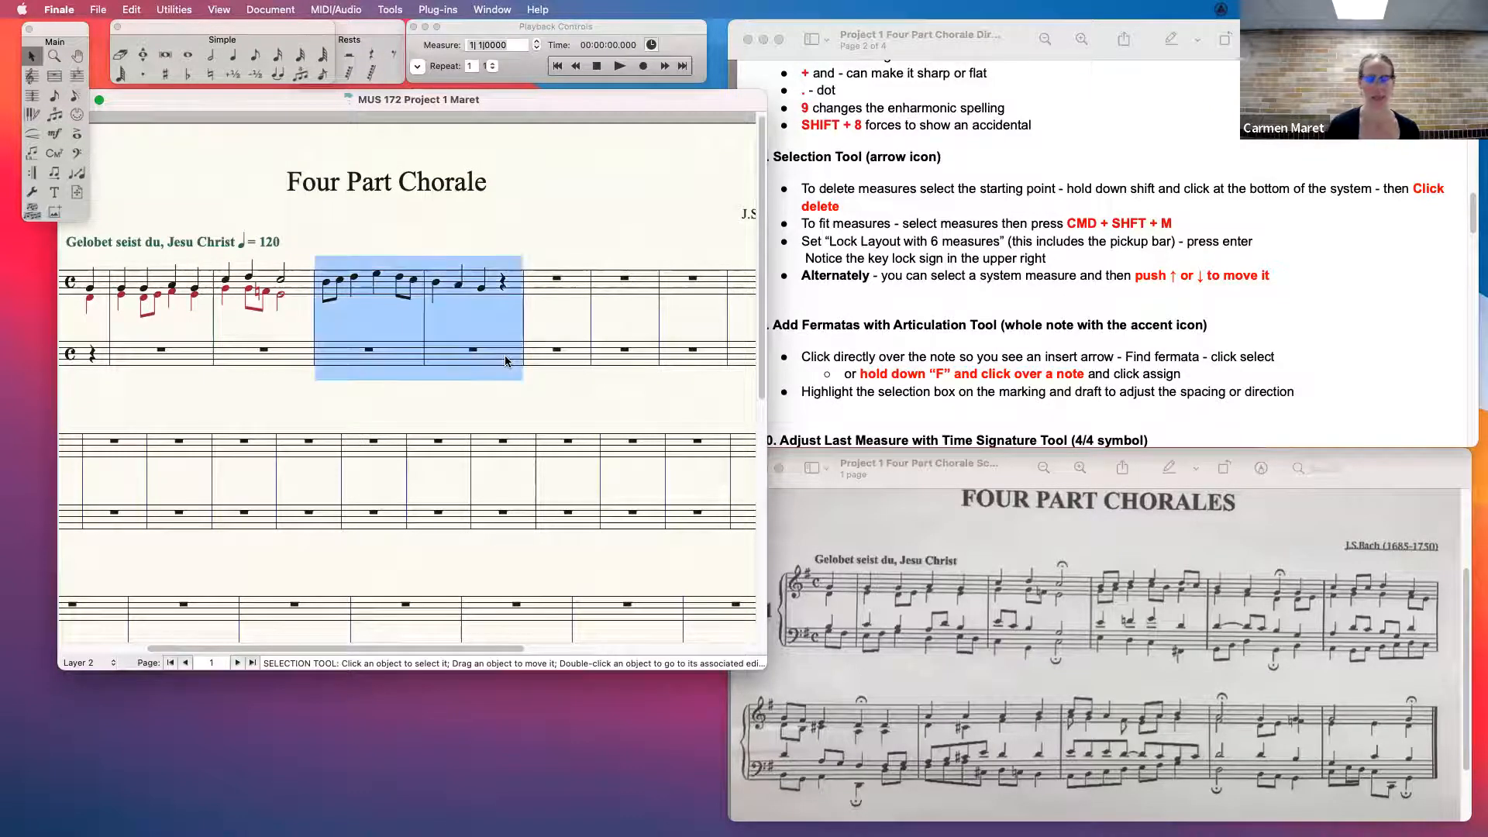
key("Delete")
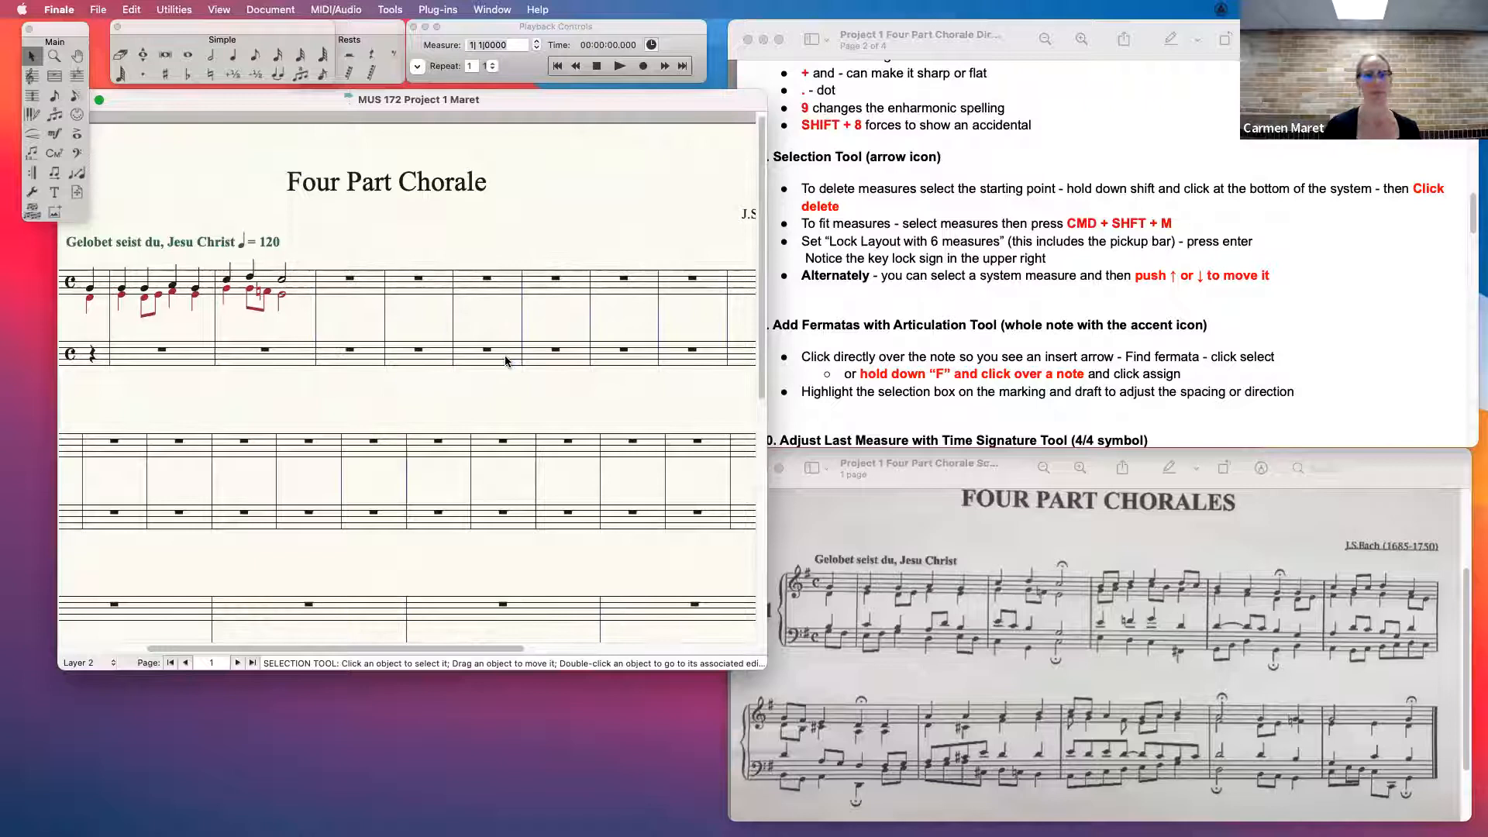
- Practise enclosing the first four empty measures of the first system in full and partial selections, clearing each one
left_click_drag(378, 649, 357, 649)
left_click_drag(353, 227, 626, 409)
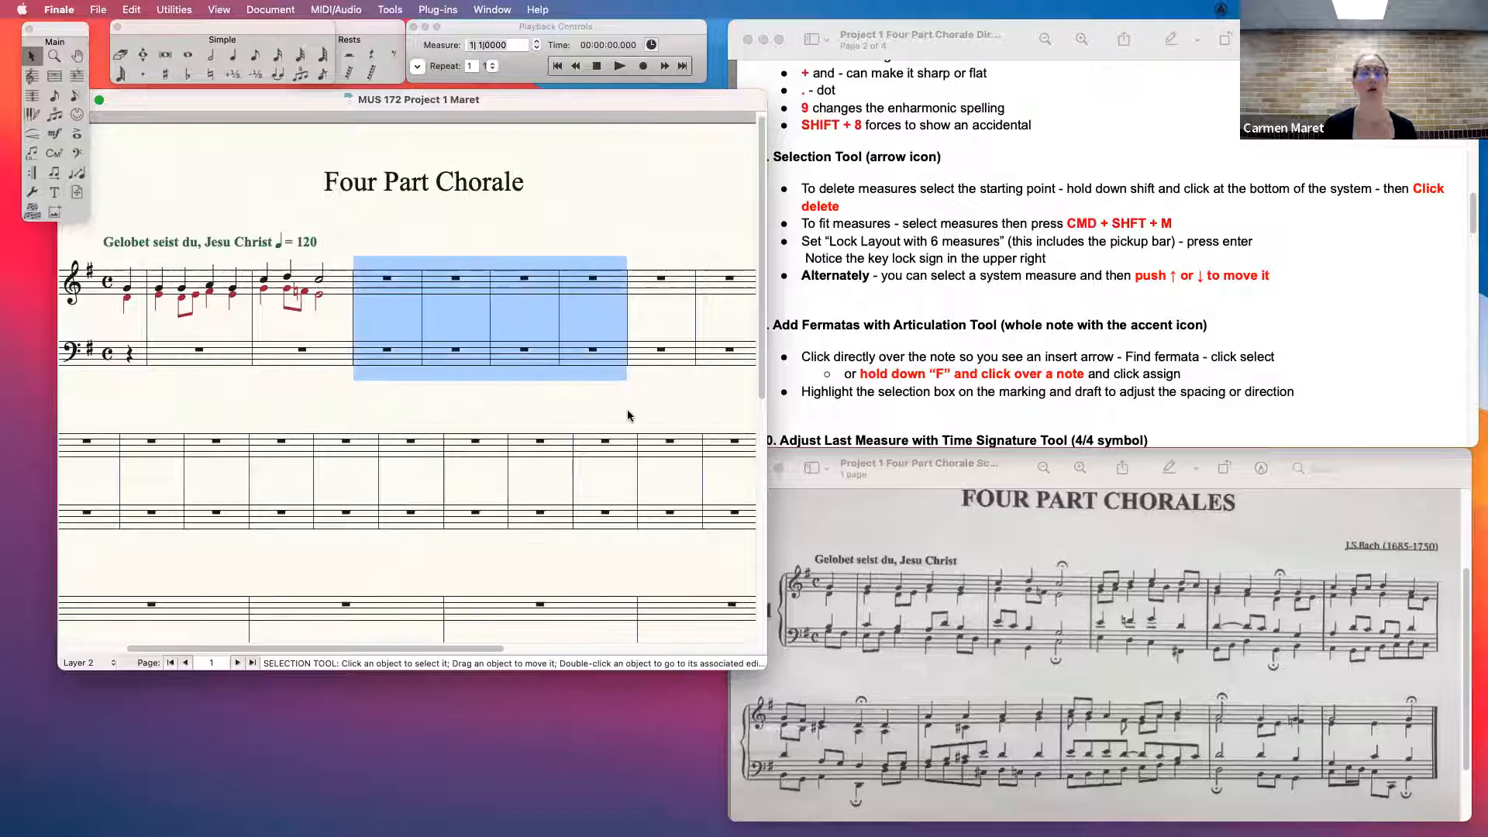
left_click(568, 406)
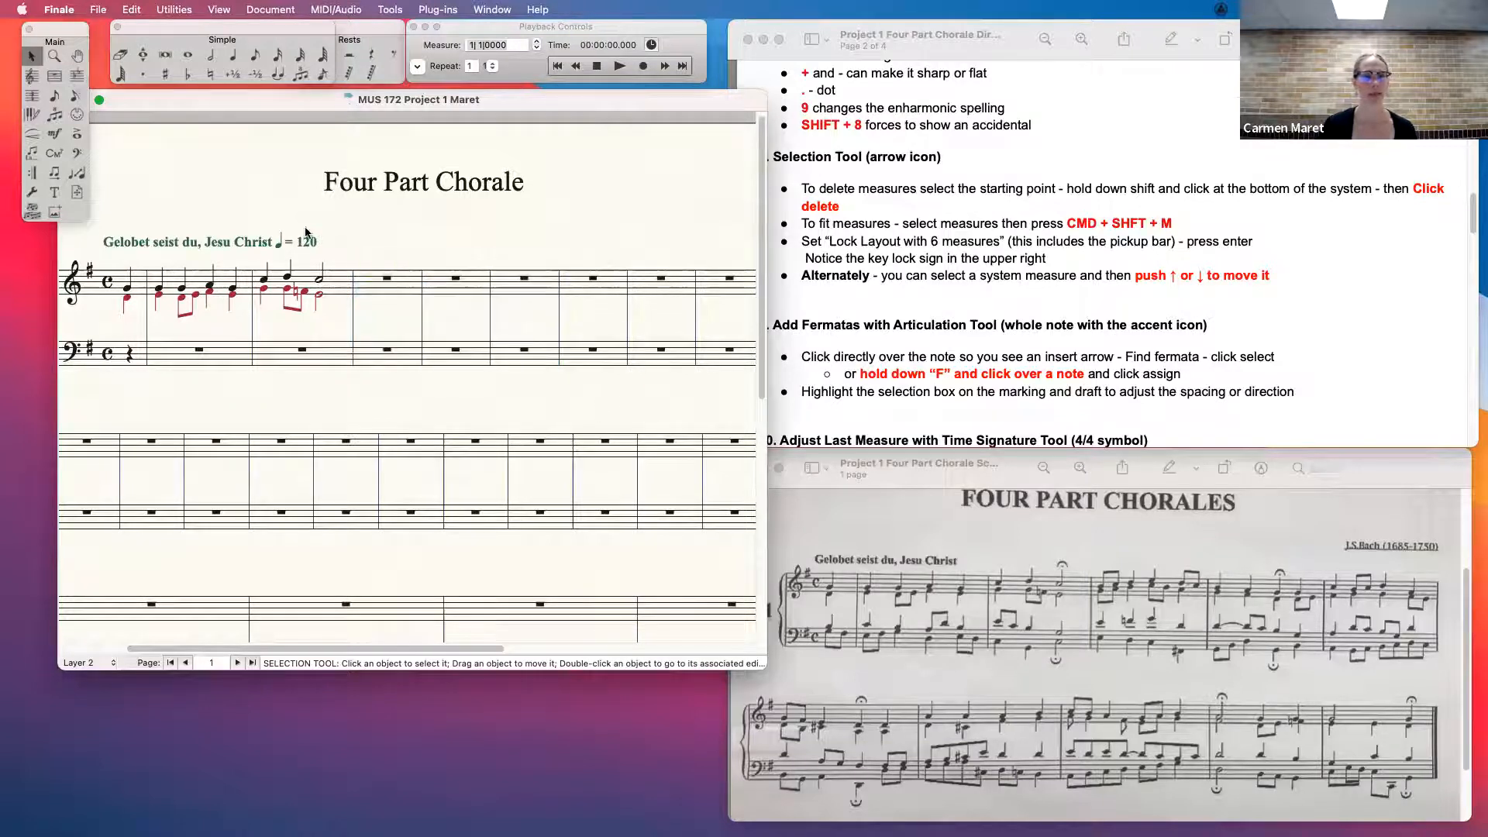
left_click_drag(358, 235, 632, 405)
left_click(336, 223)
left_click_drag(354, 224, 389, 321)
left_click(443, 224)
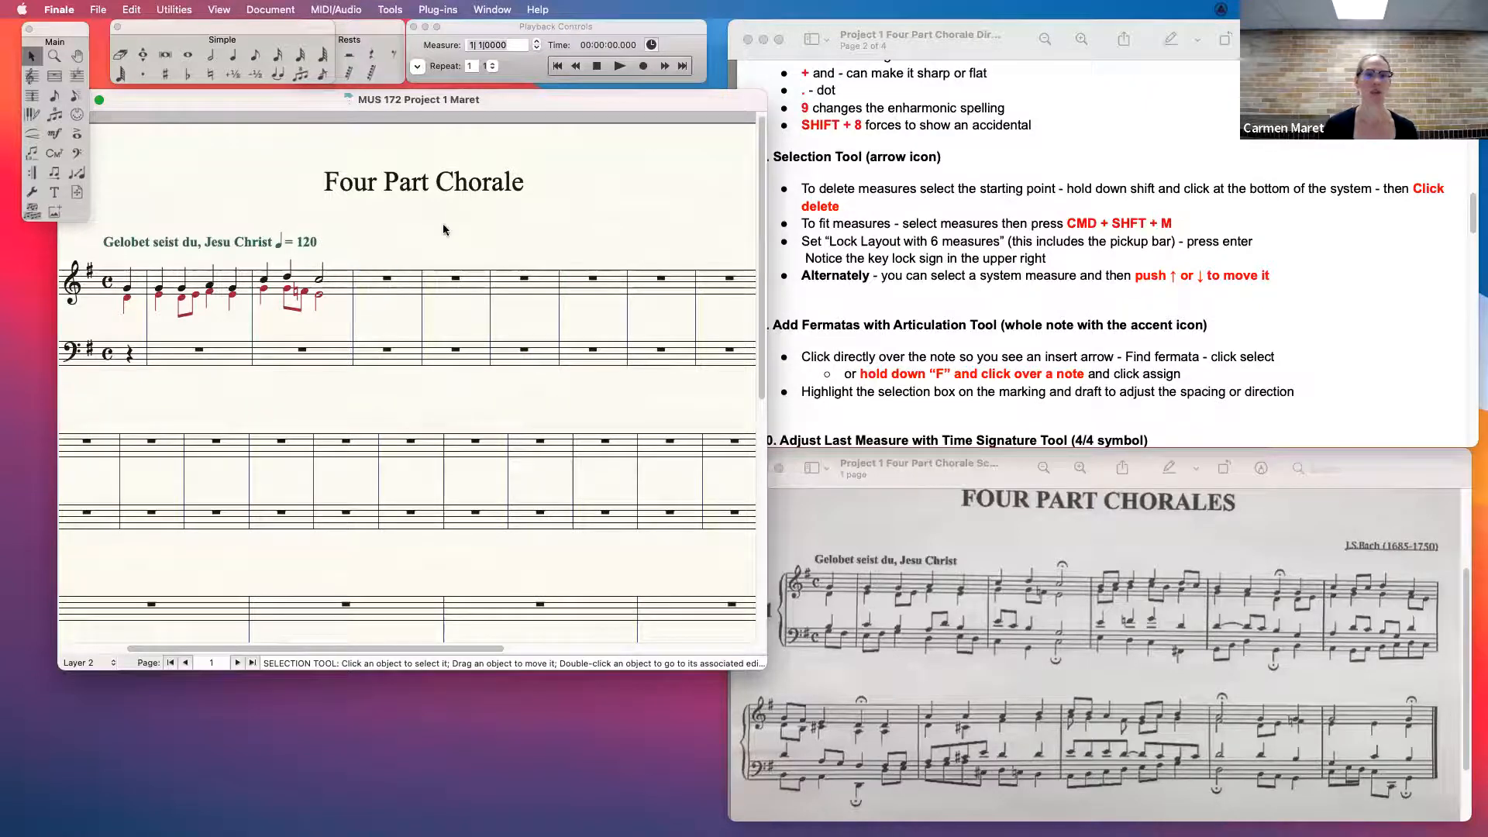
left_click_drag(407, 234, 627, 411)
left_click(446, 242)
left_click_drag(356, 234, 612, 369)
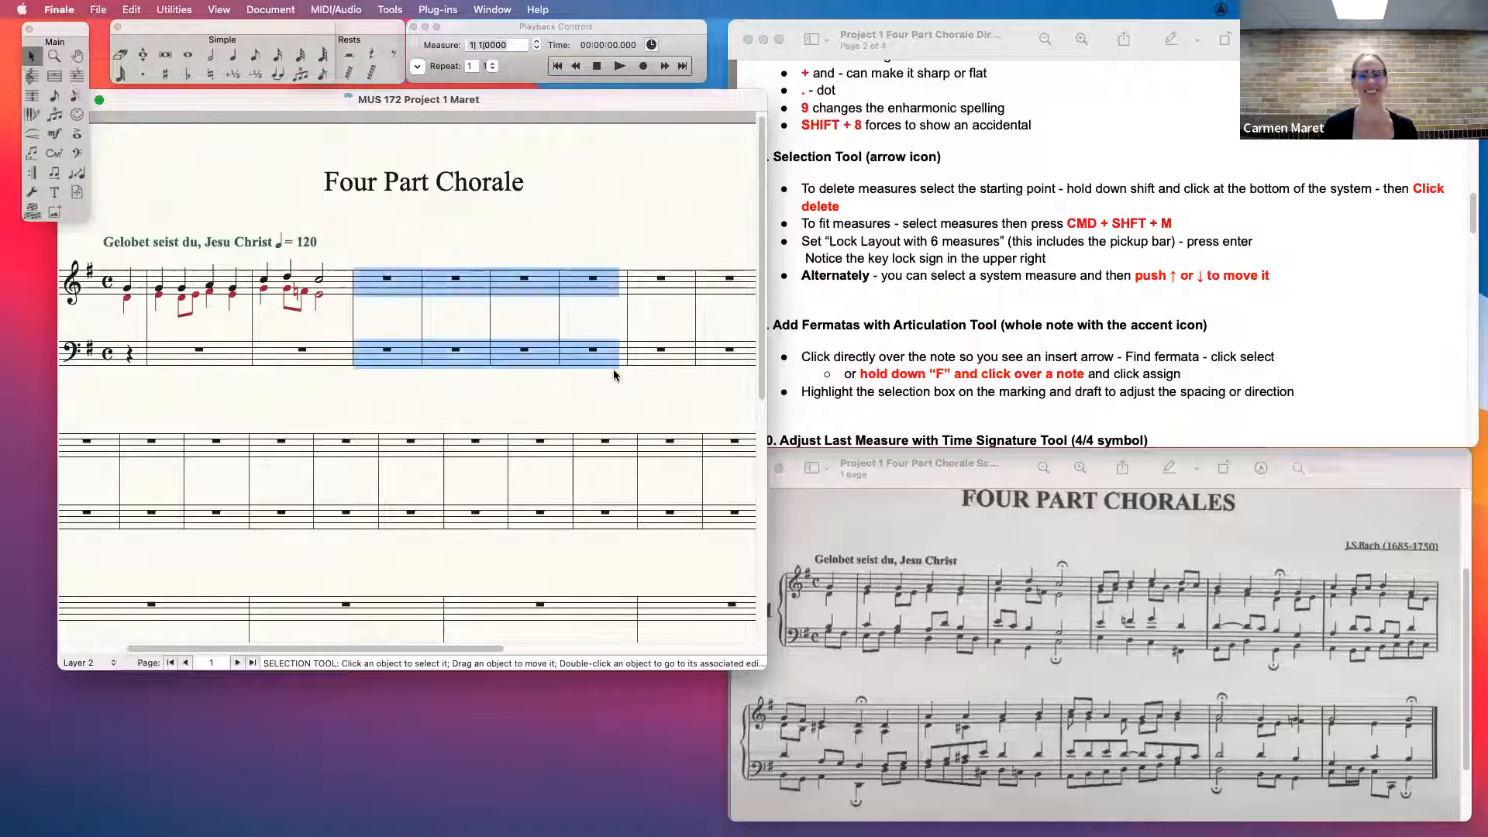
left_click(338, 255)
left_click_drag(360, 240, 585, 397)
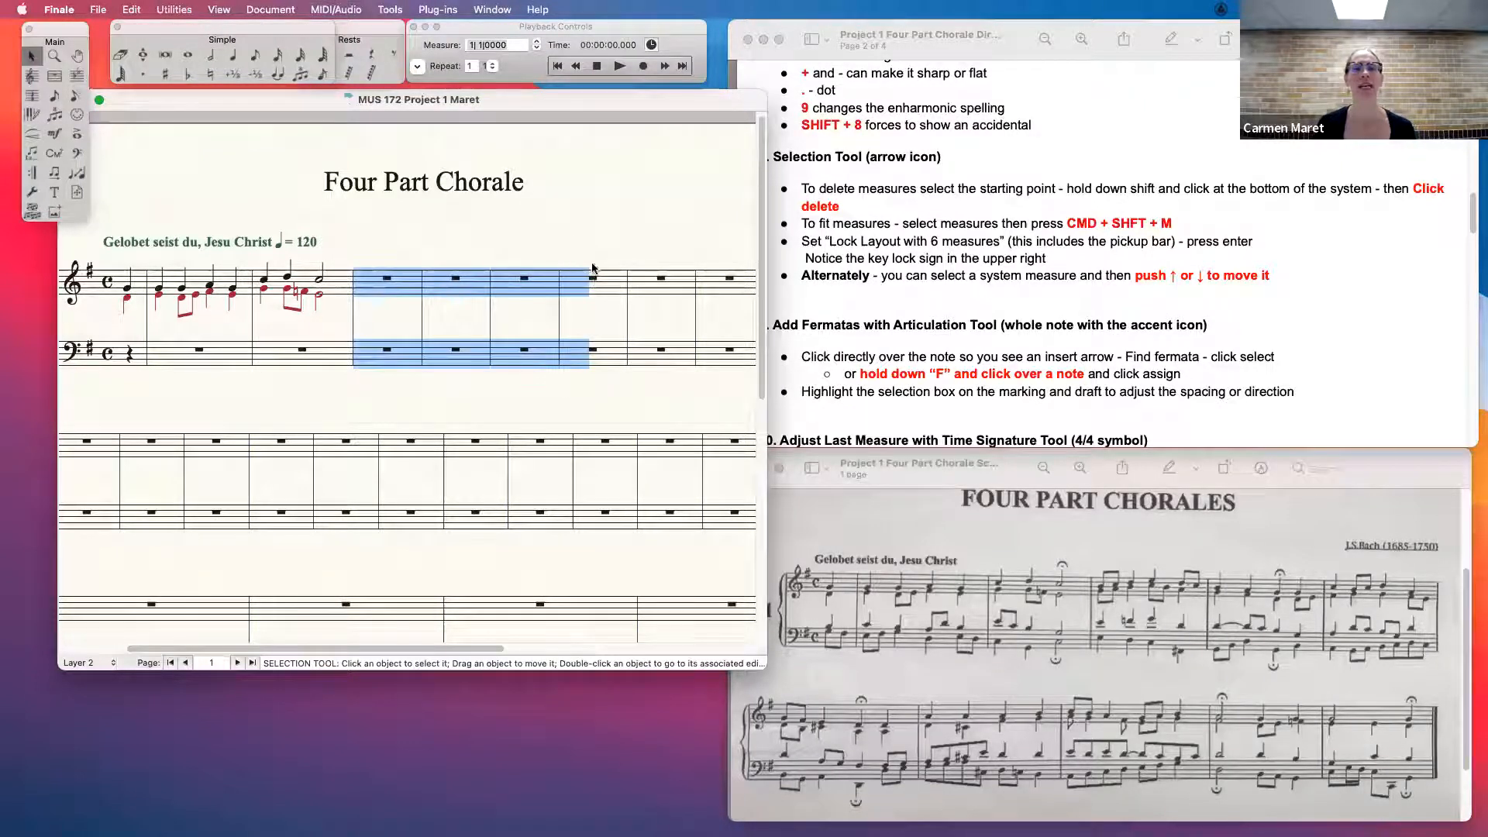
left_click(422, 244)
- Select the second empty measure of the first system as a stack through both staves, and clear the selection
double_click(398, 278)
left_click(436, 253)
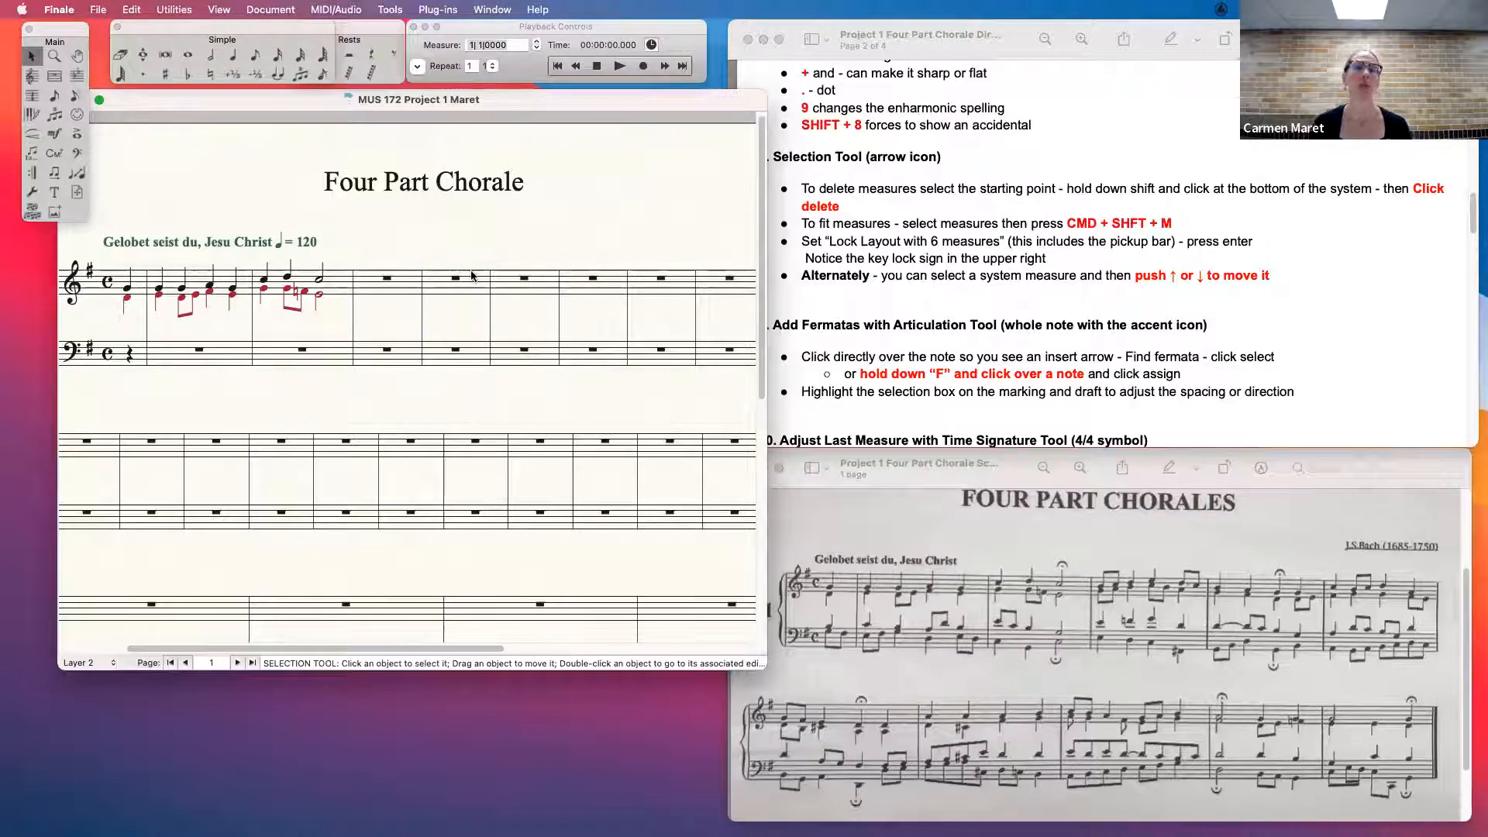
double_click(470, 288)
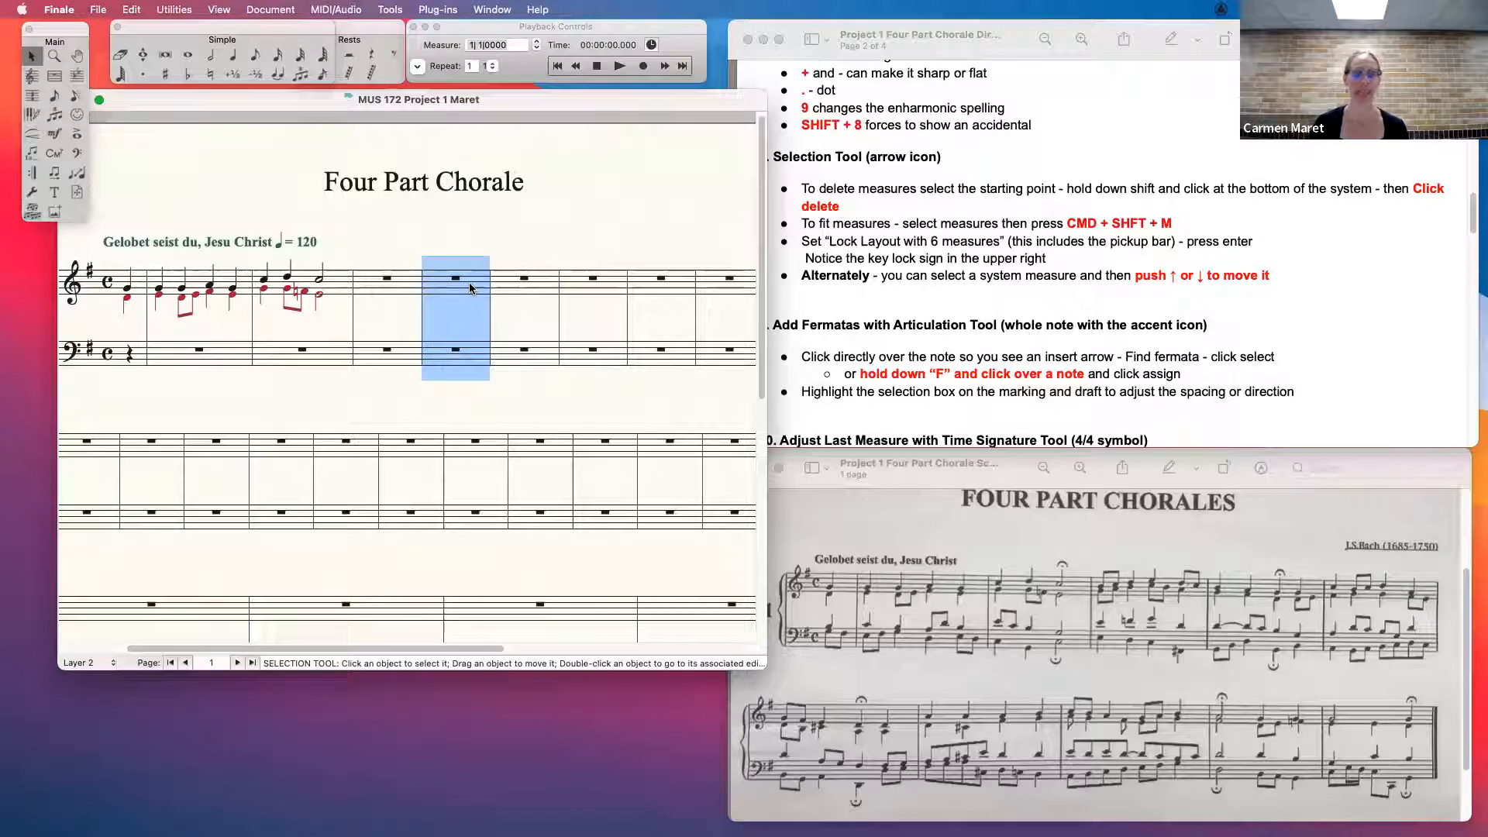
left_click(402, 249)
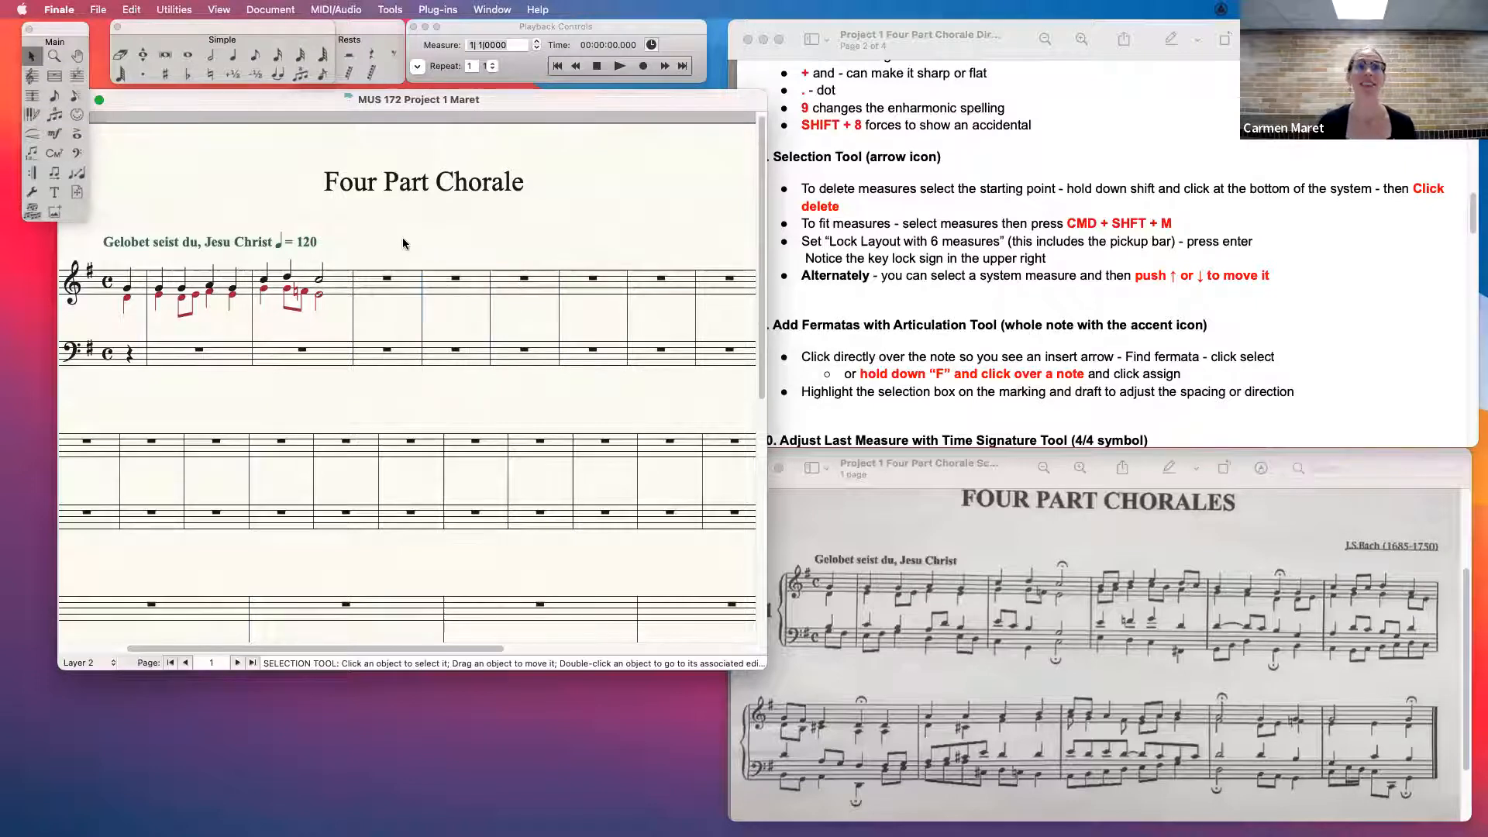
- Select the treble staff's second full measure, review its contextual editing commands, and dismiss them without choosing any
left_click(334, 290)
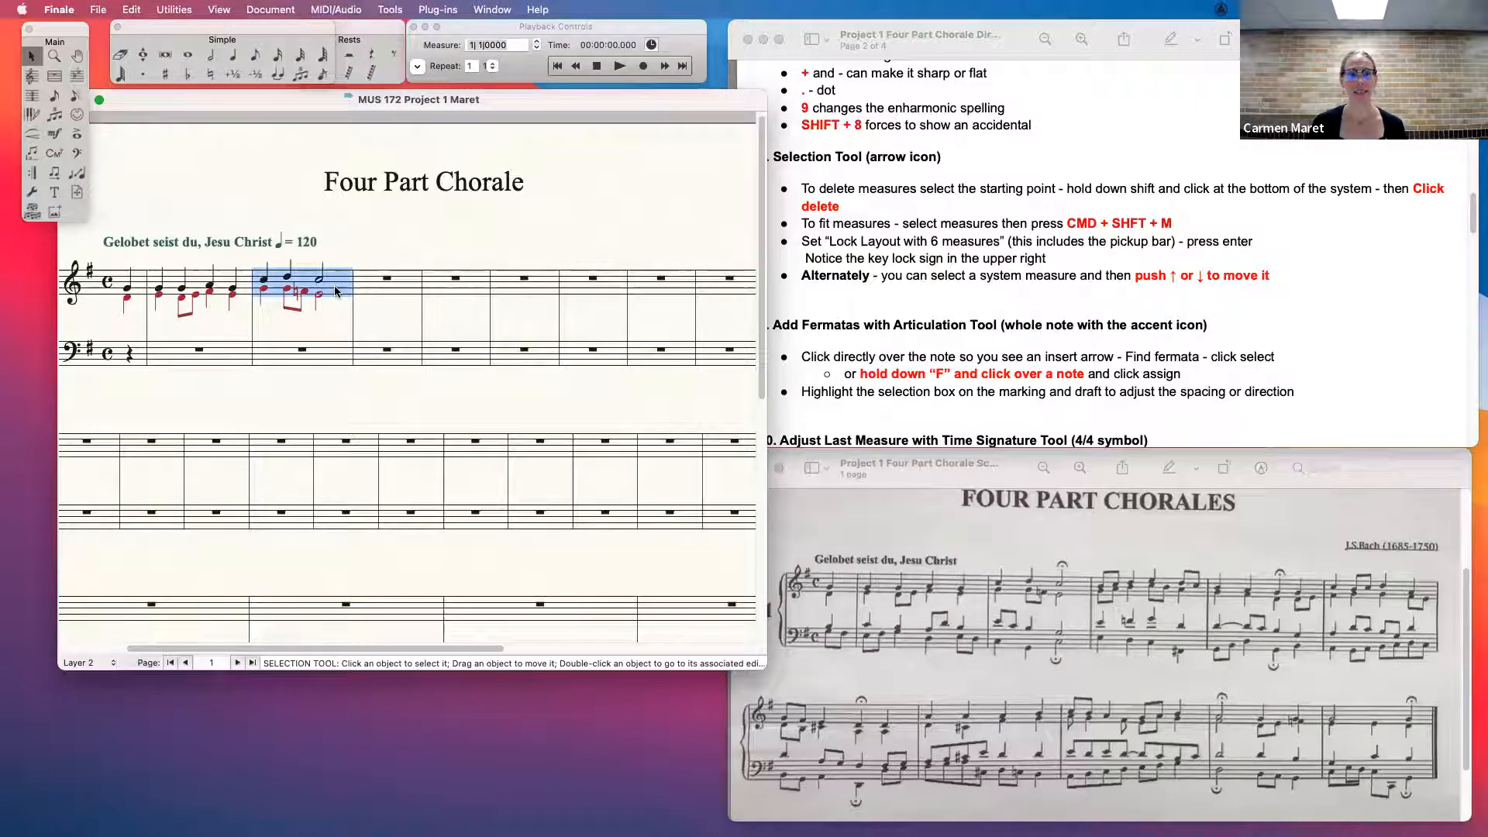
right_click(335, 290)
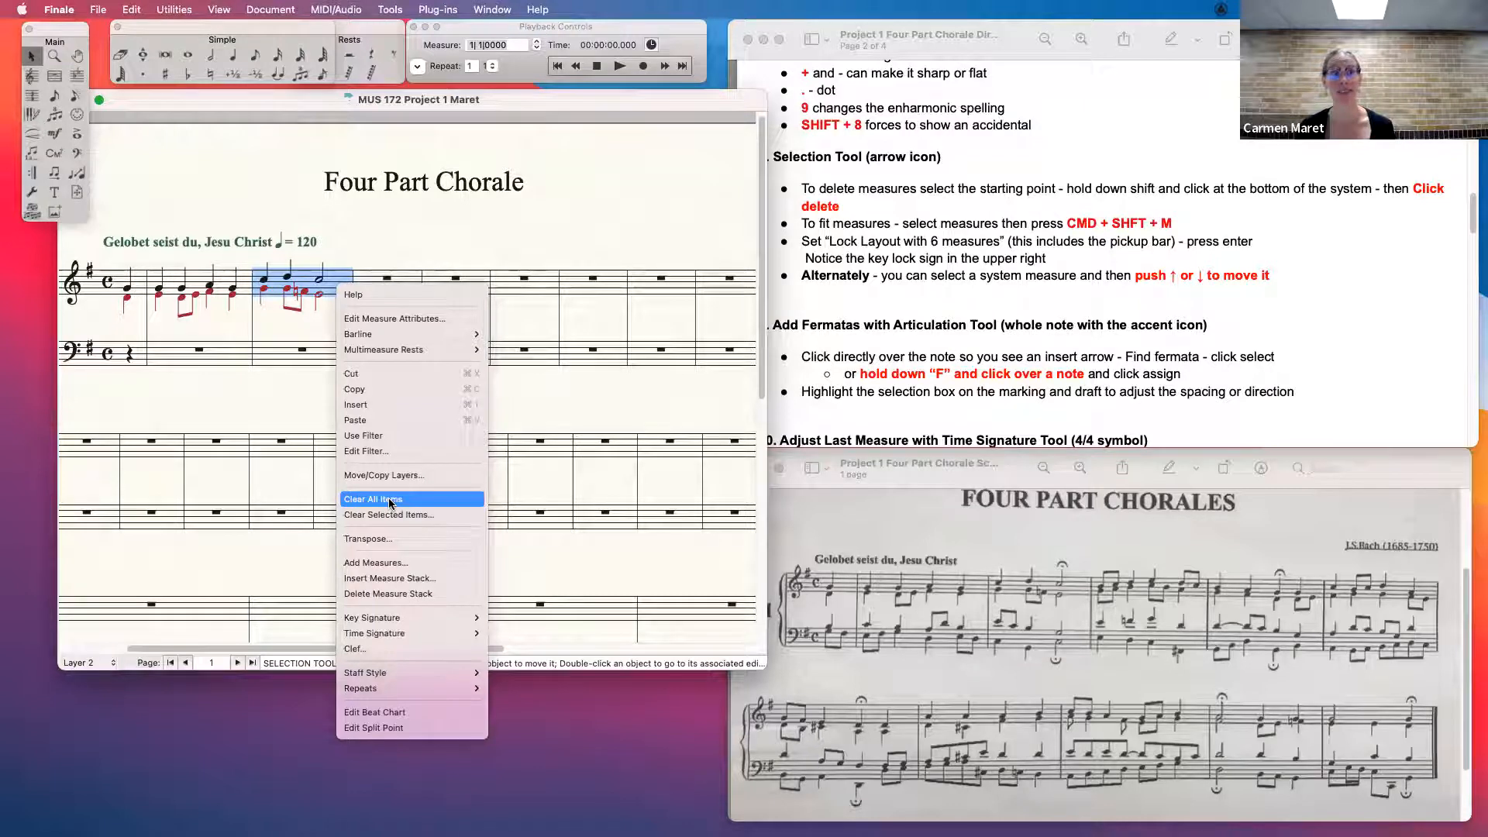
left_click(293, 337)
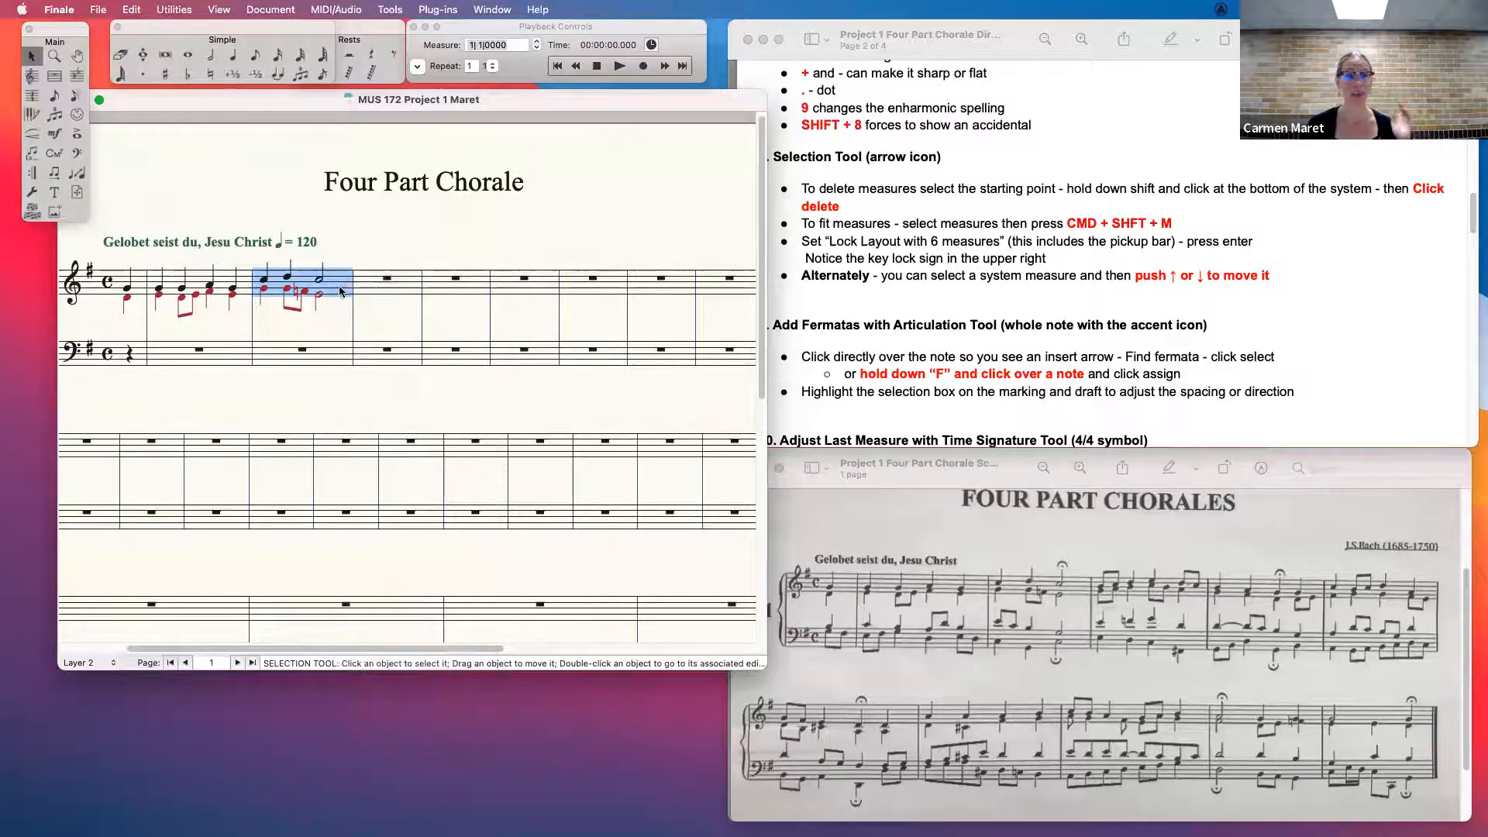
right_click(339, 290)
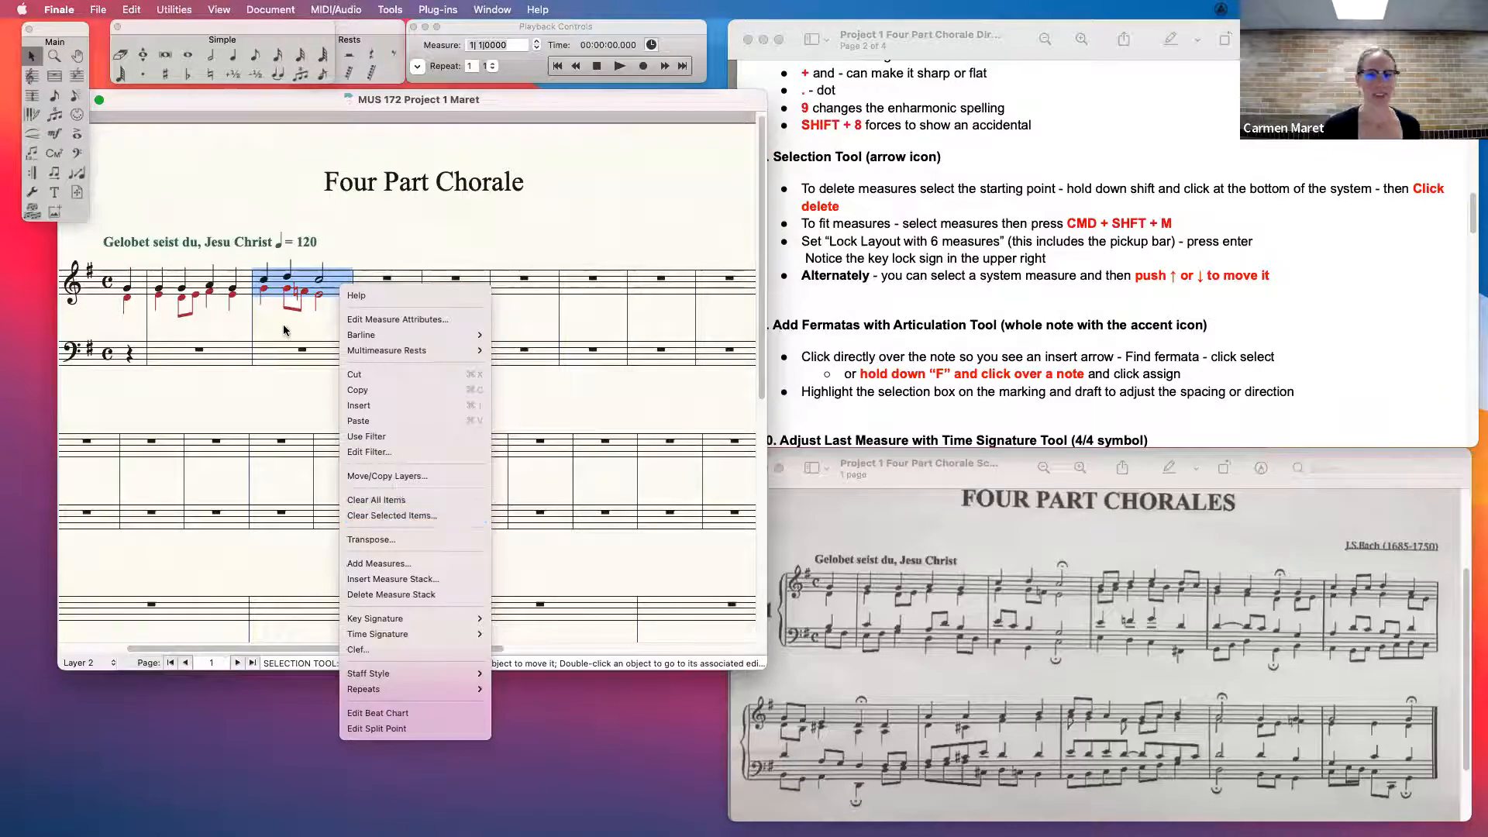
left_click(340, 273)
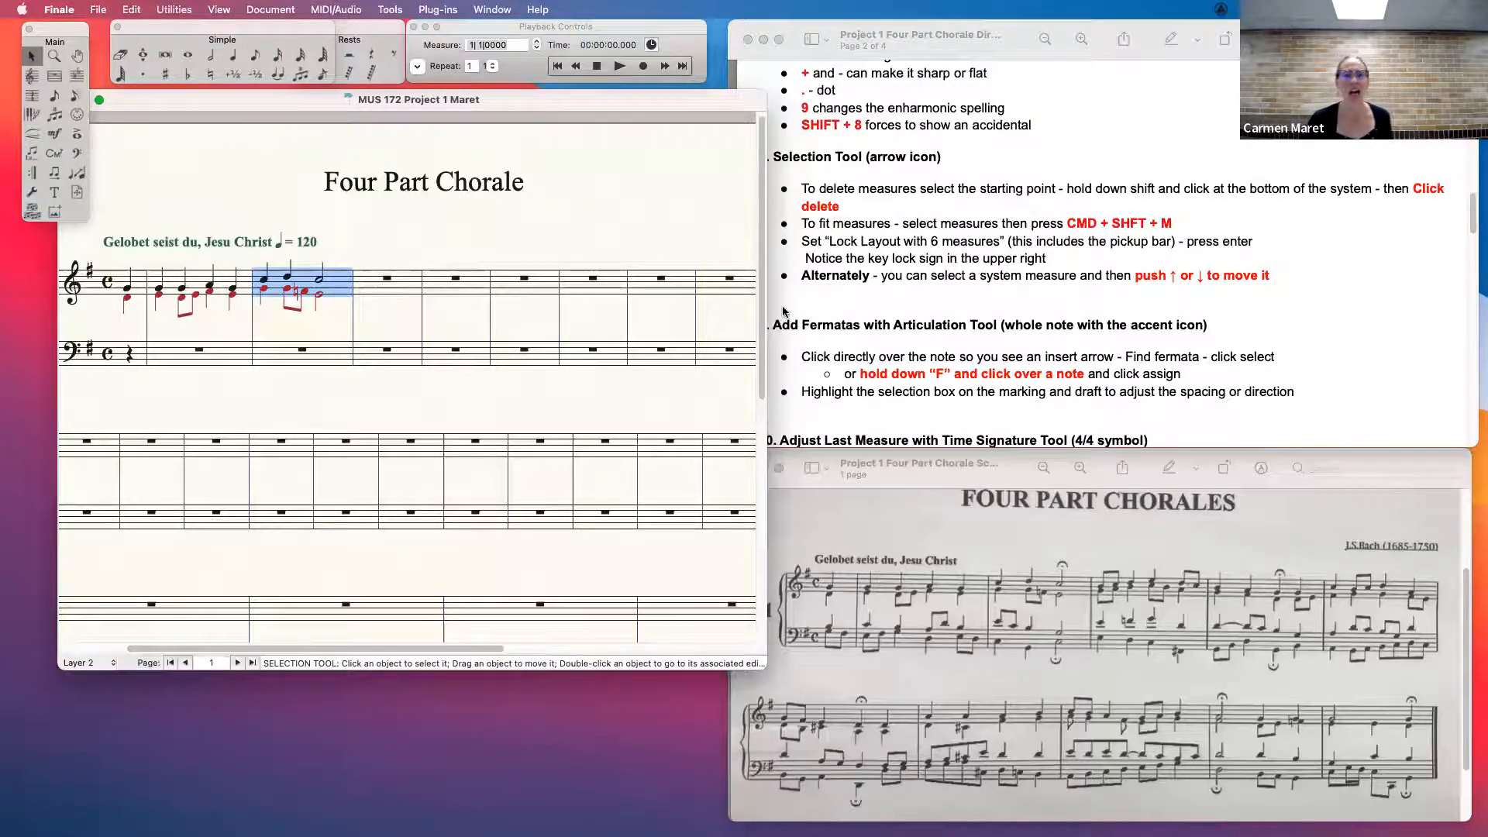
left_click(513, 409)
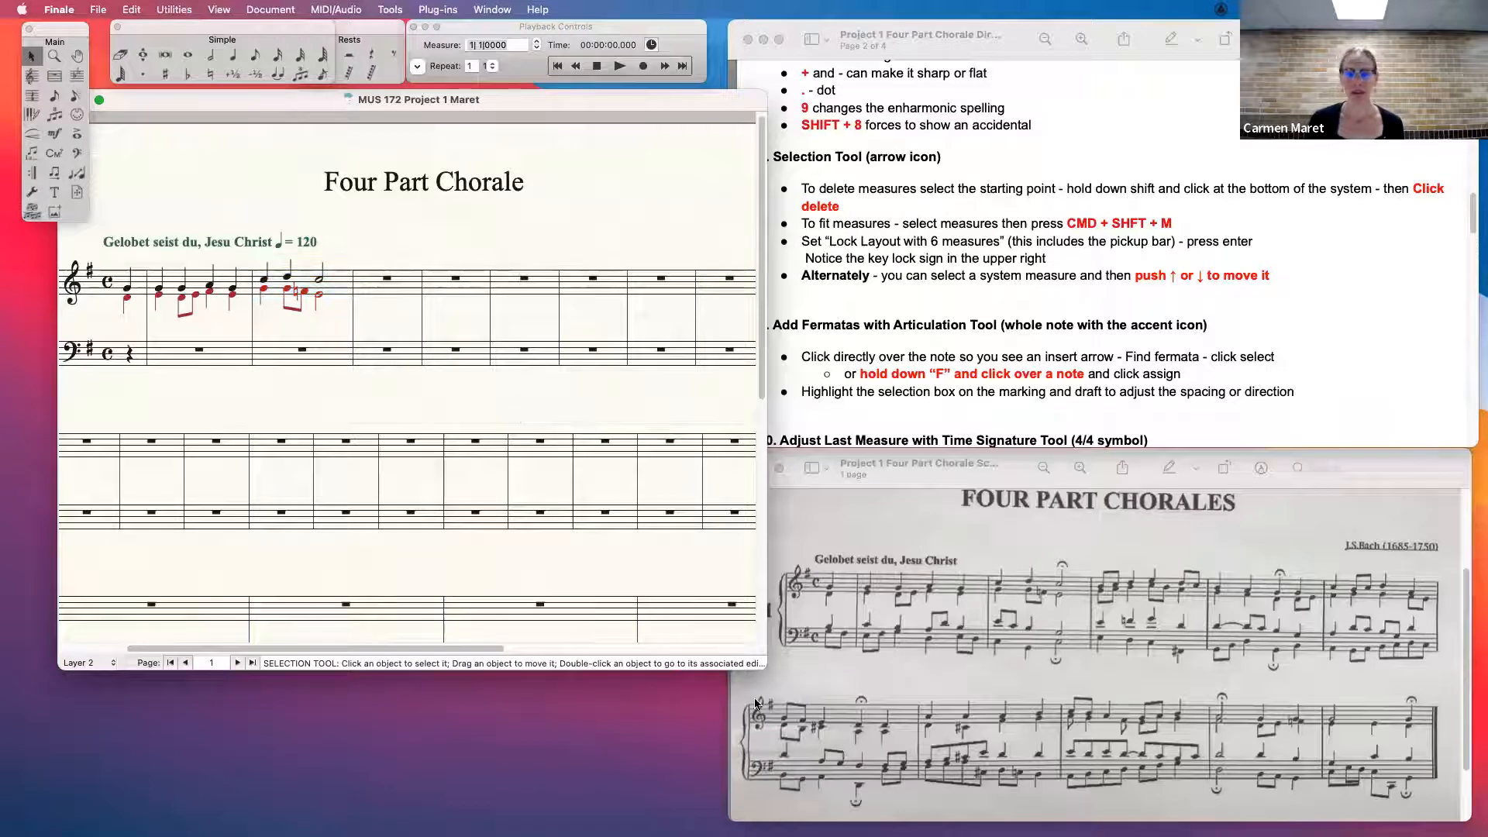
- Widen the score window and switch to Preview to check the reference chorale's measure layout
left_click_drag(763, 663, 892, 709)
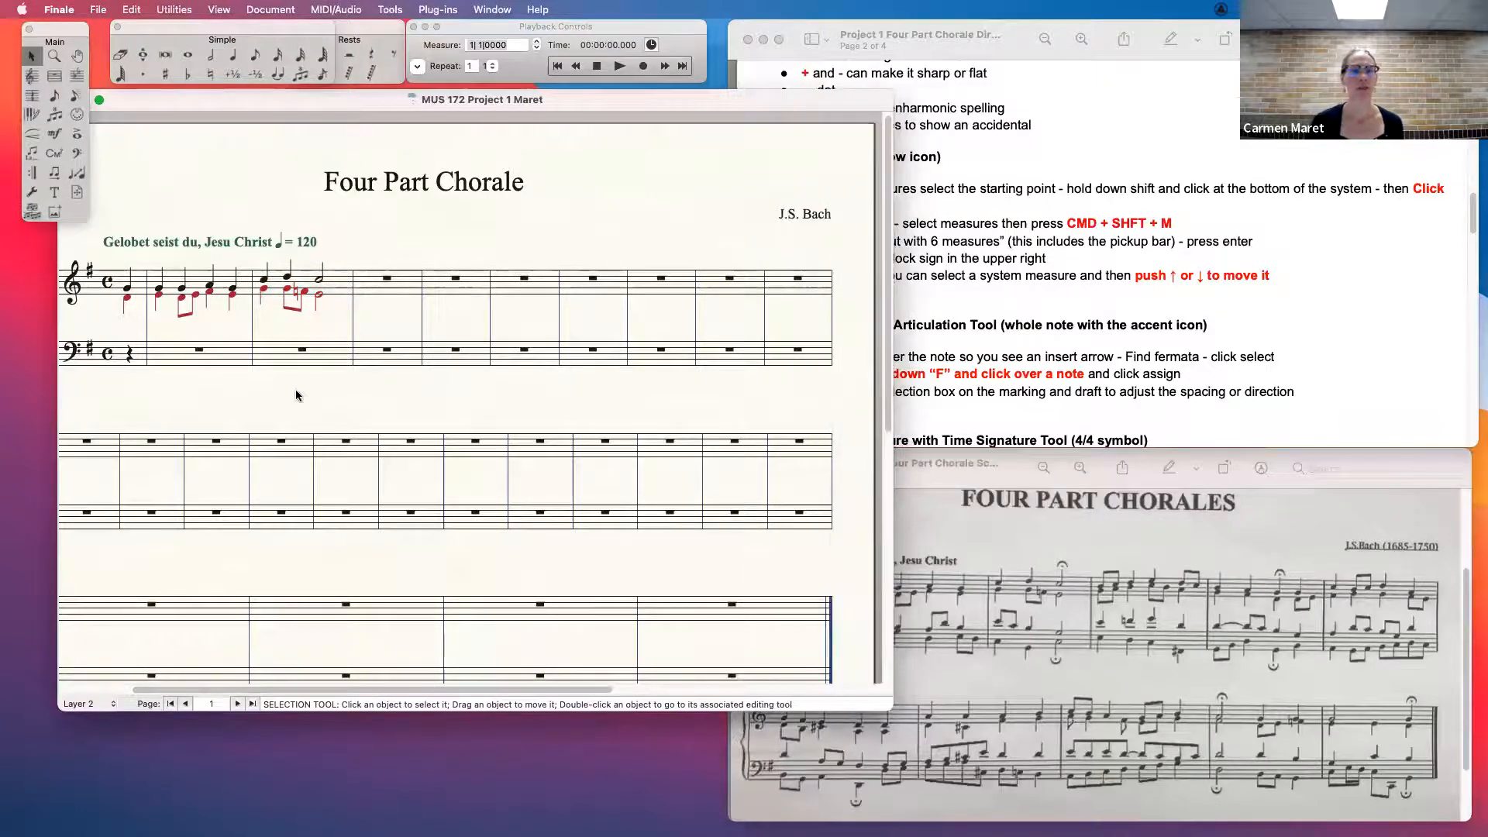
left_click_drag(528, 689, 445, 689)
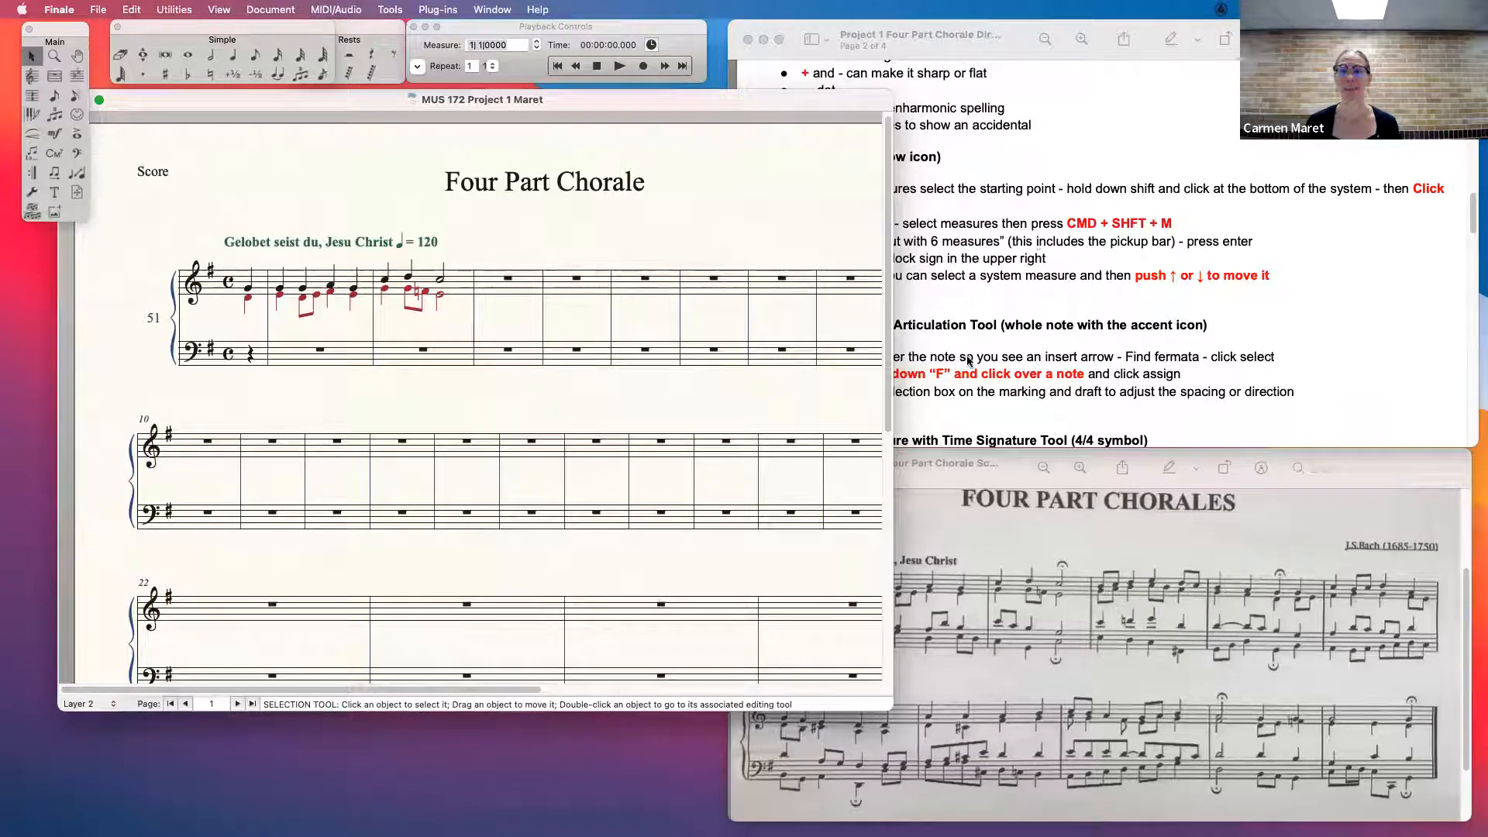
left_click(1074, 632)
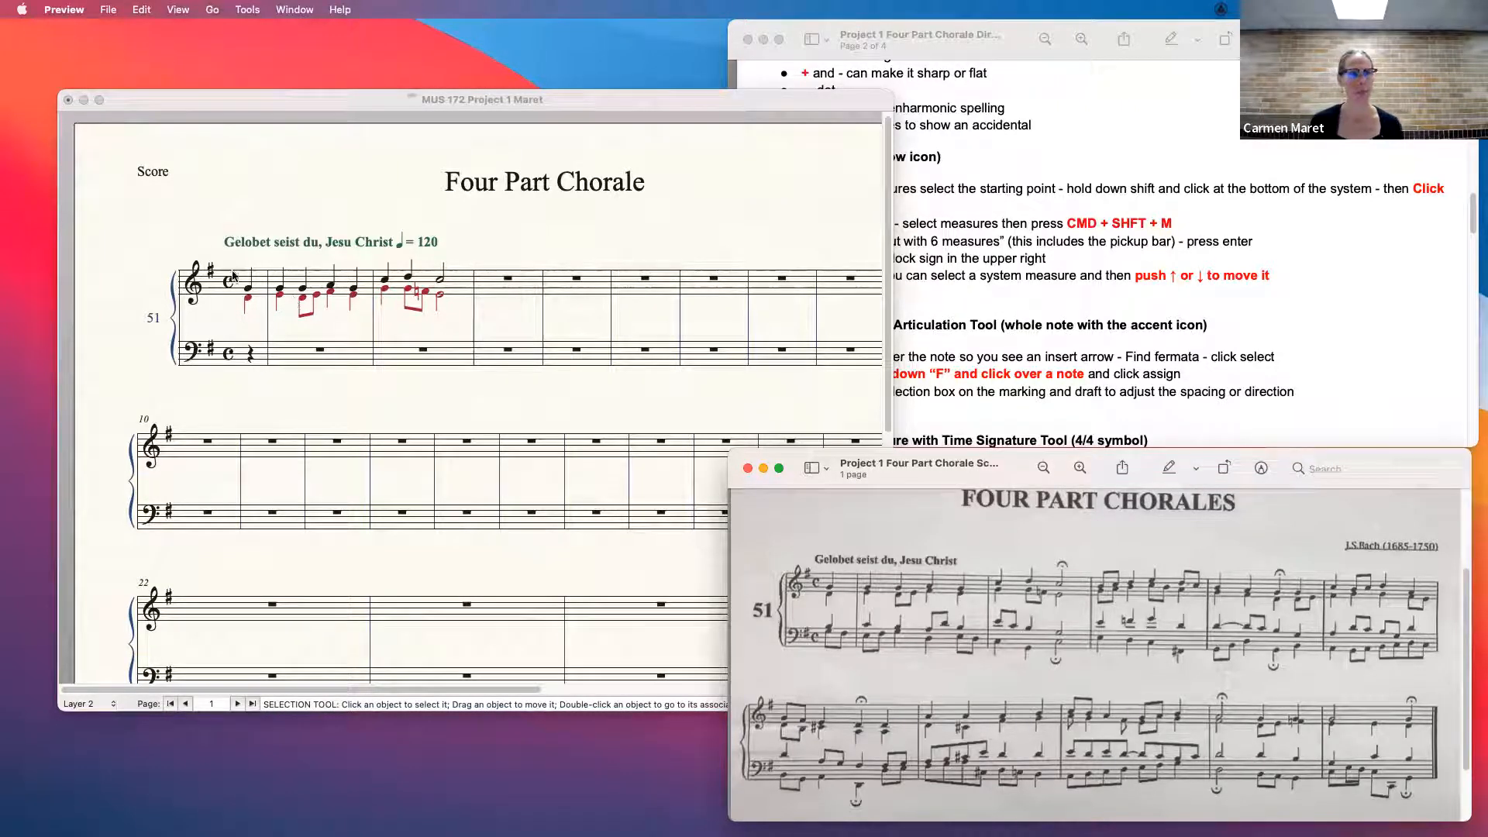
- Select the first system's measures from the pickup through measure 5 in both staves and lock the layout with 6 measures per system
left_click(257, 281)
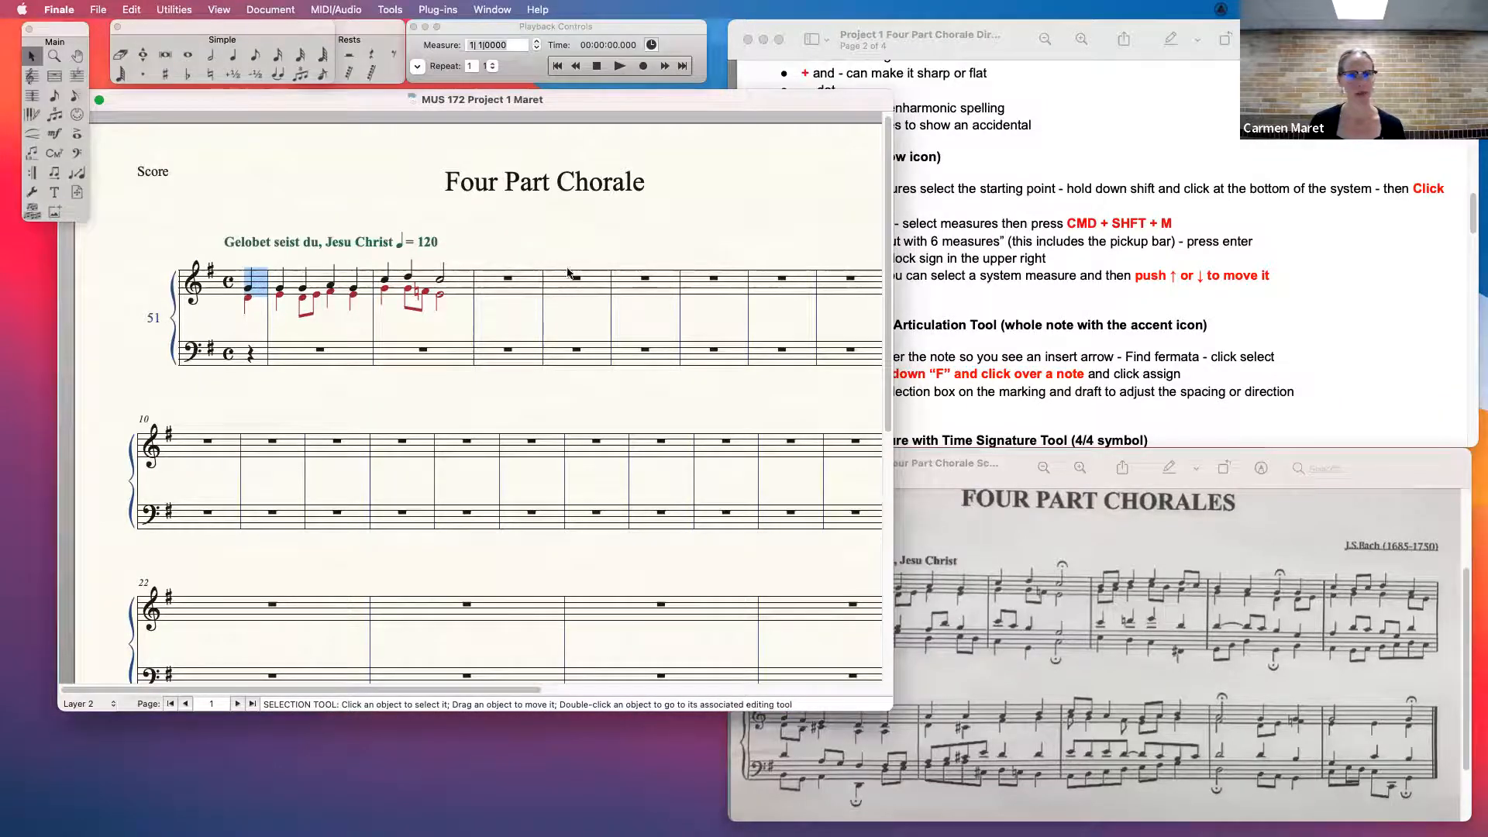
left_click(664, 360, "shift")
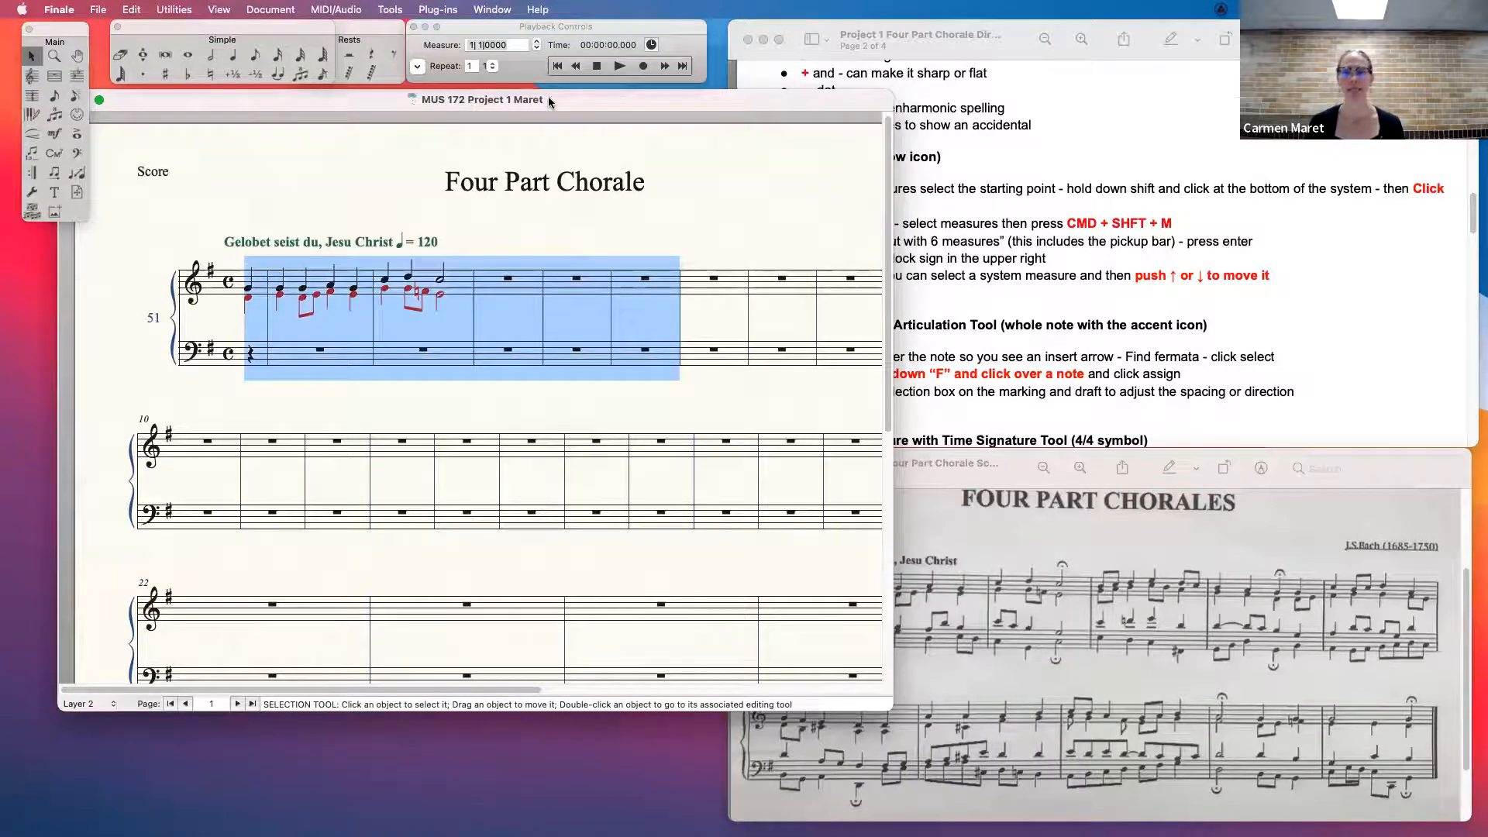
left_click_drag(566, 109, 480, 94)
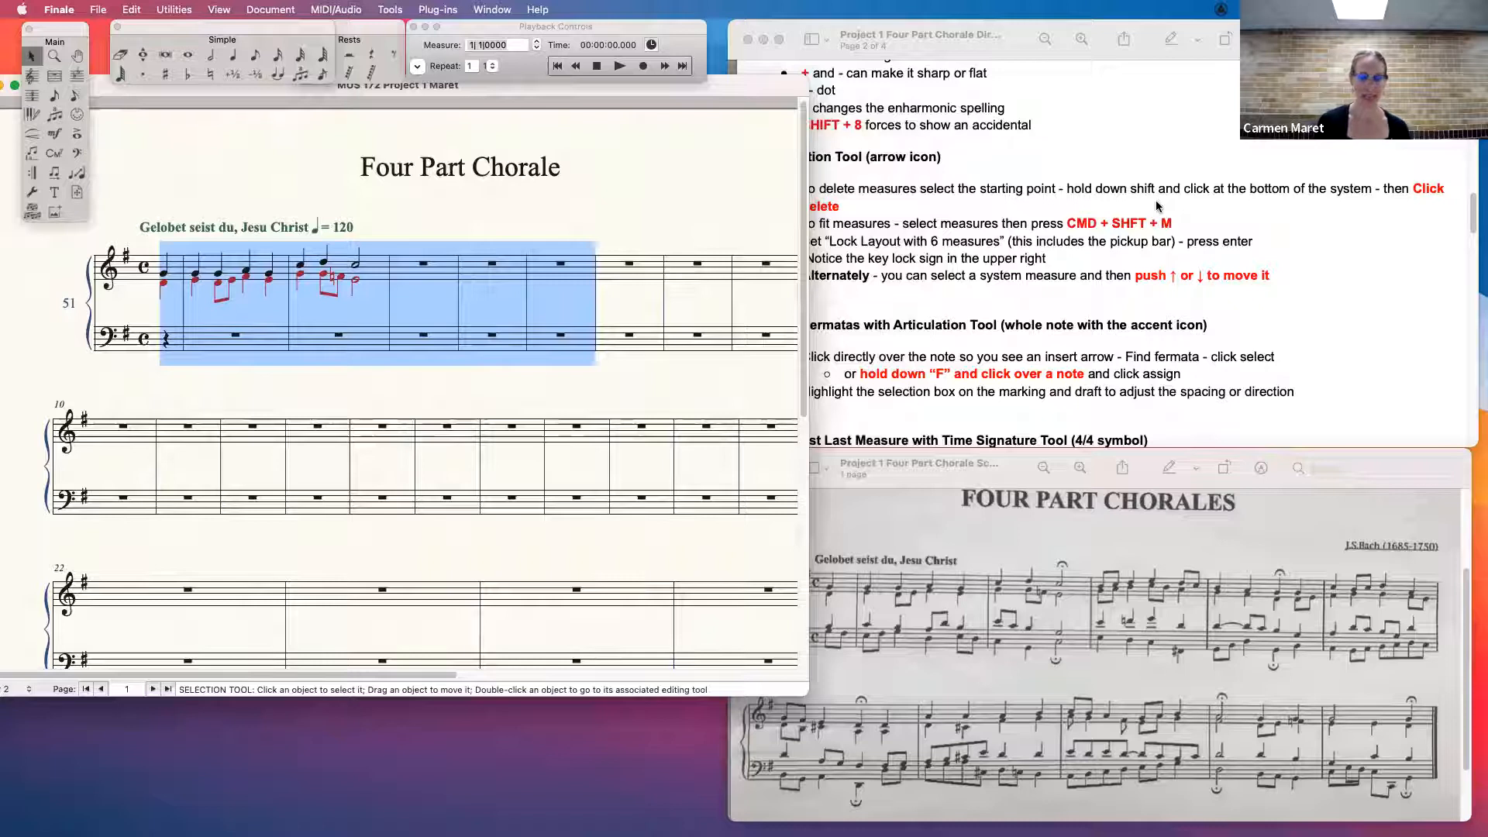
key("super+shift+m")
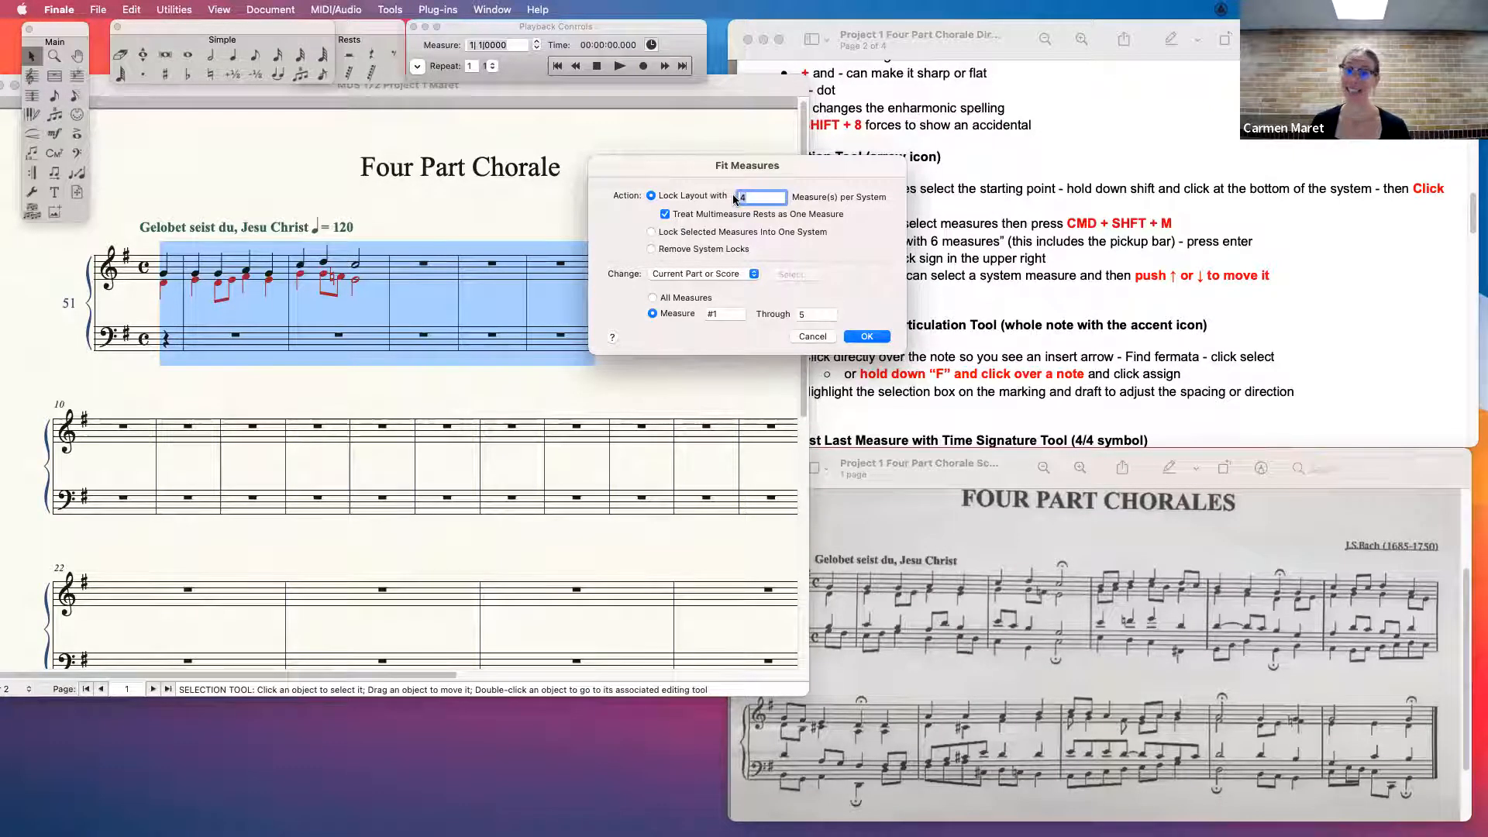
type("6")
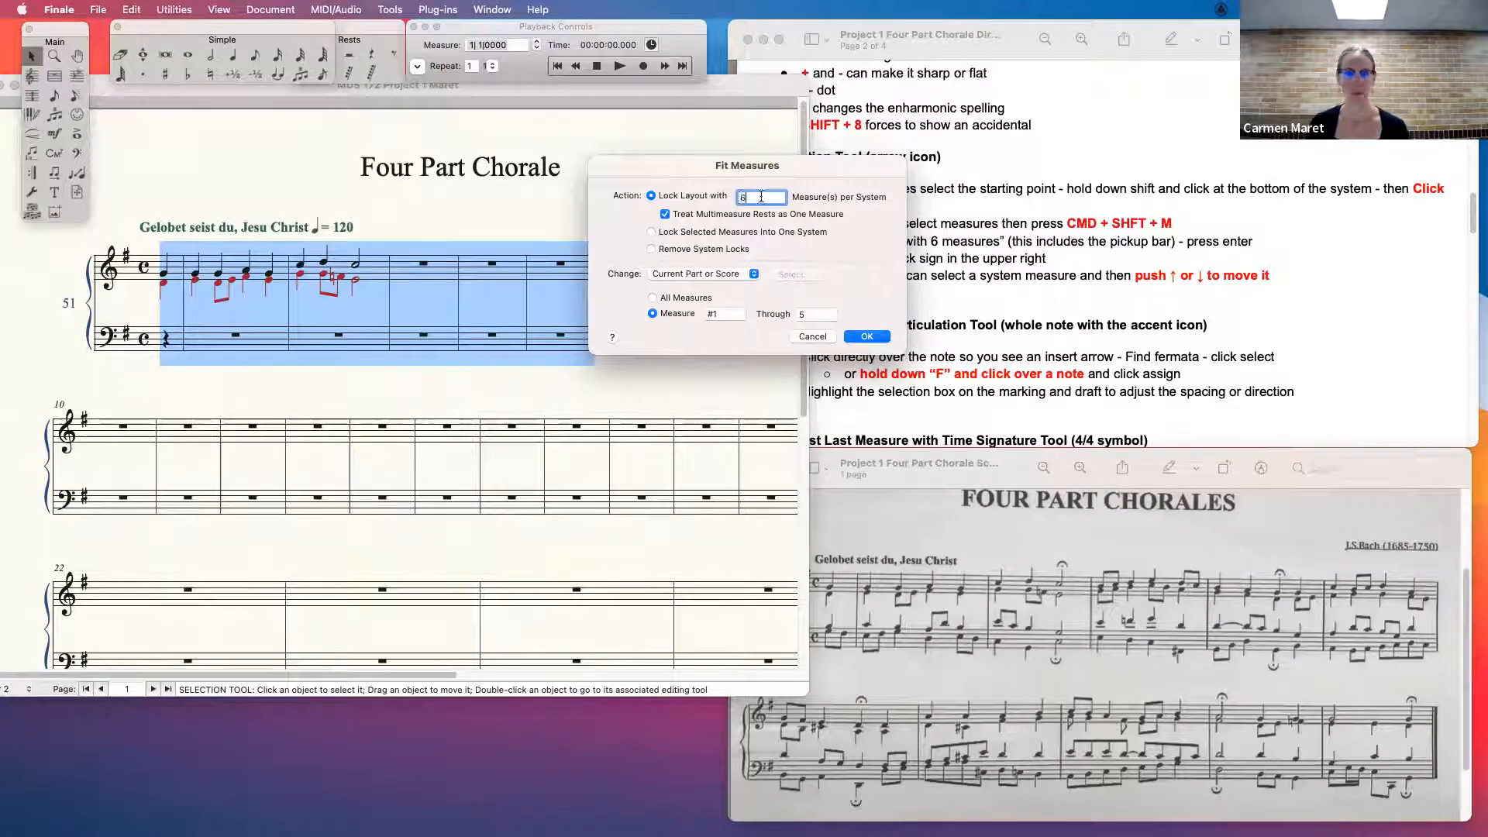
left_click(866, 336)
left_click_drag(804, 692, 971, 720)
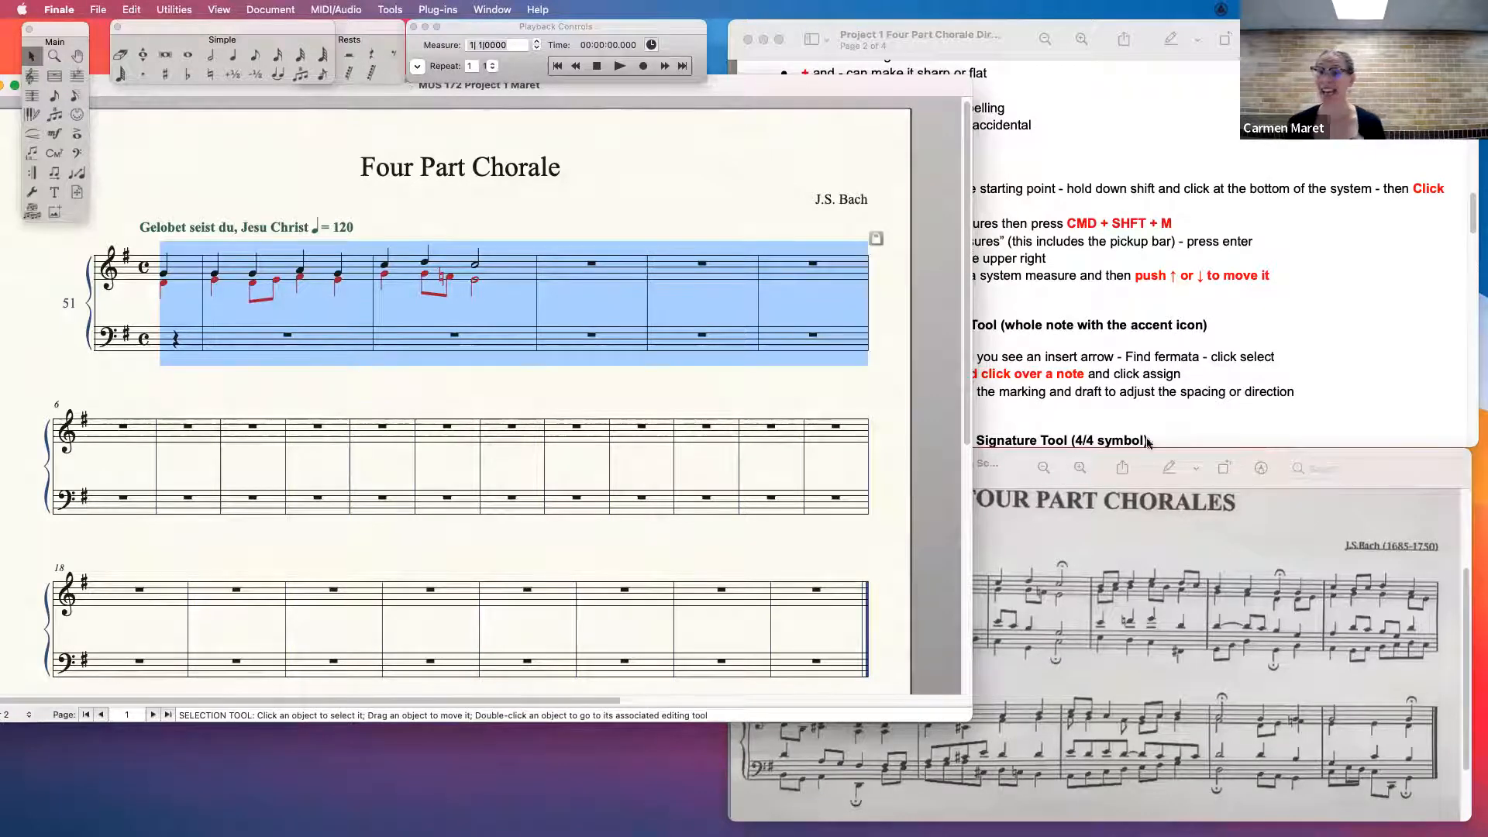
- Compare the reference chorale, practise moving measure 6 of both staves up to the first system and back down, and clear the selection
left_click(1145, 464)
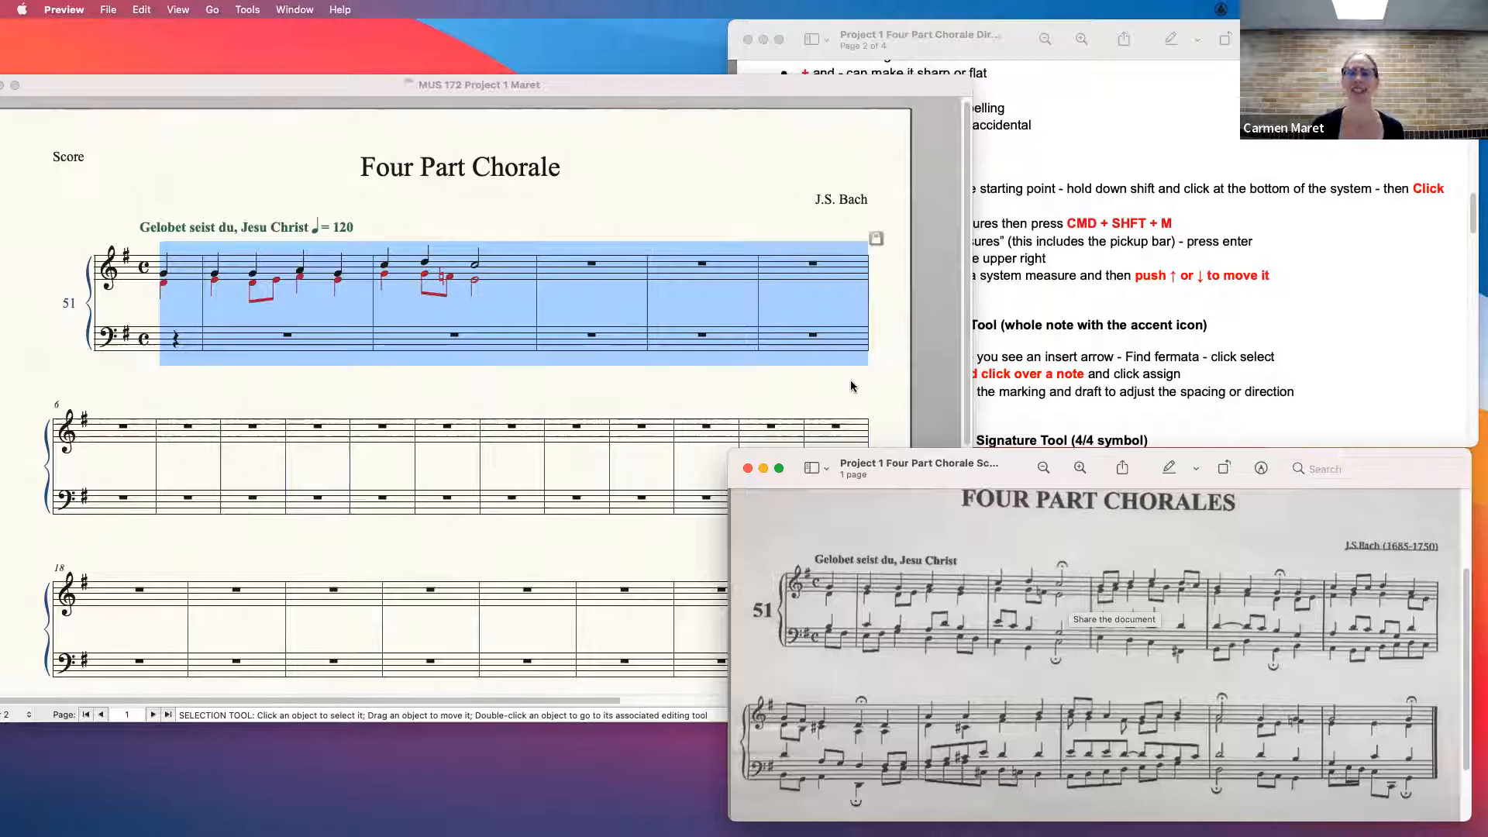
left_click_drag(969, 77, 742, 61)
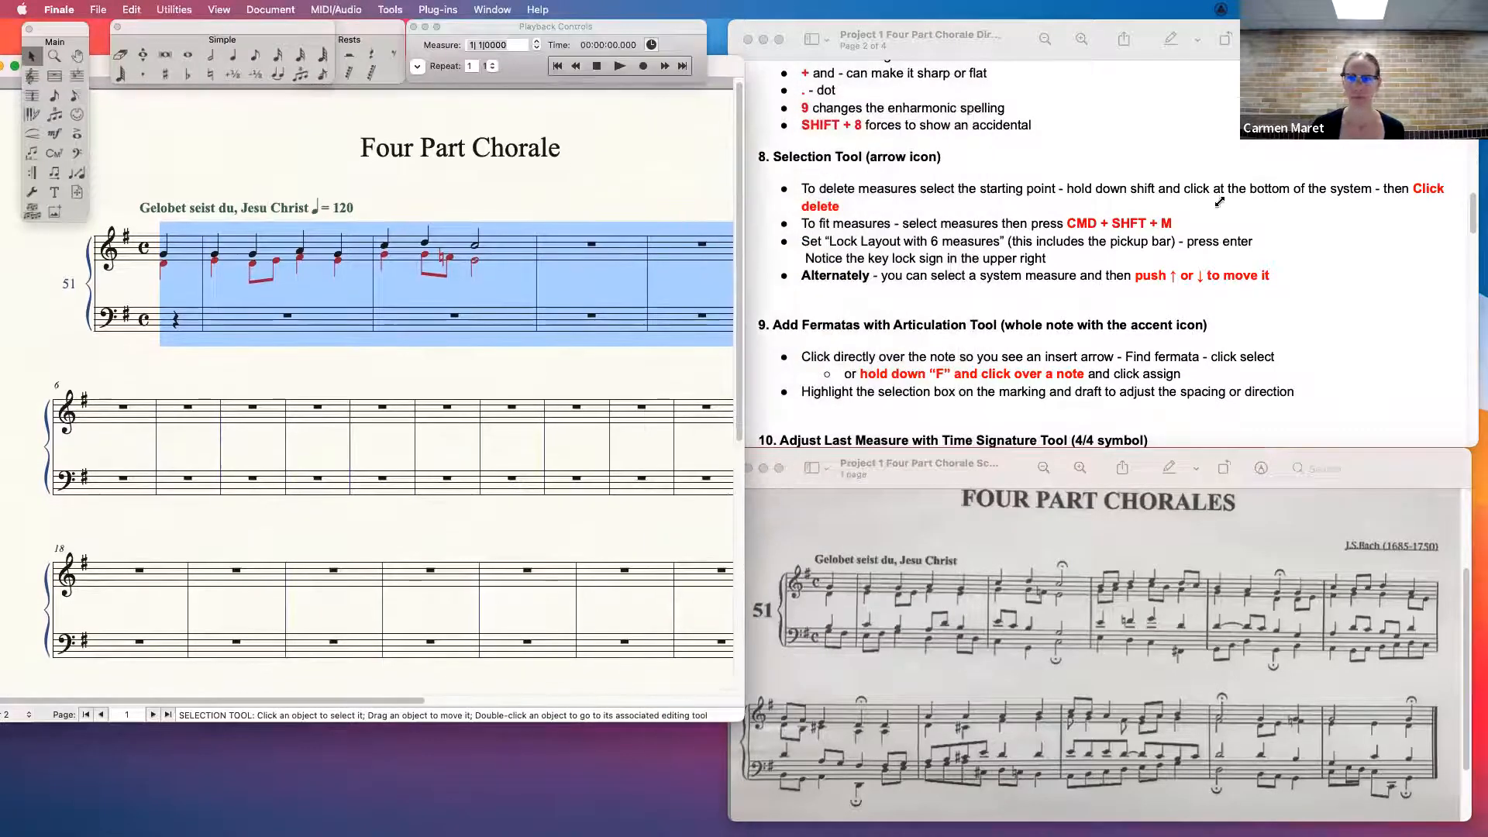
left_click(601, 478)
left_click_drag(740, 715, 1012, 722)
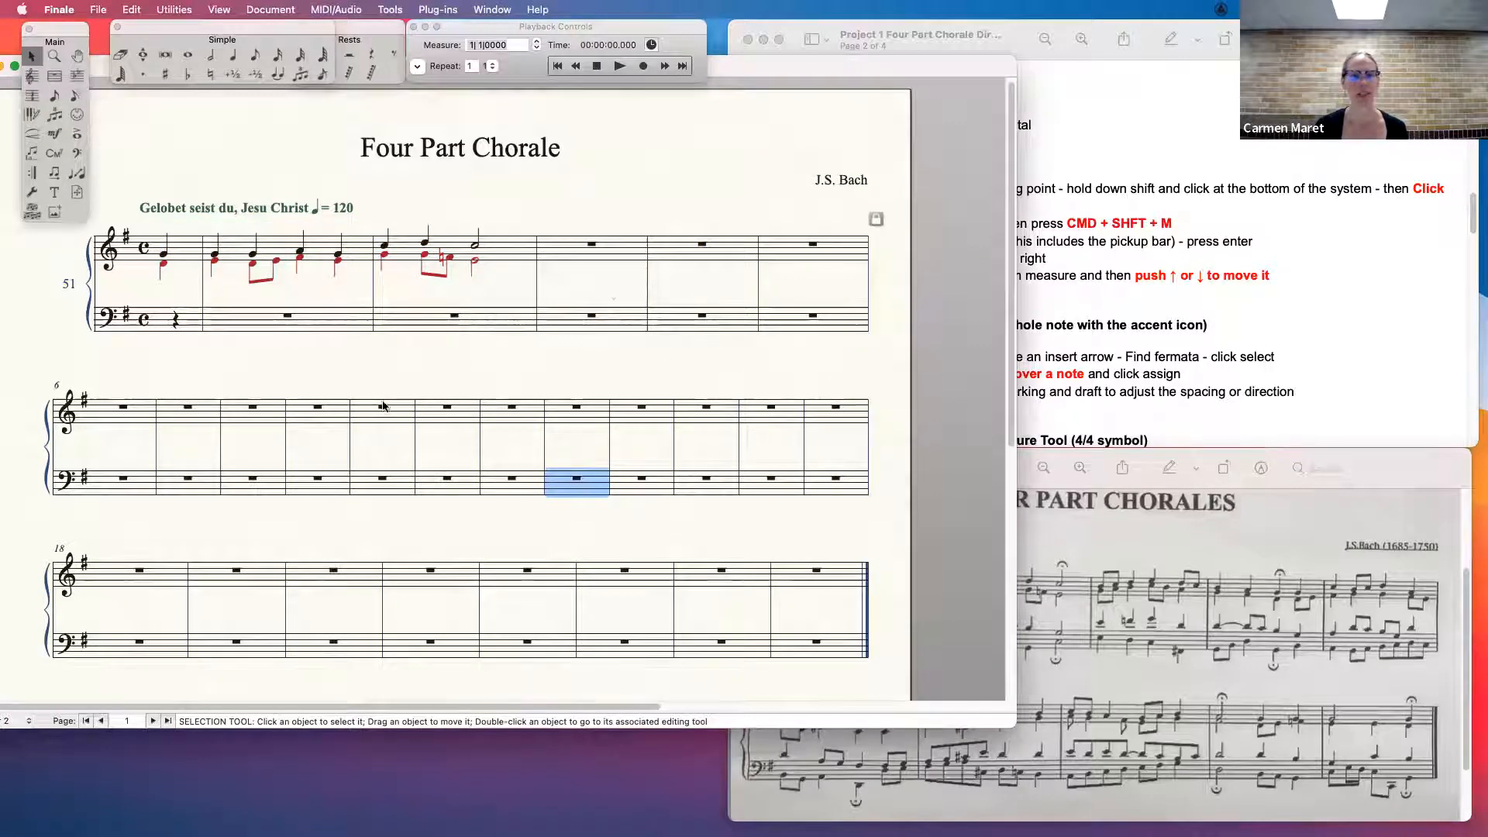
left_click(140, 413)
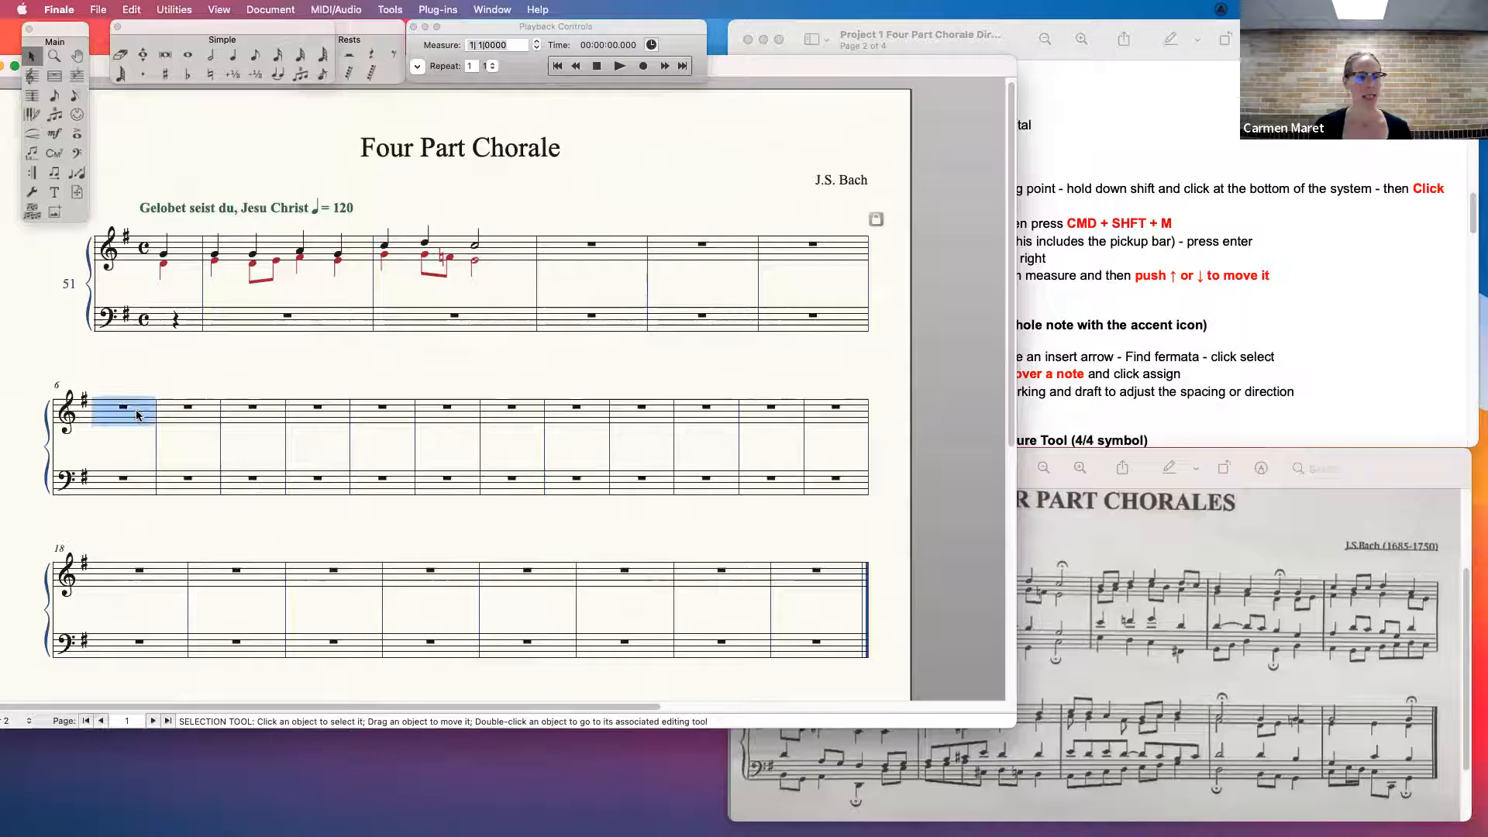
left_click(123, 493, "shift")
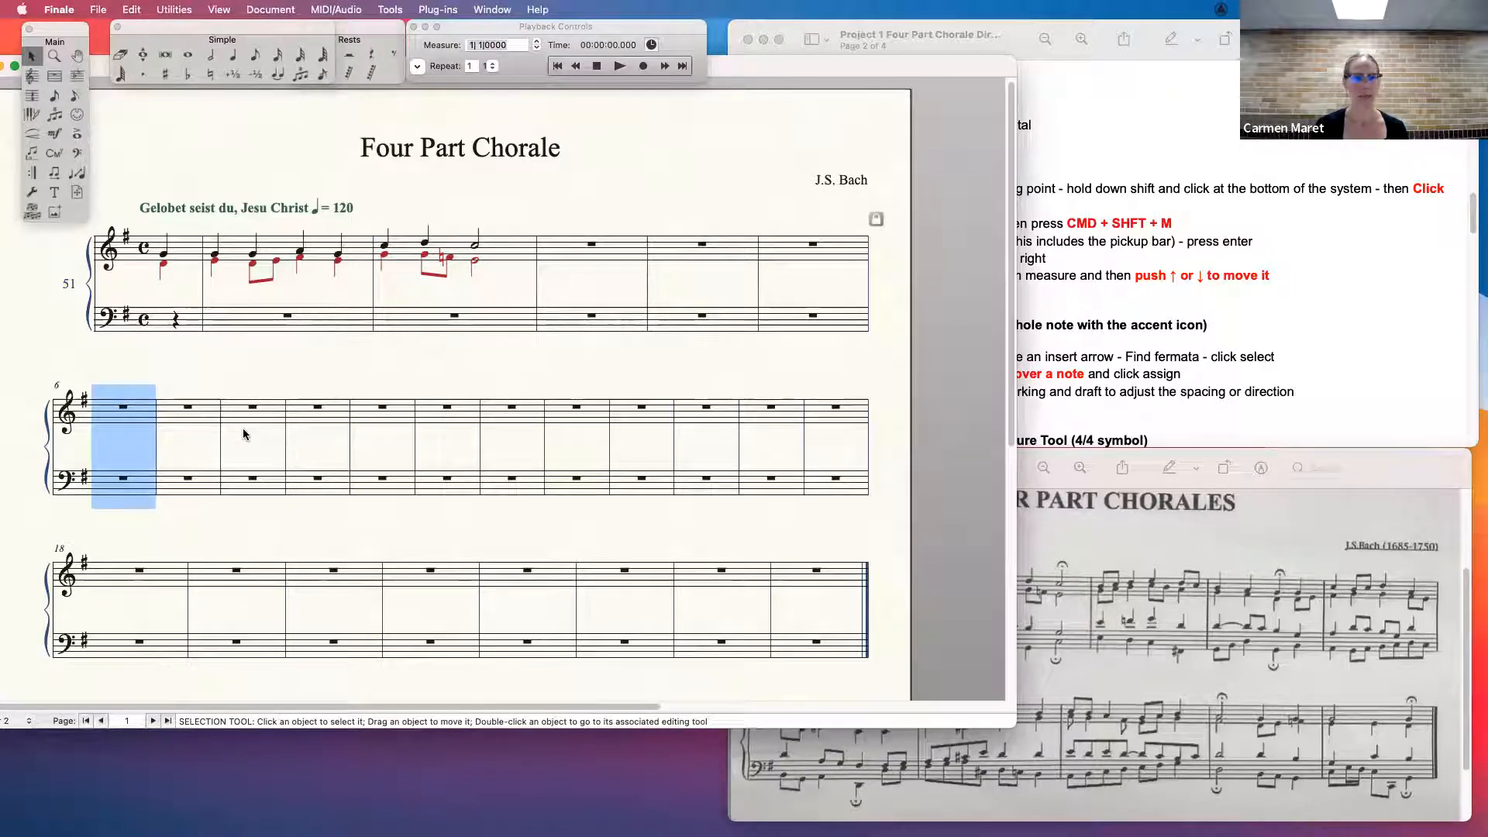
key("Up")
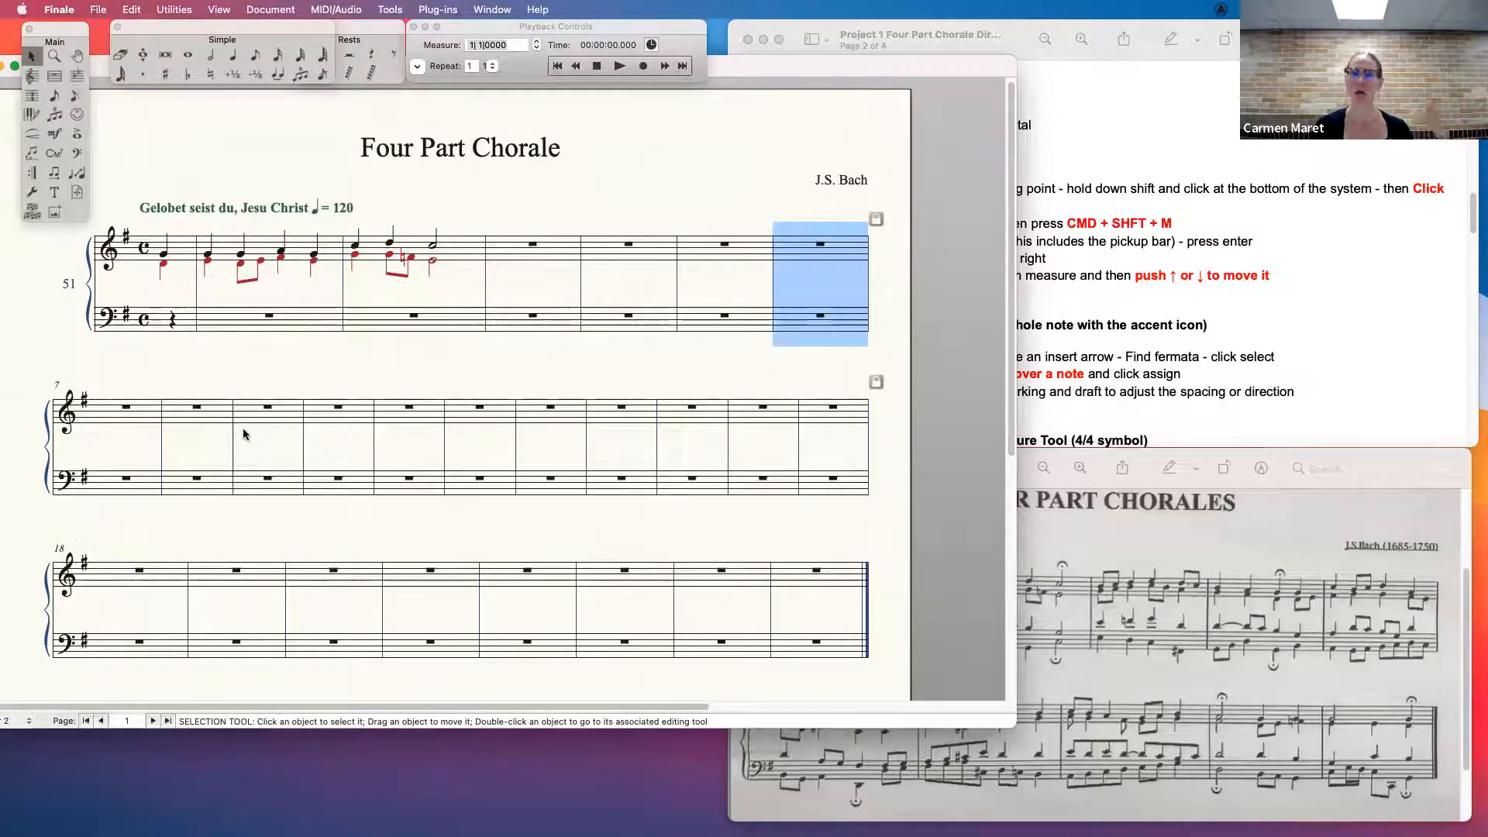
key("Down")
key("Up")
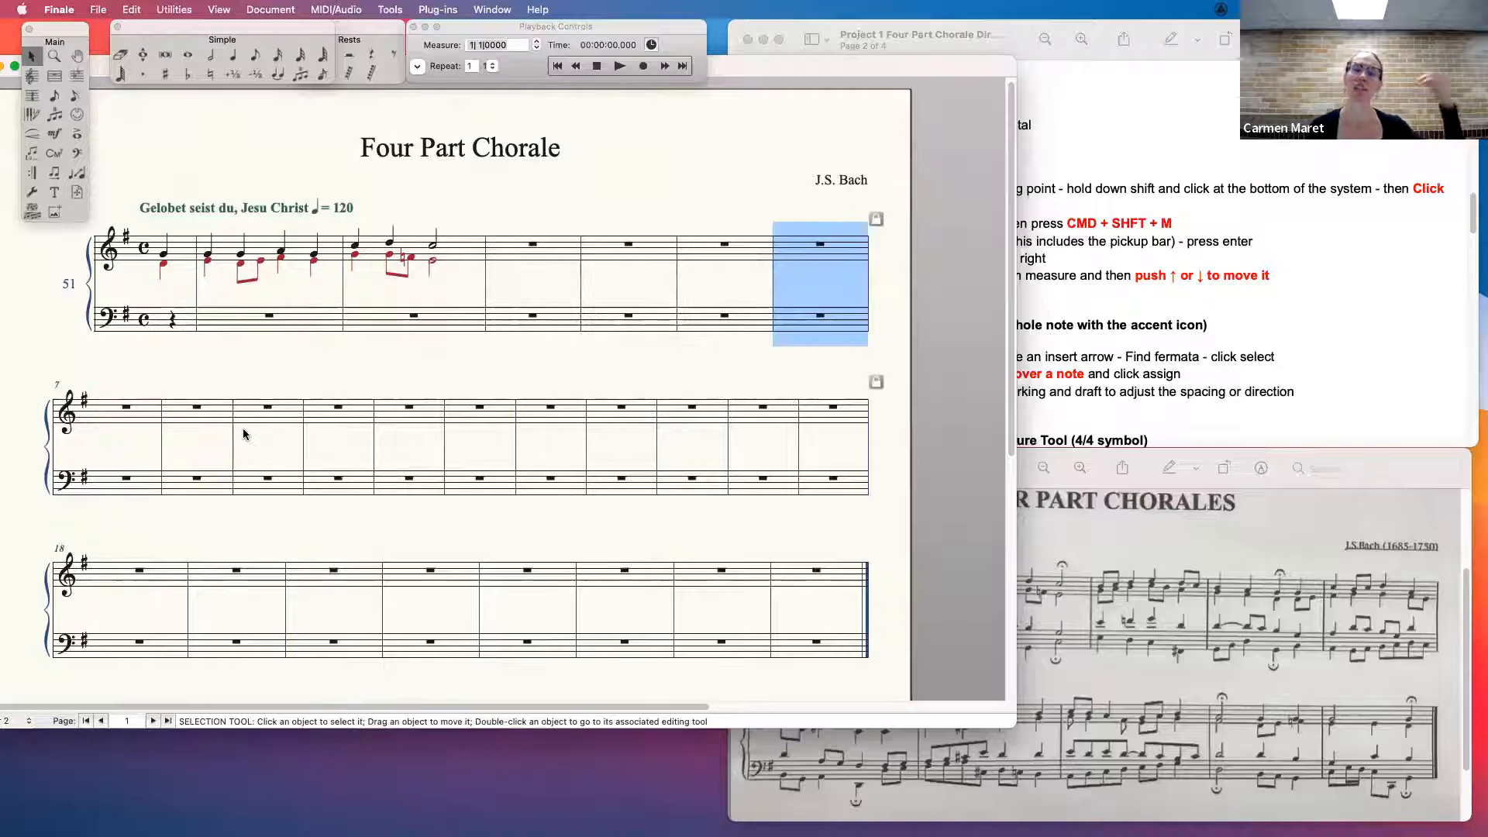
key("Down")
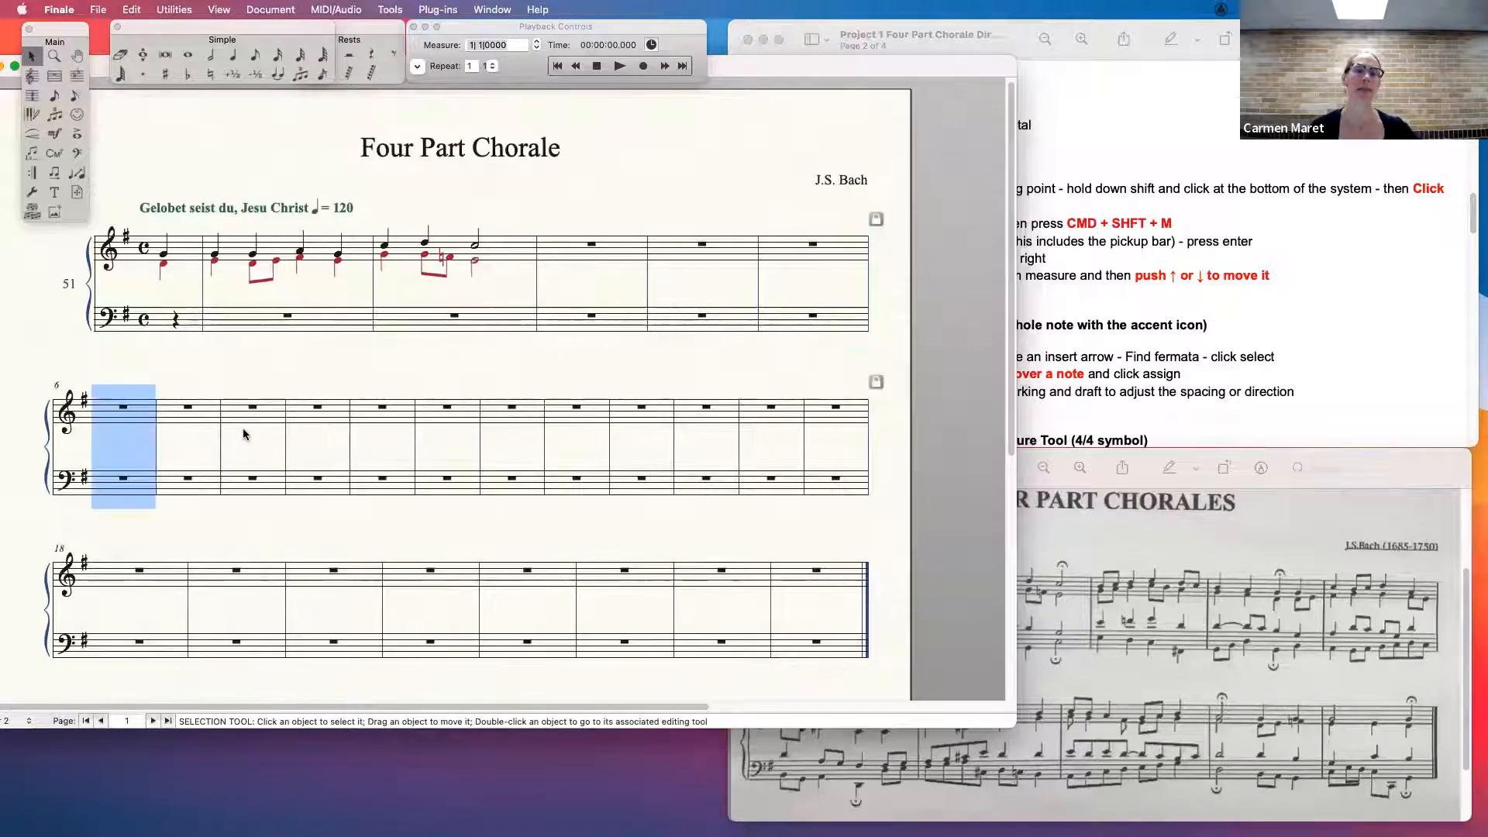
key("Up")
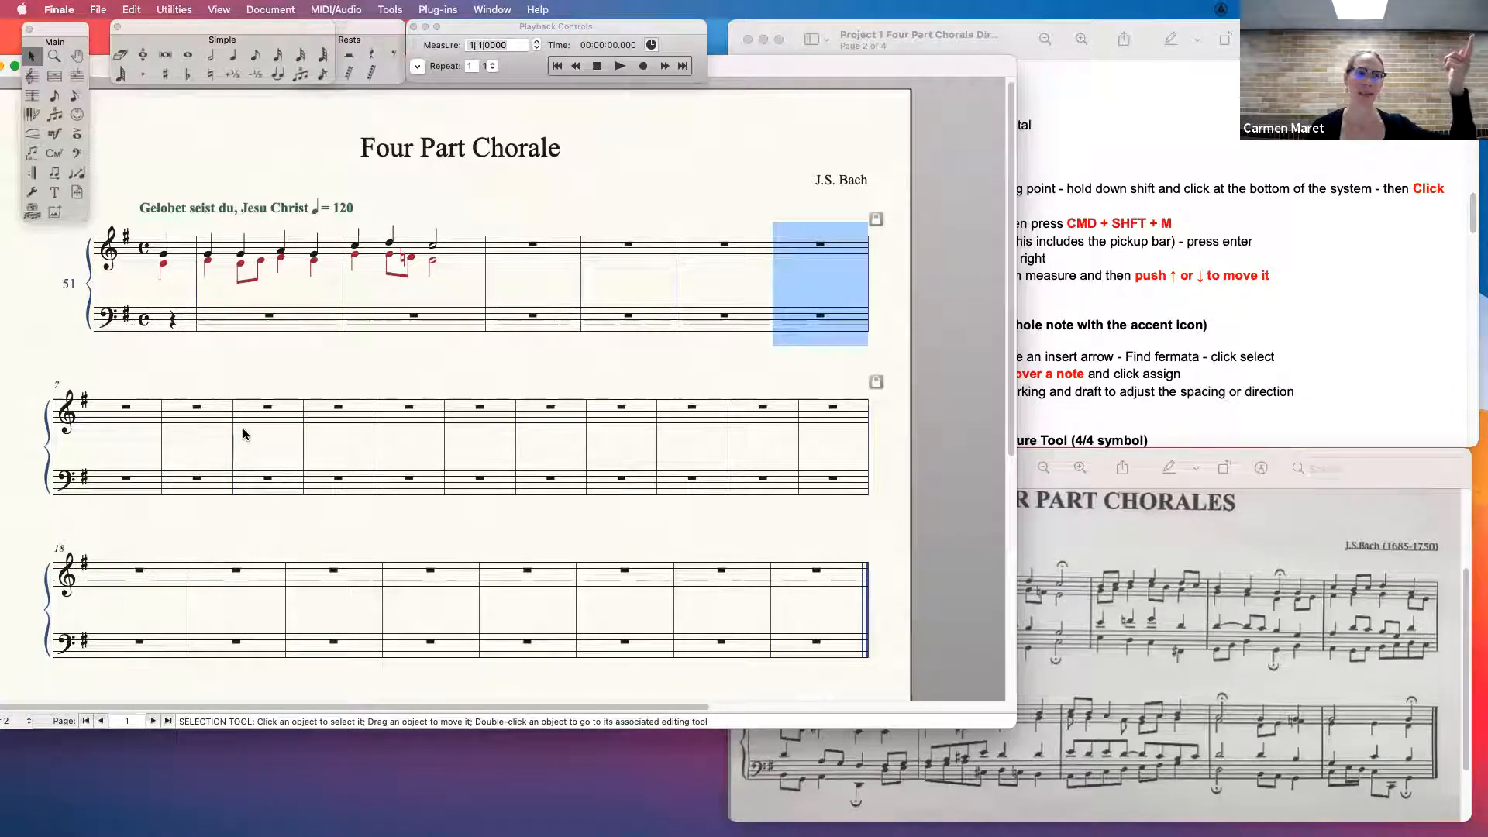
key("Down")
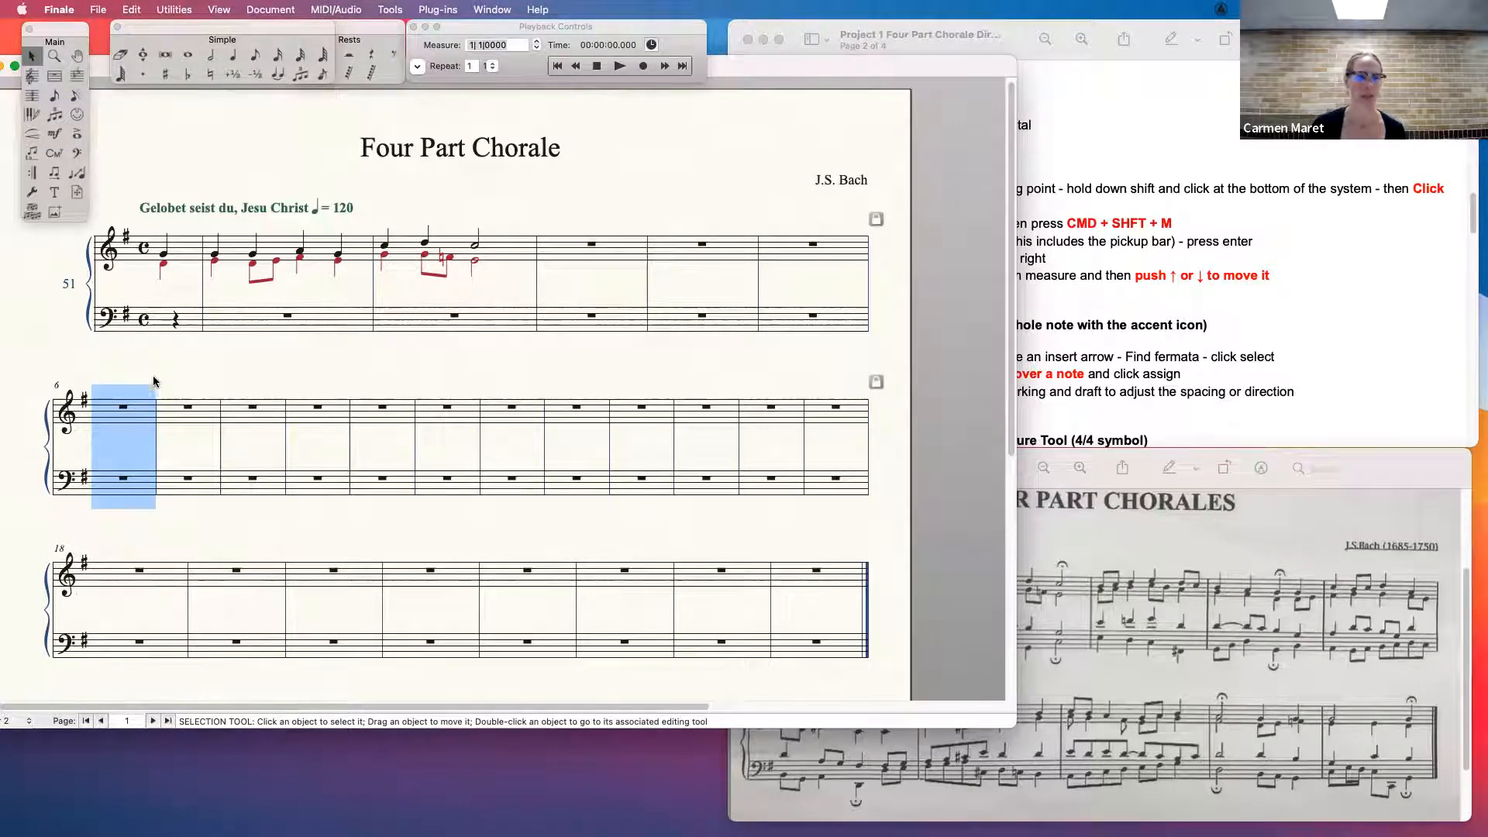
left_click(112, 332)
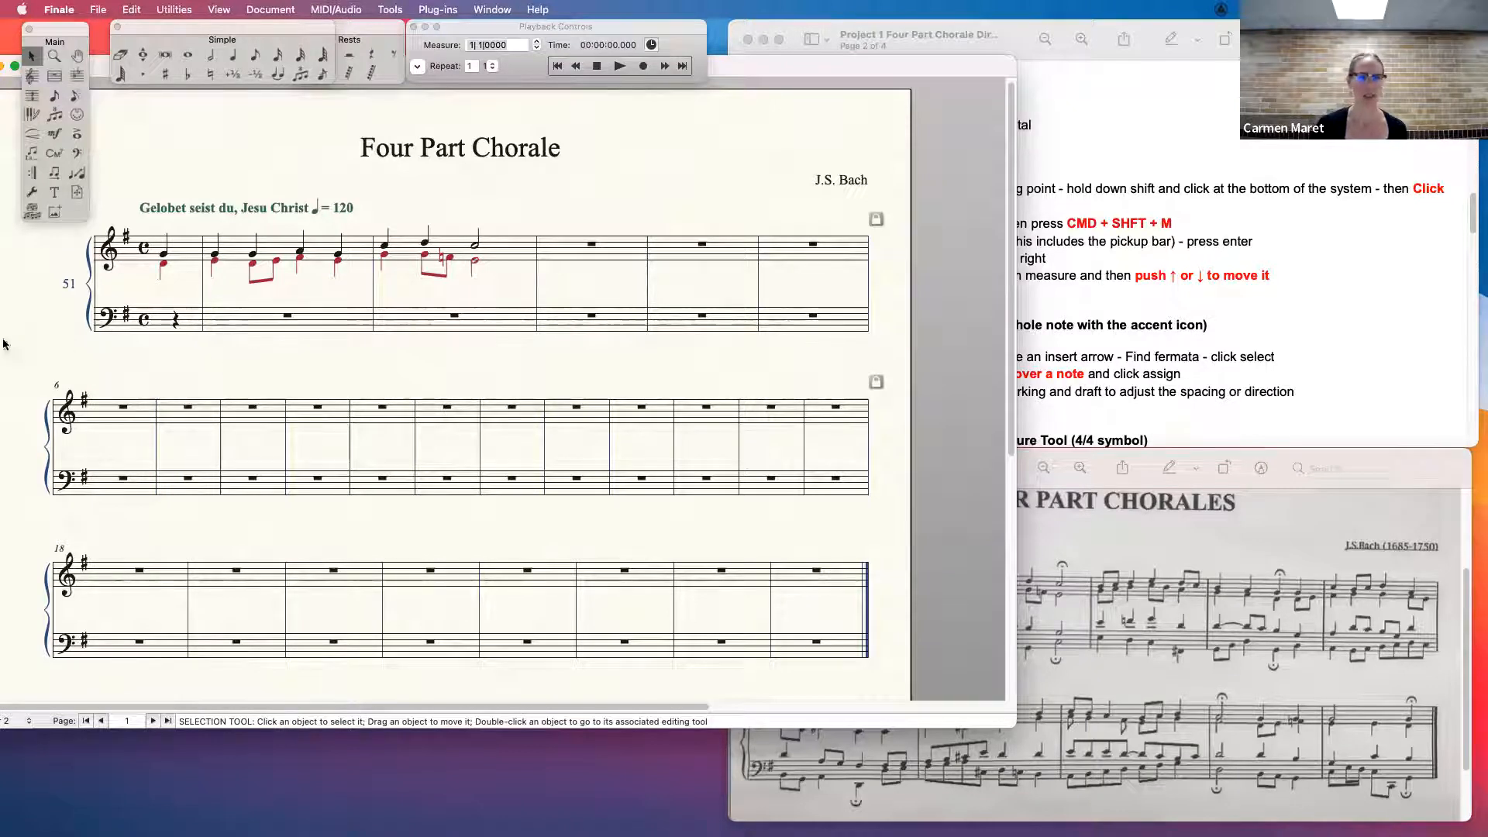
- With the Articulation Tool, attach a fermata from the articulation list to the half note in measure 2, move it above the staff, and delete it
left_click_drag(1017, 60, 728, 43)
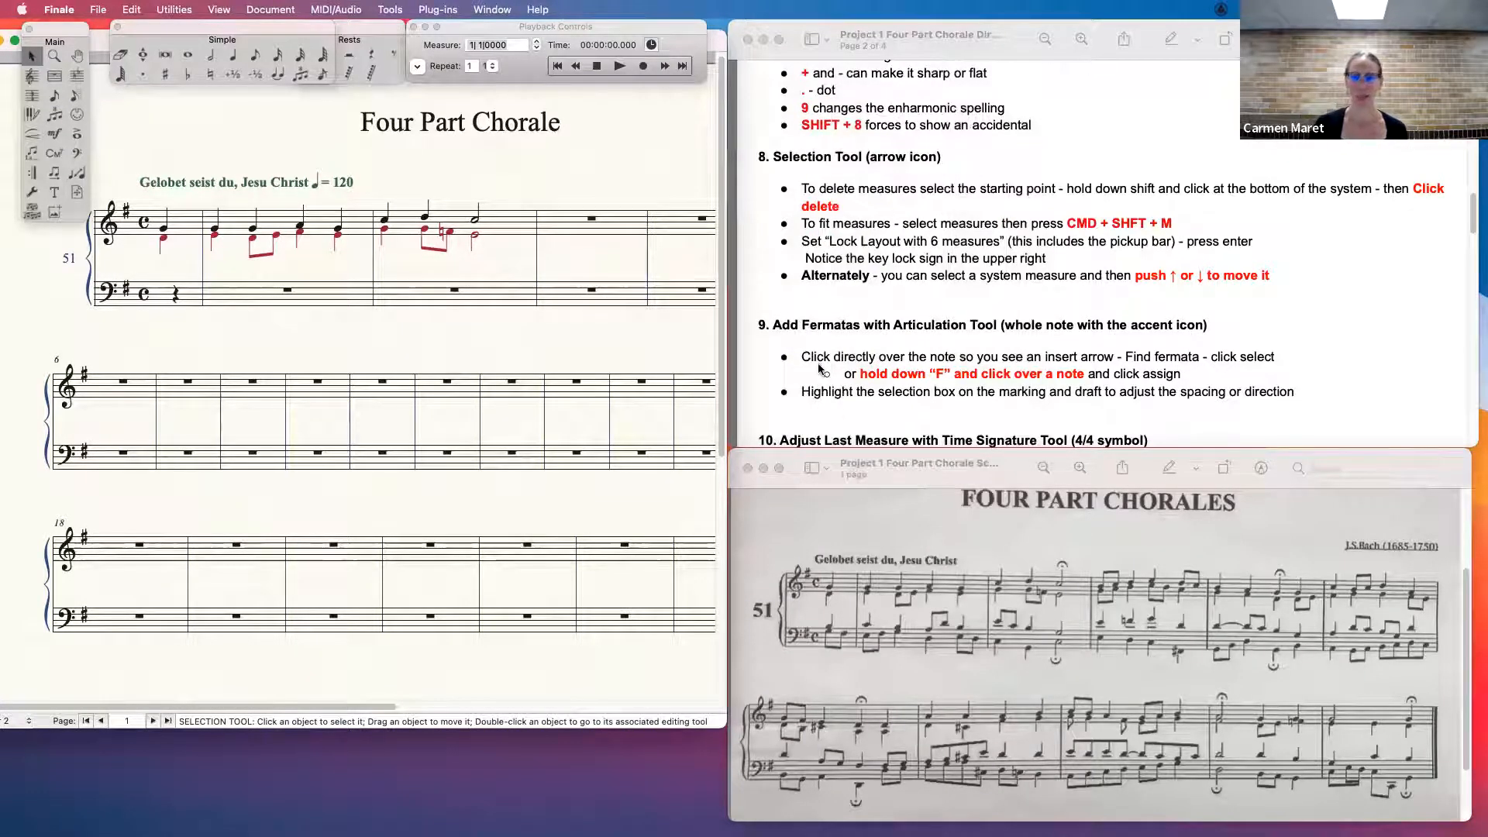
left_click_drag(1473, 213, 1472, 221)
left_click(557, 316)
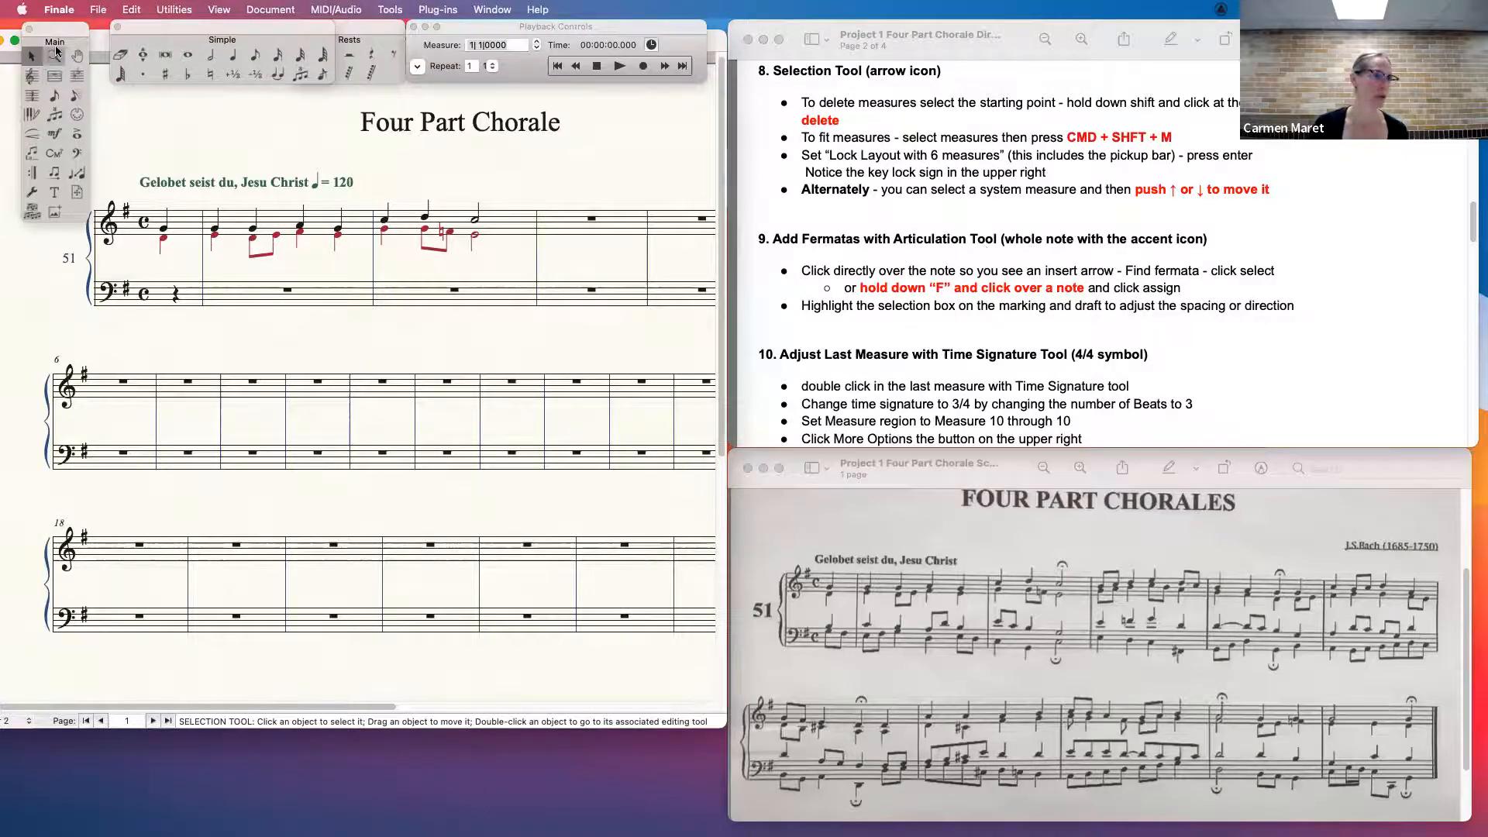
left_click(78, 138)
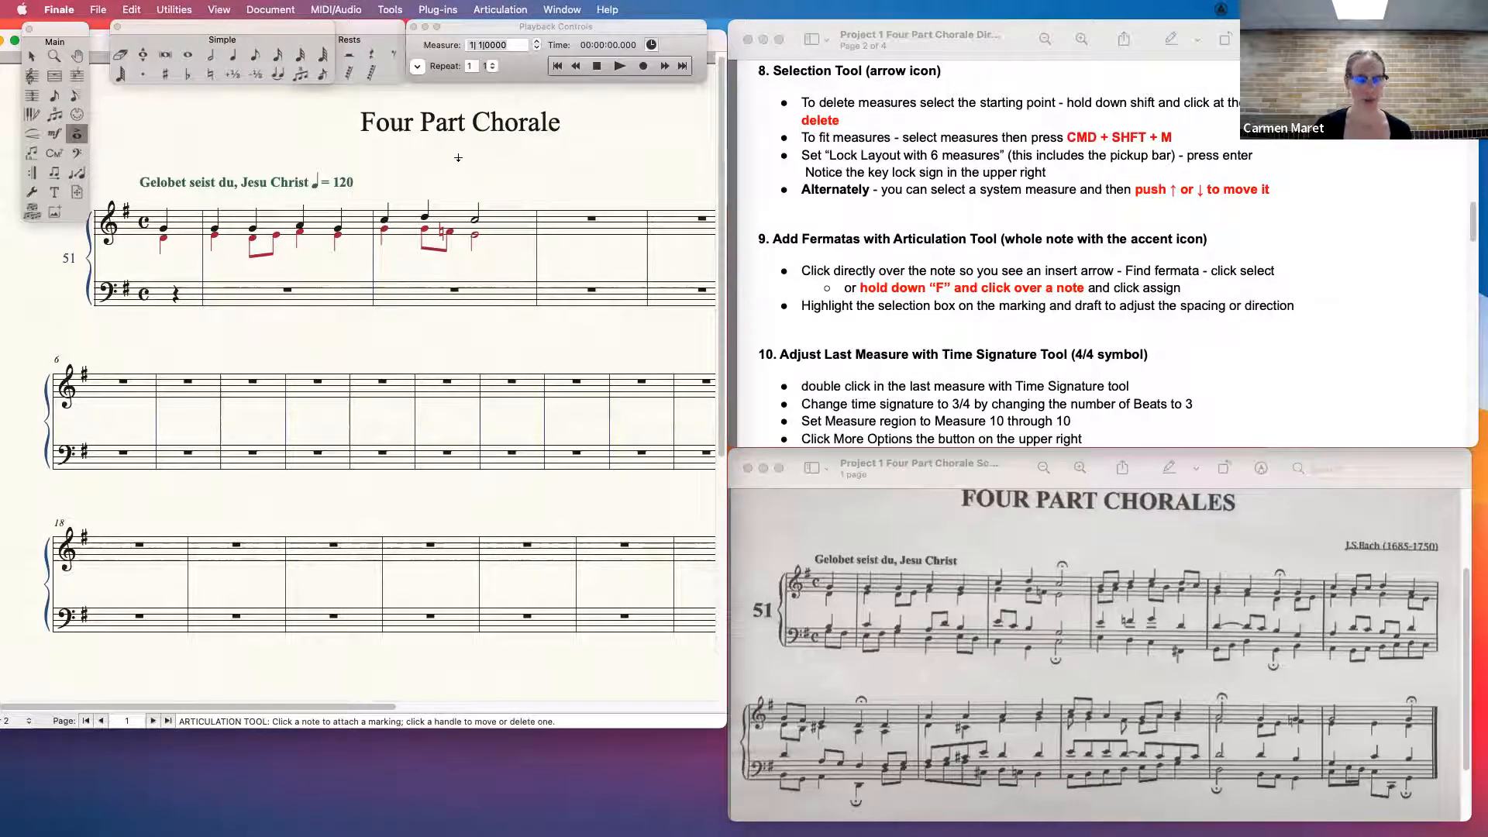
key("super+2")
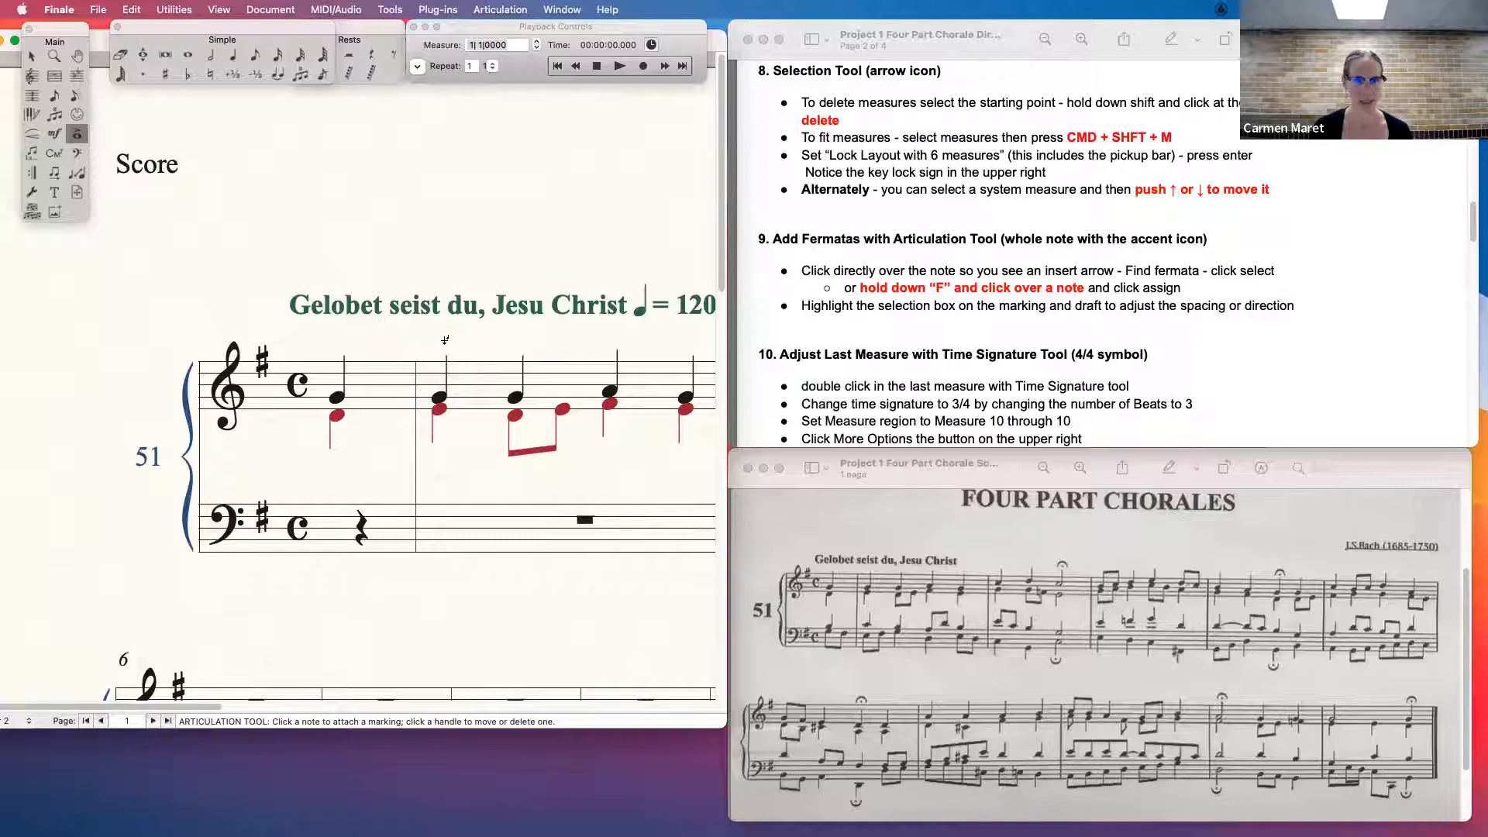
key("super+minus")
key("super+minus")
key("super+equal")
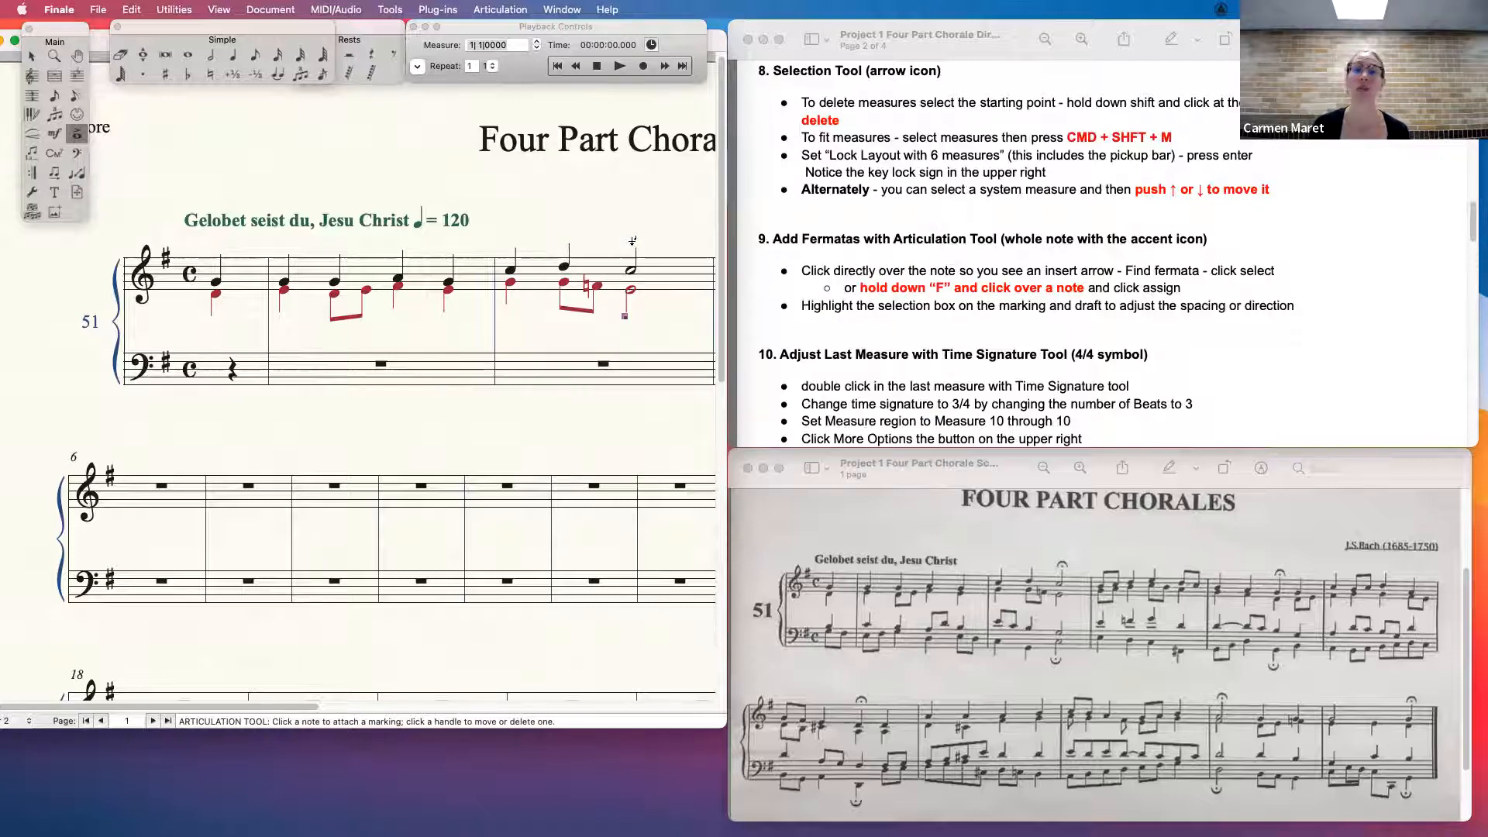
left_click(625, 316)
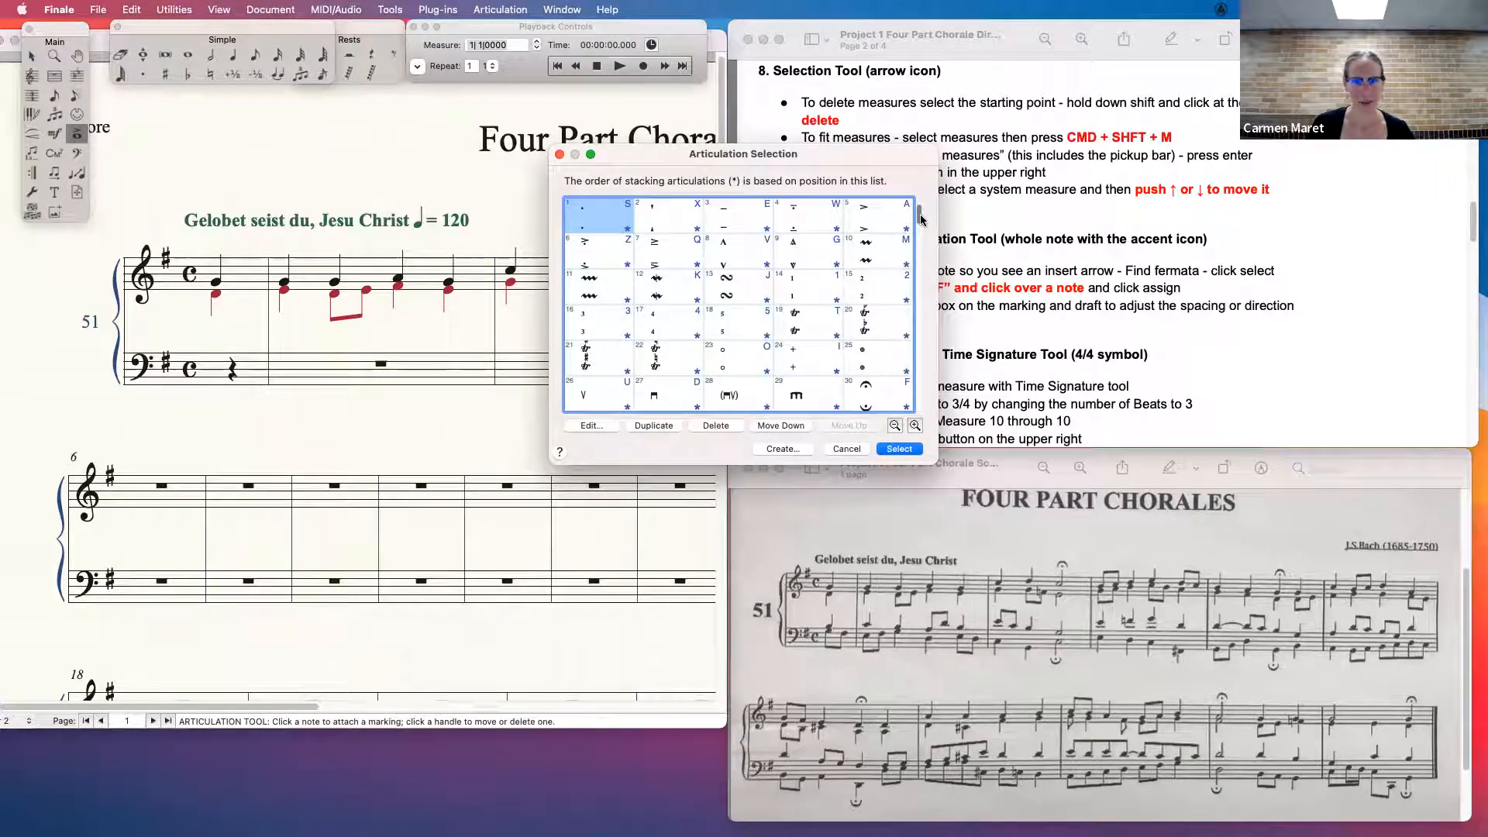
left_click(876, 393)
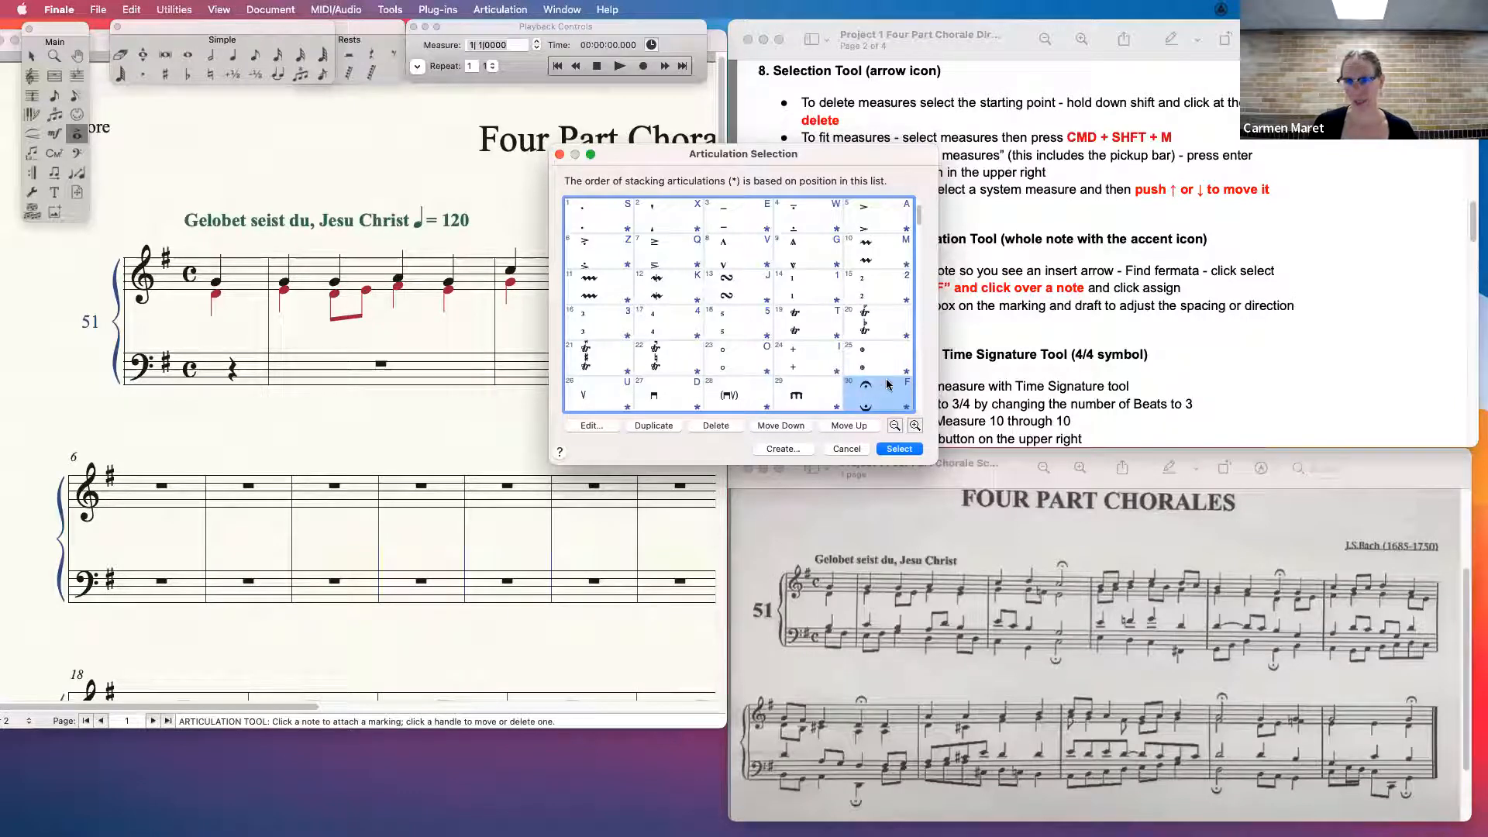
left_click(899, 449)
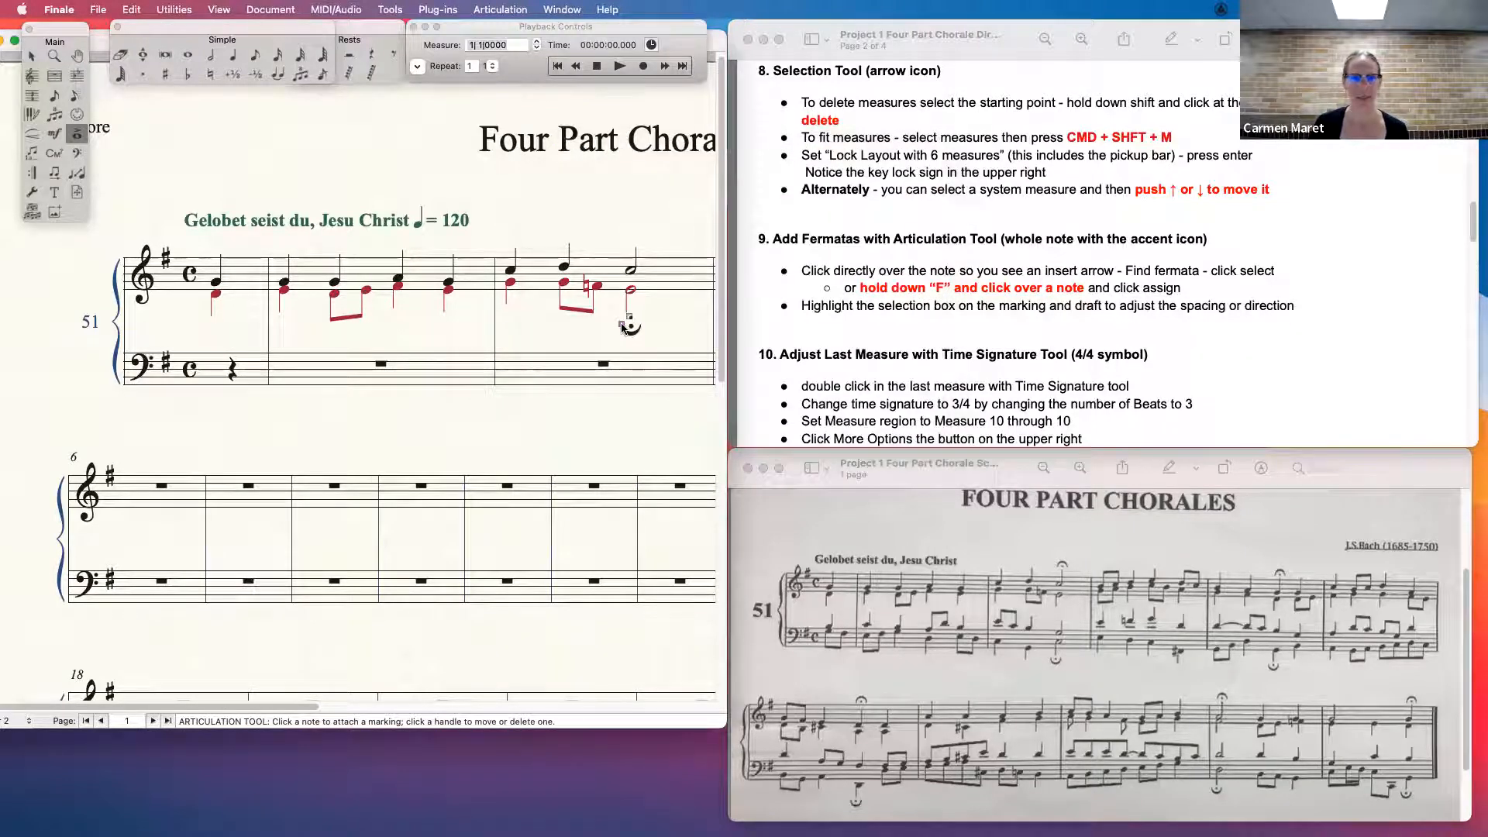
left_click_drag(622, 324, 619, 238)
key("Delete")
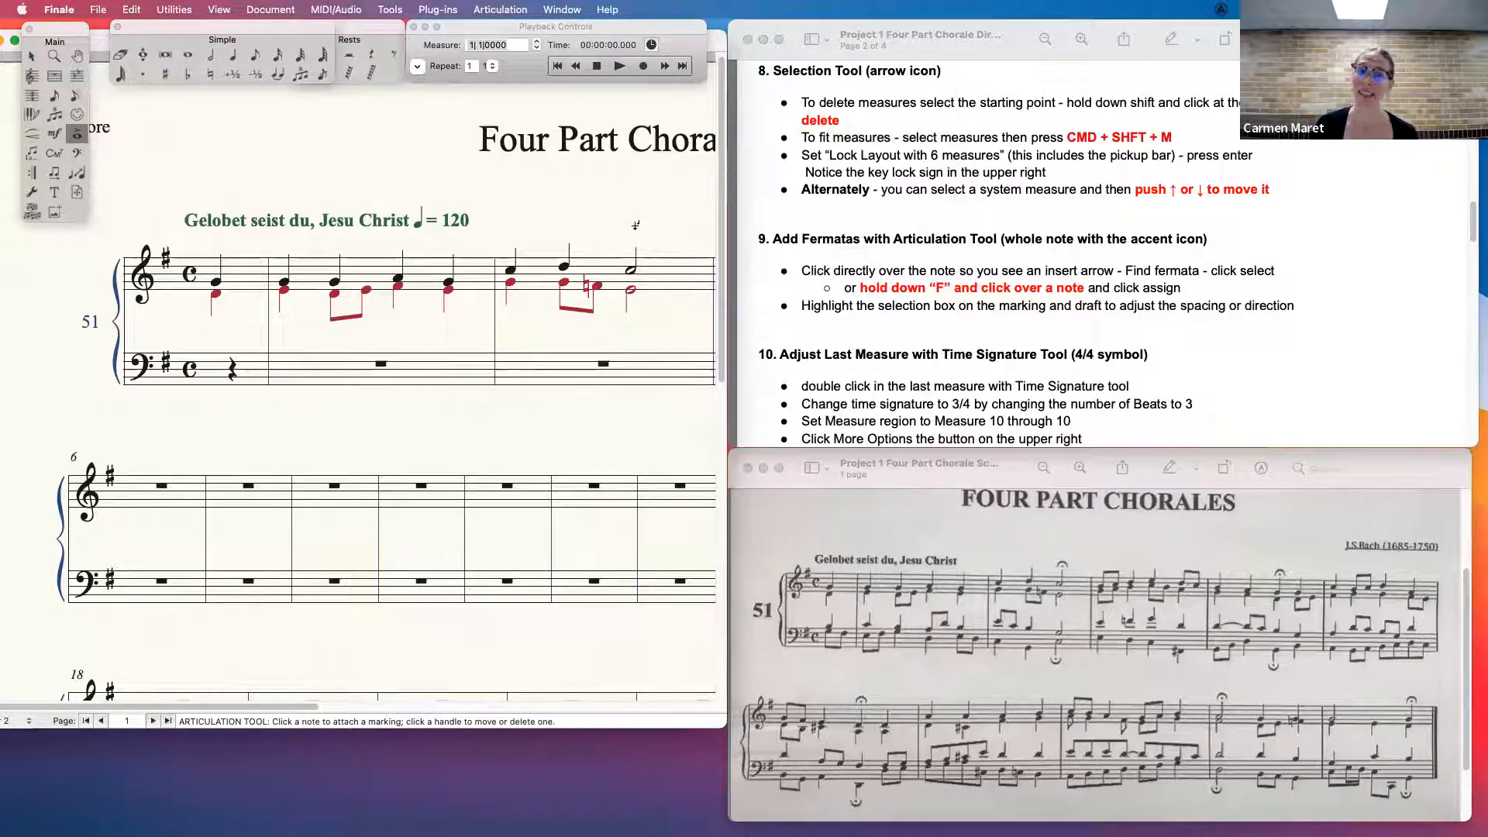
- Practise assigning a fermata directly to the same half note without the articulation list, place it above the staff, and delete it
left_click(632, 233)
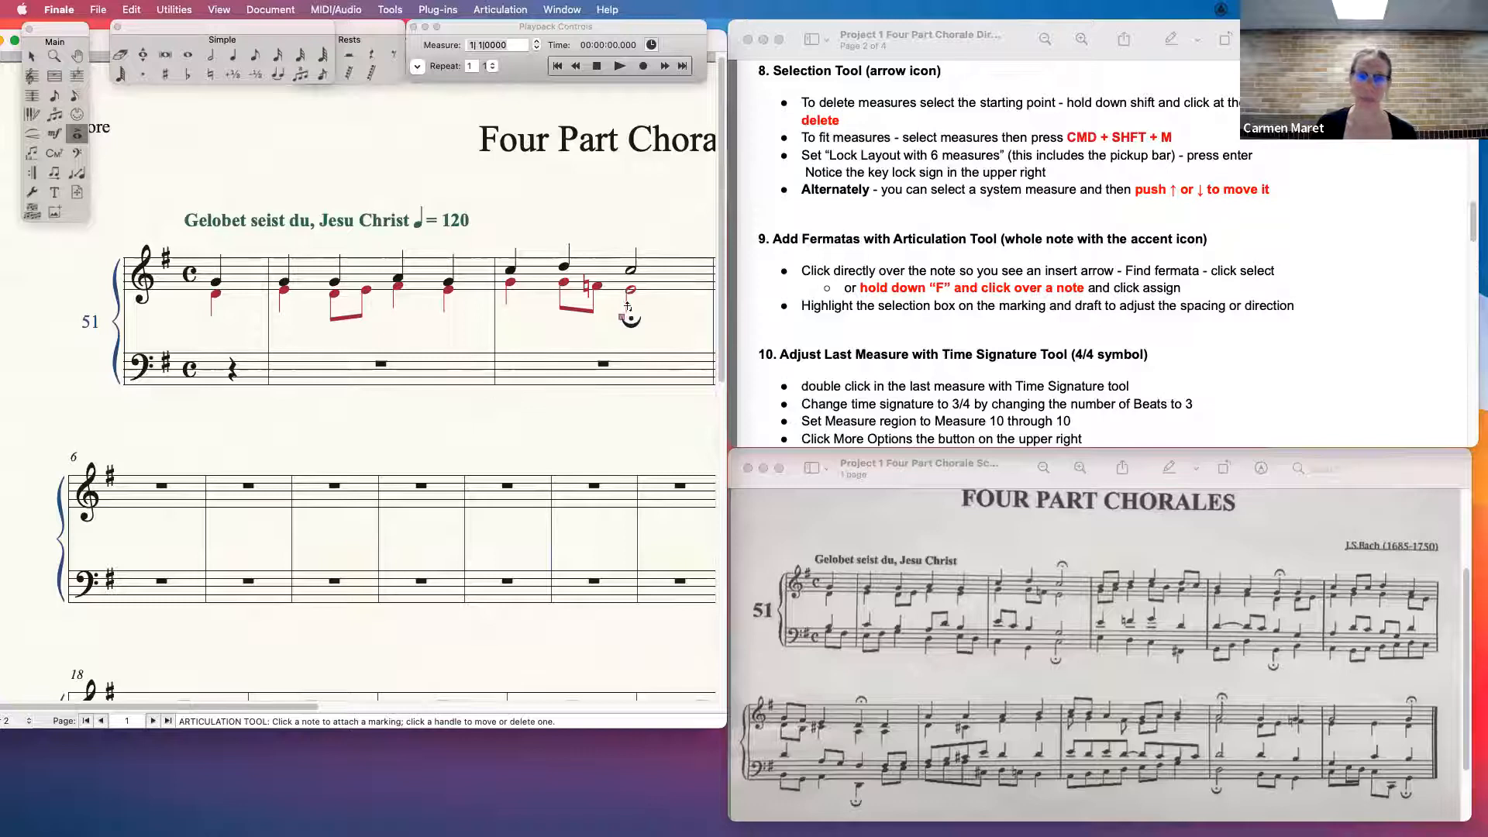
left_click_drag(622, 318, 623, 237)
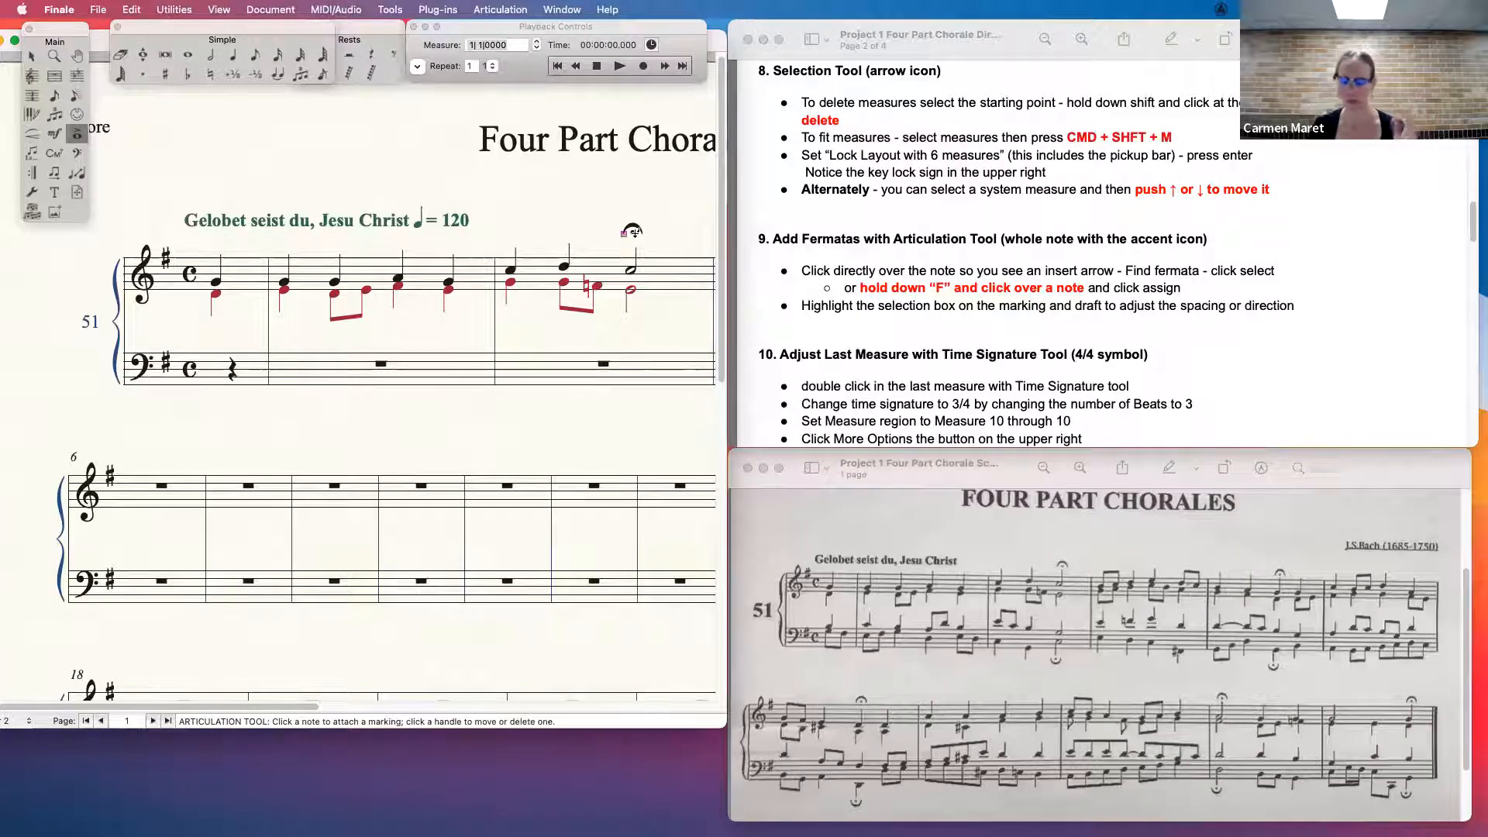
key("Delete")
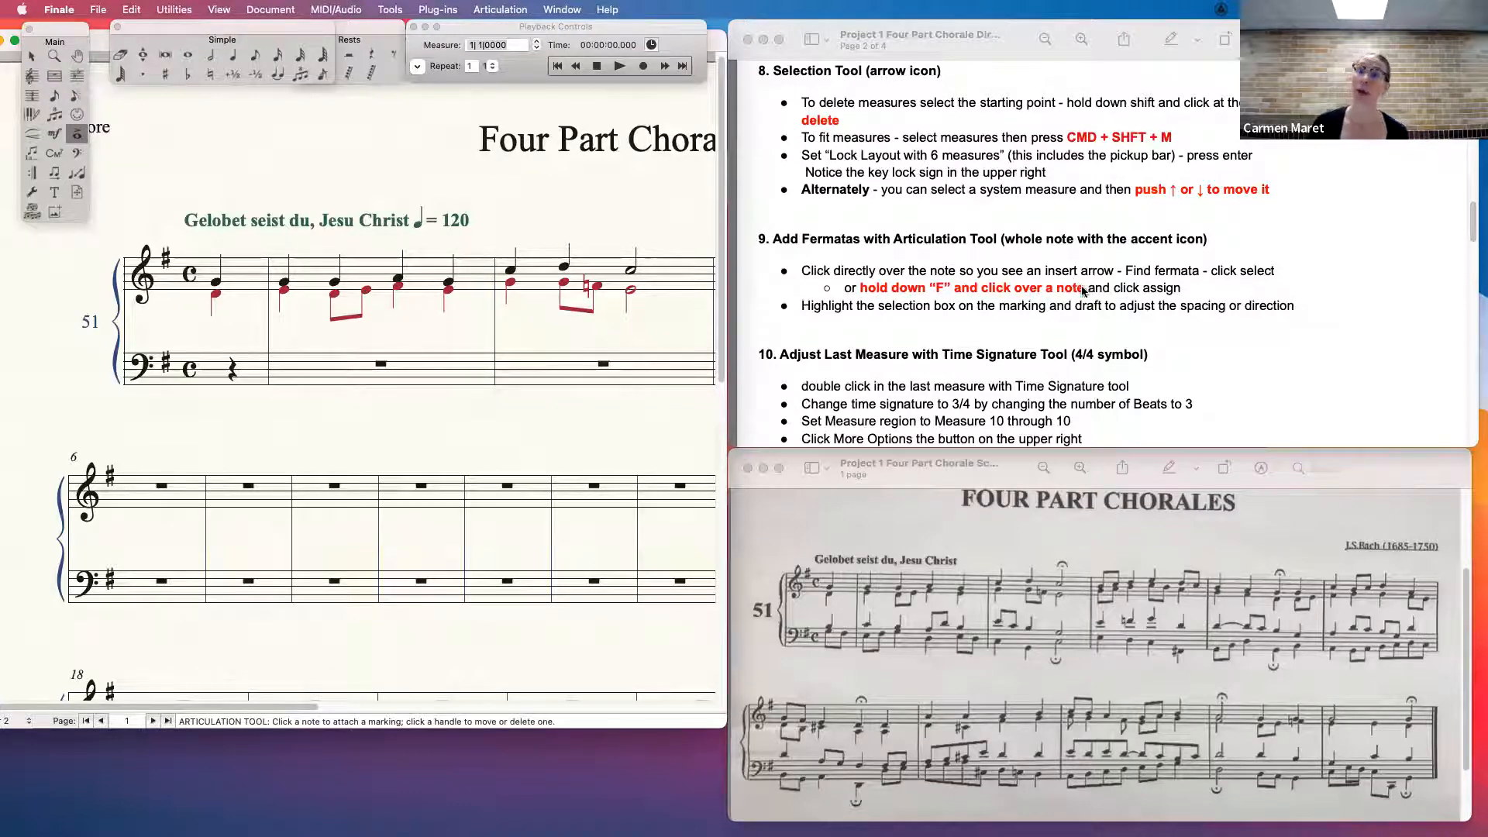
- Review the directions for adjusting the last measure, and use the Selection Tool to delete measures 8 through 13 from both staves
left_click_drag(1474, 215, 1474, 228)
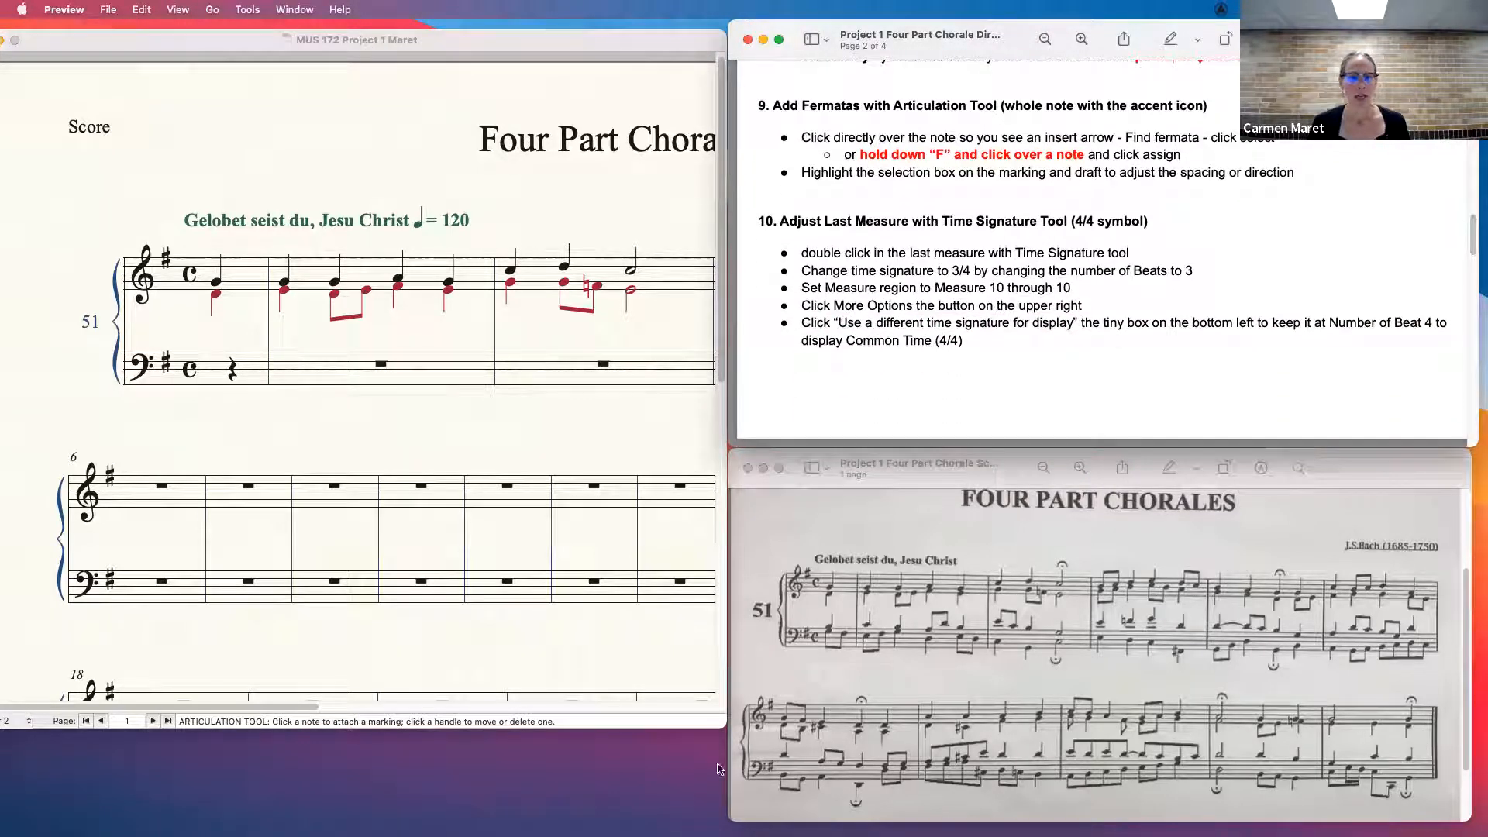
left_click_drag(722, 727, 791, 730)
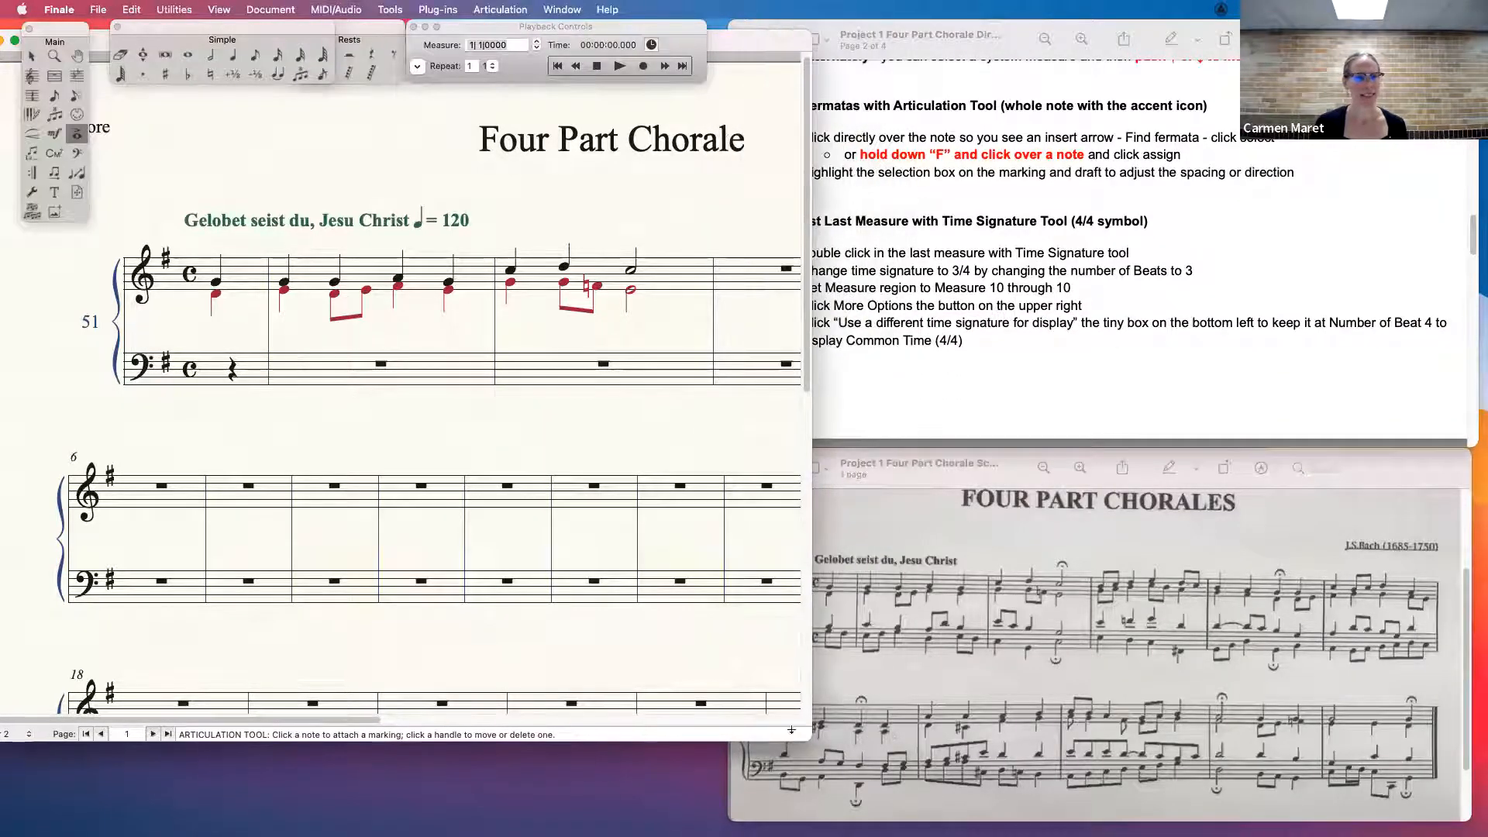
left_click_drag(353, 719, 424, 717)
left_click(31, 56)
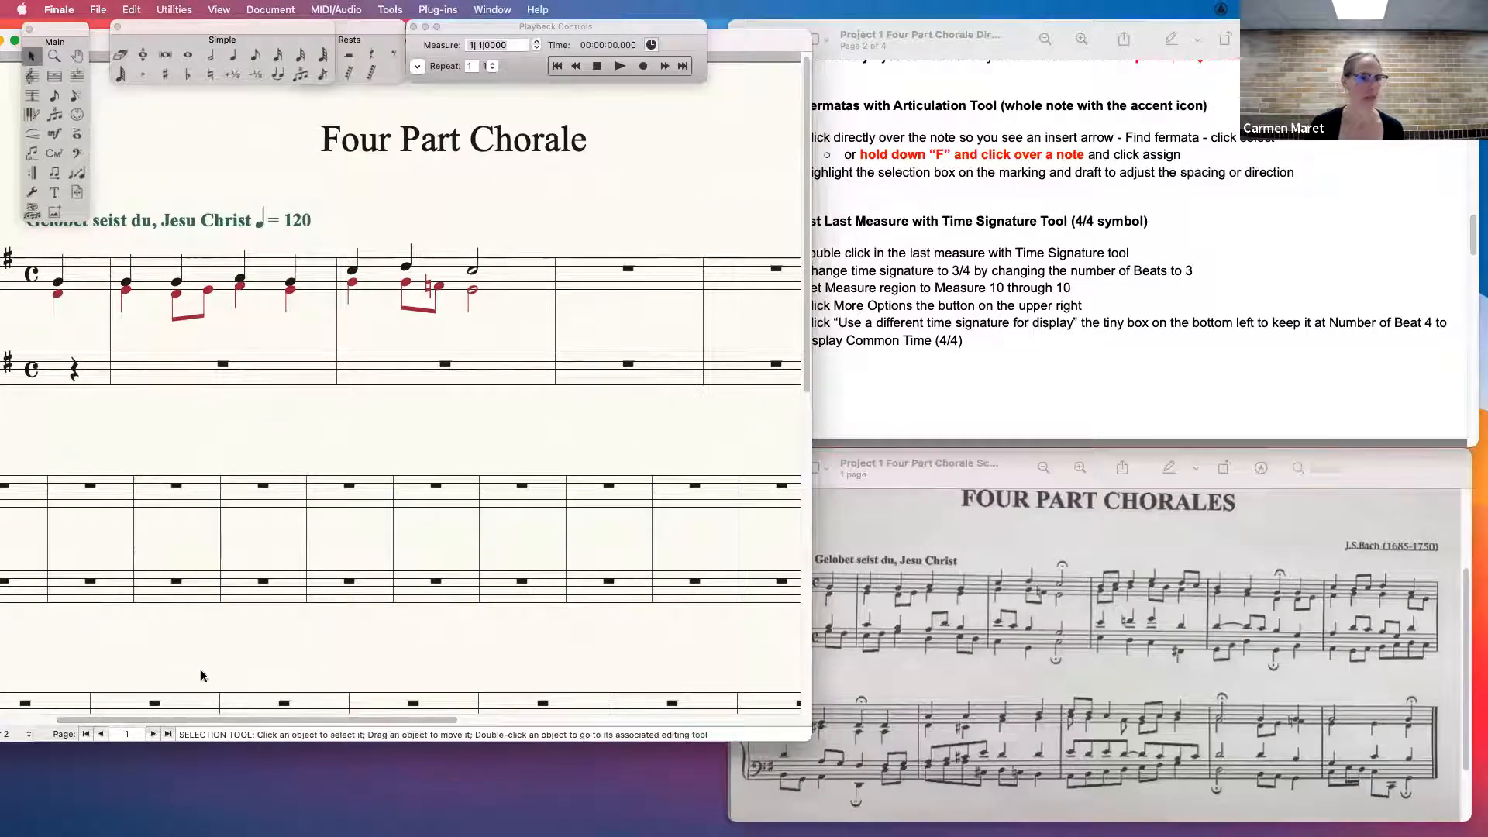
left_click(170, 496)
left_click(622, 586, "shift")
key("Delete")
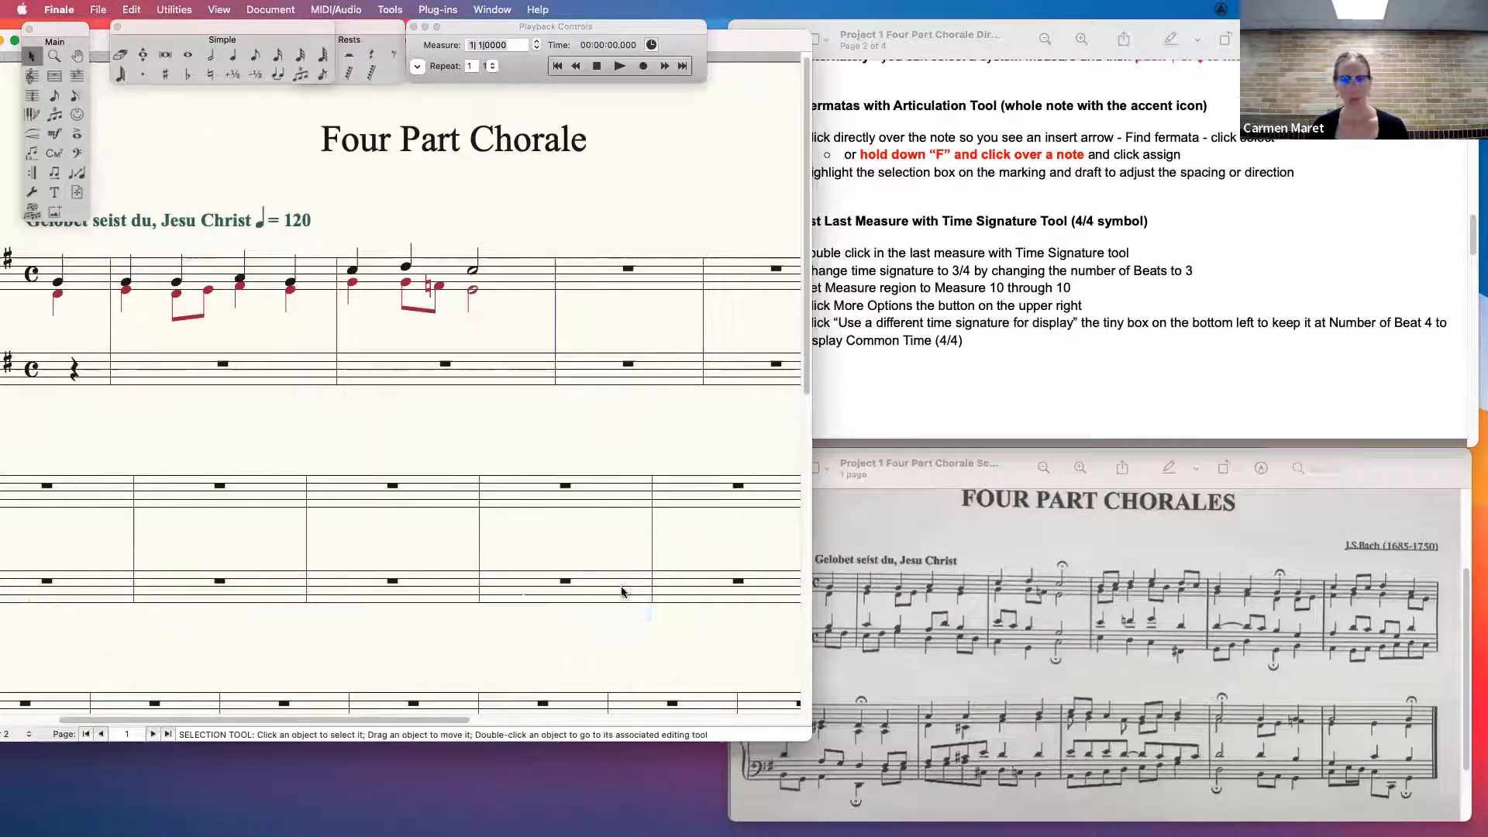
- Delete measures 7 through 9 of the second system in both staves and enlarge the score window
left_click(251, 487)
left_click(609, 586, "shift")
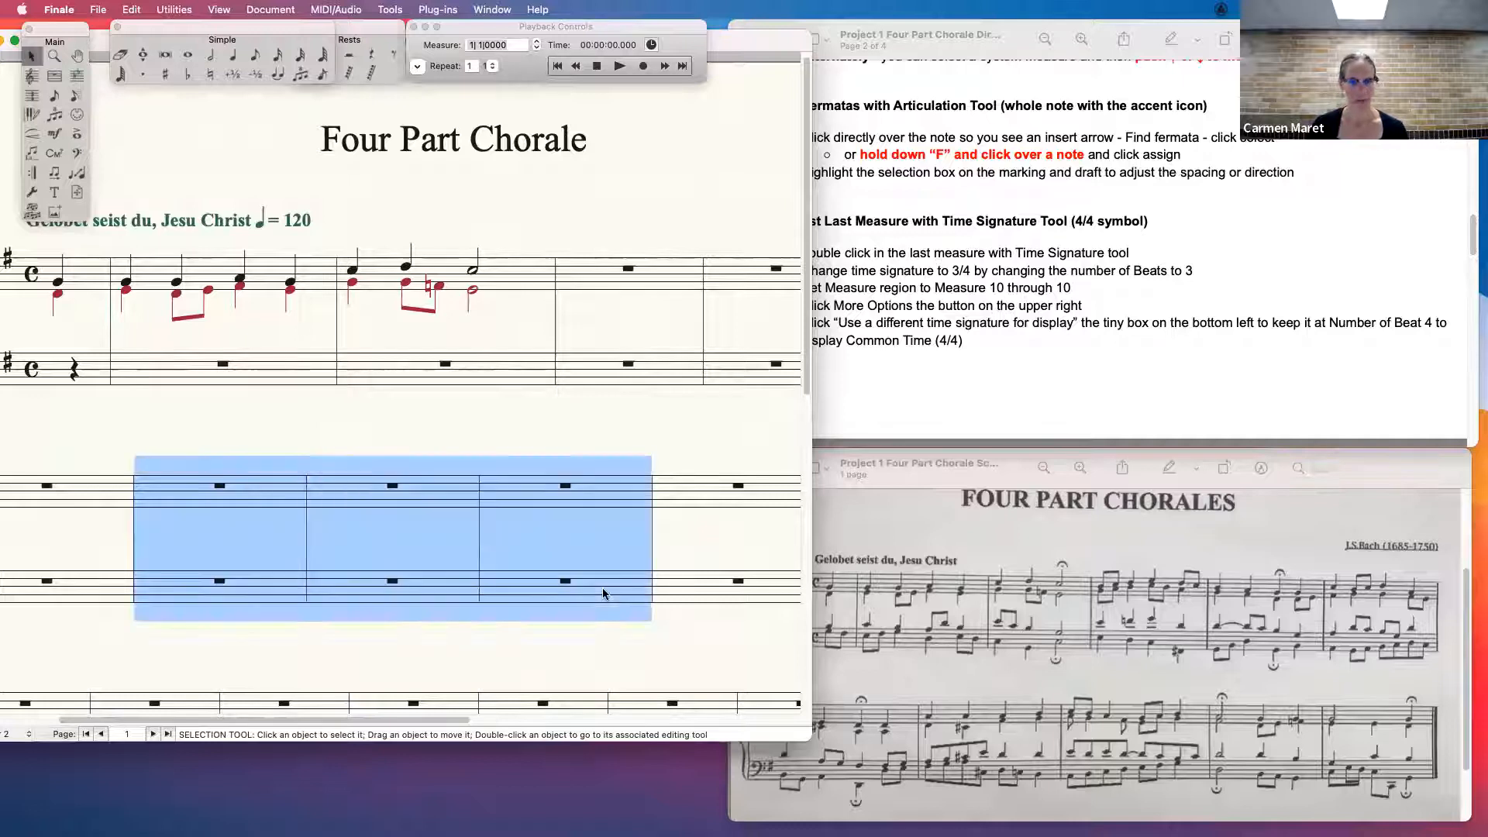
key("Delete")
left_click_drag(802, 733, 993, 810)
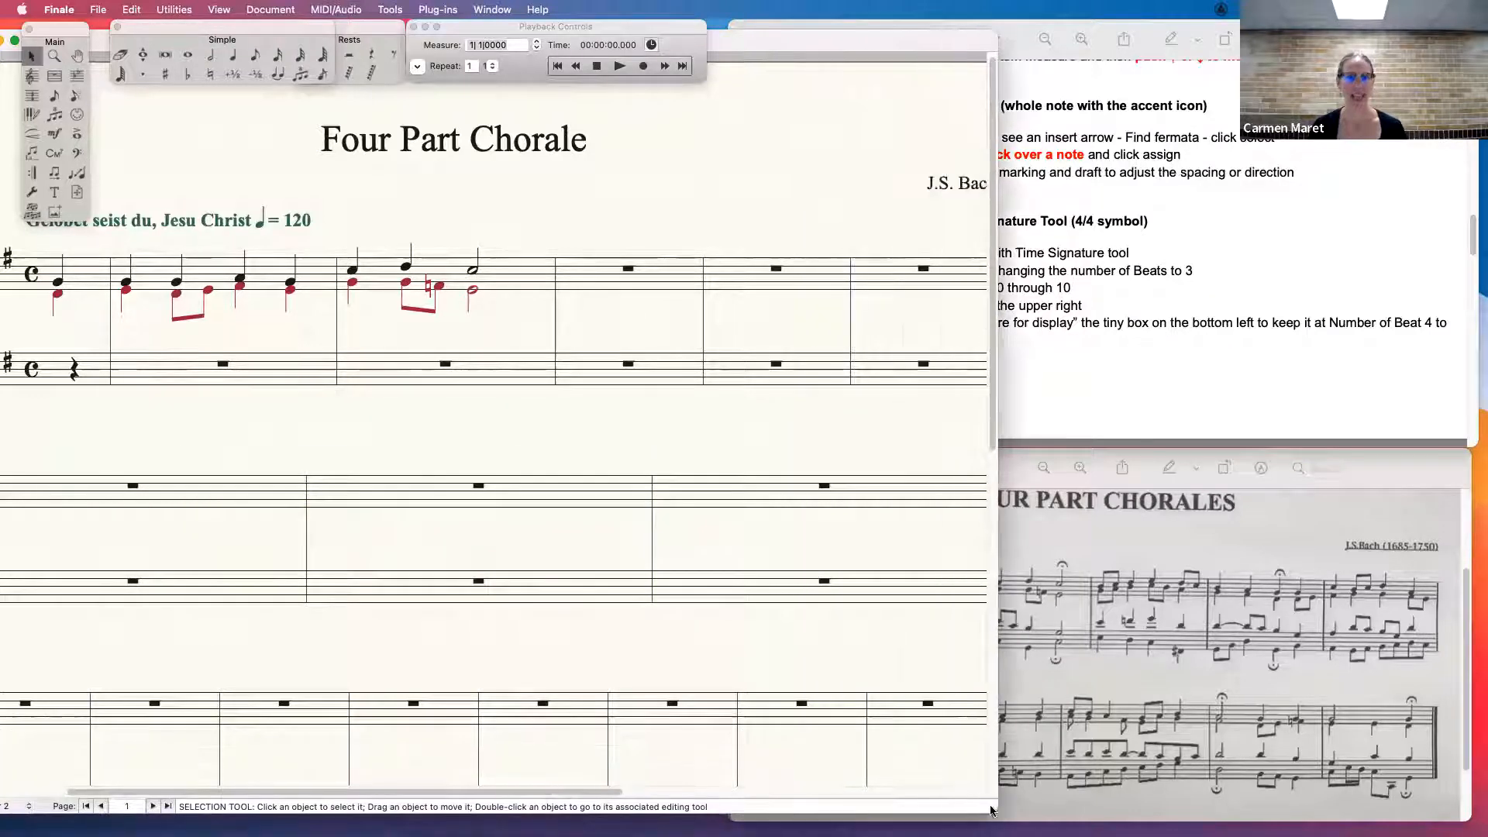
- Restore the finished Four Part Chorales score and minimize the practice score while keeping it open
double_click(834, 55)
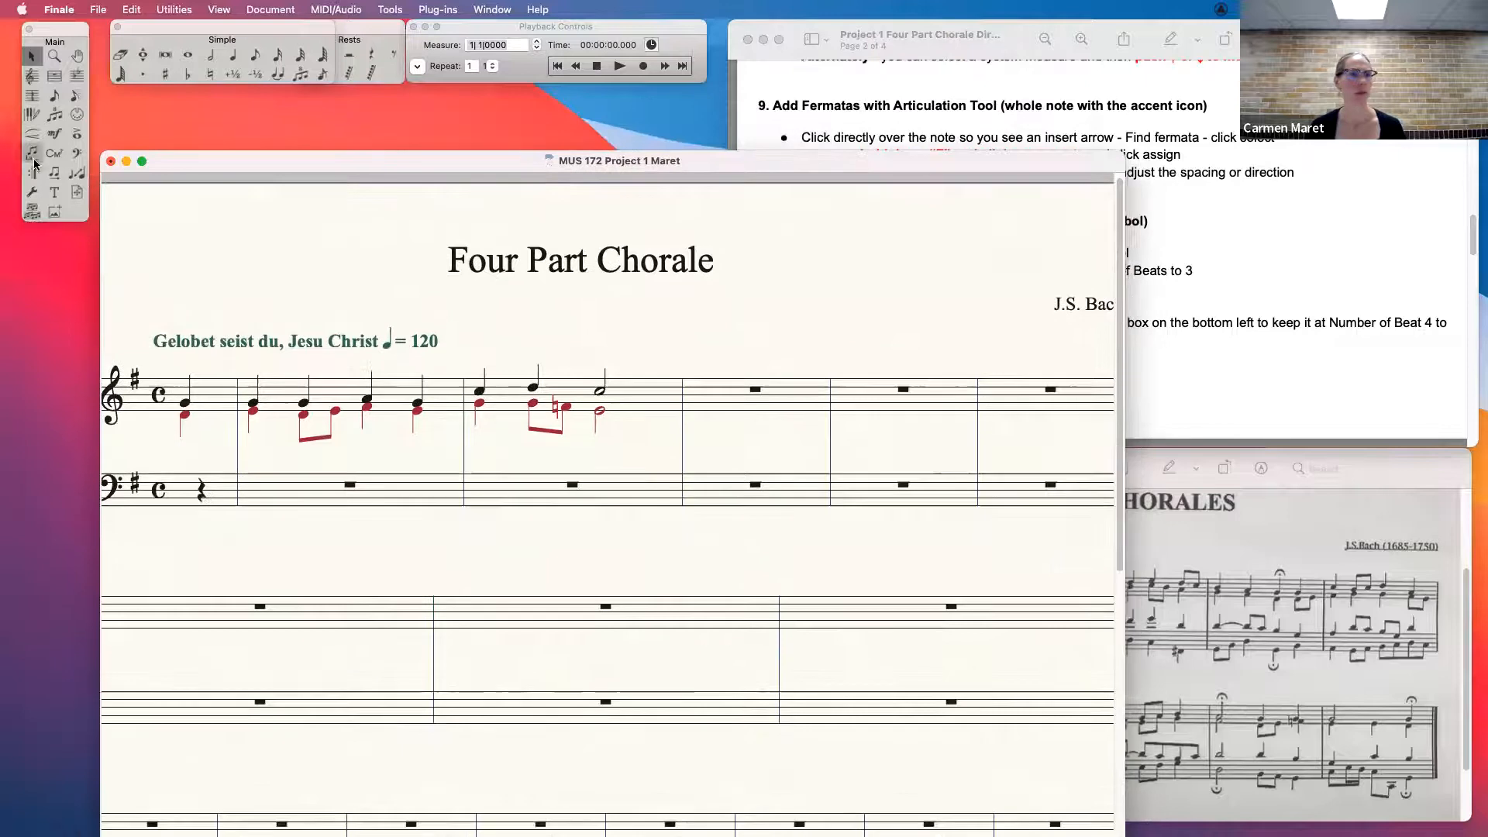
left_click(110, 160)
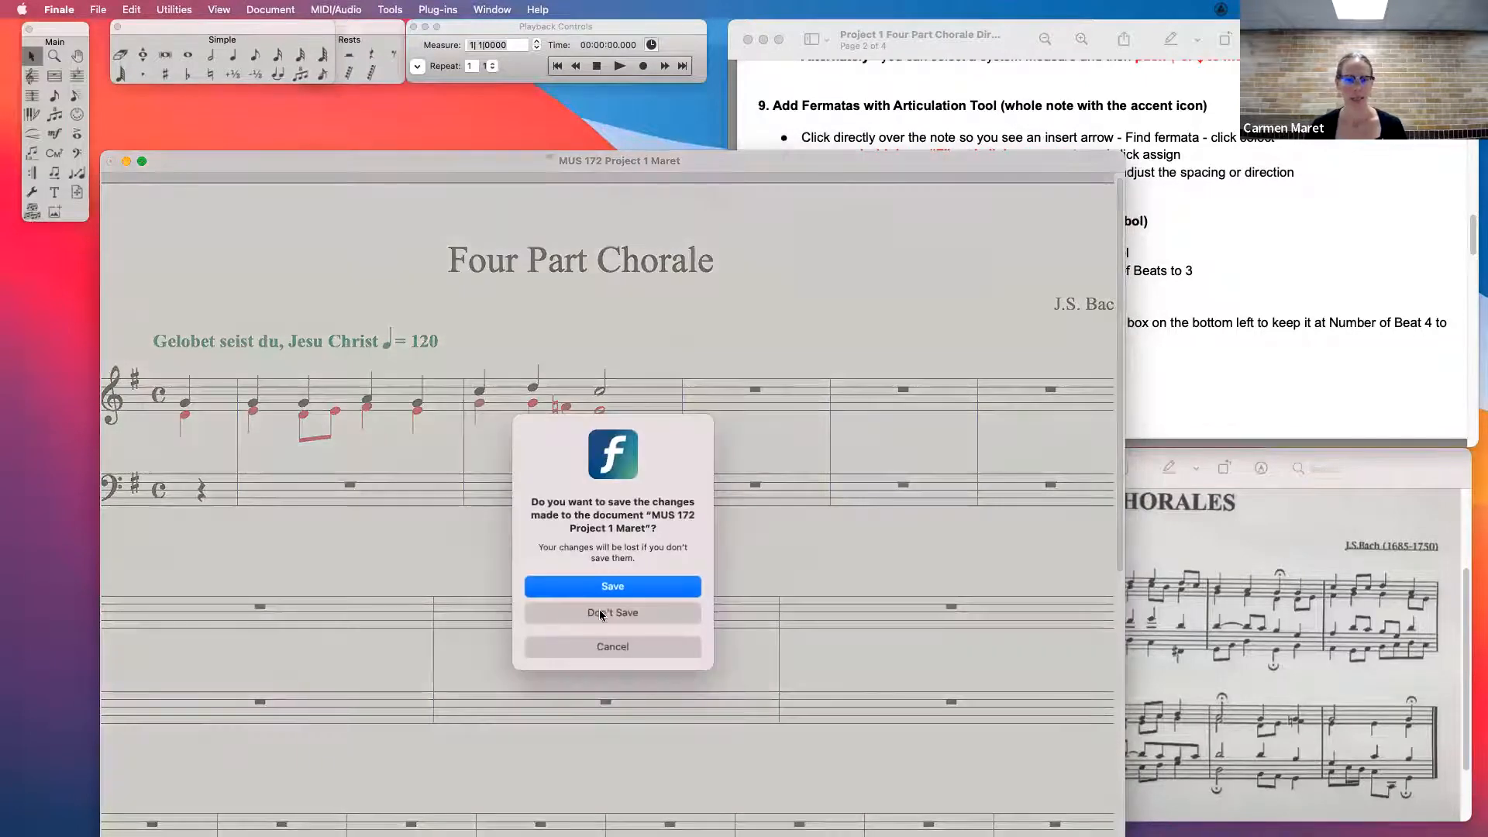
left_click(616, 643)
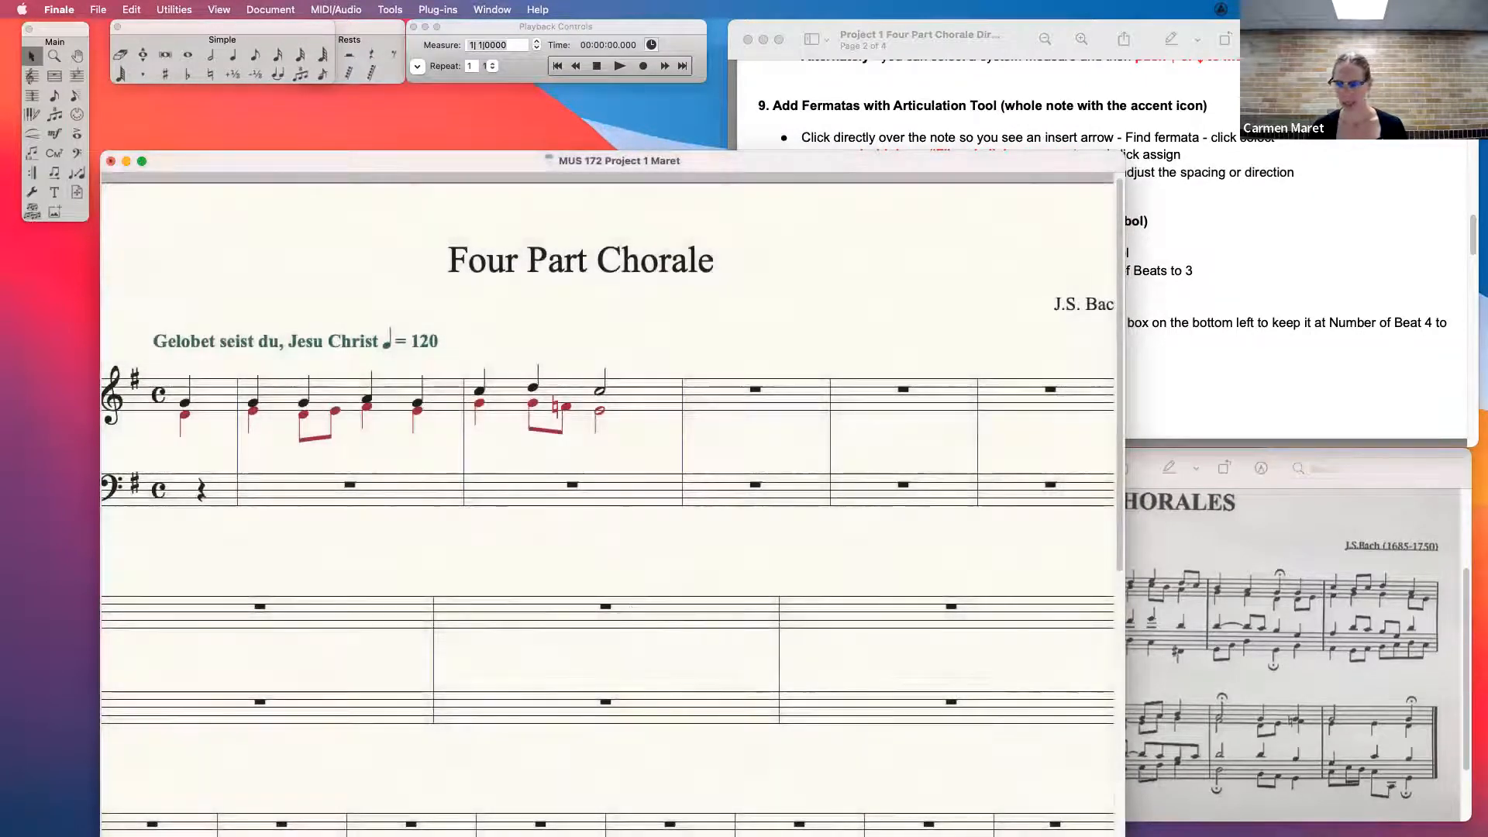
left_click(1197, 808)
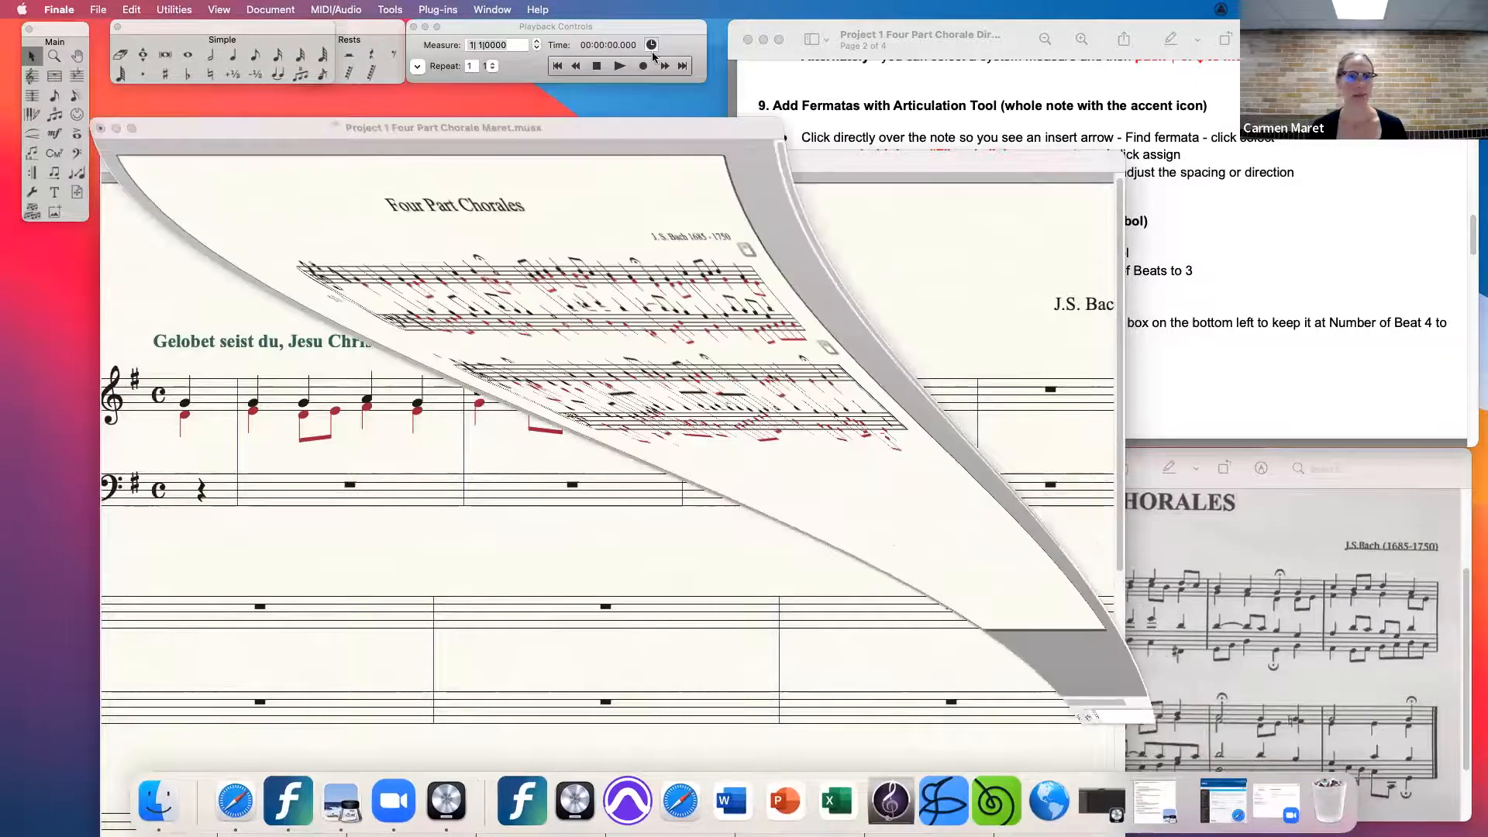
left_click(125, 160)
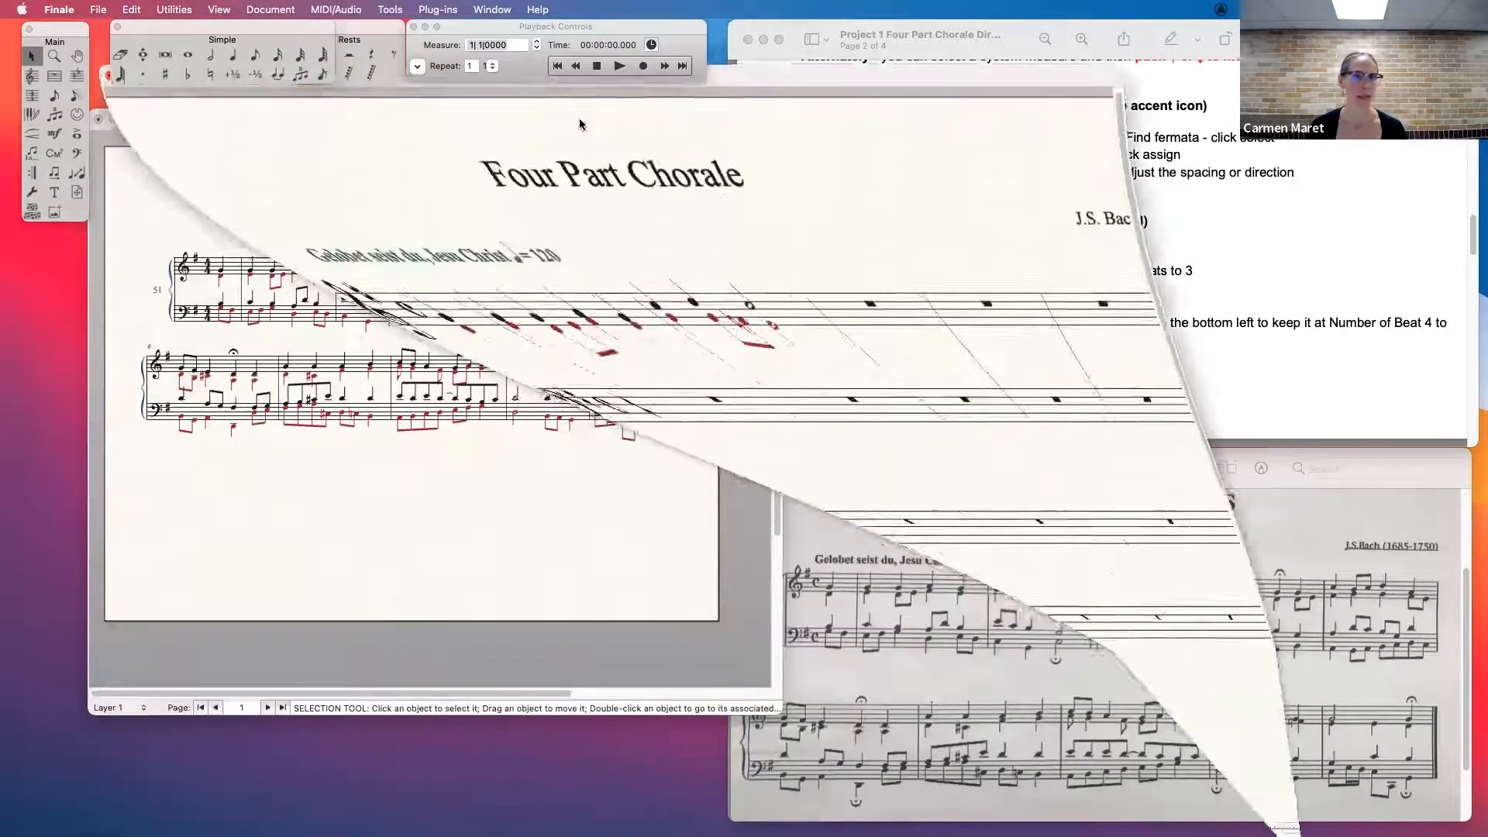
- Move and resize the Four Part Chorales window so it sits beside the directions and the reference score
left_click_drag(749, 688, 838, 723)
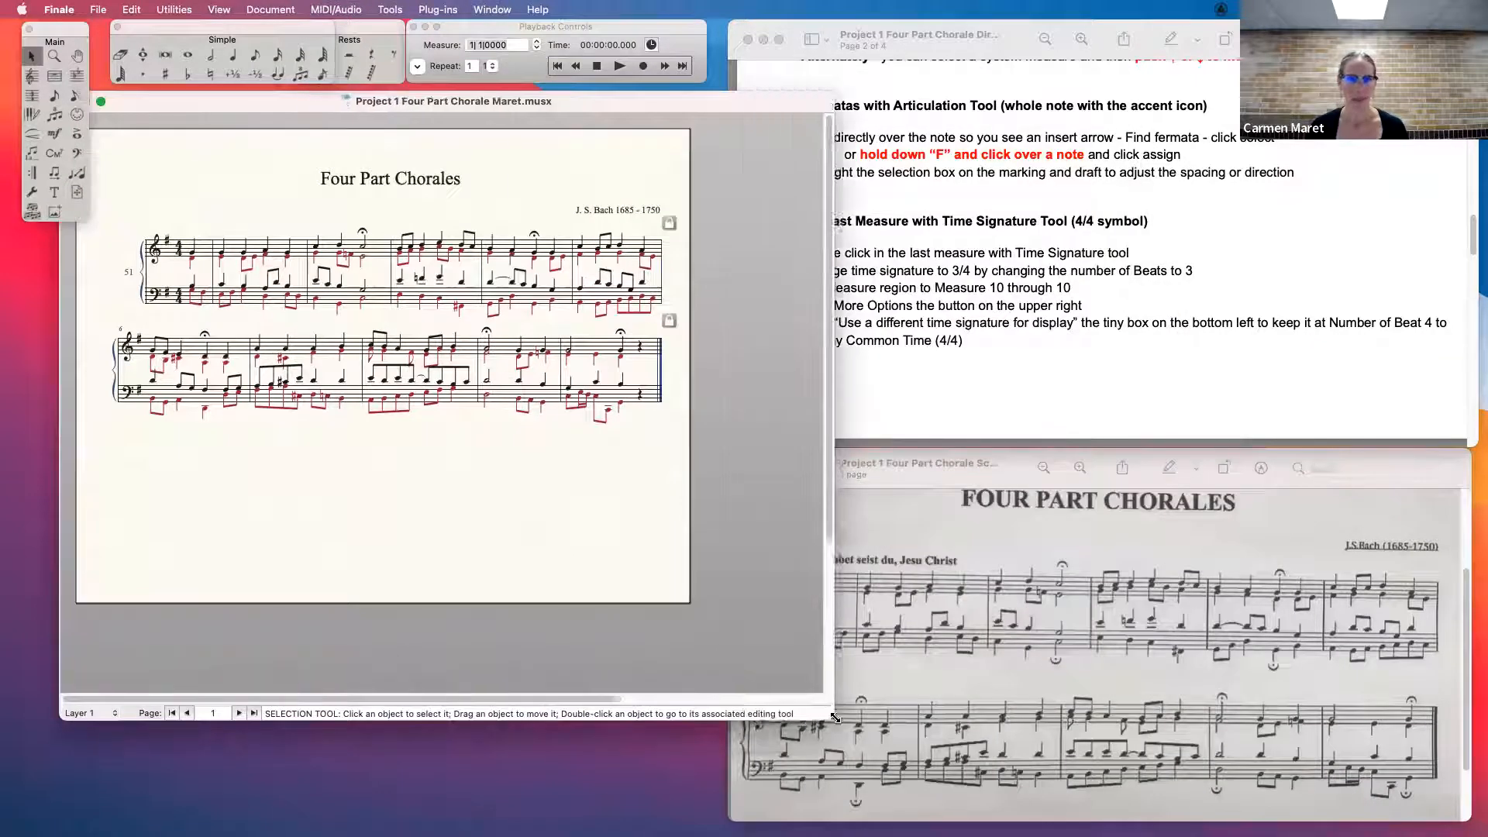
left_click_drag(622, 99, 586, 110)
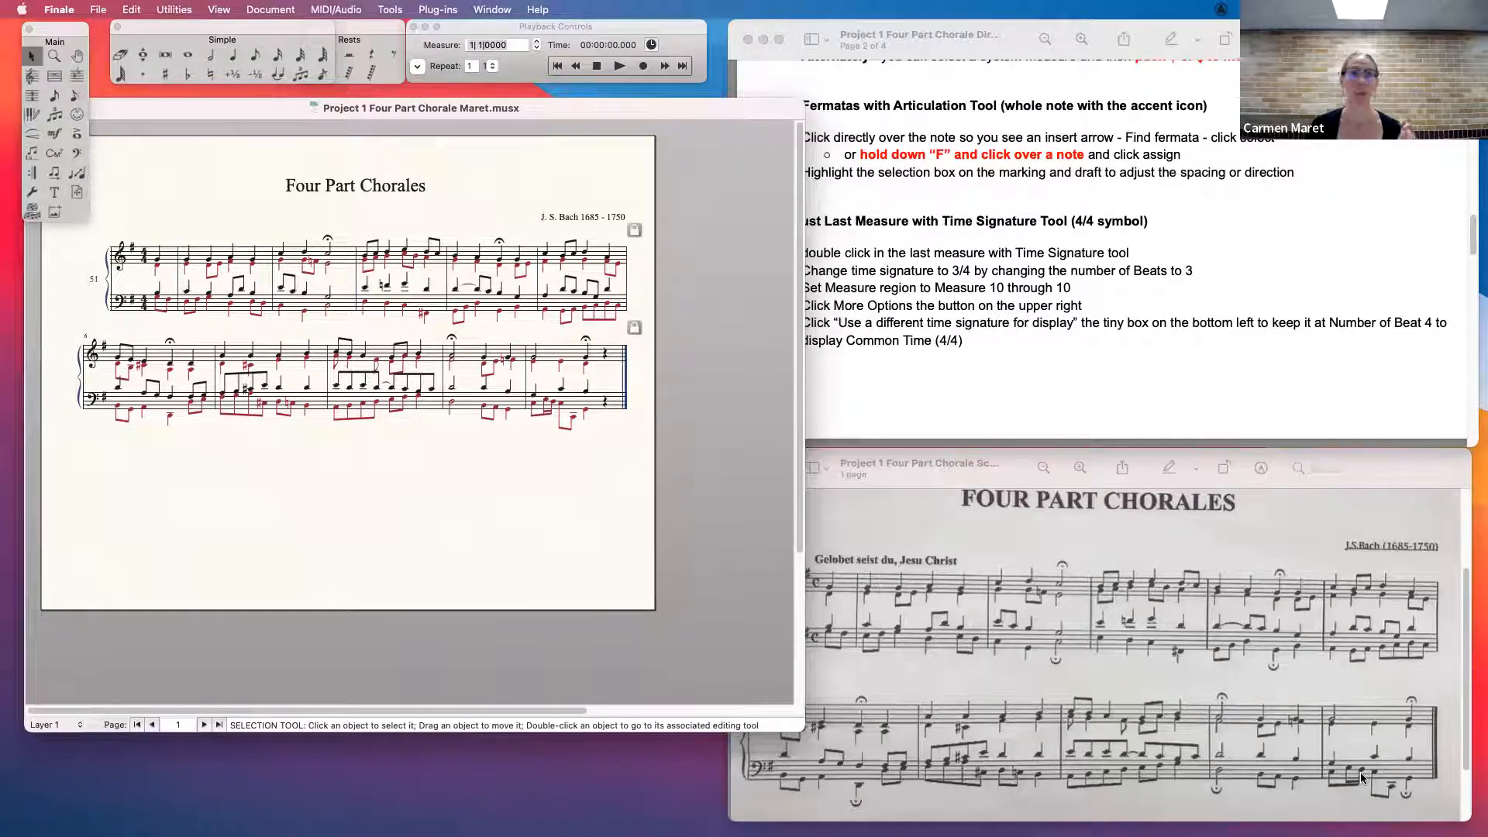
left_click_drag(806, 726, 719, 702)
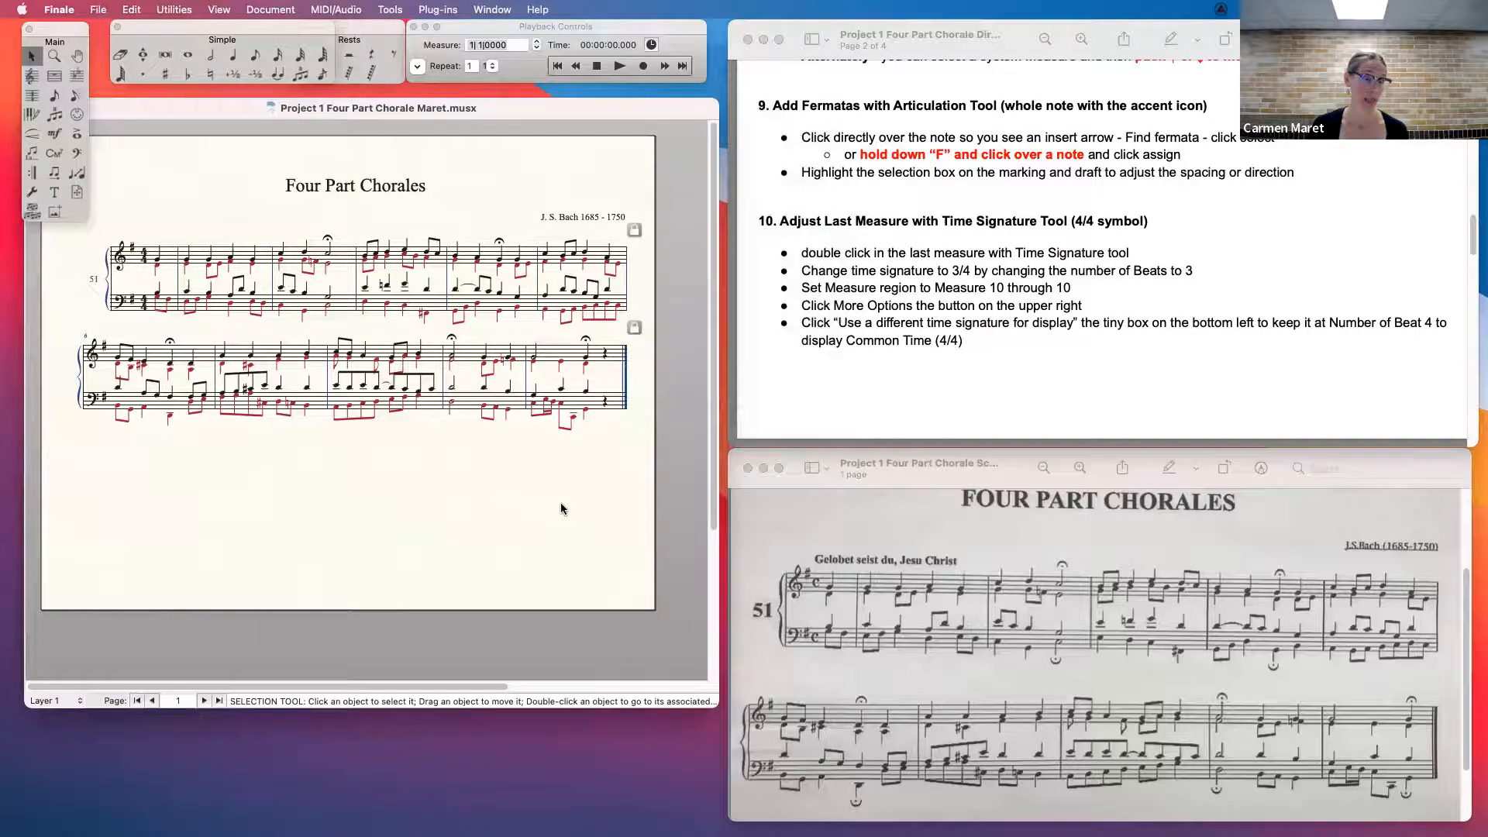
- With the Time Signature Tool, set the last measure to 3 beats while using a different time signature of 4/4 for display
left_click(602, 361)
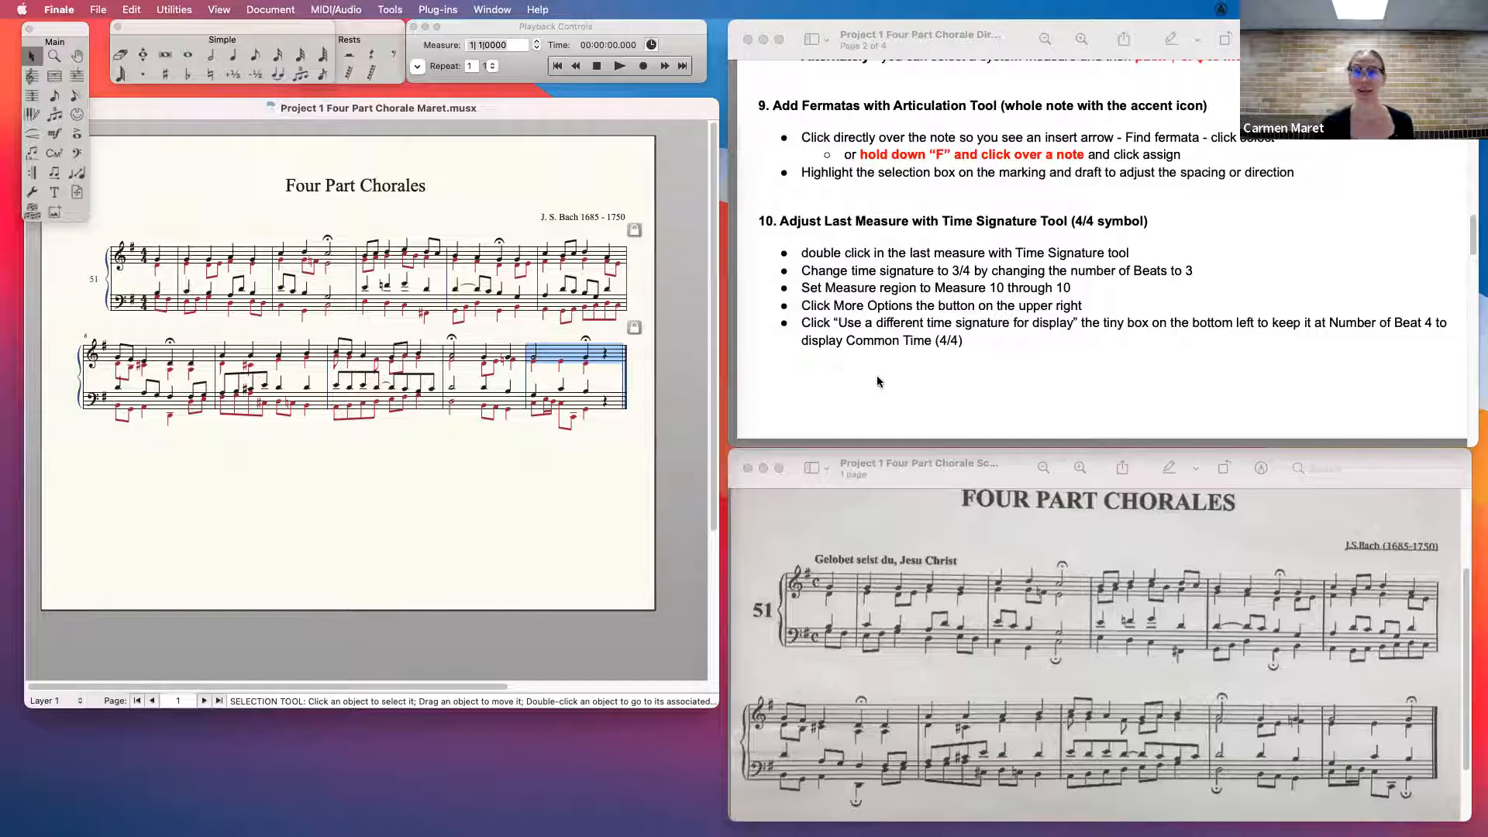
left_click(555, 533)
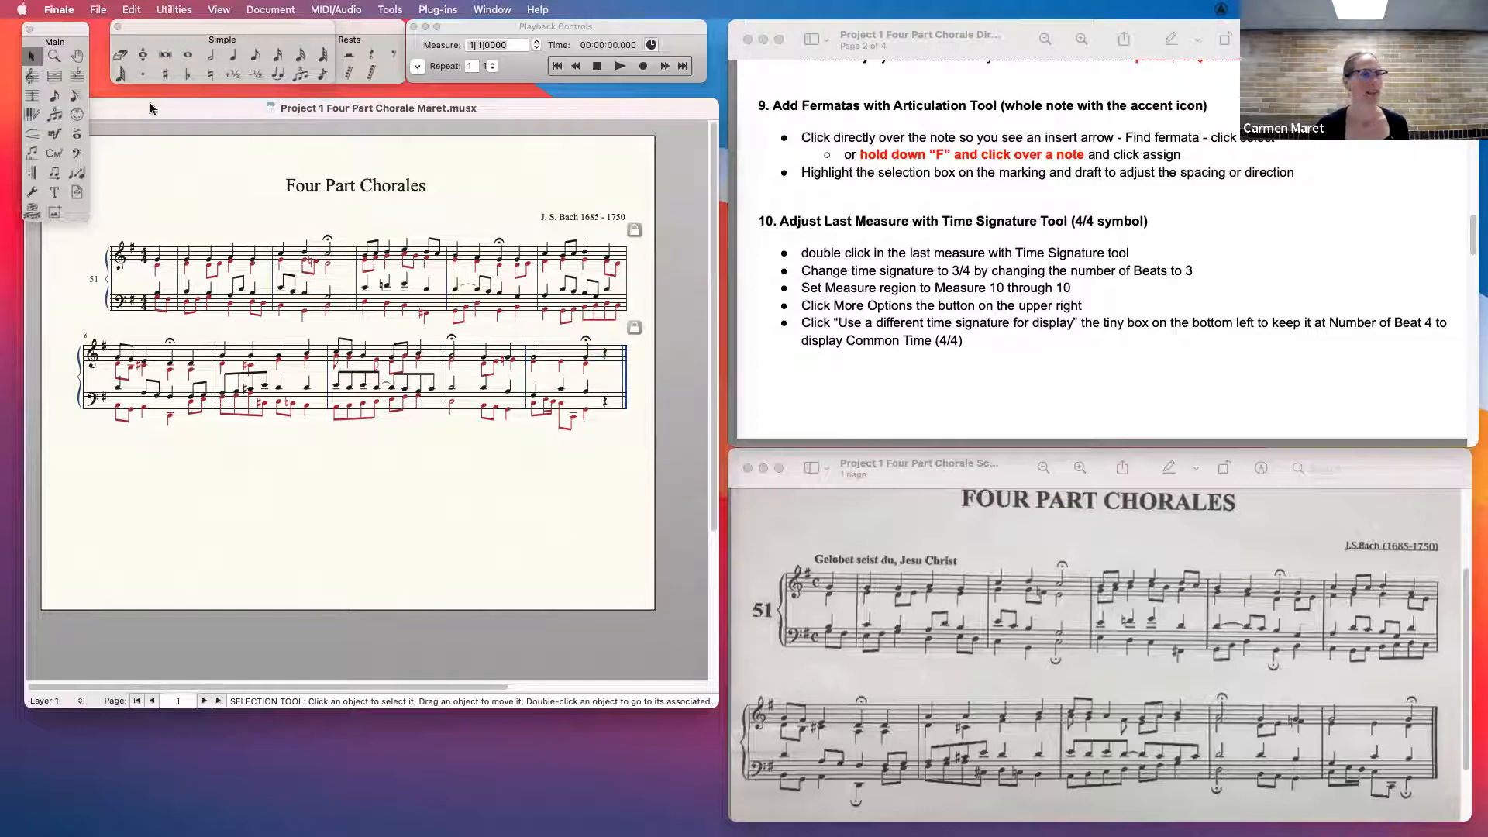
left_click(33, 97)
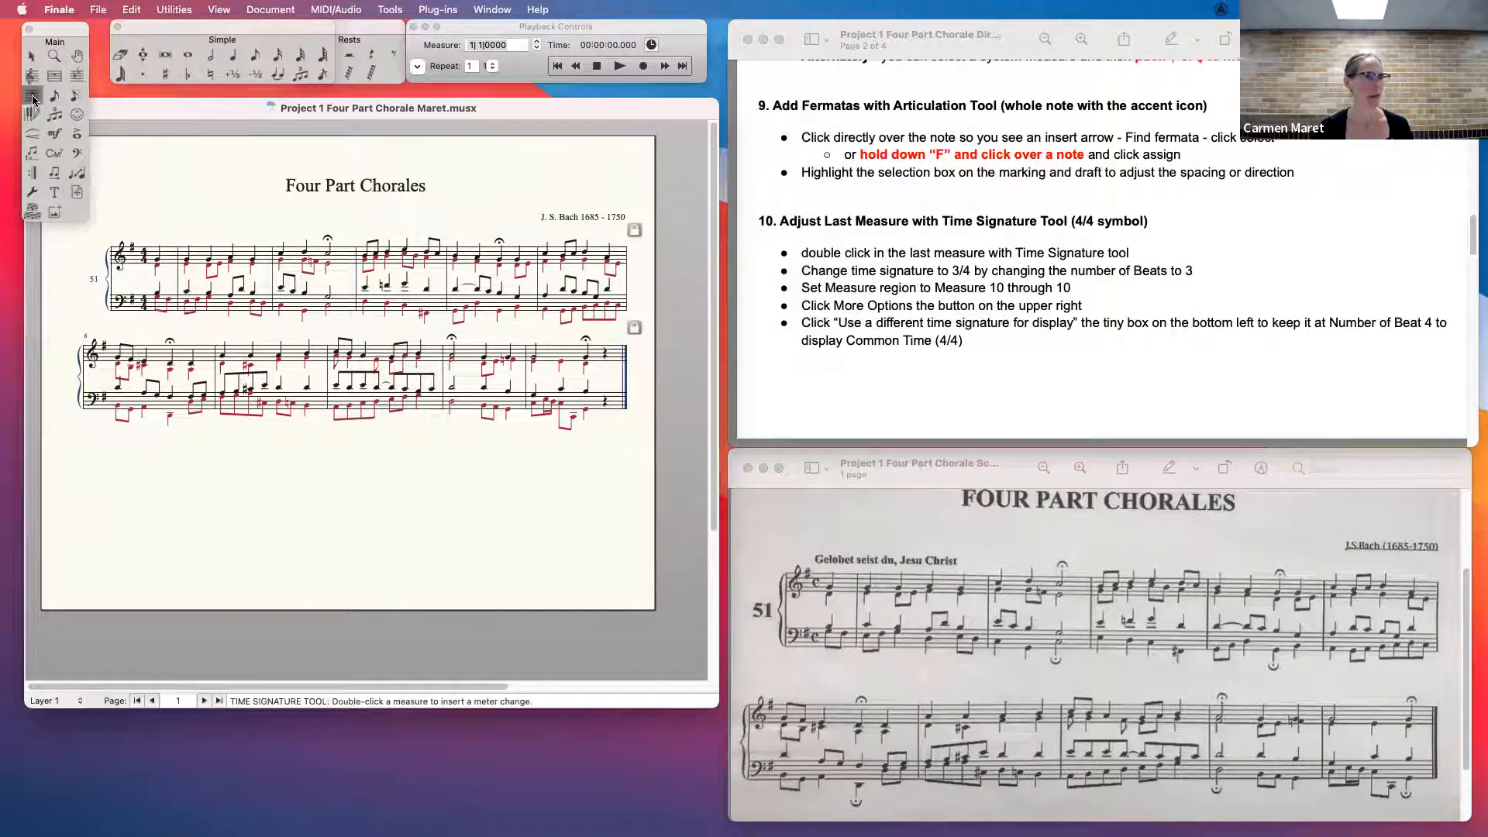
double_click(551, 352)
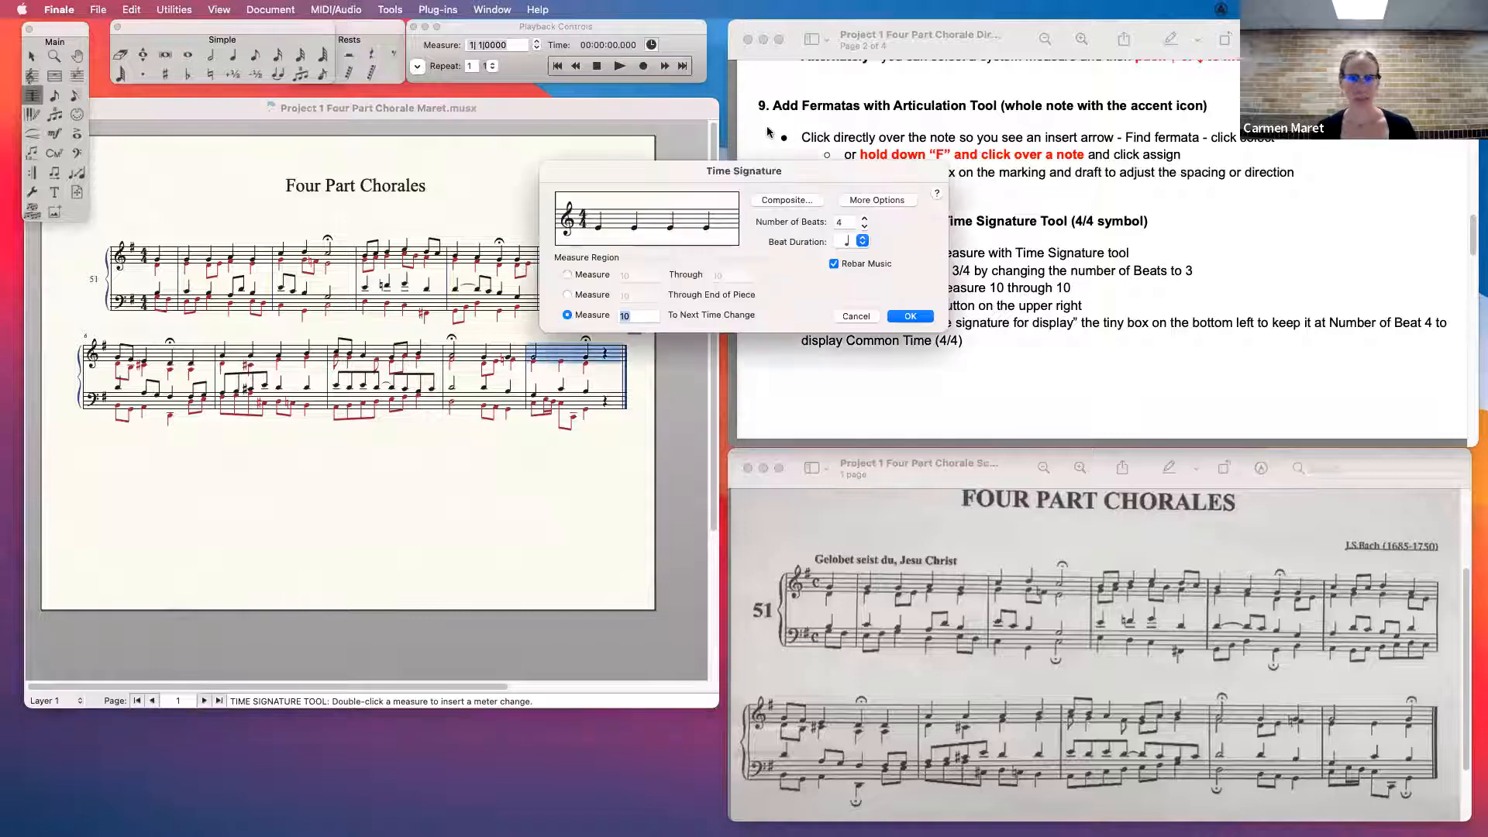
left_click_drag(720, 171, 500, 128)
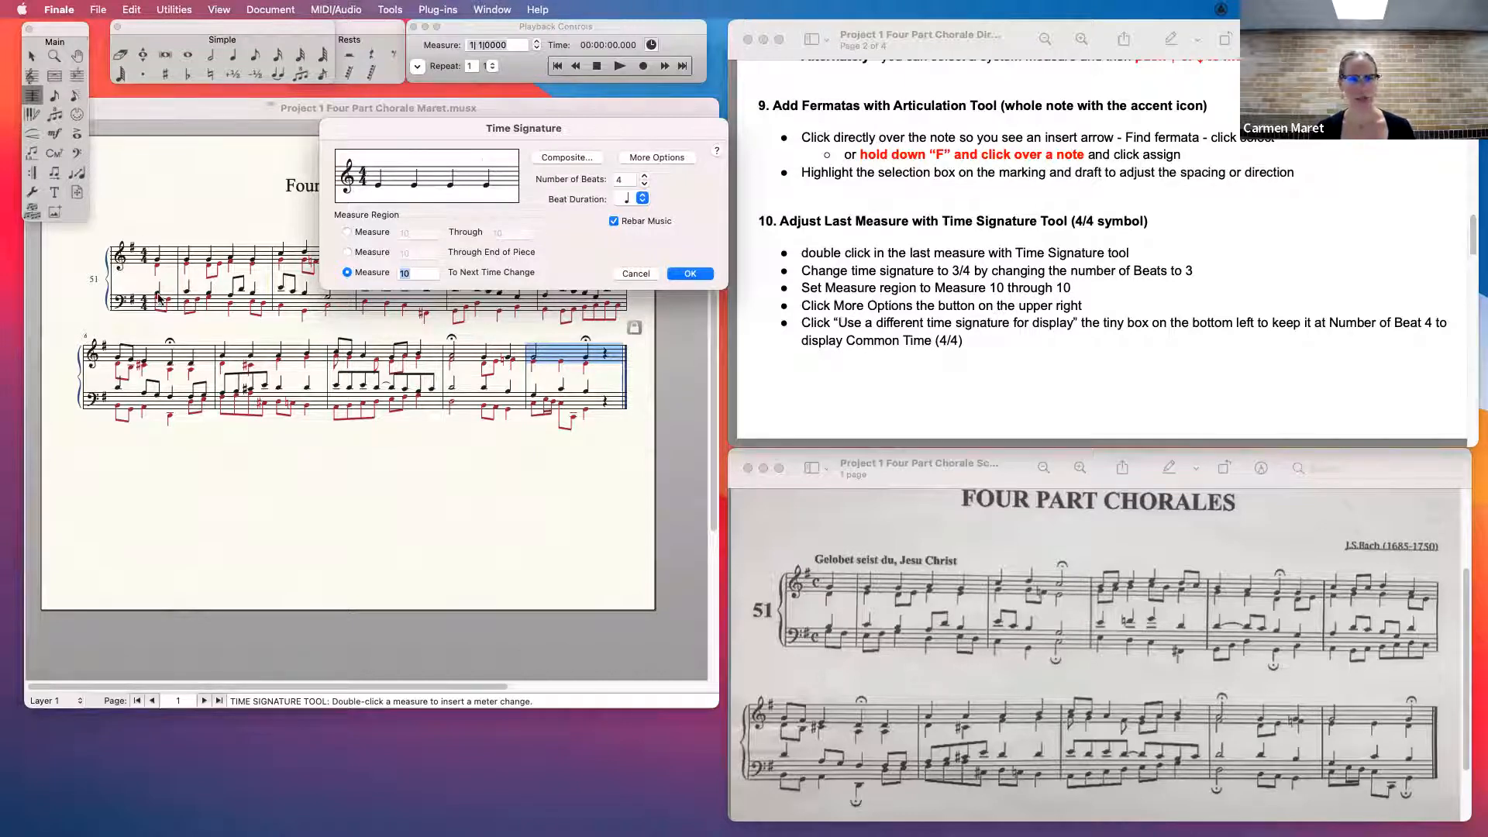
left_click(656, 158)
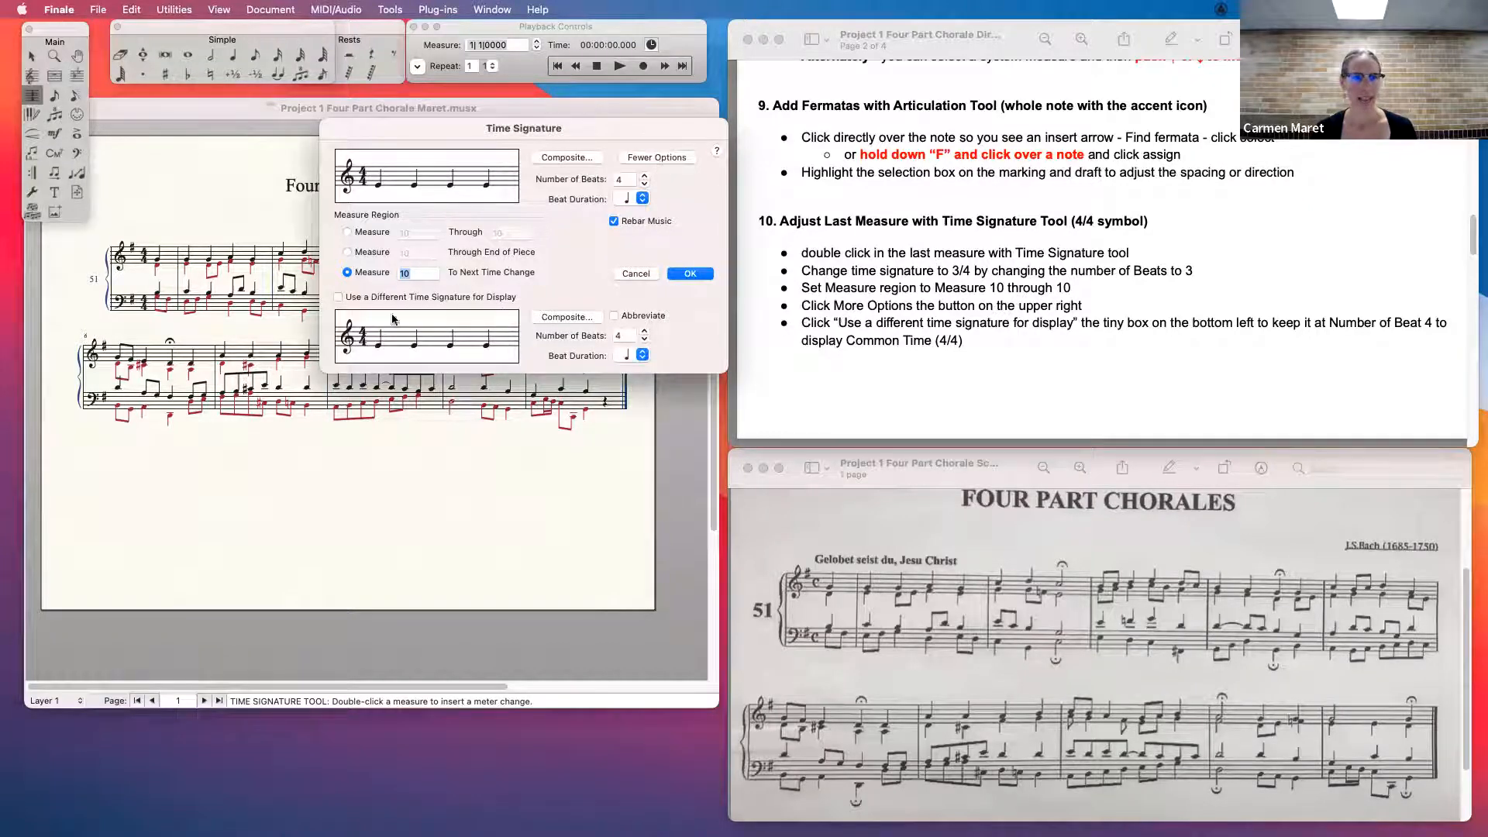
left_click(338, 298)
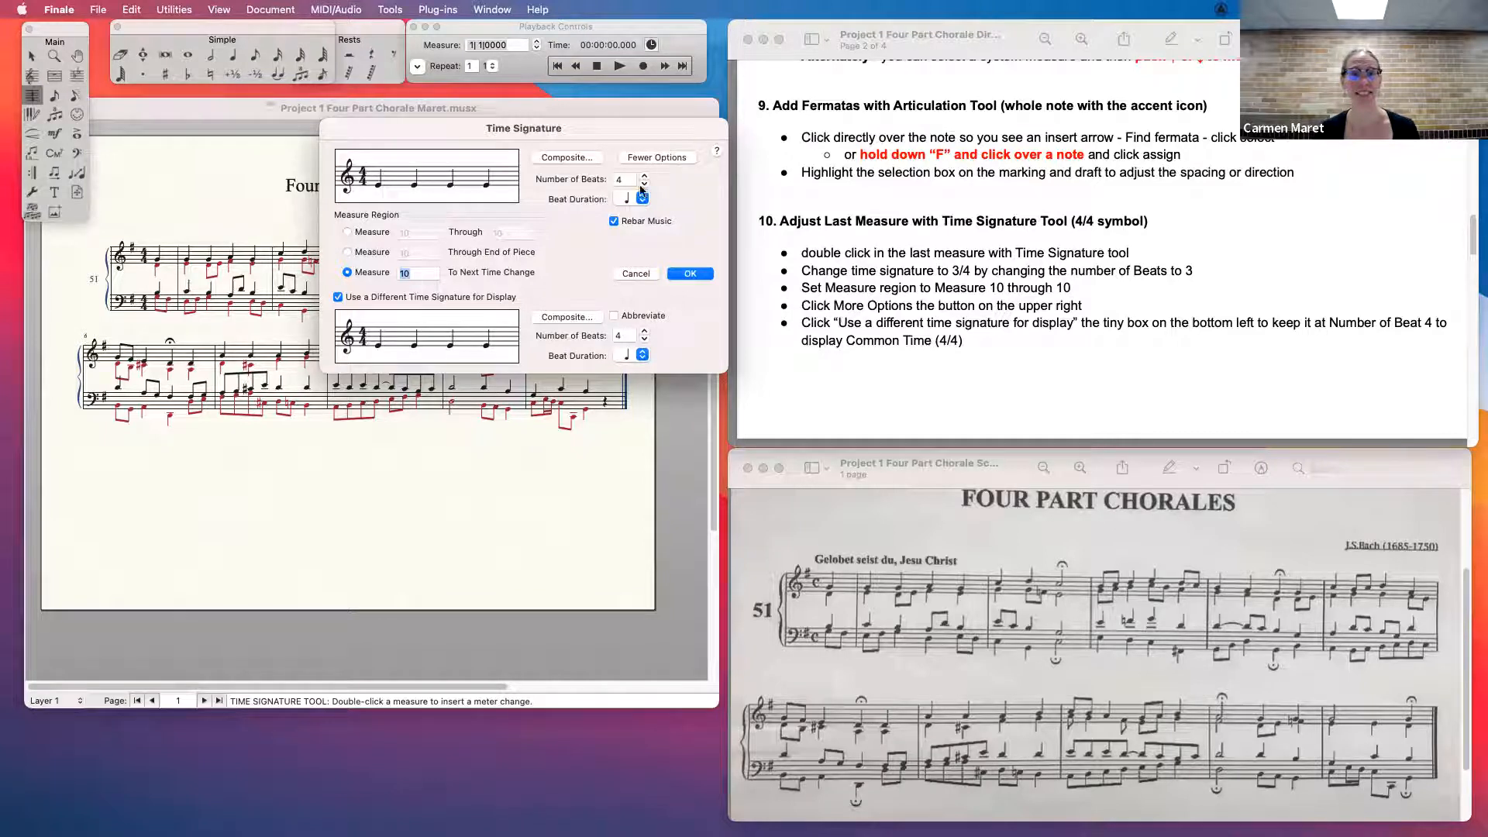
left_click(644, 184)
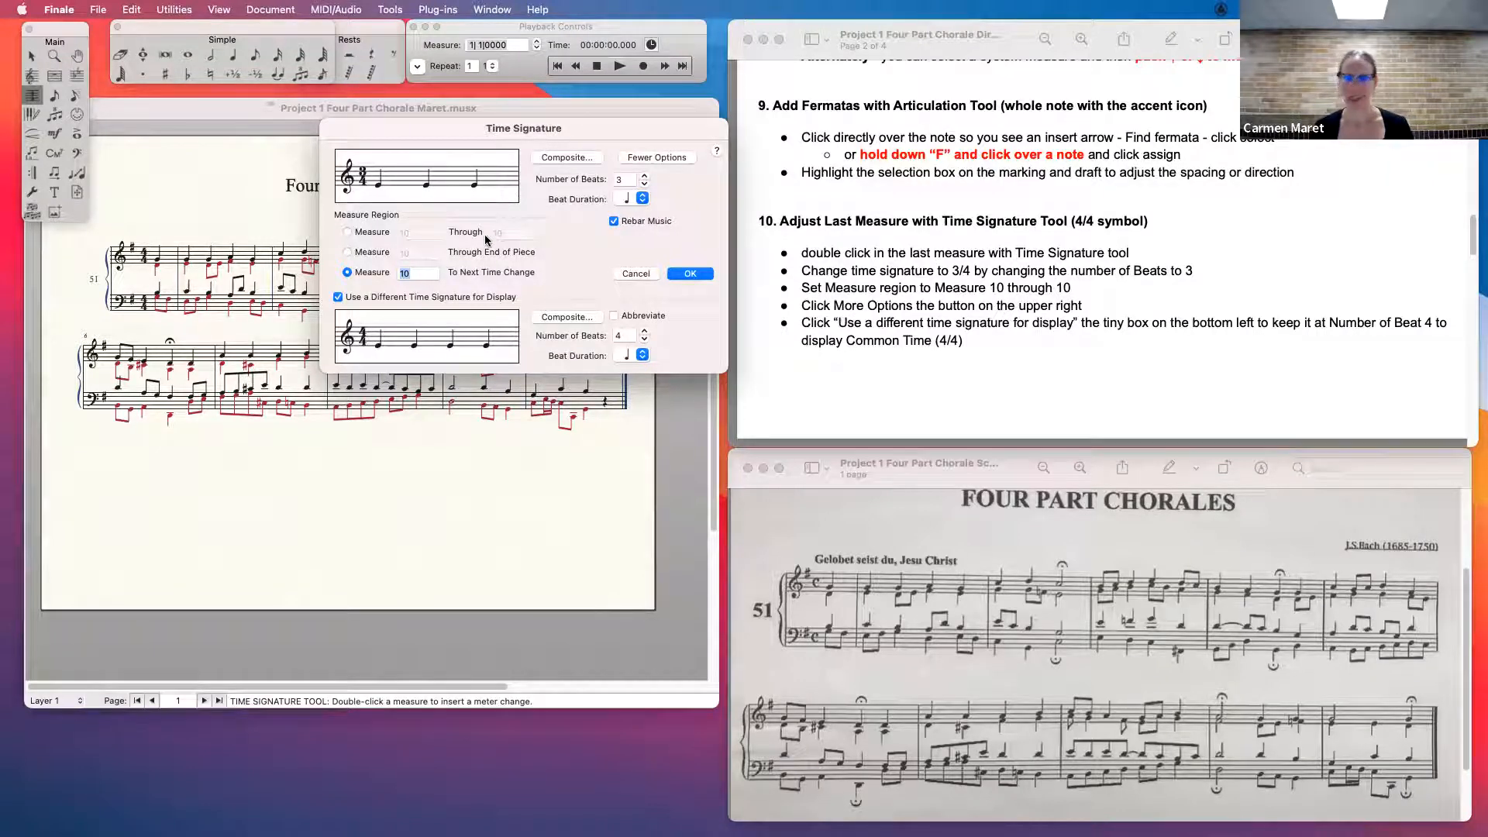
- Limit the time signature change to measure 10 through 10 and apply it
left_click_drag(534, 128, 506, 120)
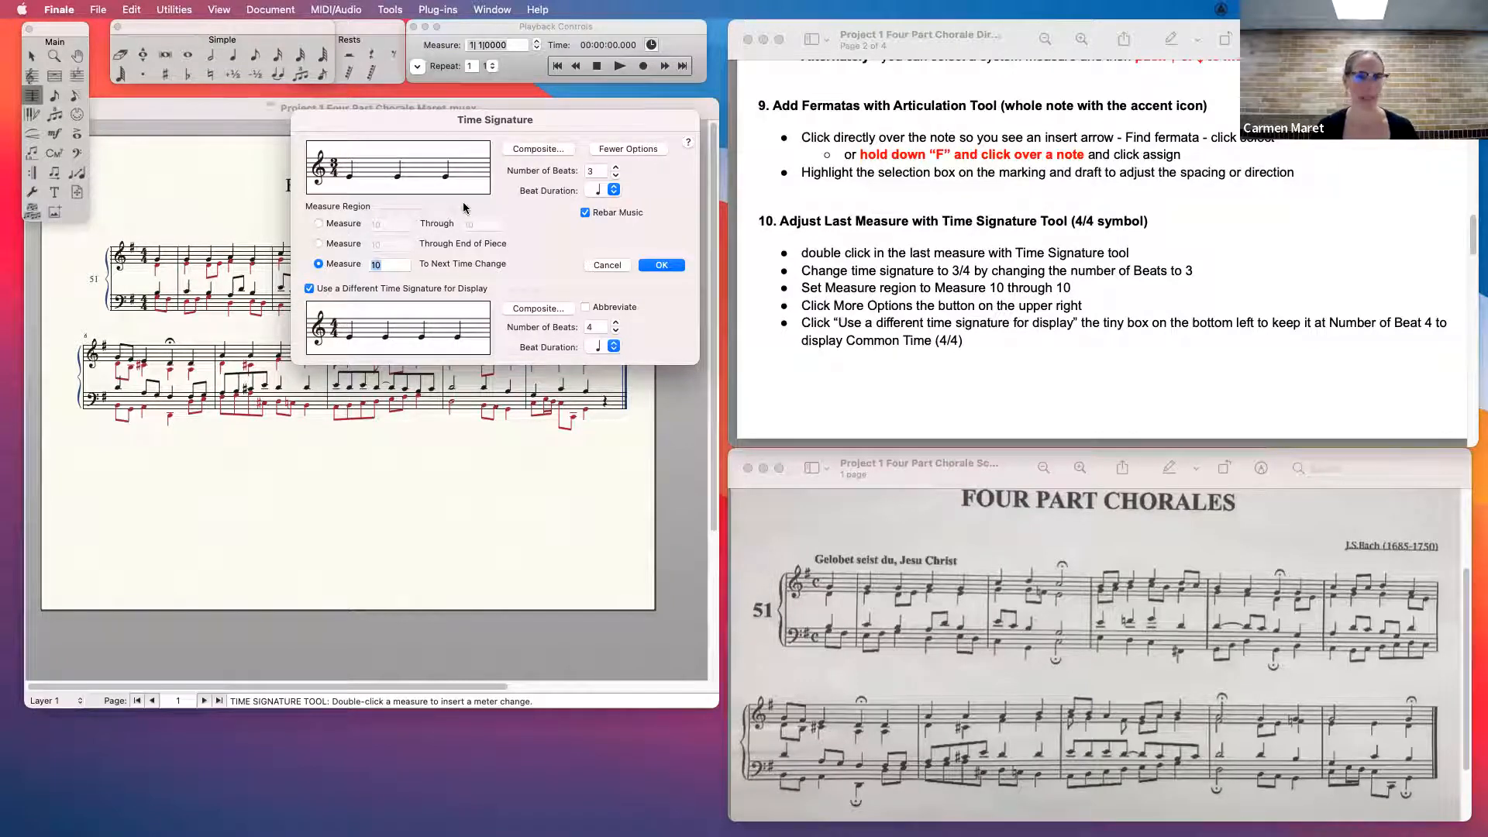
left_click(319, 224)
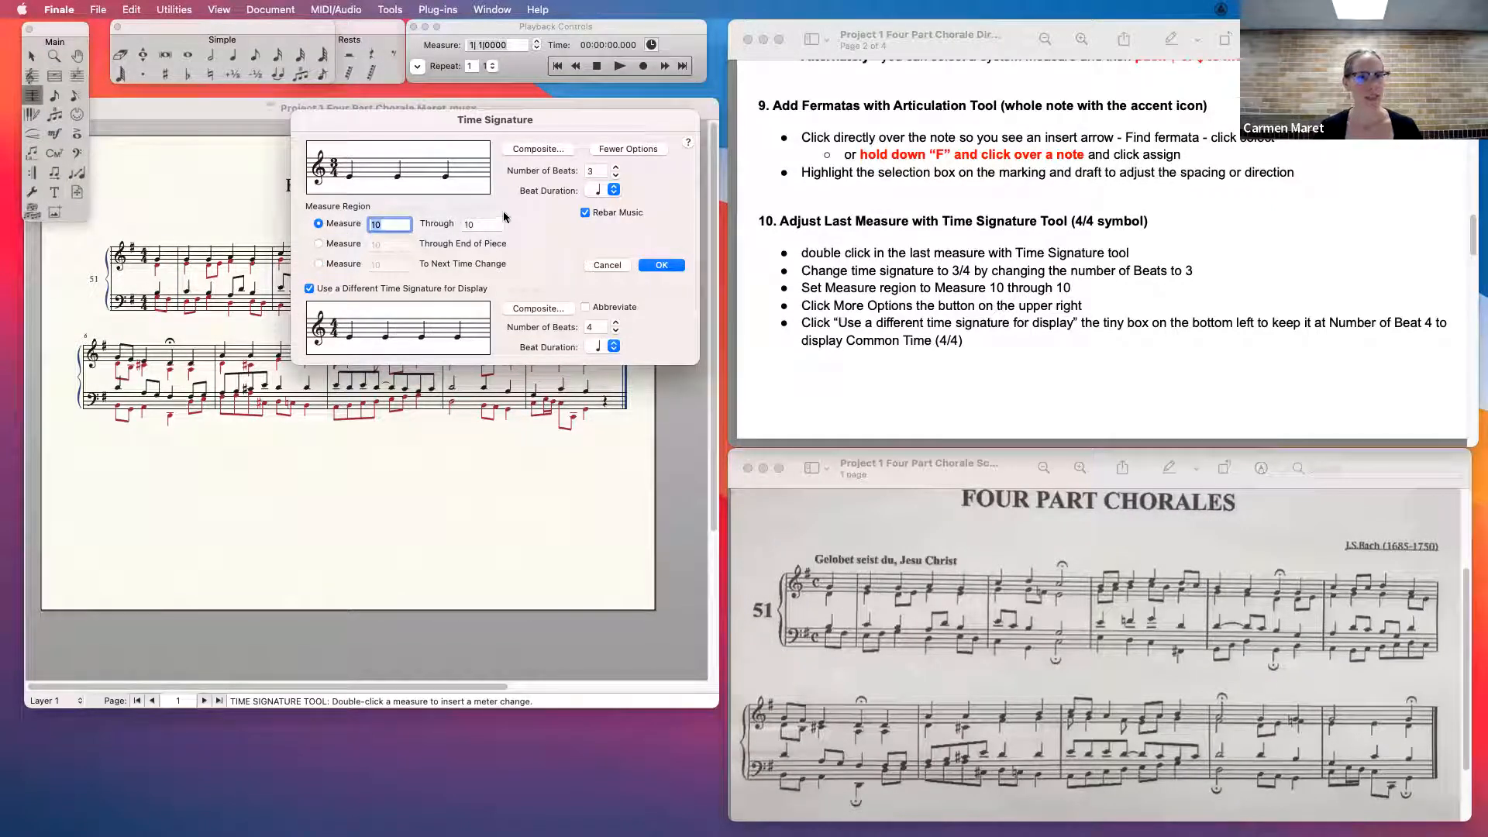
left_click(565, 475)
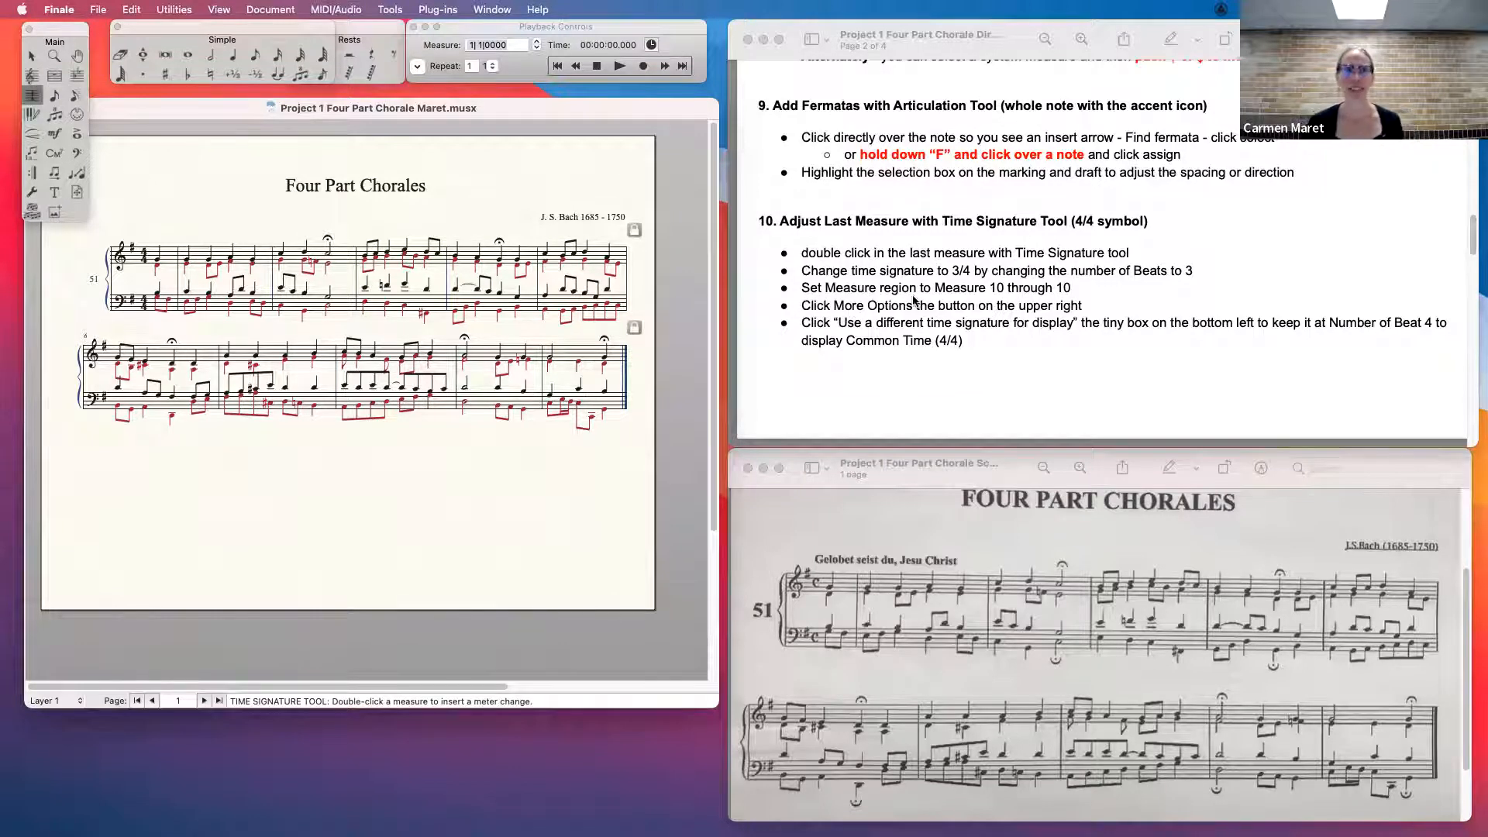
- Bring up the margin directions and recheck the last measure's settings with the Time Signature Tool
left_click_drag(1472, 239, 1473, 269)
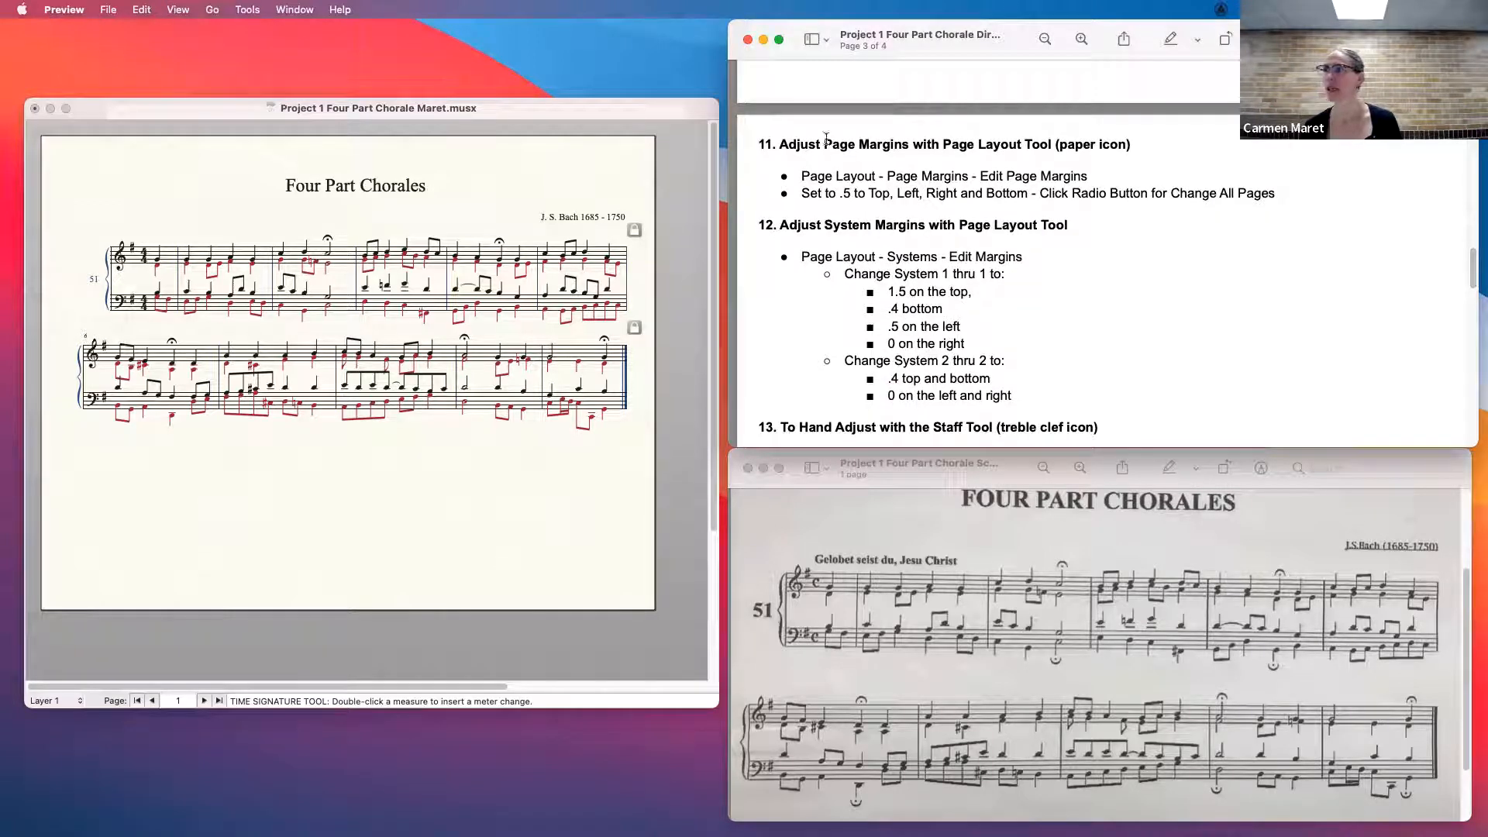
left_click(415, 171)
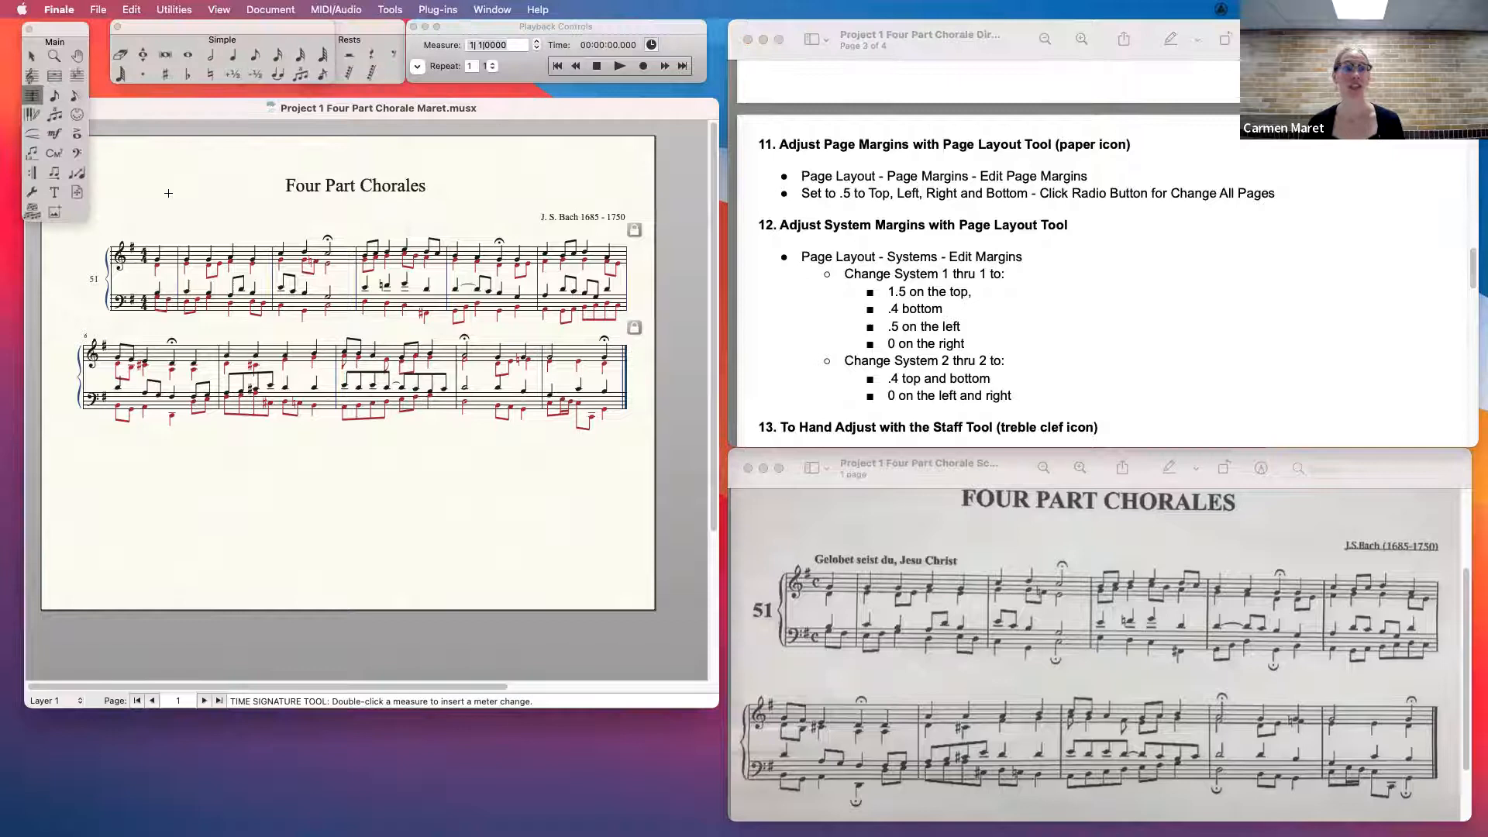
double_click(585, 358)
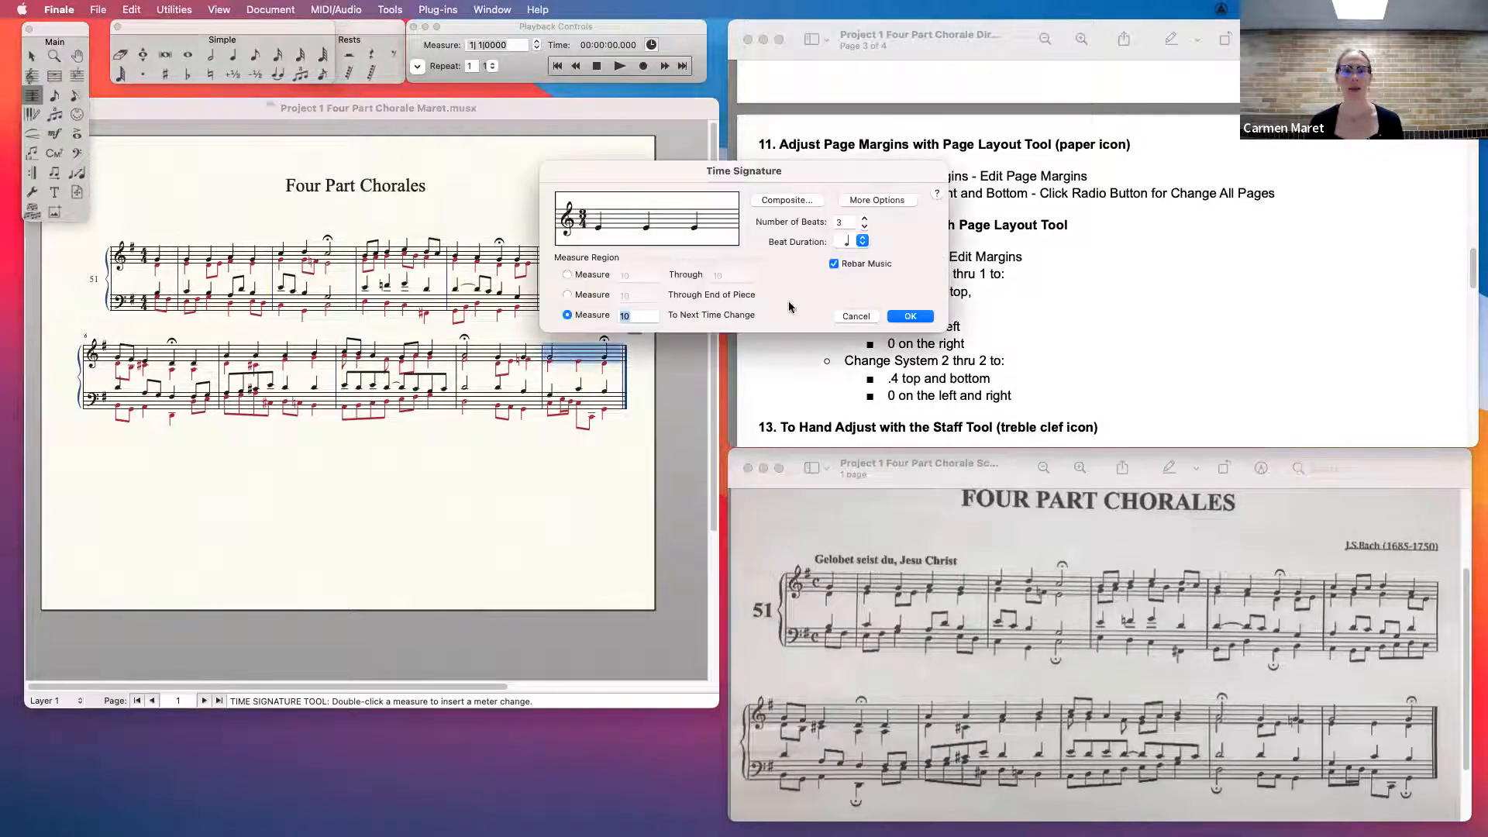
left_click(855, 317)
left_click(570, 334)
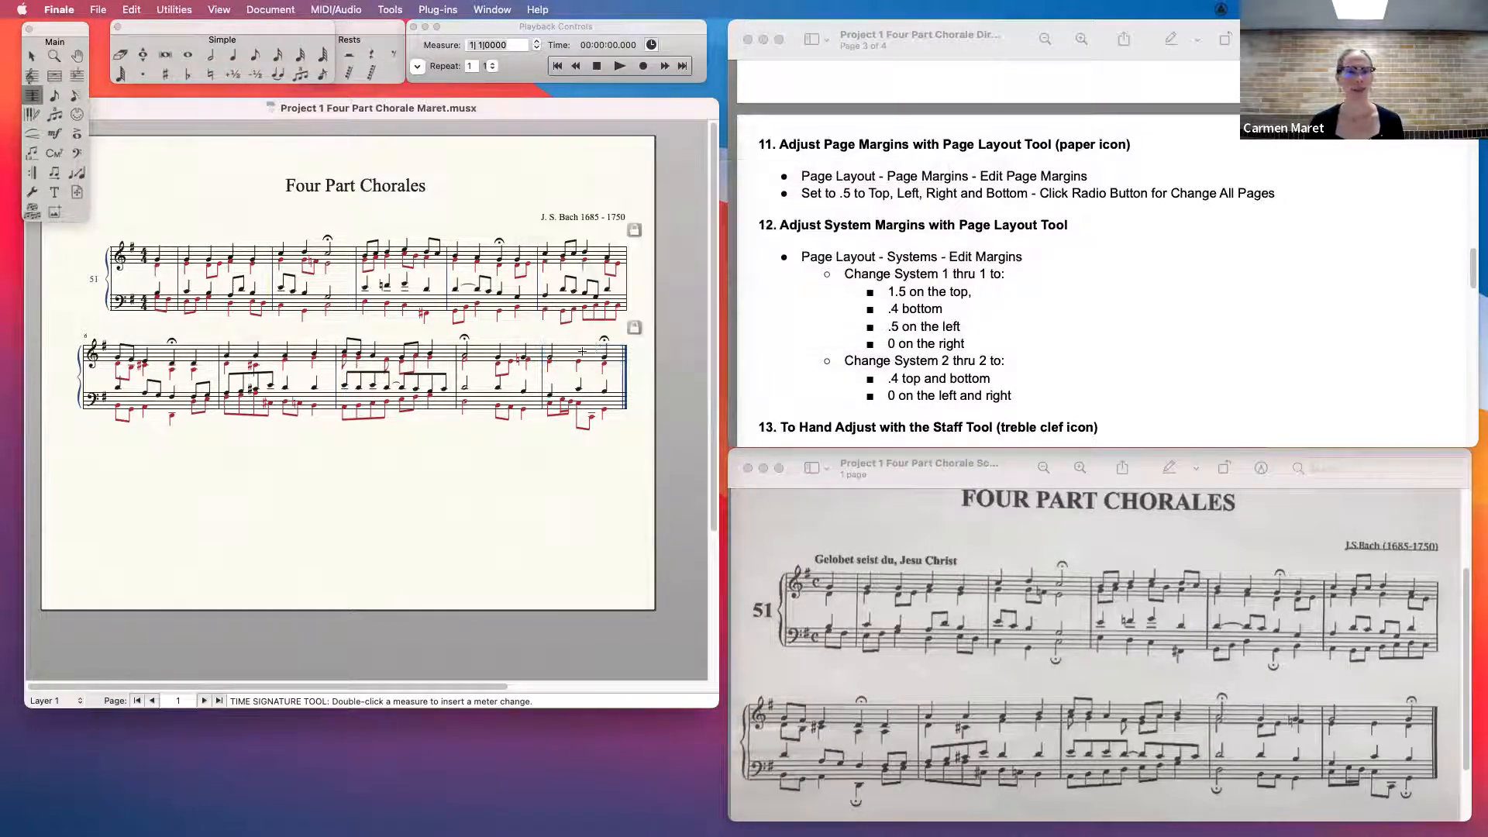
double_click(585, 349)
key("super+z")
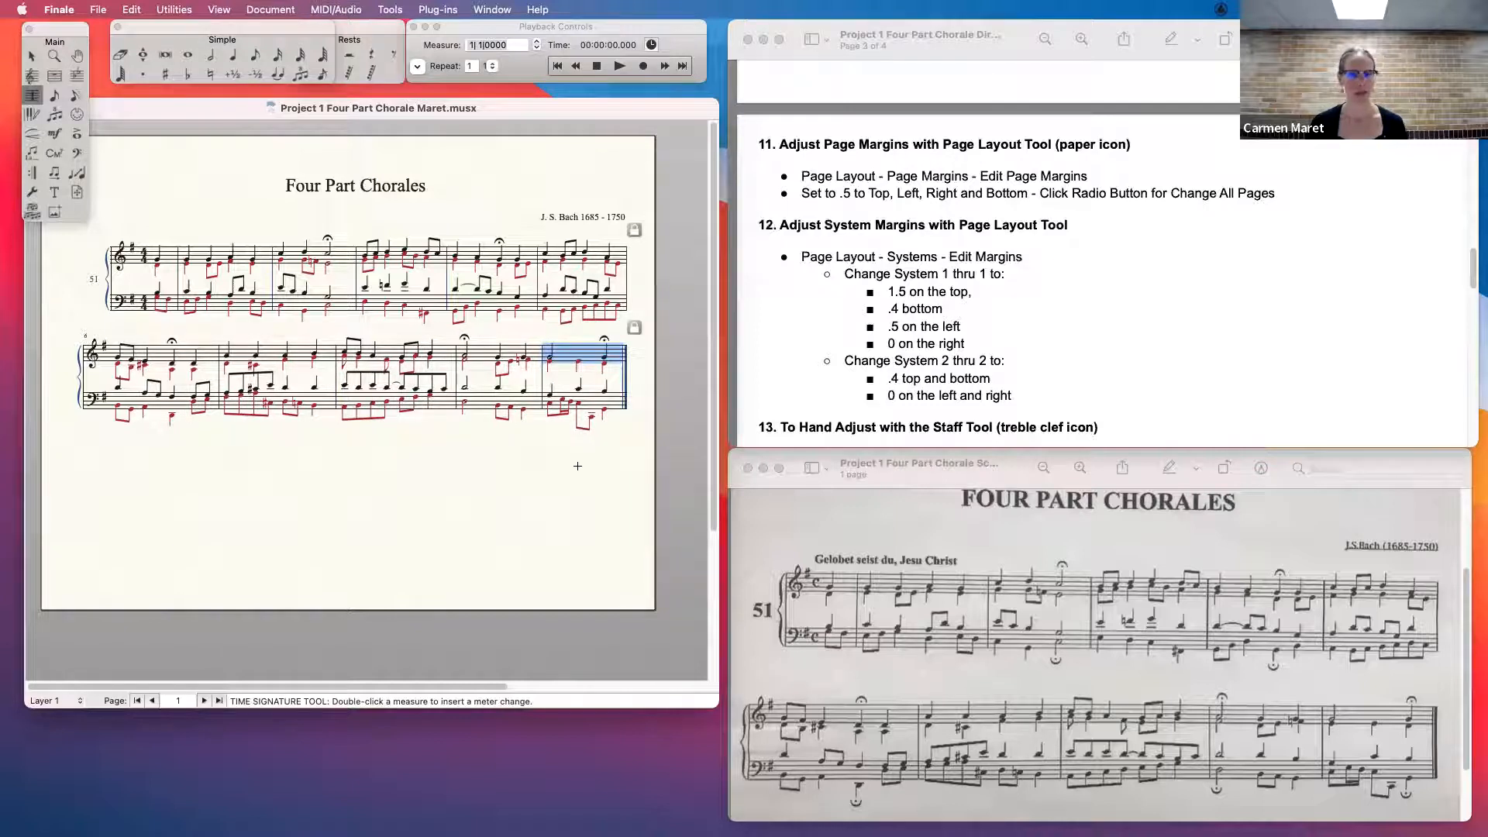
key("Return")
key("Escape")
- Check the time signature settings of measure 9 and close them without changes
left_click(494, 355)
double_click(494, 356)
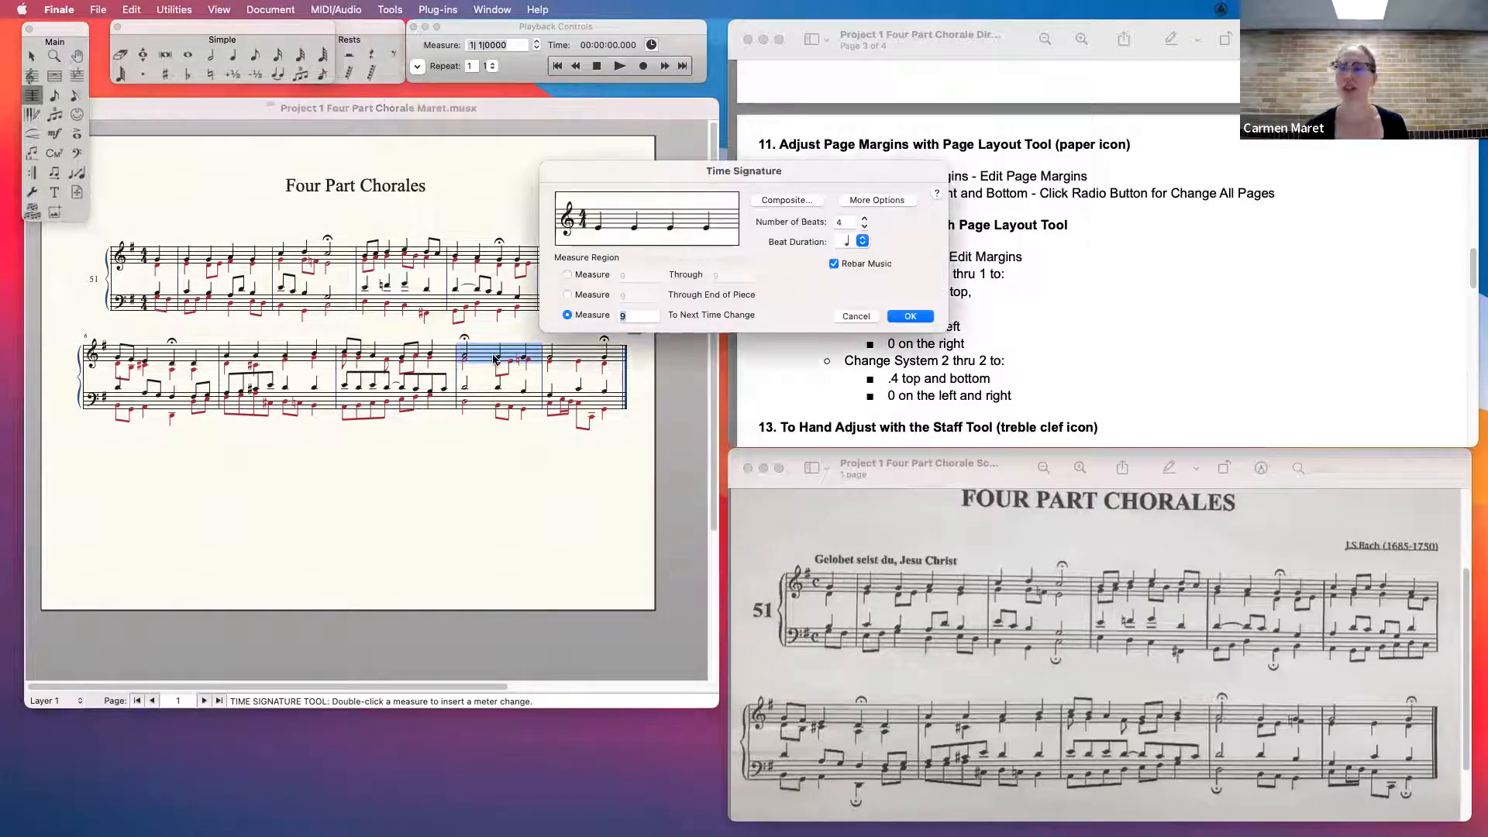
key("Return")
left_click(542, 498)
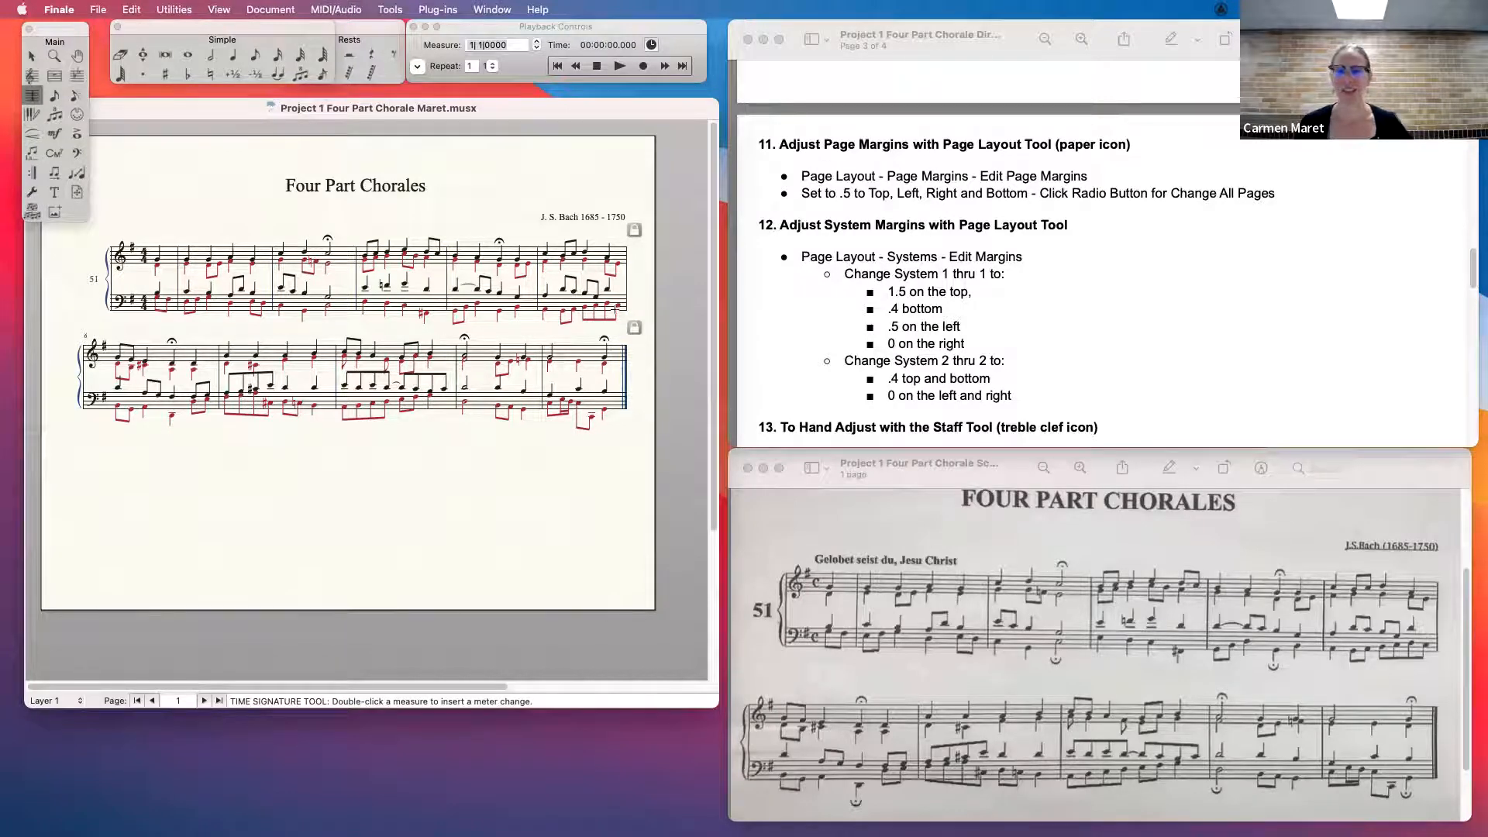
- Review directions 11 and 12 on adjusting the page and system margins
left_click(1474, 272)
scroll(1474, 273, "down", 1)
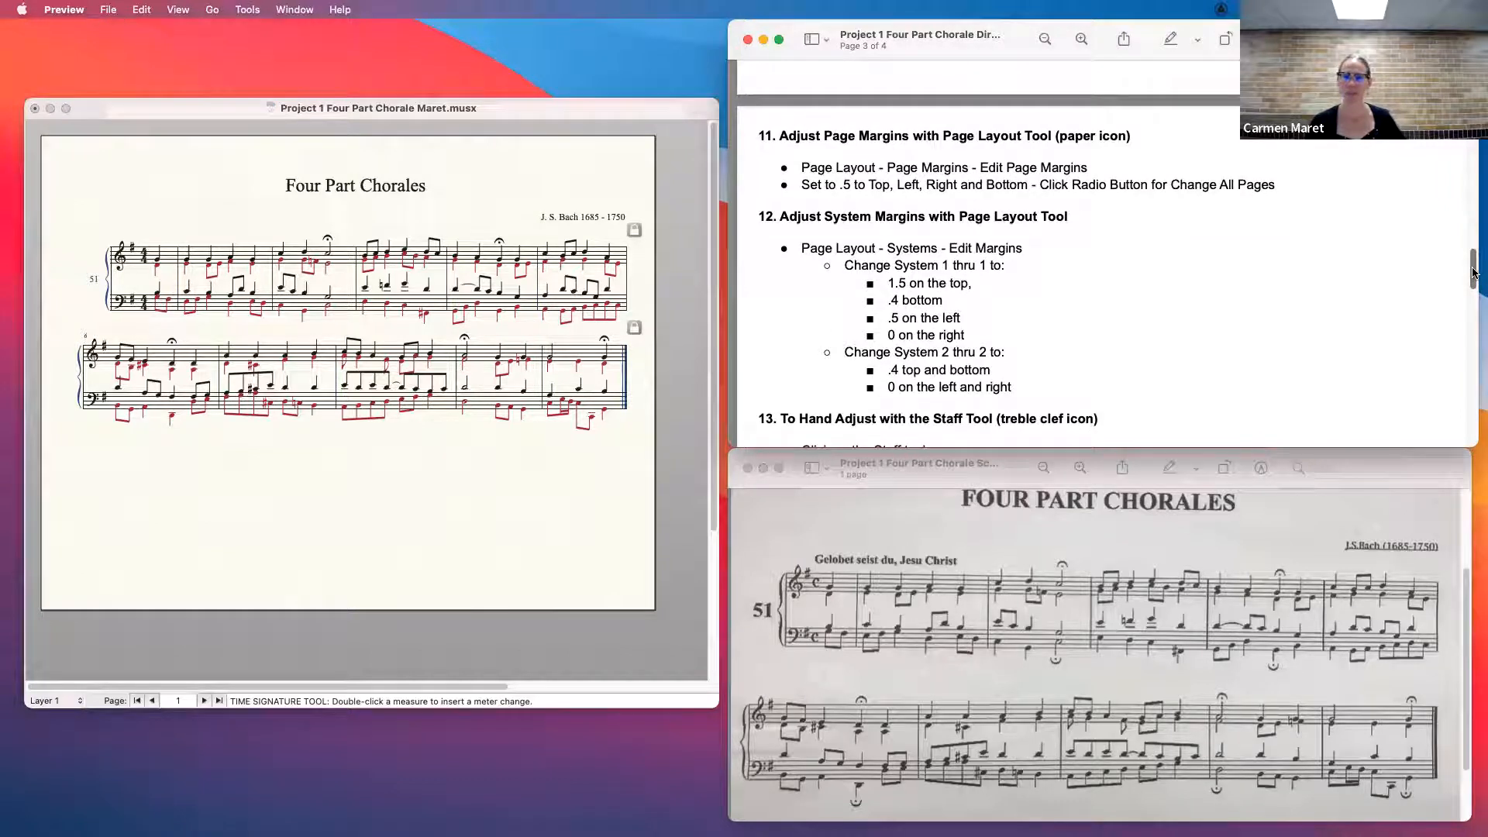
scroll(1474, 273, "up", 1)
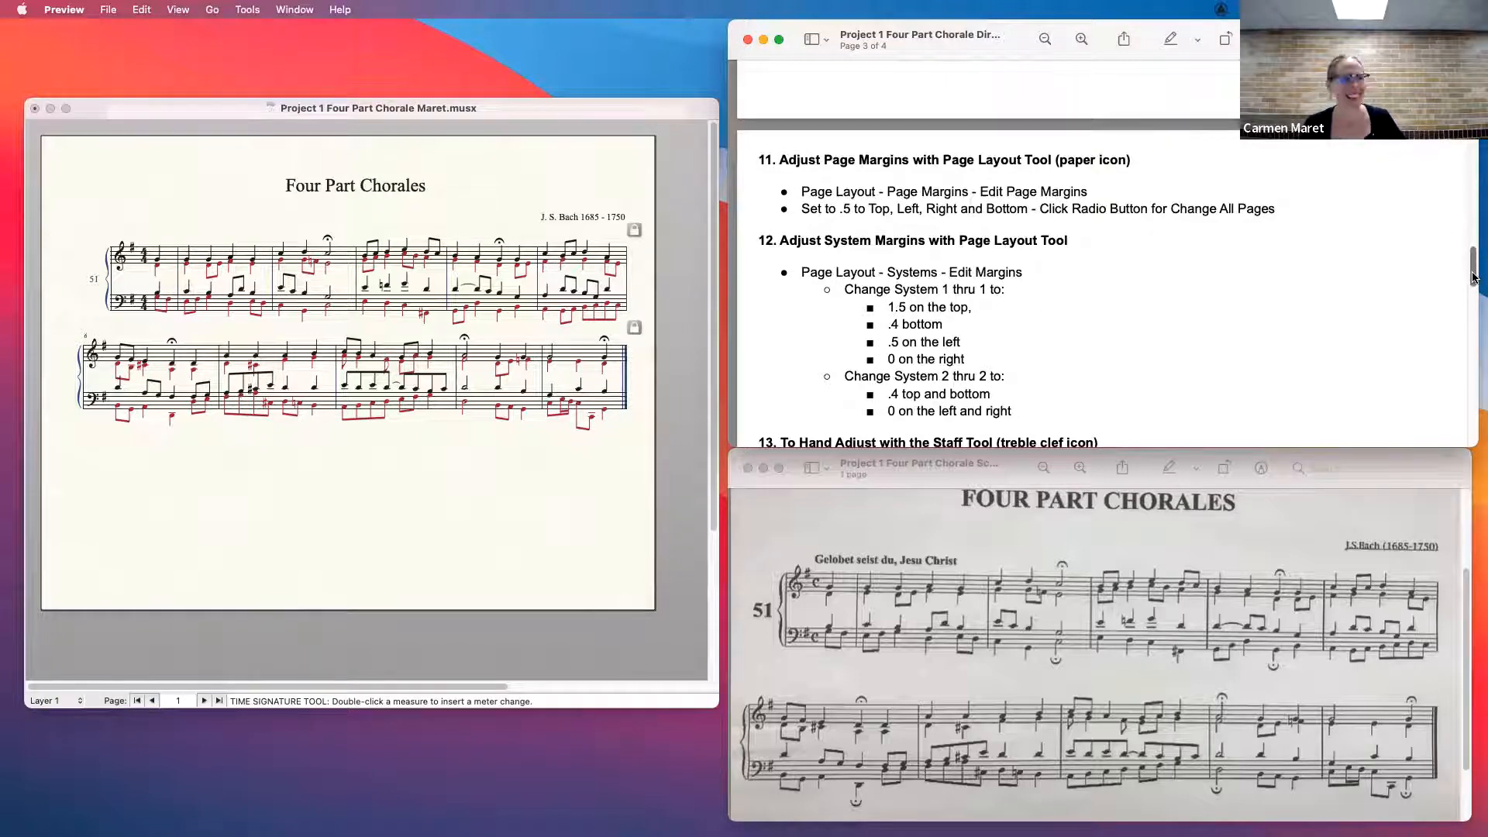
scroll(1474, 276, "down", 2)
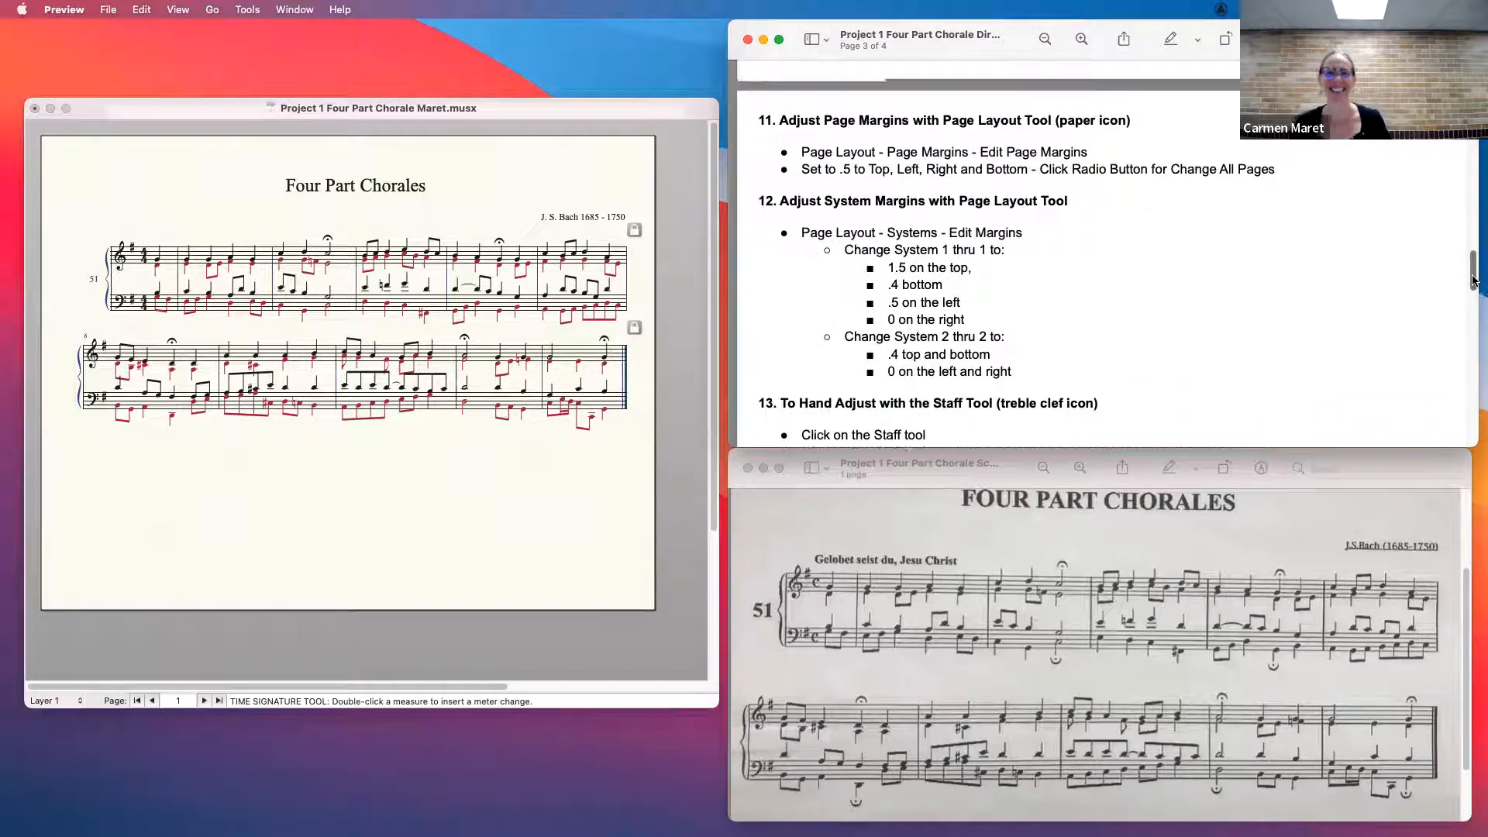
- Switch to Finale and activate the Page Layout Tool for the chorale score
left_click(114, 115)
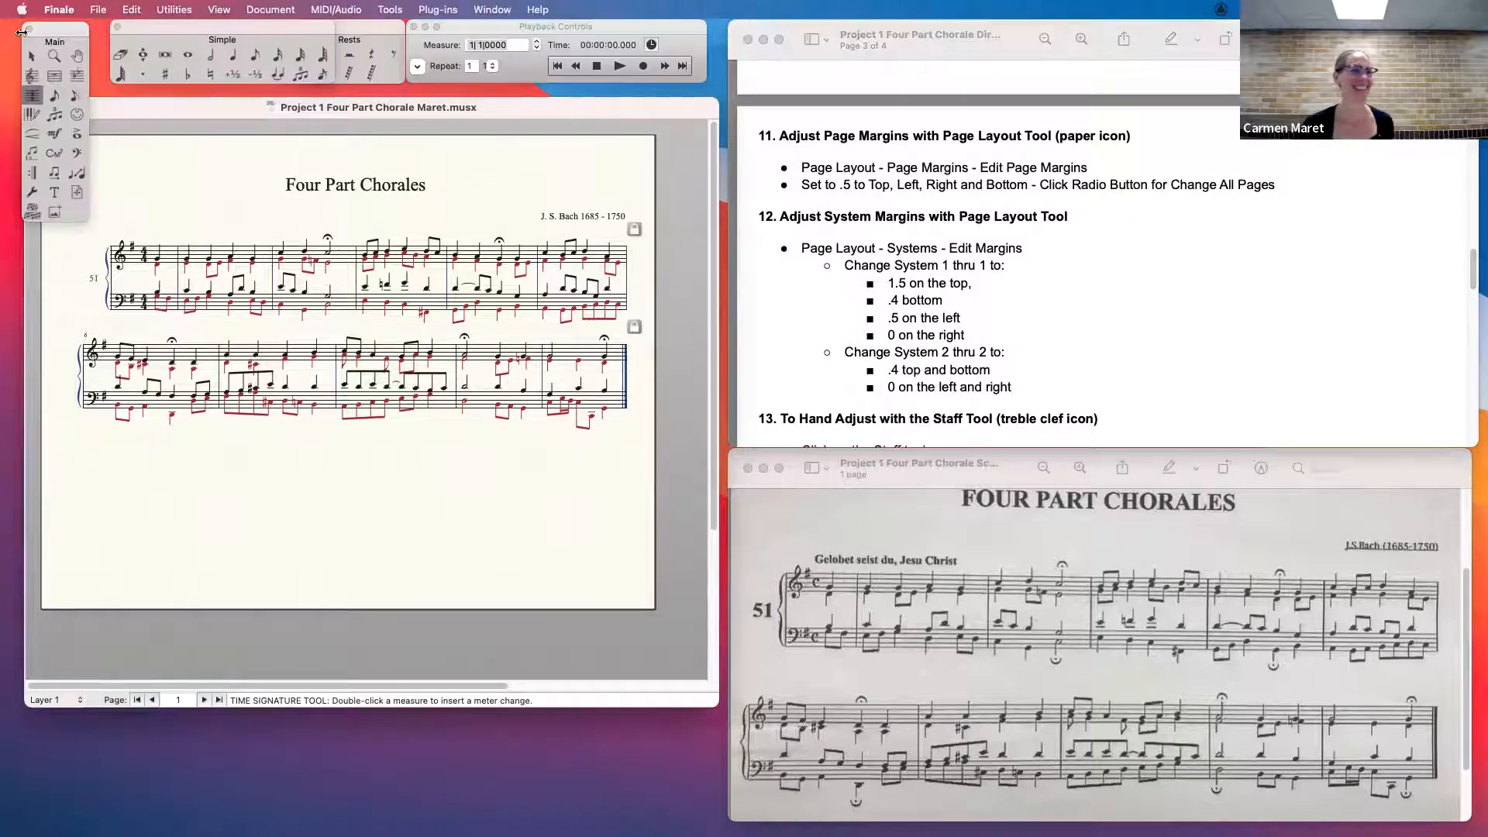
left_click(31, 58)
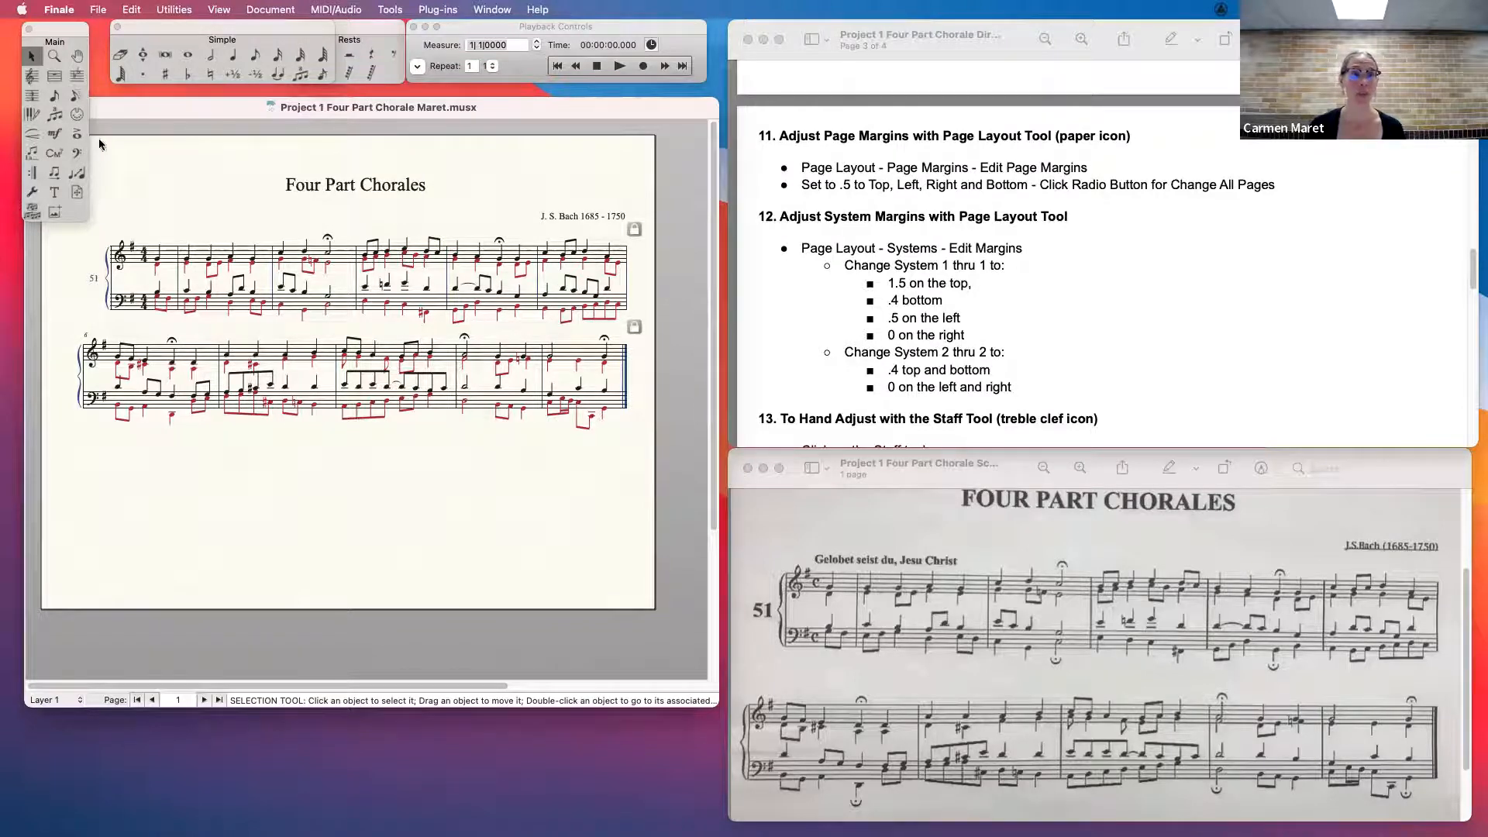
left_click(77, 193)
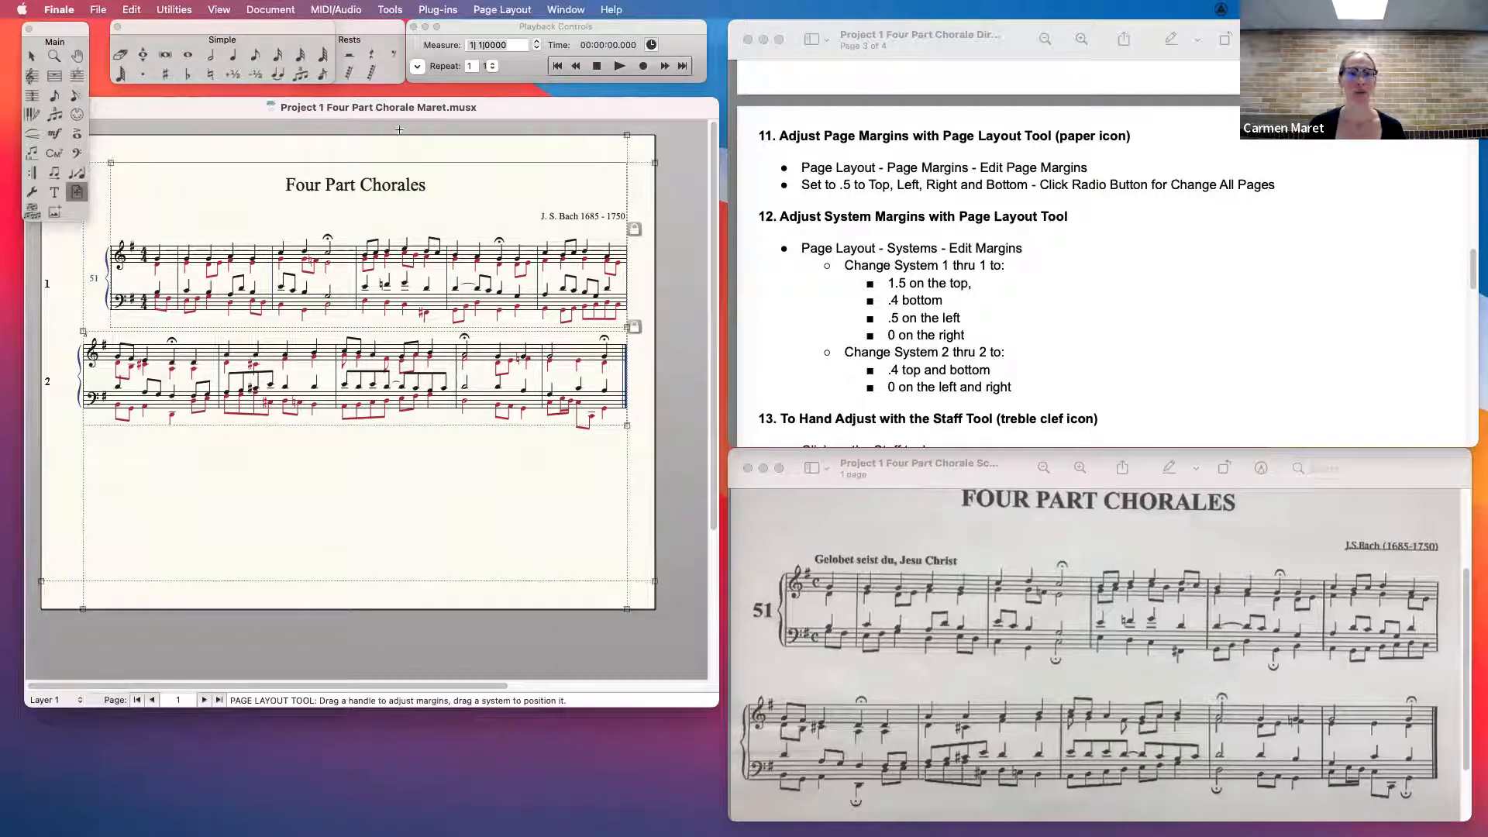
left_click_drag(490, 114, 497, 109)
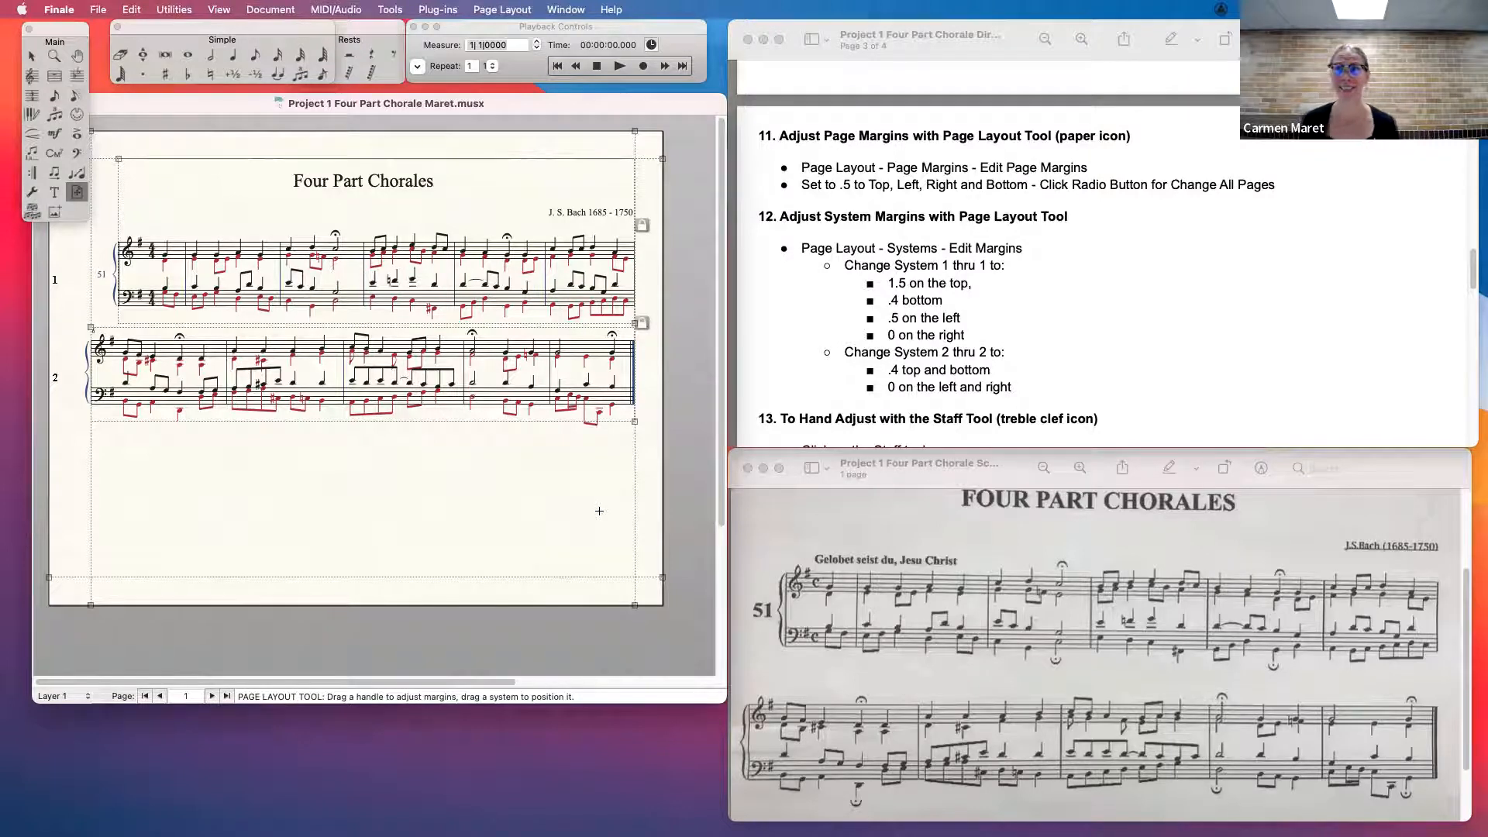
left_click(31, 59)
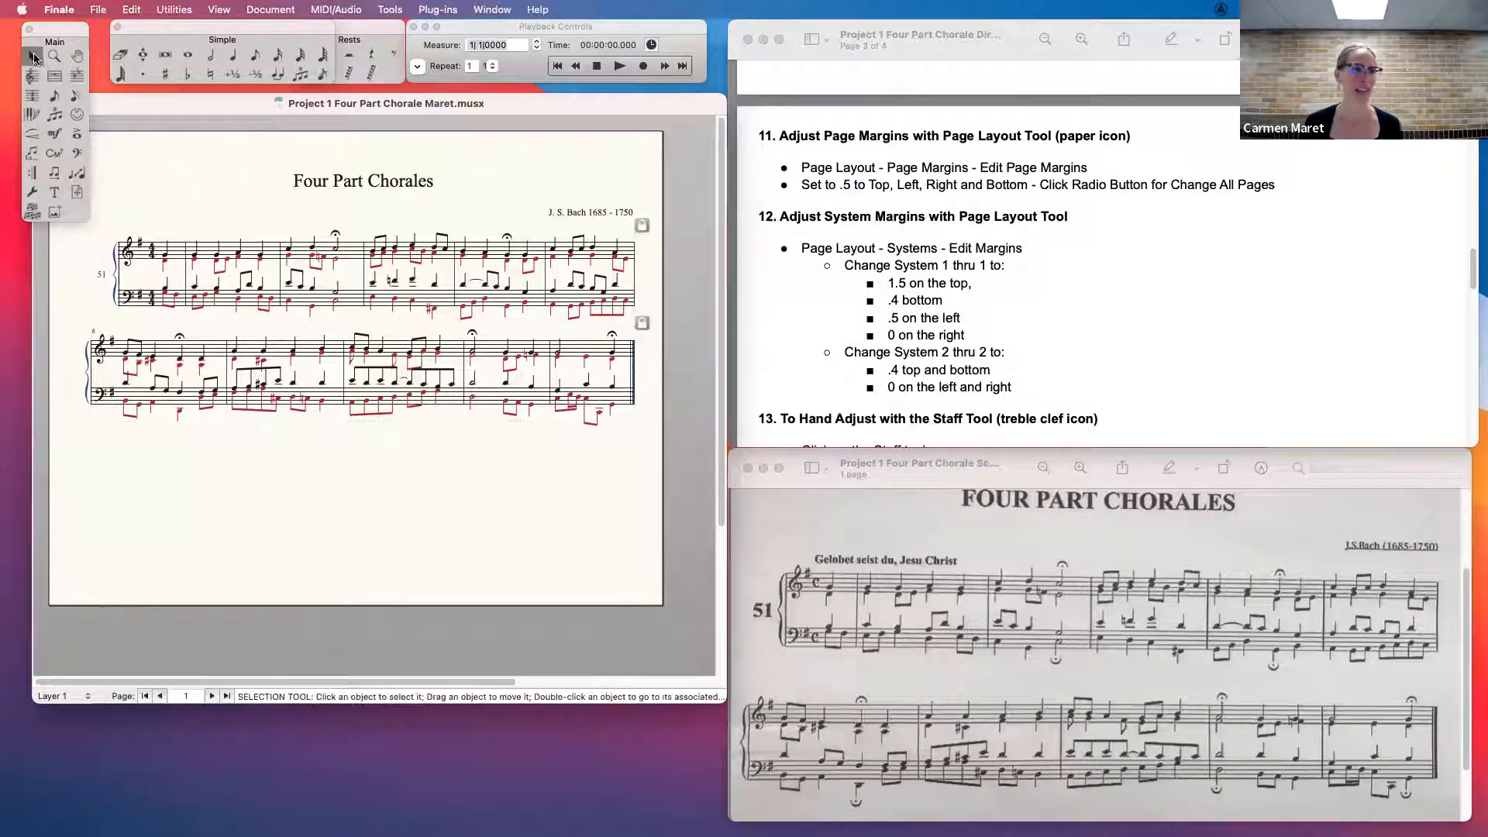
left_click(79, 198)
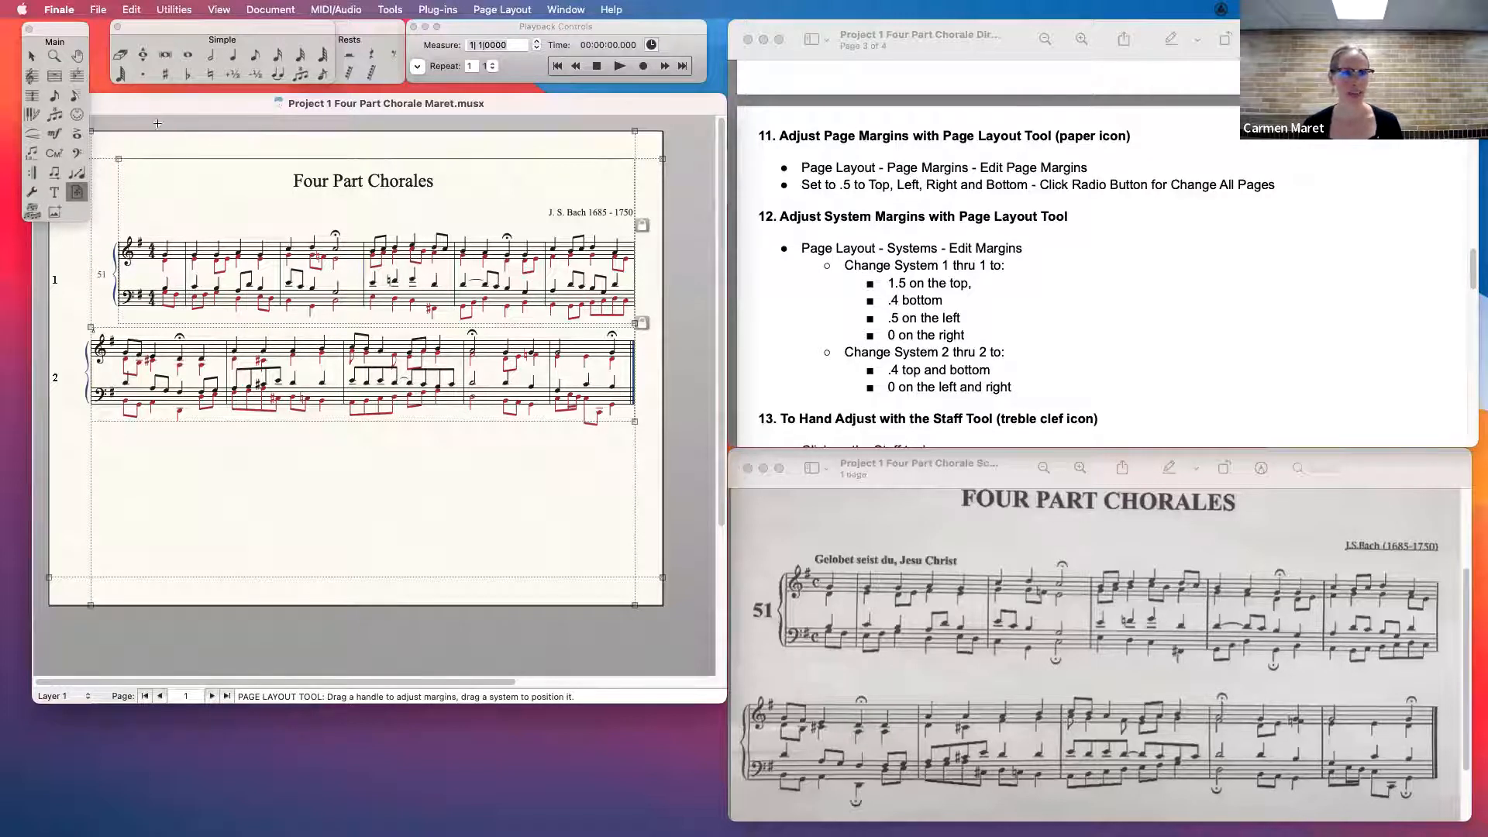
- Set the left page margin to .5 for page 1 only and apply it
left_click(511, 10)
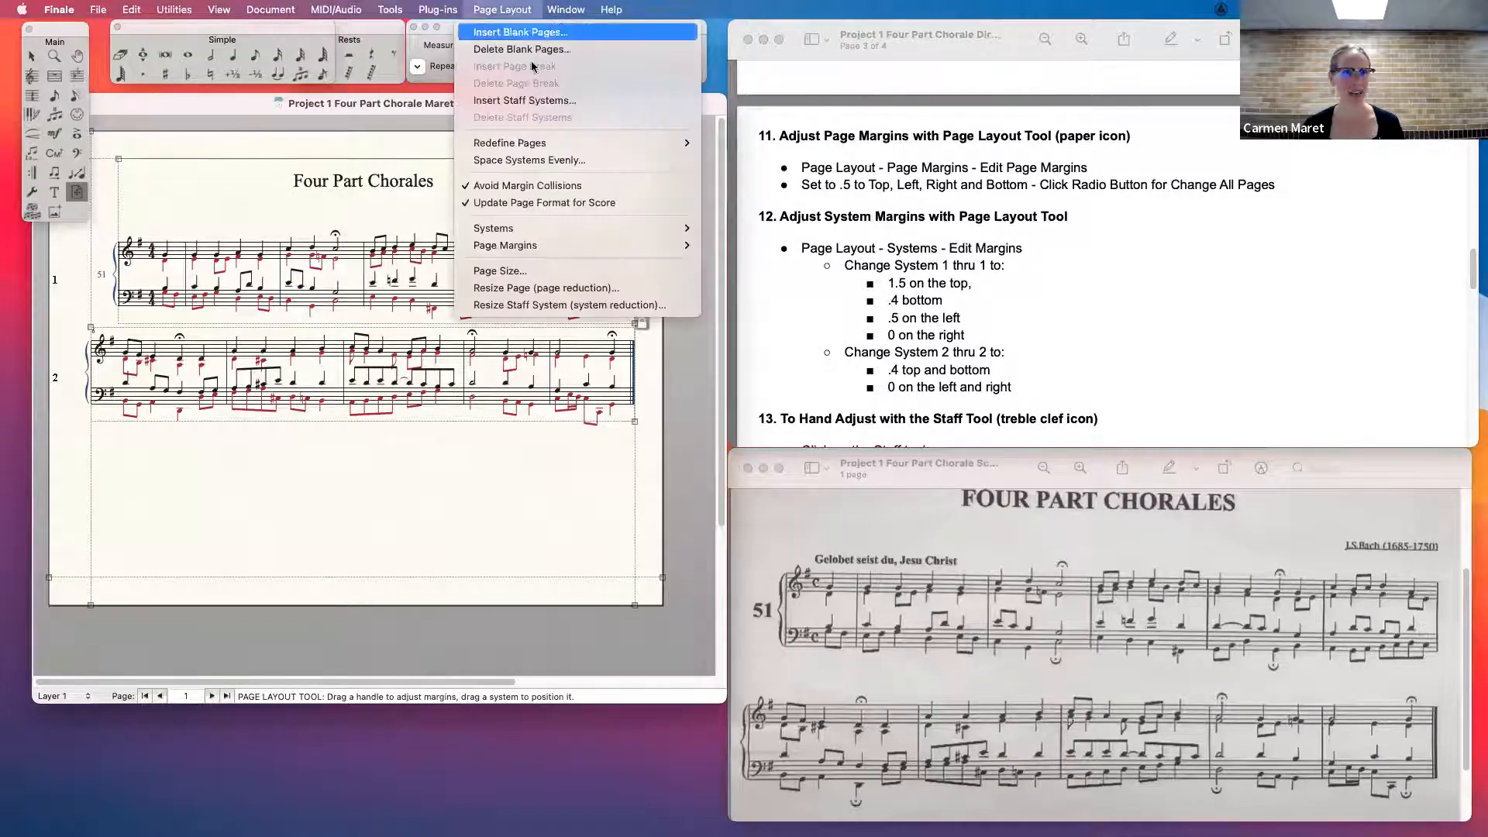
mouse_move(544, 228)
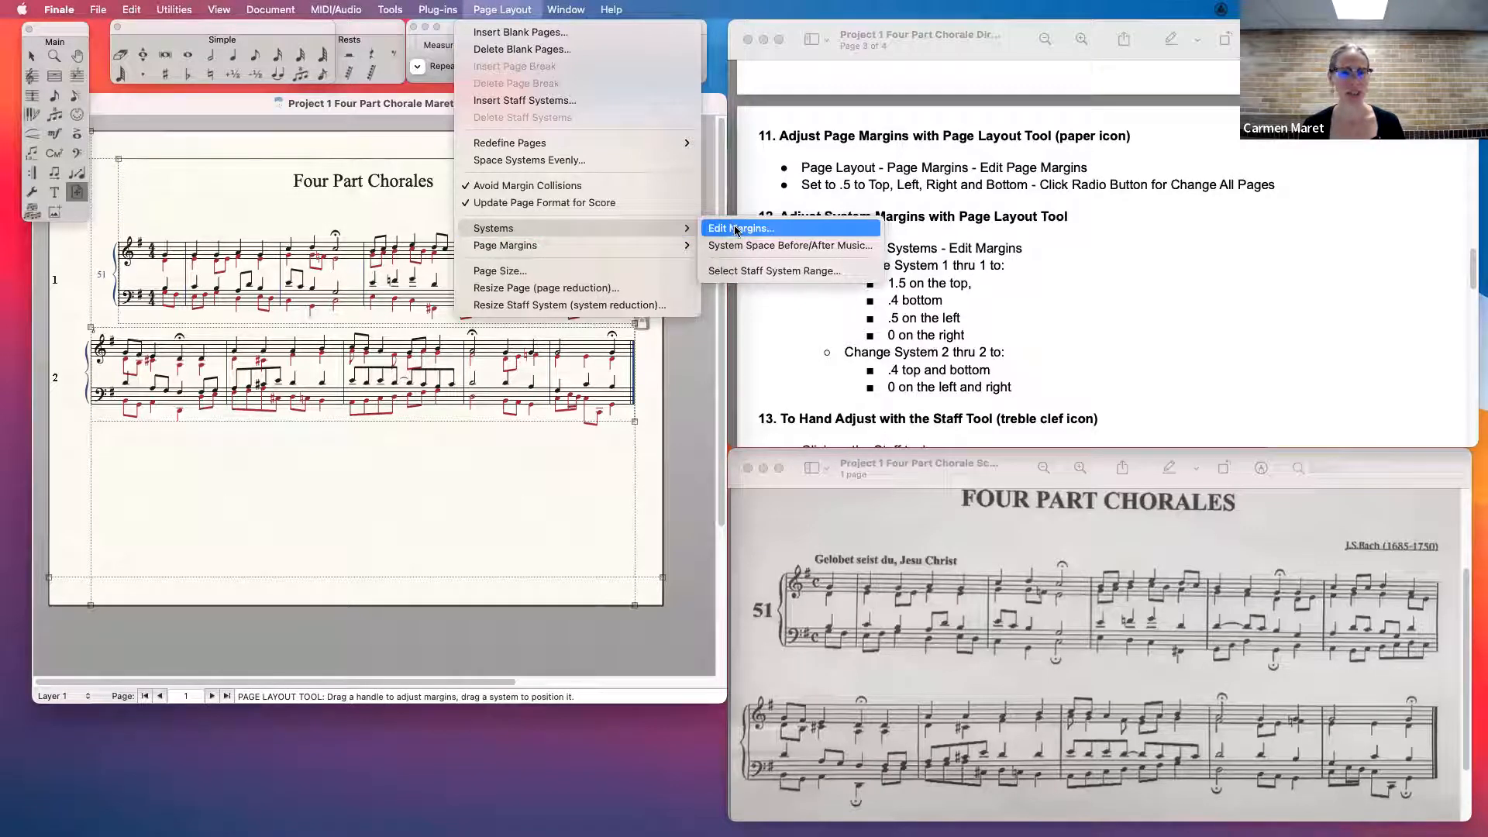
mouse_move(608, 250)
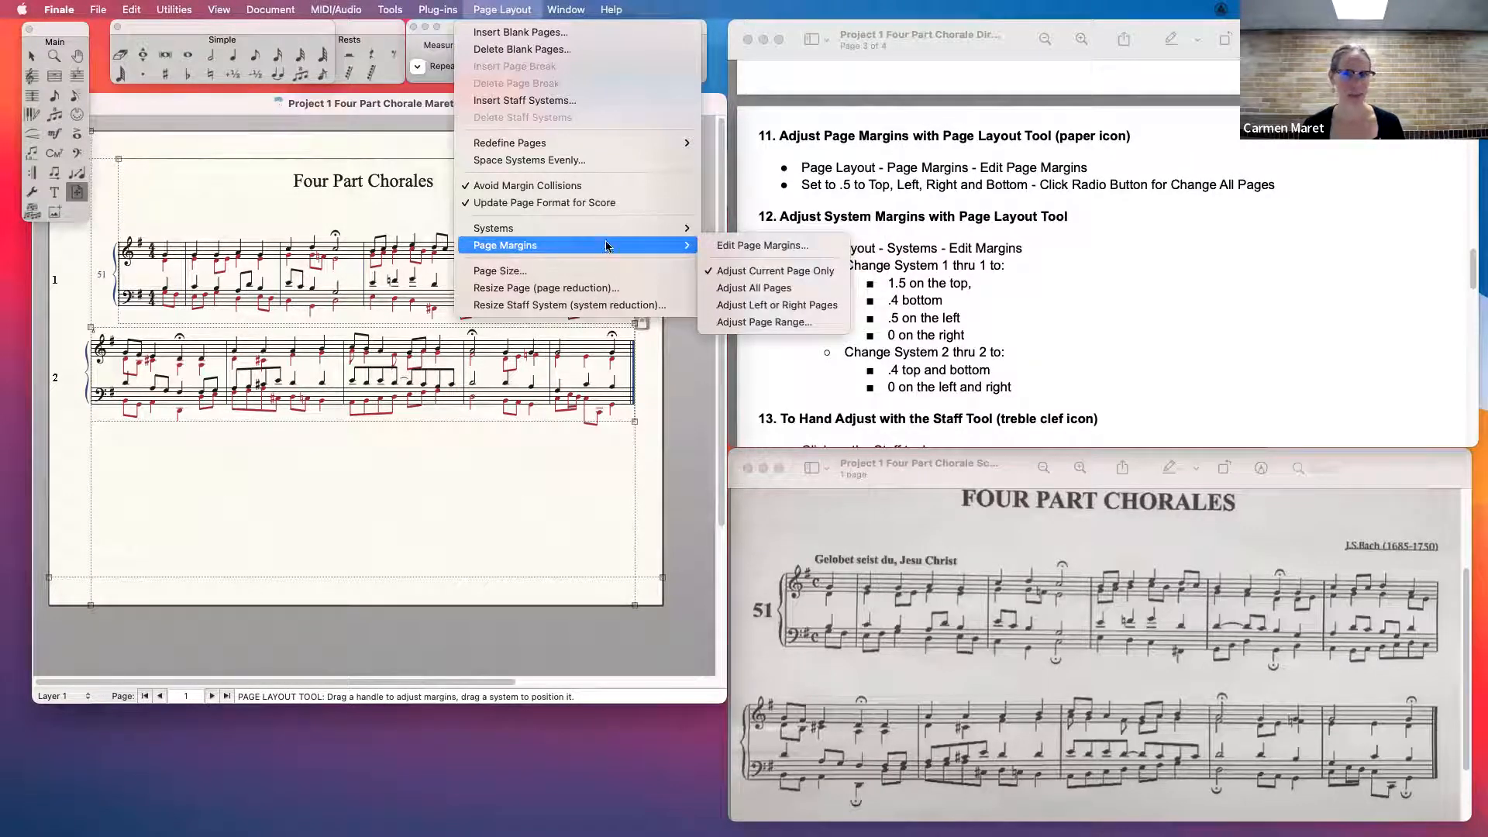
left_click(751, 246)
left_click_drag(760, 408, 729, 399)
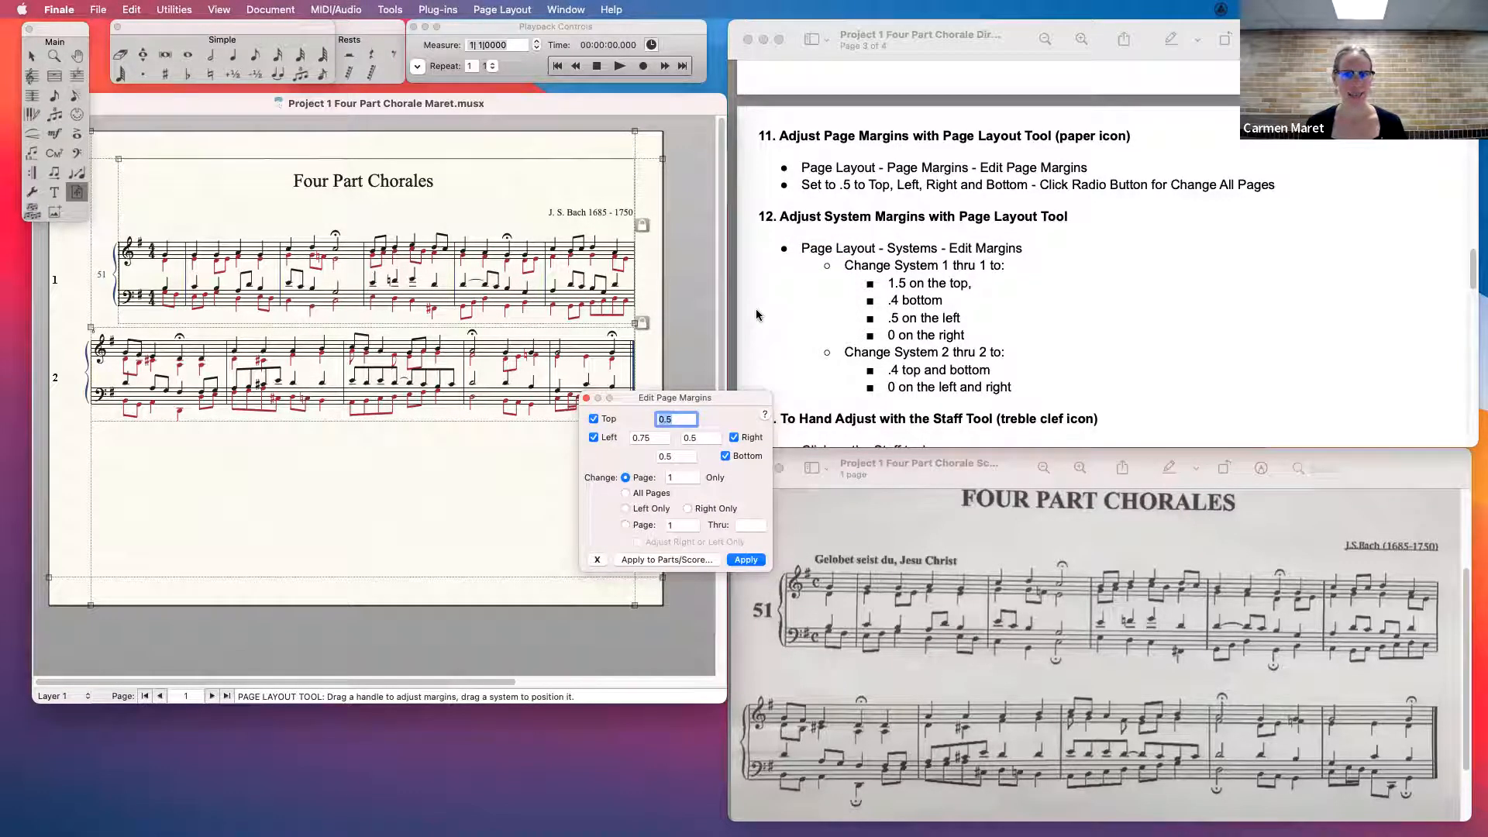
key("Tab")
key("BackSpace")
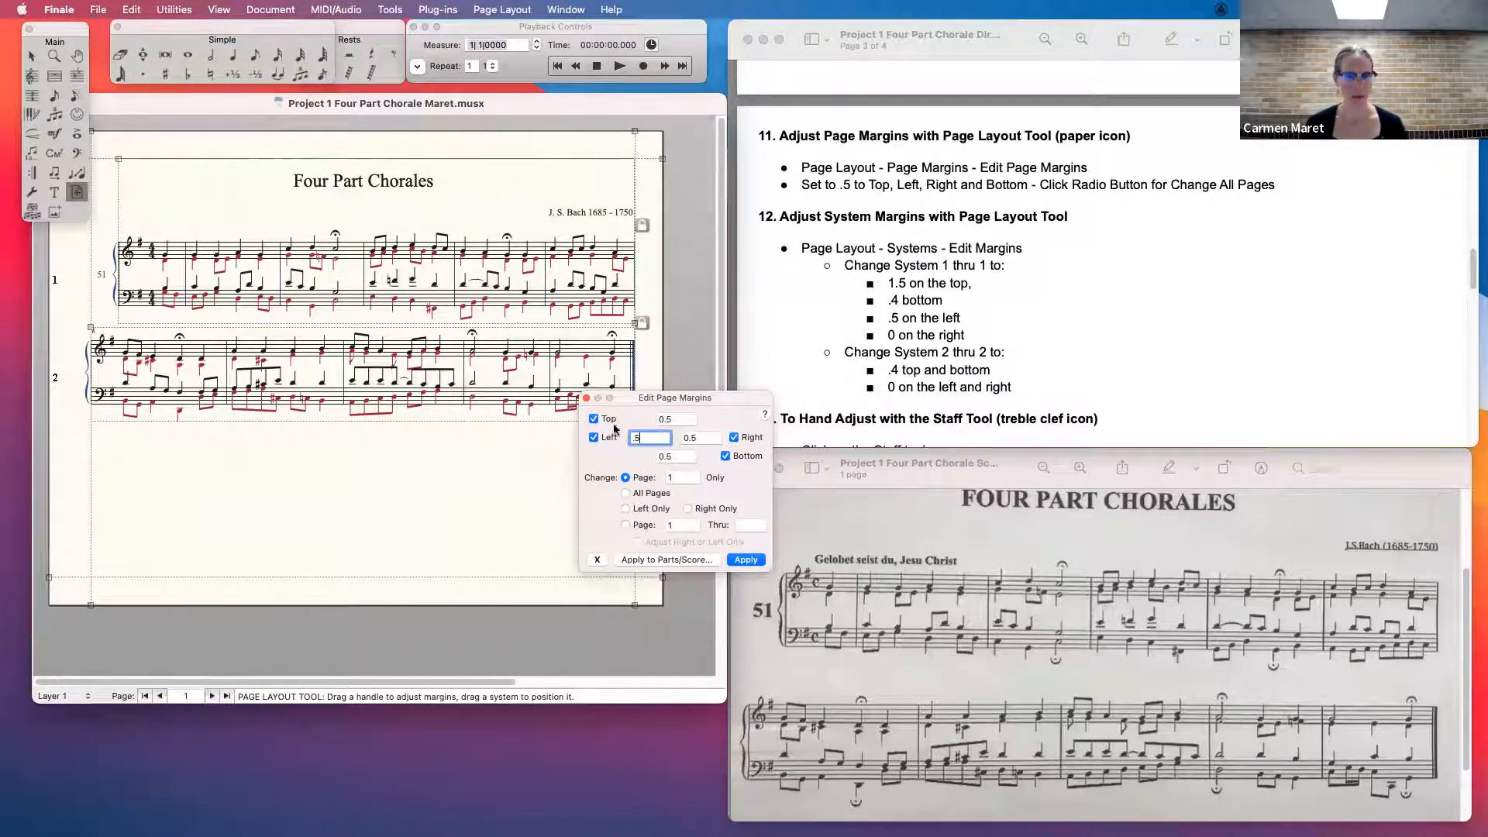
left_click_drag(686, 399, 692, 393)
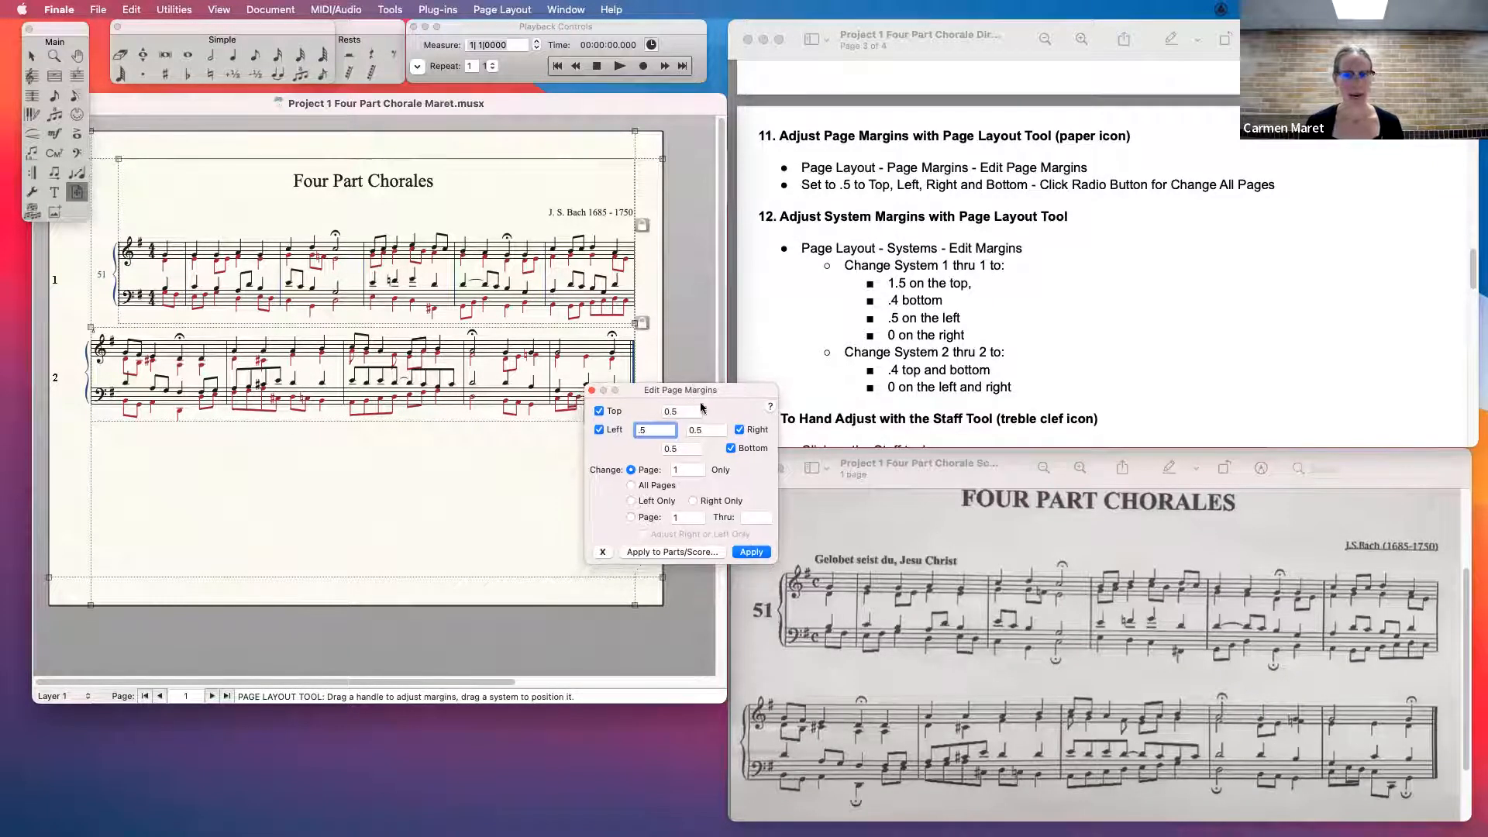
left_click(753, 555)
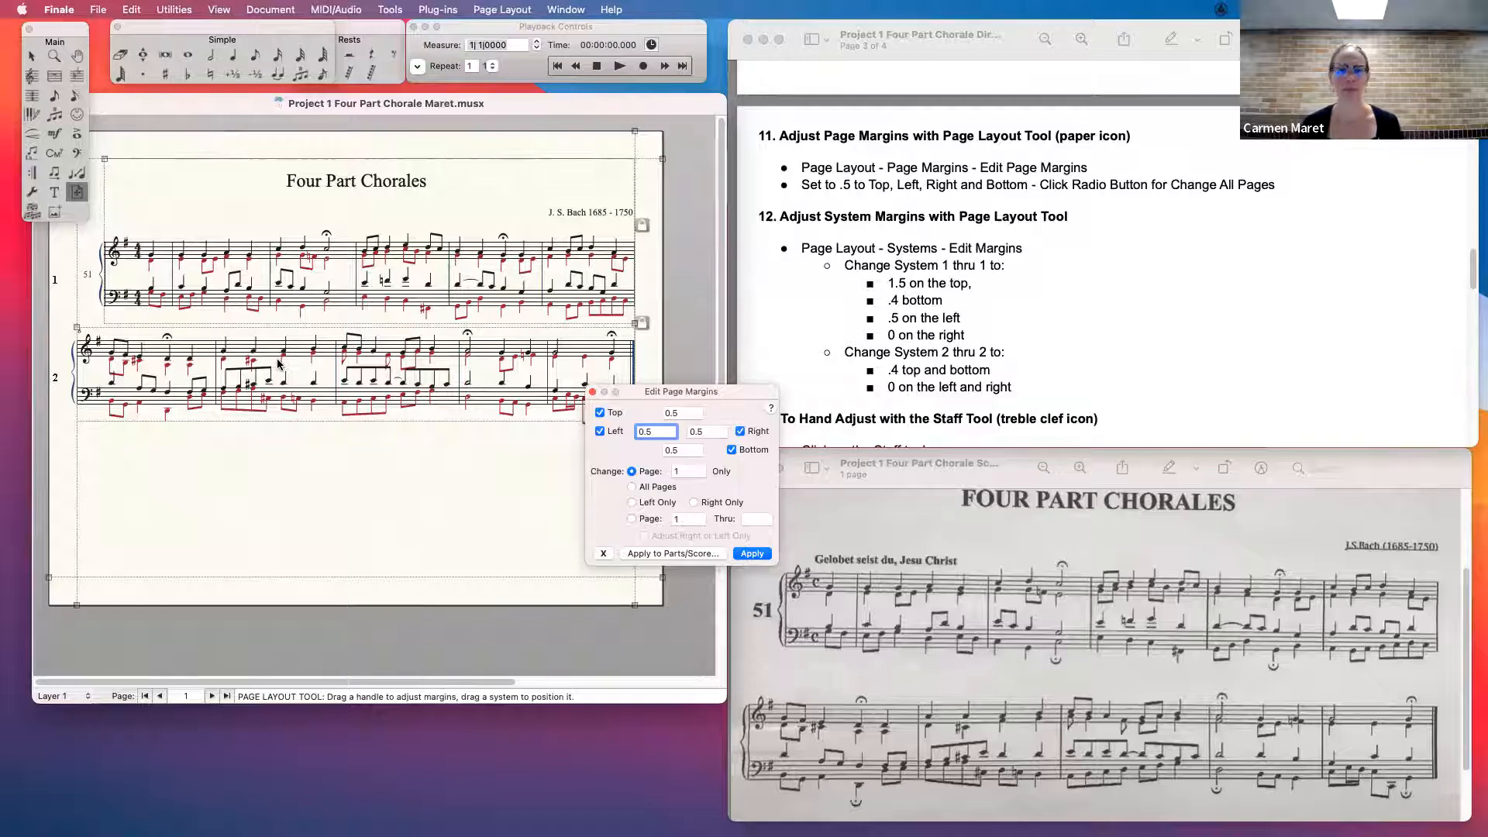
- Open the system margin settings and close the page margin settings
left_click_drag(710, 390, 676, 466)
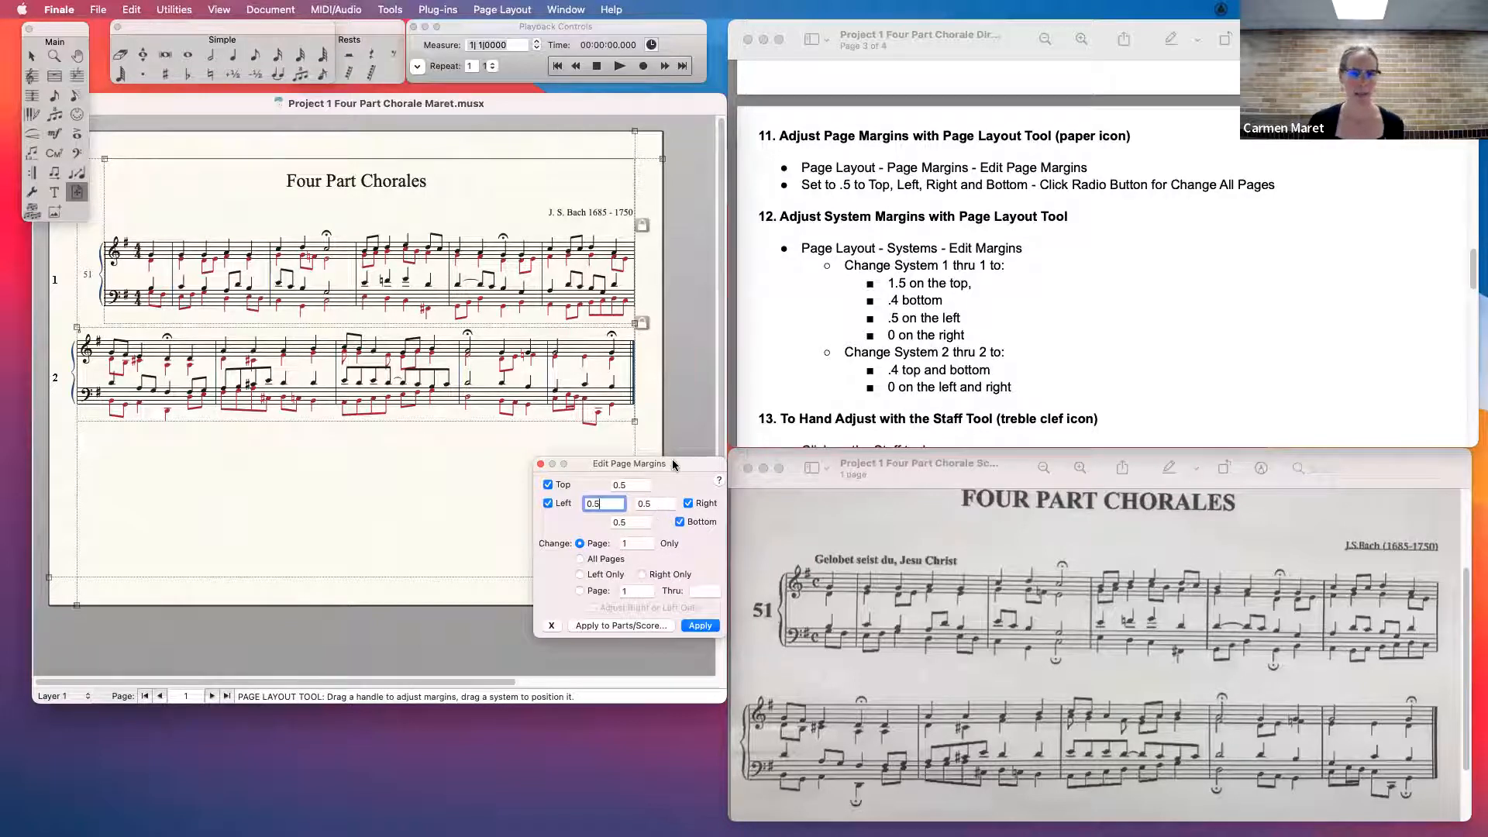
left_click(502, 9)
mouse_move(540, 230)
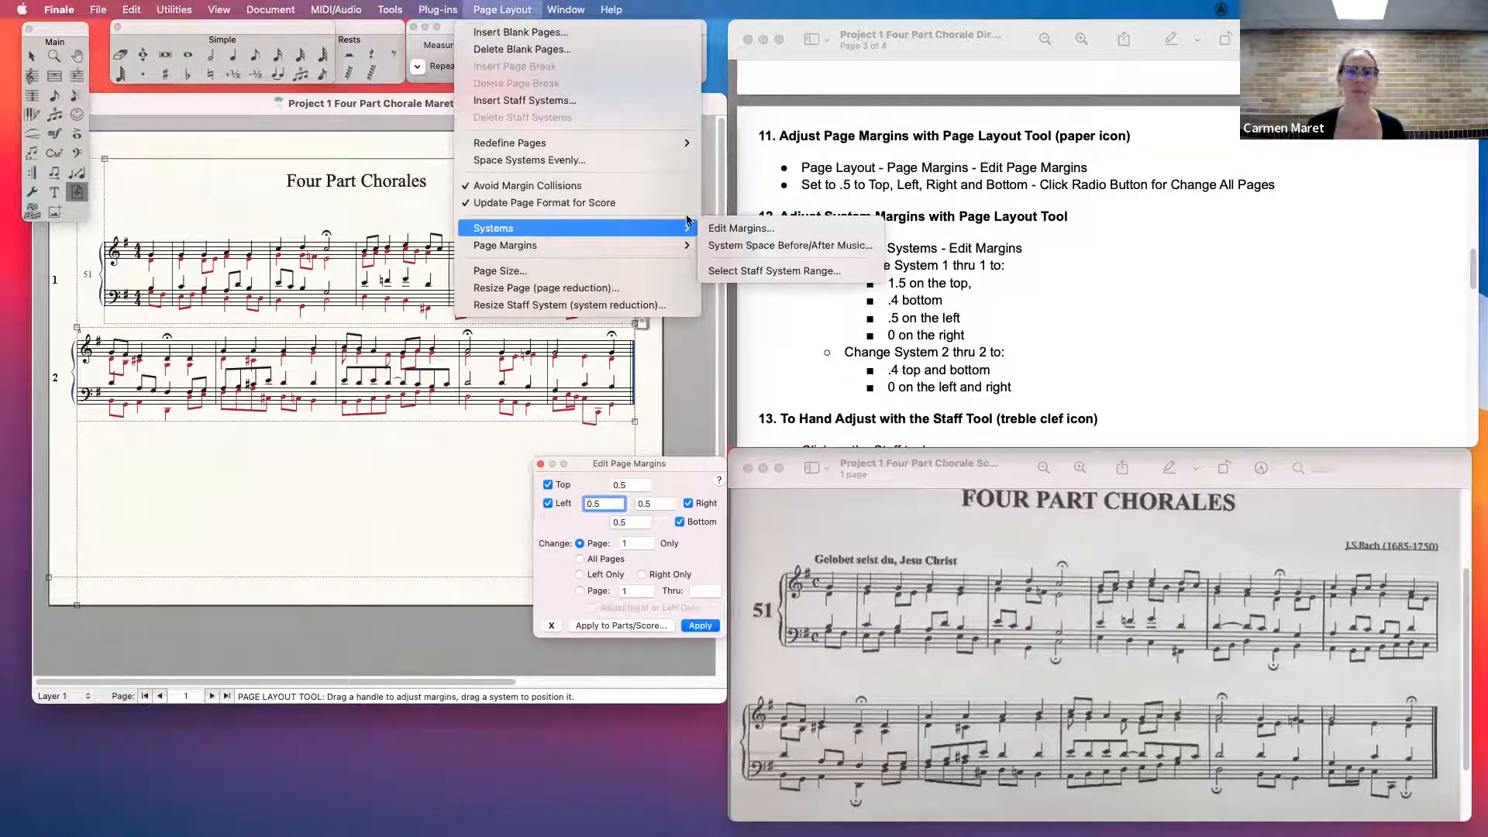
left_click(736, 230)
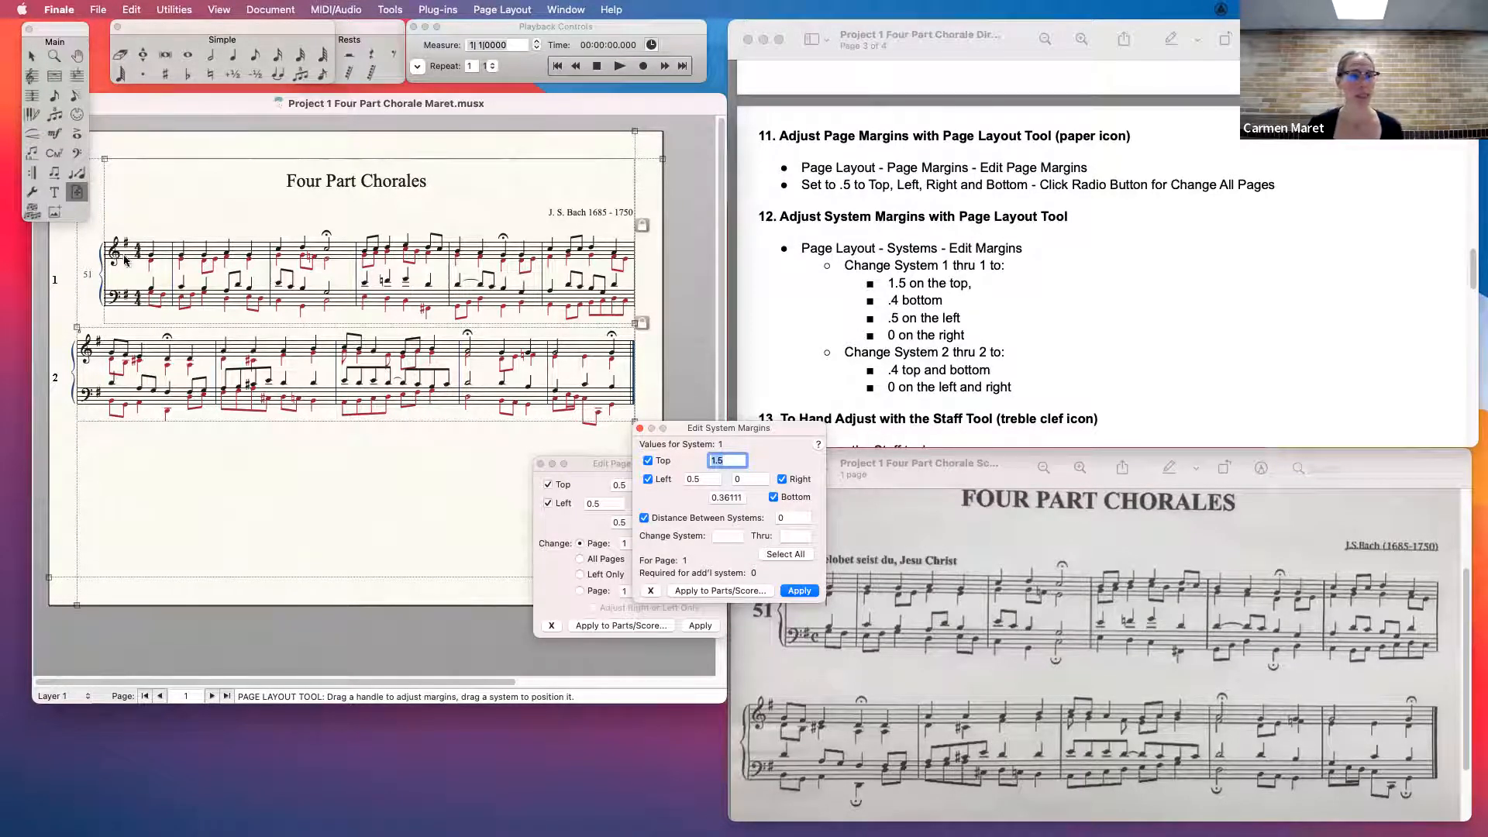
left_click(541, 463)
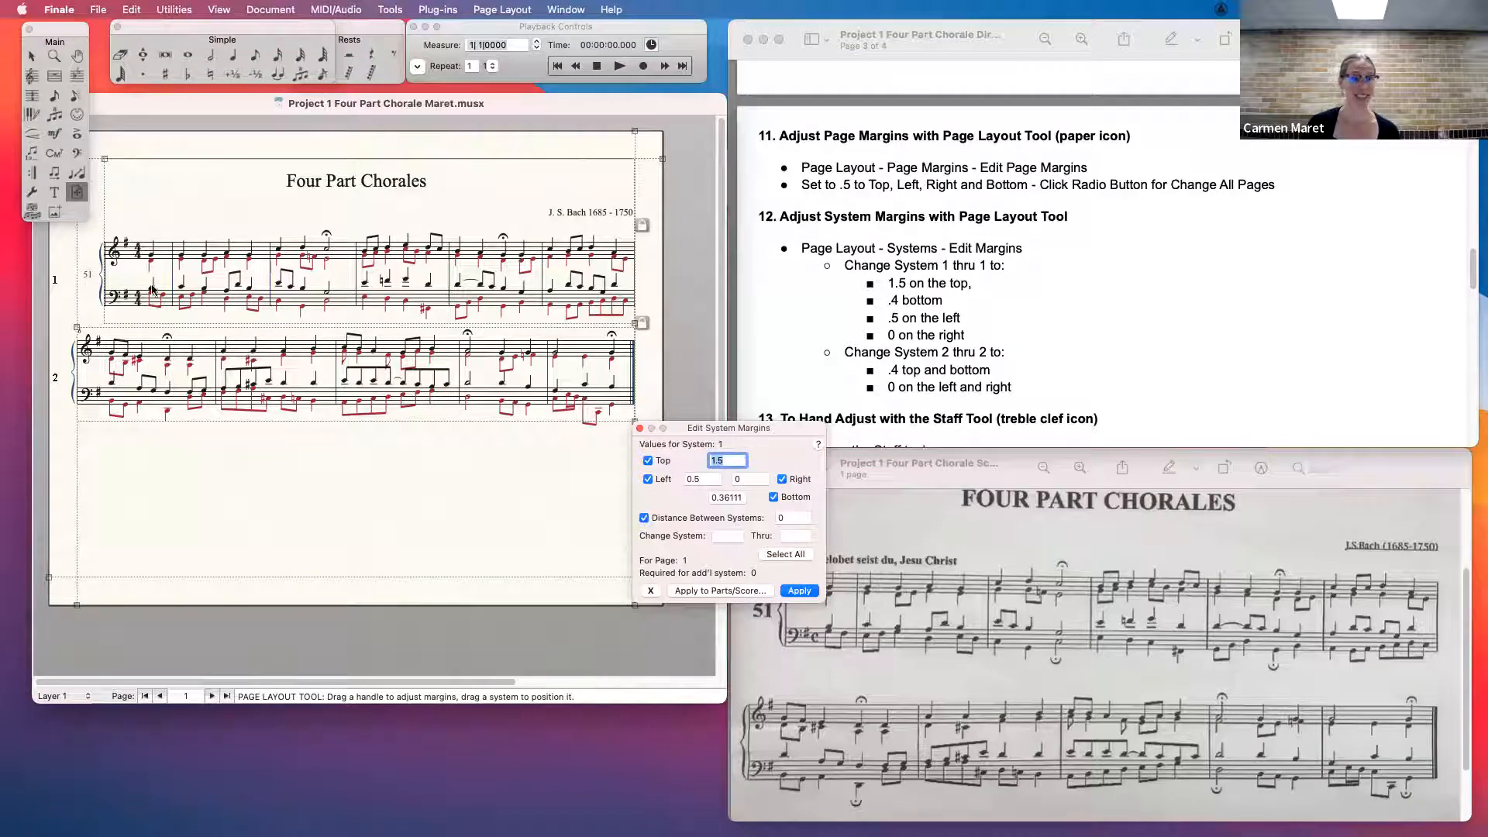
- Set the range of systems to change to 1 thru 1
left_click(734, 537)
type("1")
left_click(794, 537)
type("1")
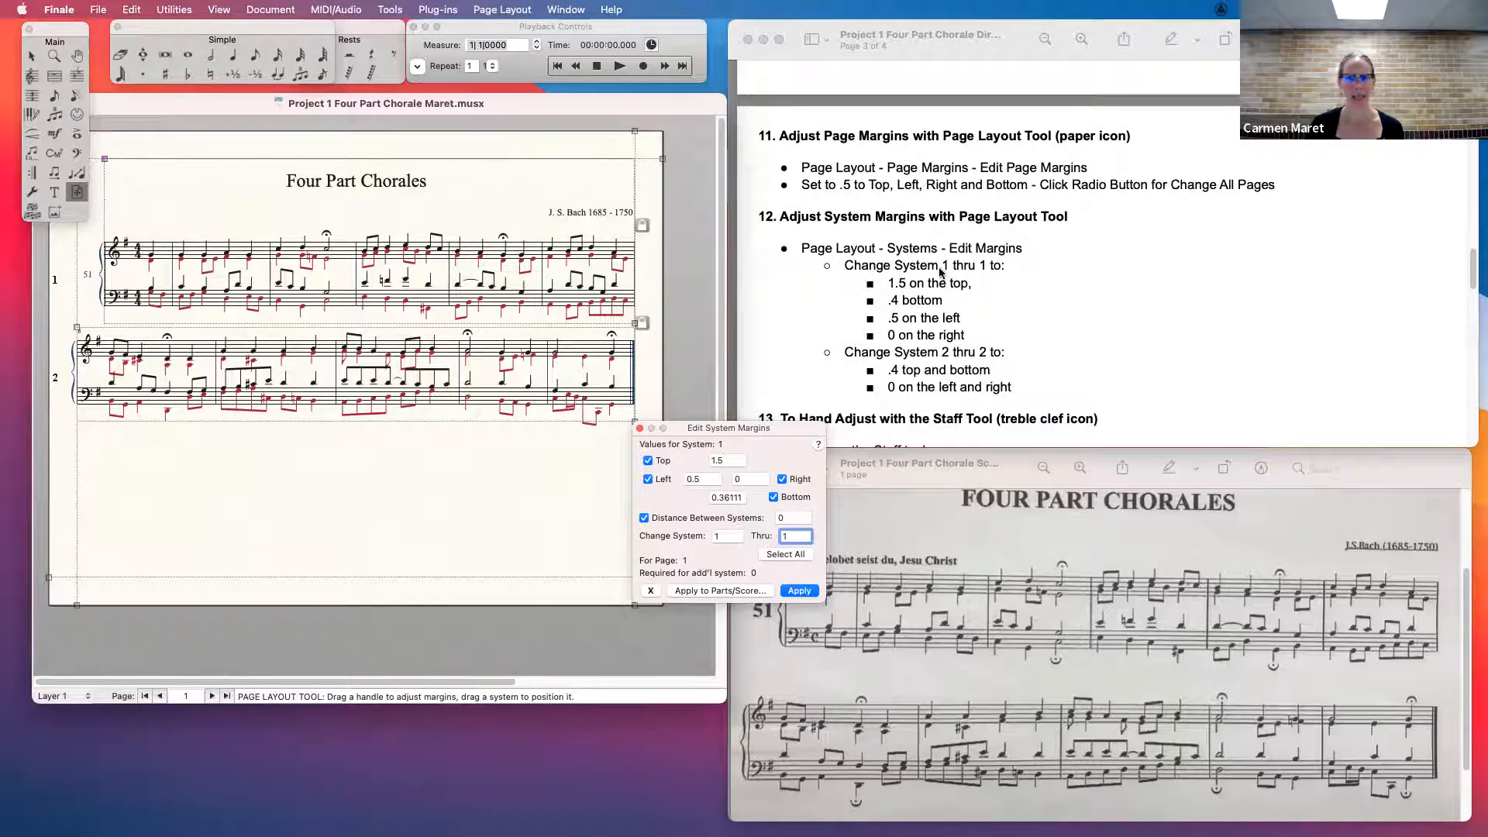
- Set the margins of system 2 thru 2 to .4 at the top and bottom and 0 on the left, and apply them
double_click(725, 536)
type("2")
double_click(794, 535)
type("2")
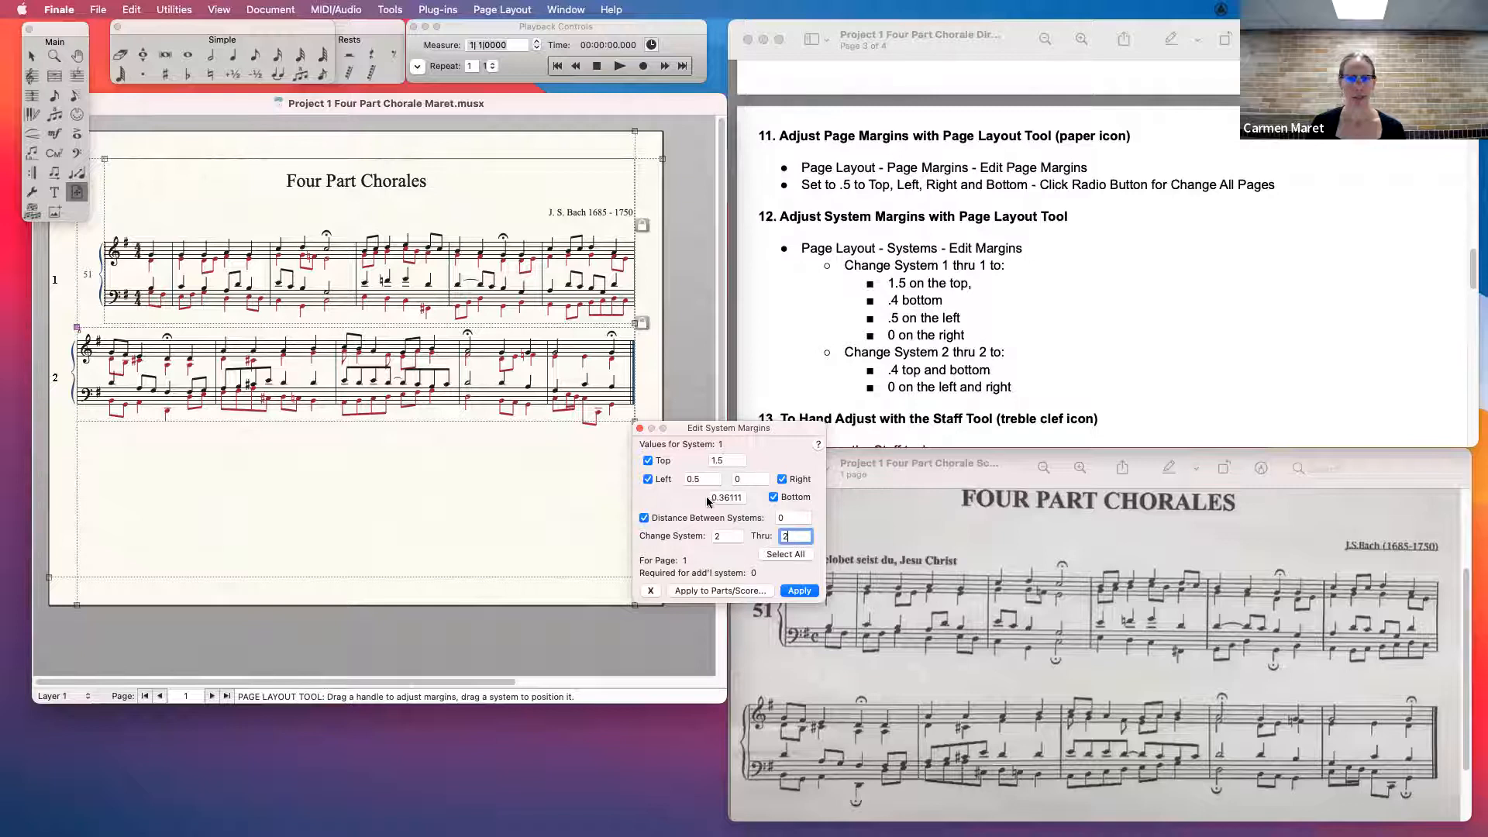
left_click(746, 460)
key("BackSpace")
key("BackSpace")
key("Tab")
type("0")
double_click(710, 497)
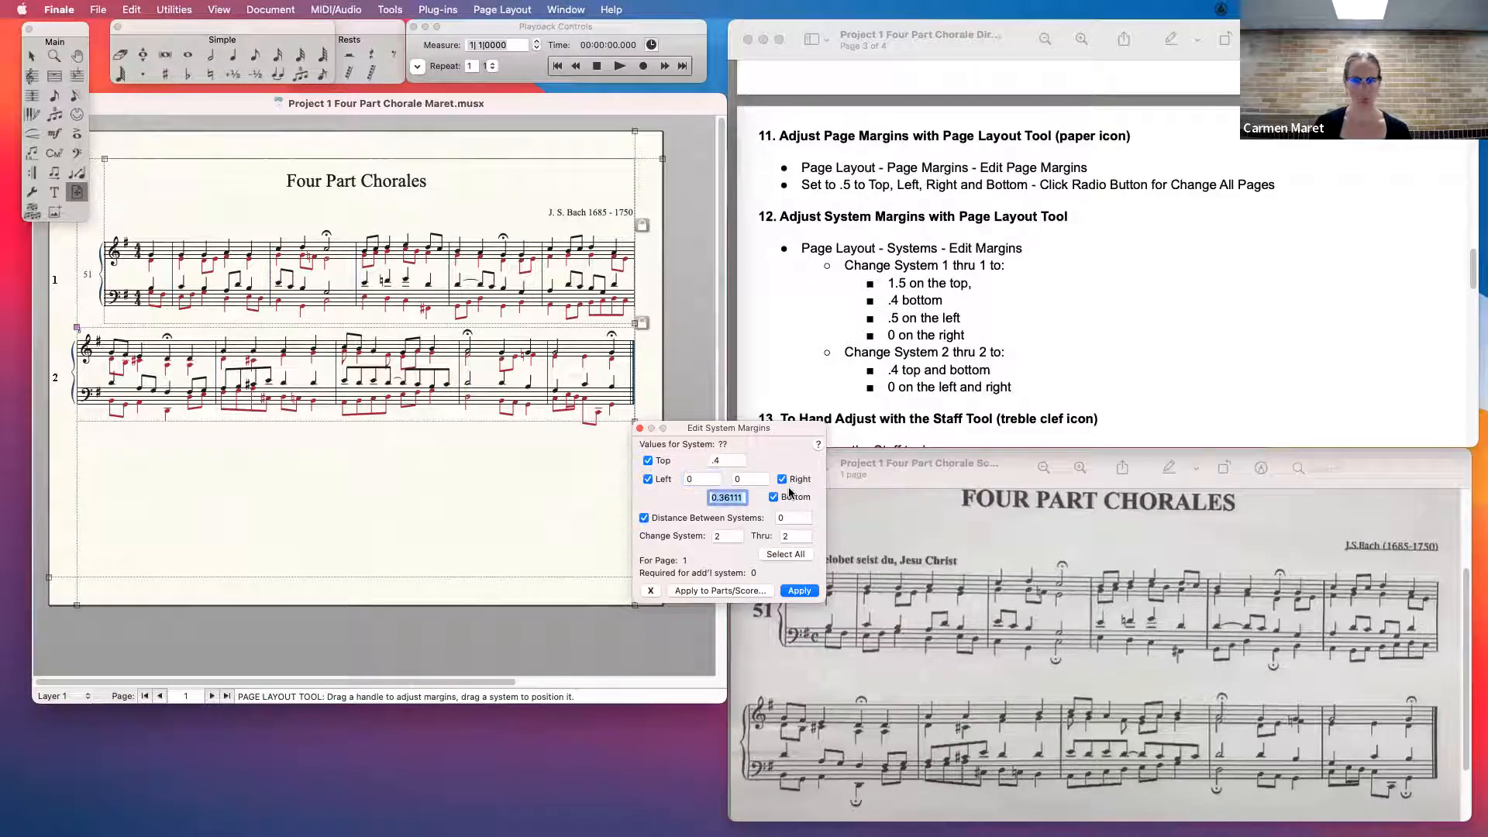
type(".4")
left_click(804, 592)
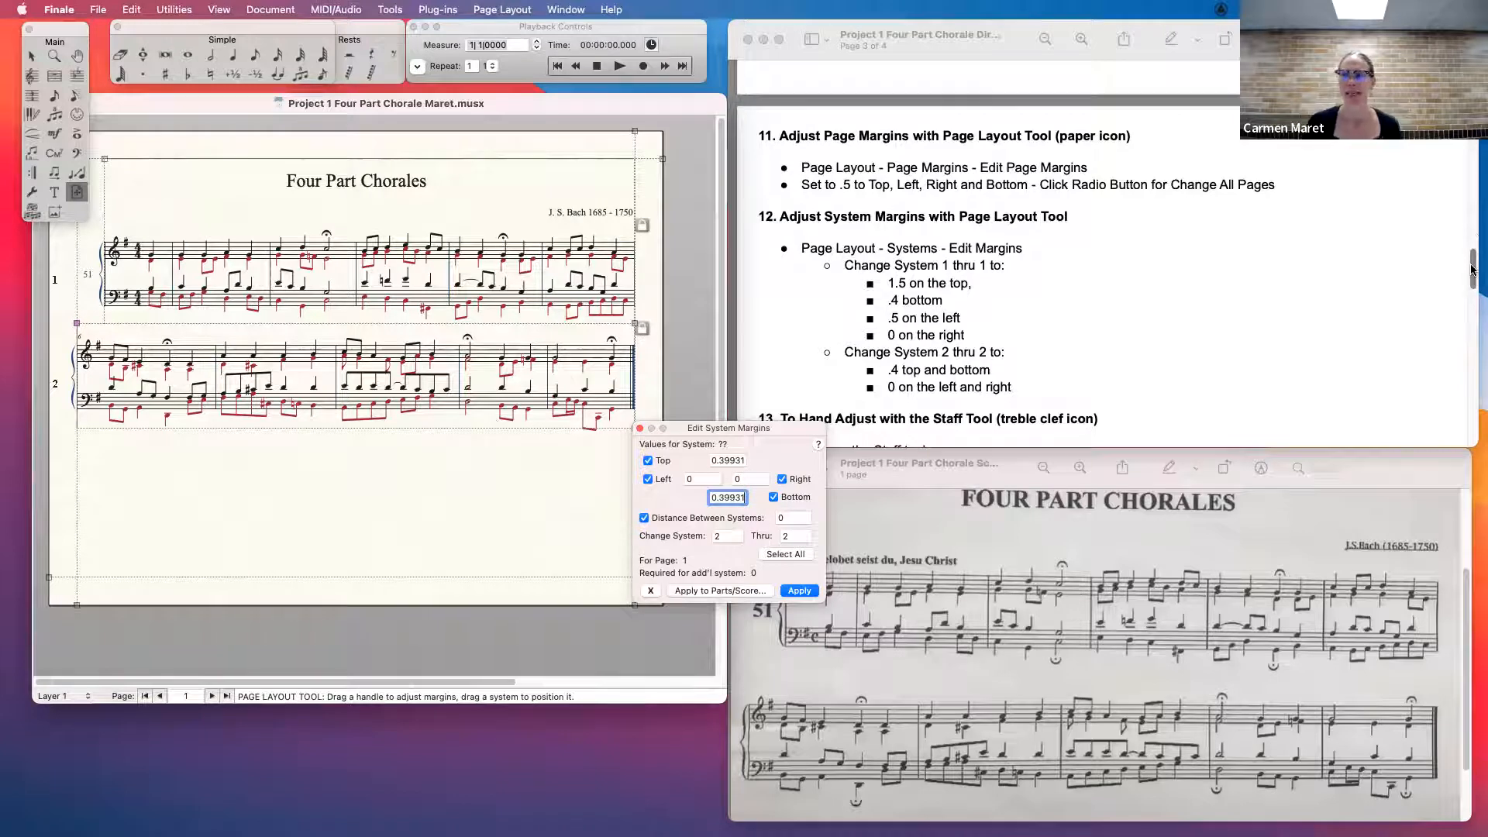
- Bring up direction 13 on hand adjusting and select the first system's treble staff with the Staff Tool
left_click_drag(1474, 268, 1474, 299)
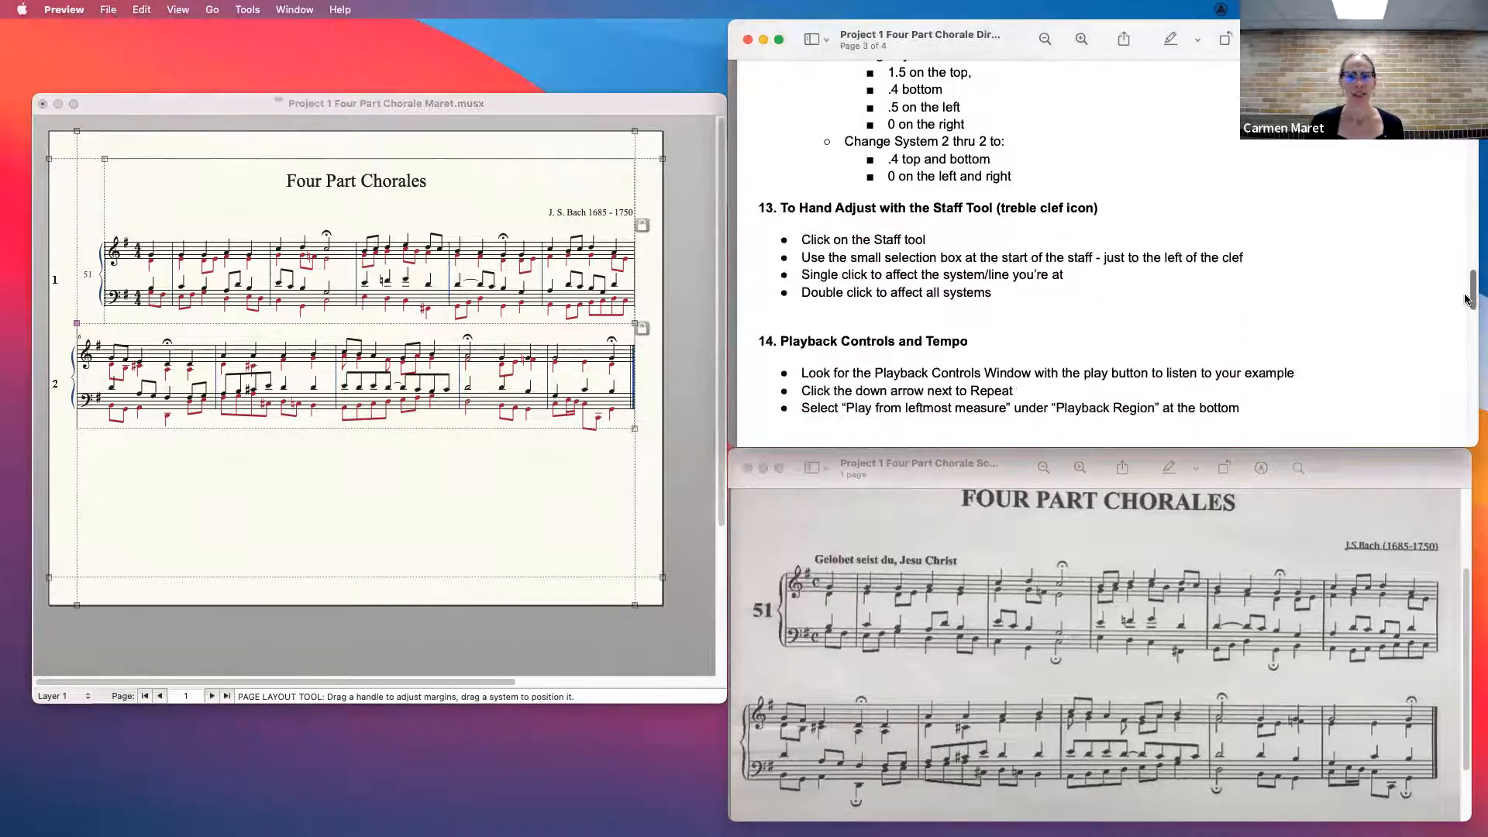
left_click(446, 529)
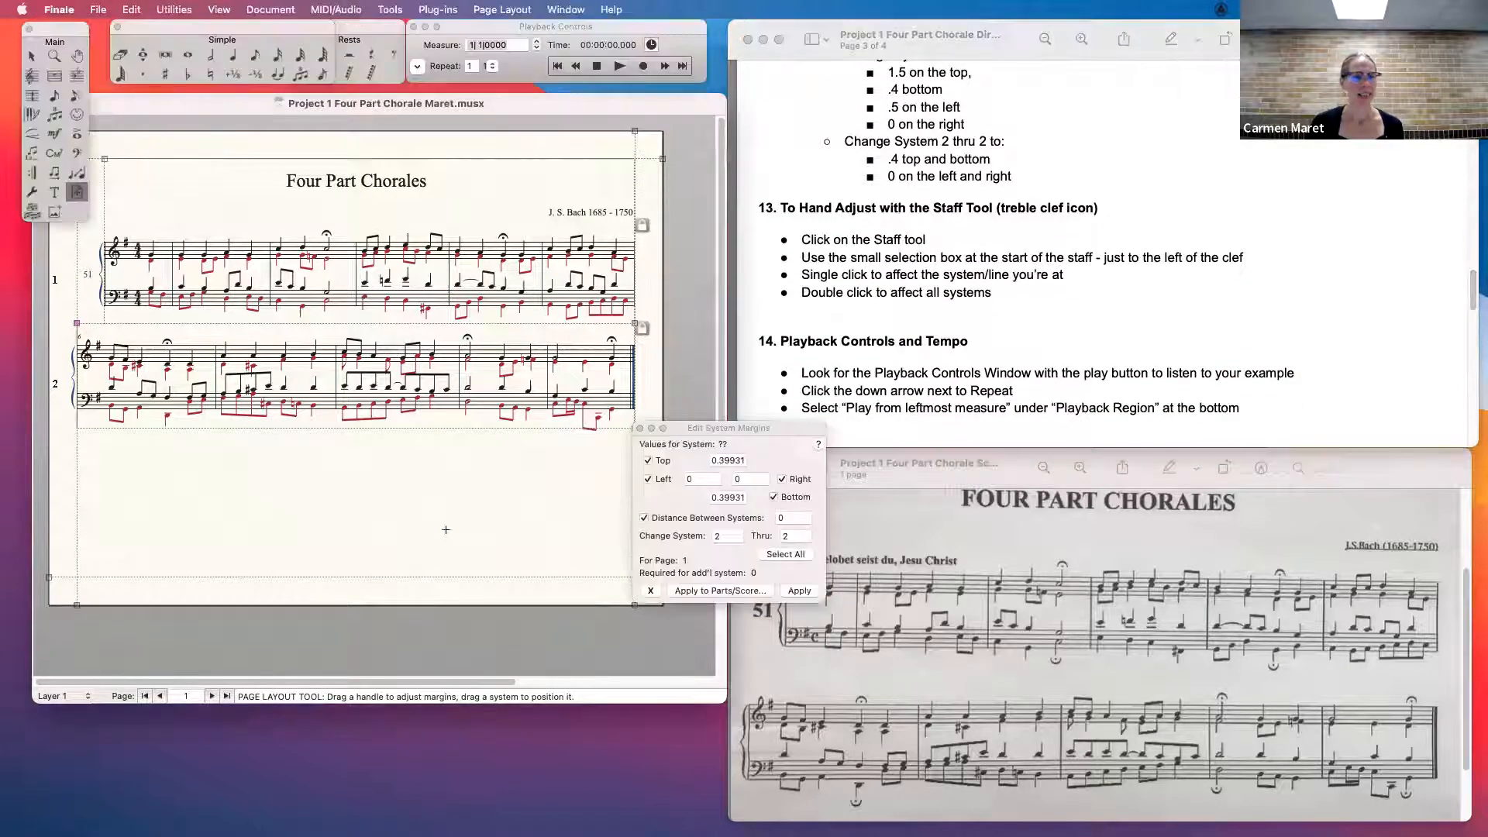
left_click(32, 76)
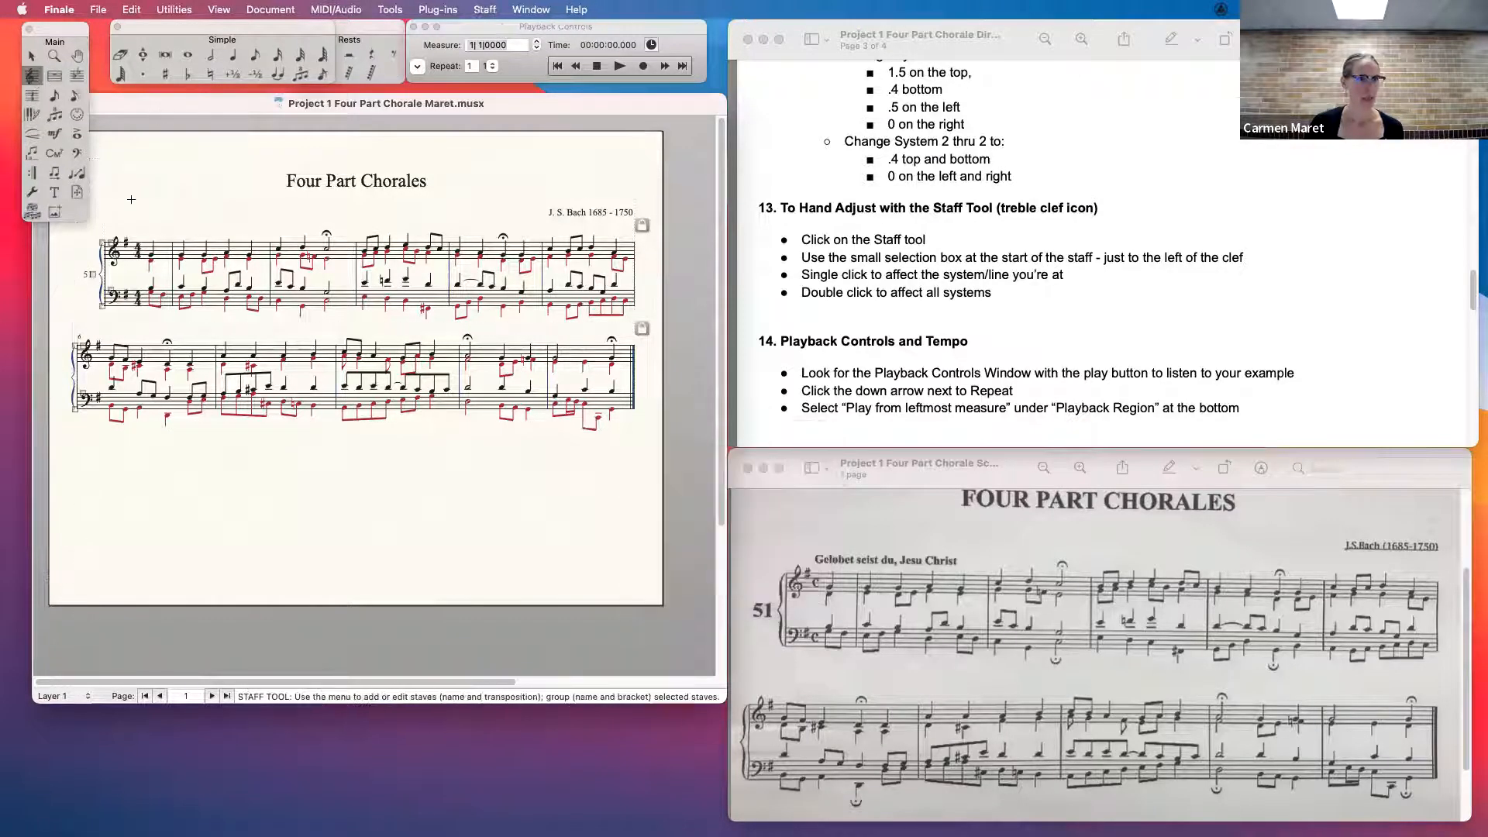
key("super+2")
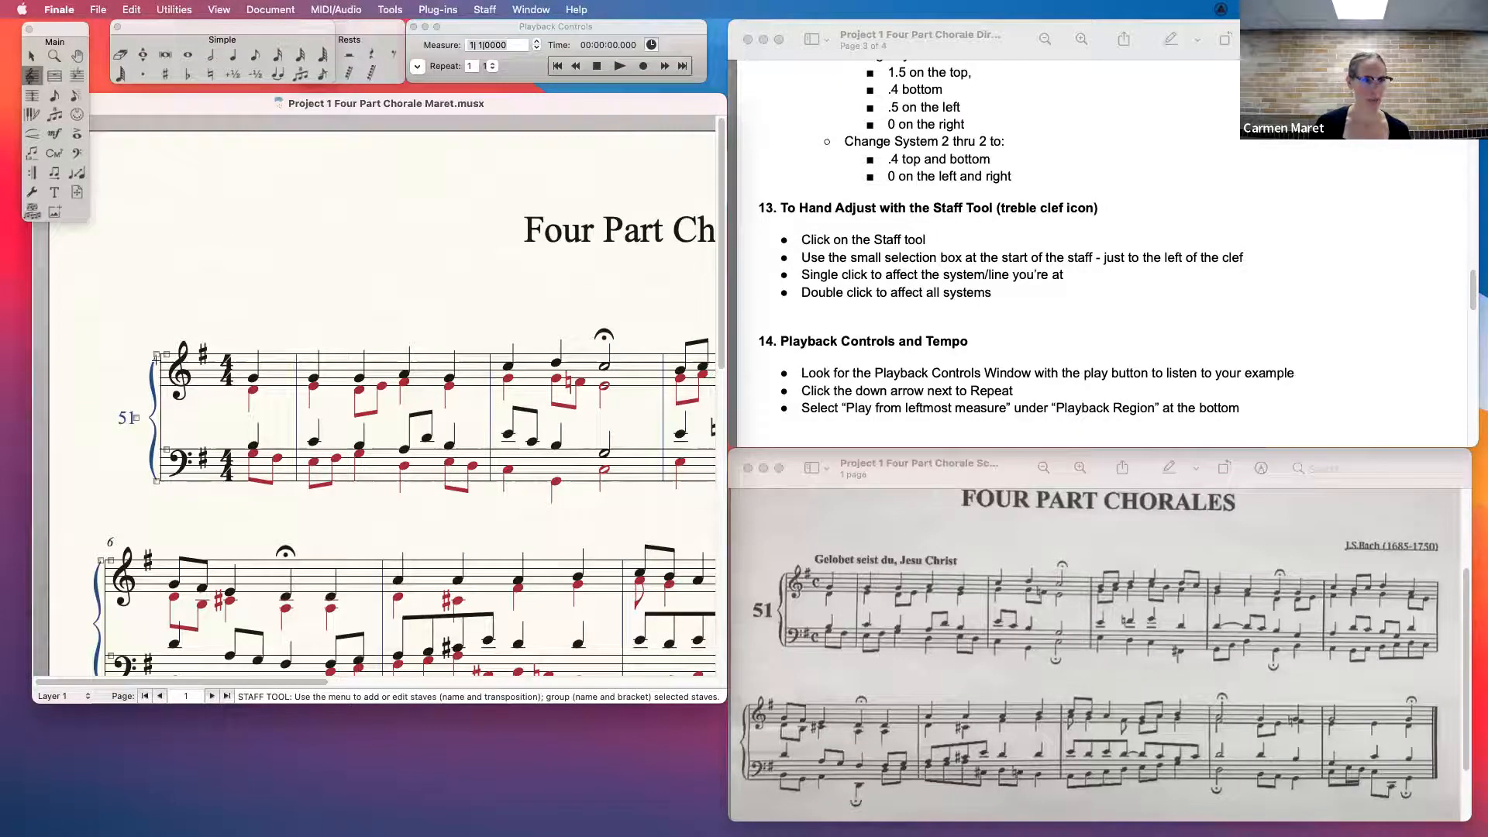
left_click(166, 353)
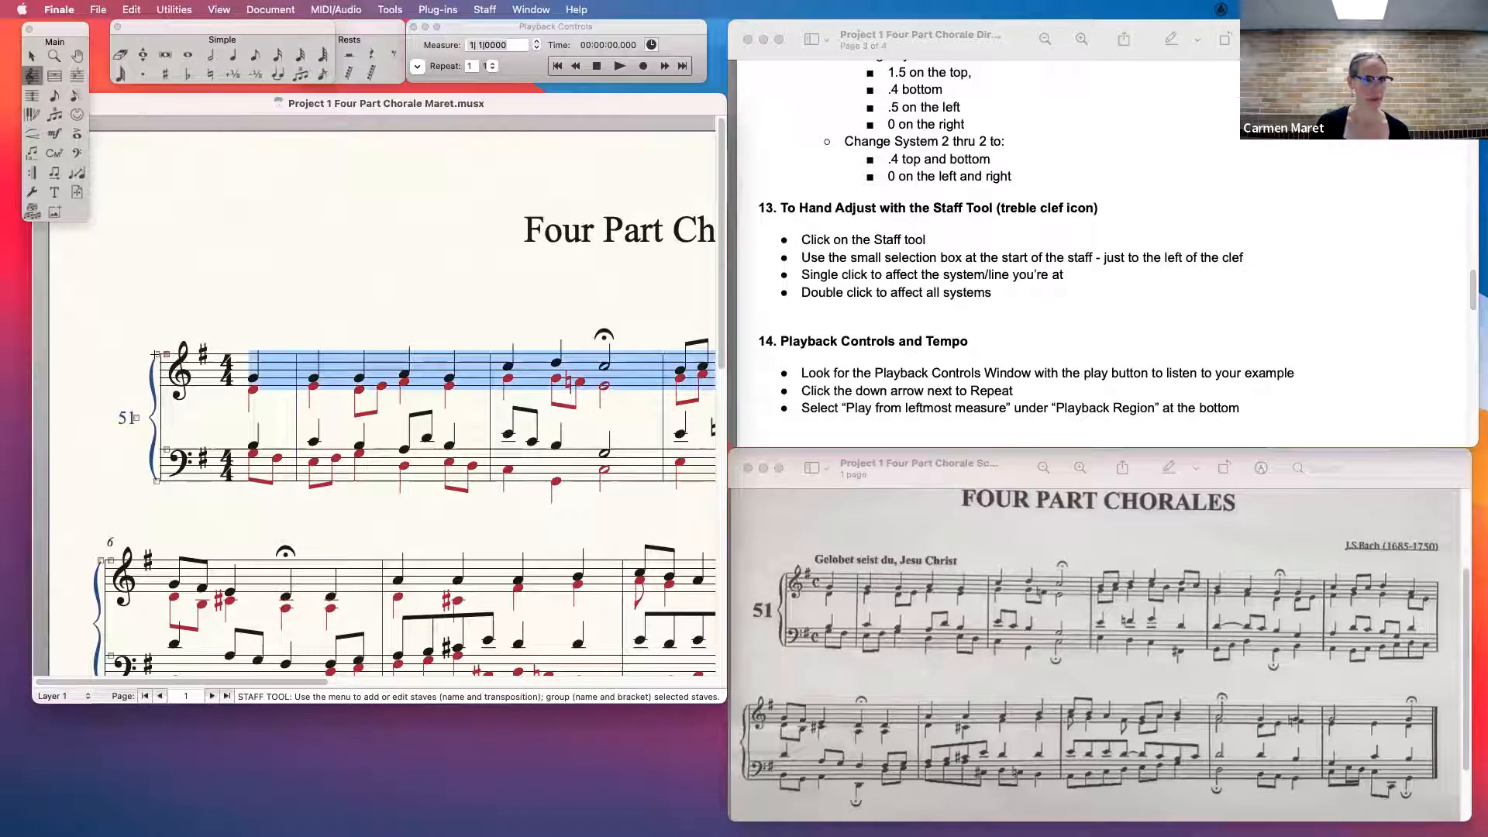
left_click(156, 354)
left_click(166, 354)
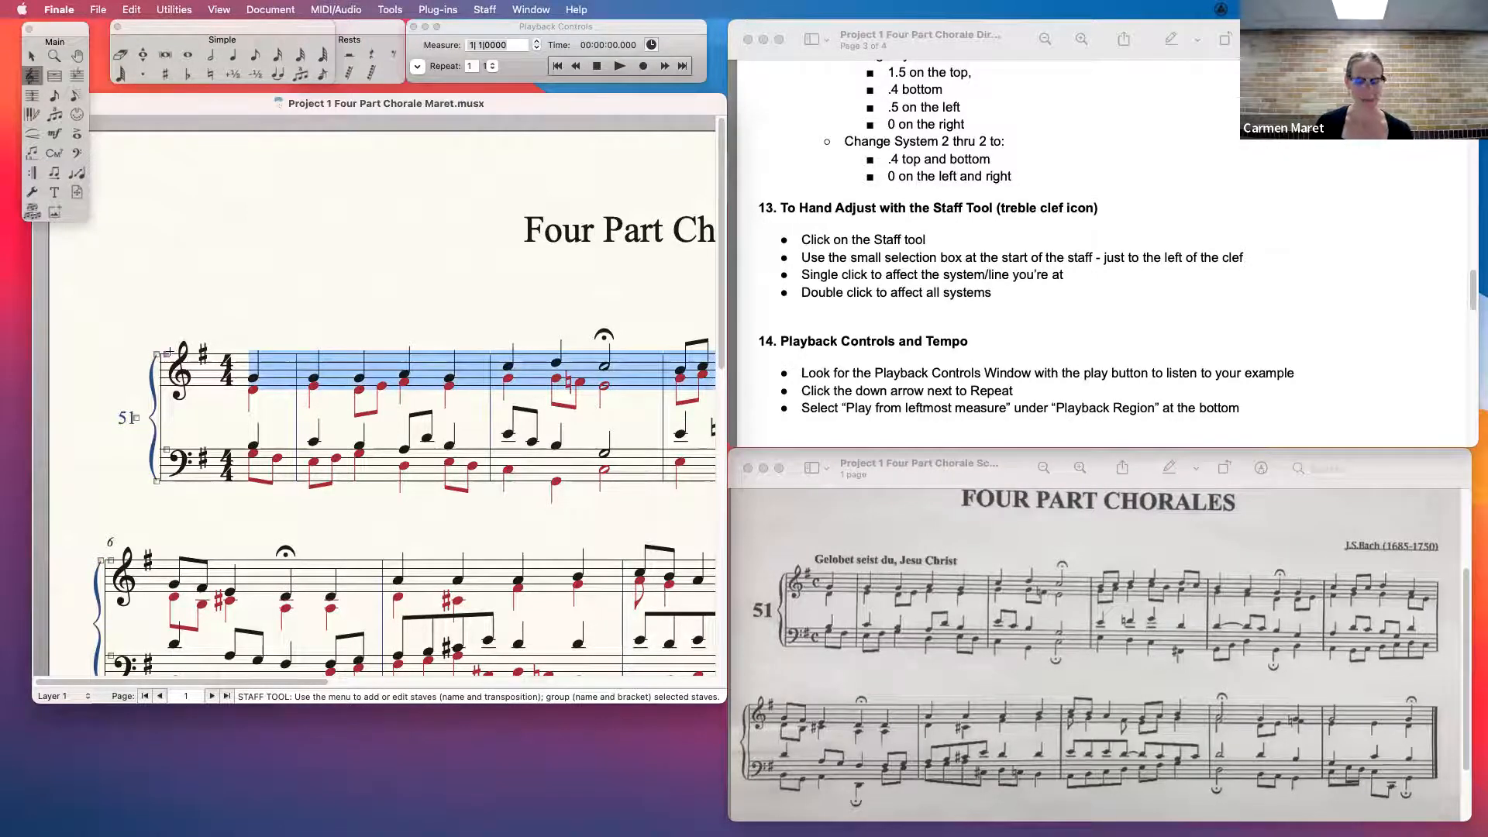
- Enlarge the score window to fit the music, nudge the second system's treble staff vertically, and select the treble staff across both systems
key("super+minus")
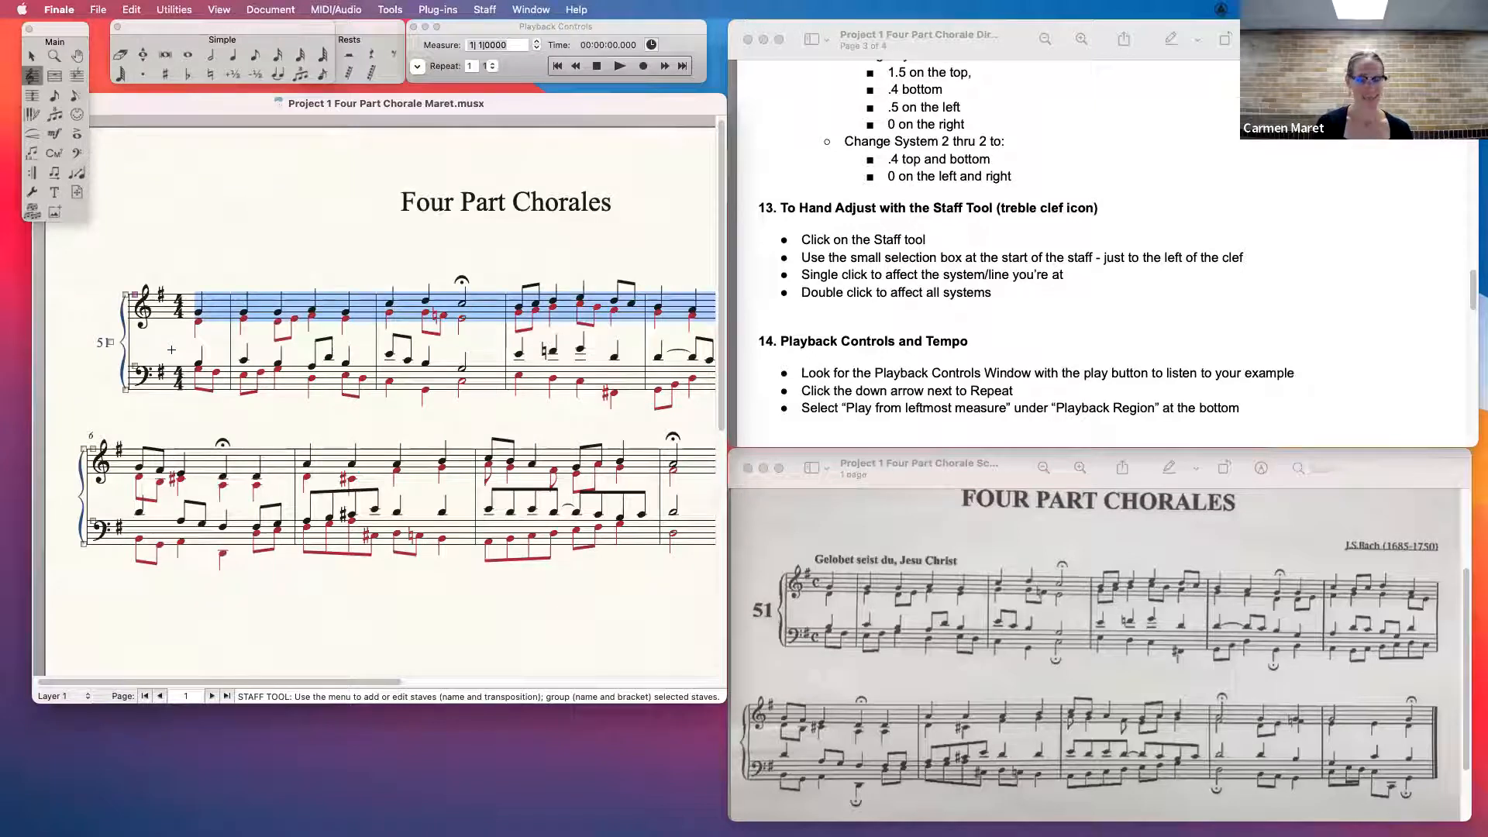
key("super+minus")
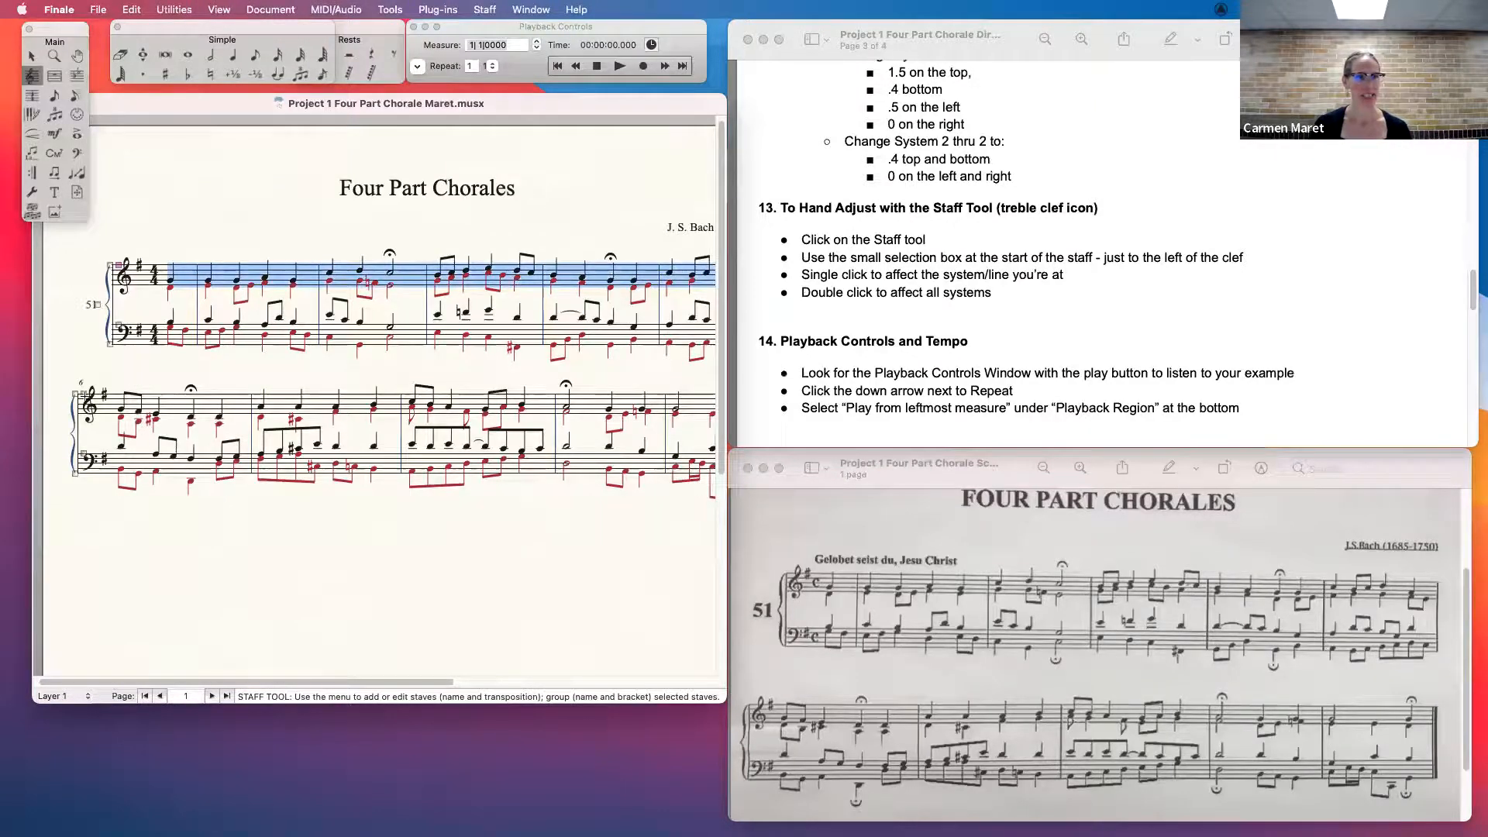
left_click(83, 394)
mouse_move(84, 395)
left_mouse_down()
mouse_move(84, 421)
mouse_move(84, 397)
left_mouse_up()
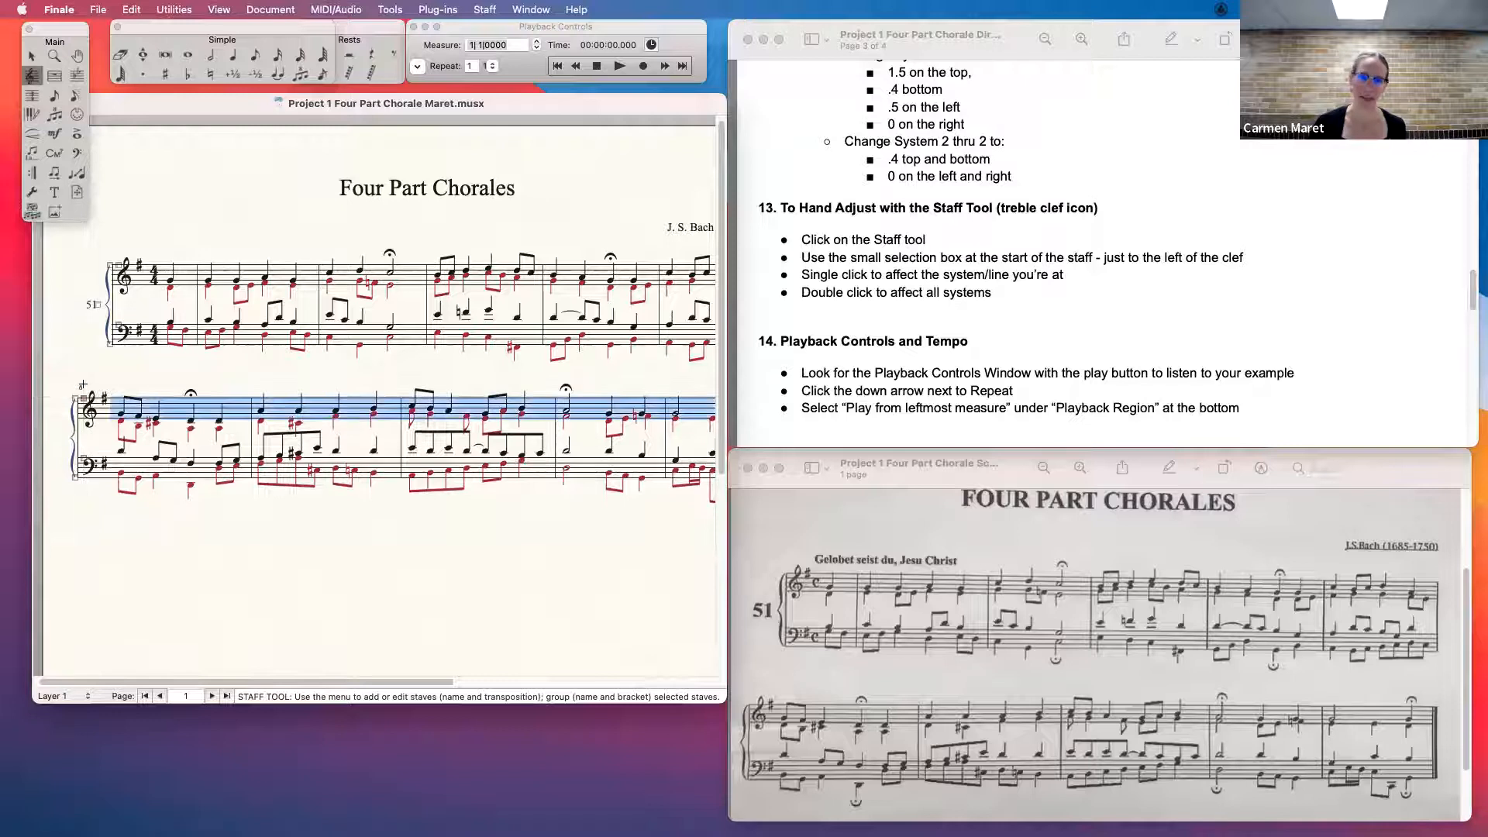
left_click_drag(719, 697, 823, 746)
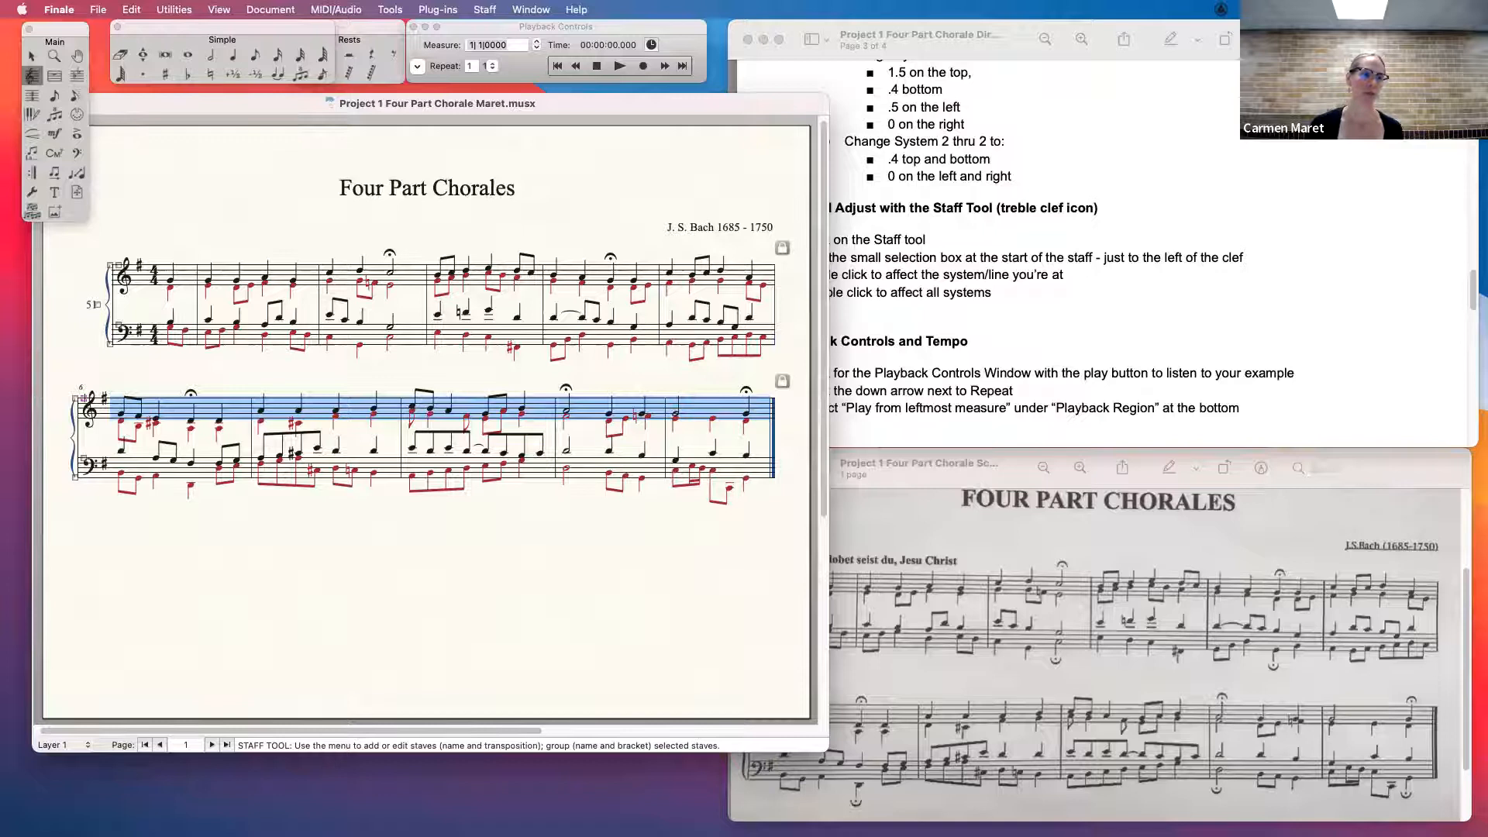
left_click_drag(84, 398, 83, 396)
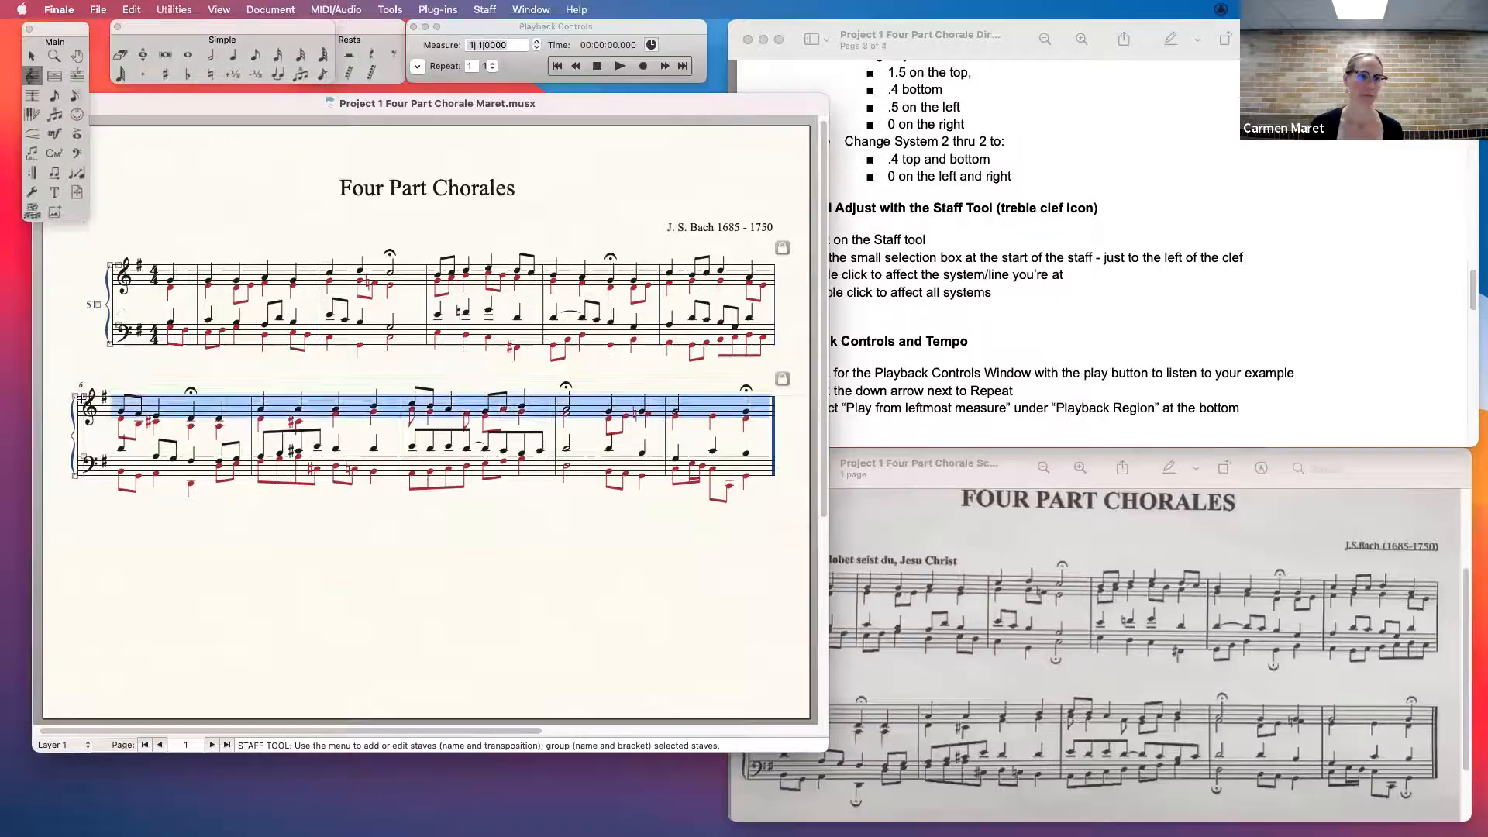
double_click(117, 265)
mouse_move(117, 264)
left_mouse_down()
mouse_move(118, 290)
mouse_move(117, 264)
left_mouse_up()
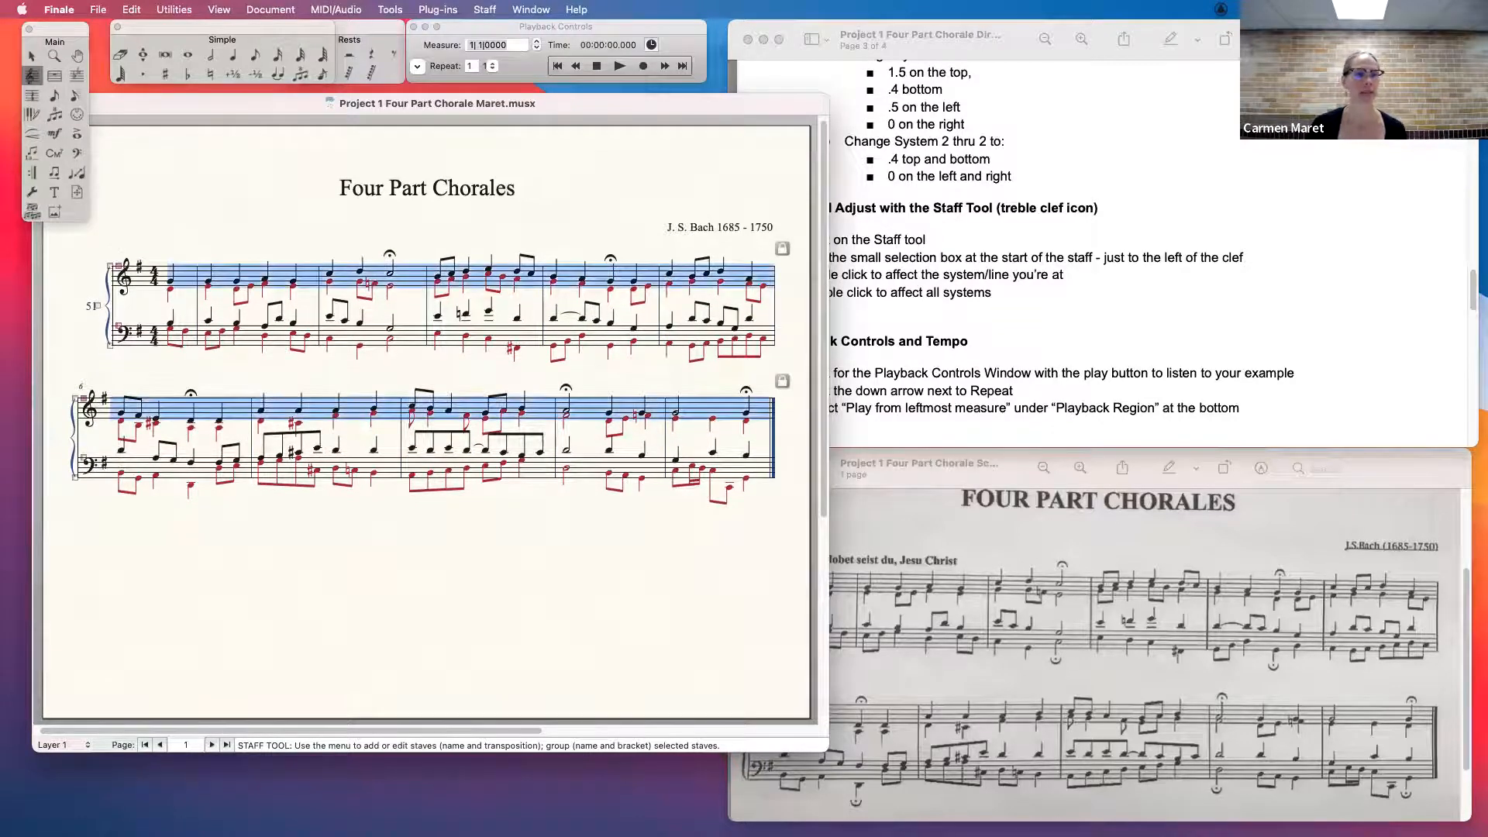
- Lower the bass staff in both systems to widen the gap below the treble staff, and clear the selection
double_click(117, 326)
left_click_drag(117, 327, 119, 348)
left_click(121, 343)
left_click(117, 337)
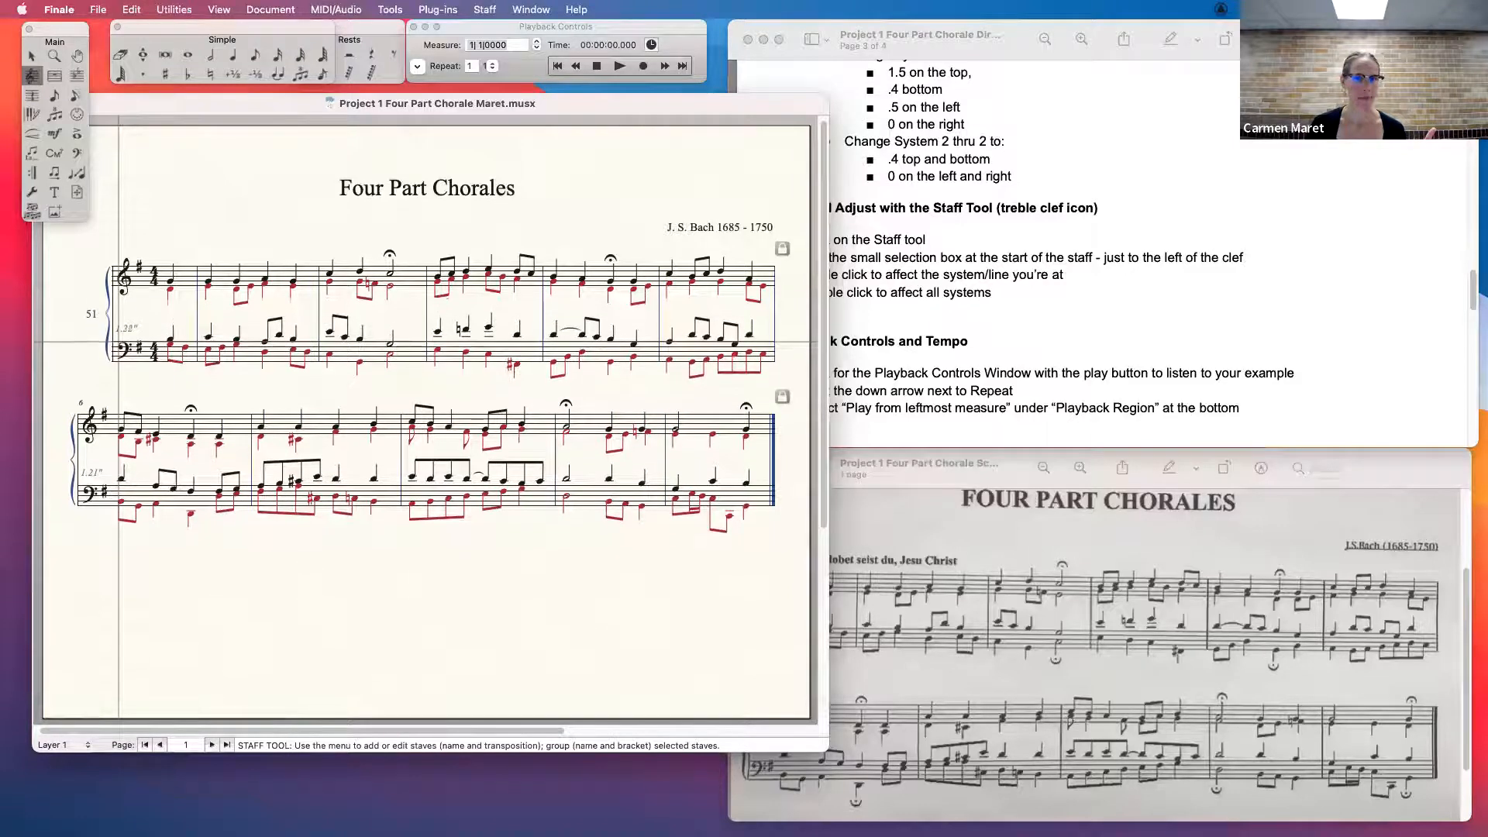
left_click(80, 488)
left_click(98, 475)
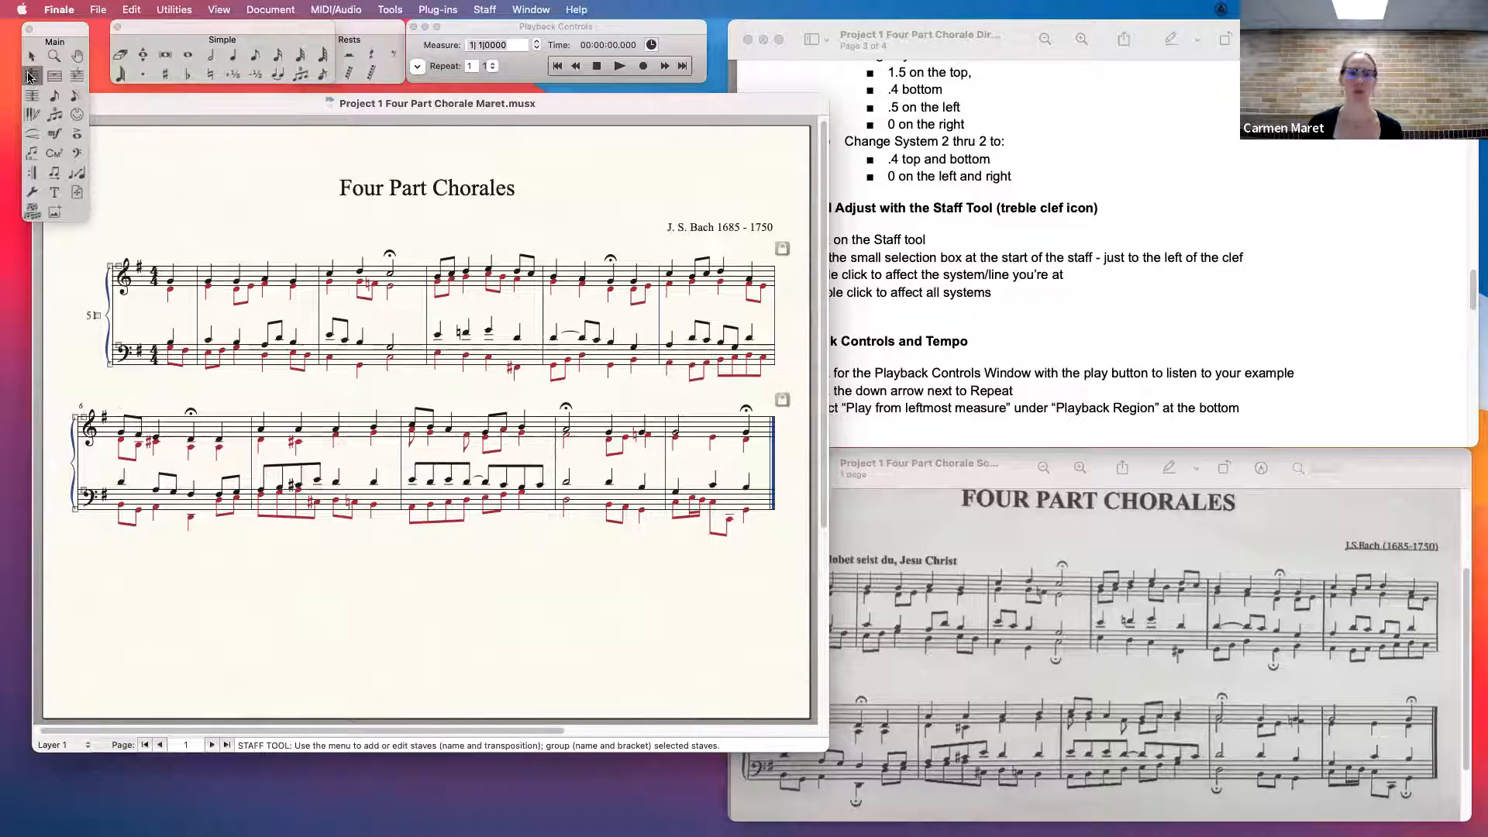
- Bring up direction 14 on playback controls and play the opening of the chorale, stopping in measure 2
left_click(1171, 260)
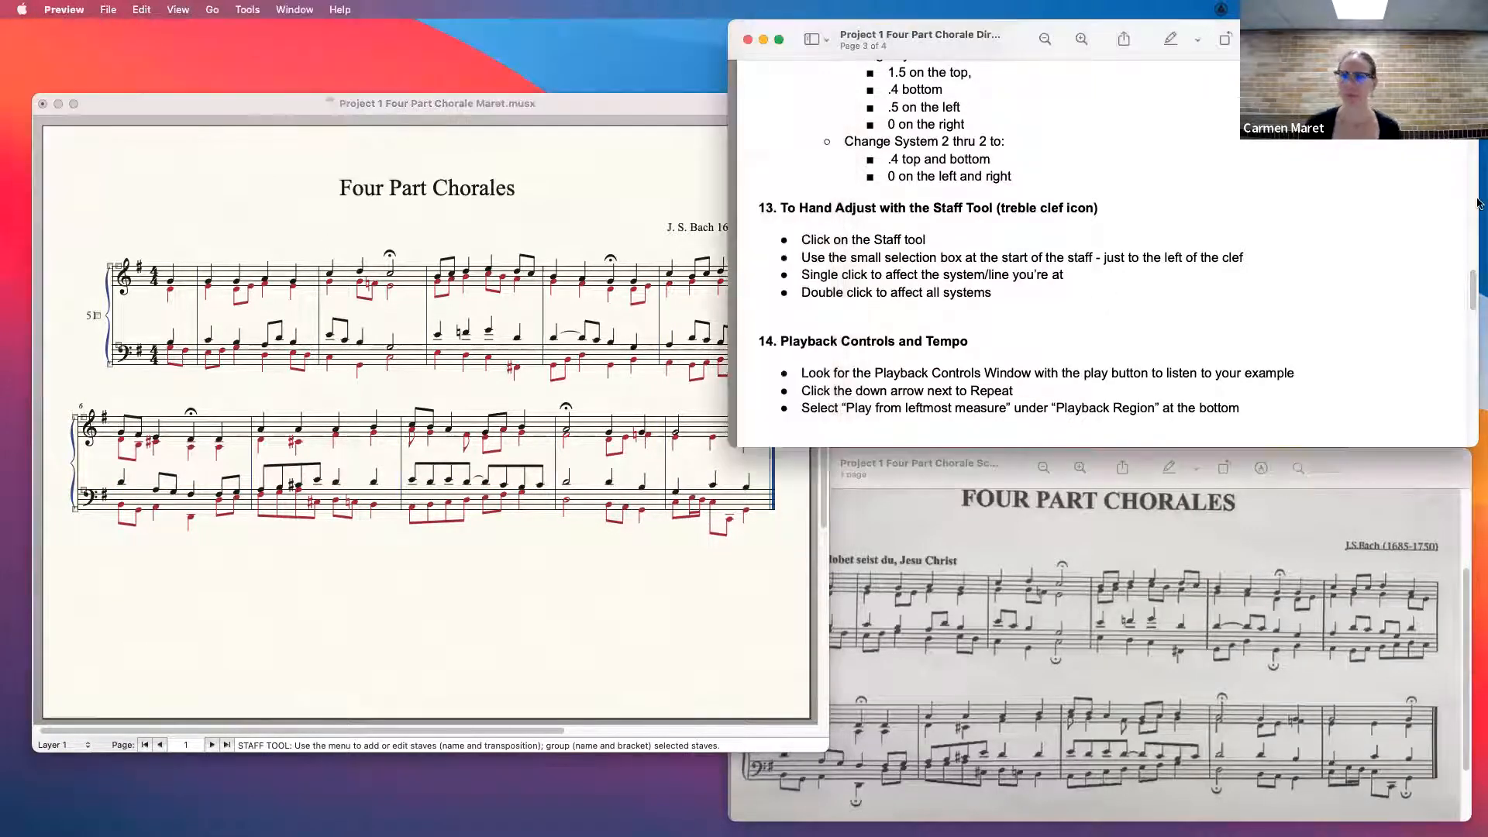
scroll(1475, 290, "down", 3)
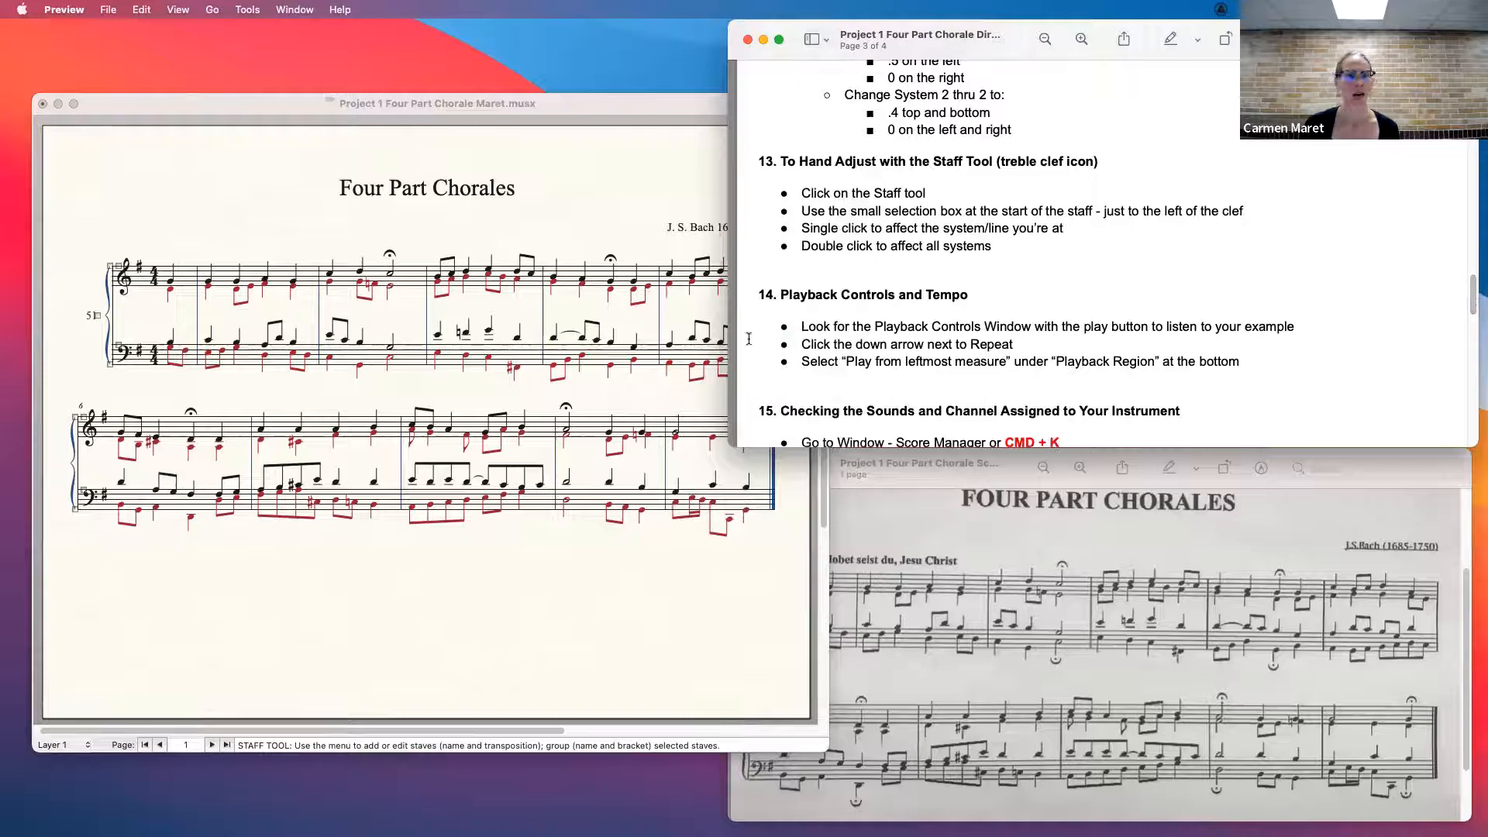
left_click(577, 107)
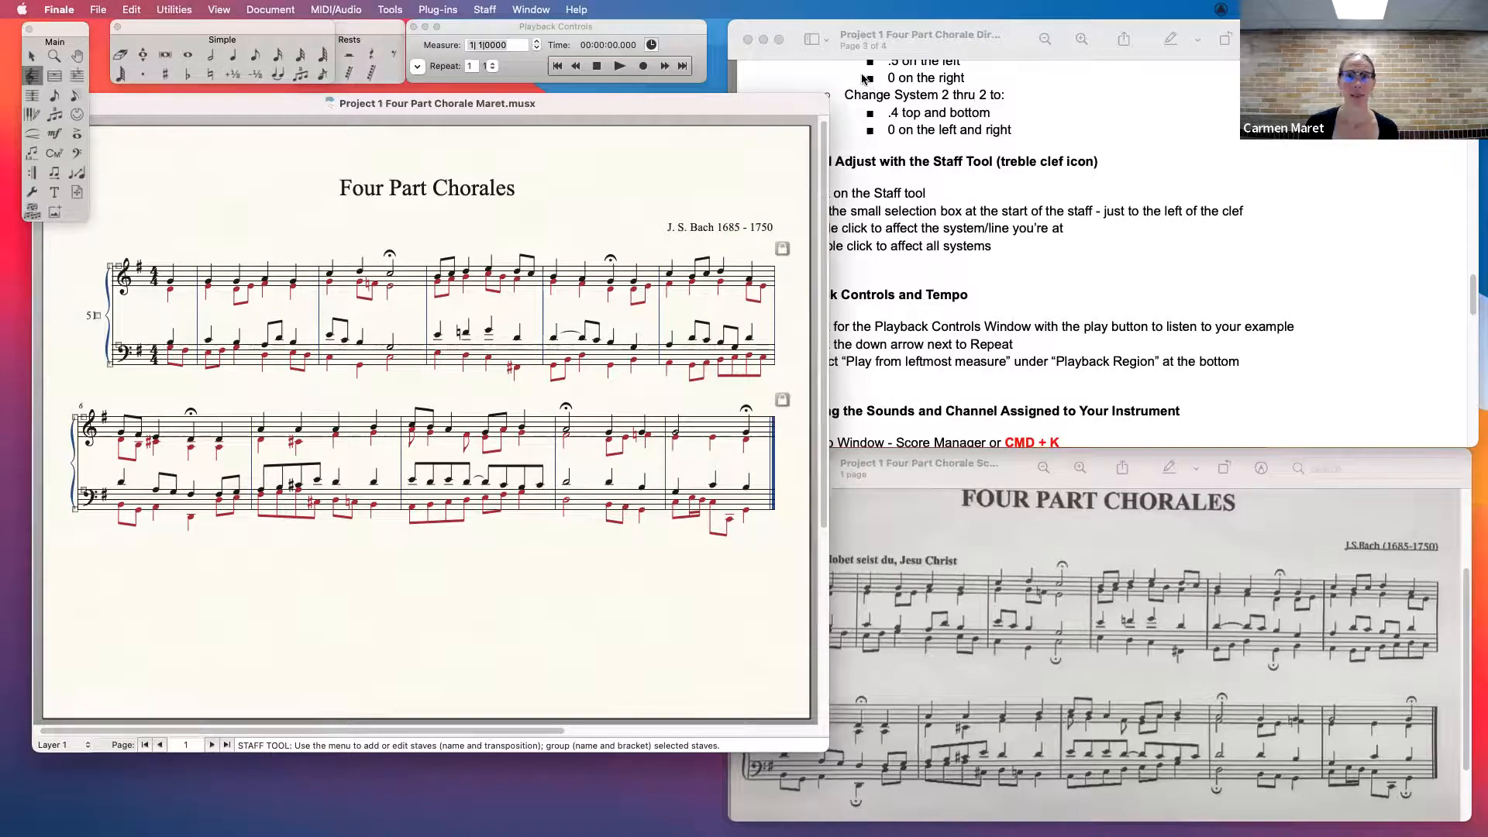
left_click(619, 66)
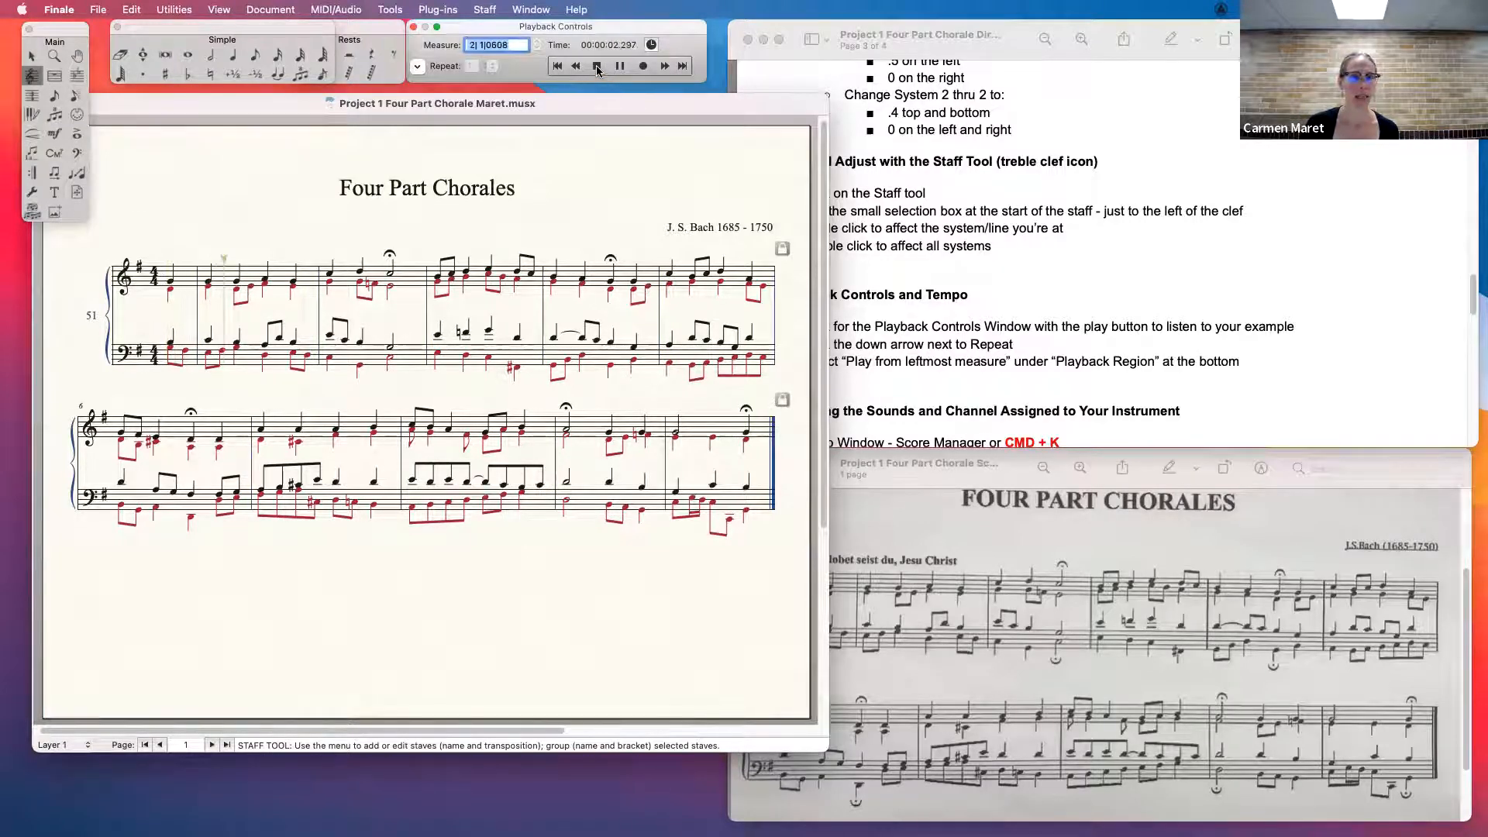
left_click(597, 66)
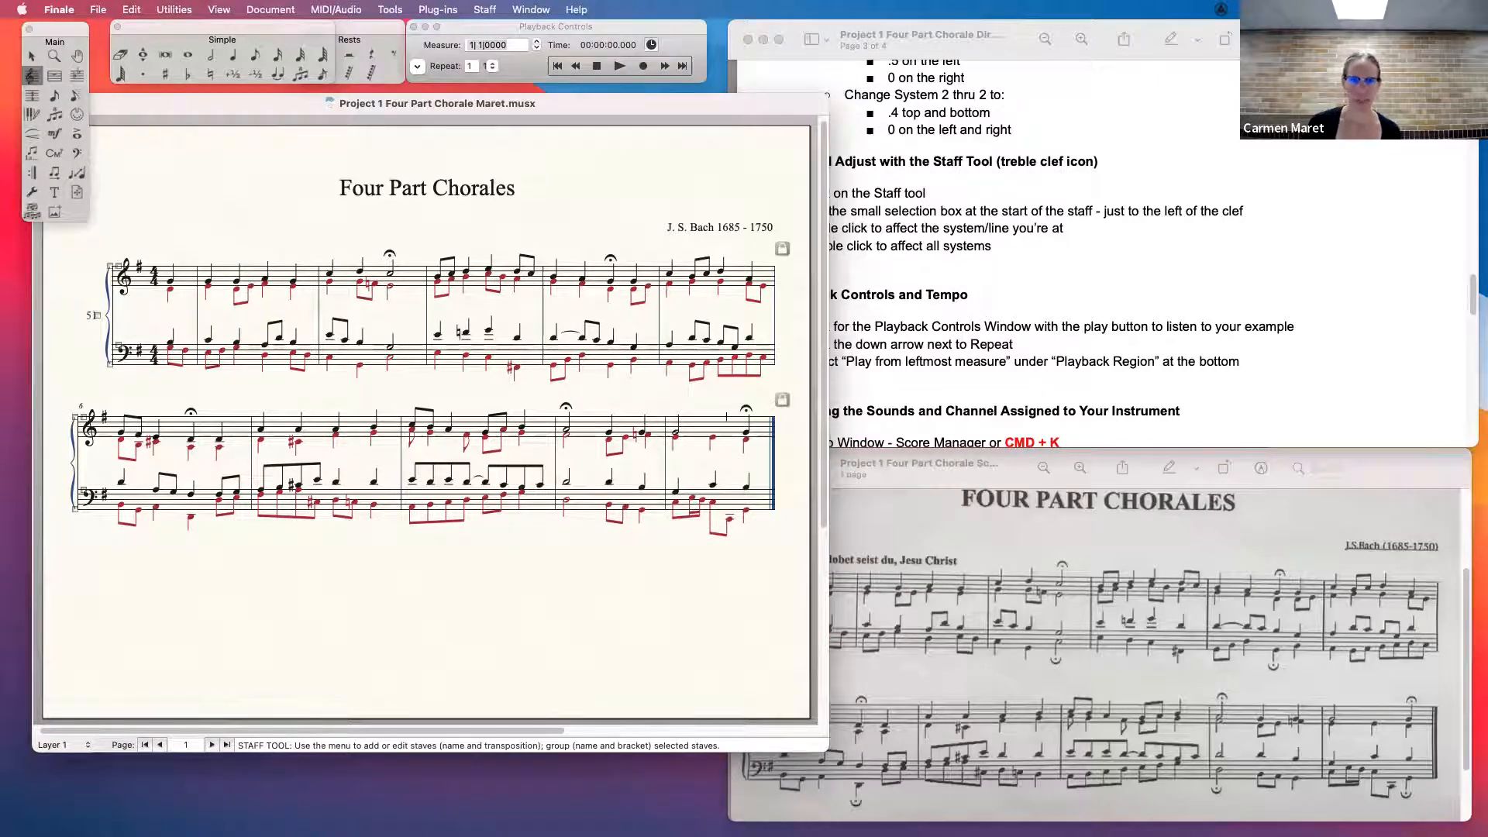
- Return to the score and play the chorale again from measure 1, stopping within the first measure
mouse_move(713, 831)
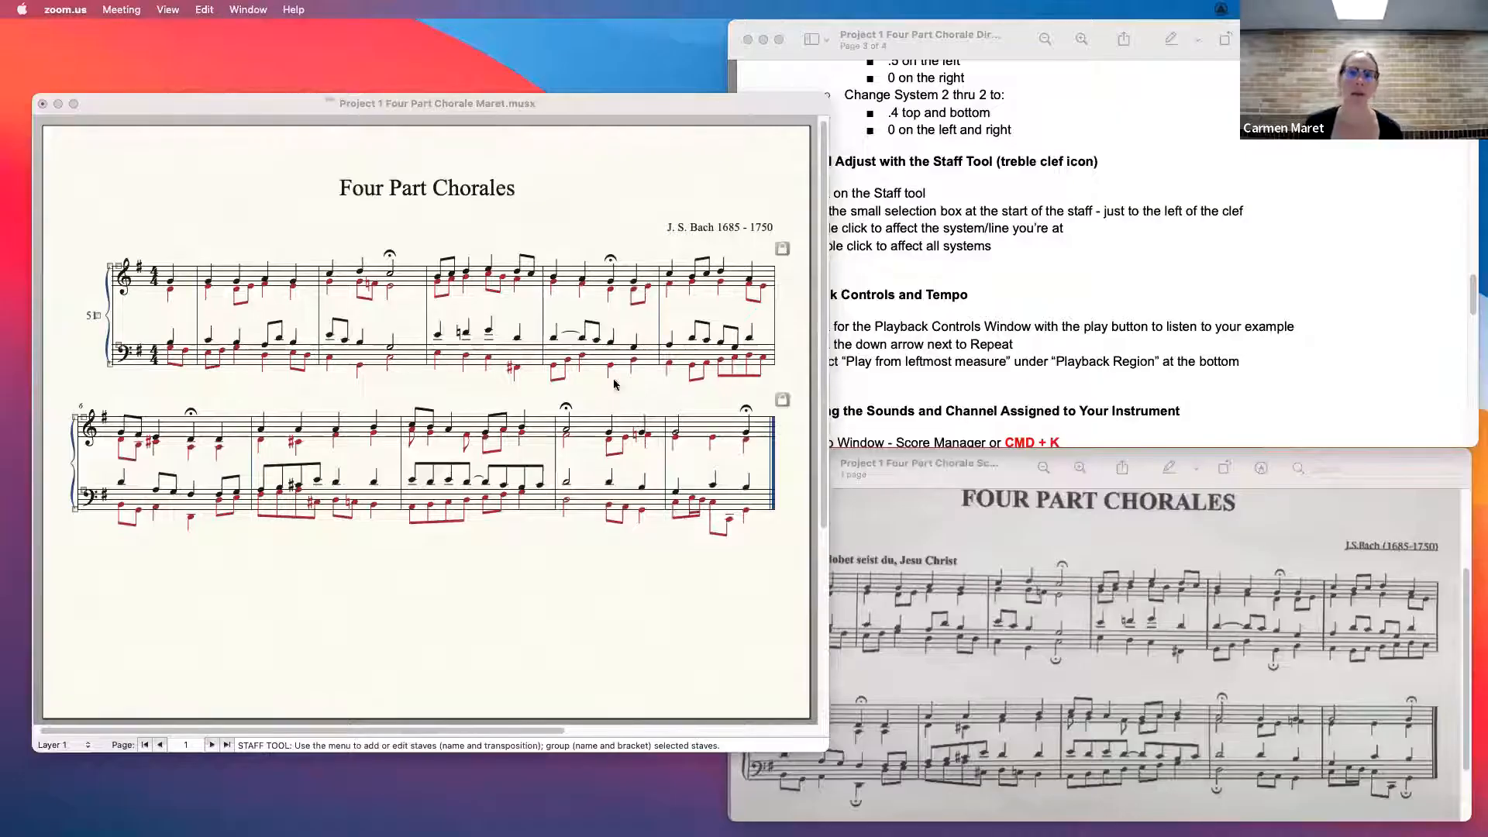
left_click(652, 107)
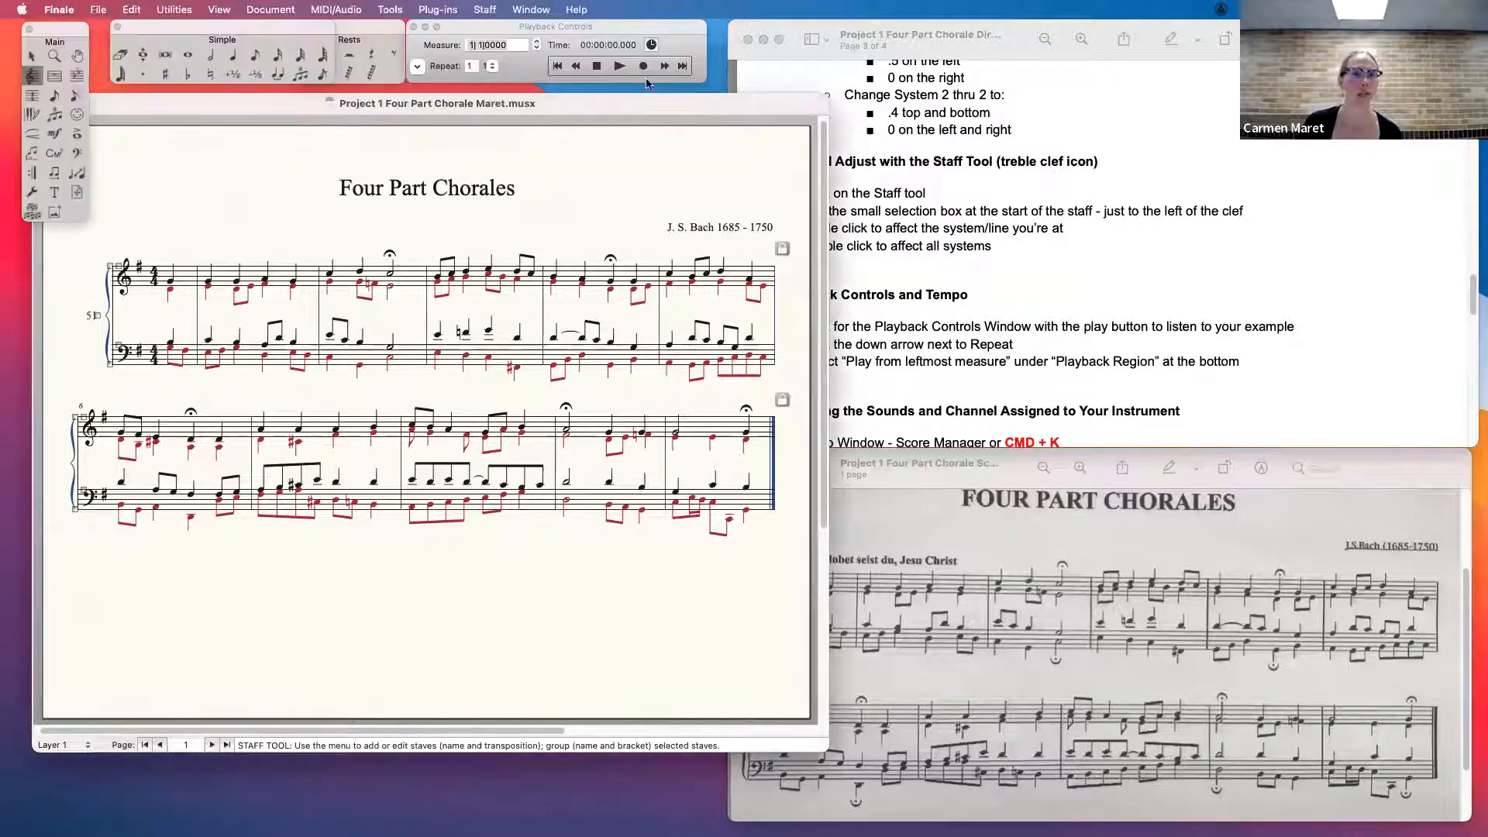
left_click(513, 69)
left_click(1014, 203)
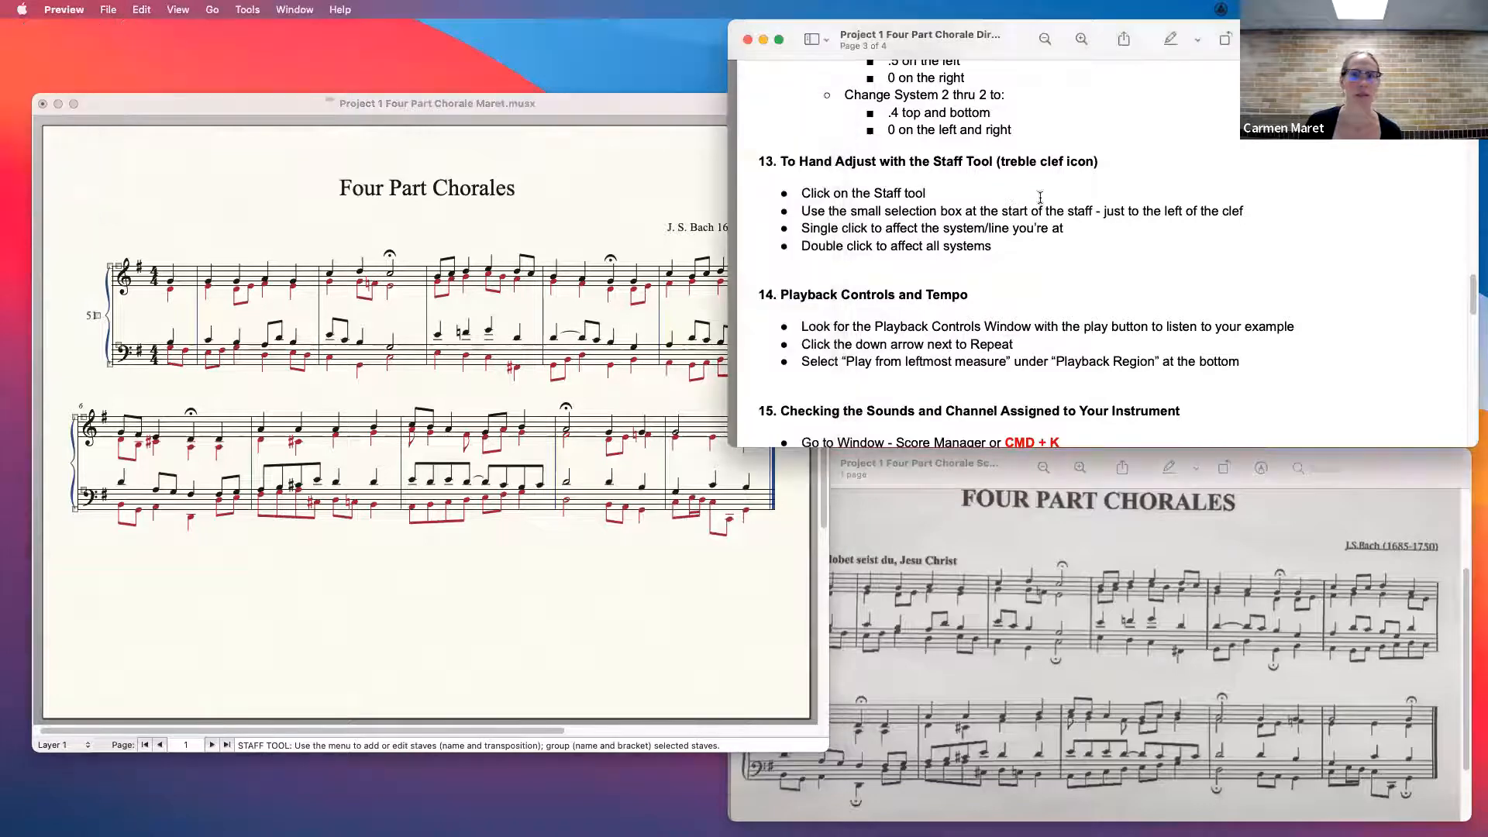
left_click(643, 107)
left_click(527, 73)
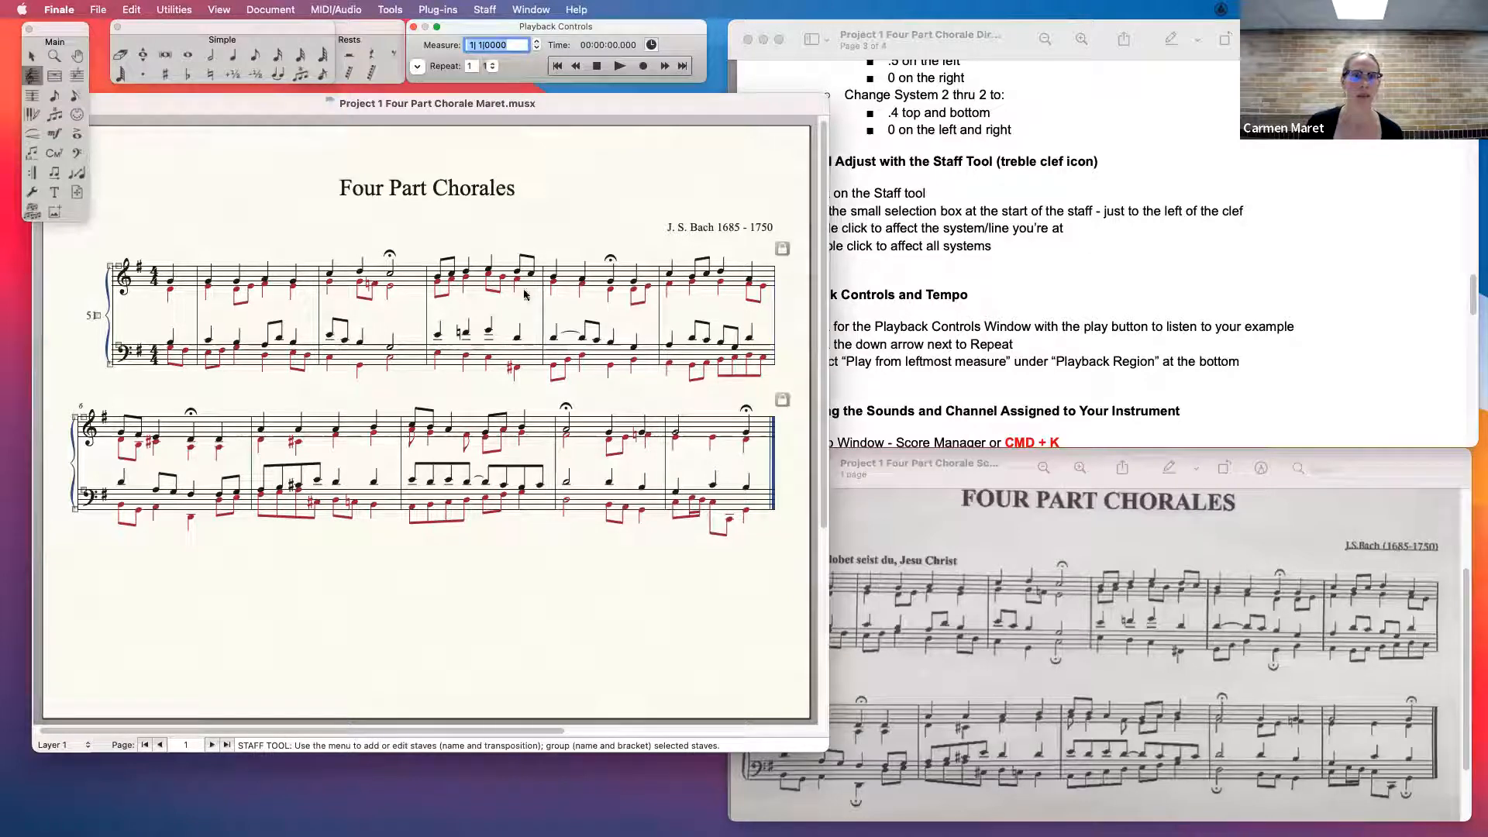
key("space")
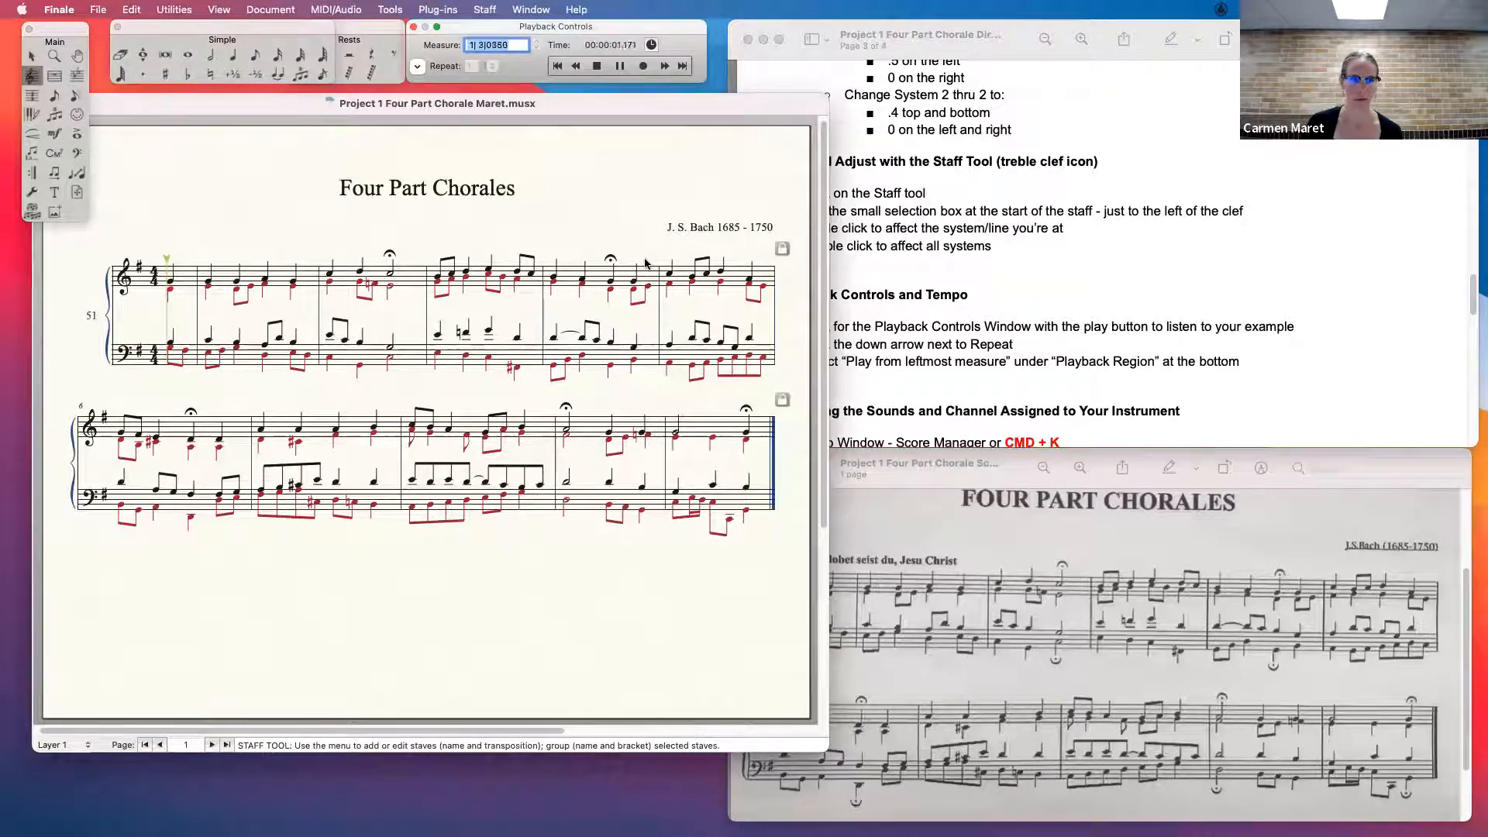
left_click(596, 66)
- Open Audio Setup, switch the Mac's sound output to Scarlett 2i2 USB, and accept the dialog
left_click(351, 11)
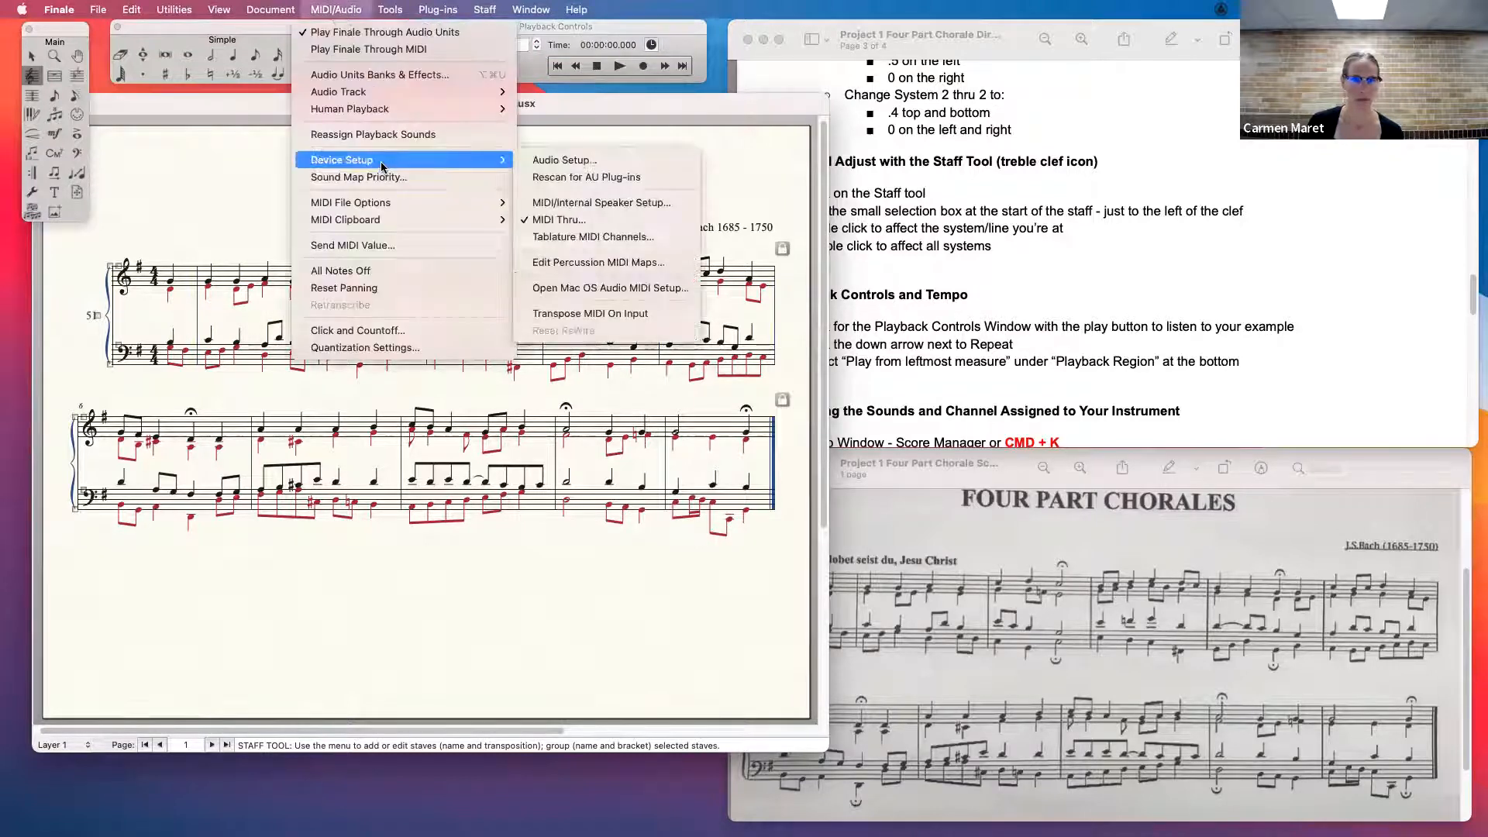
left_click(531, 160)
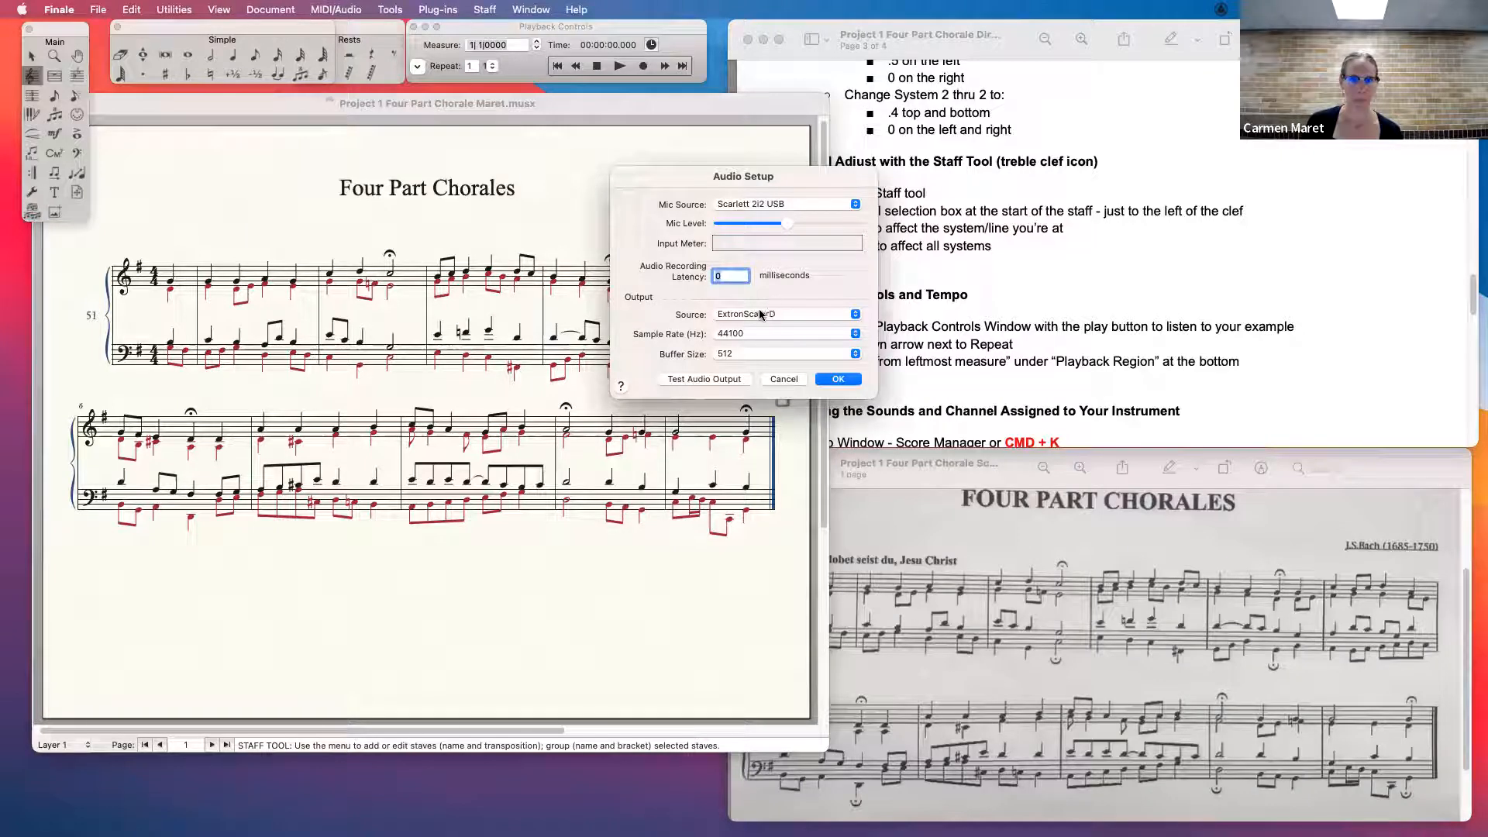
left_click(1371, 9)
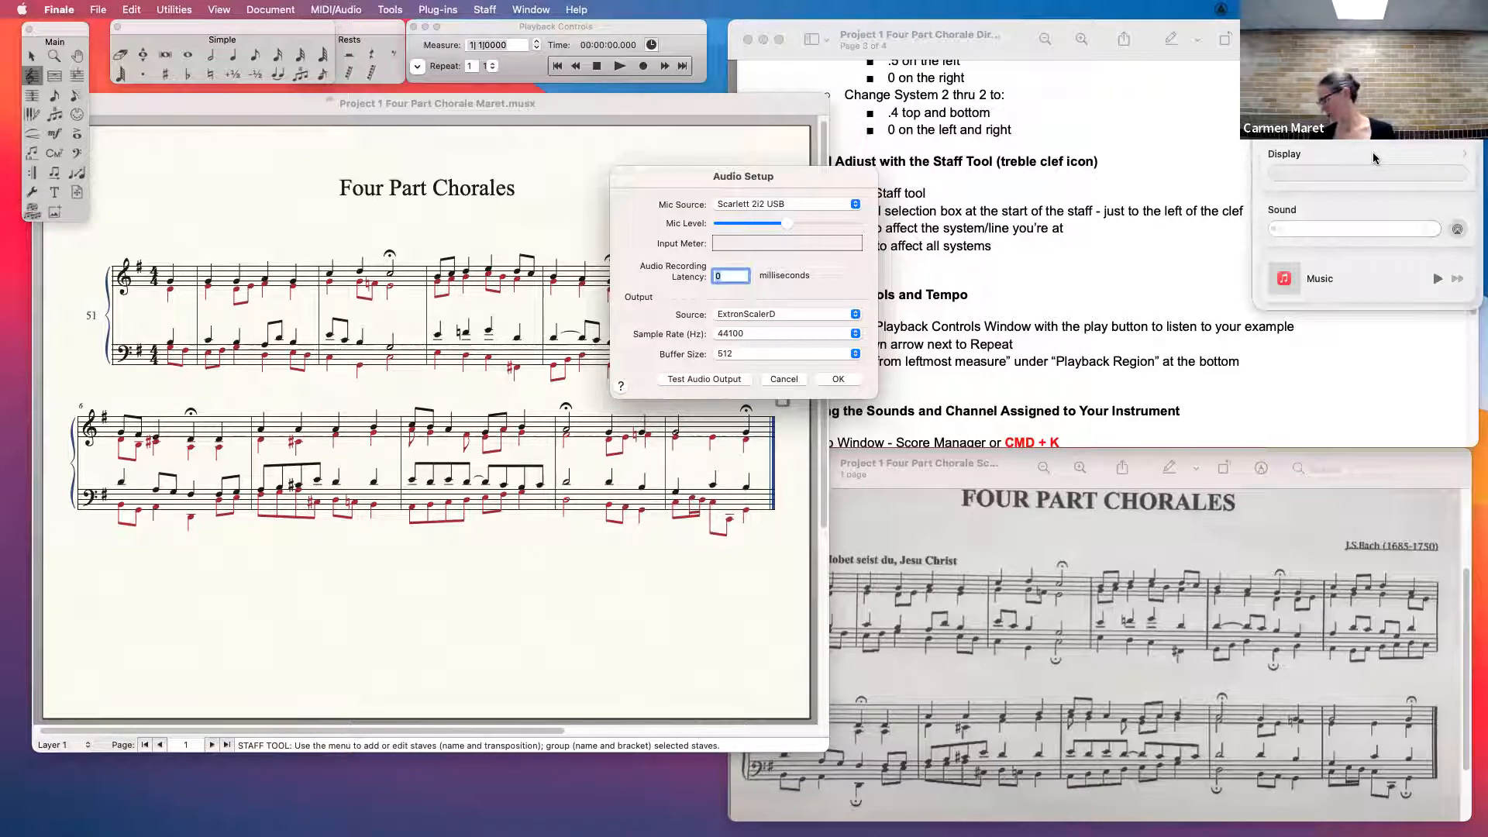
left_click(1368, 209)
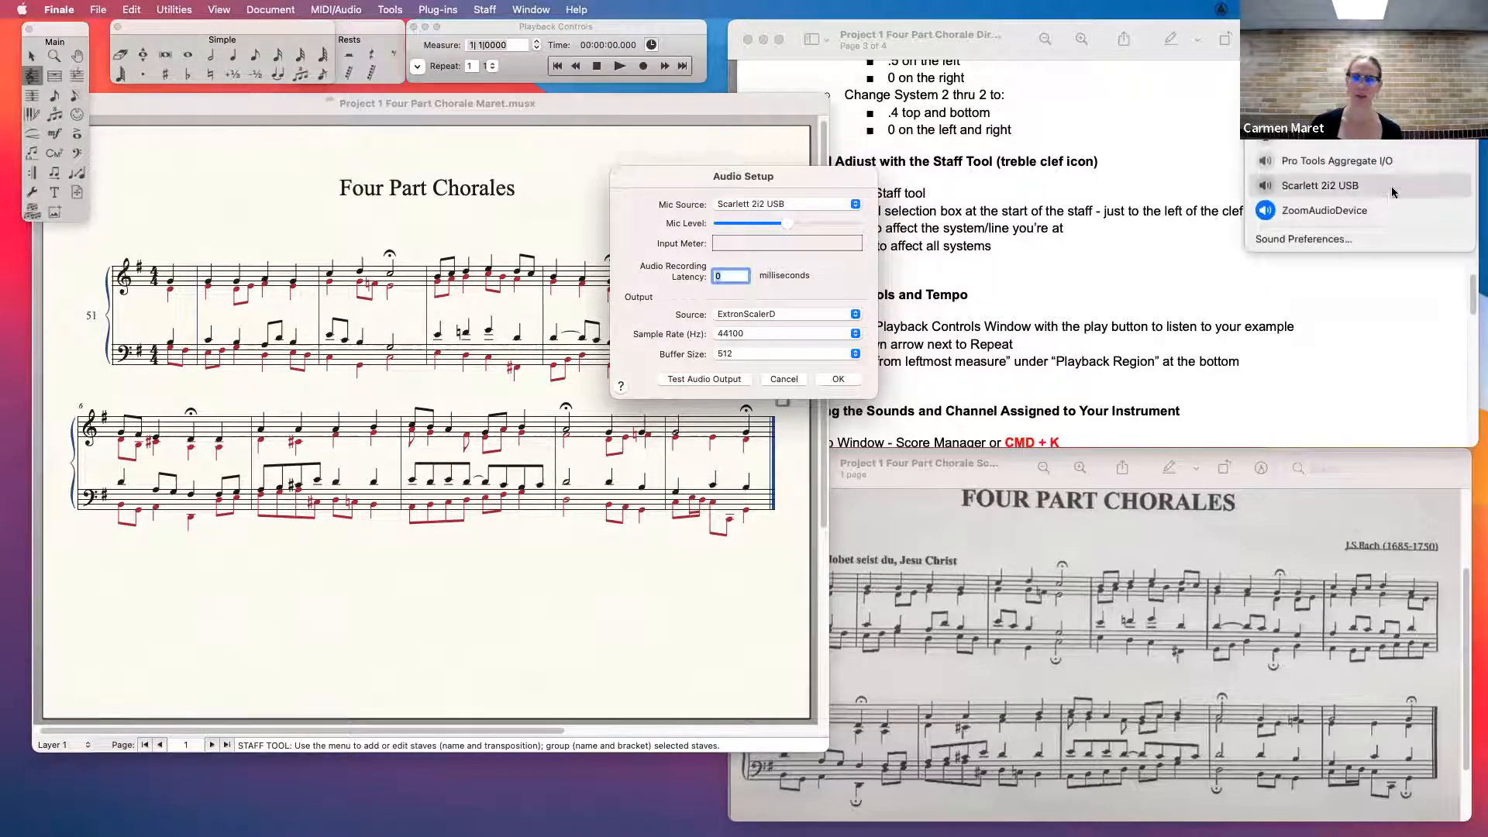
left_click(1294, 187)
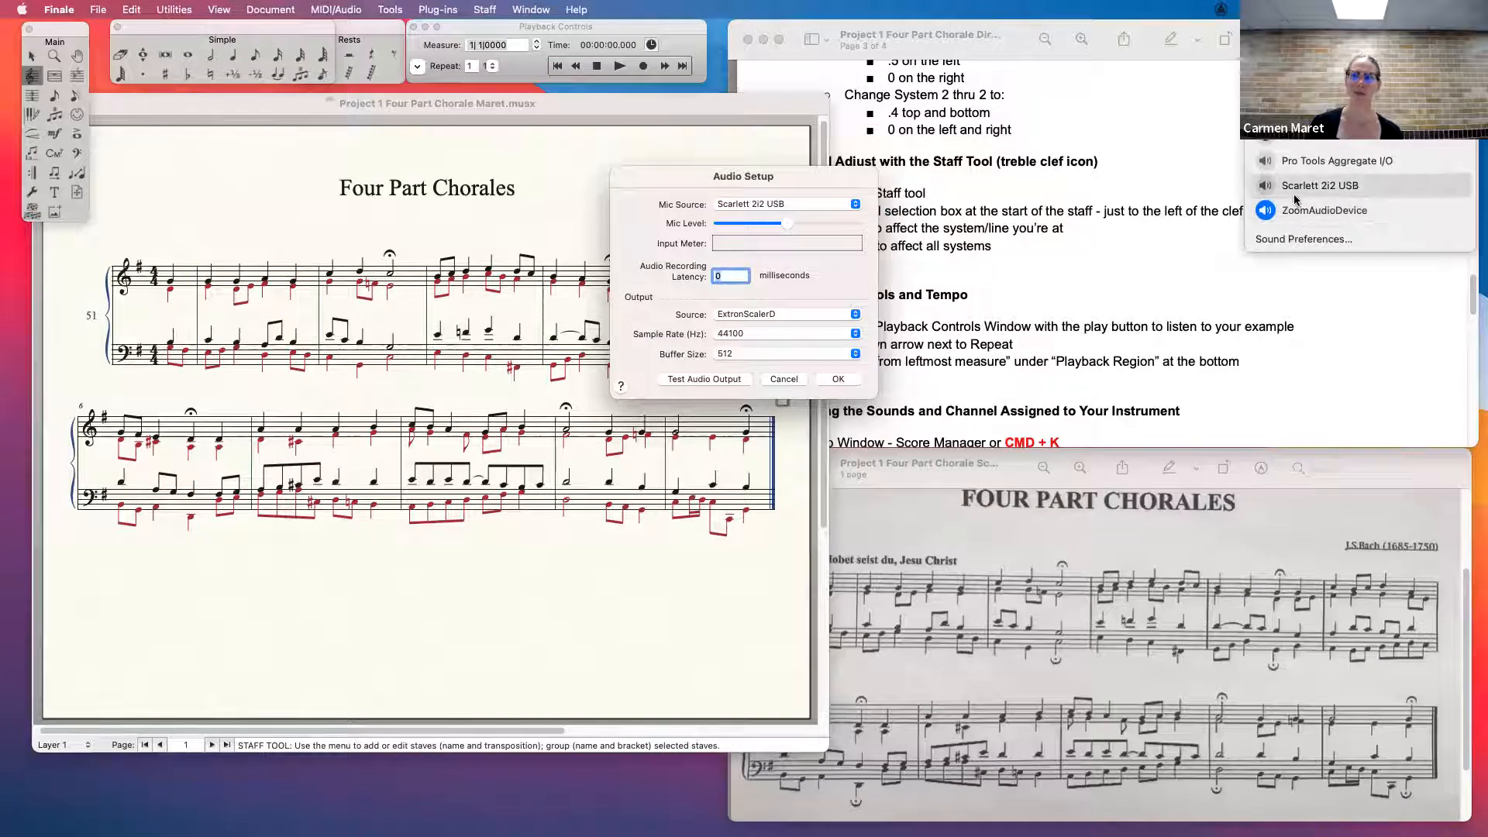
left_click(708, 180)
left_click(839, 379)
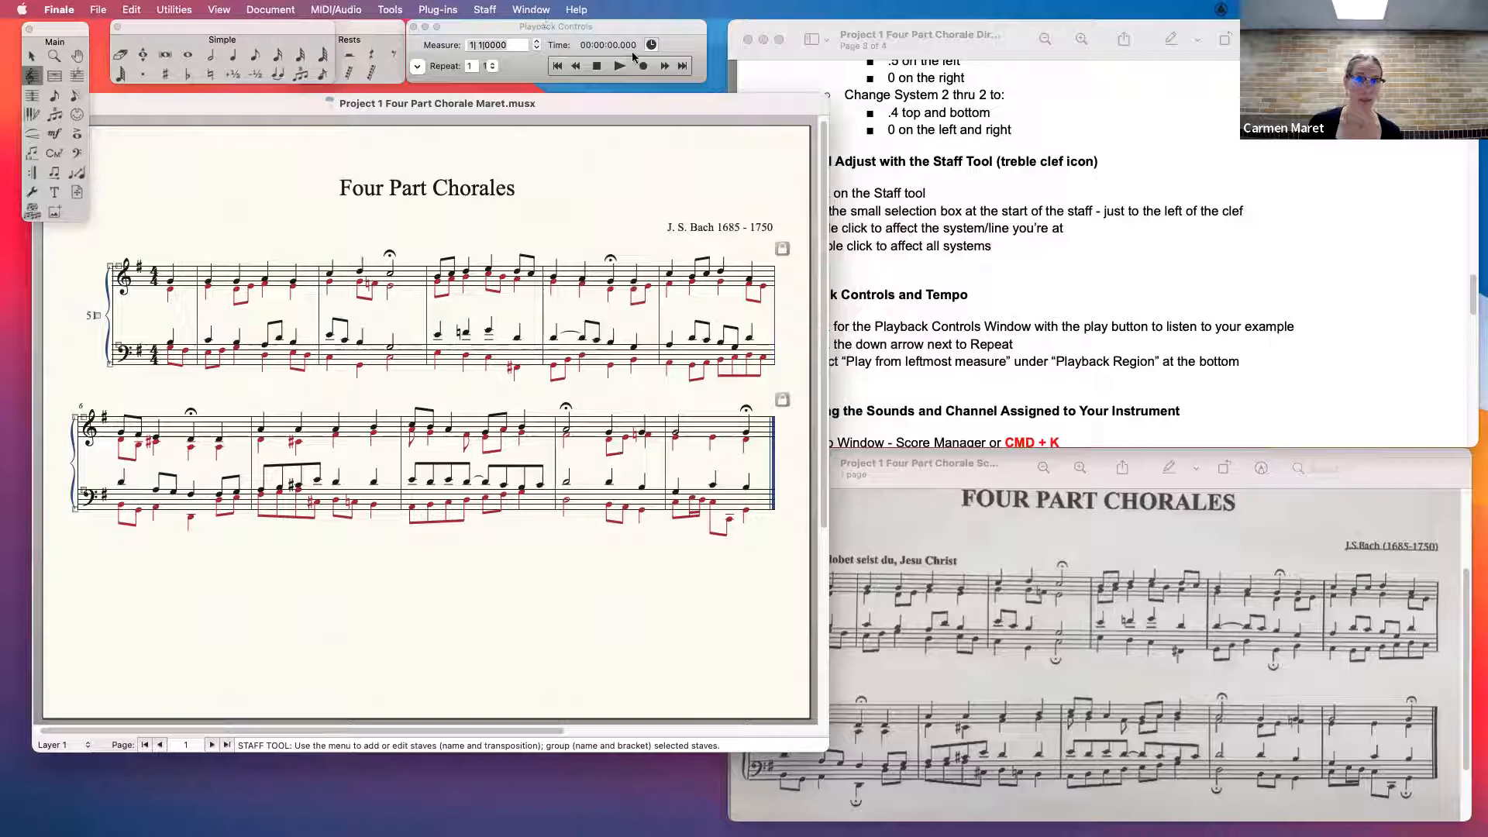
- Play the opening measures, move the Playback Controls window down over the score, and stop playback
left_click(523, 76)
left_click(528, 211)
key("space")
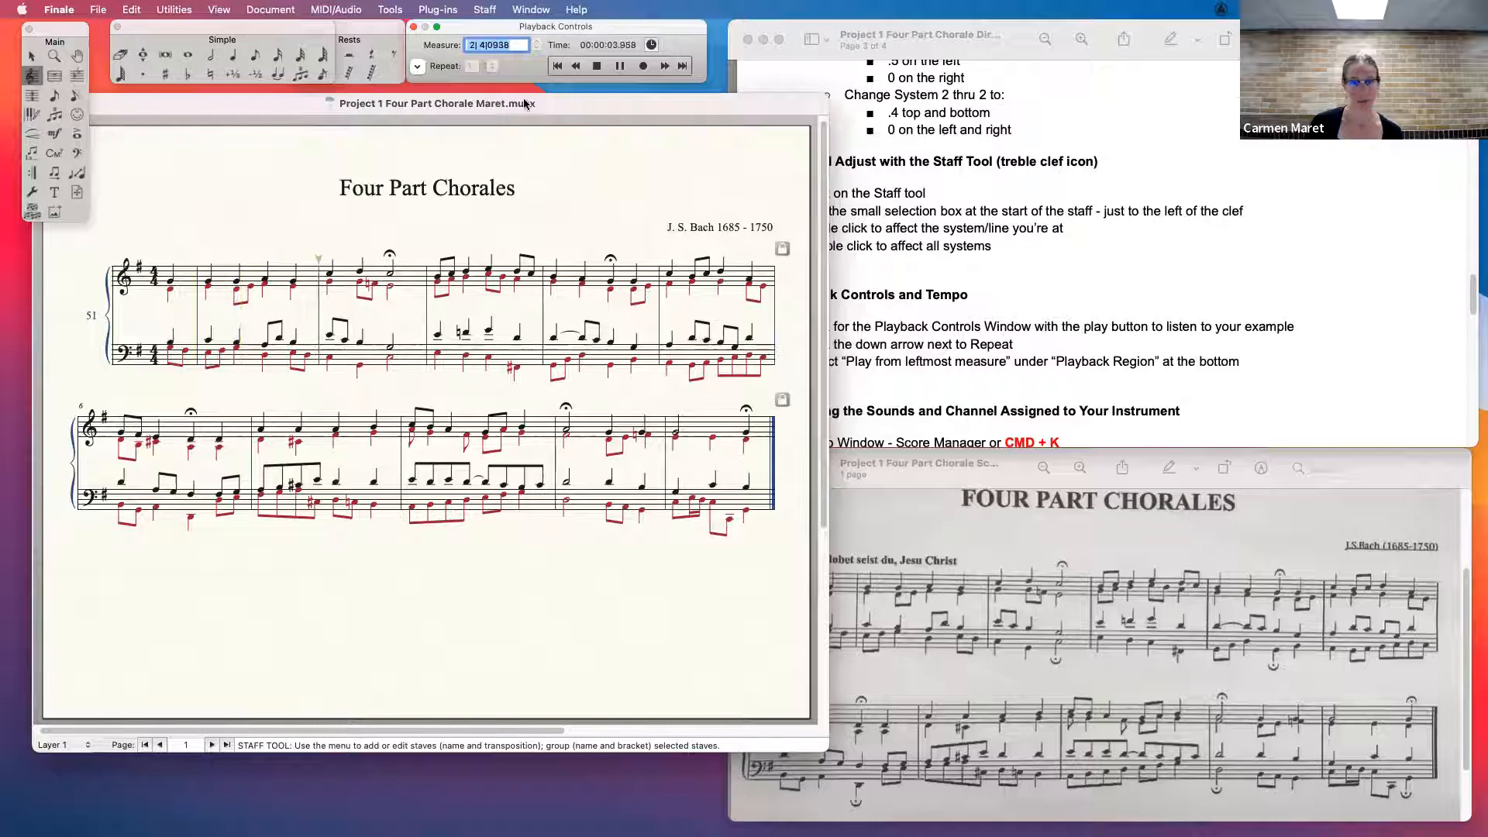
left_click_drag(600, 26, 516, 99)
left_click(518, 145)
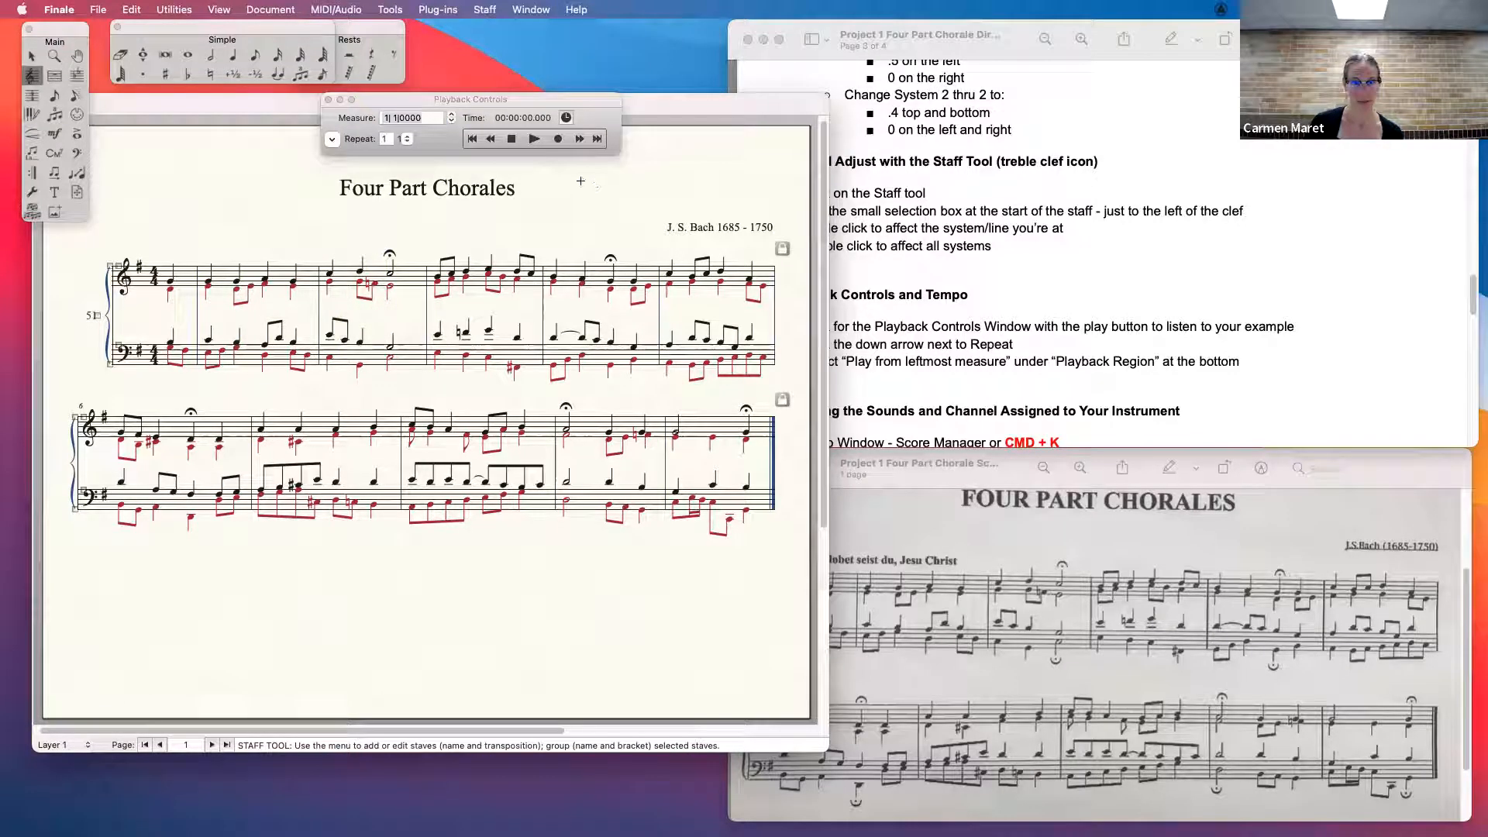
- Reselect Scarlett 2i2 USB as the system sound output, then test playback of the opening and stop it
left_click(1364, 10)
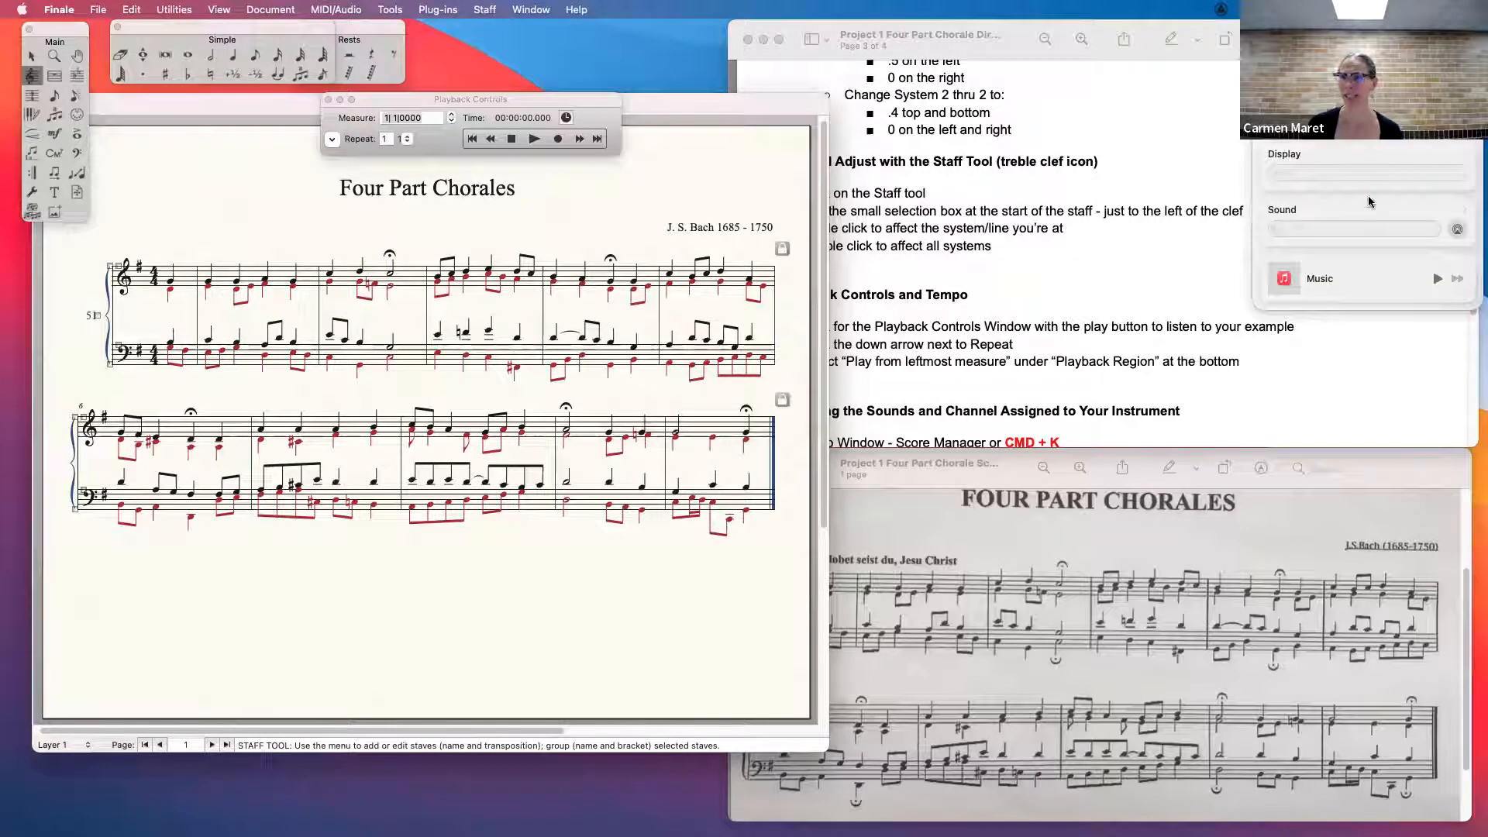
left_click(1321, 217)
left_click(1310, 186)
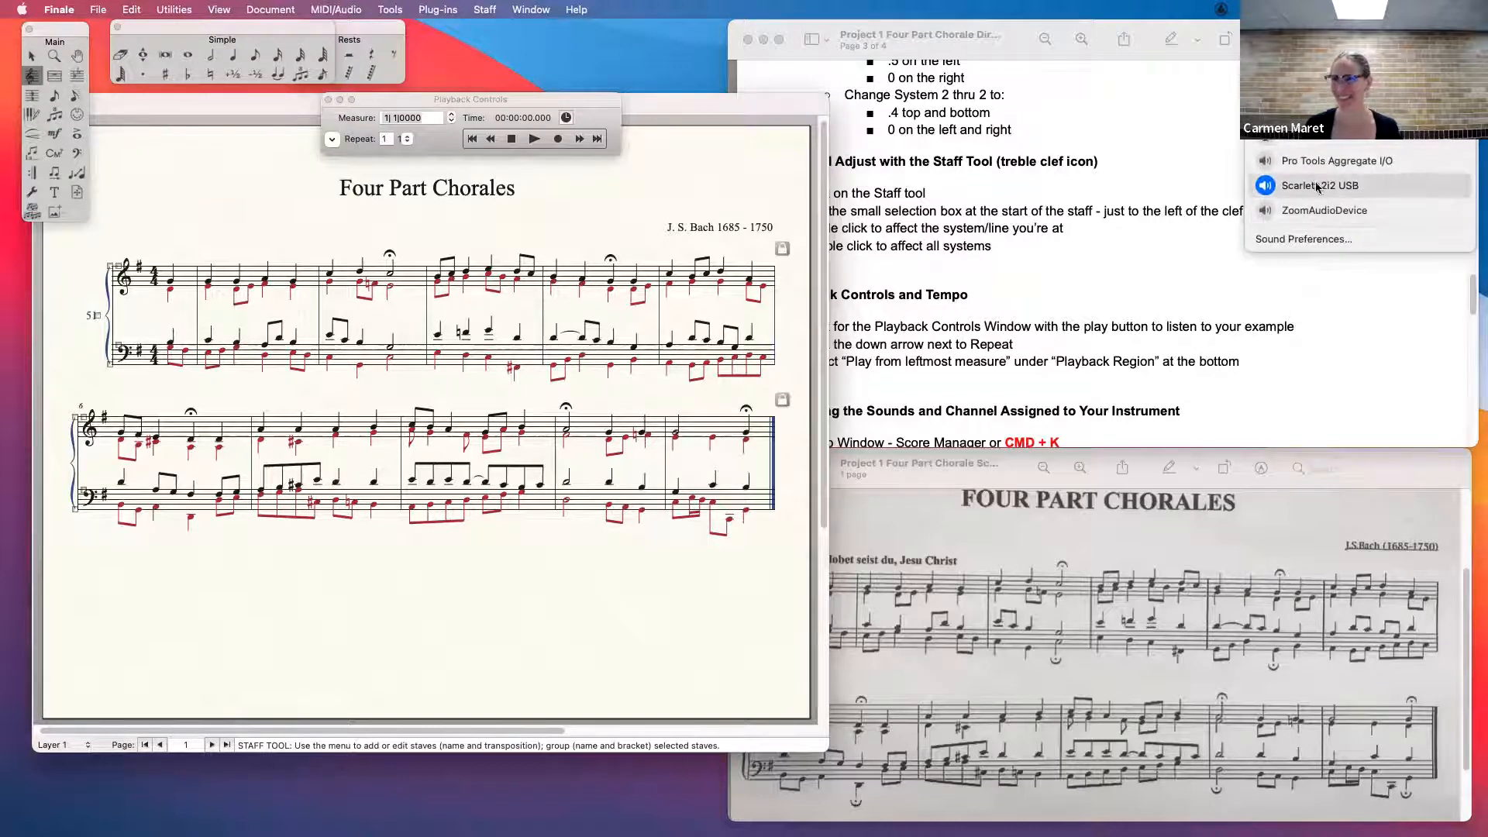
left_click(534, 139)
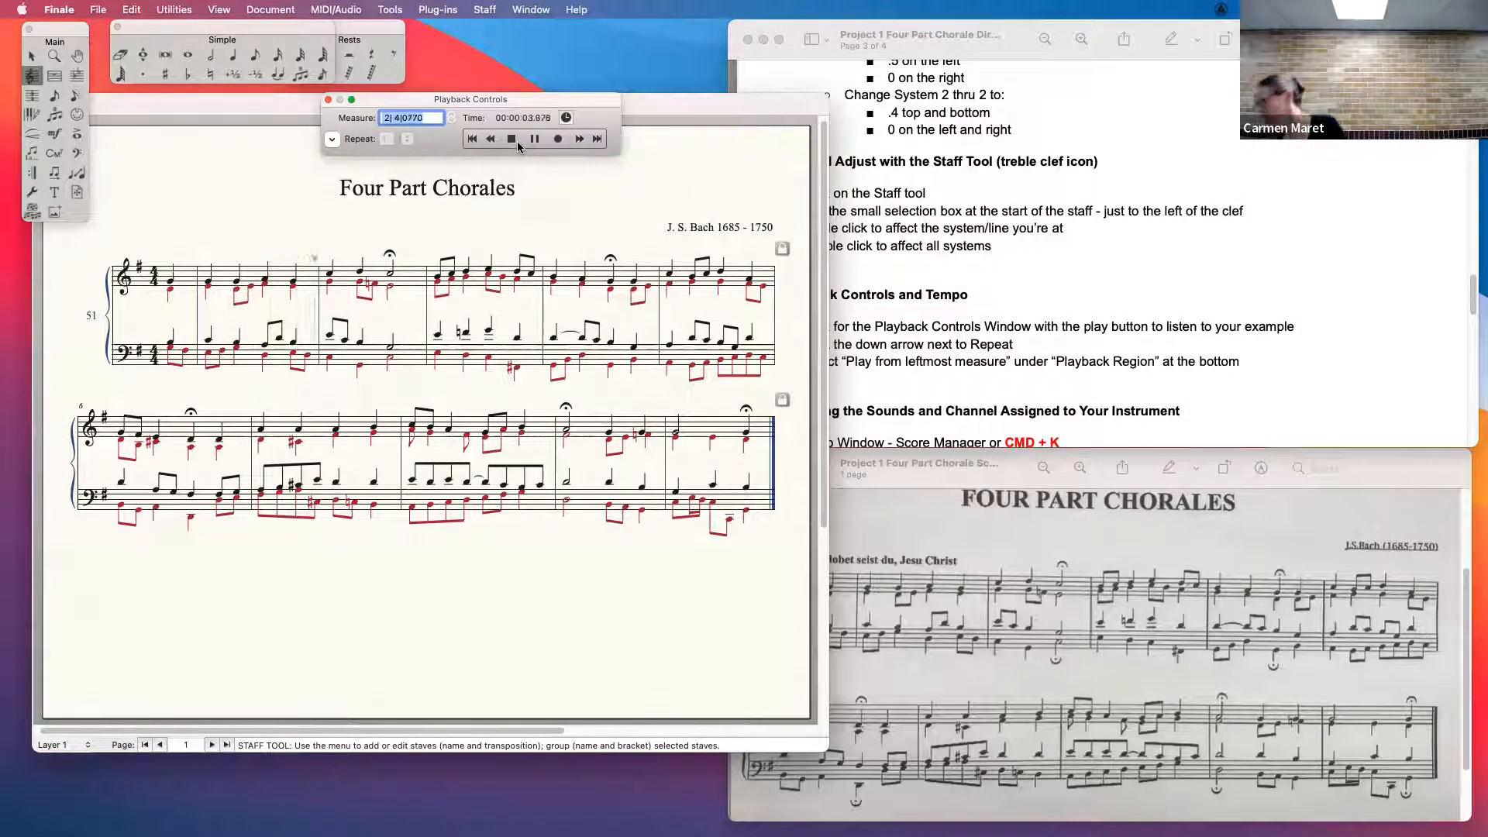
left_click(511, 139)
- Check the output source choices in Audio Setup and accept the dialog with the existing ExtronScalerD source
left_click(338, 9)
mouse_move(377, 110)
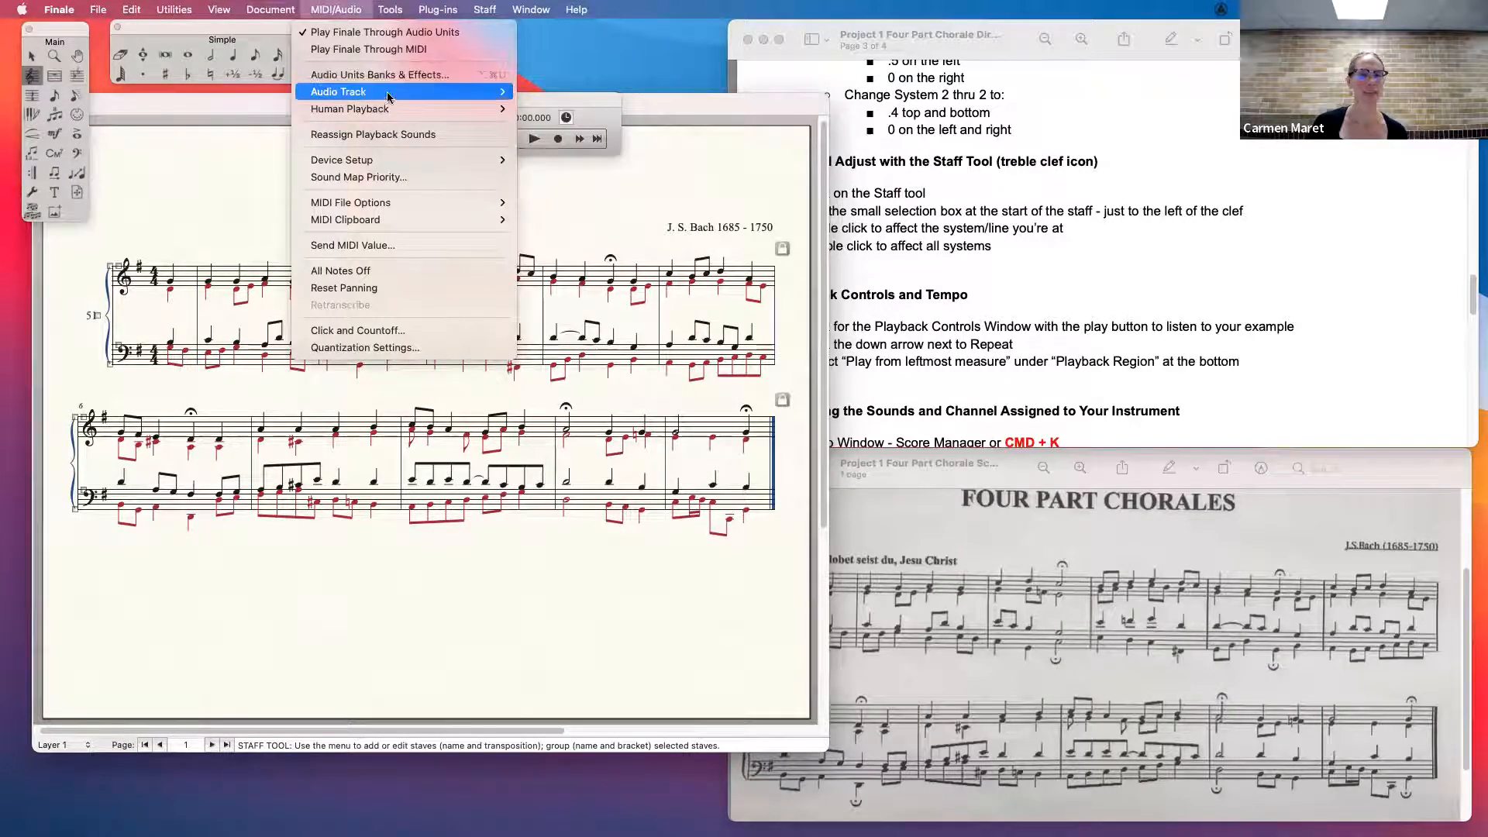
mouse_move(488, 159)
left_click(573, 160)
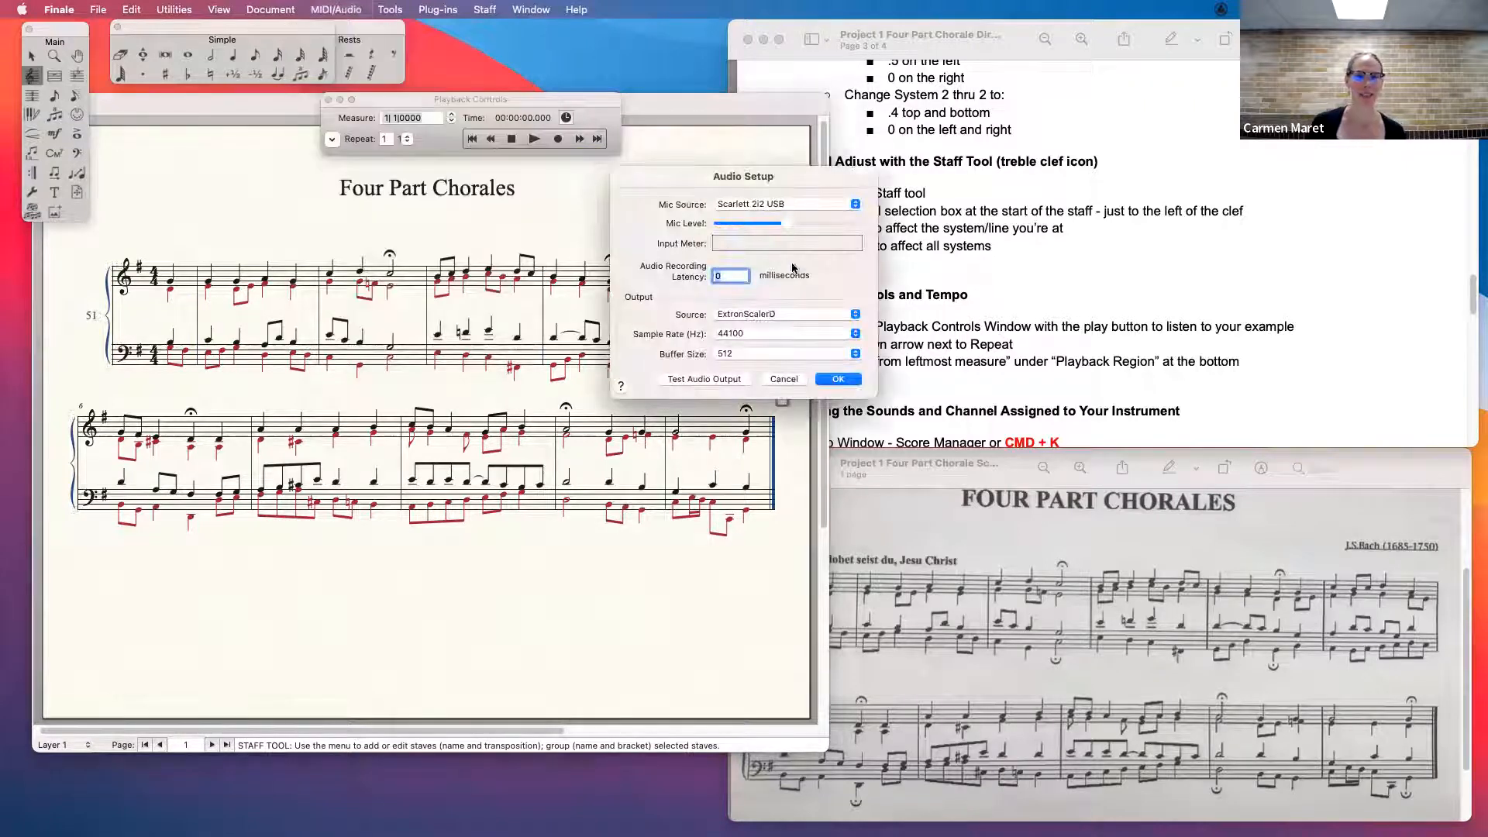
left_click(751, 315)
left_click(751, 315)
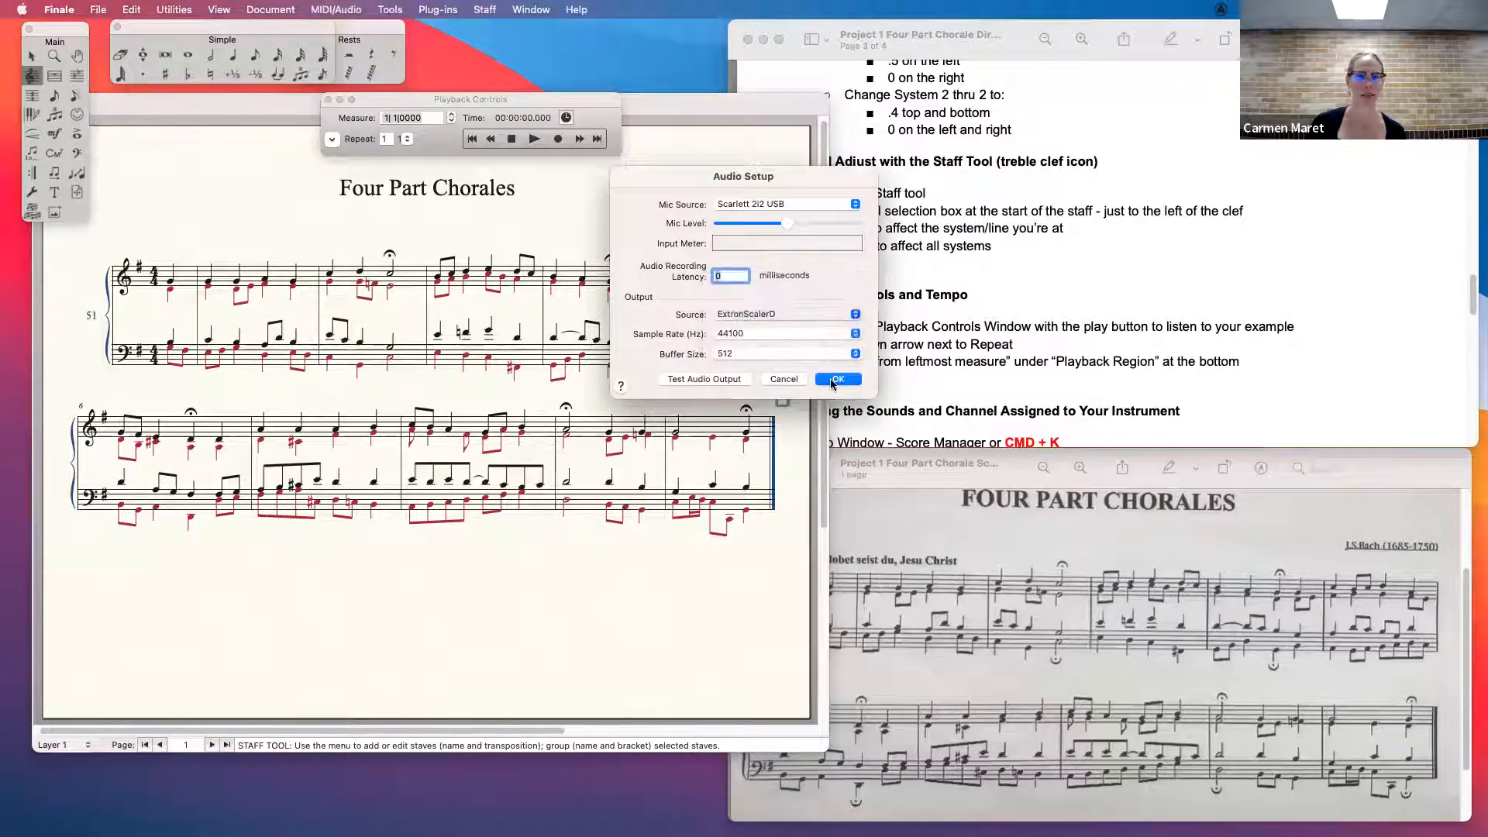
left_click(837, 381)
- Reposition the Playback Controls window above the score title, check its entry among the available windows, and play the opening briefly
left_click(523, 141)
left_click_drag(523, 98, 603, 48)
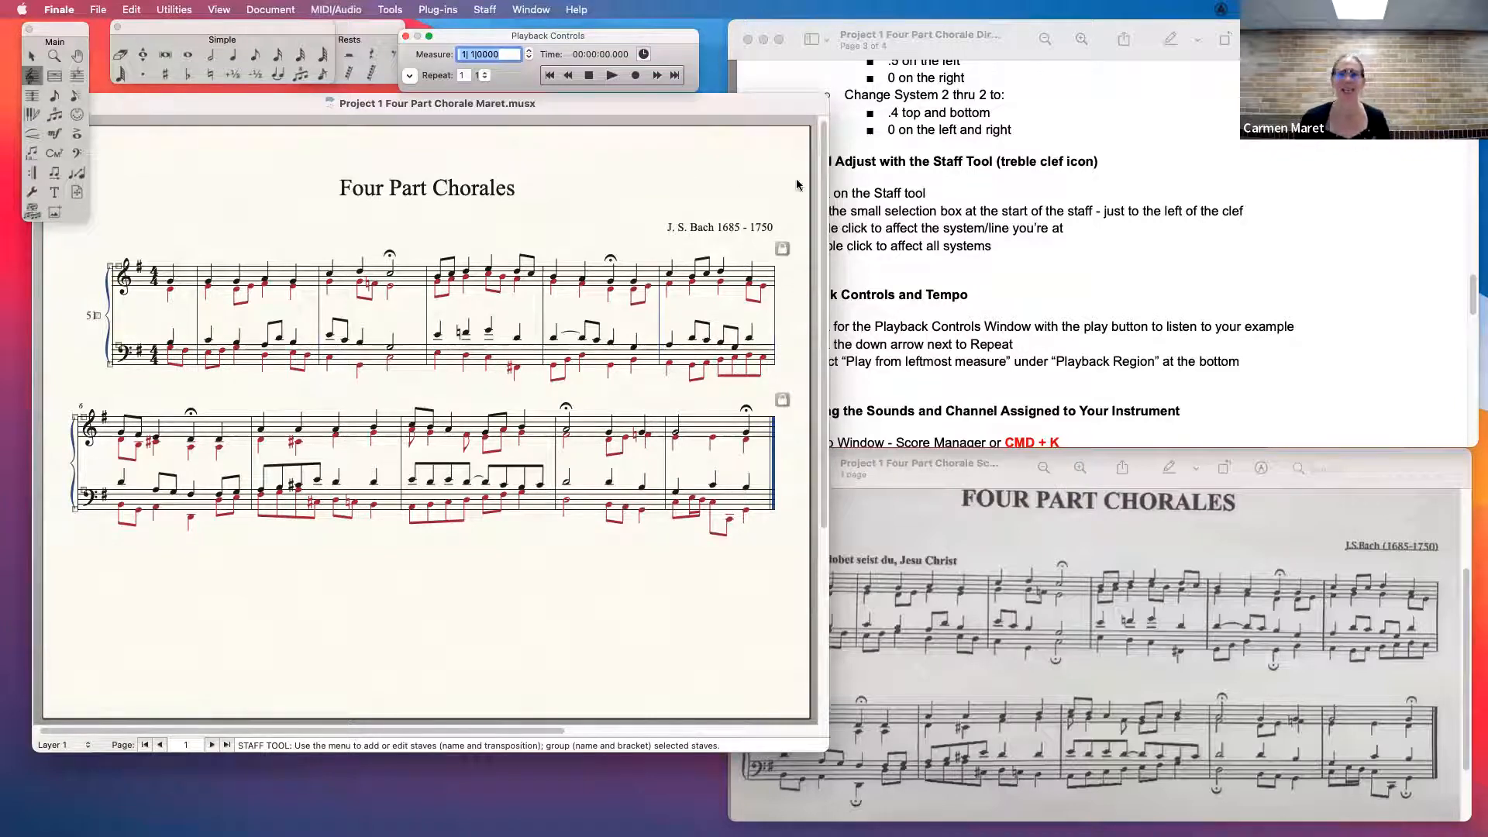
left_click_drag(520, 73, 459, 130)
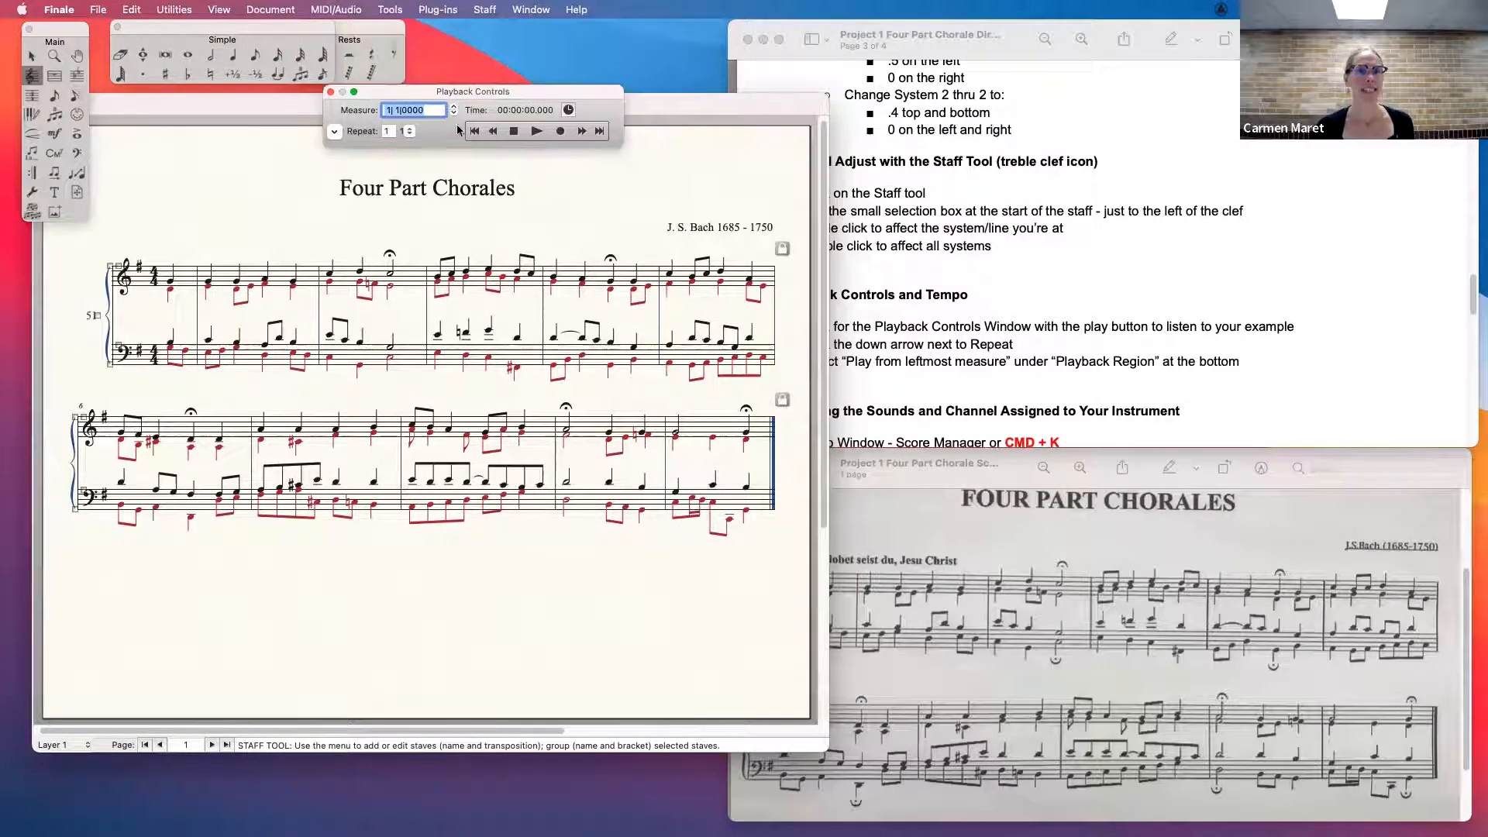
left_click(529, 10)
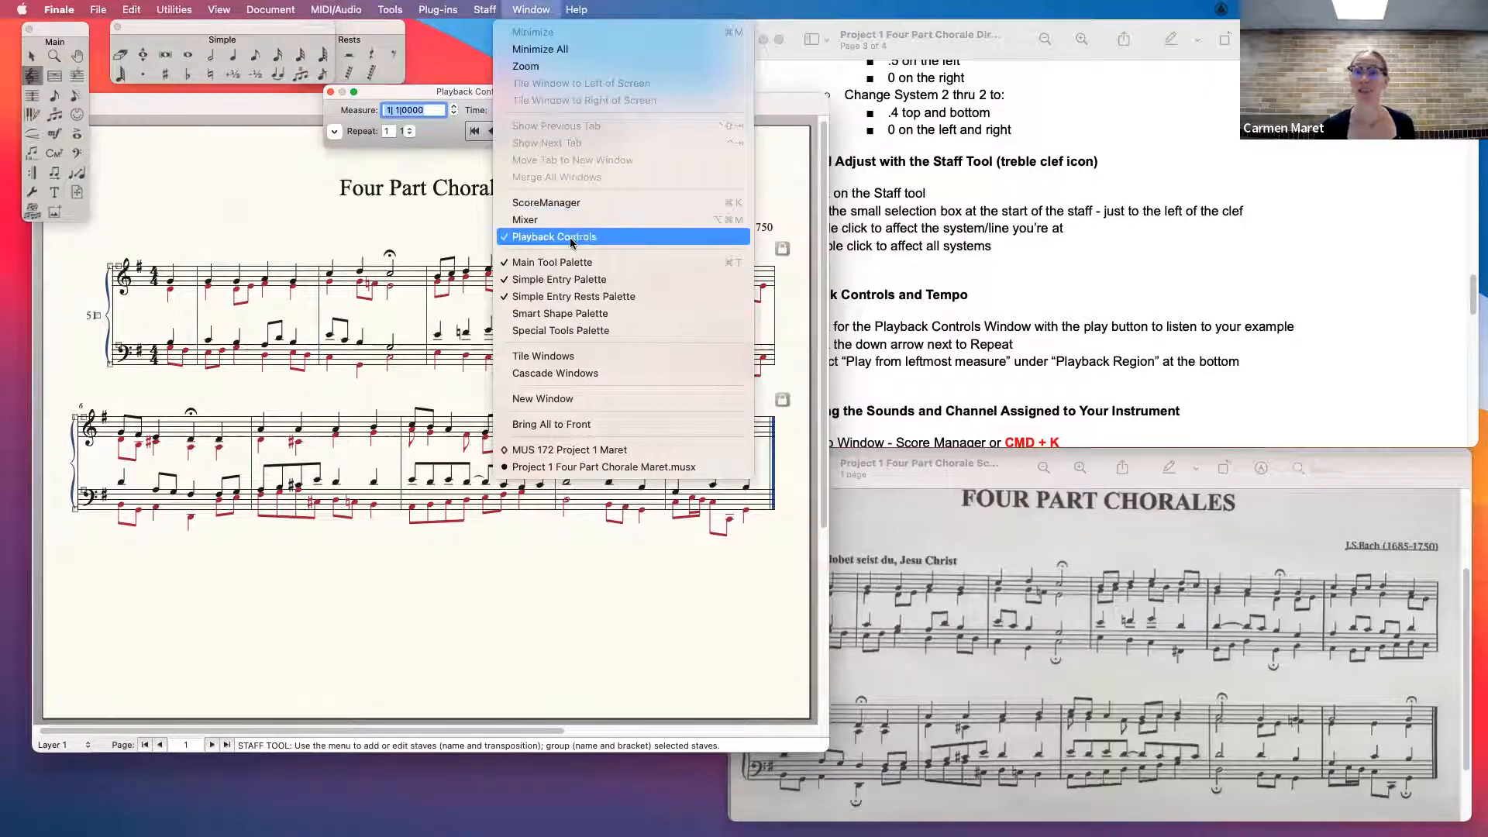
left_click(436, 91)
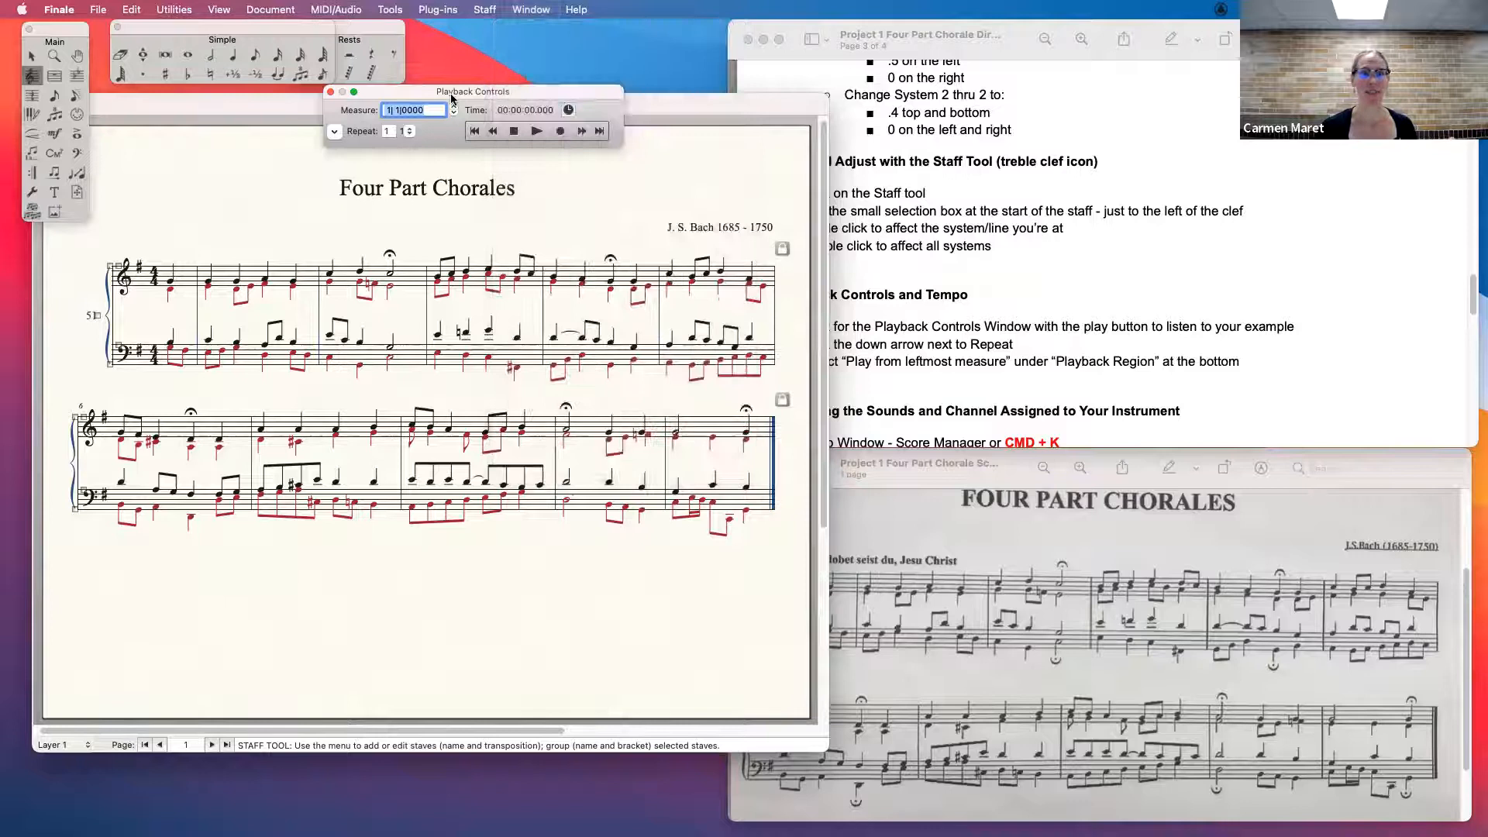
left_click_drag(452, 98, 499, 98)
left_click(585, 132)
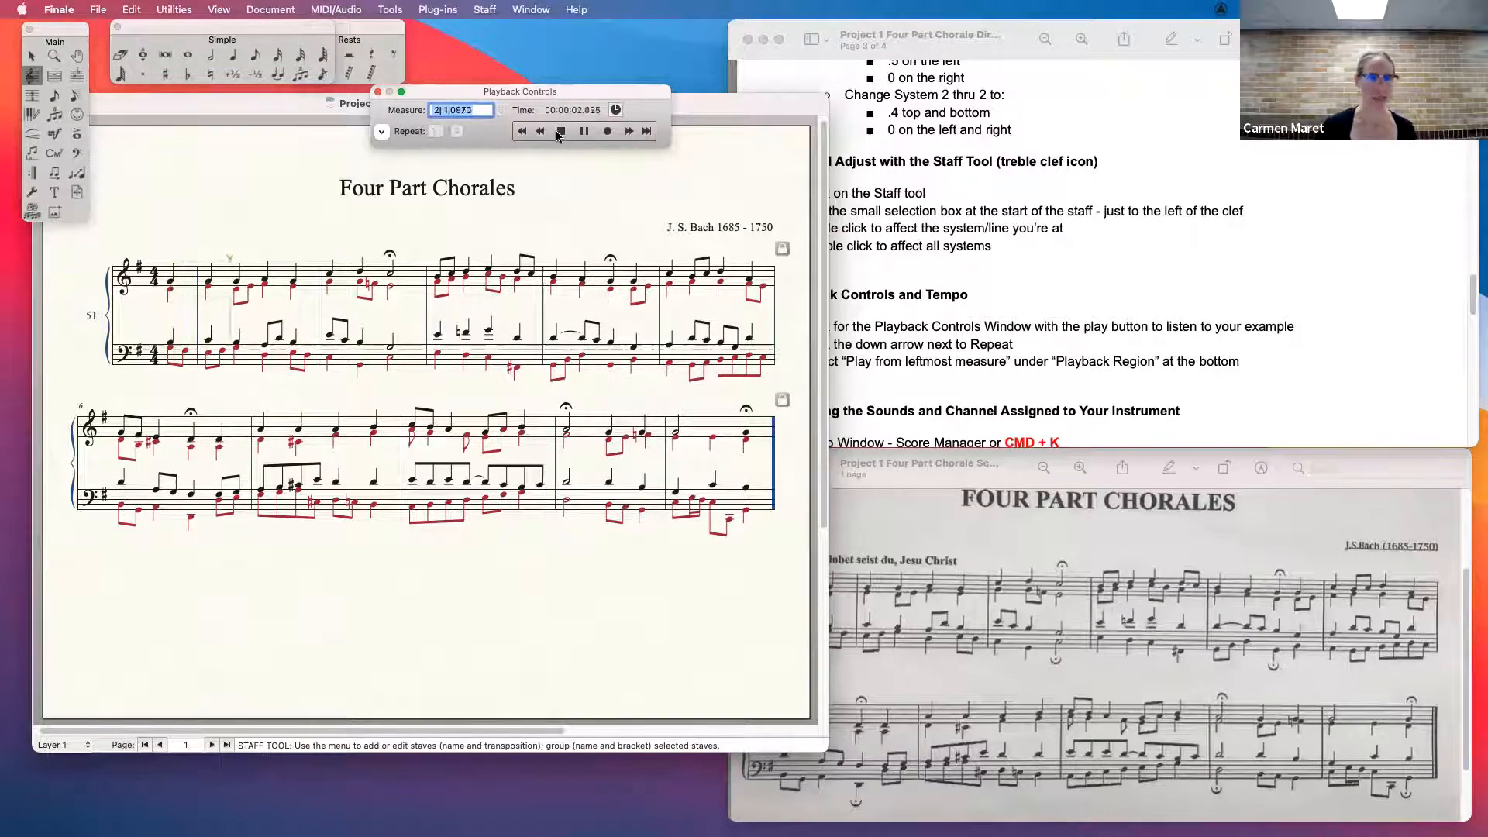
left_click(561, 131)
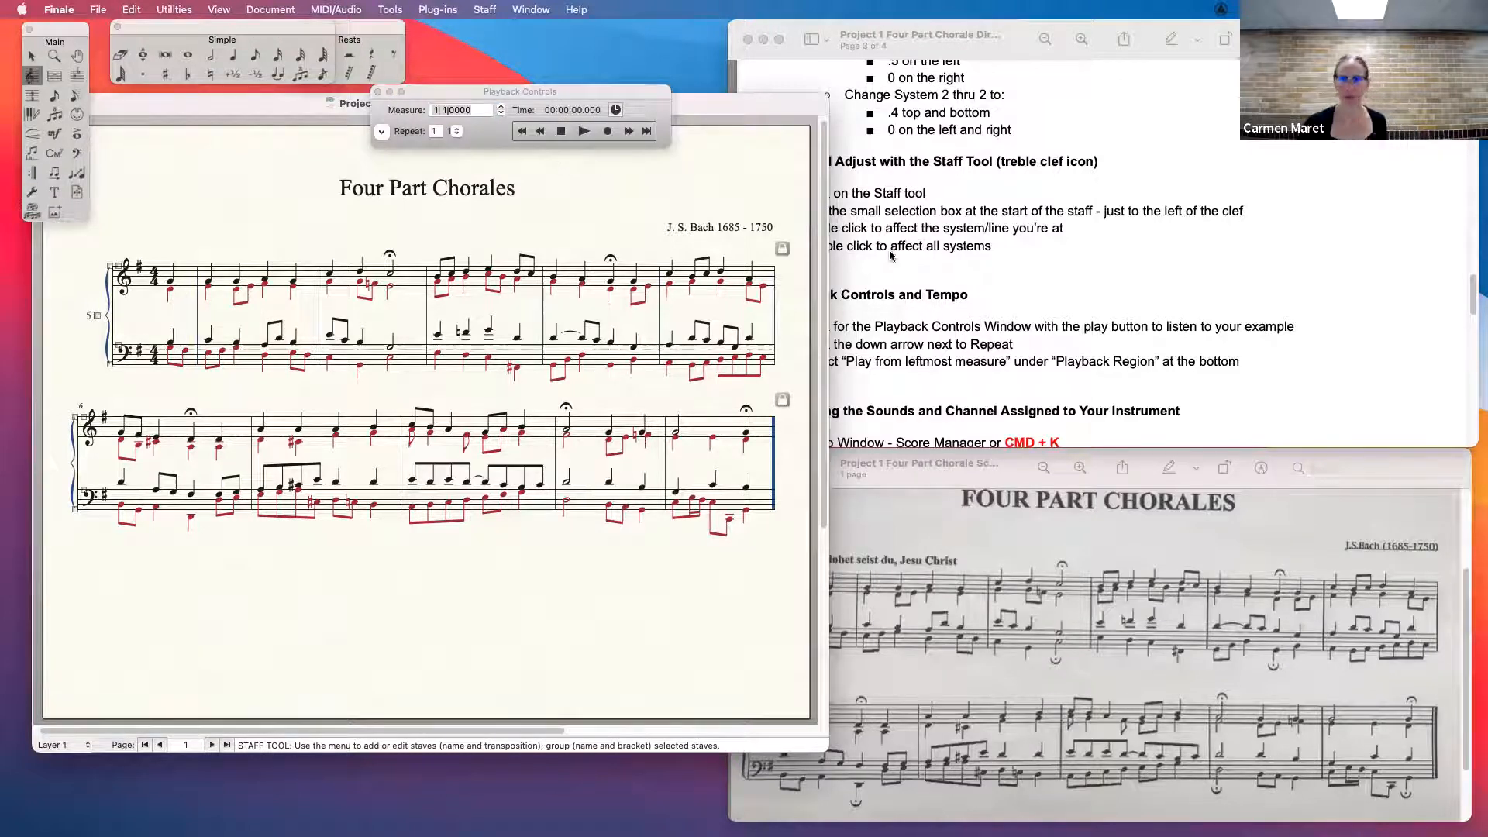
- Narrow the score window so it fits beside the directions, and bring up directions 15 and 16
left_click_drag(778, 103, 678, 90)
left_click_drag(1471, 293, 1477, 324)
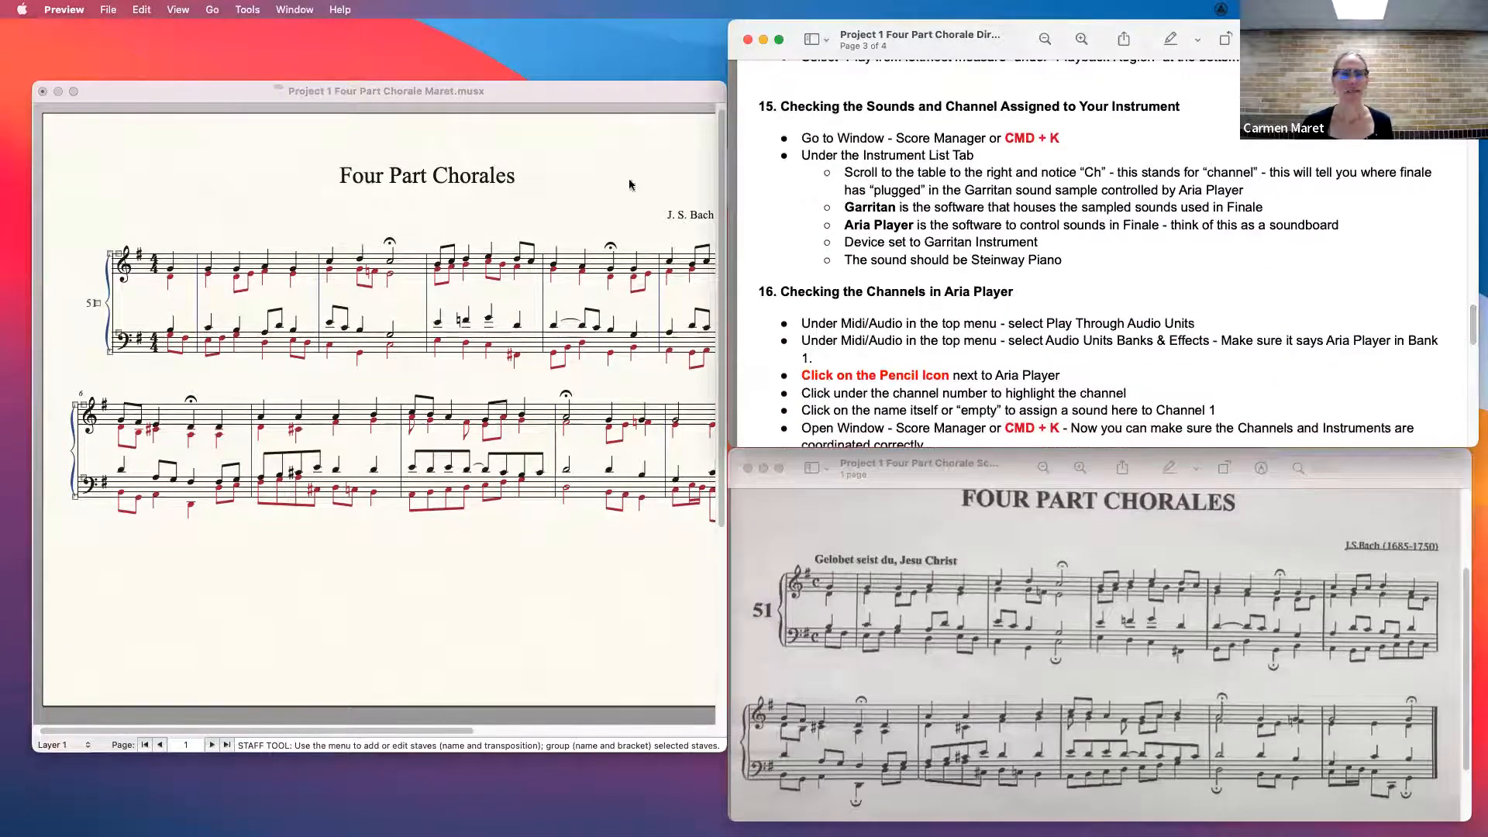
left_click(515, 95)
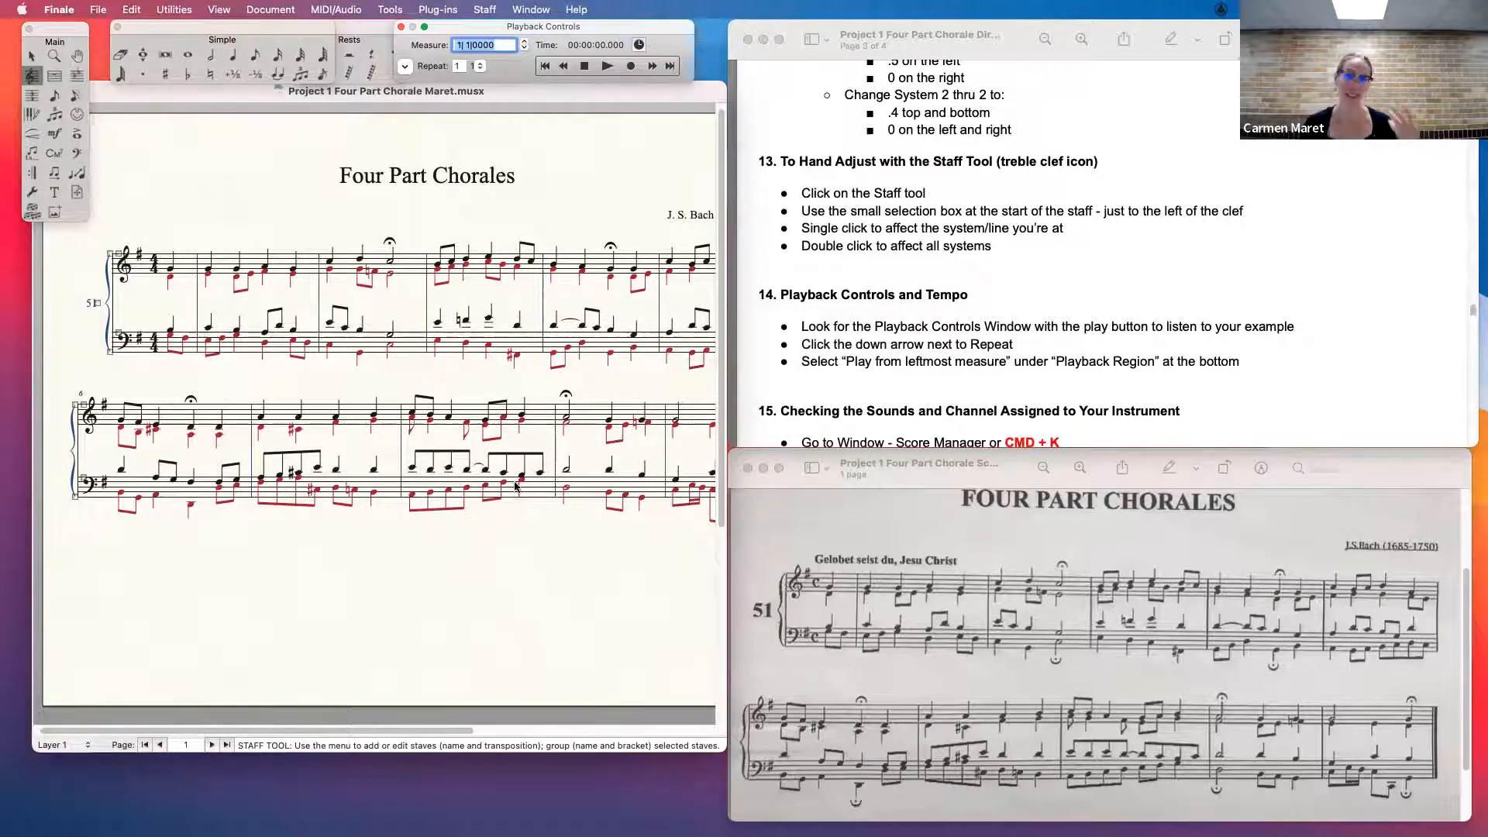
left_click_drag(1476, 307, 1477, 326)
- Open the ScoreManager for the chorale score
left_click(516, 98)
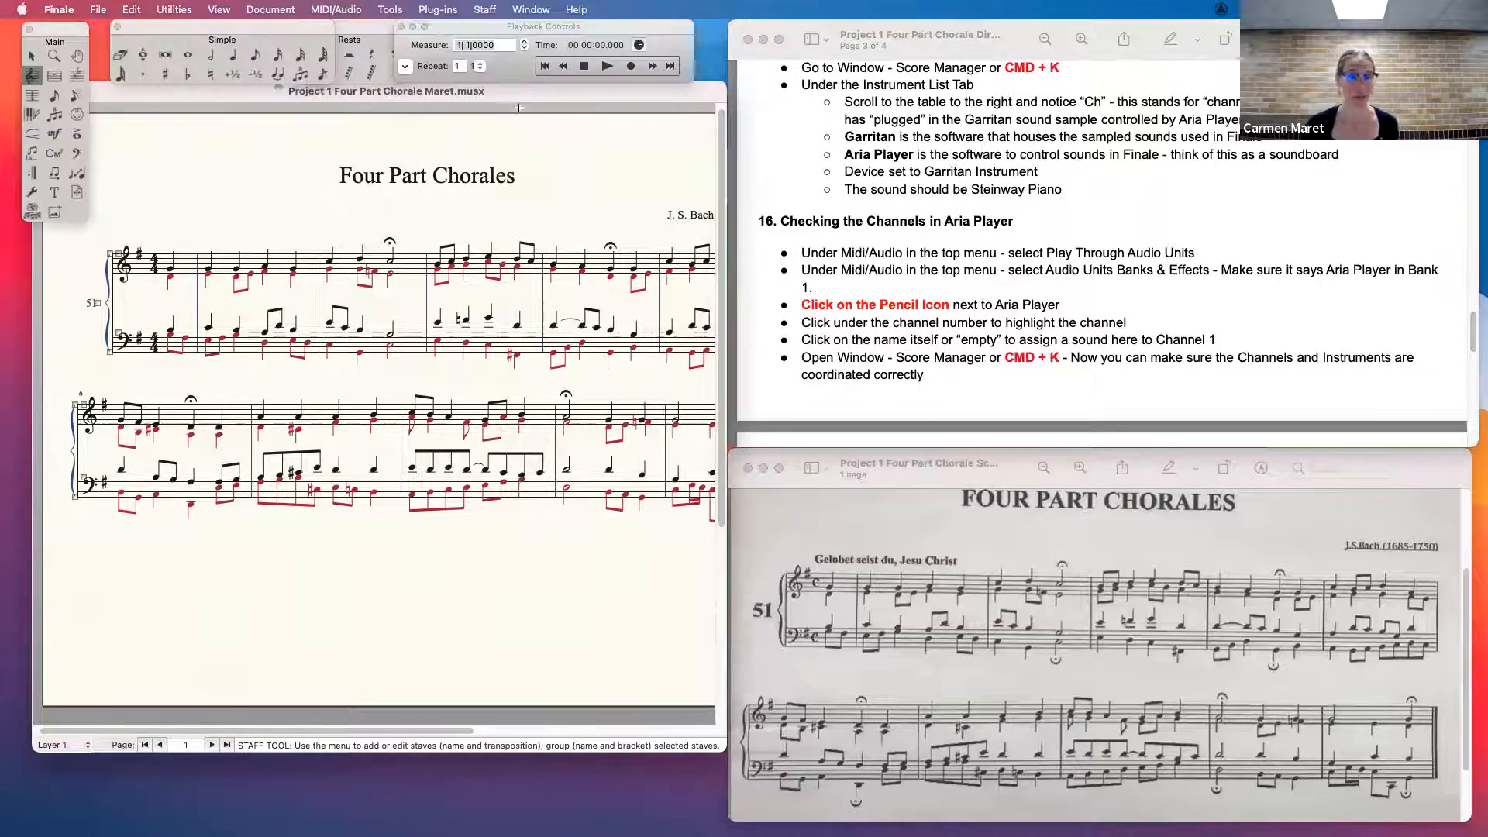
left_click(532, 10)
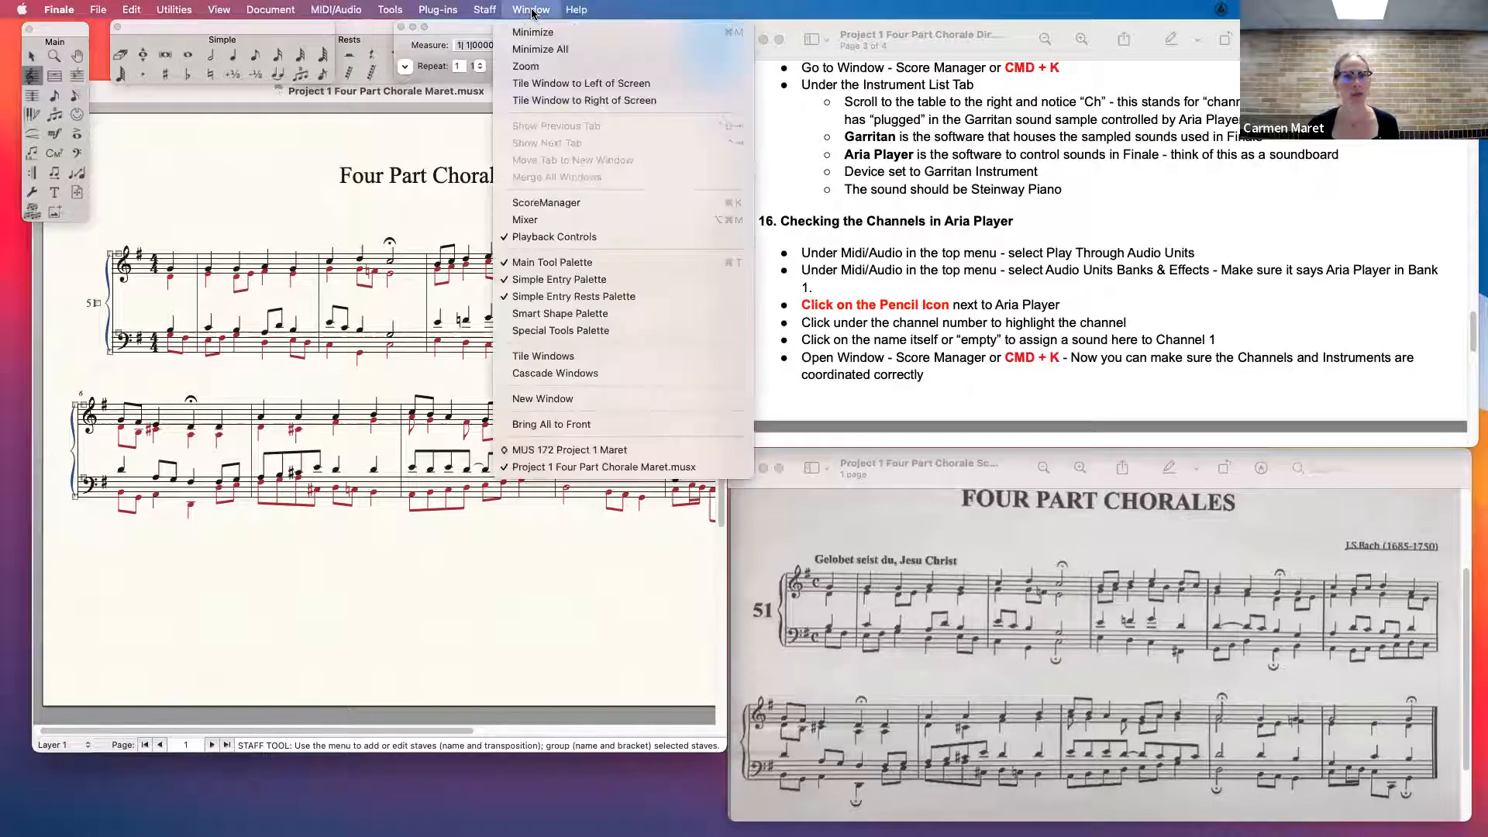
left_click(563, 203)
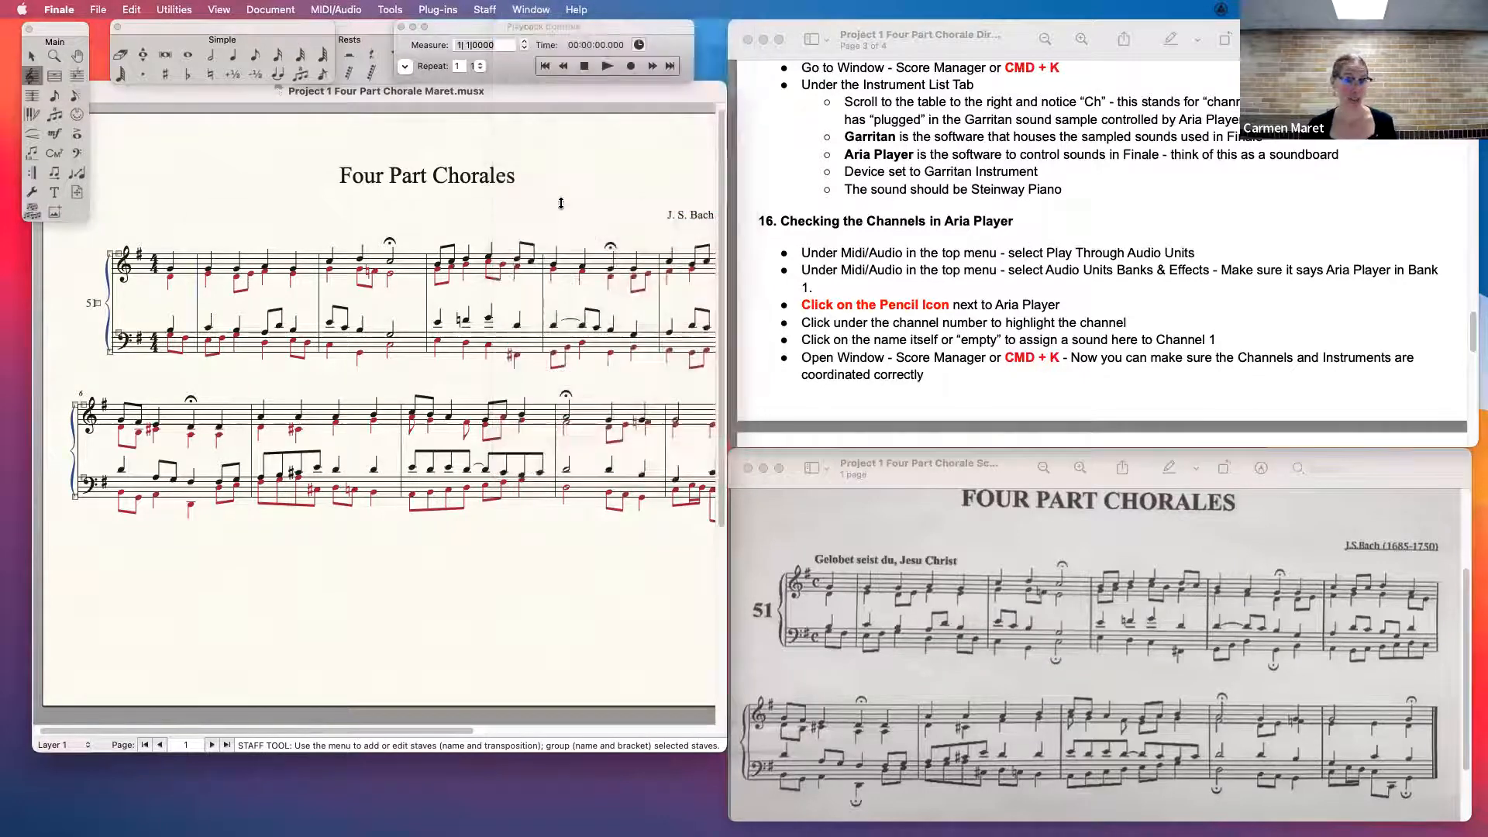
- Move the ScoreManager clear of most of the score and expand Staff 1 of the piano instrument into its layers
left_click_drag(573, 195, 1008, 119)
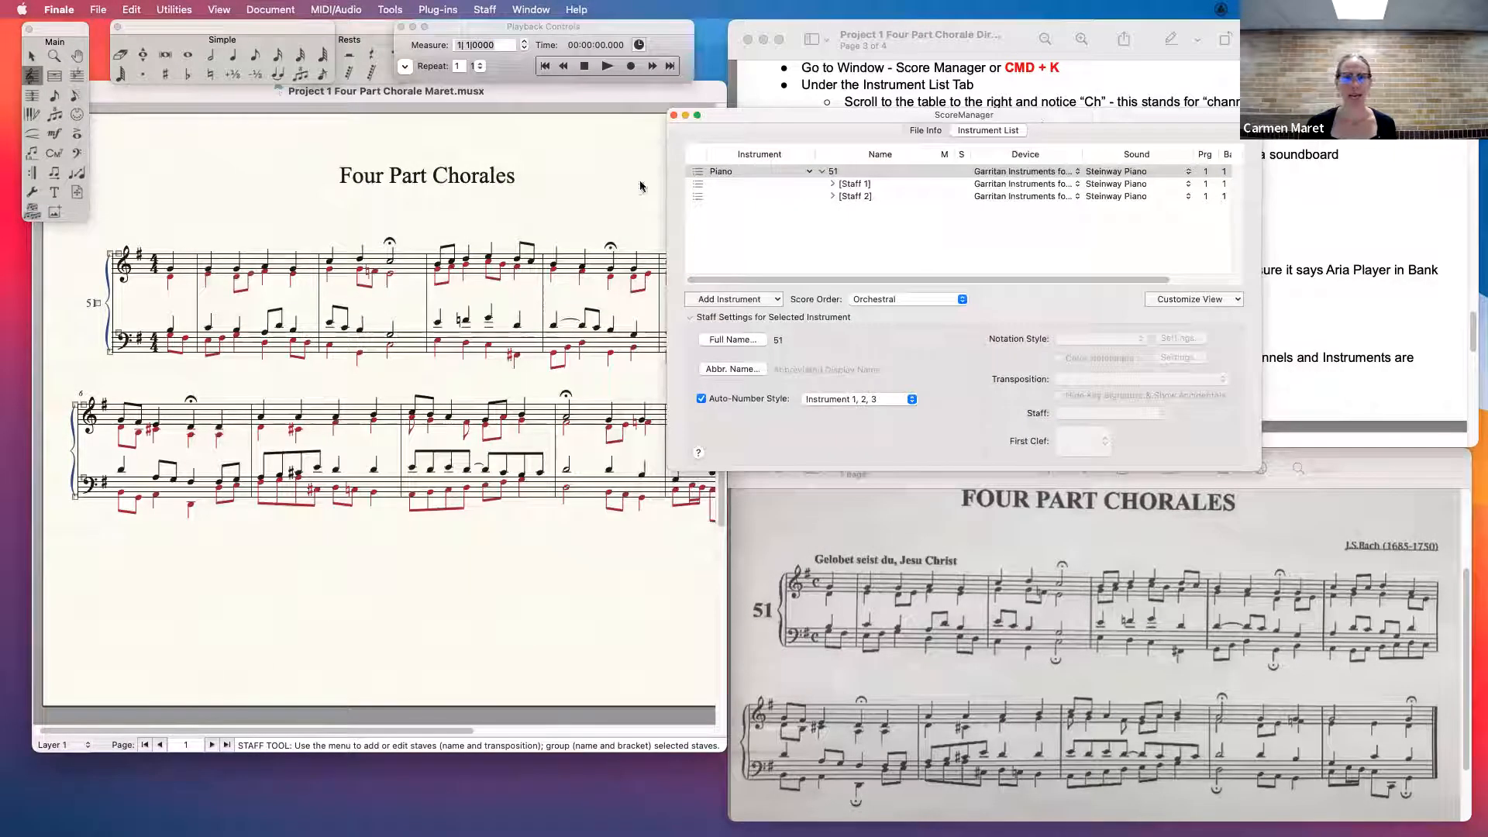
left_click(823, 176)
left_click(823, 175)
left_click(823, 175)
left_click(823, 175)
left_click(823, 175)
left_click(823, 175)
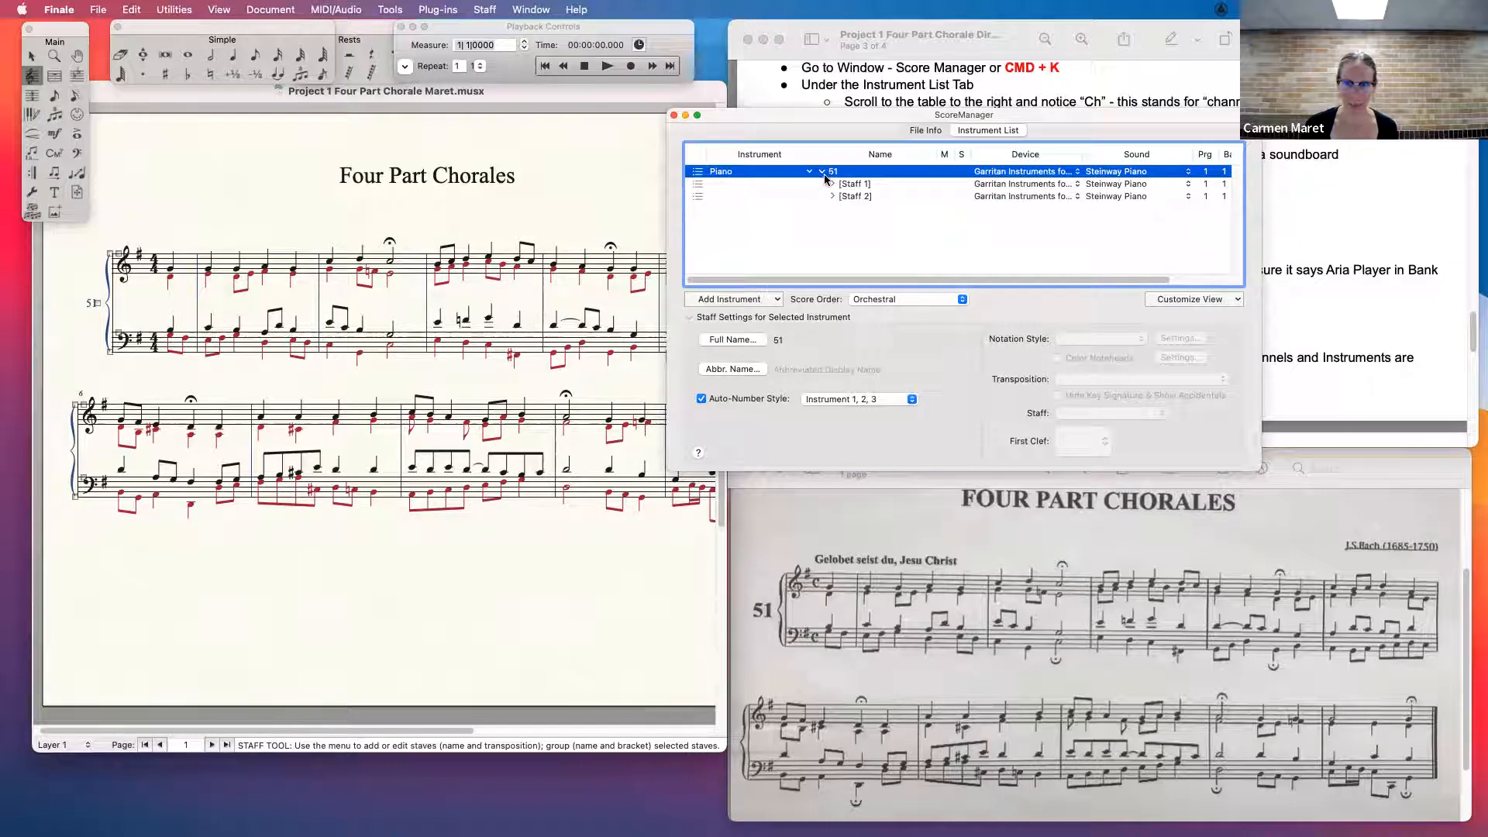
left_click(823, 175)
left_click(823, 175)
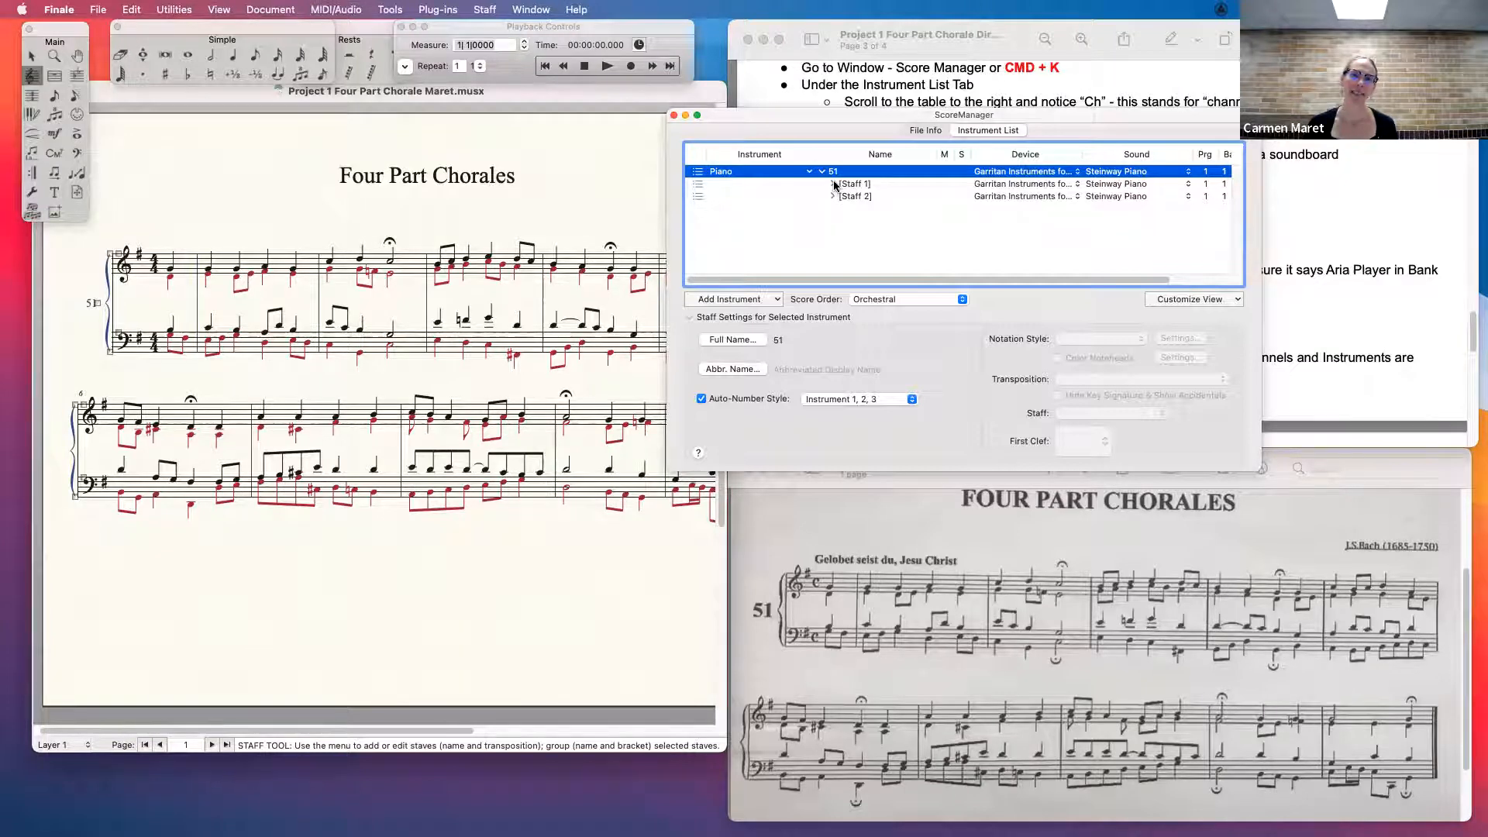
left_click(833, 185)
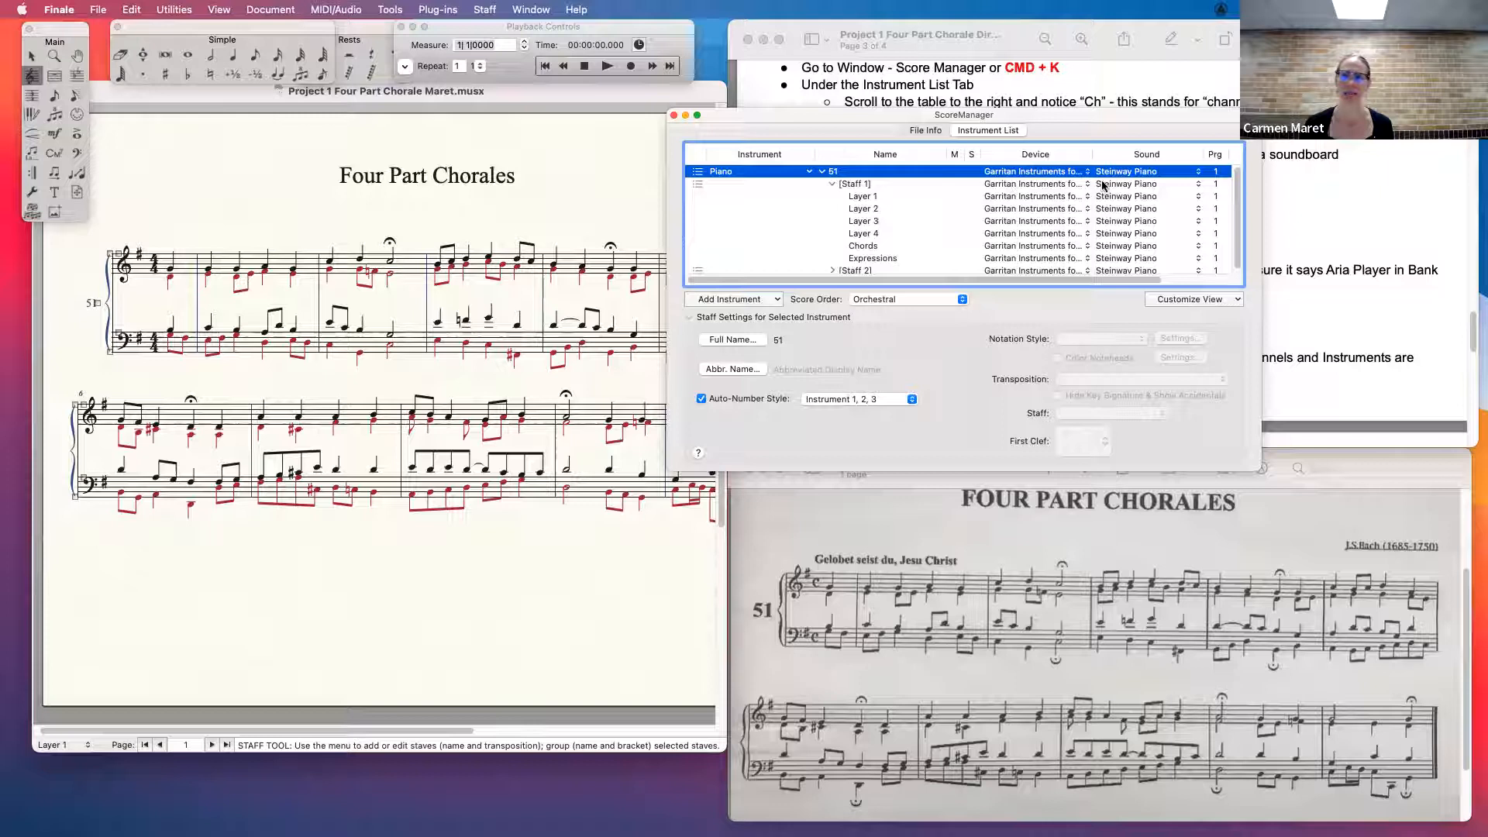
- Assign the Violin Solo KS 1 sound to Layer 1 of Staff 1 and Violin Player 2 to Layer 2
left_click(1130, 198)
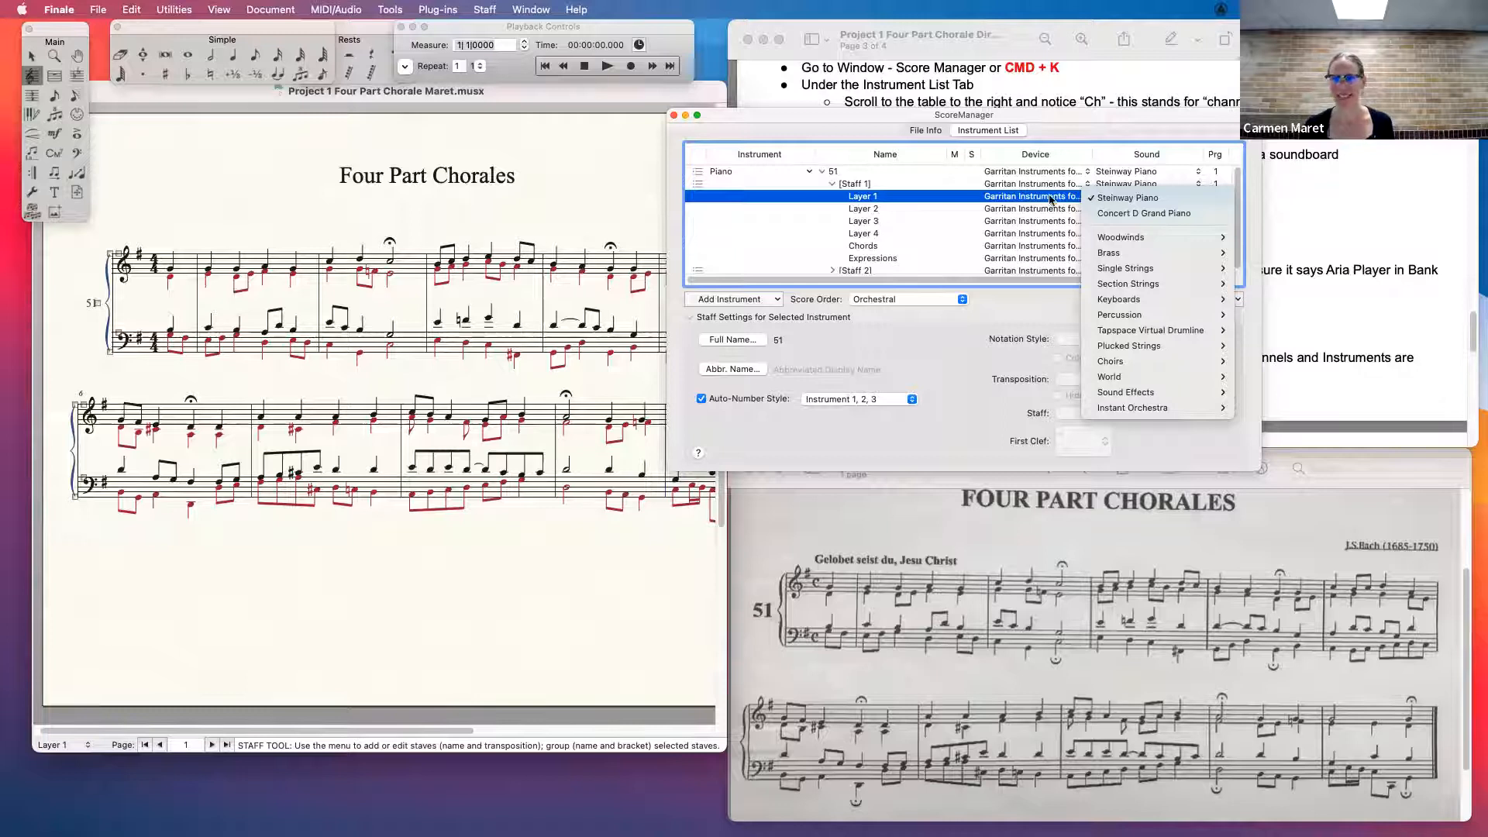
mouse_move(1153, 273)
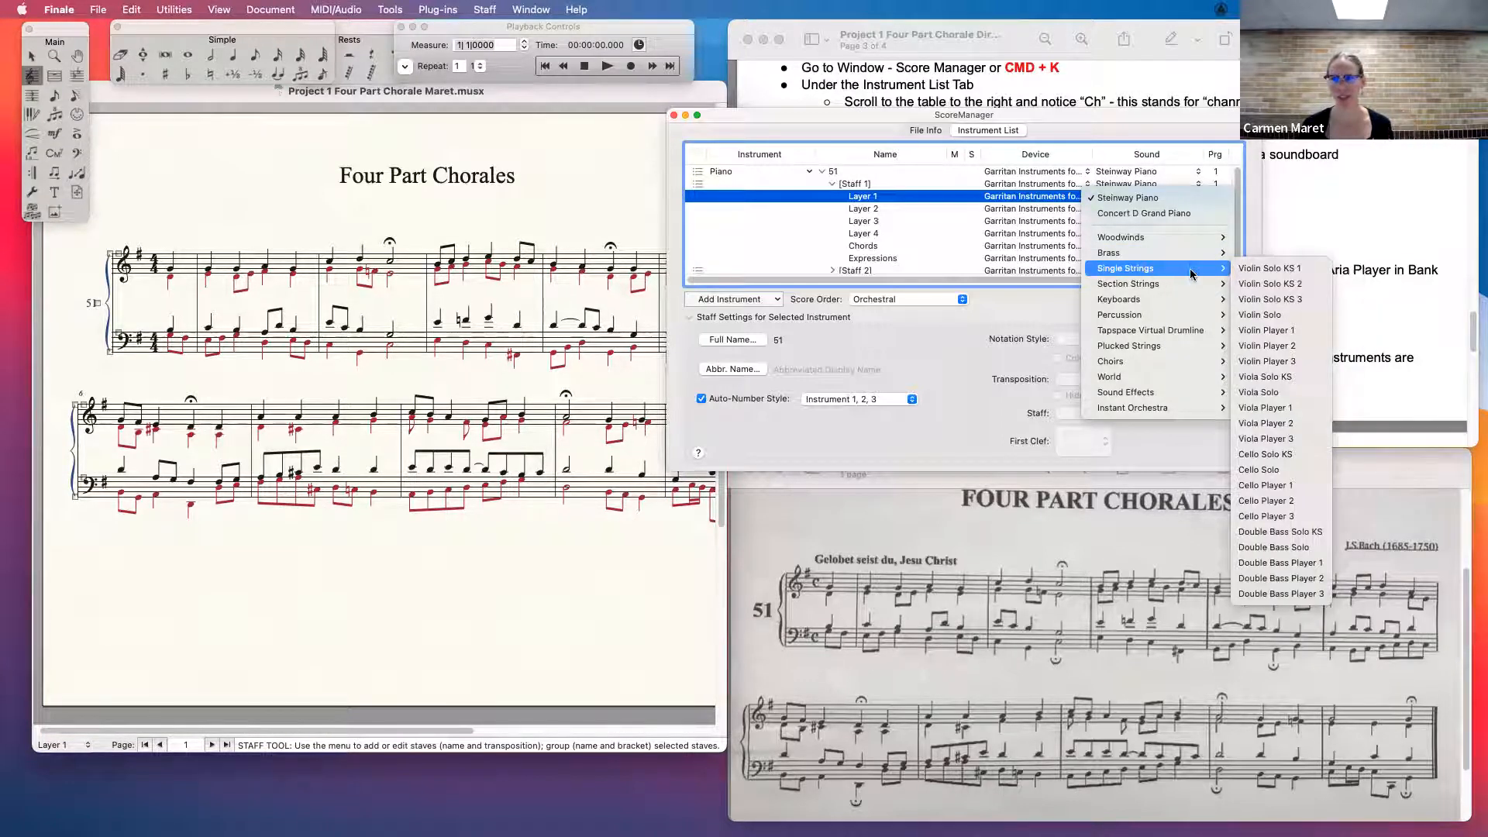
left_click(1278, 270)
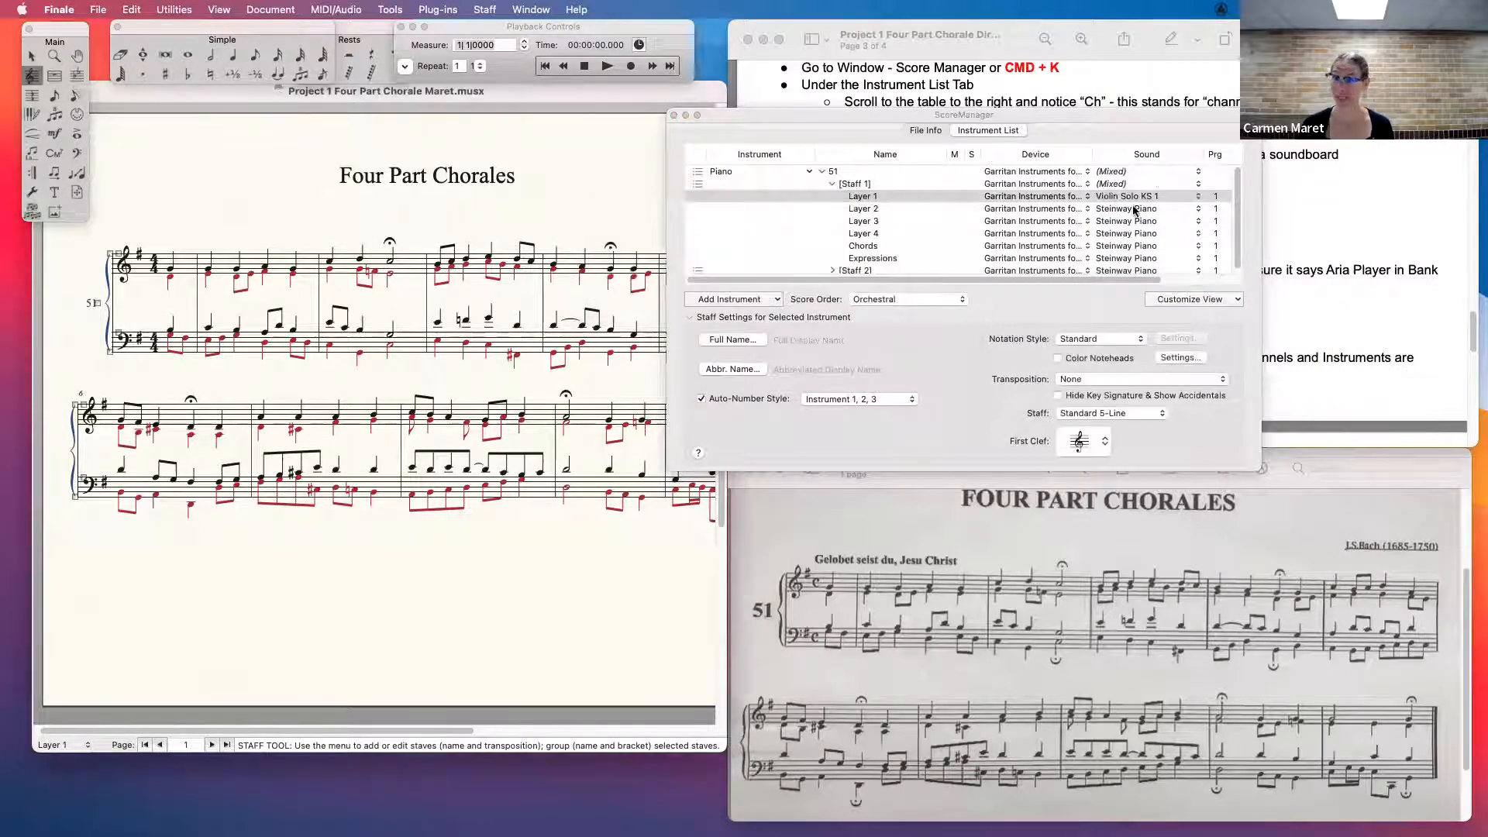
left_click(1153, 211)
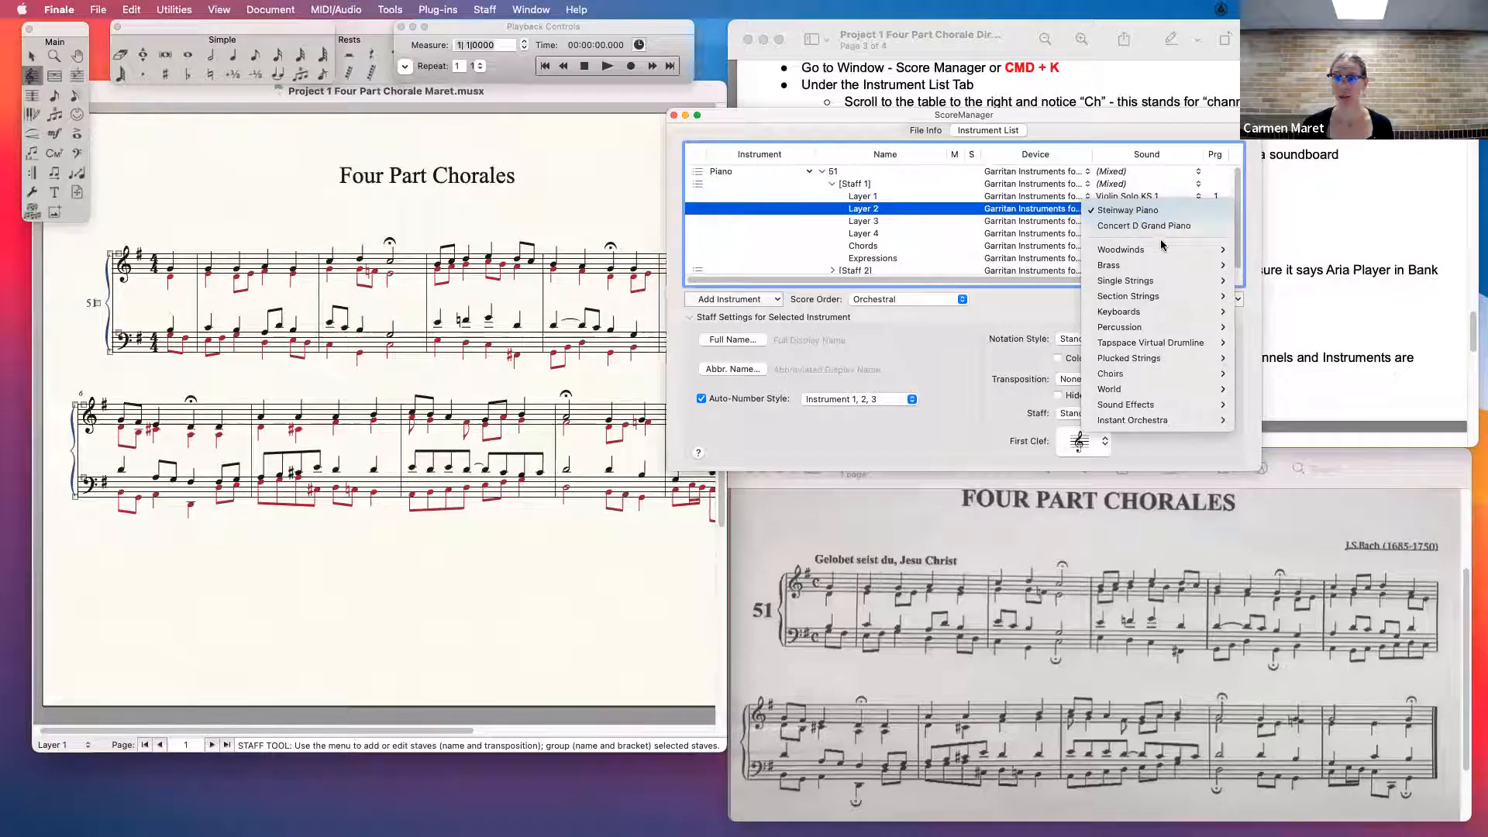
mouse_move(1164, 285)
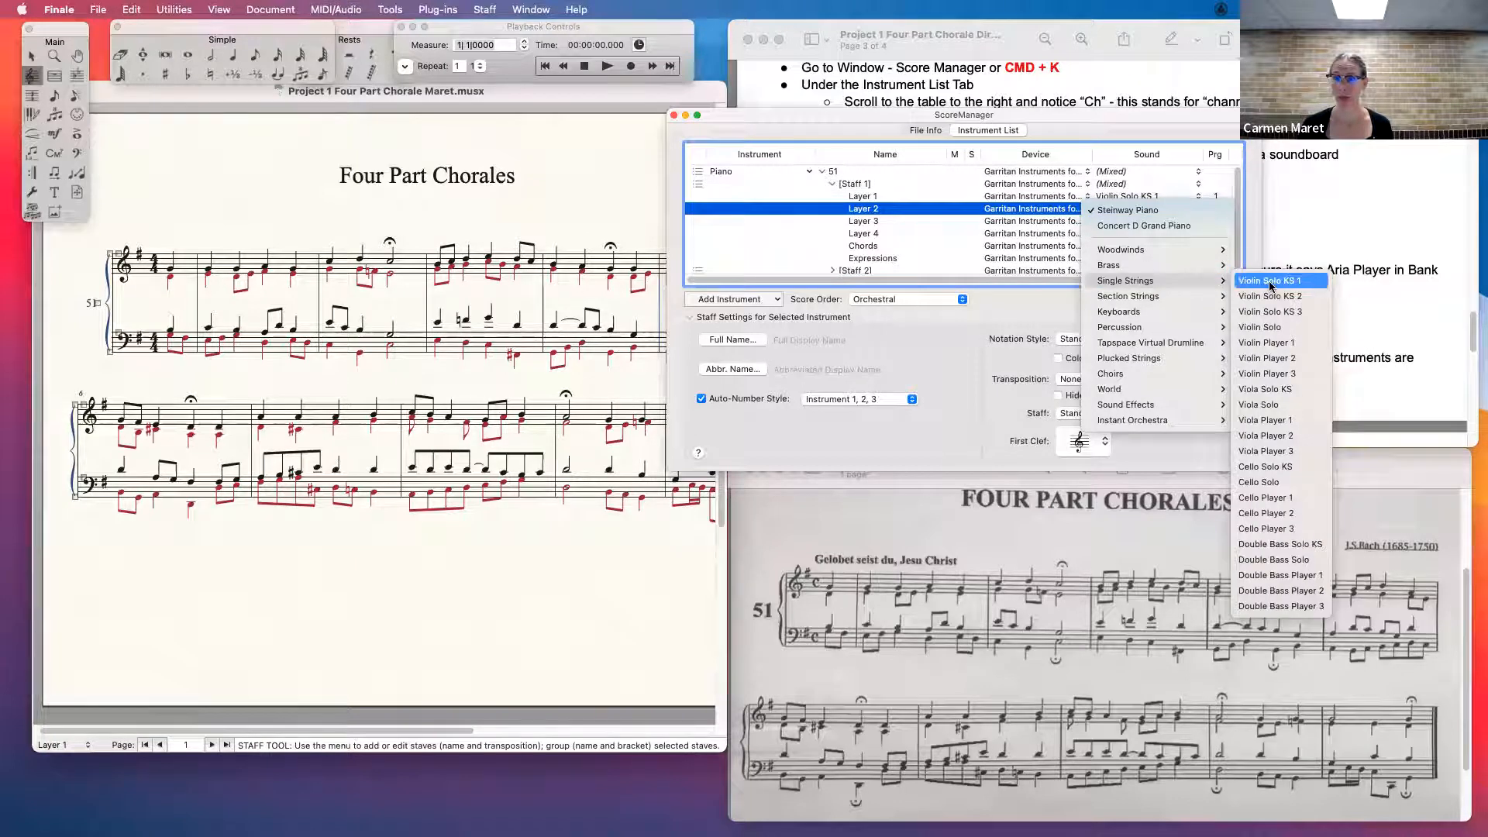
left_click(1266, 358)
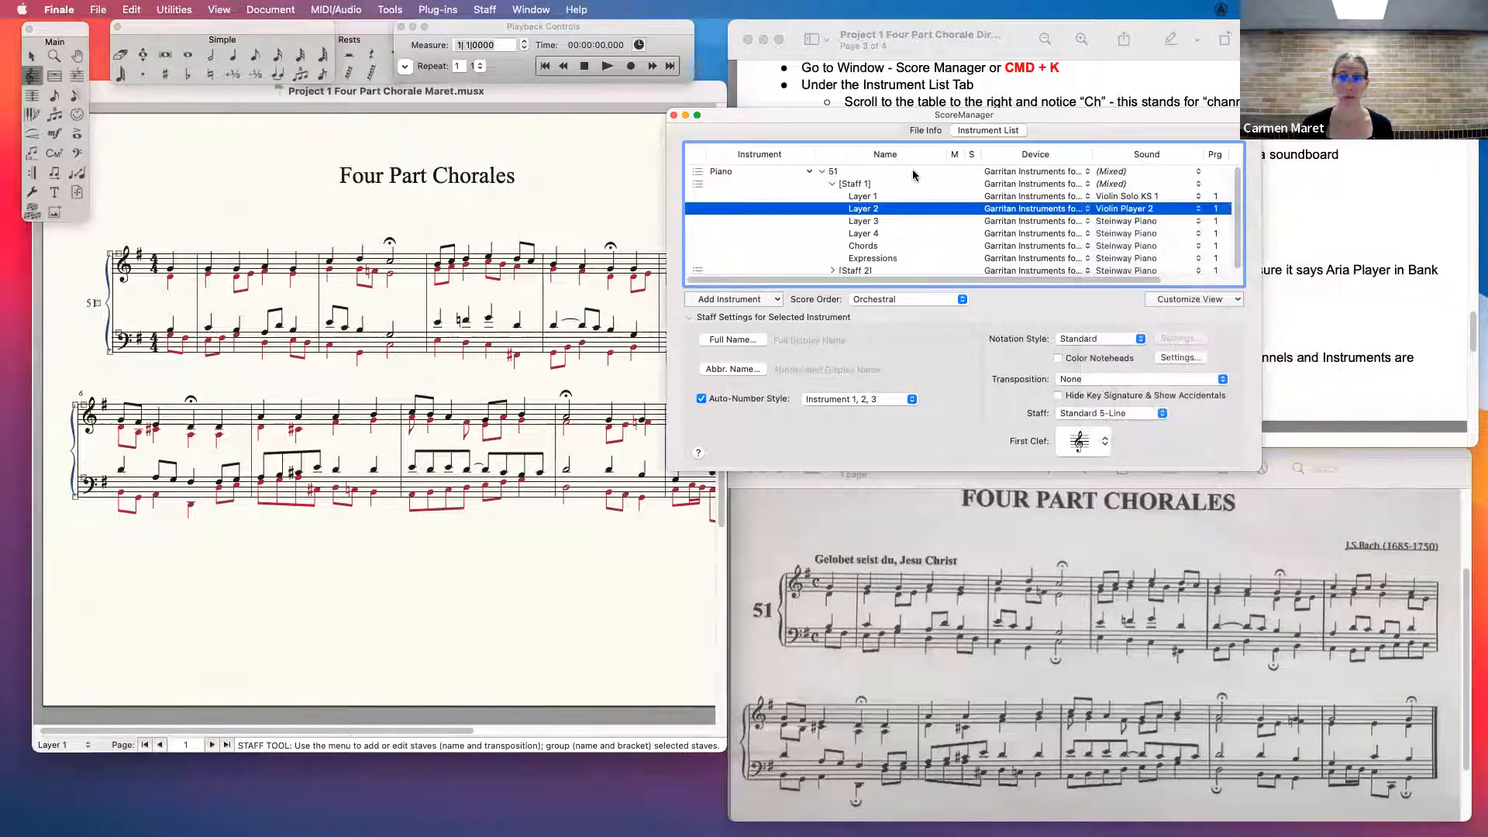
- Assign Viola Player 1 to Layer 1 of Staff 2 and Double Bass Solo KS to Layer 2, and put the ScoreManager away
left_click(833, 270)
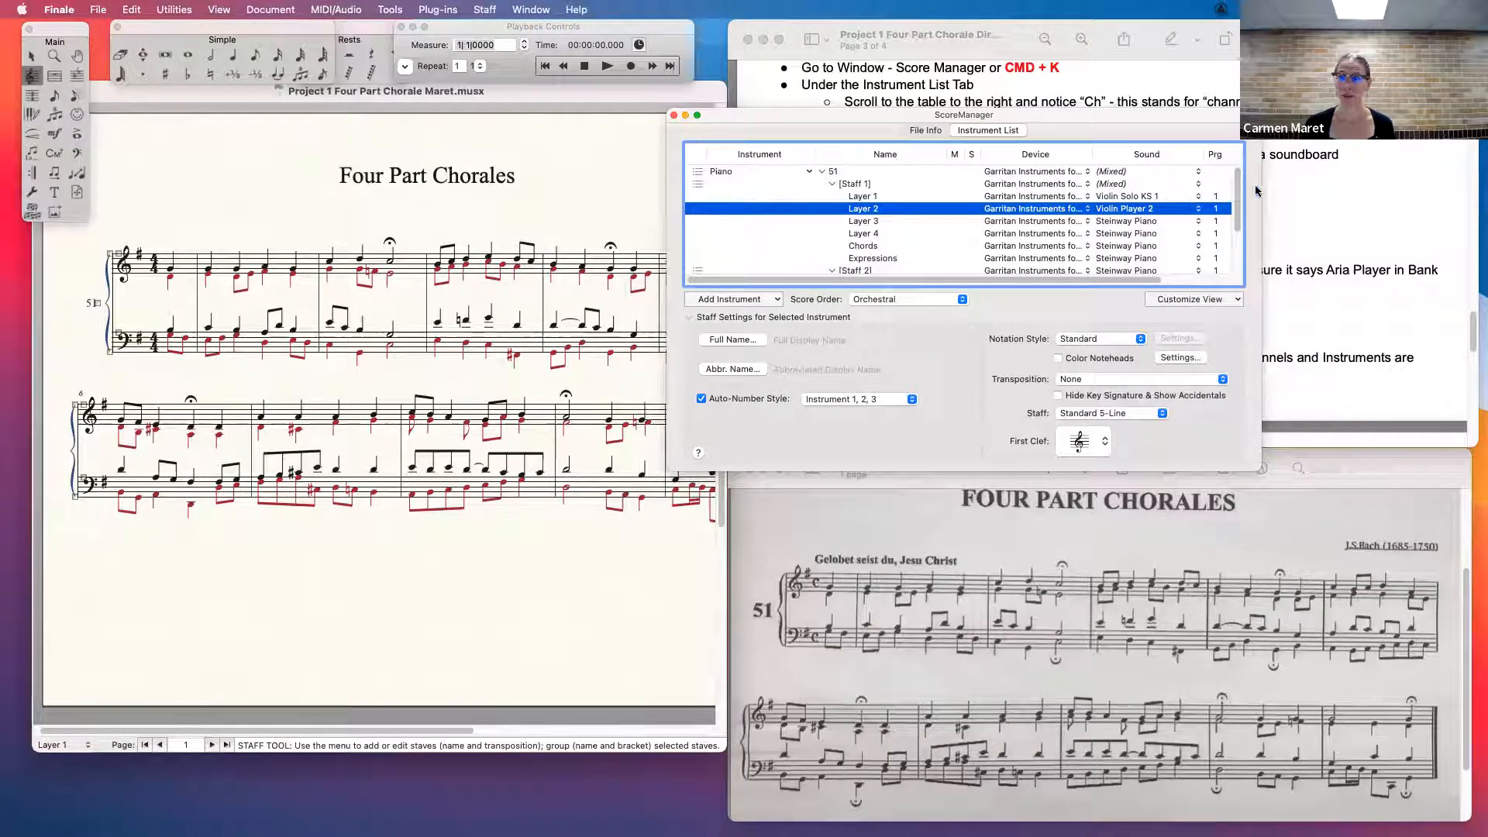
scroll(1232, 209, "down", 3)
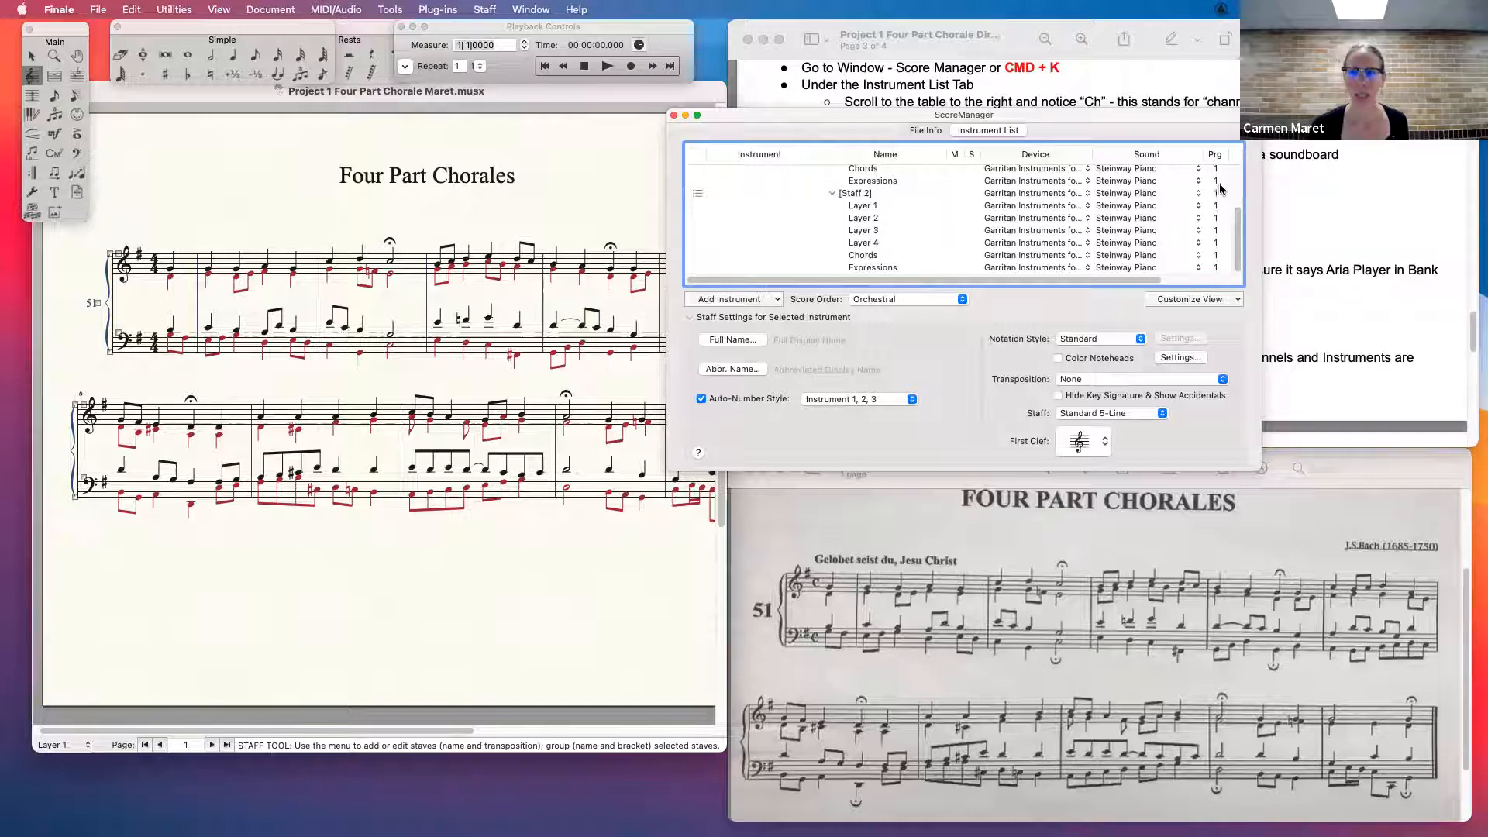
left_click(1135, 208)
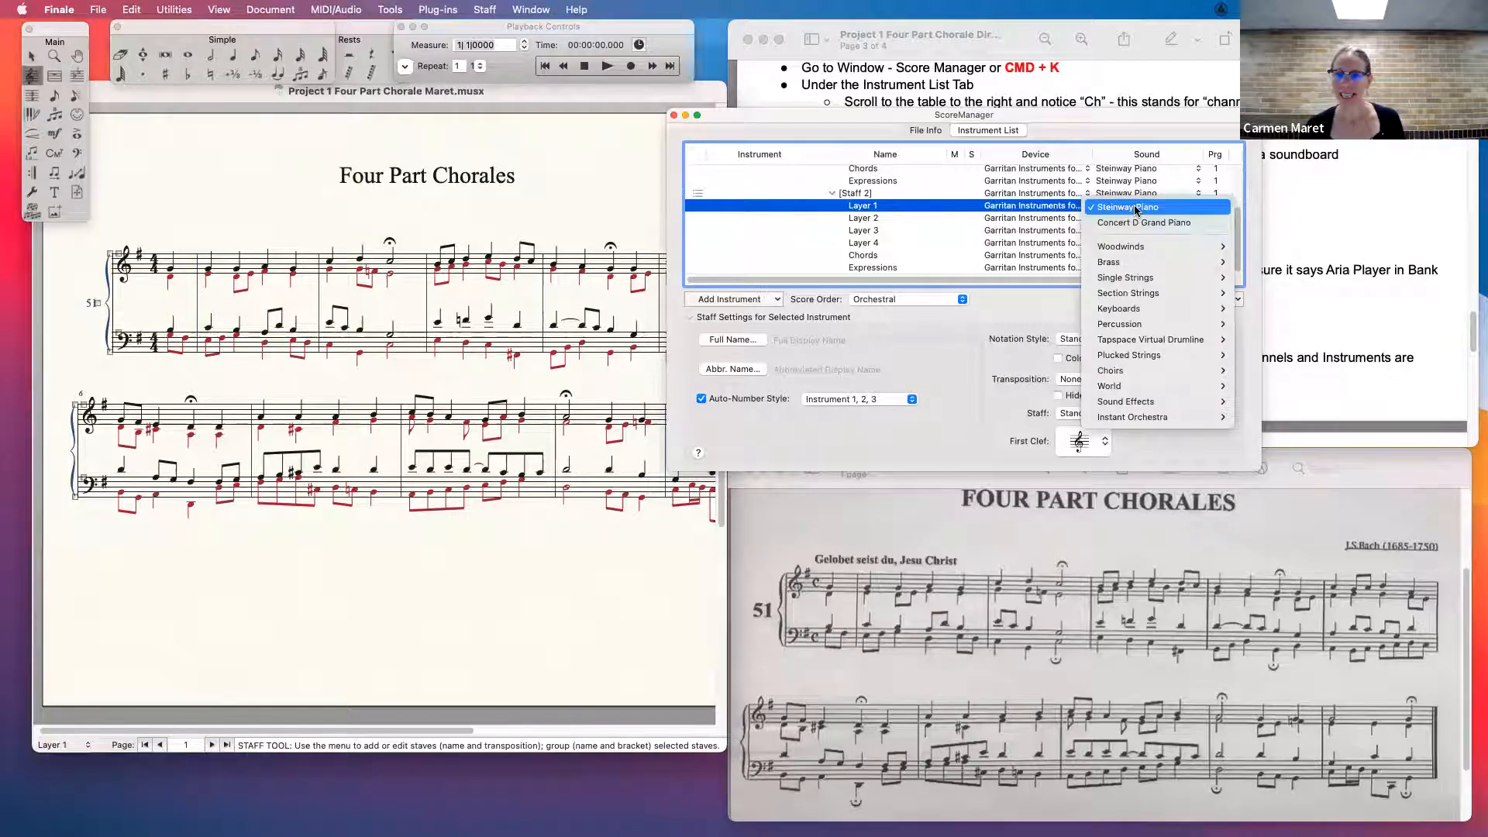
mouse_move(1160, 279)
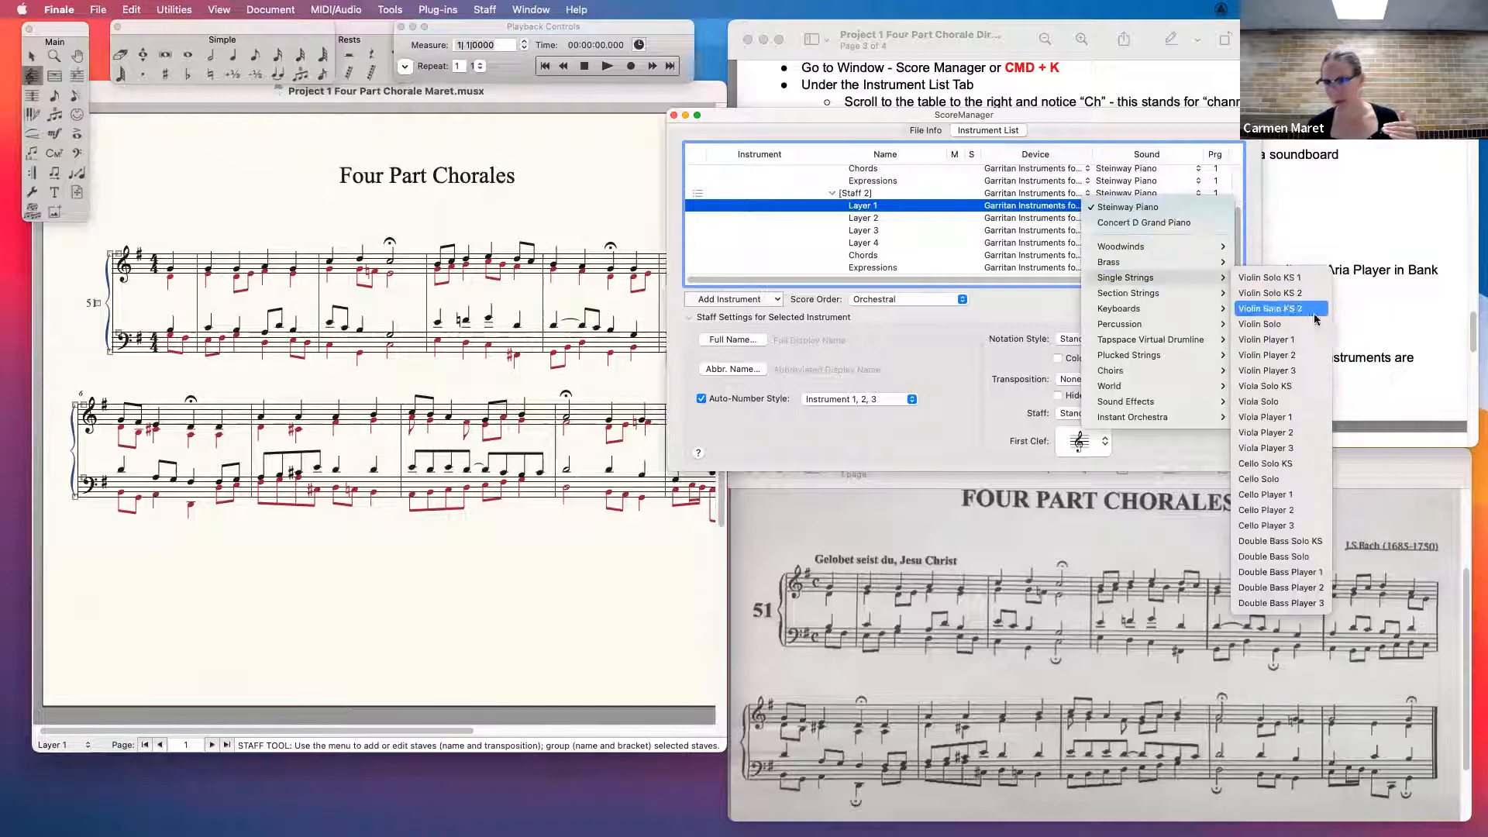
left_click(1265, 417)
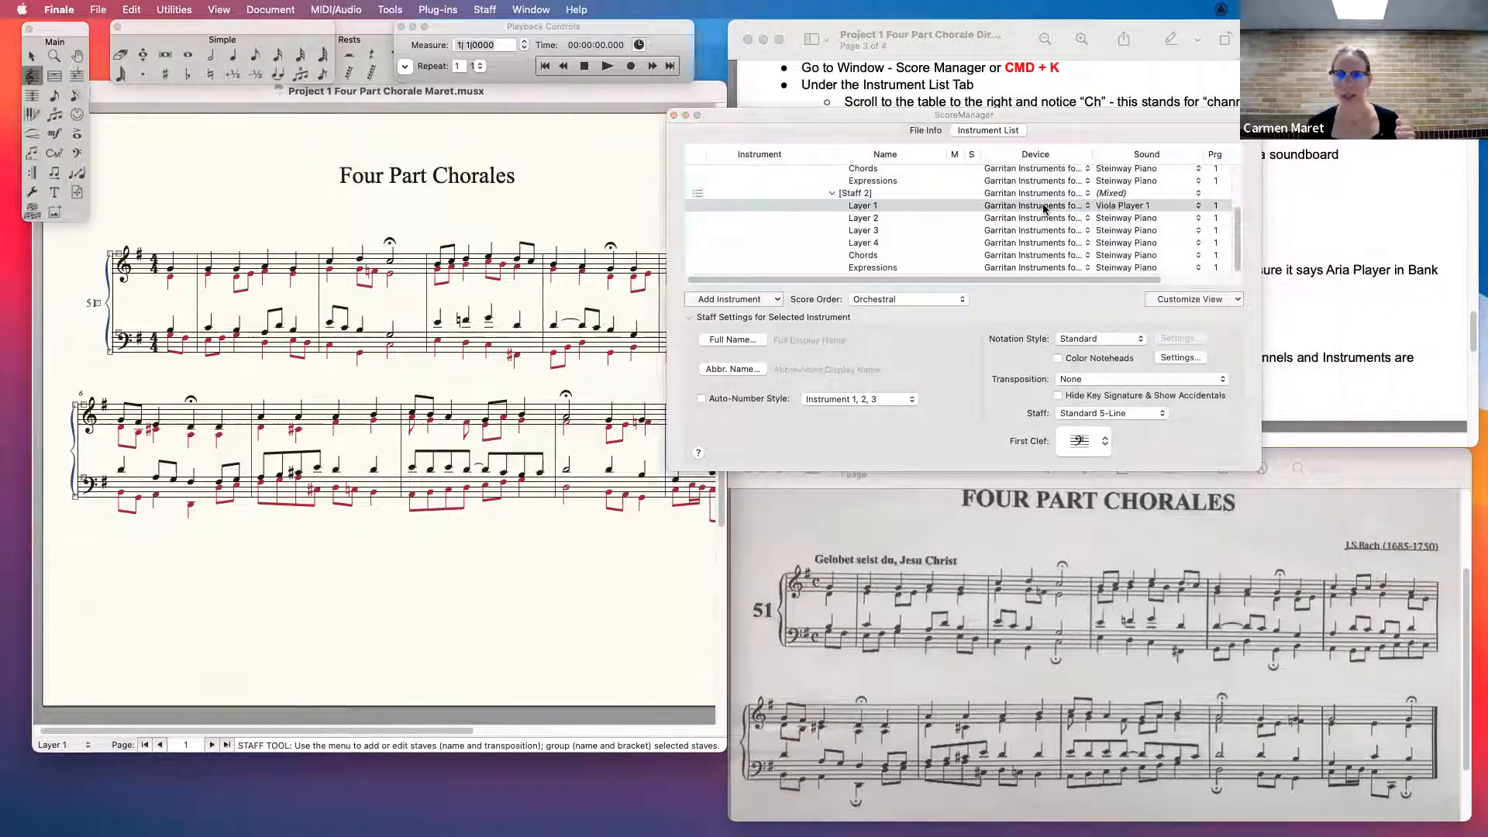
left_click(1151, 221)
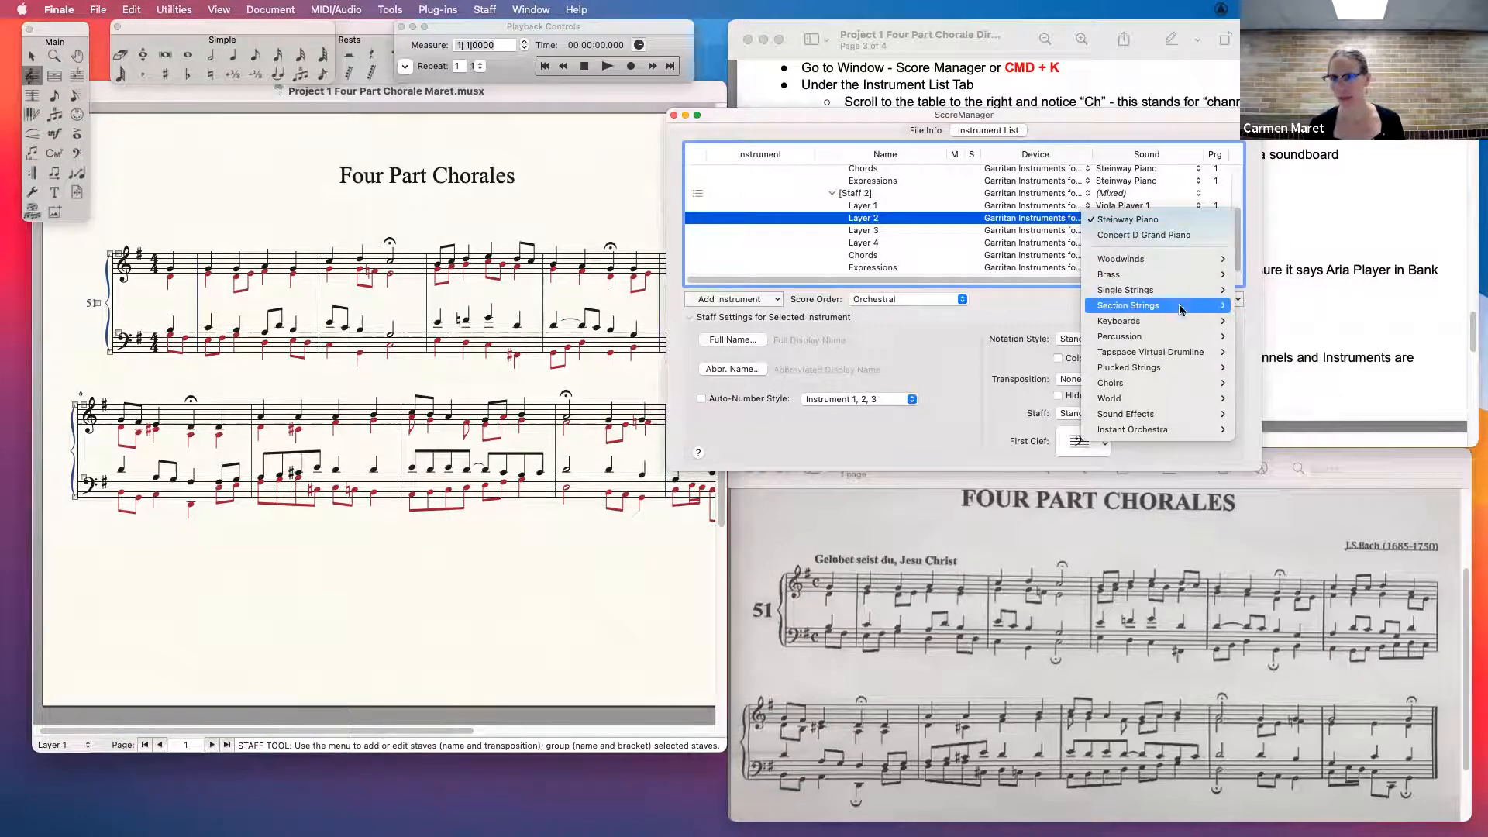
mouse_move(1175, 289)
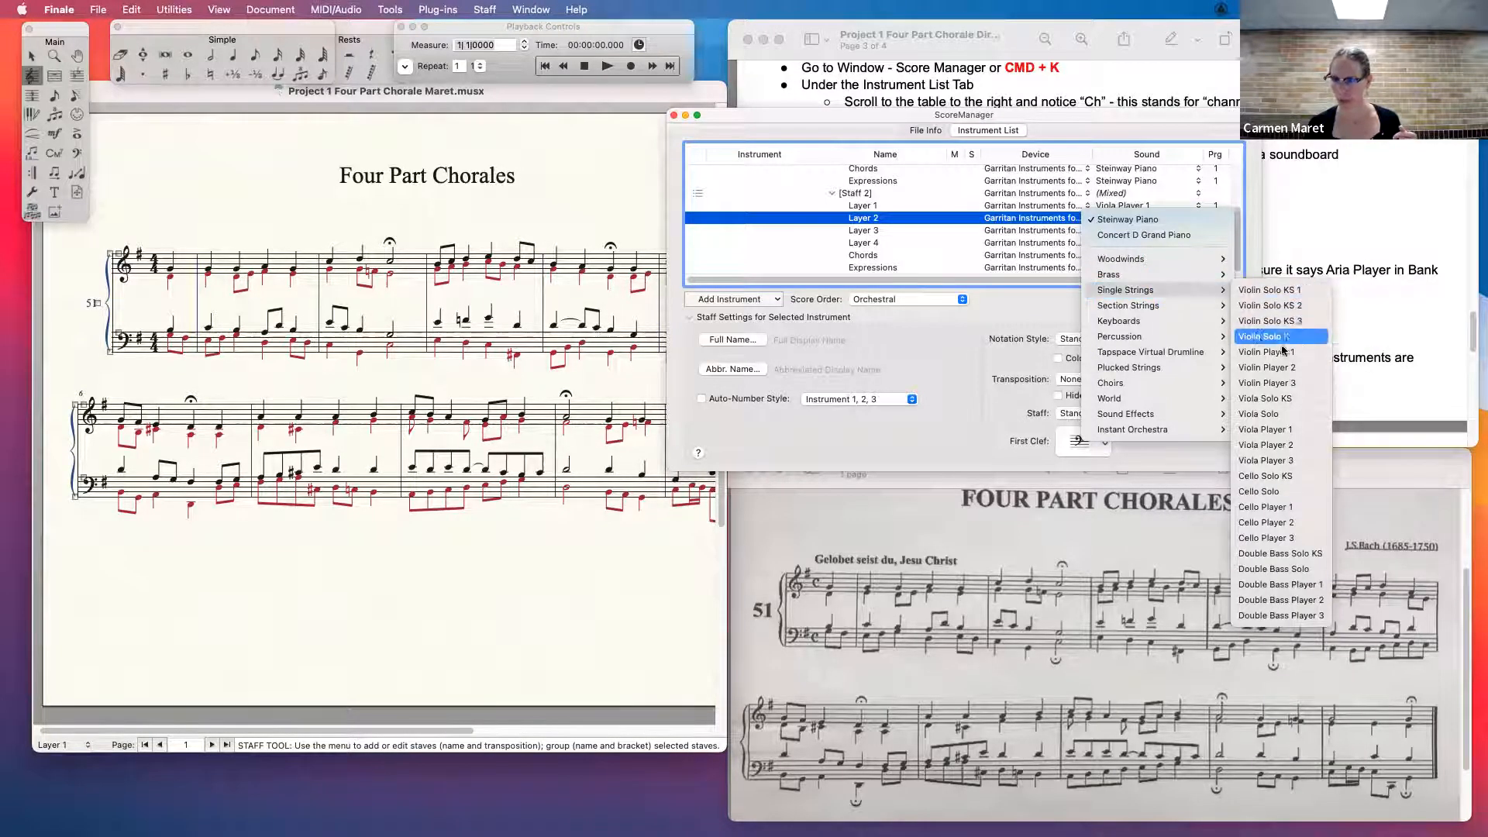
left_click(1312, 553)
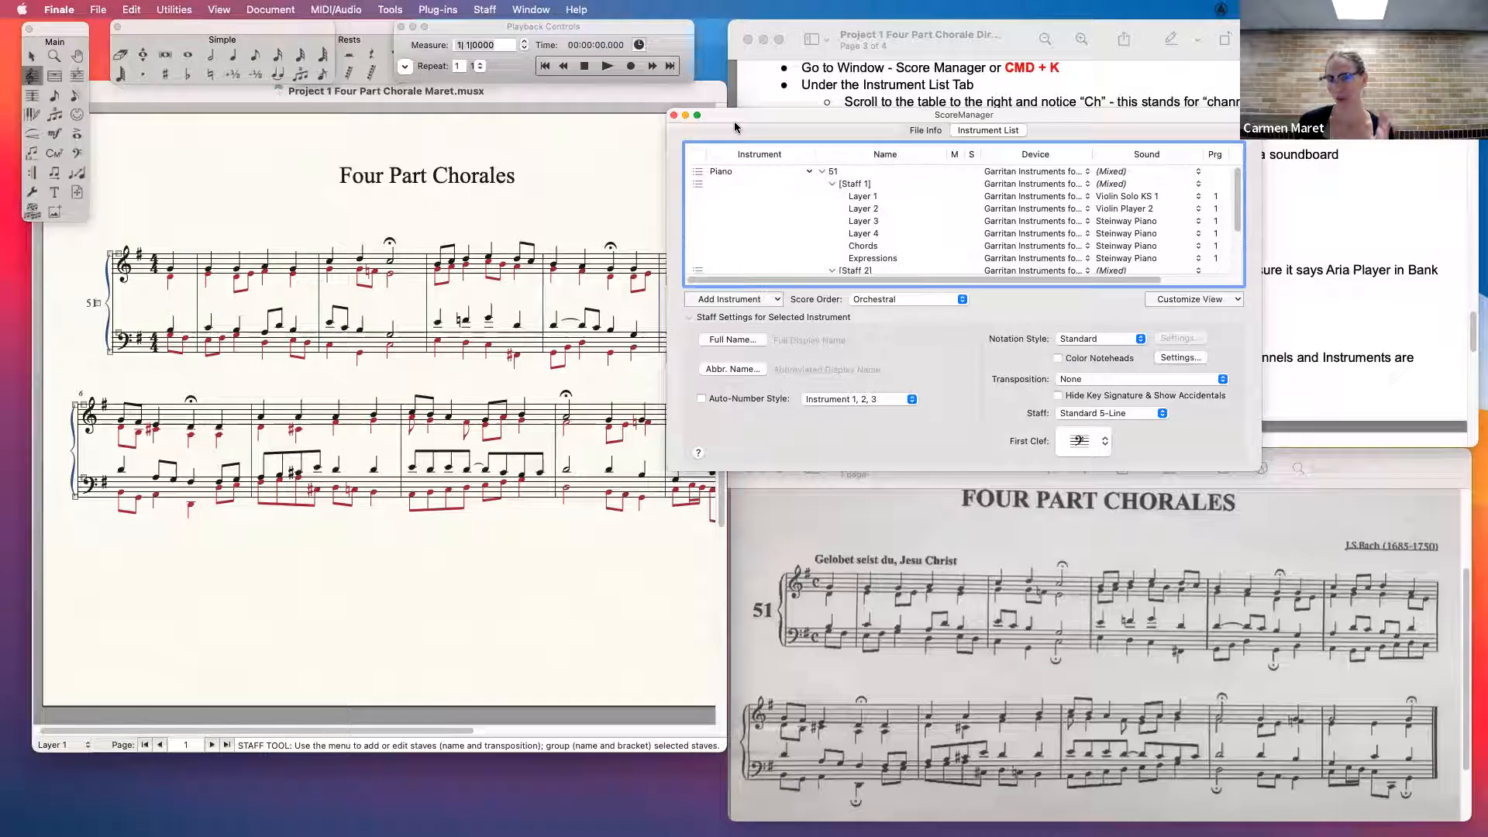
left_click(685, 115)
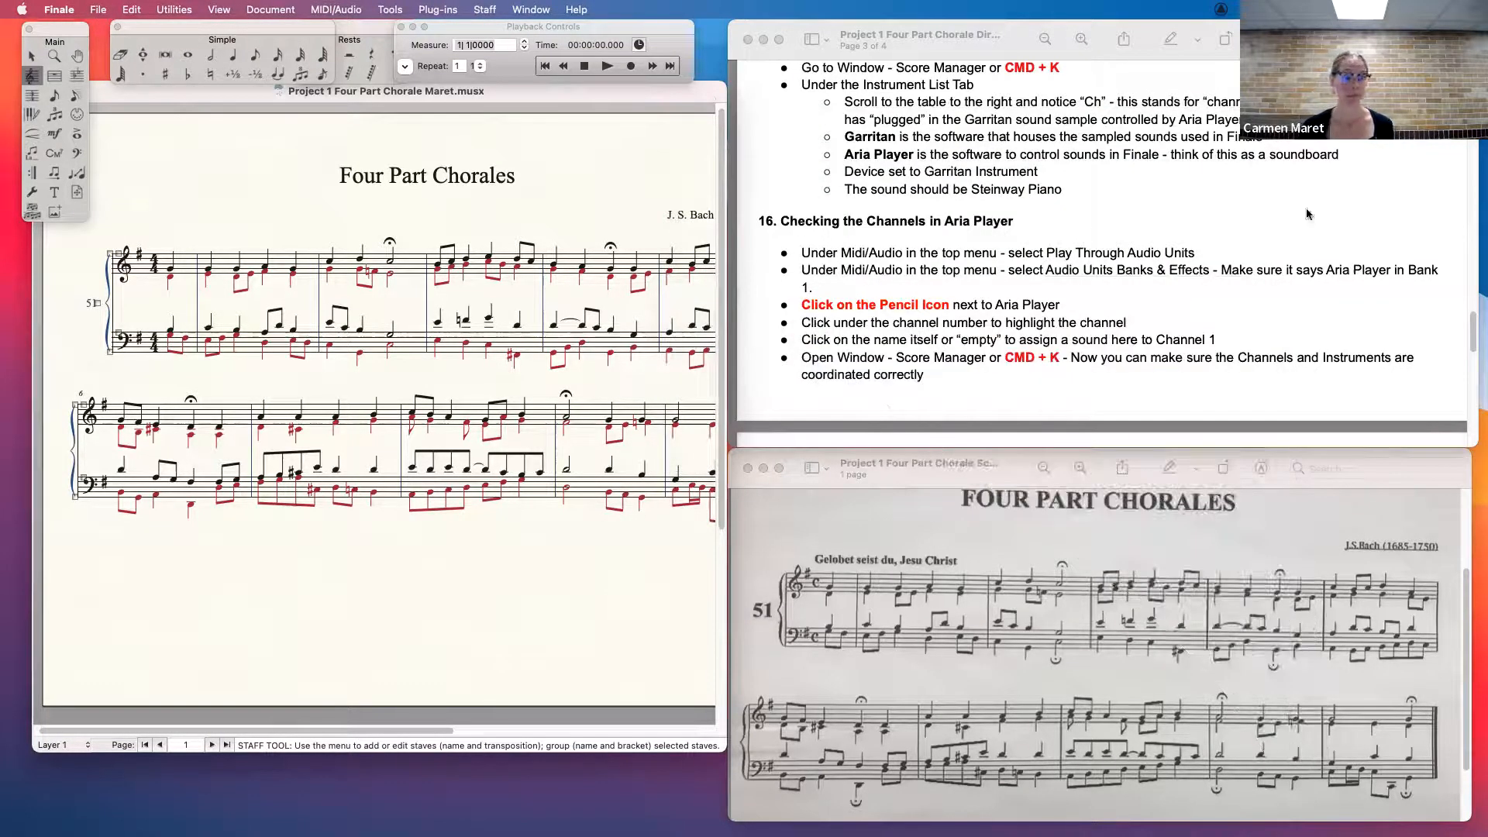
- Bring up directions 20 and 21 on listening and exporting, and close the reopened ScoreManager
left_click_drag(1474, 337, 1478, 399)
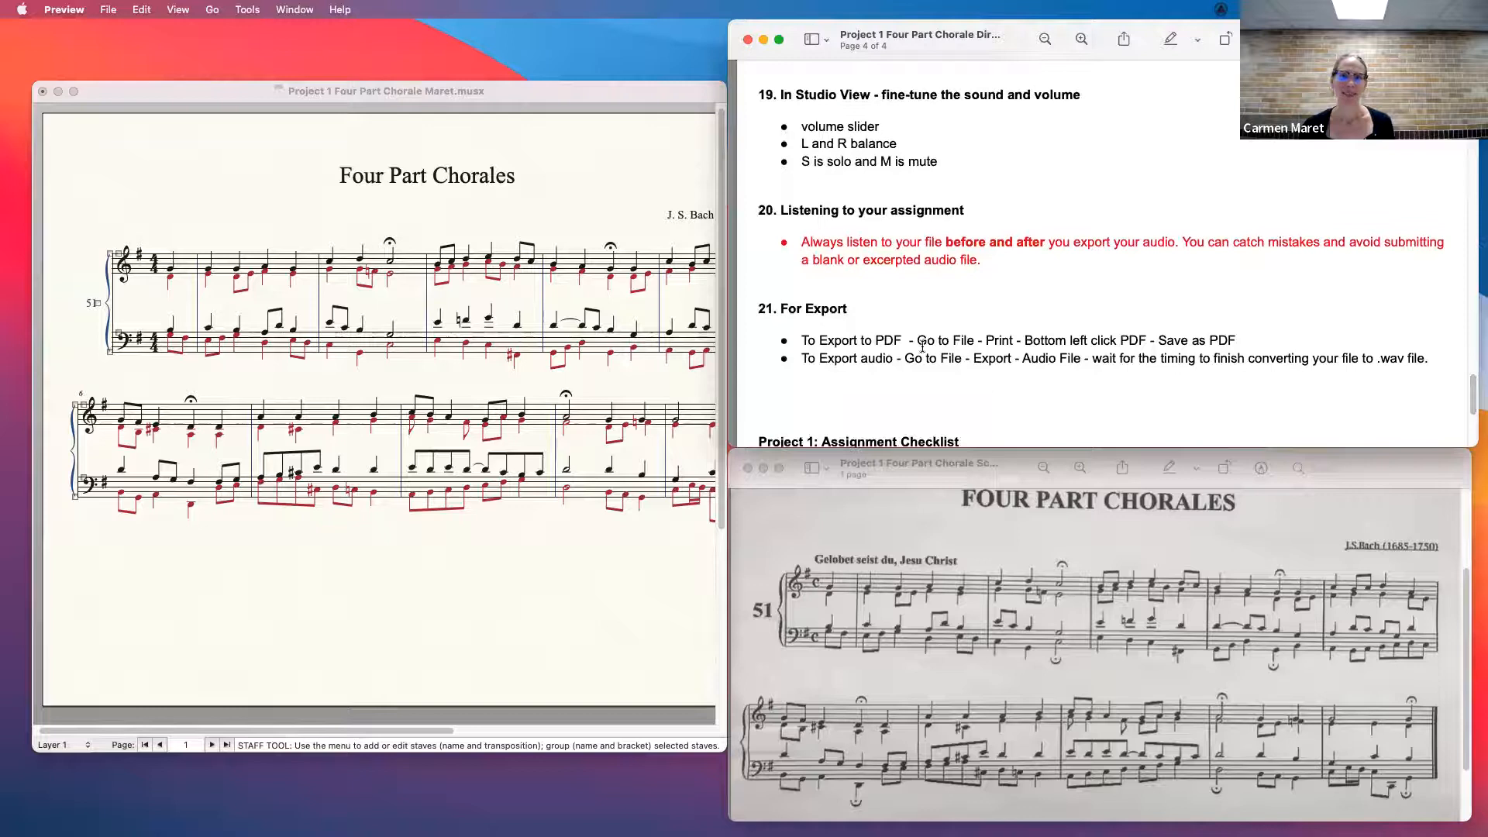
left_click(548, 151)
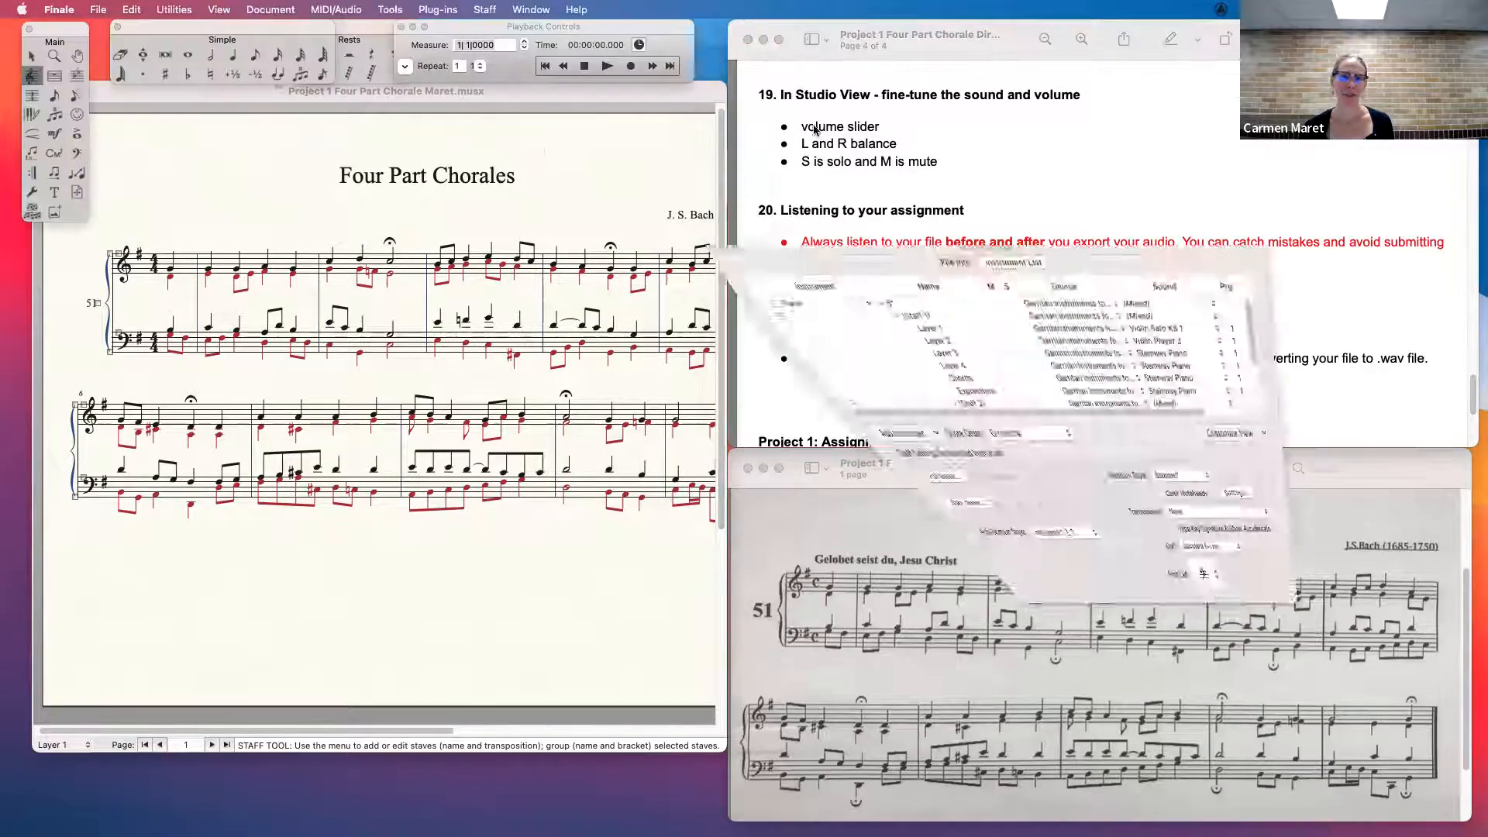
left_click(683, 115)
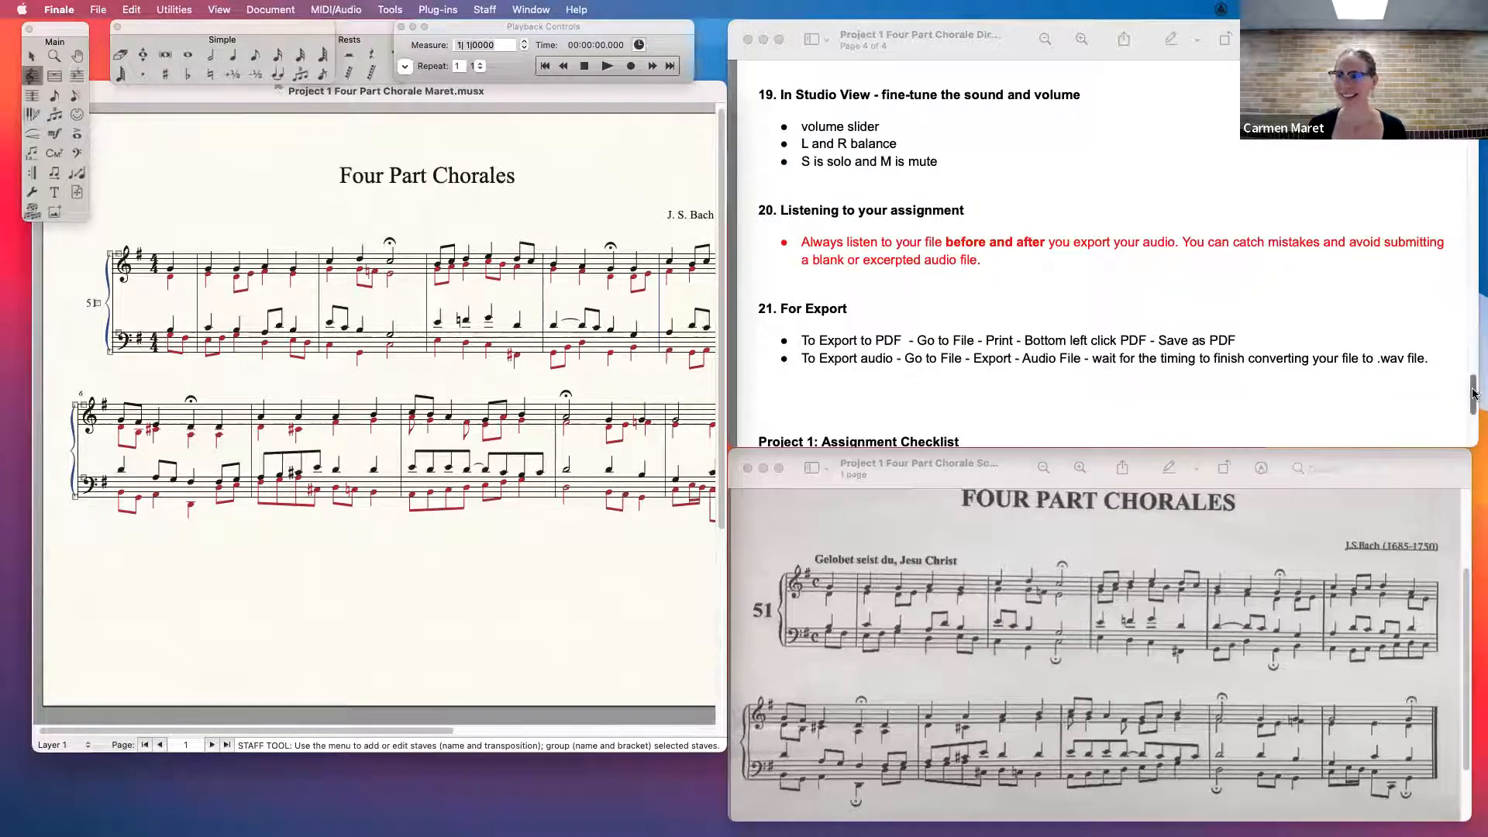
left_click_drag(1474, 394, 1474, 399)
left_click(542, 149)
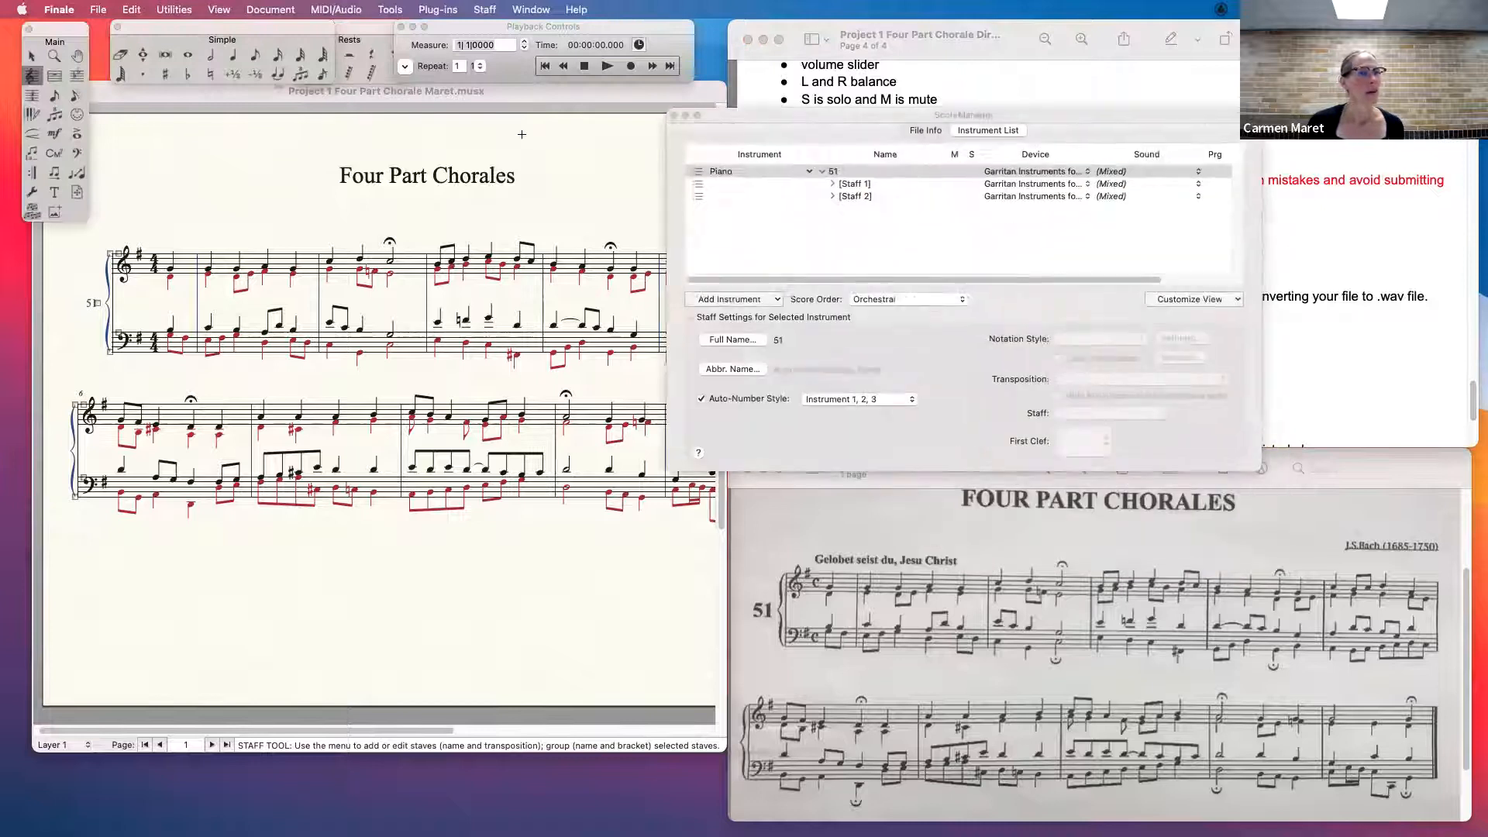
left_click(673, 115)
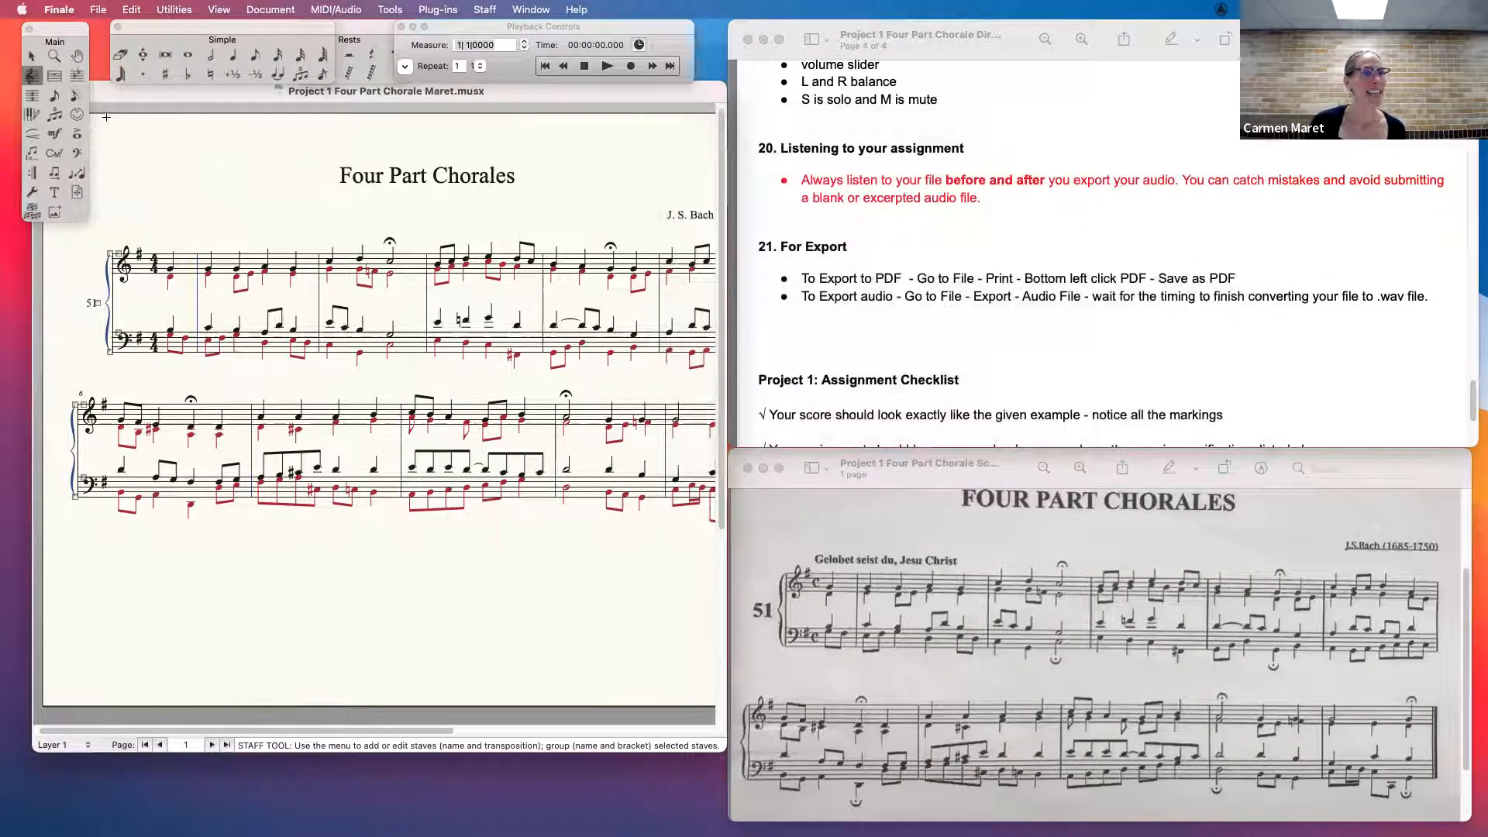
- Check the PDF saving choices in the score's Print dialog and cancel without printing
left_click(97, 9)
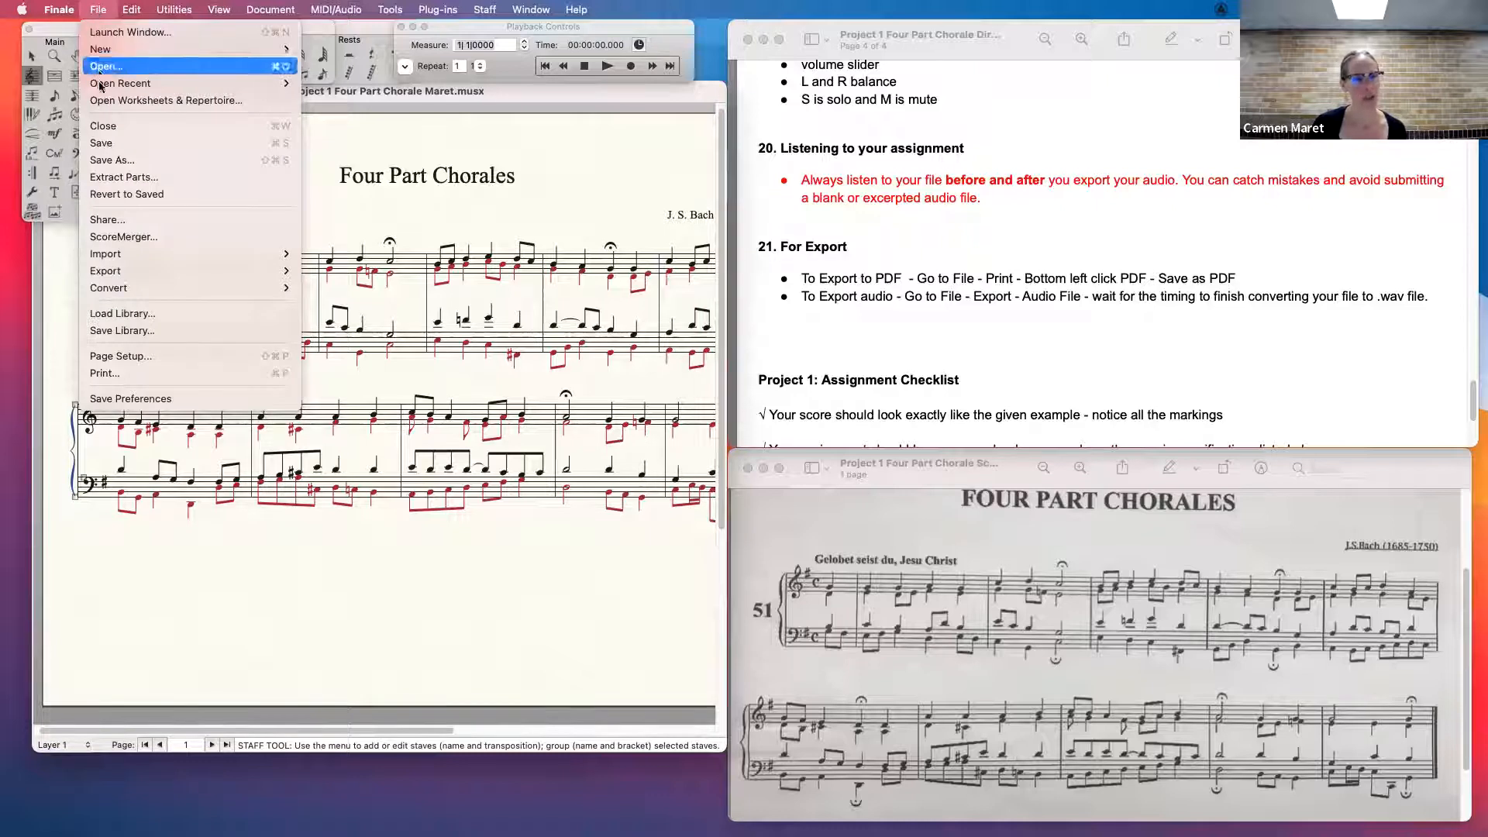
left_click(111, 373)
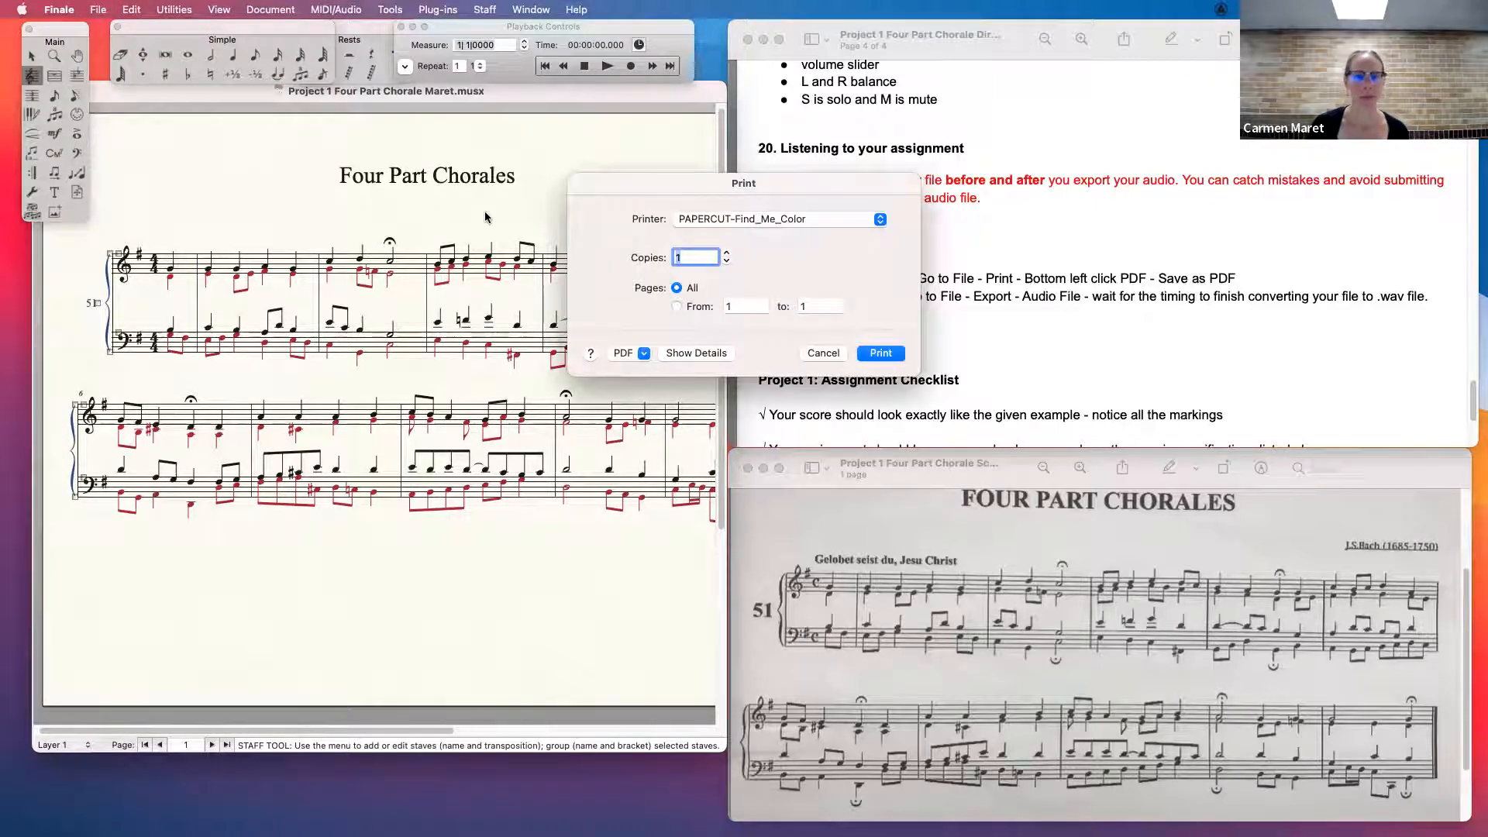
left_click(644, 353)
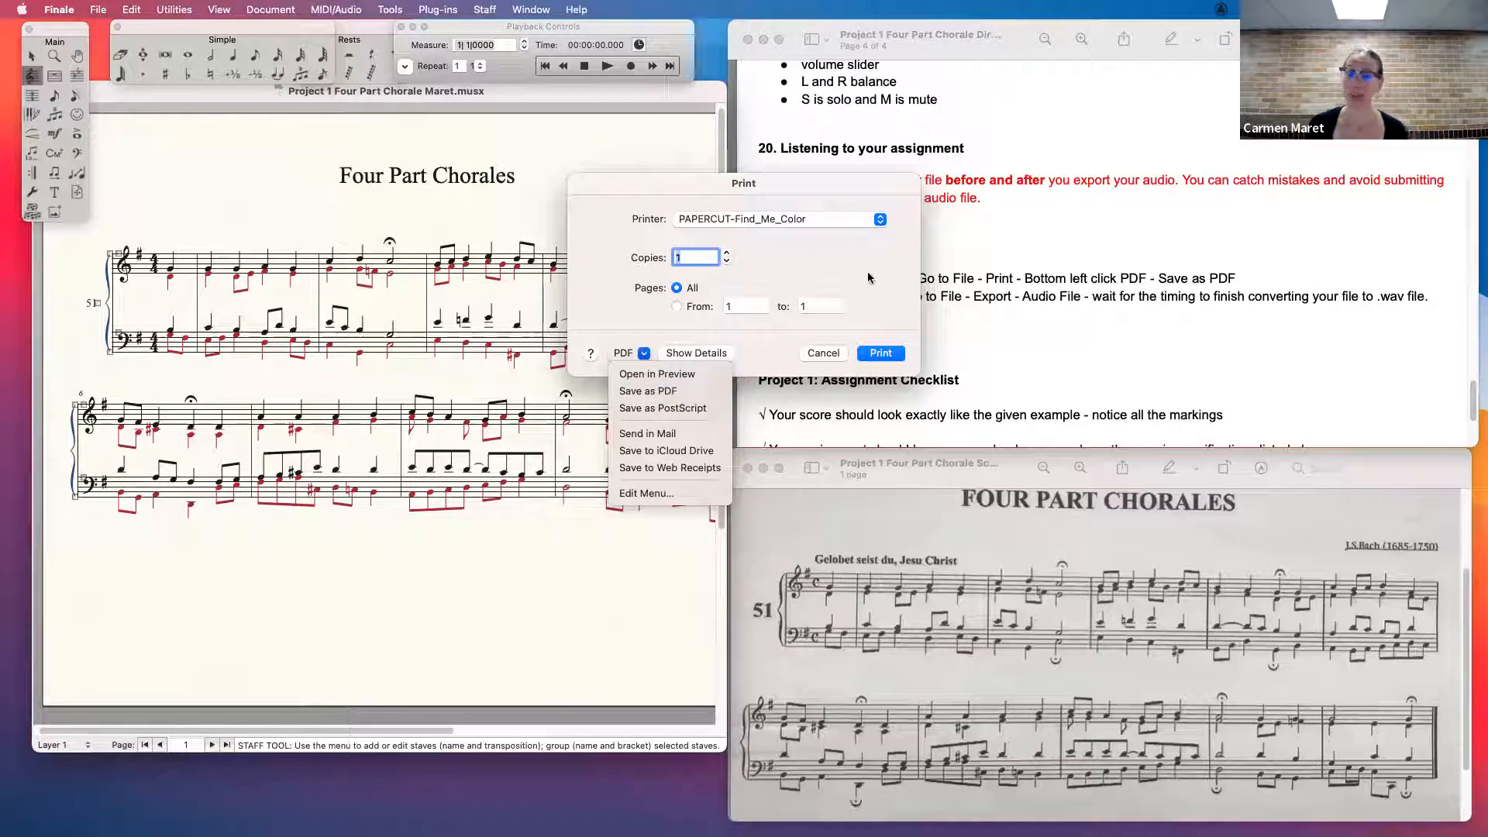
left_click(828, 355)
left_click(823, 353)
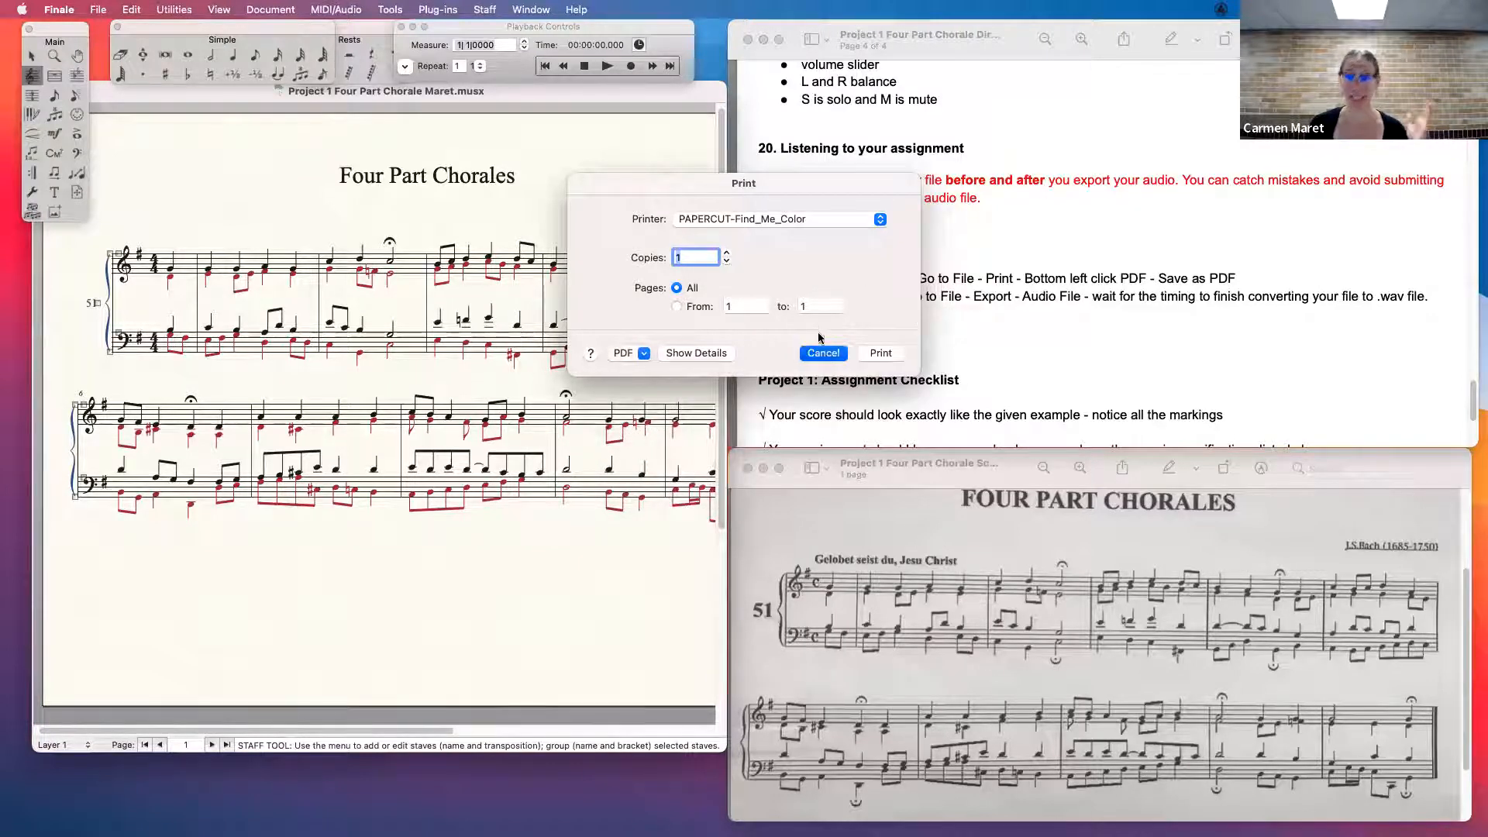
- Export the score as a WAV audio file to the MUS 172 Fall 2022 folder, keeping the suggested file name
left_click(101, 9)
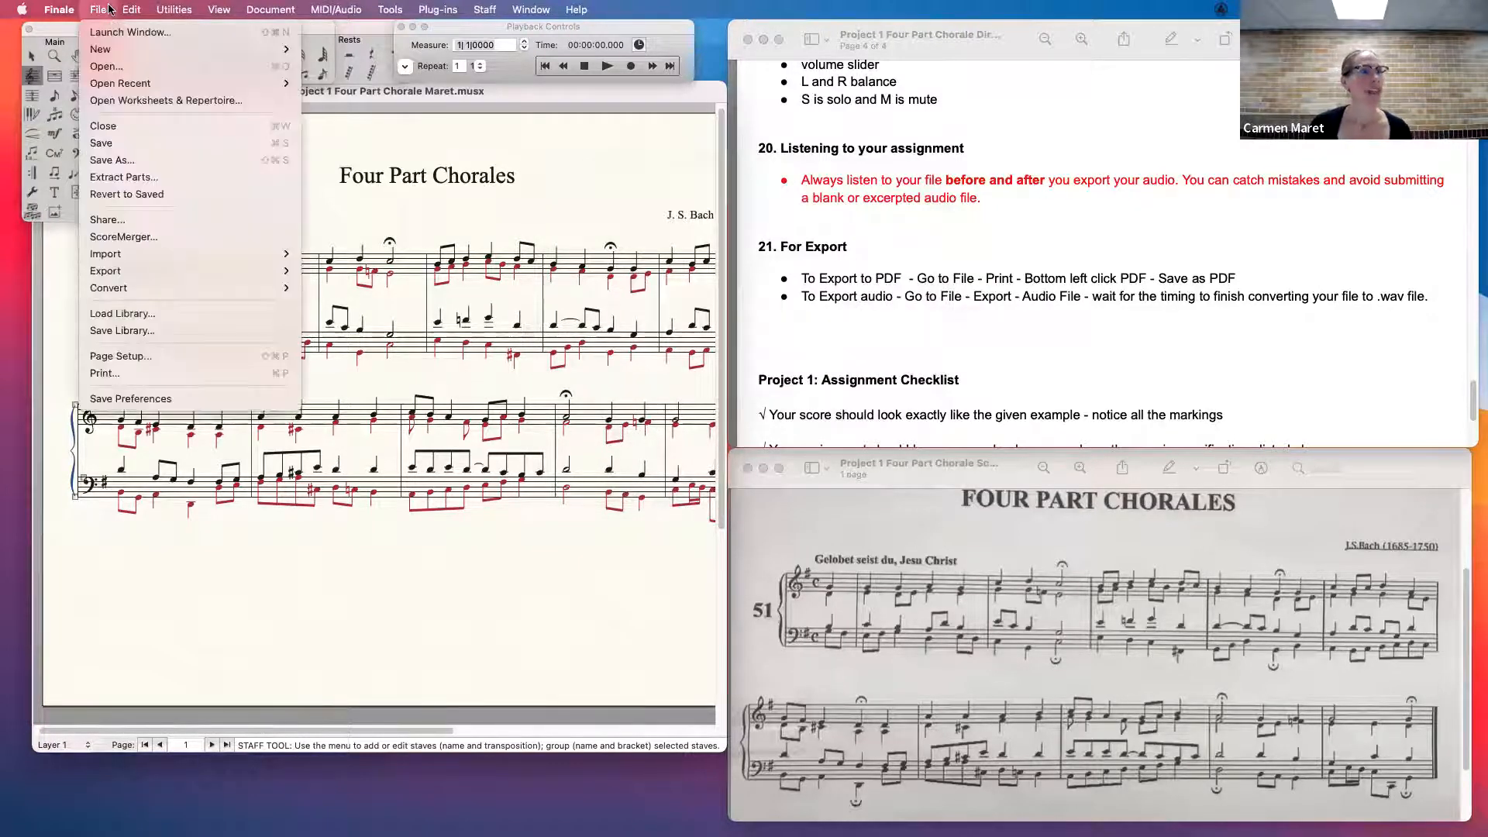
mouse_move(129, 275)
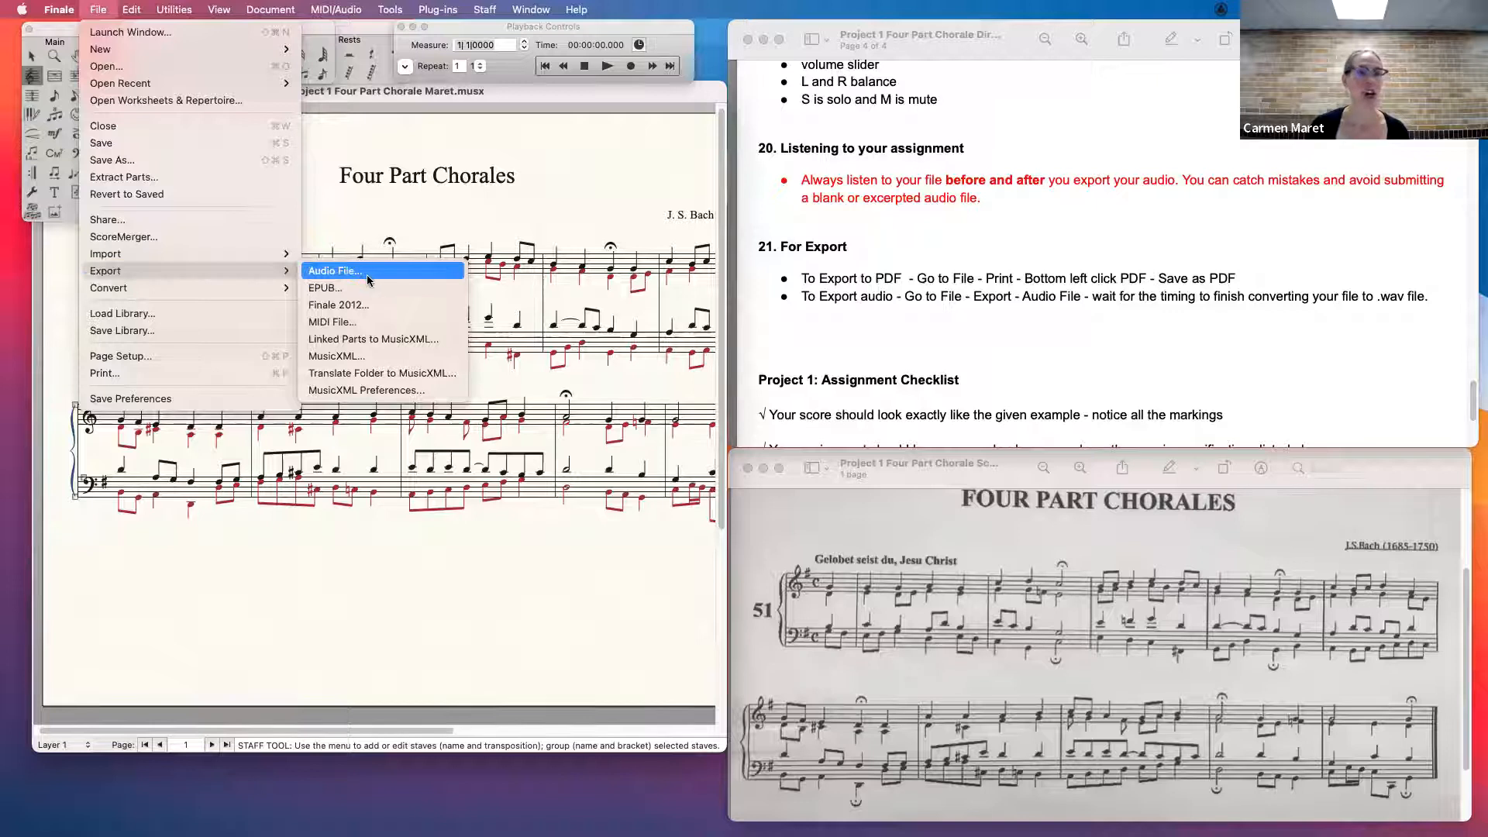
left_click(369, 275)
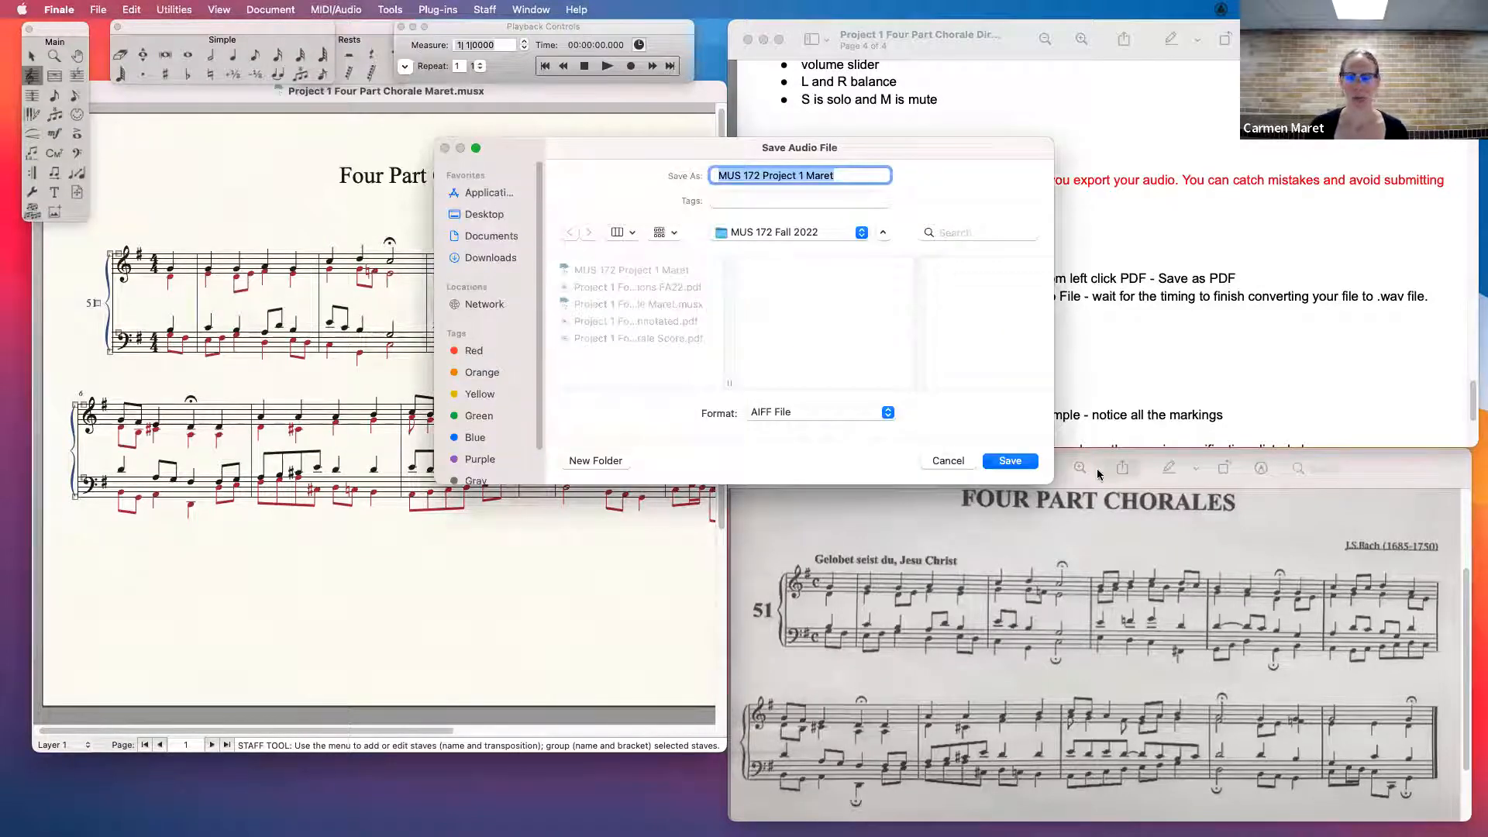
left_click(790, 420)
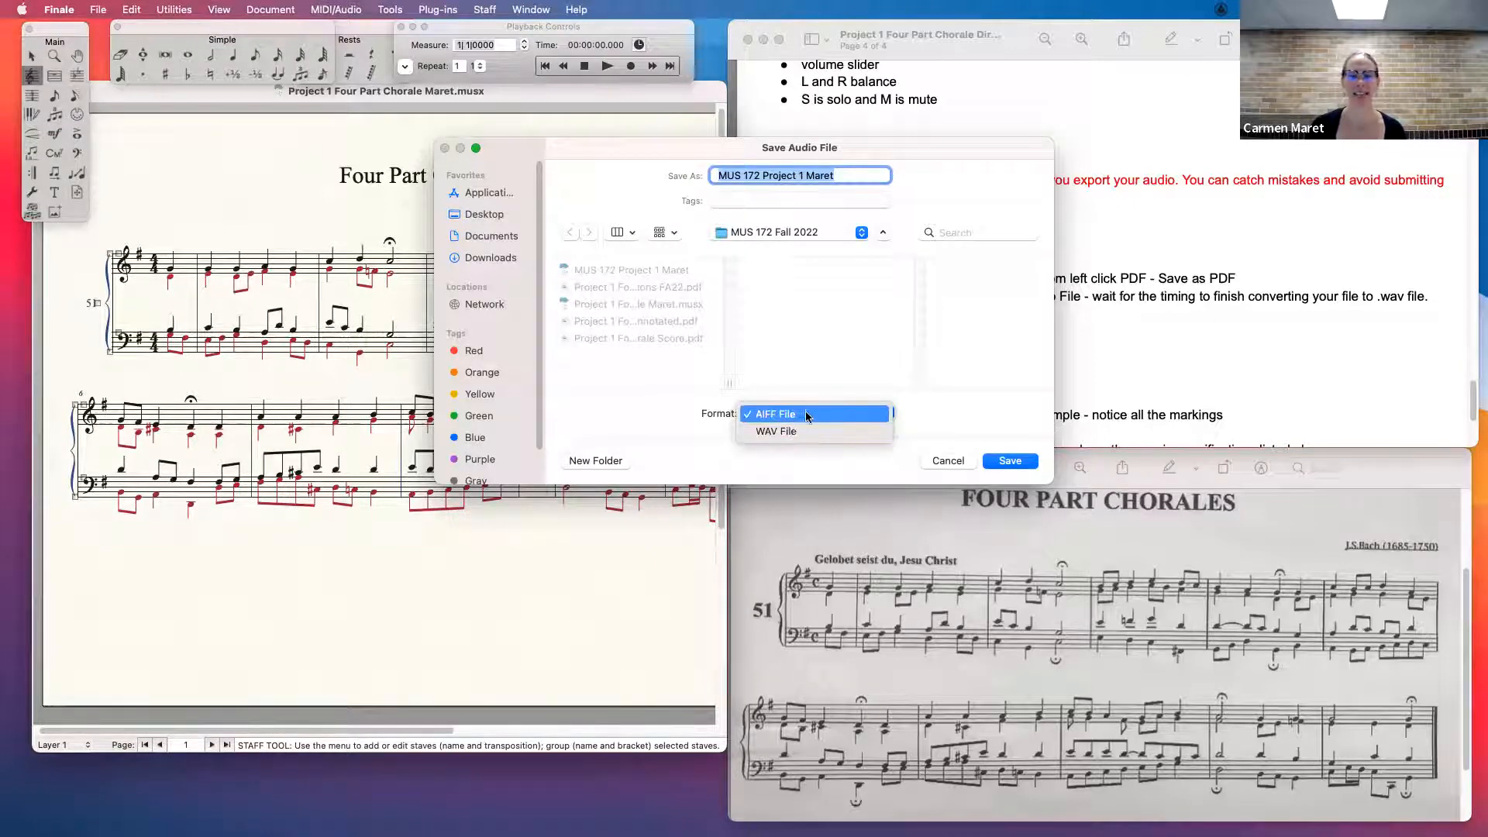
left_click(802, 415)
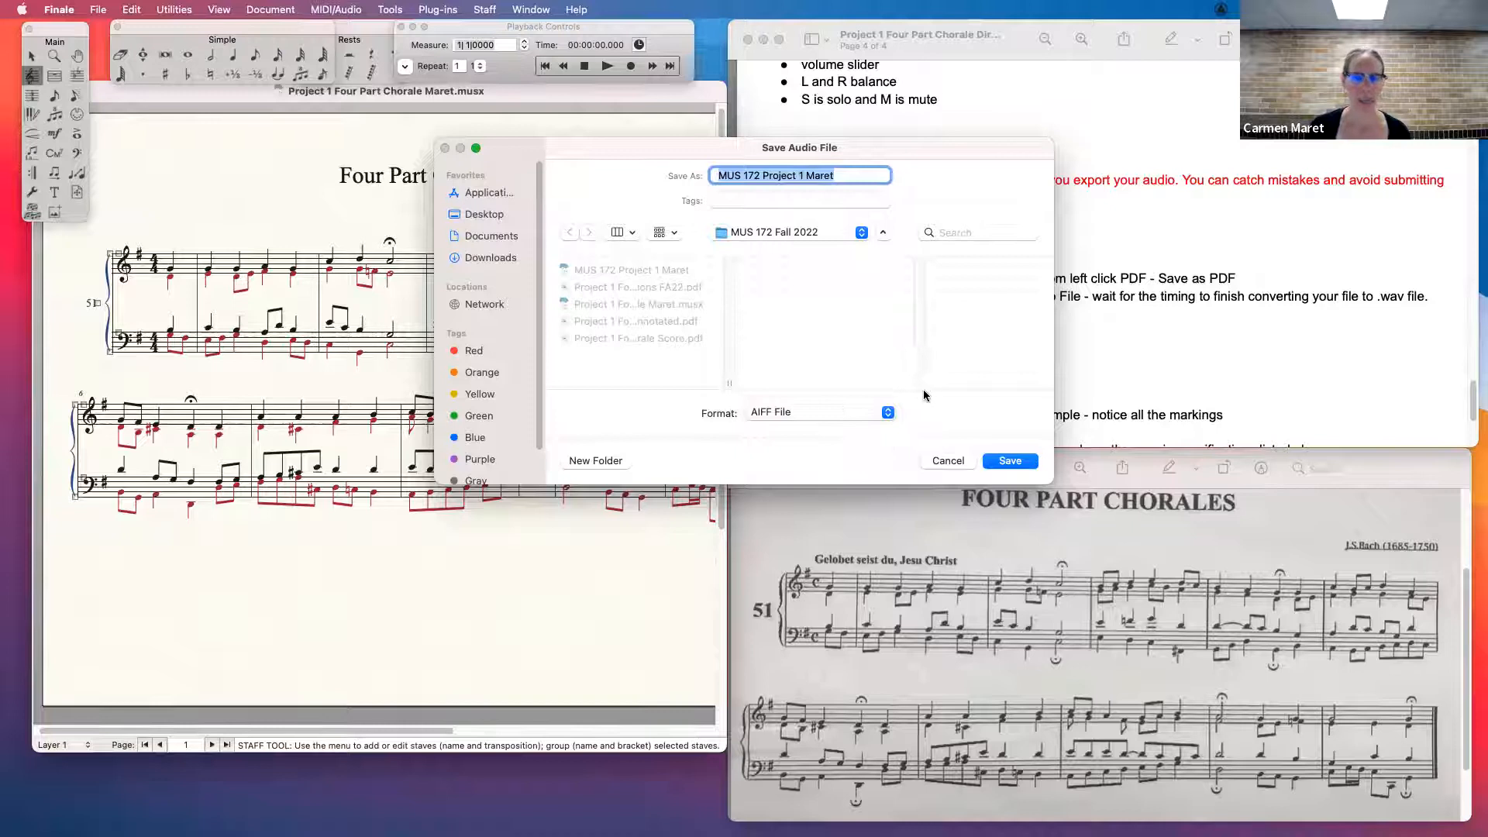
left_click(790, 415)
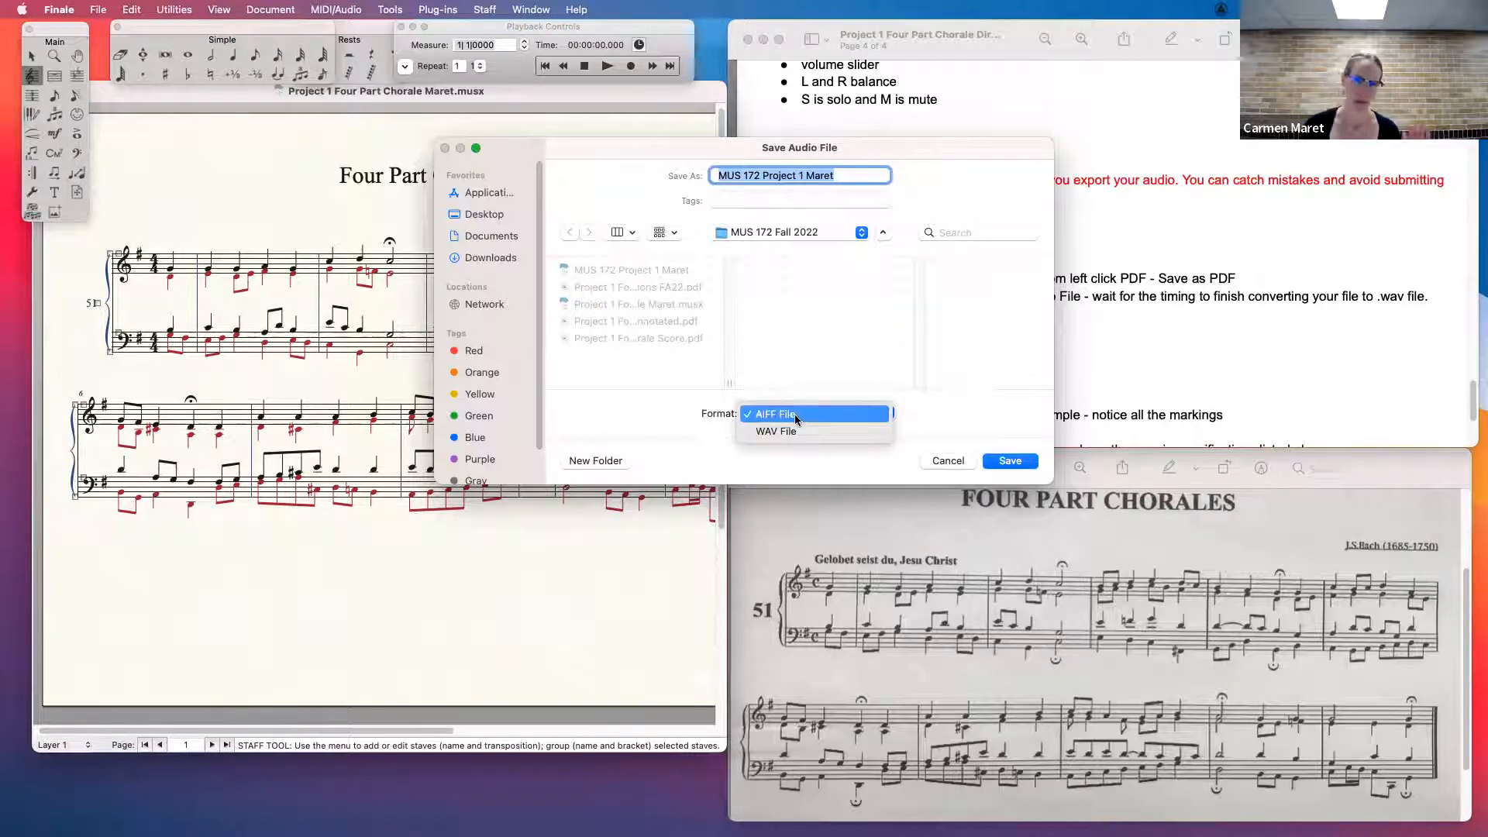
left_click(792, 432)
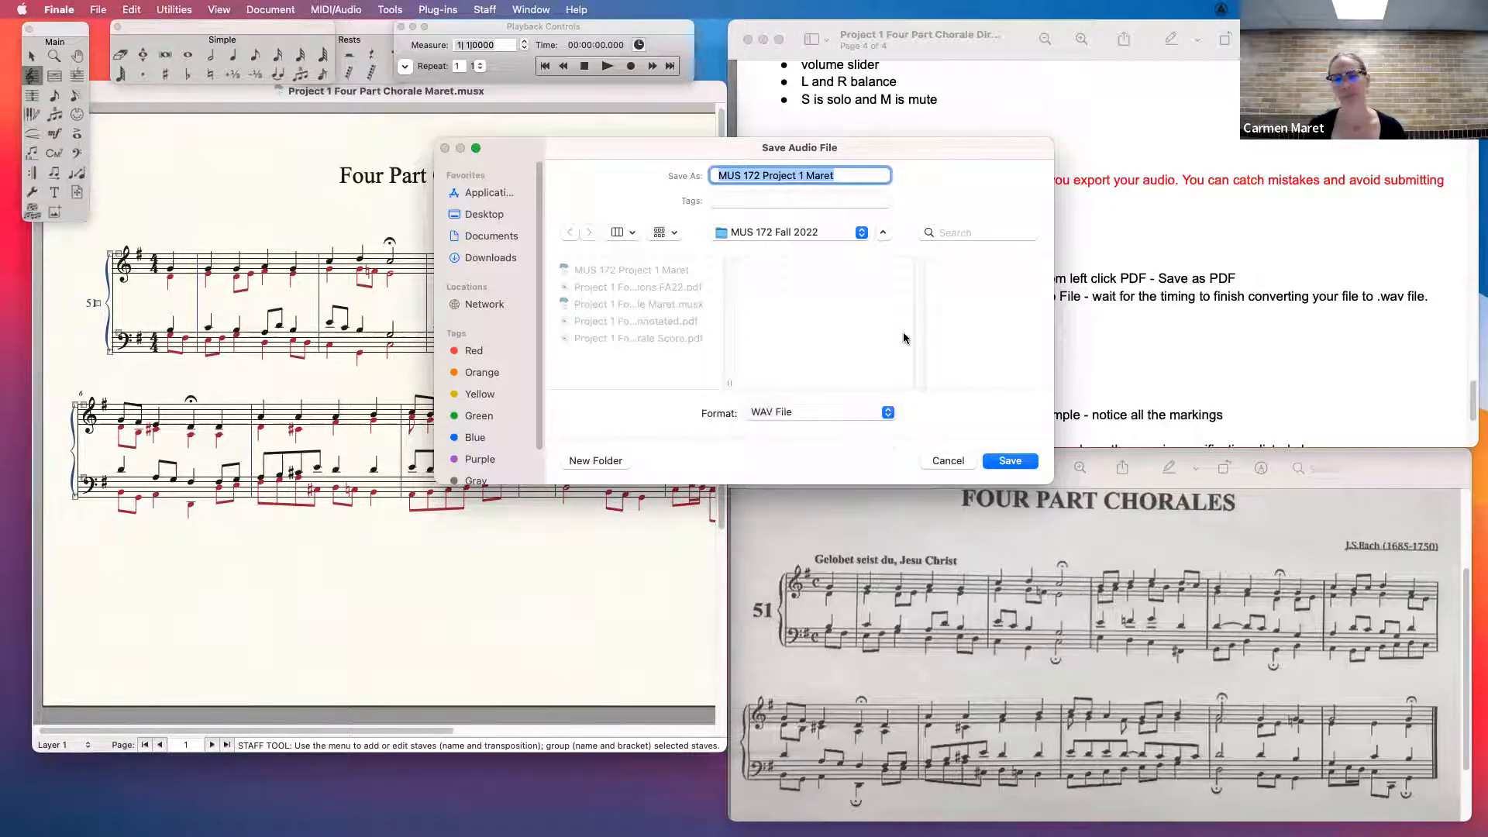
left_click(1010, 461)
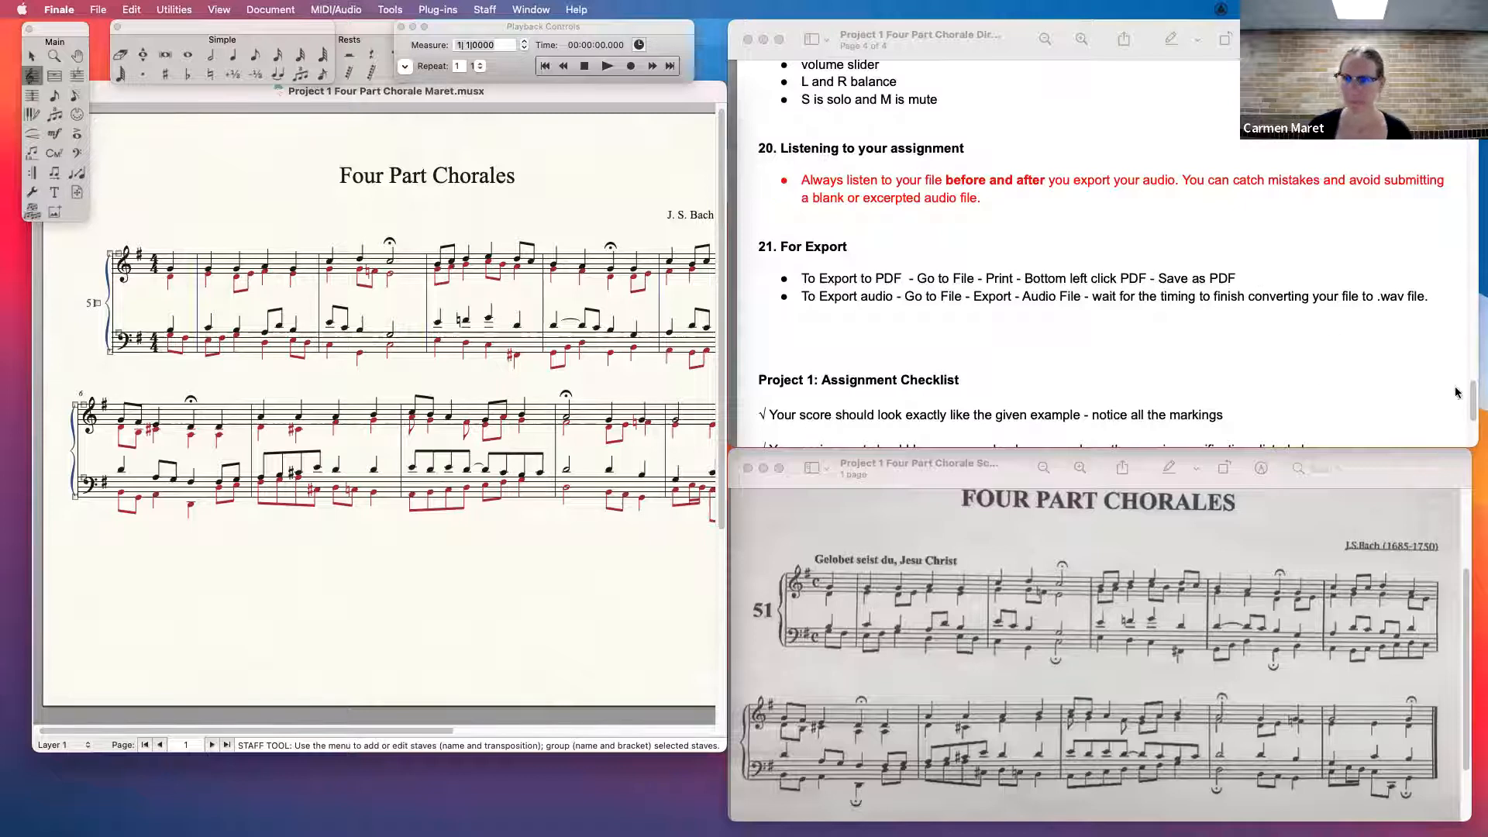
- Return to the first page of the directions to review the due date and required file formats
left_click_drag(1474, 396, 1472, 81)
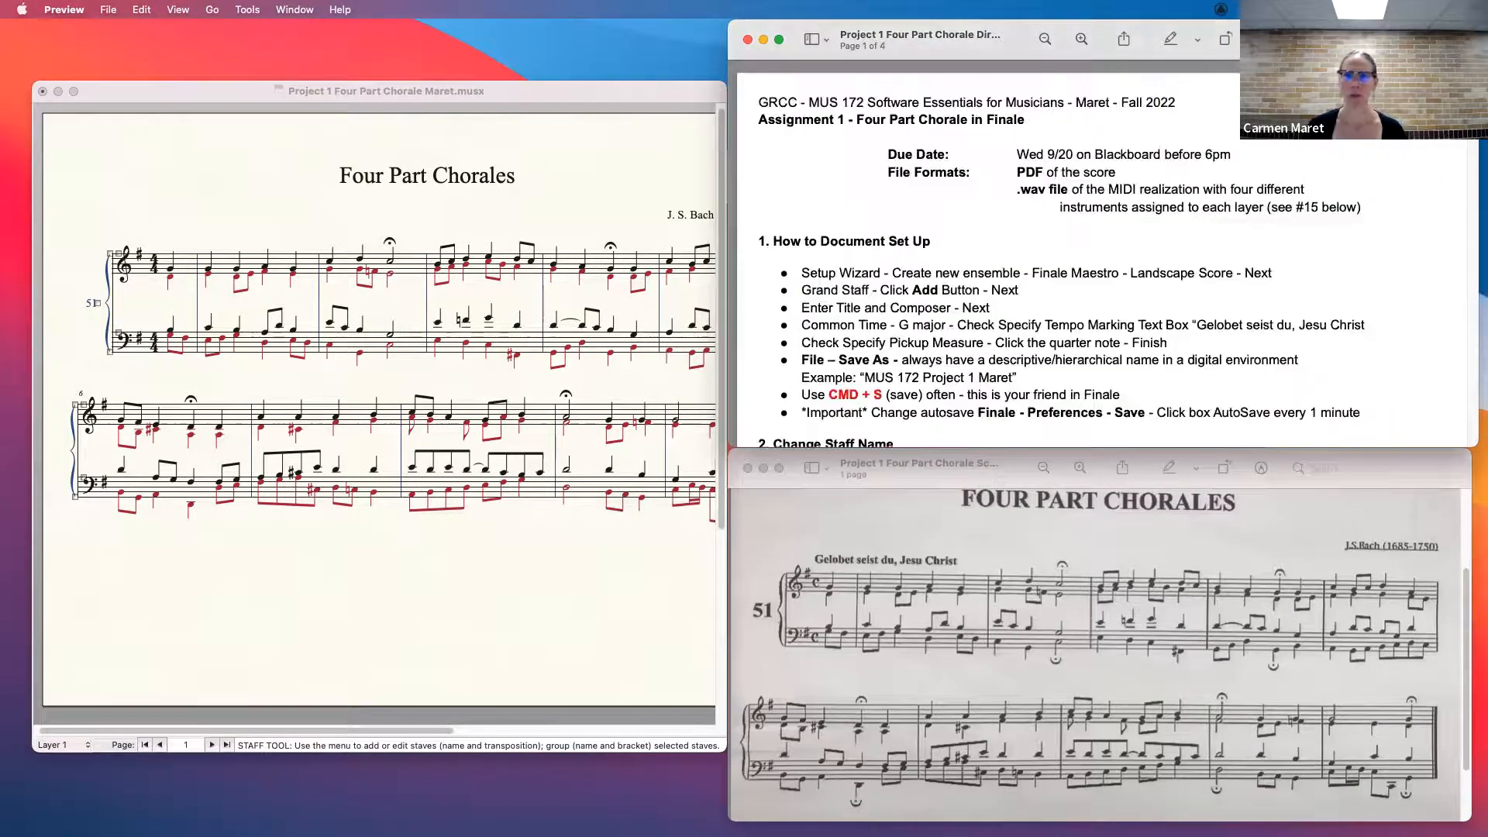